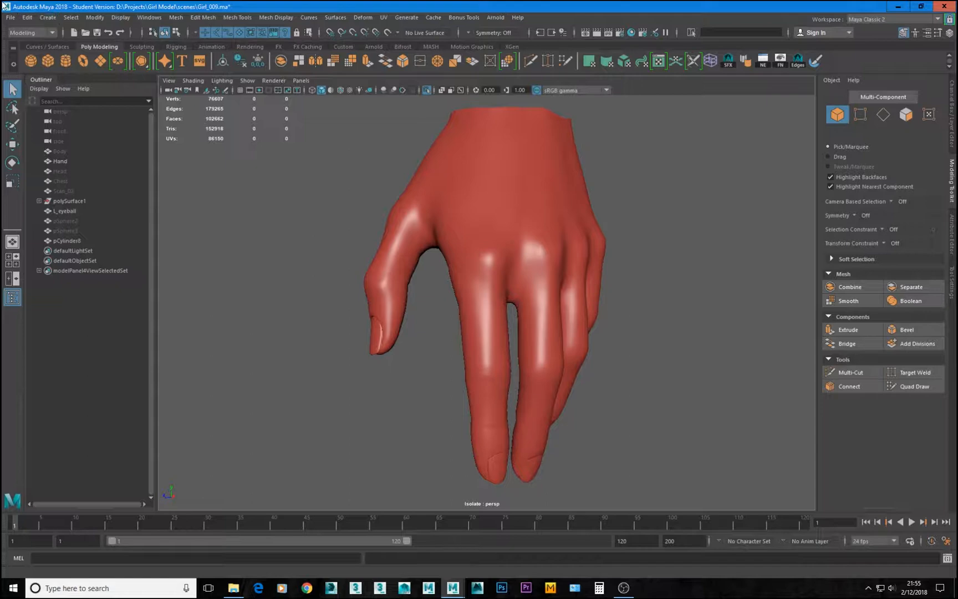
# Step: Turn off the hand's isolation and unhide the body meshes pSphere2 and pSphere3
pyautogui.scroll(-5, 641, 266)
pyautogui.keyDown('alt'); pyautogui.moveTo(482, 271); pyautogui.dragTo(475, 261); pyautogui.keyUp('alt')
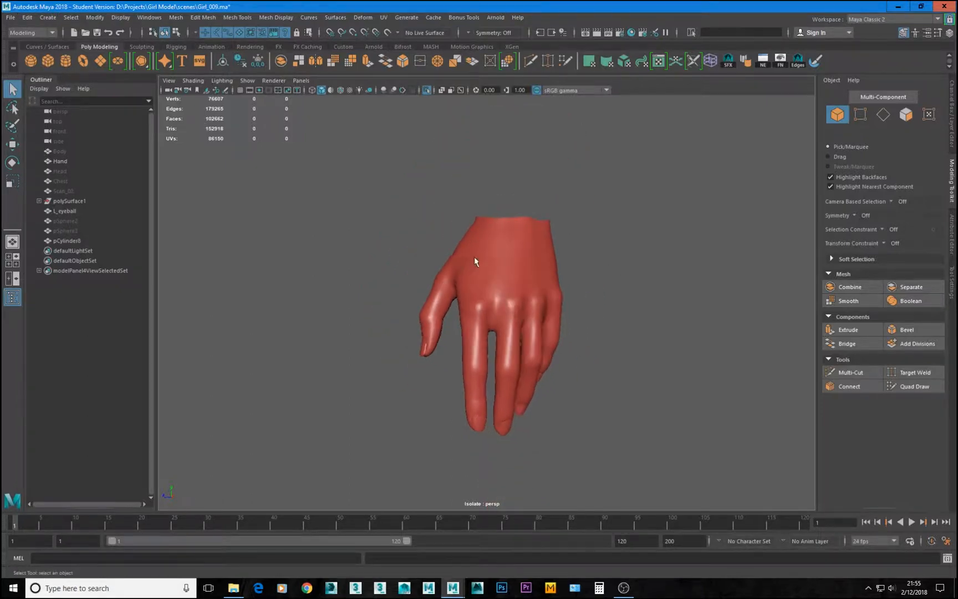
pyautogui.hotkey('ctrl', '1')
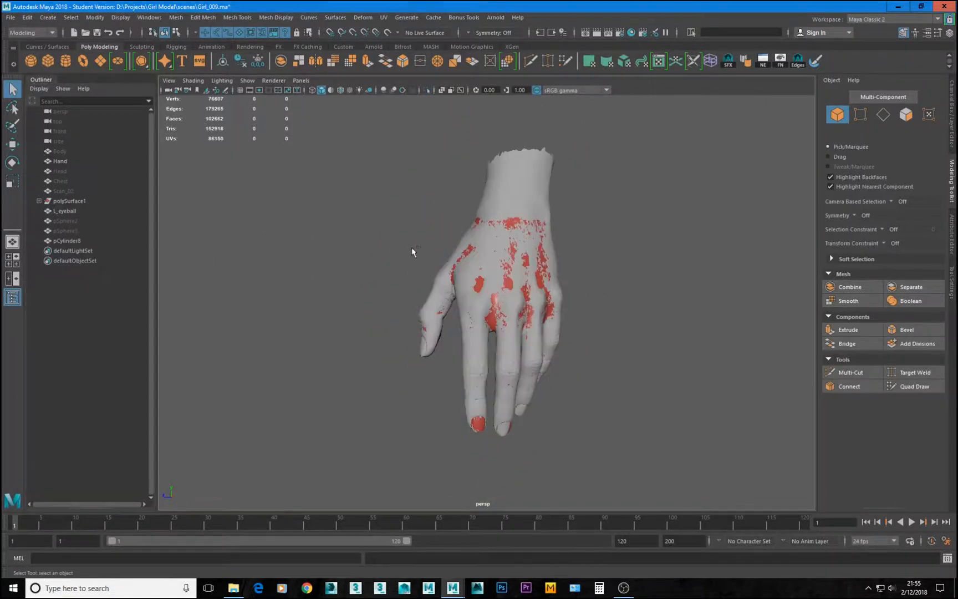
pyautogui.click(65, 220)
pyautogui.keyDown('shift'); pyautogui.click(65, 231); pyautogui.keyUp('shift')
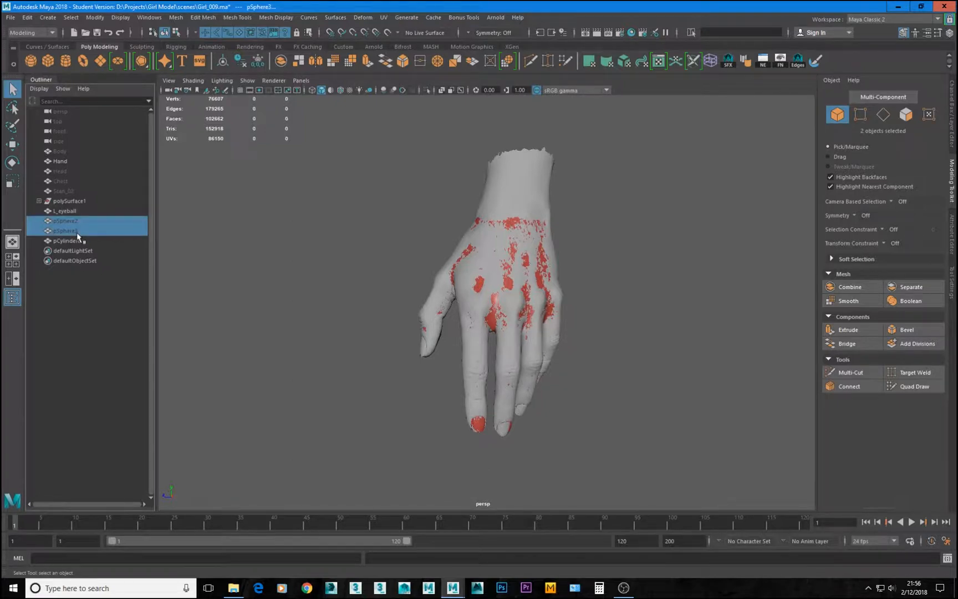
pyautogui.hotkey('shift', 'h')
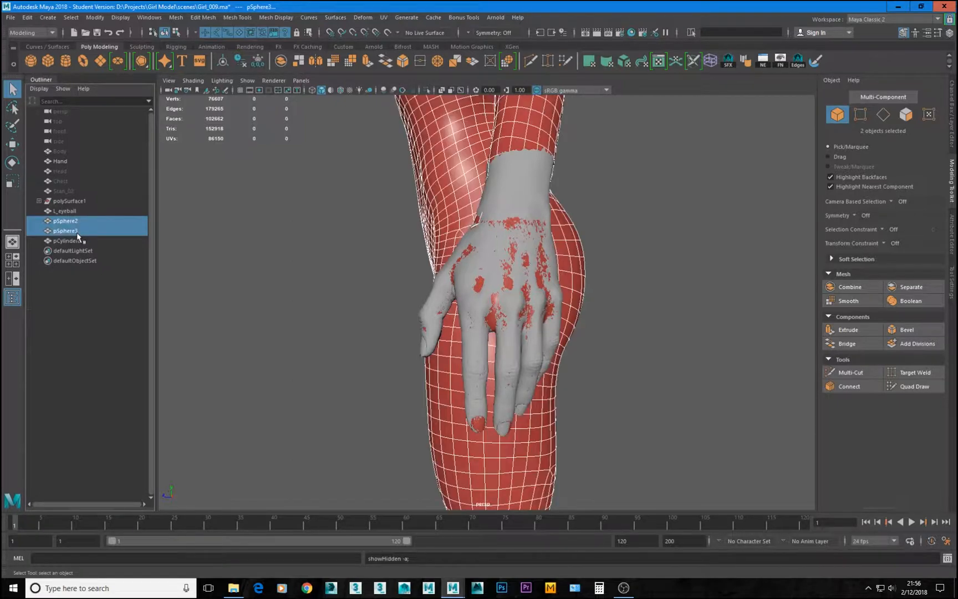
# Step: Isolate pSphere2, pSphere3 and pCylinder8 together and examine where the arm meets the hand at the wrist
pyautogui.keyDown('shift'); pyautogui.click(78, 240); pyautogui.keyUp('shift')
pyautogui.hotkey('ctrl', '1')
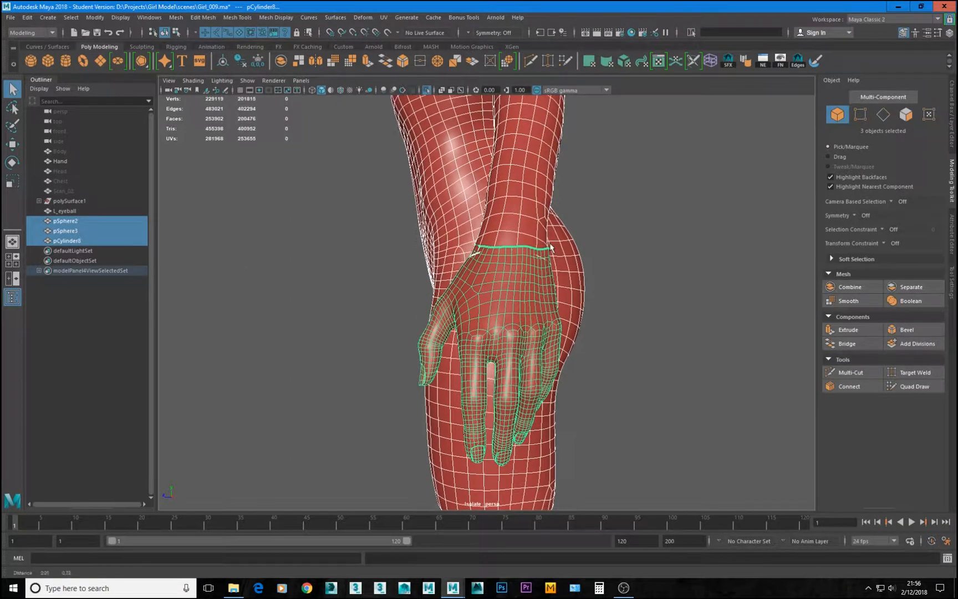
pyautogui.click(551, 247)
pyautogui.keyDown('alt'); pyautogui.moveTo(552, 252); pyautogui.dragTo(519, 269); pyautogui.keyUp('alt')
pyautogui.click(518, 231)
pyautogui.keyDown('alt'); pyautogui.moveTo(518, 231); pyautogui.dragTo(387, 231); pyautogui.keyUp('alt')
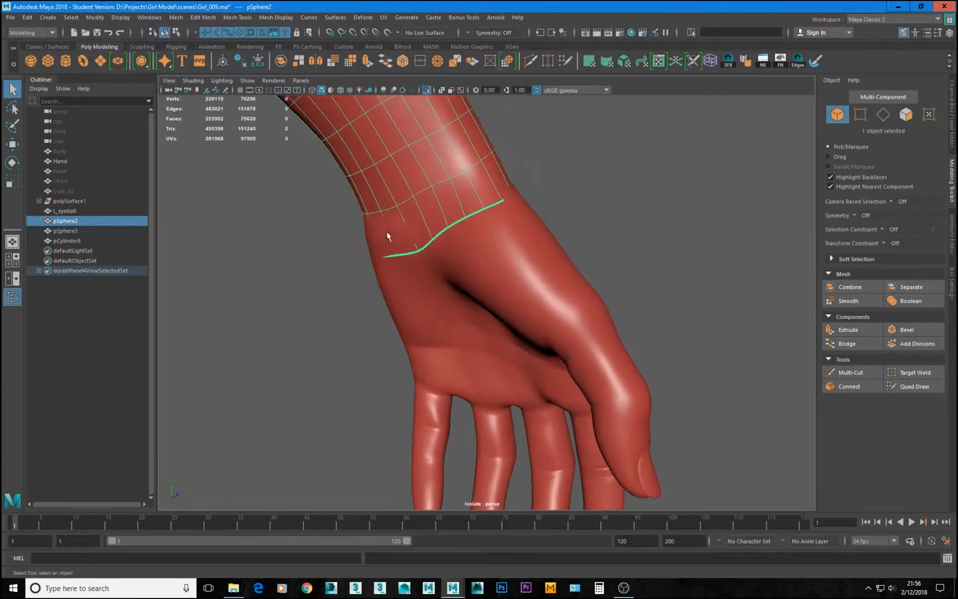
pyautogui.keyDown('alt'); pyautogui.moveTo(444, 222); pyautogui.dragTo(459, 318); pyautogui.keyUp('alt')
pyautogui.click(507, 272)
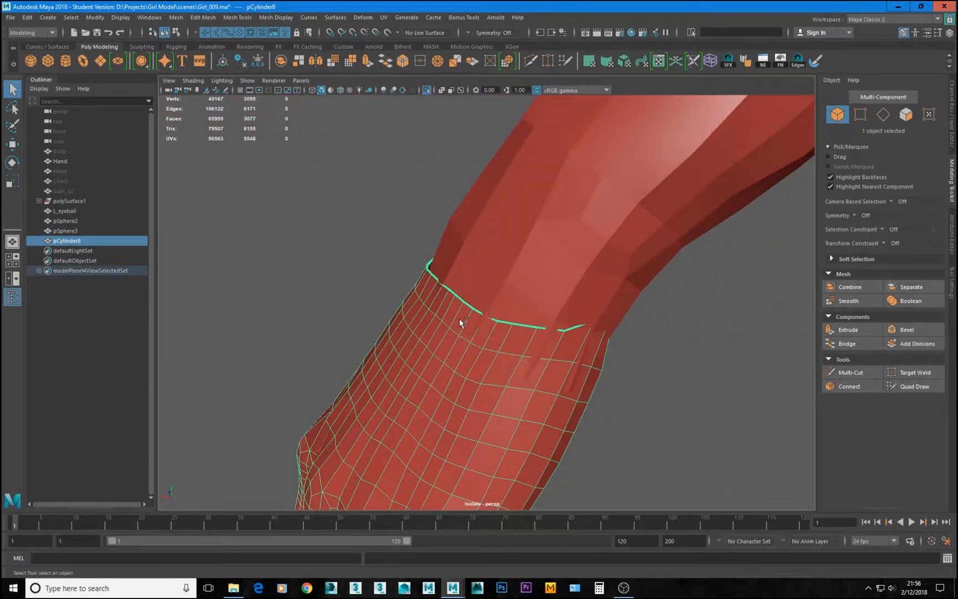
# Step: Isolate the hand mesh pCylinder8 and select its open wrist border loop to check the edge count
pyautogui.hotkey('ctrl', '1')
pyautogui.hotkey('ctrl', '1')
pyautogui.keyDown('alt'); pyautogui.moveTo(531, 335); pyautogui.dragTo(424, 326); pyautogui.keyUp('alt')
pyautogui.press('F10')
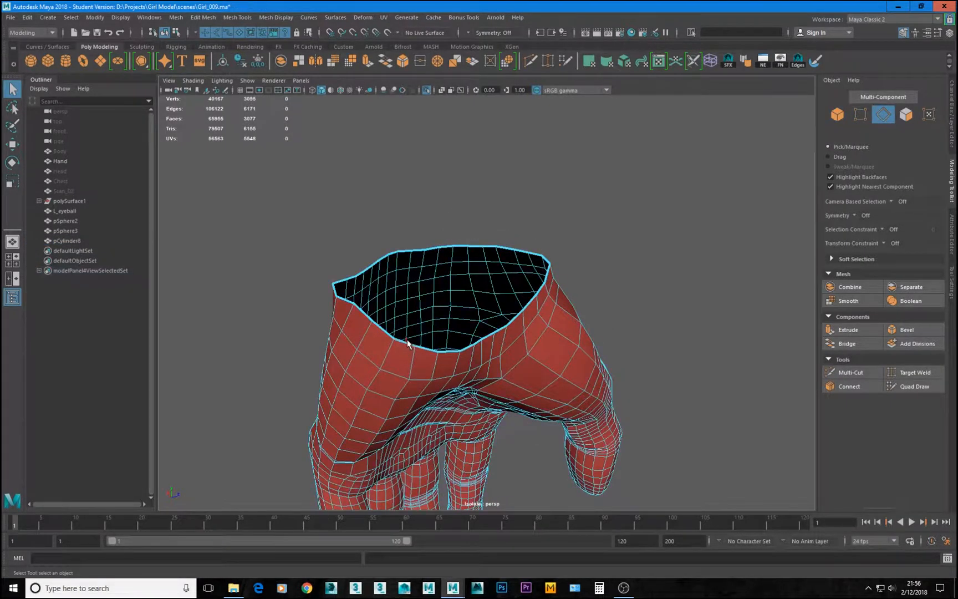
pyautogui.doubleClick(403, 346)
pyautogui.keyDown('alt'); pyautogui.moveTo(409, 323); pyautogui.dragTo(502, 328); pyautogui.keyUp('alt')
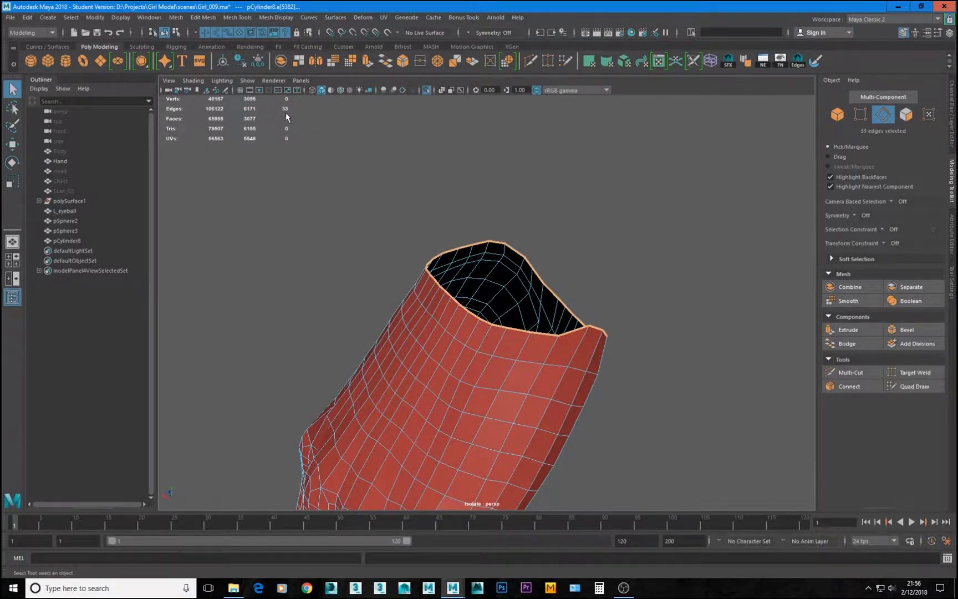
pyautogui.keyDown('alt'); pyautogui.moveTo(537, 310); pyautogui.dragTo(581, 305); pyautogui.keyUp('alt')
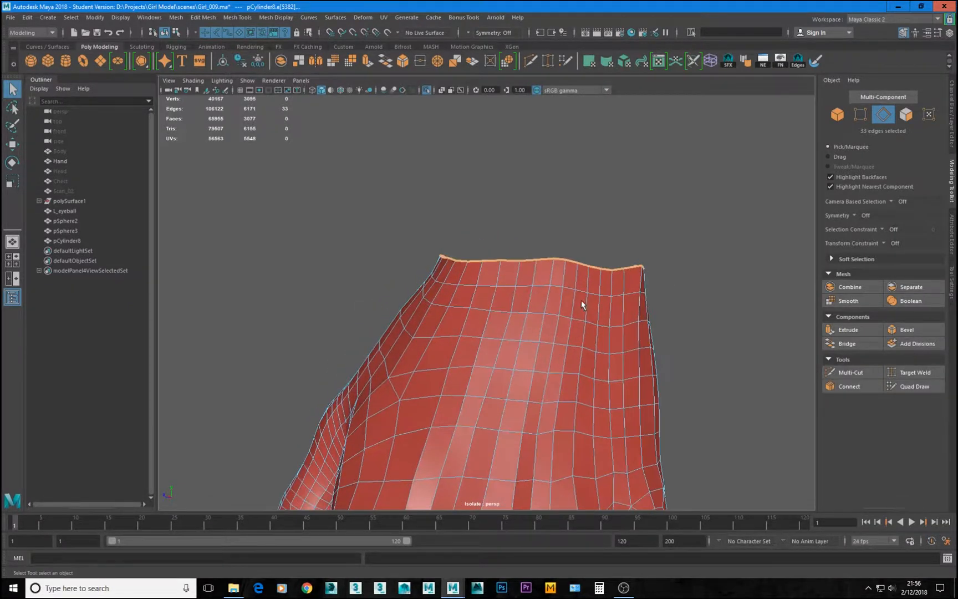
# Step: Isolate the body mesh pSphere2 and select the arm's open wrist border loop to compare its edge count
pyautogui.hotkey('ctrl', '1')
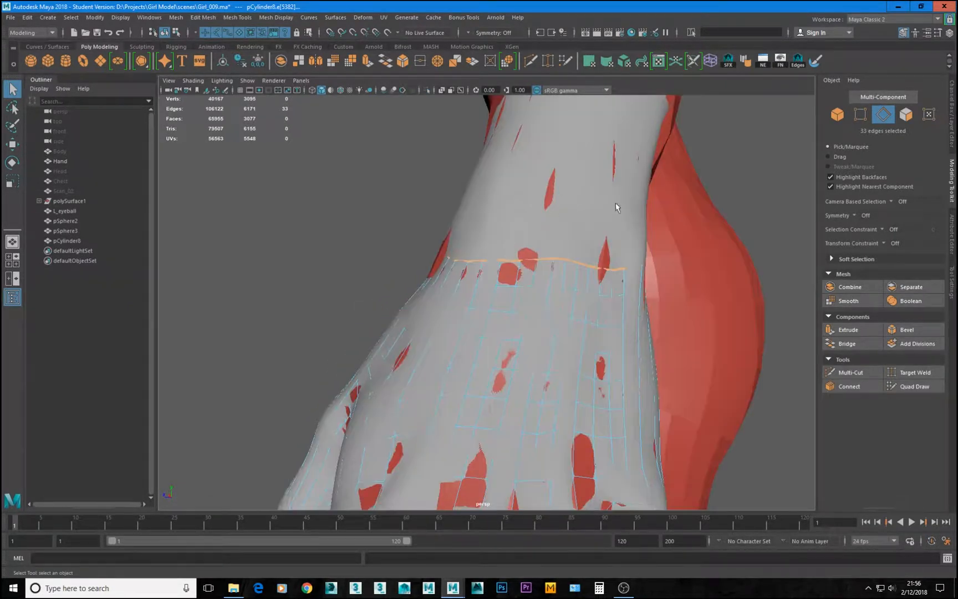
pyautogui.click(670, 138)
pyautogui.hotkey('ctrl', '1')
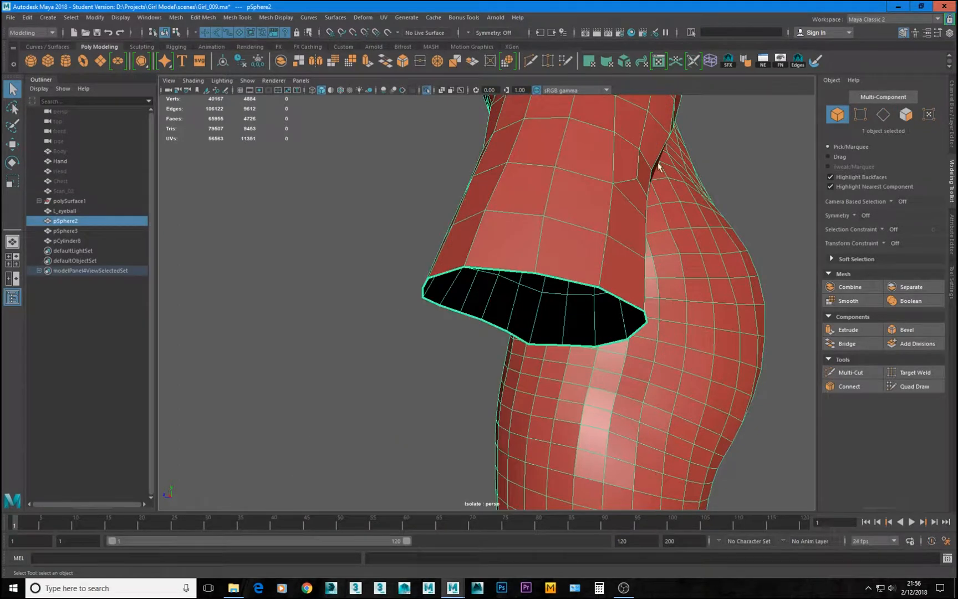
pyautogui.press('F10')
pyautogui.doubleClick(580, 283)
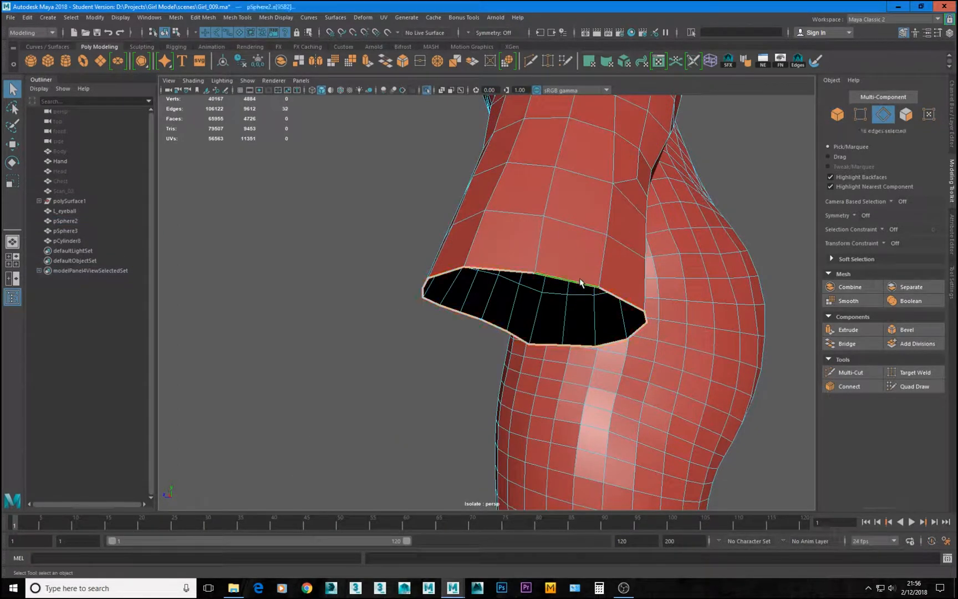
pyautogui.keyDown('alt'); pyautogui.moveTo(578, 292); pyautogui.dragTo(635, 280); pyautogui.keyUp('alt')
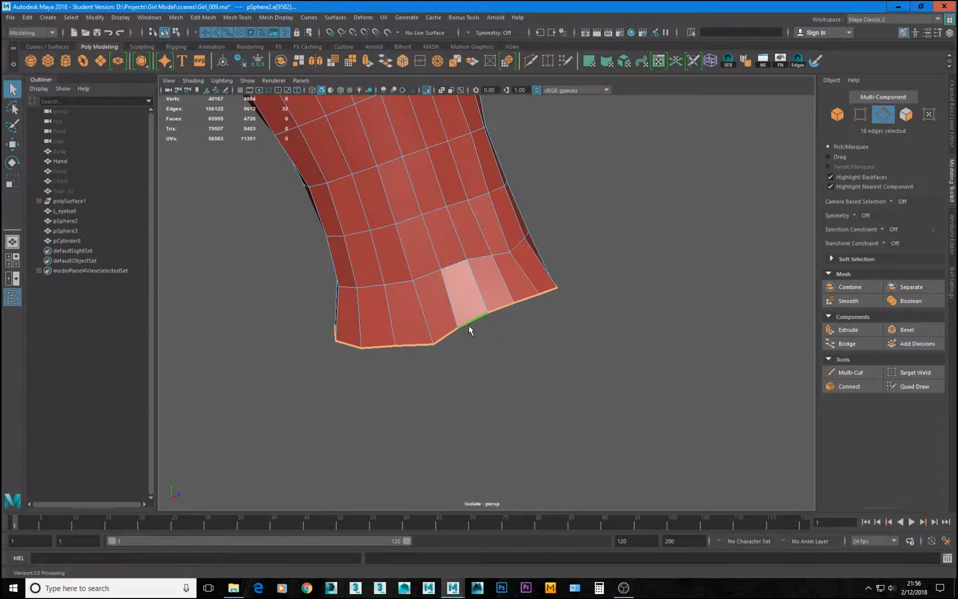
pyautogui.keyDown('alt'); pyautogui.moveTo(492, 284); pyautogui.dragTo(505, 304); pyautogui.keyUp('alt')
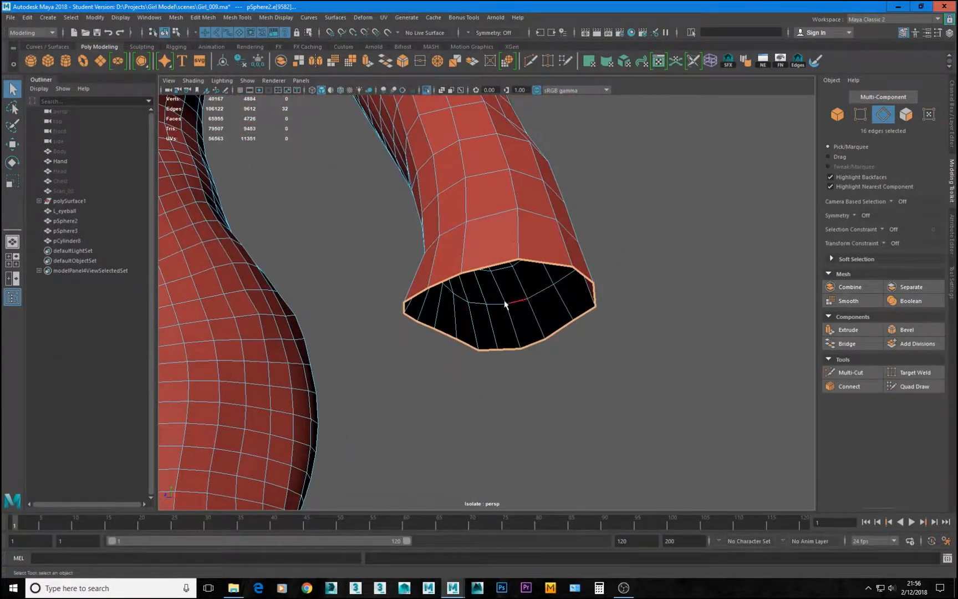
pyautogui.keyDown('alt'); pyautogui.moveTo(556, 269); pyautogui.dragTo(577, 264); pyautogui.keyUp('alt')
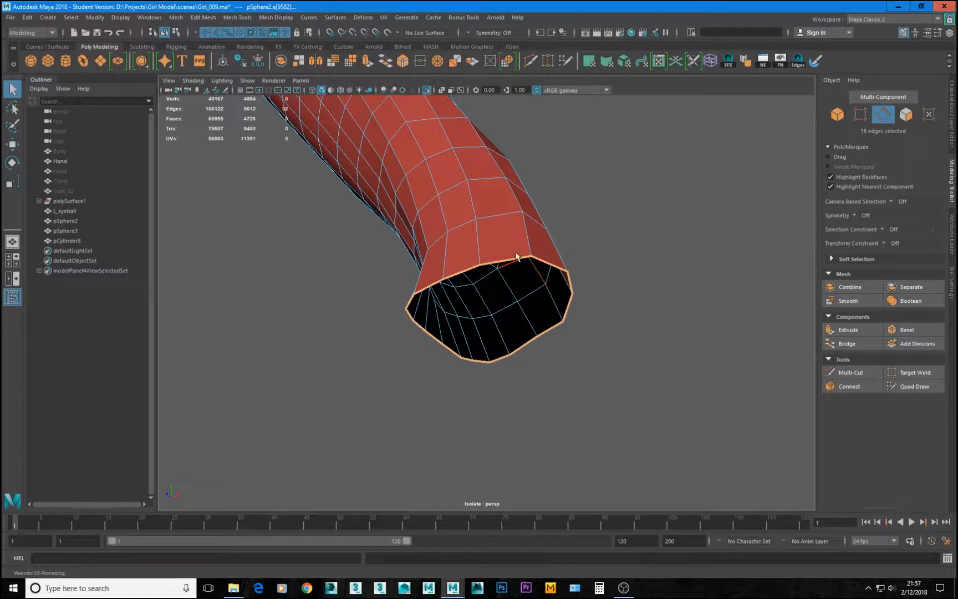
pyautogui.keyDown('alt'); pyautogui.moveTo(464, 188); pyautogui.dragTo(387, 223); pyautogui.keyUp('alt')
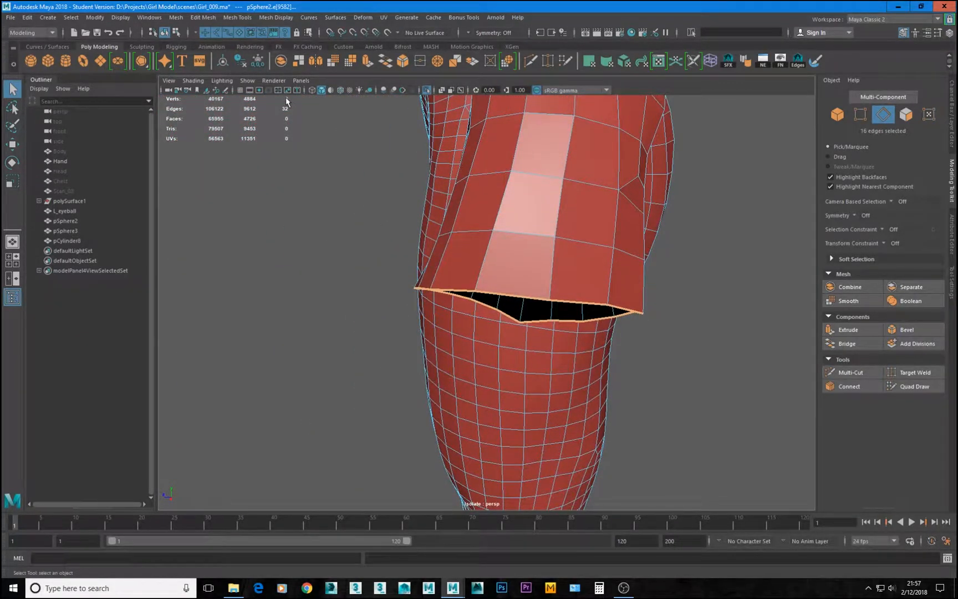
pyautogui.keyDown('alt'); pyautogui.moveTo(507, 214); pyautogui.dragTo(436, 217); pyautogui.keyUp('alt')
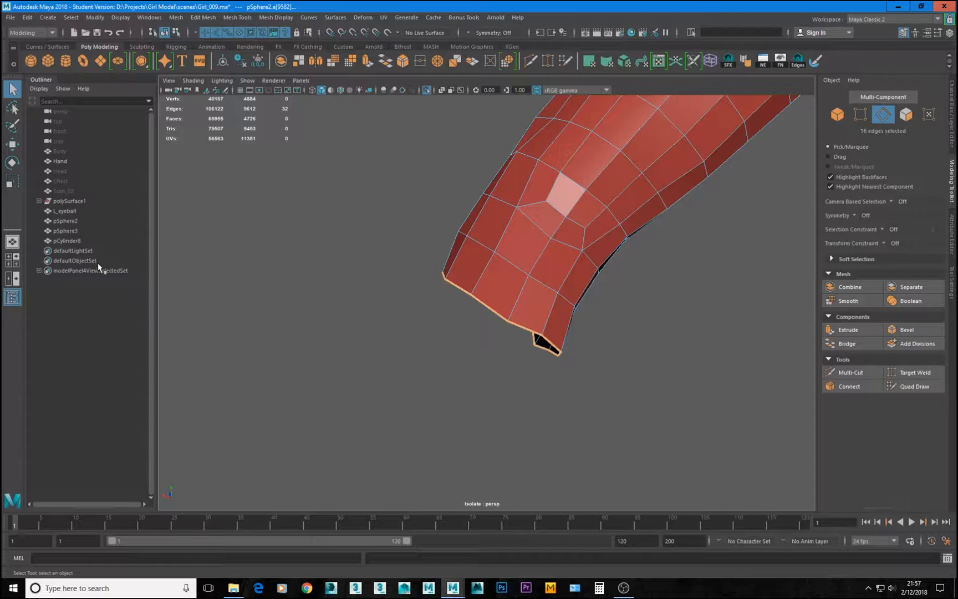
# Step: Isolate the retopologized hand pCylinder8 together with the Hand scan mesh
pyautogui.click(79, 242)
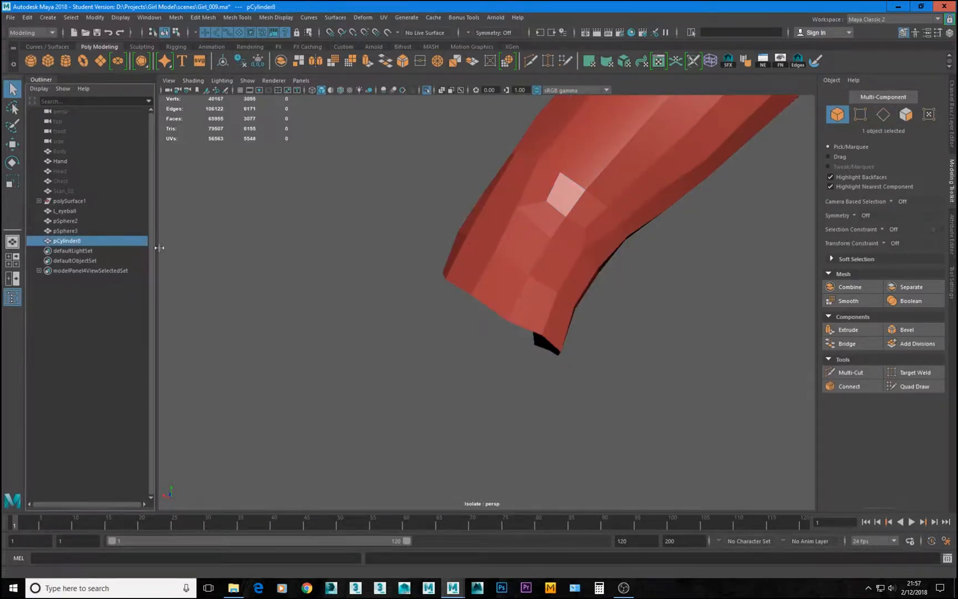
pyautogui.hotkey('ctrl', '1')
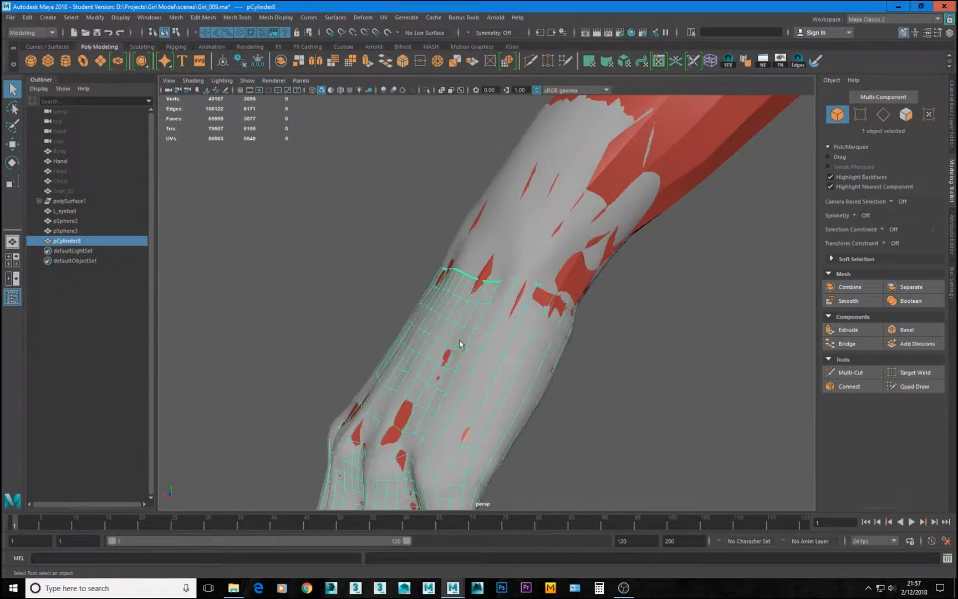
pyautogui.keyDown('shift'); pyautogui.click(522, 255); pyautogui.keyUp('shift')
pyautogui.keyDown('alt'); pyautogui.moveTo(523, 255); pyautogui.dragTo(468, 233); pyautogui.keyUp('alt')
pyautogui.hotkey('ctrl', '1')
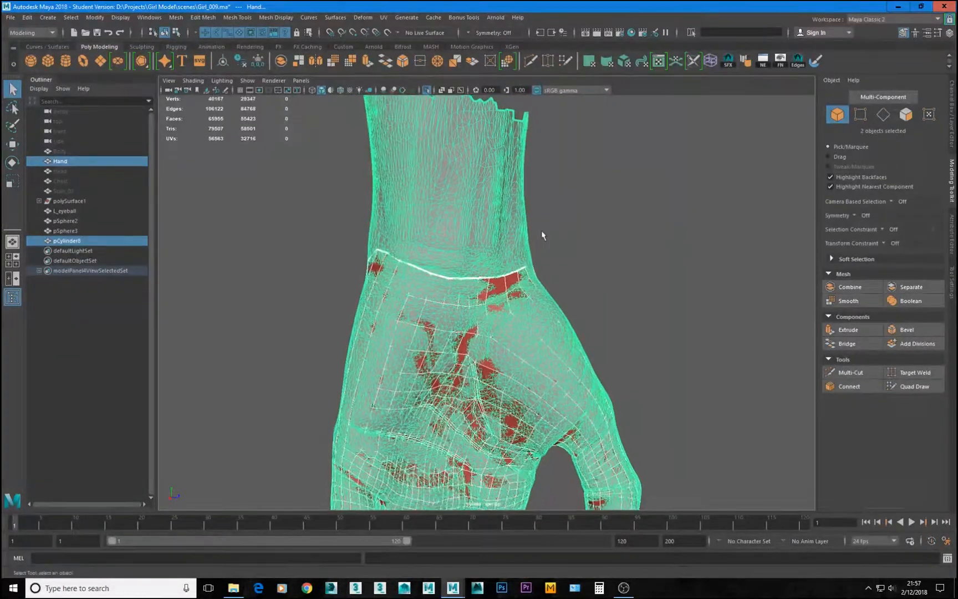
# Step: Examine the scan's wrist and forearm surface above the hand mesh's border from several sides
pyautogui.click(577, 233)
pyautogui.keyDown('alt'); pyautogui.moveTo(392, 245); pyautogui.dragTo(546, 306, button='right'); pyautogui.keyUp('alt')
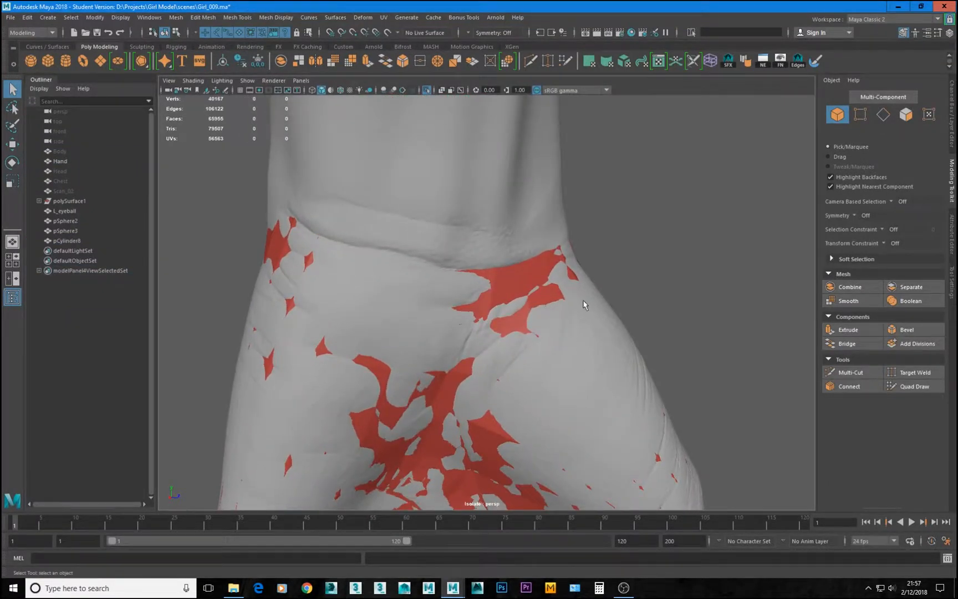
pyautogui.keyDown('alt'); pyautogui.moveTo(615, 330); pyautogui.dragTo(532, 305); pyautogui.keyUp('alt')
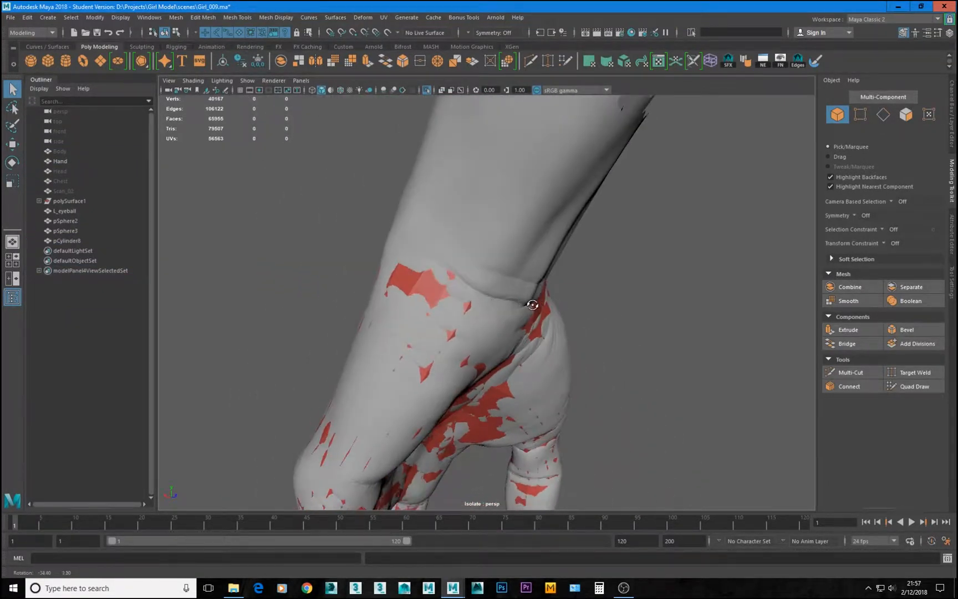
pyautogui.keyDown('alt'); pyautogui.moveTo(486, 280); pyautogui.dragTo(455, 261); pyautogui.keyUp('alt')
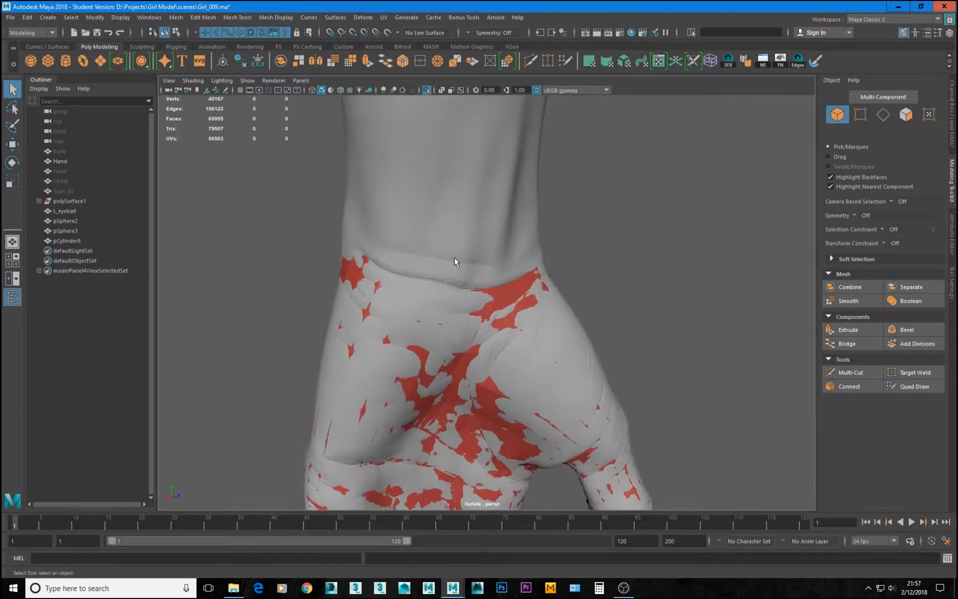
pyautogui.keyDown('alt'); pyautogui.moveTo(469, 273); pyautogui.dragTo(498, 373, button='middle'); pyautogui.keyUp('alt')
pyautogui.keyDown('alt'); pyautogui.moveTo(497, 373); pyautogui.dragTo(461, 363, button='right'); pyautogui.keyUp('alt')
pyautogui.keyDown('alt'); pyautogui.moveTo(460, 363); pyautogui.dragTo(445, 357); pyautogui.keyUp('alt')
pyautogui.moveTo(547, 341)
pyautogui.keyDown('alt'); pyautogui.mouseDown()
pyautogui.moveTo(442, 339)
pyautogui.moveTo(499, 333)
pyautogui.moveTo(531, 350)
pyautogui.mouseUp(); pyautogui.keyUp('alt')
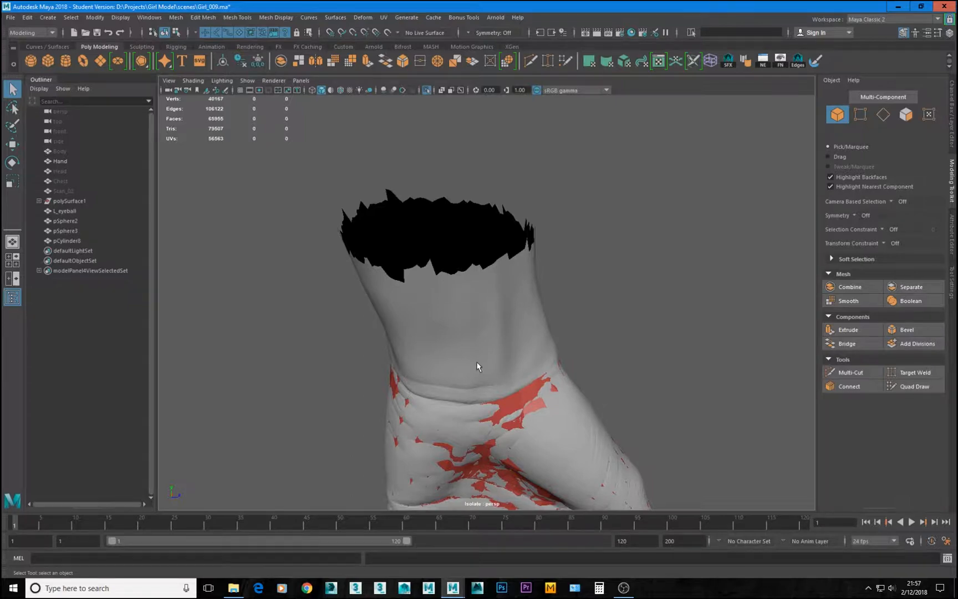
pyautogui.keyDown('alt'); pyautogui.moveTo(477, 366); pyautogui.dragTo(673, 414); pyautogui.keyUp('alt')
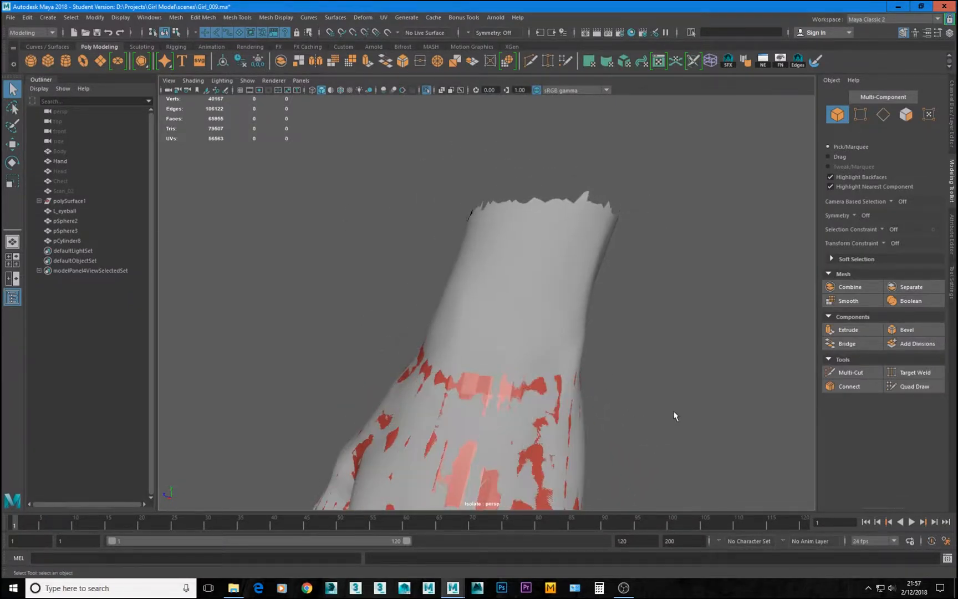
# Step: Make the Hand scan a live surface and start Quad Draw on the pCylinder8 mesh
pyautogui.click(492, 391)
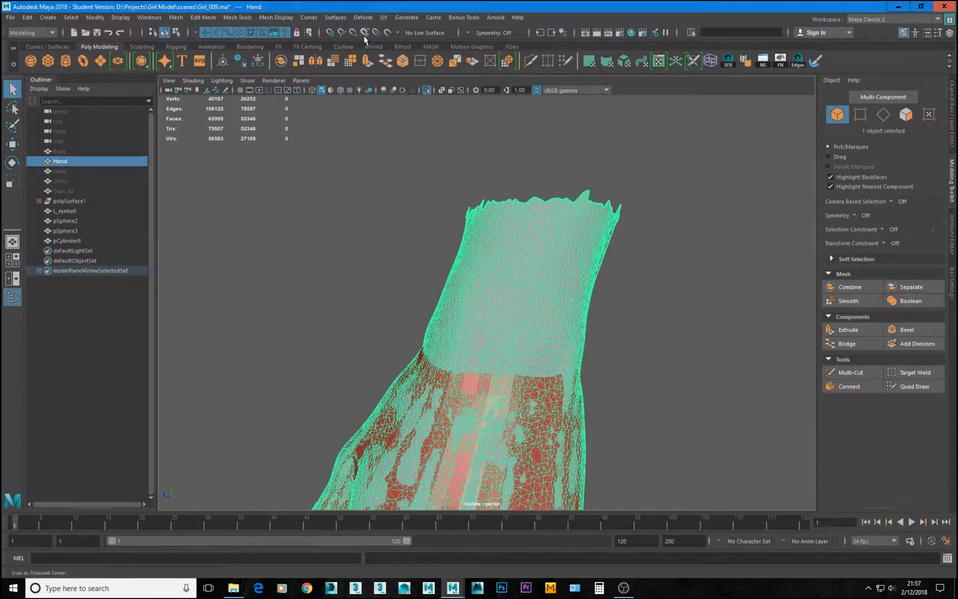
pyautogui.click(388, 33)
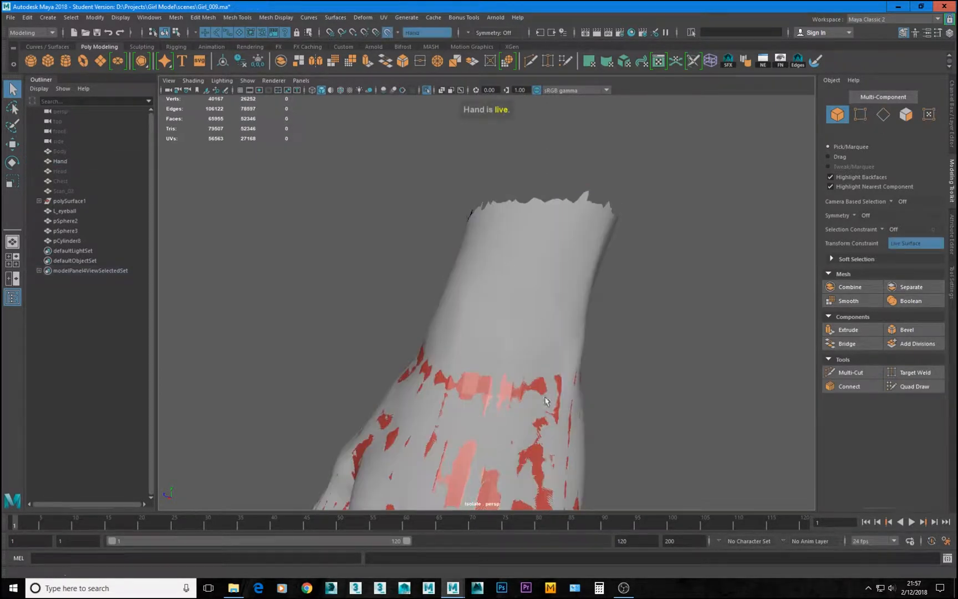
pyautogui.click(519, 390)
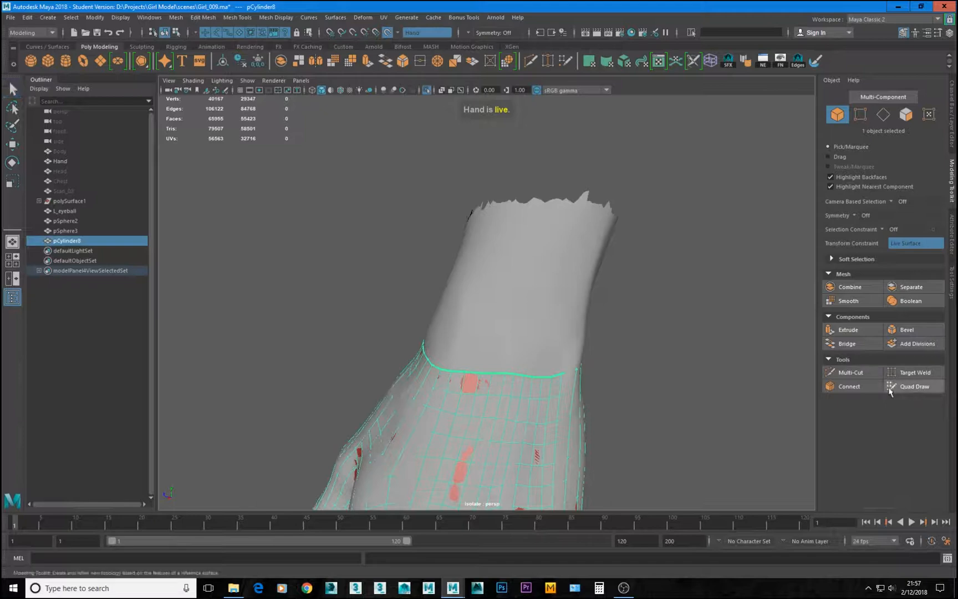
pyautogui.click(915, 387)
# Step: Extend the palm-side wrist border up the forearm with five adjoining quads in Quad Draw
pyautogui.keyDown('alt'); pyautogui.moveTo(597, 382); pyautogui.dragTo(410, 355); pyautogui.keyUp('alt')
pyautogui.keyDown('alt'); pyautogui.moveTo(409, 354); pyautogui.dragTo(515, 404, button='right'); pyautogui.keyUp('alt')
pyautogui.keyDown('alt'); pyautogui.moveTo(515, 403); pyautogui.dragTo(577, 328, button='middle'); pyautogui.keyUp('alt')
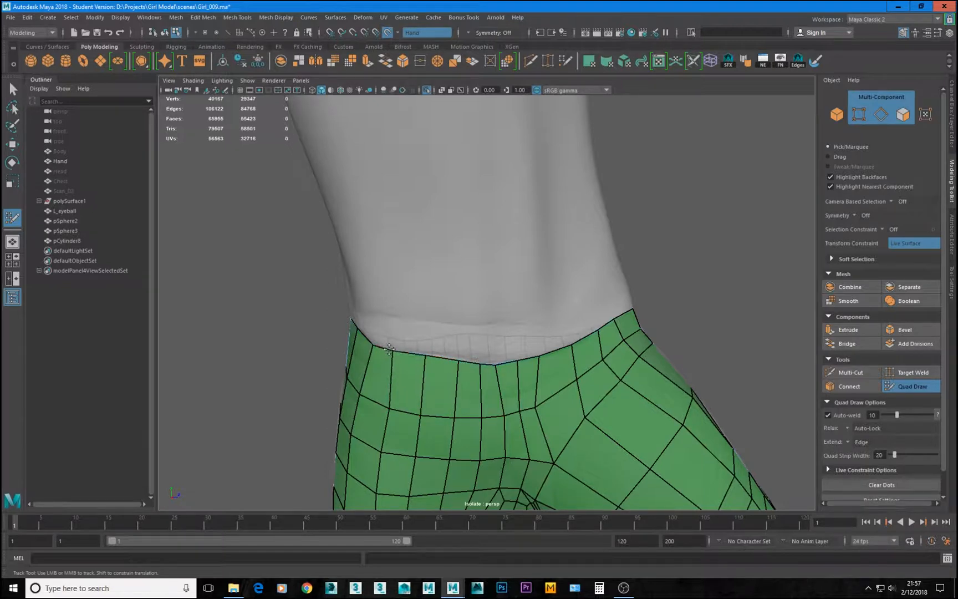
pyautogui.moveTo(390, 349)
pyautogui.keyDown('alt'); pyautogui.mouseDown()
pyautogui.moveTo(498, 349)
pyautogui.moveTo(443, 347)
pyautogui.moveTo(406, 406)
pyautogui.mouseUp(); pyautogui.keyUp('alt')
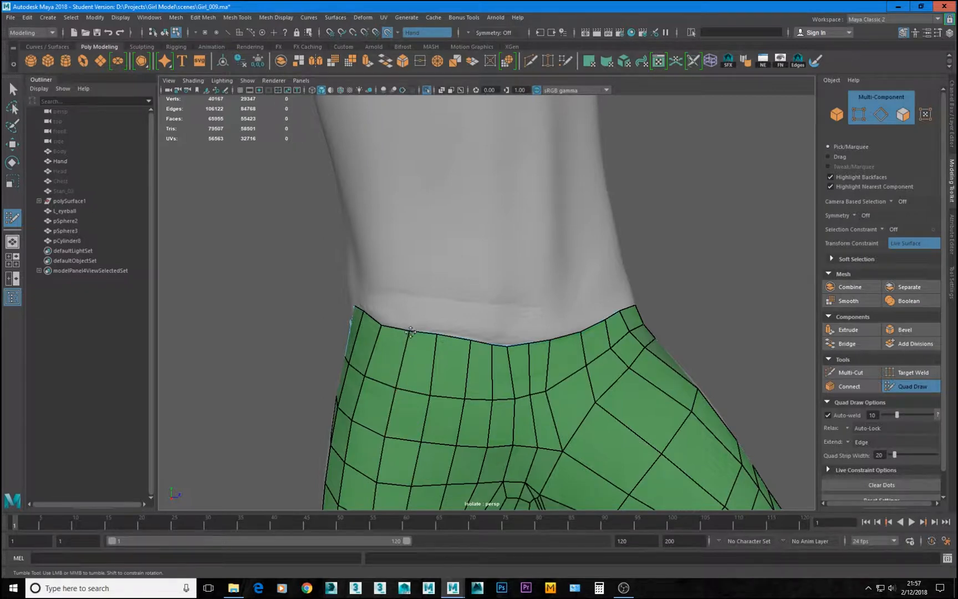
pyautogui.moveTo(410, 333)
pyautogui.keyDown('alt'); pyautogui.mouseDown()
pyautogui.moveTo(434, 324)
pyautogui.moveTo(434, 309)
pyautogui.mouseUp(); pyautogui.keyUp('alt')
pyautogui.moveTo(519, 347); pyautogui.dragTo(520, 310)
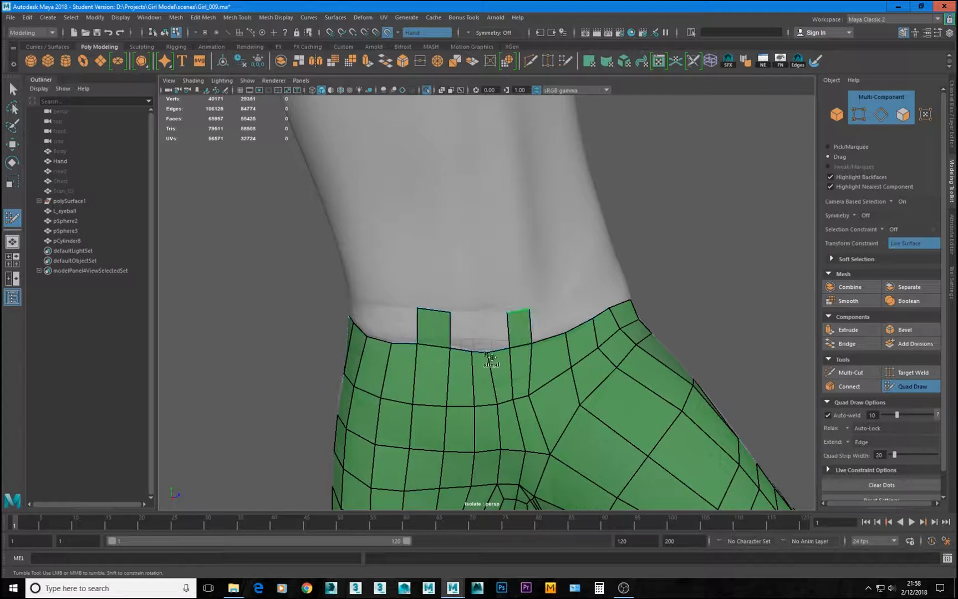
pyautogui.moveTo(484, 355)
pyautogui.mouseDown()
pyautogui.moveTo(483, 311)
pyautogui.moveTo(448, 311)
pyautogui.mouseUp()
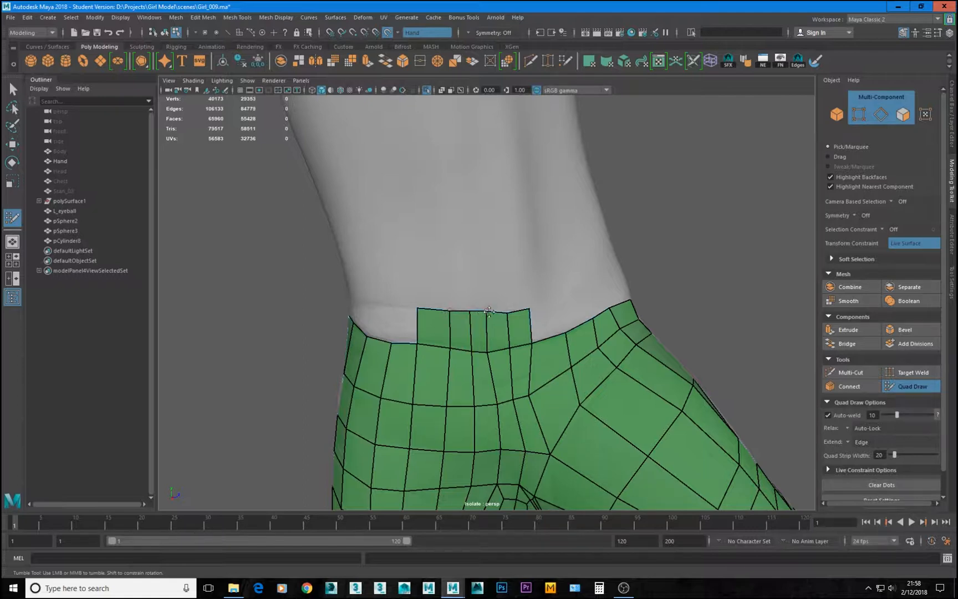
# Step: Extend the wrist border with three more quads in Quad Draw, closing the gap beside the palm-side strip
pyautogui.keyDown('alt'); pyautogui.moveTo(423, 363); pyautogui.dragTo(436, 377); pyautogui.keyUp('alt')
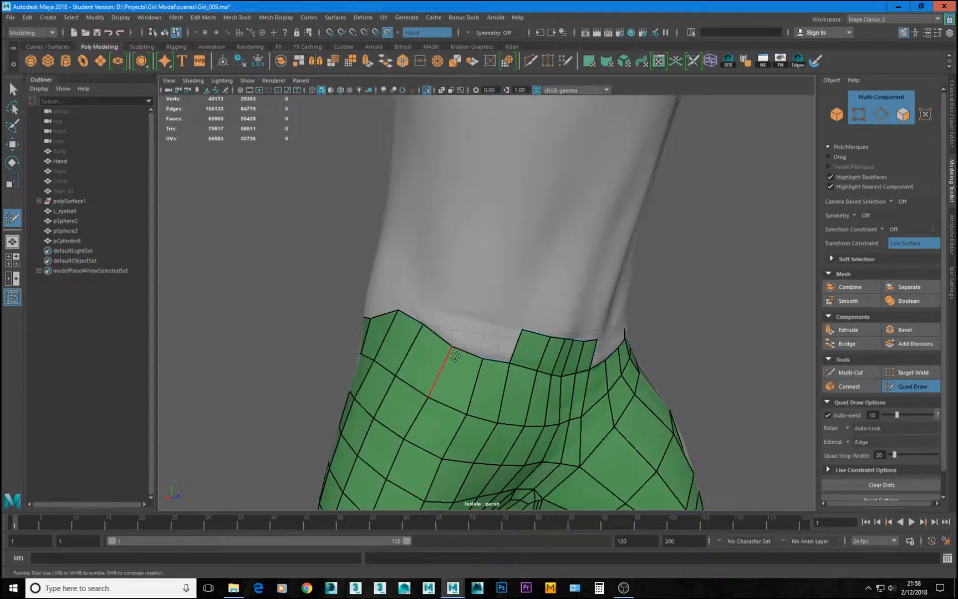
pyautogui.moveTo(432, 334)
pyautogui.mouseDown()
pyautogui.moveTo(469, 314)
pyautogui.moveTo(432, 307)
pyautogui.mouseUp()
pyautogui.press('Tab')
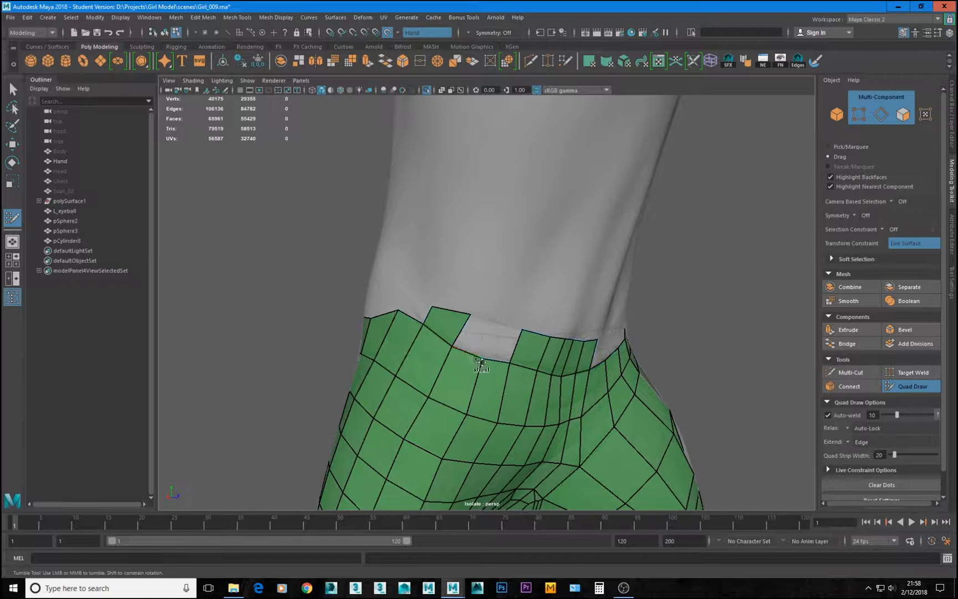
pyautogui.moveTo(482, 362)
pyautogui.mouseDown()
pyautogui.moveTo(497, 332)
pyautogui.moveTo(491, 324)
pyautogui.mouseUp()
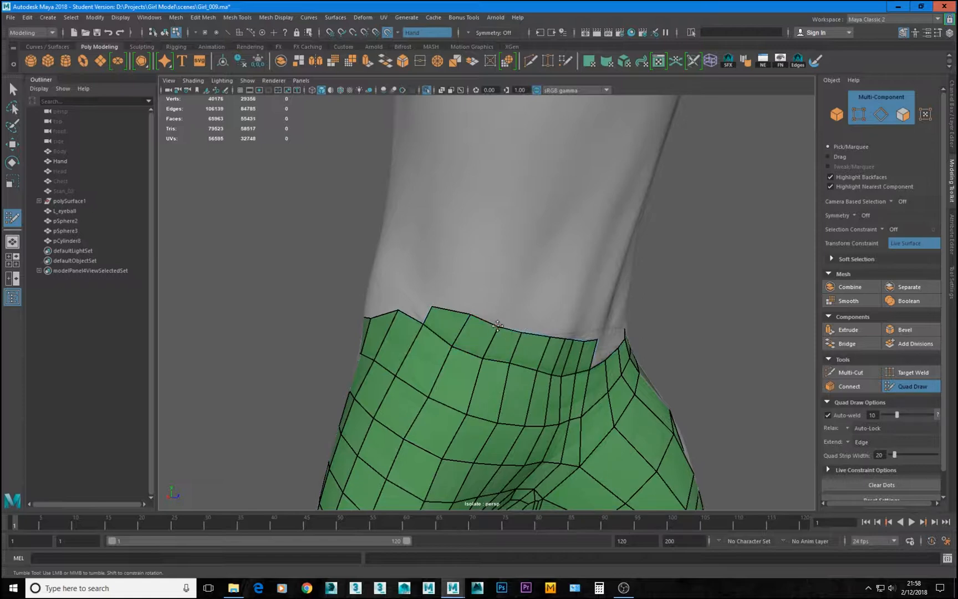
# Step: Extend the border around the side of the wrist with further quads, joining them to the existing palm-side row
pyautogui.keyDown('alt'); pyautogui.moveTo(498, 326); pyautogui.dragTo(631, 392); pyautogui.keyUp('alt')
pyautogui.keyDown('alt'); pyautogui.moveTo(631, 392); pyautogui.dragTo(575, 386, button='right'); pyautogui.keyUp('alt')
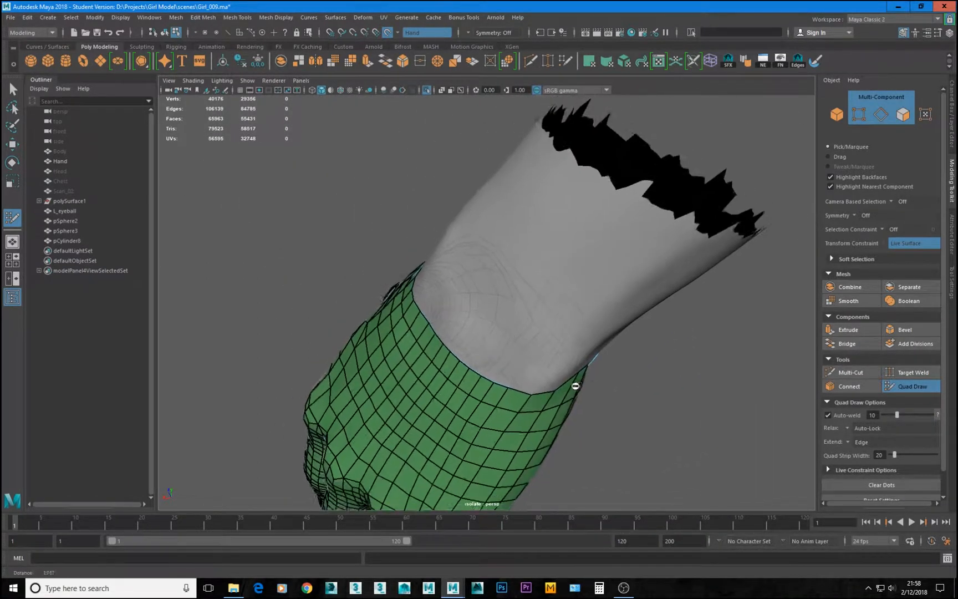
pyautogui.keyDown('alt'); pyautogui.moveTo(575, 386); pyautogui.dragTo(545, 326); pyautogui.keyUp('alt')
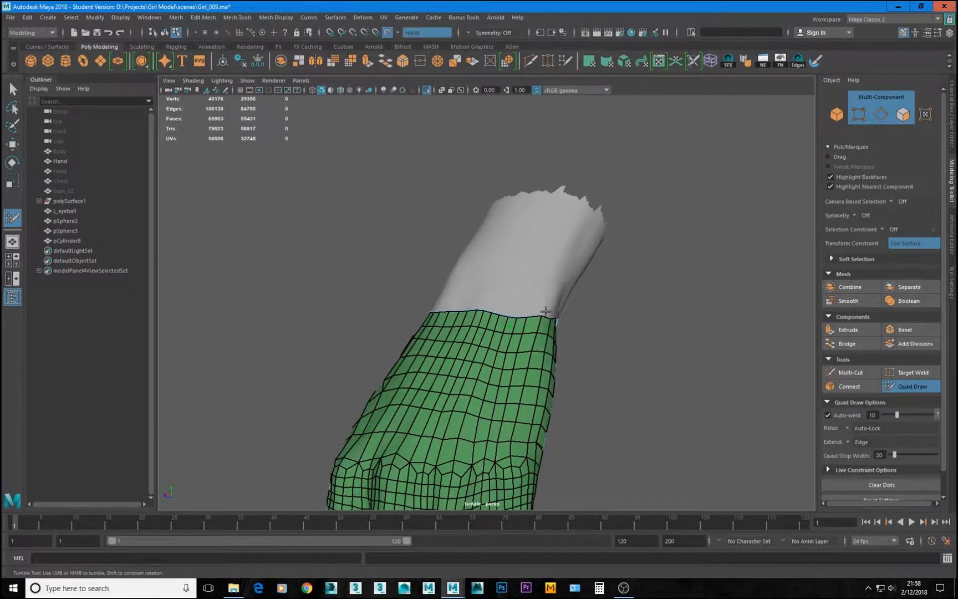
pyautogui.keyDown('alt'); pyautogui.moveTo(555, 307); pyautogui.dragTo(520, 305); pyautogui.keyUp('alt')
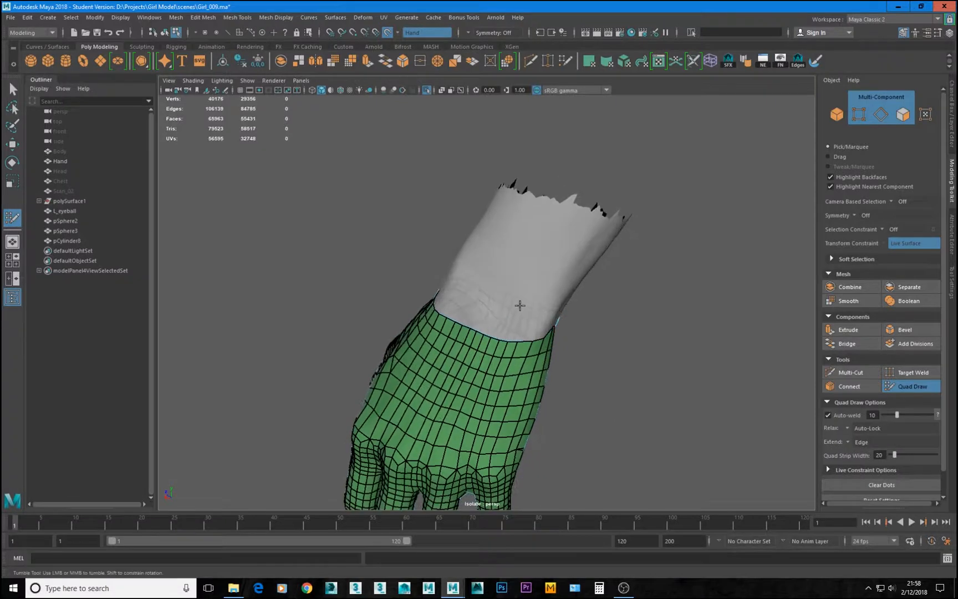
pyautogui.keyDown('alt'); pyautogui.moveTo(561, 354); pyautogui.dragTo(506, 330); pyautogui.keyUp('alt')
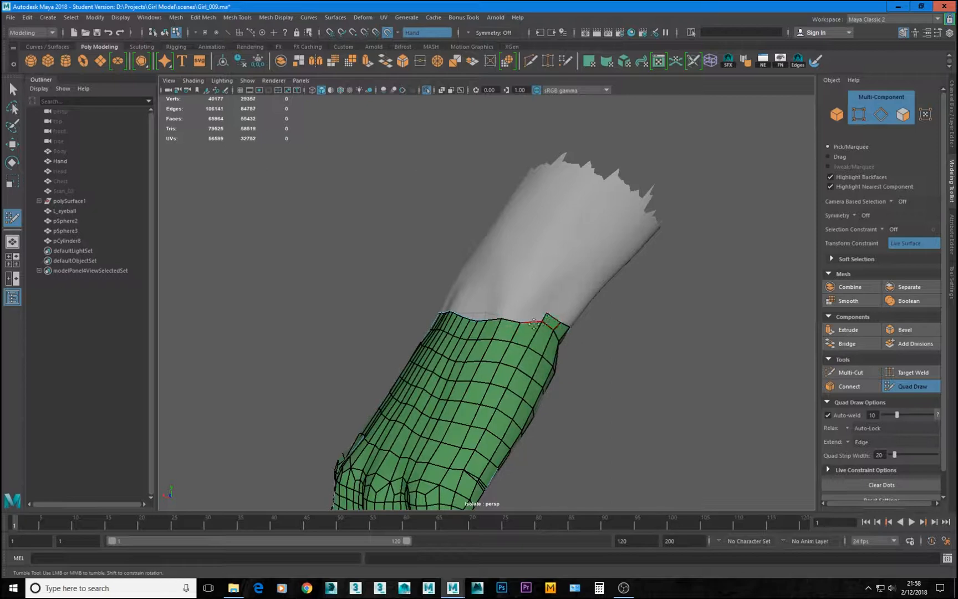
pyautogui.keyDown('alt'); pyautogui.moveTo(532, 323); pyautogui.dragTo(515, 336); pyautogui.keyUp('alt')
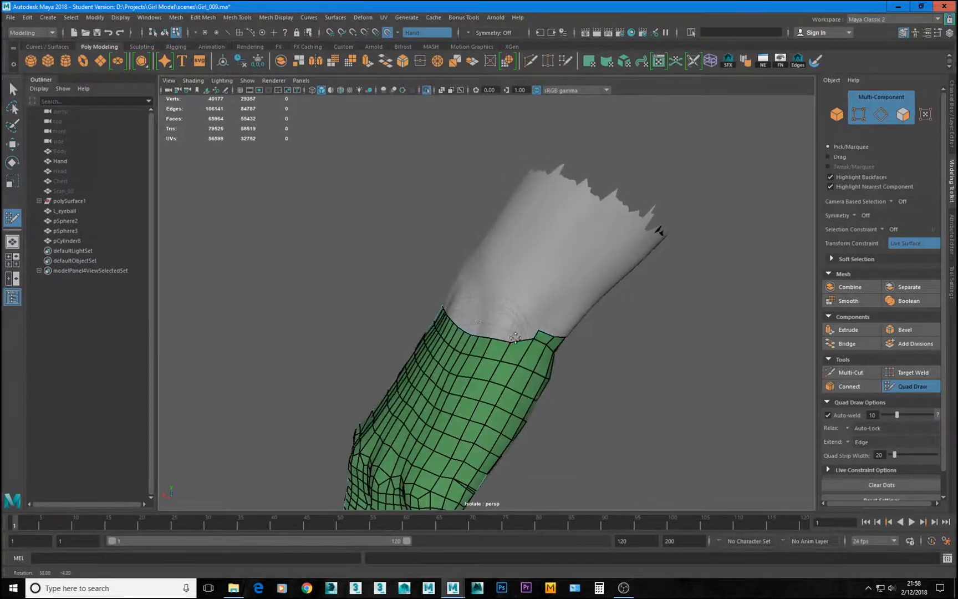
pyautogui.keyDown('alt'); pyautogui.moveTo(515, 336); pyautogui.dragTo(525, 337, button='right'); pyautogui.keyUp('alt')
pyautogui.moveTo(526, 337)
pyautogui.keyDown('alt'); pyautogui.mouseDown()
pyautogui.moveTo(498, 341)
pyautogui.moveTo(532, 335)
pyautogui.moveTo(527, 345)
pyautogui.mouseUp(); pyautogui.keyUp('alt')
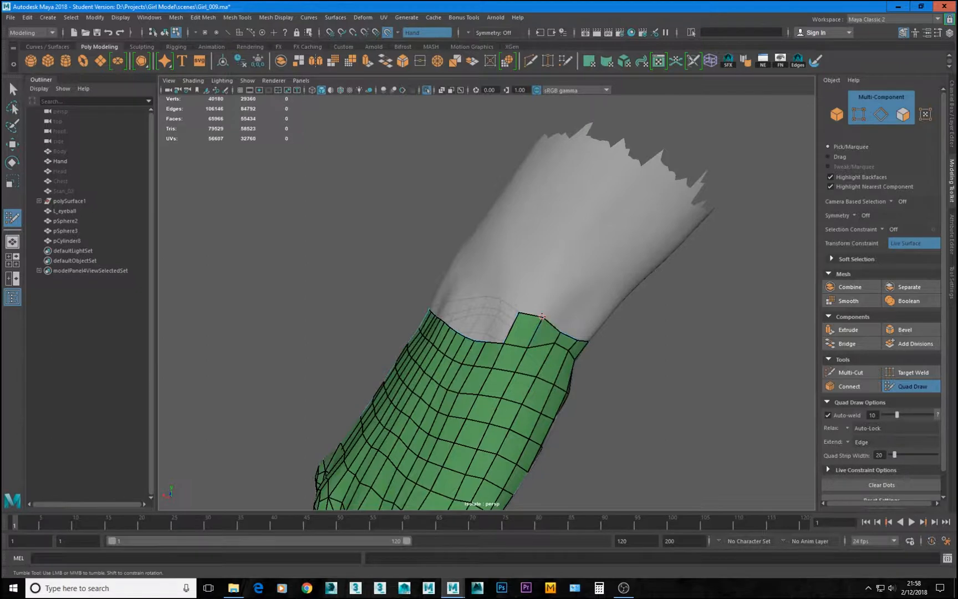
pyautogui.keyDown('alt'); pyautogui.moveTo(534, 326); pyautogui.dragTo(555, 330); pyautogui.keyUp('alt')
pyautogui.scroll(2, 556, 330)
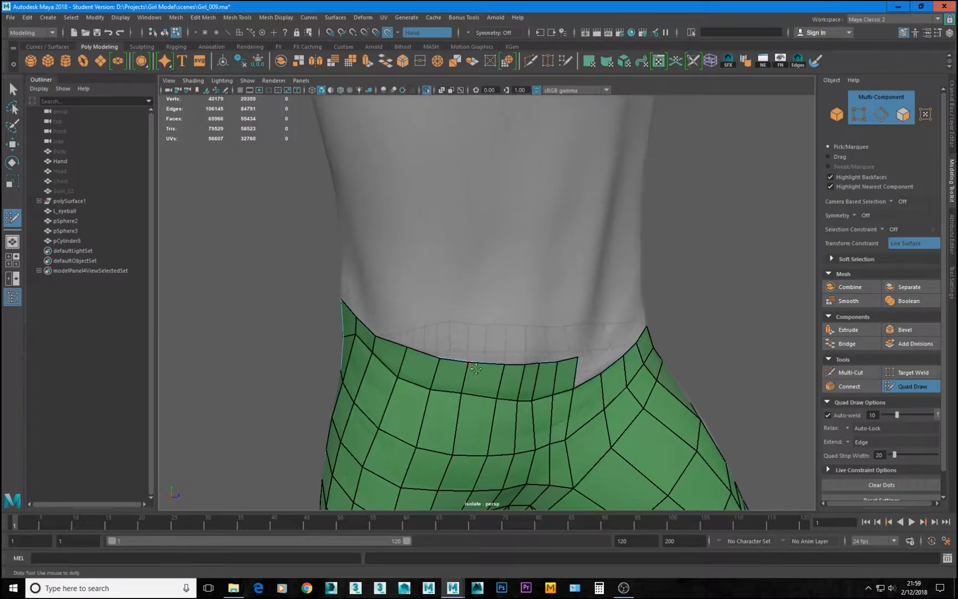
# Step: Expand the Live Constraint Options and set the Mesh Alpha to 0.00
pyautogui.scroll(-1, 928, 417)
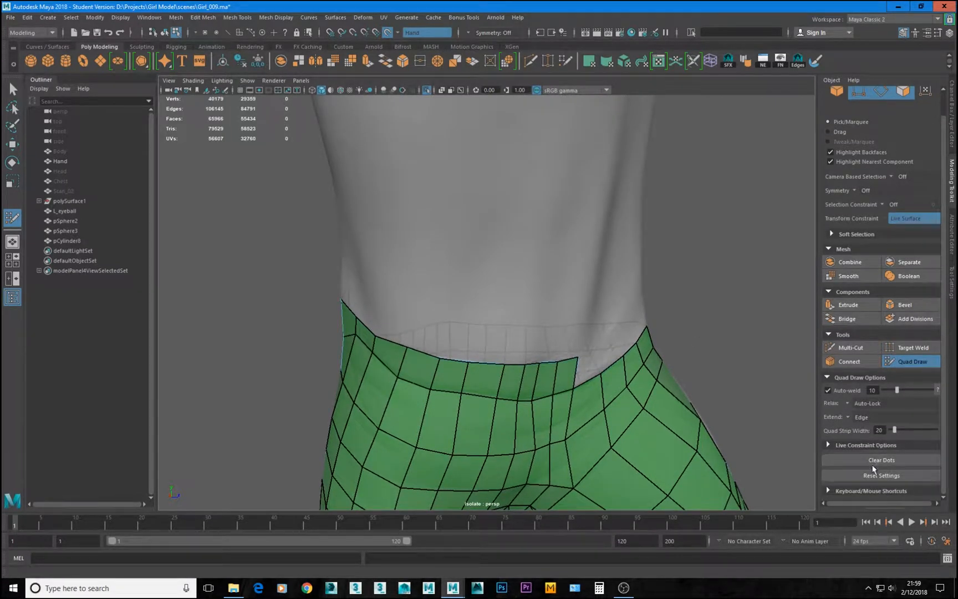
pyautogui.click(877, 446)
pyautogui.scroll(-2, 877, 449)
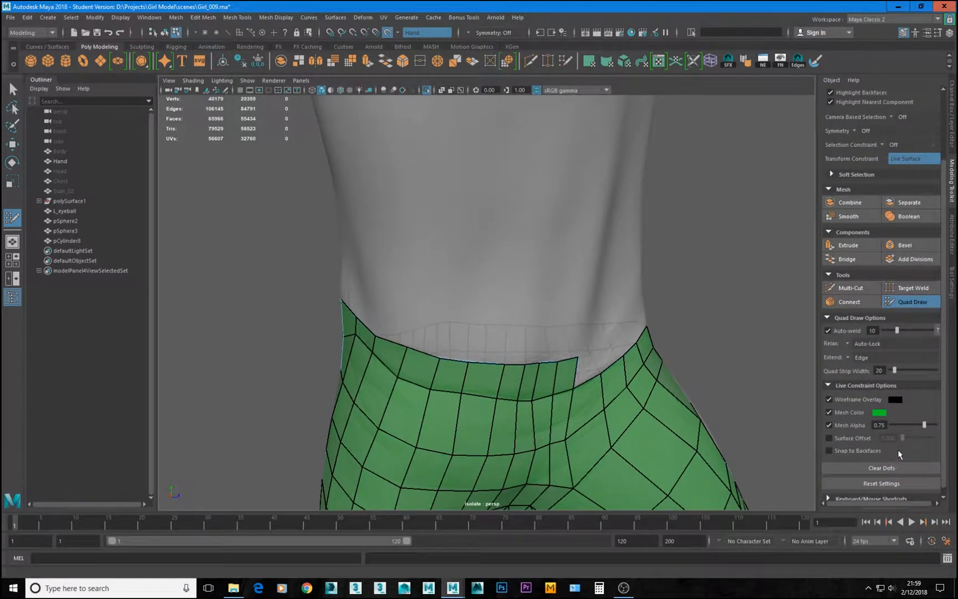
pyautogui.moveTo(908, 424); pyautogui.dragTo(800, 430)
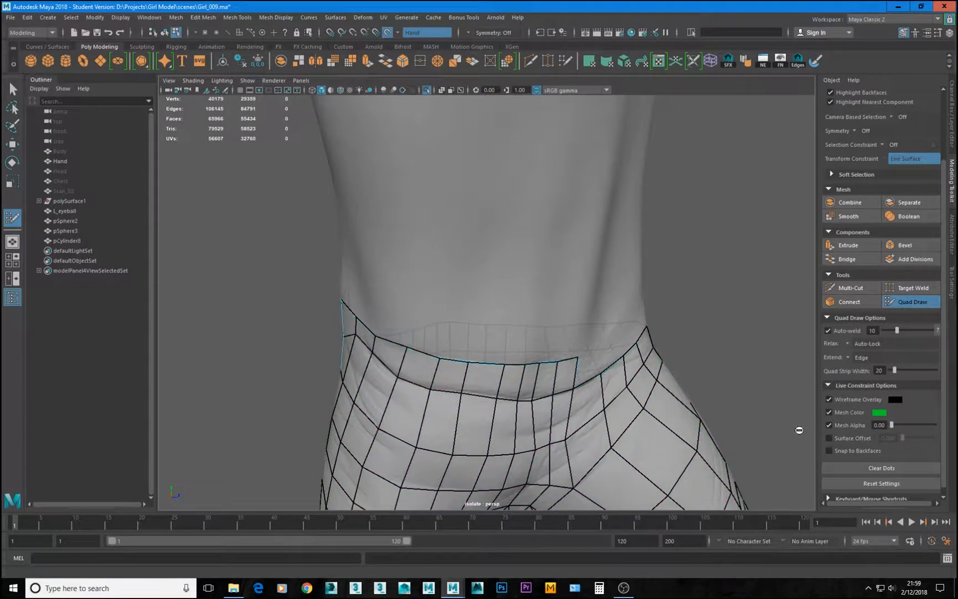
# Step: Place the first Multi-Cut points across the new wrist quads, just above their lower edge loop
pyautogui.keyDown('alt'); pyautogui.moveTo(481, 381); pyautogui.dragTo(534, 375); pyautogui.keyUp('alt')
pyautogui.keyDown('alt'); pyautogui.moveTo(550, 370); pyautogui.dragTo(438, 332); pyautogui.keyUp('alt')
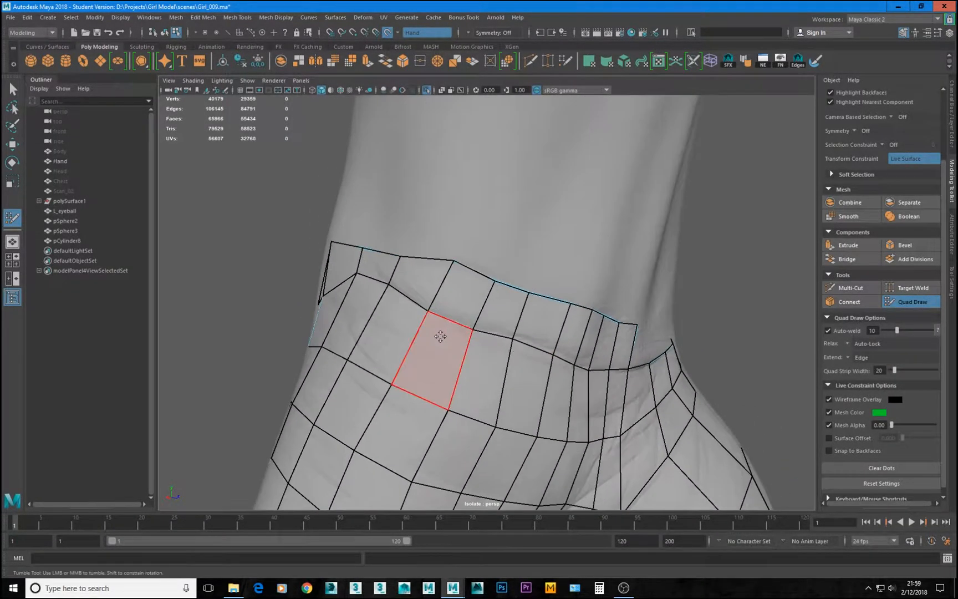
pyautogui.hotkey('ctrl', 'shift', 'x')
pyautogui.scroll(4, 437, 302)
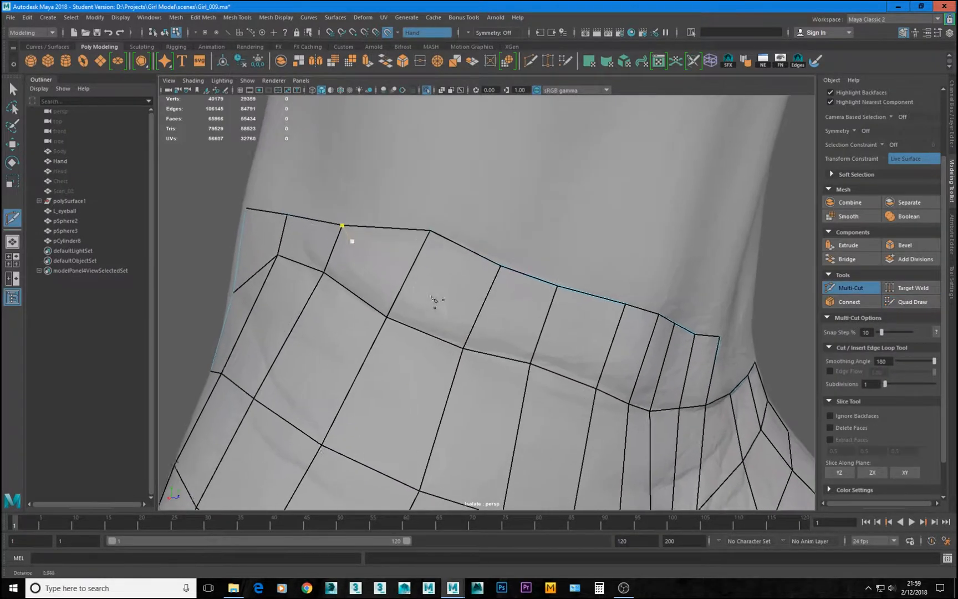
pyautogui.scroll(-2, 460, 314)
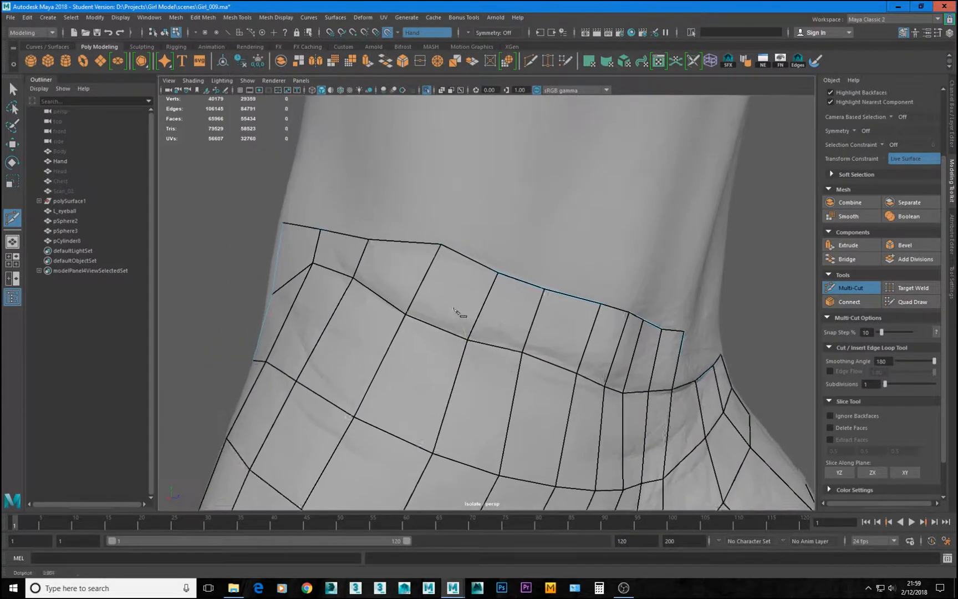
pyautogui.click(359, 279)
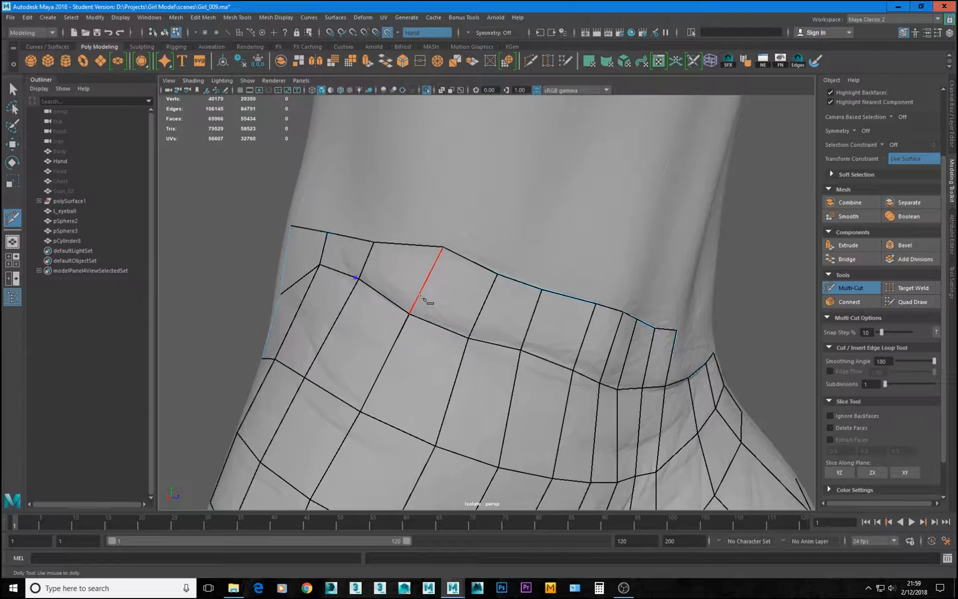
pyautogui.hotkey('ctrl', 'z')
pyautogui.click(364, 267)
pyautogui.click(474, 327)
pyautogui.click(524, 339)
pyautogui.click(577, 360)
pyautogui.click(602, 373)
# Step: Continue the Multi-Cut line along the wrist crease to the strip's open thumb-side edge and commit the cut
pyautogui.keyDown('alt'); pyautogui.moveTo(604, 377); pyautogui.dragTo(439, 348); pyautogui.keyUp('alt')
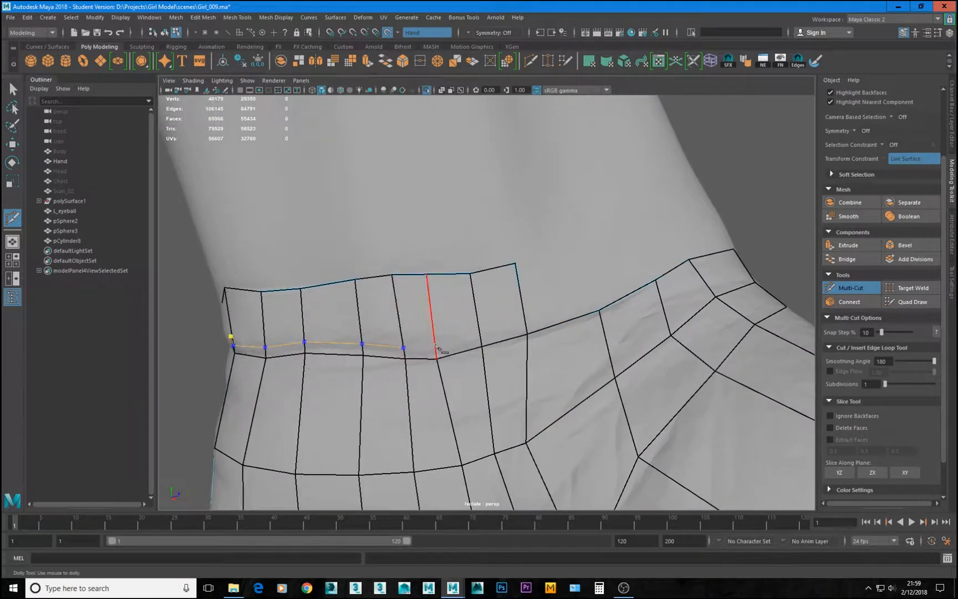
pyautogui.click(435, 345)
pyautogui.click(481, 336)
pyautogui.keyDown('alt'); pyautogui.moveTo(581, 348); pyautogui.dragTo(567, 320); pyautogui.keyUp('alt')
pyautogui.keyDown('alt'); pyautogui.moveTo(488, 373); pyautogui.dragTo(495, 370); pyautogui.keyUp('alt')
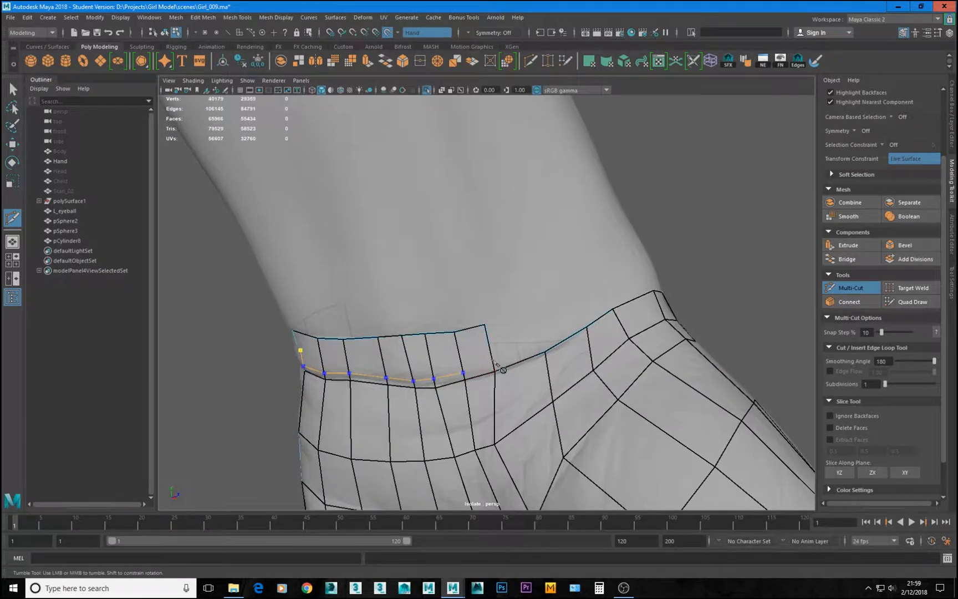
pyautogui.click(495, 367)
pyautogui.press('Return')
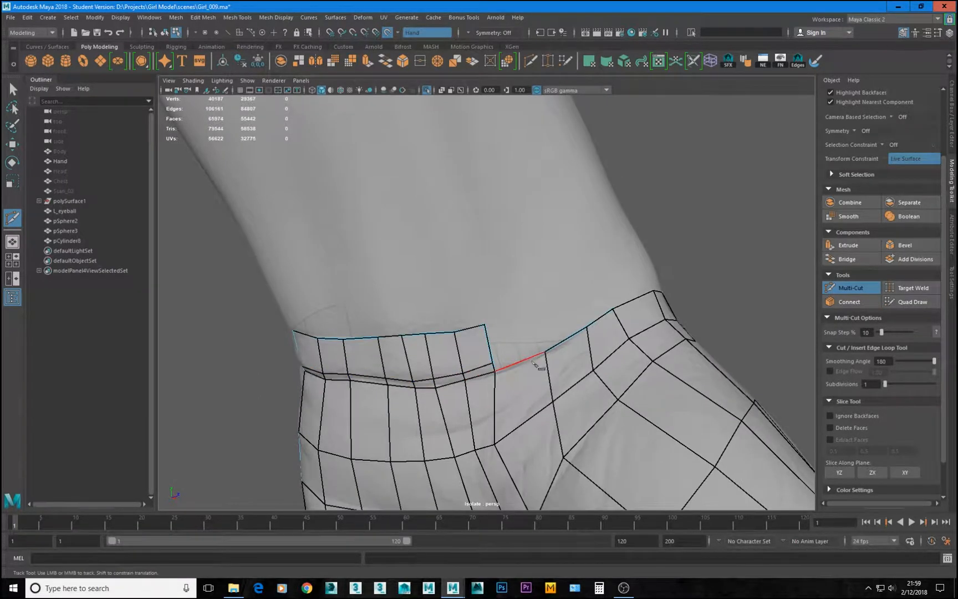
# Step: Extend the thumb-side border with three narrow Quad Draw faces level with the cut, and weld the strip's end vertex
pyautogui.keyDown('alt'); pyautogui.moveTo(539, 345); pyautogui.dragTo(521, 367, button='right'); pyautogui.keyUp('alt')
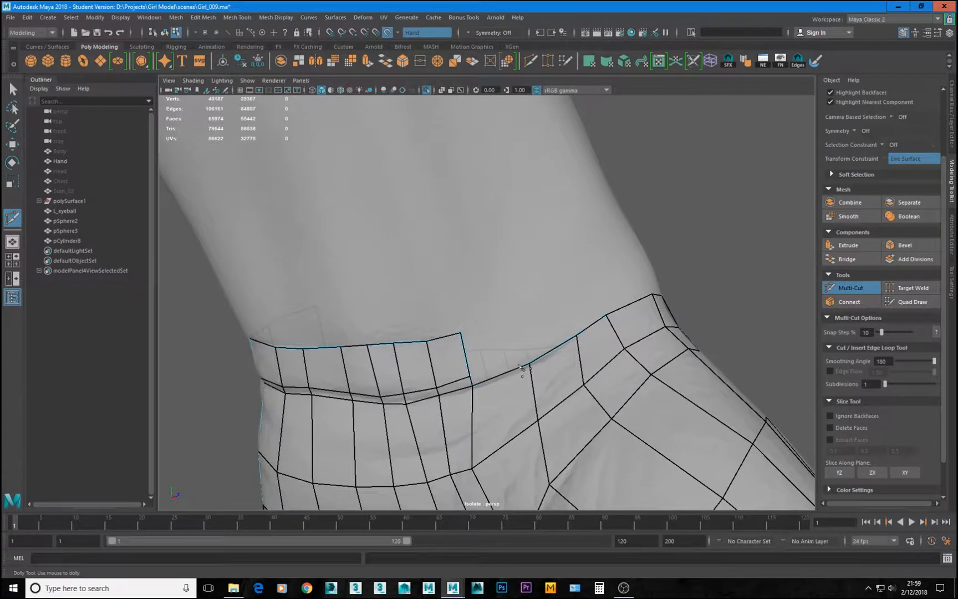
pyautogui.click(913, 302)
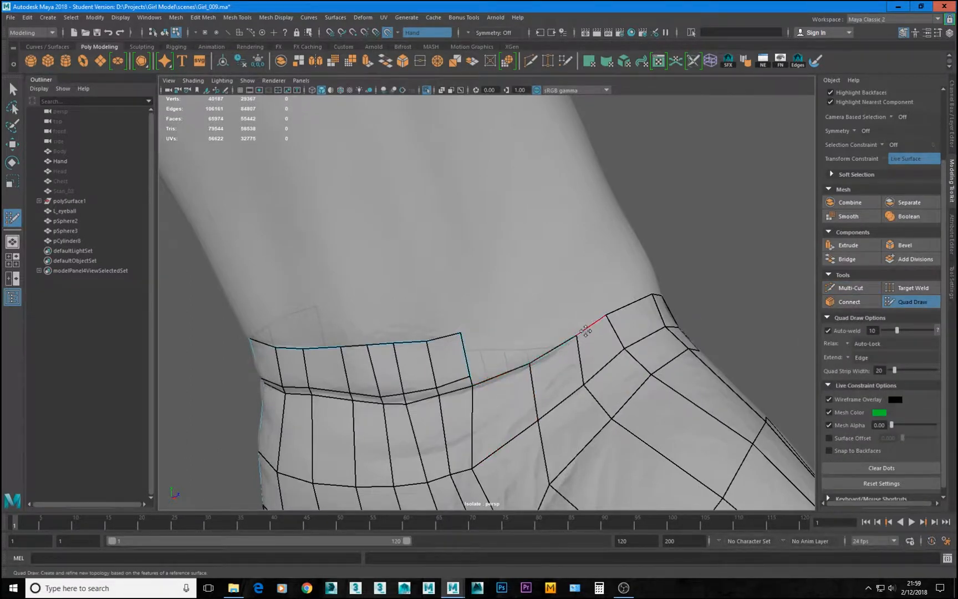
pyautogui.moveTo(585, 332); pyautogui.dragTo(589, 320)
pyautogui.moveTo(524, 369); pyautogui.dragTo(513, 363)
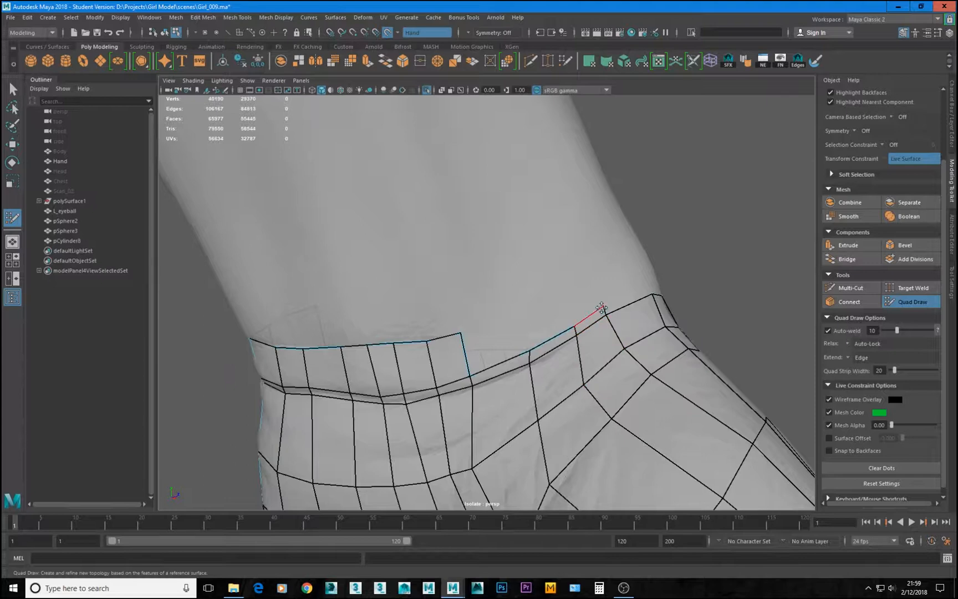
pyautogui.moveTo(601, 312); pyautogui.dragTo(576, 327)
pyautogui.hotkey('ctrl', 'z')
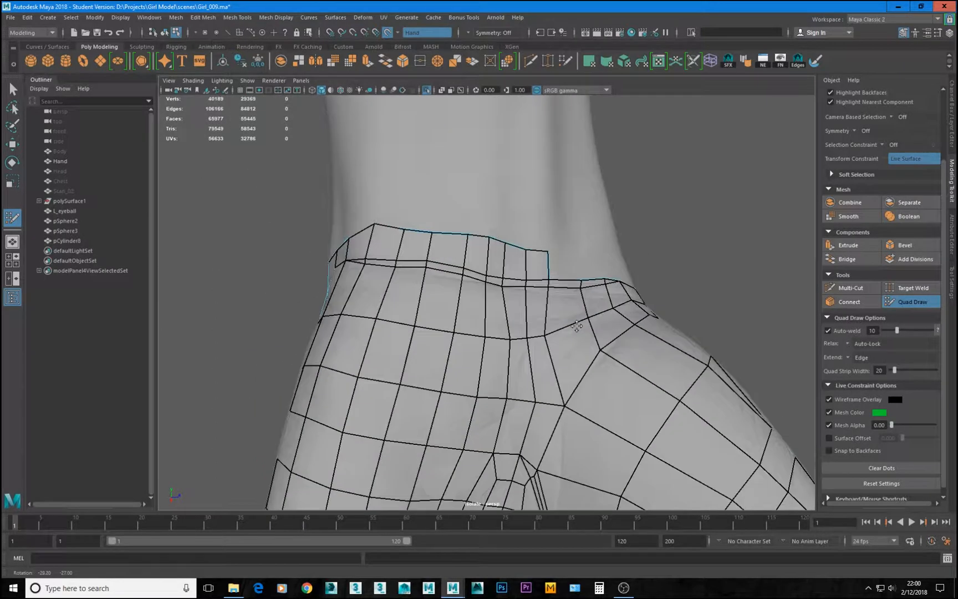
# Step: Insert an edge loop through the narrow band of faces along the wrist crease
pyautogui.keyDown('alt'); pyautogui.moveTo(404, 370); pyautogui.dragTo(424, 375, button='right'); pyautogui.keyUp('alt')
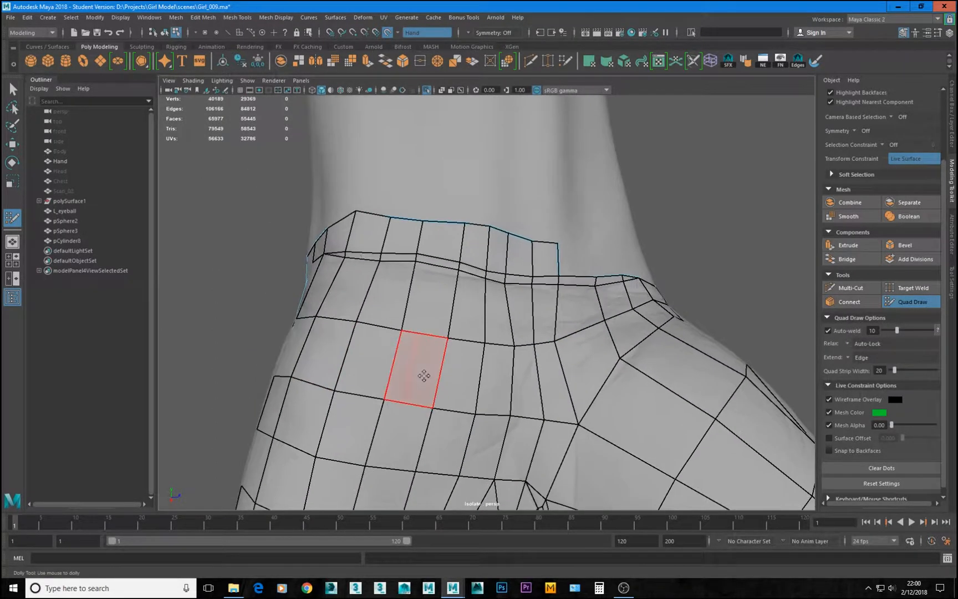
pyautogui.keyDown('alt'); pyautogui.moveTo(498, 391); pyautogui.dragTo(489, 397); pyautogui.keyUp('alt')
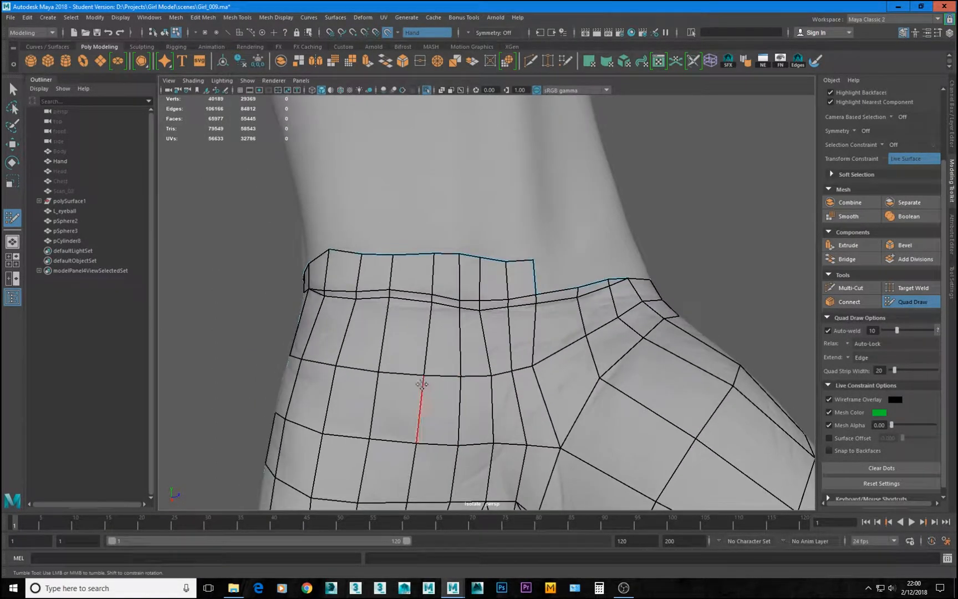
pyautogui.keyDown('alt'); pyautogui.moveTo(422, 385); pyautogui.dragTo(453, 409); pyautogui.keyUp('alt')
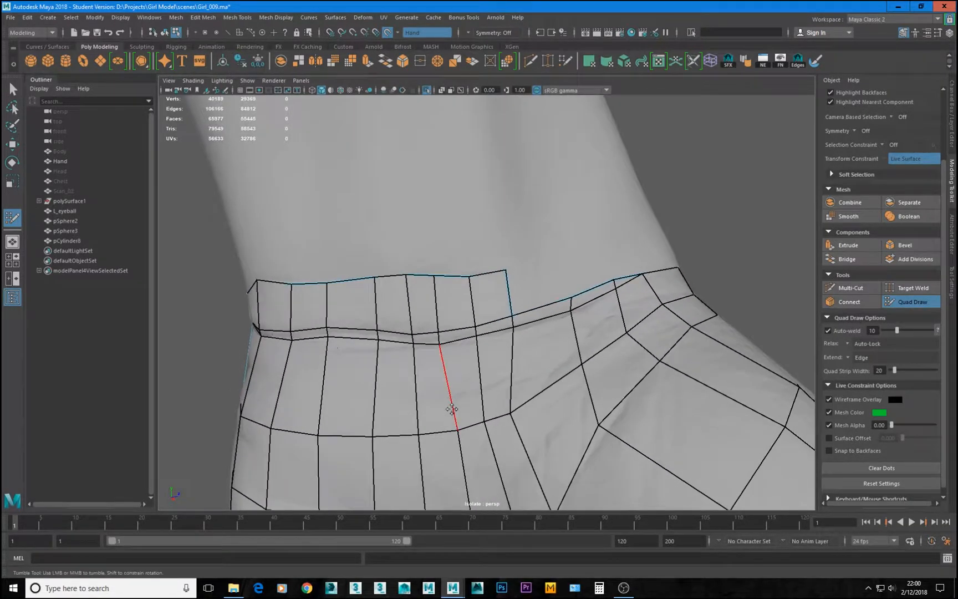
pyautogui.keyDown('alt'); pyautogui.moveTo(402, 408); pyautogui.dragTo(417, 409, button='right'); pyautogui.keyUp('alt')
pyautogui.keyDown('alt'); pyautogui.moveTo(420, 391); pyautogui.dragTo(430, 389); pyautogui.keyUp('alt')
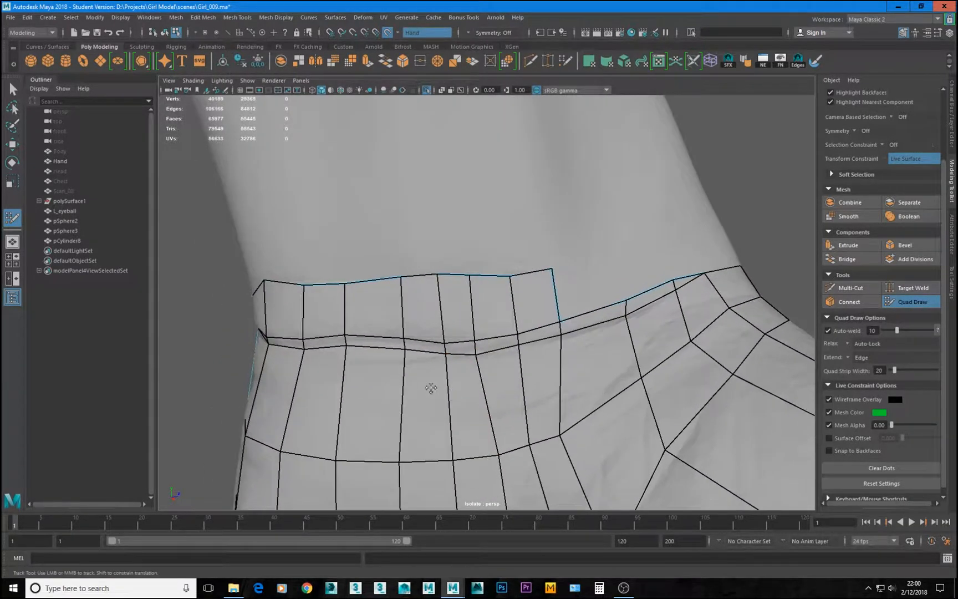
pyautogui.keyDown('alt'); pyautogui.moveTo(430, 389); pyautogui.dragTo(445, 387, button='right'); pyautogui.keyUp('alt')
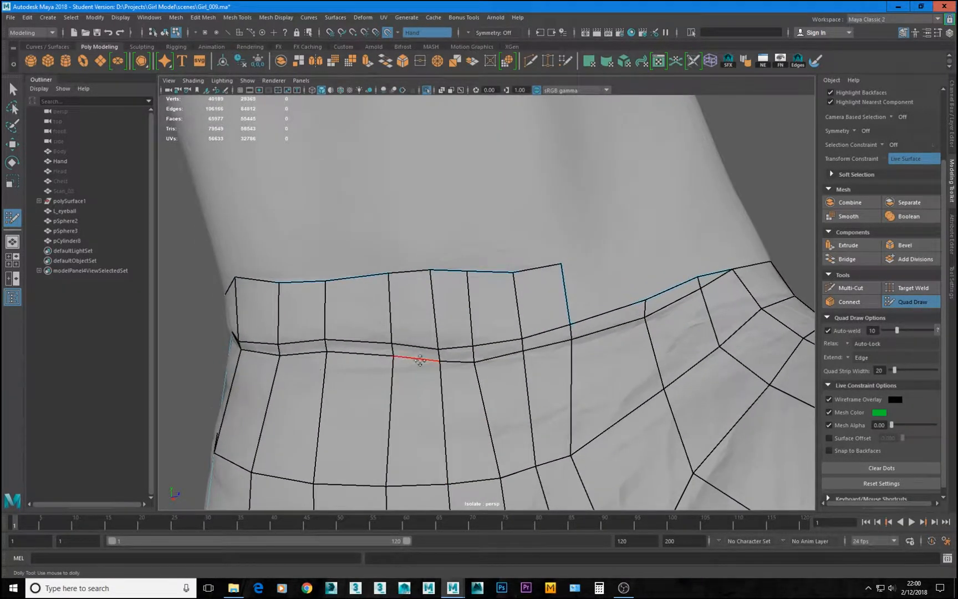
pyautogui.keyDown('ctrl'); pyautogui.click(477, 355); pyautogui.keyUp('ctrl')
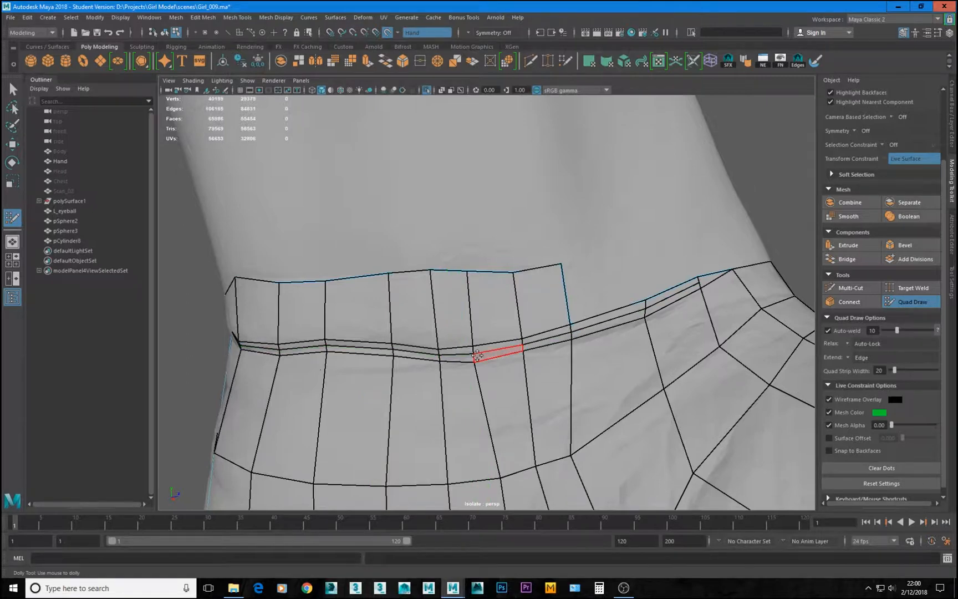
# Step: Examine the wrist crease loops and the hand mesh's open border from several sides
pyautogui.moveTo(477, 355)
pyautogui.keyDown('alt'); pyautogui.mouseDown()
pyautogui.moveTo(458, 357)
pyautogui.moveTo(491, 360)
pyautogui.mouseUp(); pyautogui.keyUp('alt')
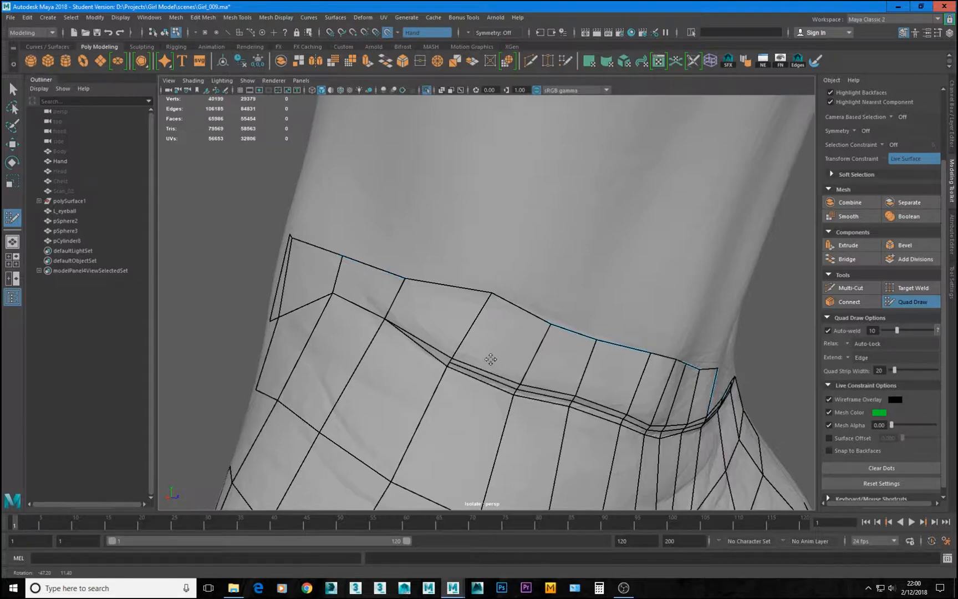
pyautogui.keyDown('alt'); pyautogui.moveTo(491, 359); pyautogui.dragTo(548, 362); pyautogui.keyUp('alt')
pyautogui.keyDown('alt'); pyautogui.moveTo(549, 362); pyautogui.dragTo(452, 348, button='right'); pyautogui.keyUp('alt')
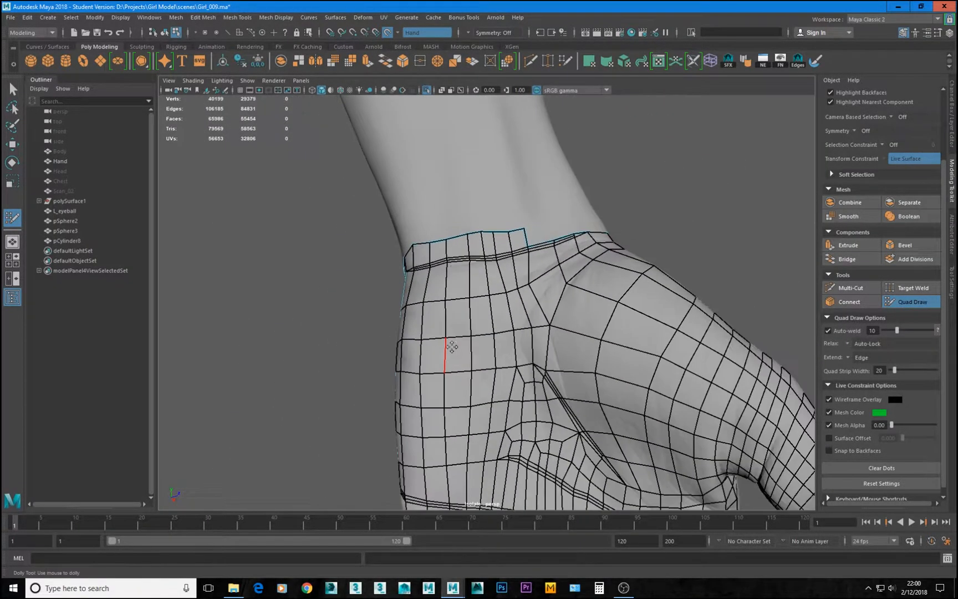
pyautogui.moveTo(452, 348)
pyautogui.keyDown('alt'); pyautogui.mouseDown()
pyautogui.moveTo(499, 355)
pyautogui.moveTo(452, 360)
pyautogui.mouseUp(); pyautogui.keyUp('alt')
pyautogui.keyDown('alt'); pyautogui.moveTo(451, 360); pyautogui.dragTo(557, 369, button='right'); pyautogui.keyUp('alt')
pyautogui.keyDown('alt'); pyautogui.moveTo(557, 368); pyautogui.dragTo(545, 328, button='middle'); pyautogui.keyUp('alt')
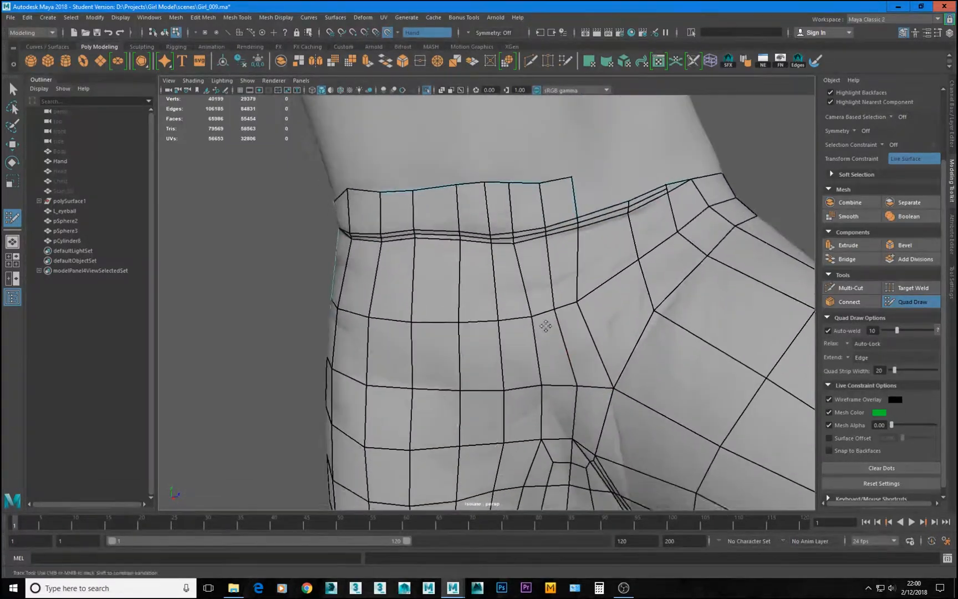
pyautogui.keyDown('alt'); pyautogui.moveTo(545, 327); pyautogui.dragTo(477, 313); pyautogui.keyUp('alt')
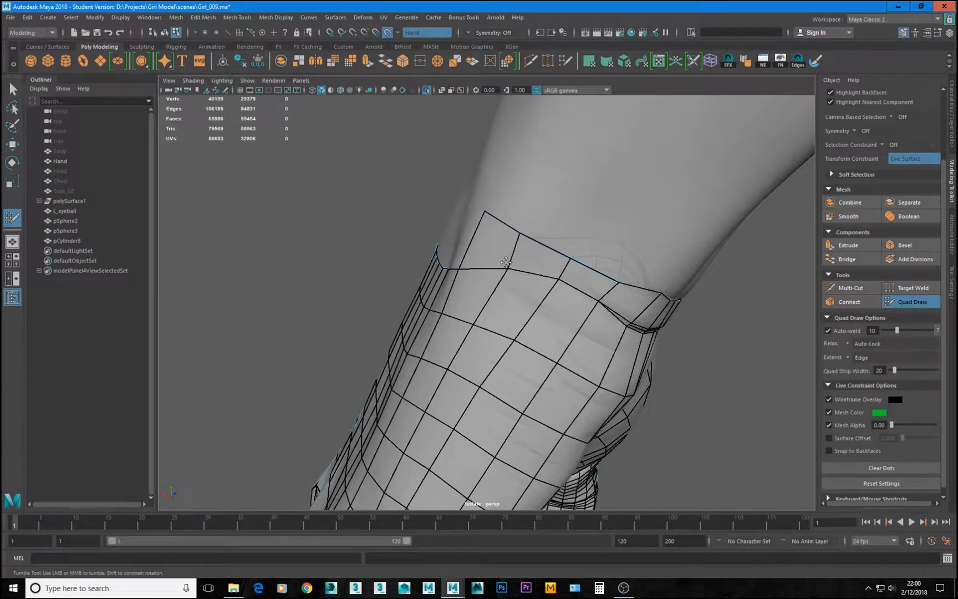
pyautogui.keyDown('alt'); pyautogui.moveTo(498, 279); pyautogui.dragTo(575, 386); pyautogui.keyUp('alt')
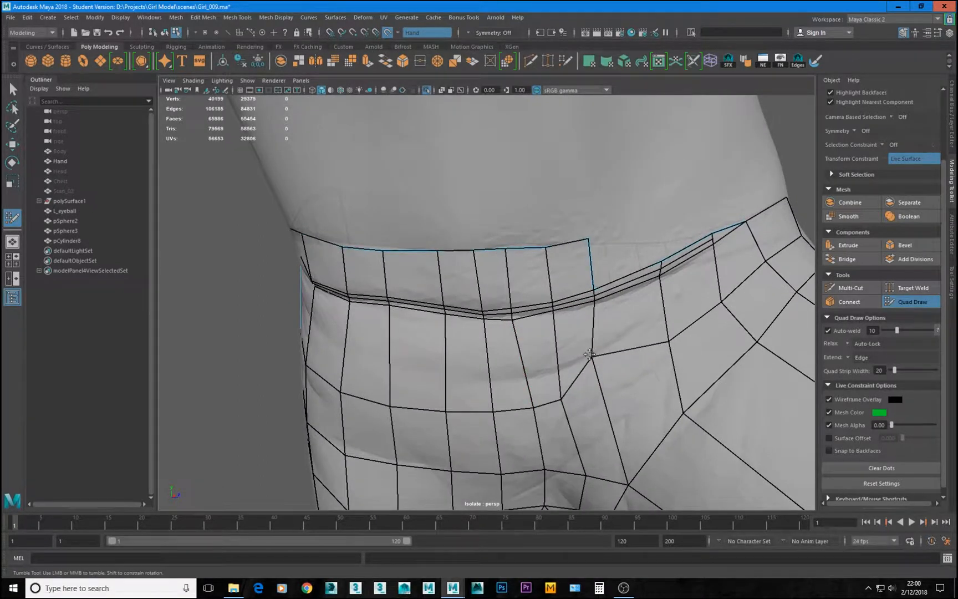
# Step: Reposition the vertices below the thumb side of the wrist crease so their edge row curves smoothly toward the thumb base
pyautogui.keyDown('alt'); pyautogui.moveTo(642, 402); pyautogui.dragTo(559, 361); pyautogui.keyUp('alt')
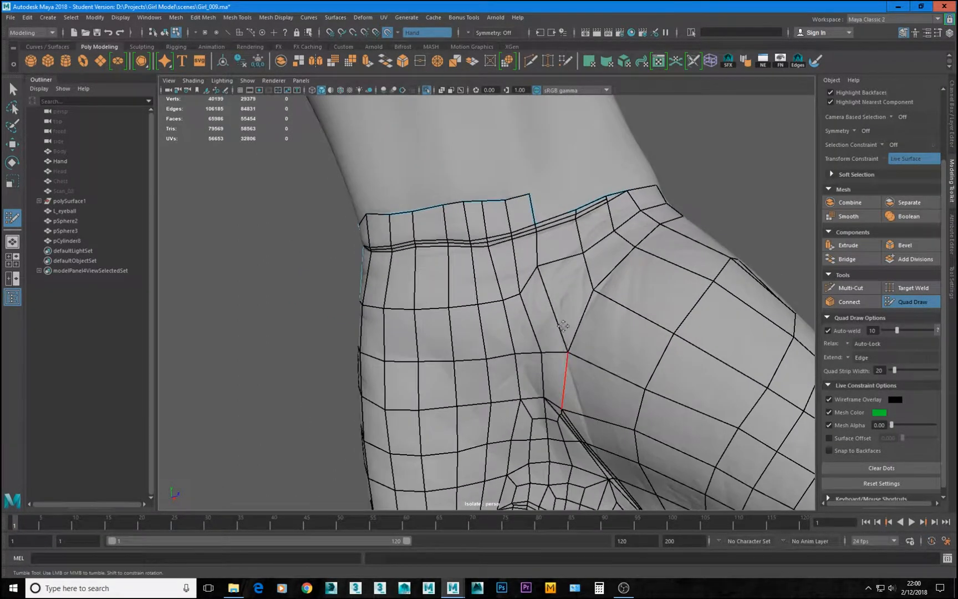
pyautogui.hotkey('ctrl', 'z')
pyautogui.moveTo(541, 287); pyautogui.dragTo(548, 282)
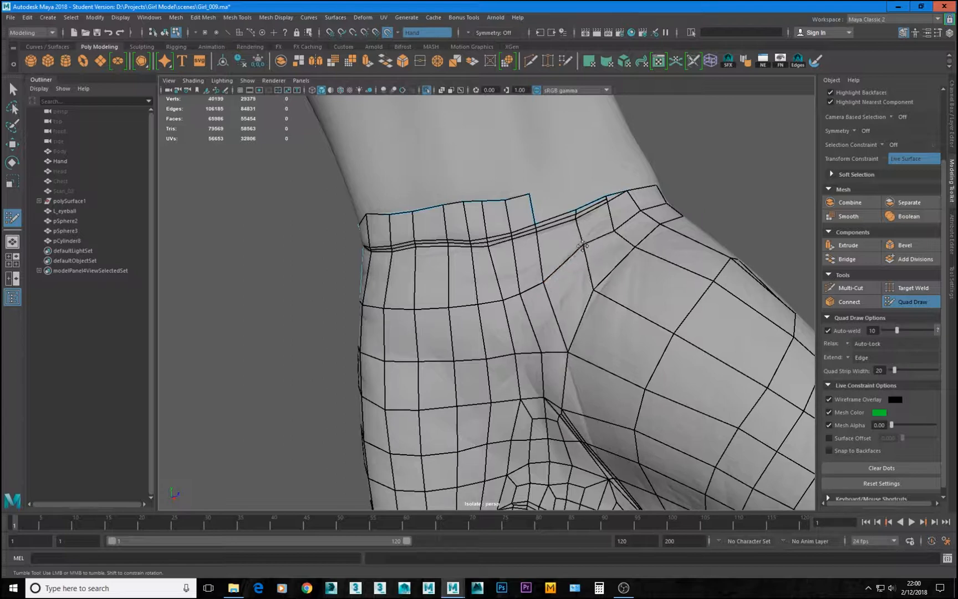
pyautogui.moveTo(615, 230)
pyautogui.mouseDown()
pyautogui.moveTo(610, 216)
pyautogui.moveTo(605, 258)
pyautogui.moveTo(572, 306)
pyautogui.mouseUp()
pyautogui.moveTo(511, 380)
pyautogui.keyDown('alt'); pyautogui.mouseDown()
pyautogui.moveTo(510, 393)
pyautogui.moveTo(540, 364)
pyautogui.mouseUp(); pyautogui.keyUp('alt')
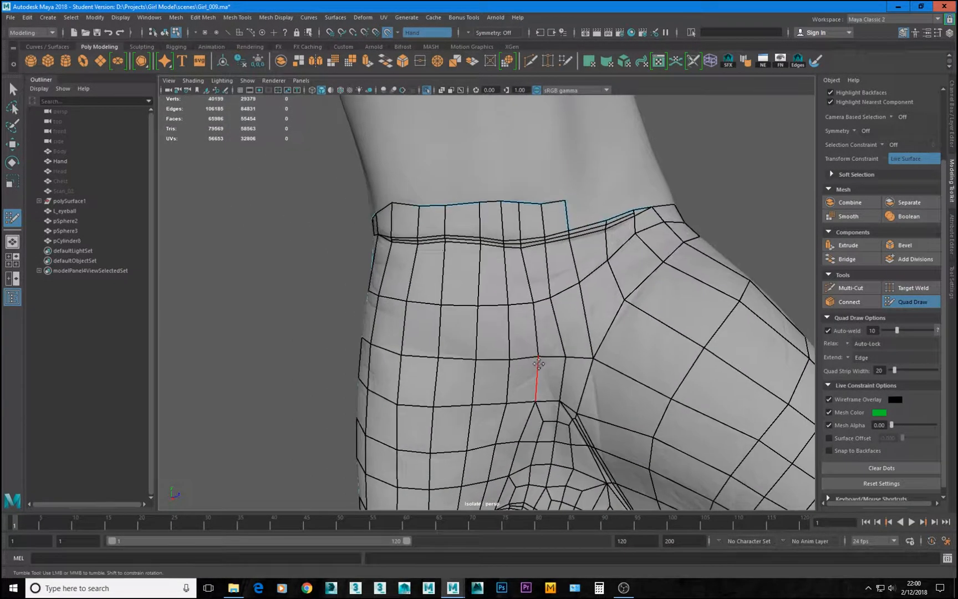
pyautogui.keyDown('alt'); pyautogui.moveTo(610, 306); pyautogui.dragTo(535, 371, button='middle'); pyautogui.keyUp('alt')
pyautogui.keyDown('alt'); pyautogui.moveTo(536, 371); pyautogui.dragTo(541, 368, button='right'); pyautogui.keyUp('alt')
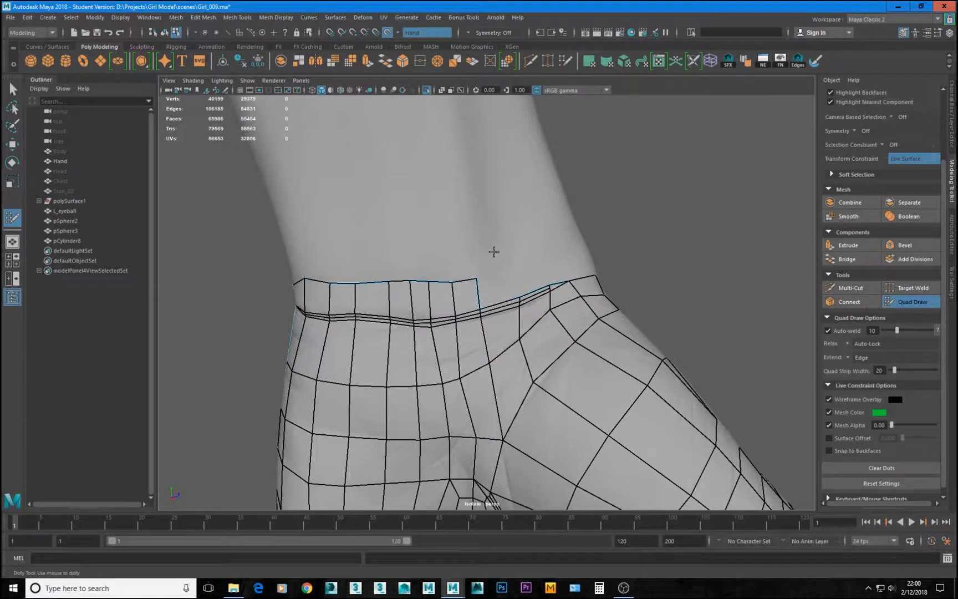
# Step: Cut a line with Multi-Cut just below the curved row under the wrist crease, from its thumb-side vertex to a vertex on the row
pyautogui.click(851, 288)
pyautogui.scroll(1, 562, 351)
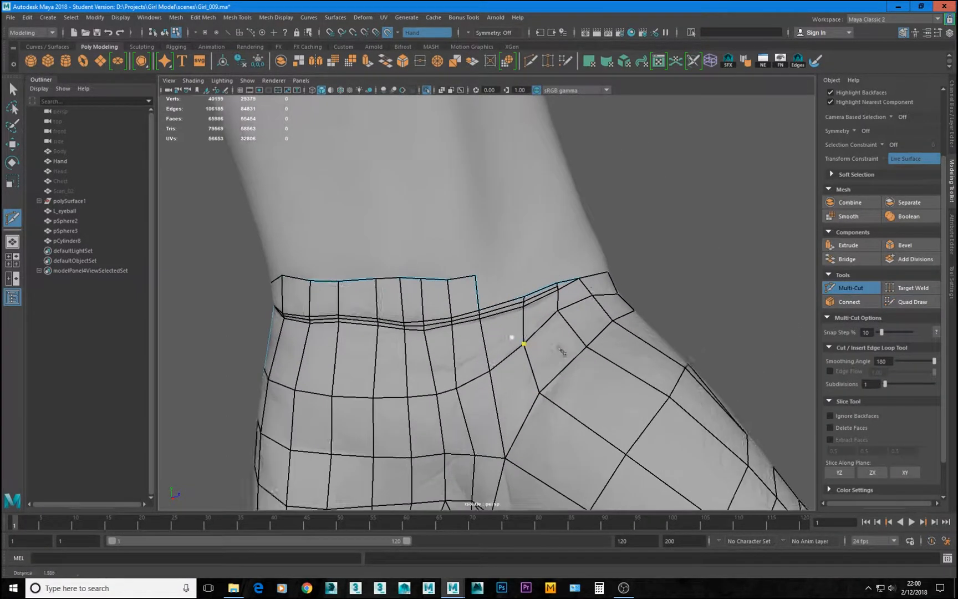
pyautogui.keyDown('alt'); pyautogui.moveTo(562, 351); pyautogui.dragTo(606, 357, button='right'); pyautogui.keyUp('alt')
pyautogui.keyDown('alt'); pyautogui.moveTo(578, 335); pyautogui.dragTo(583, 346); pyautogui.keyUp('alt')
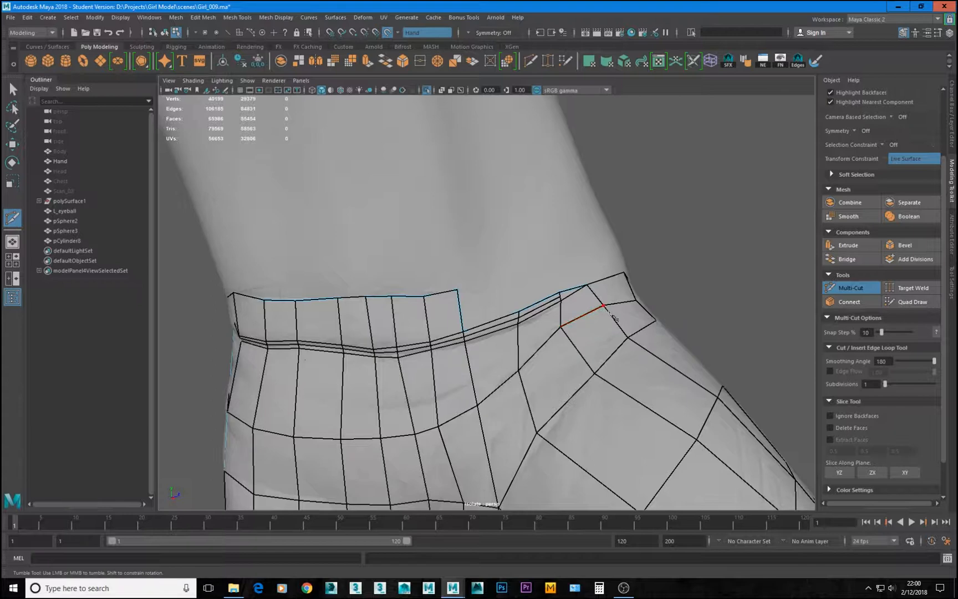
pyautogui.click(562, 327)
pyautogui.click(520, 389)
pyautogui.click(482, 422)
pyautogui.keyDown('alt'); pyautogui.moveTo(453, 433); pyautogui.dragTo(472, 417); pyautogui.keyUp('alt')
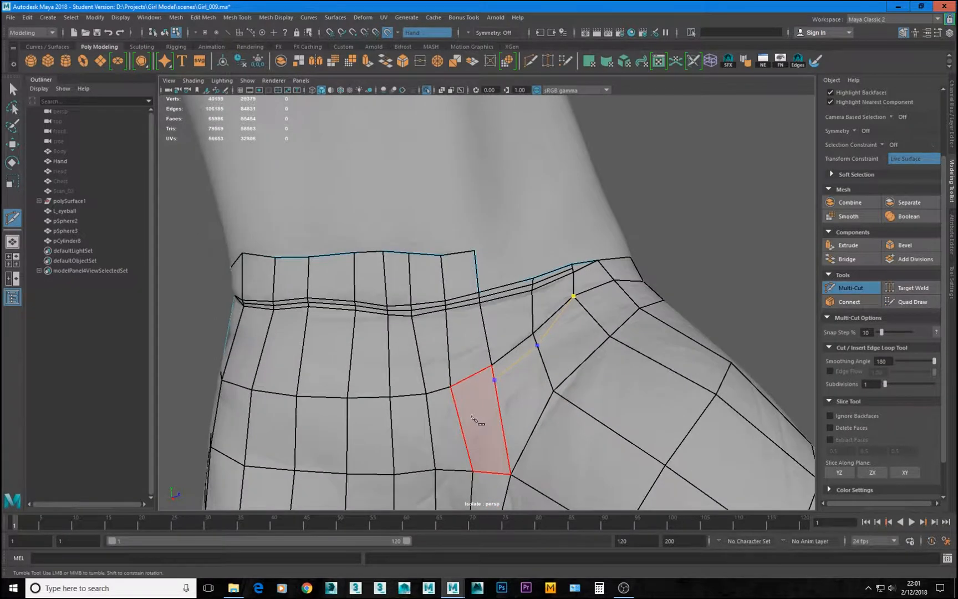
pyautogui.click(454, 397)
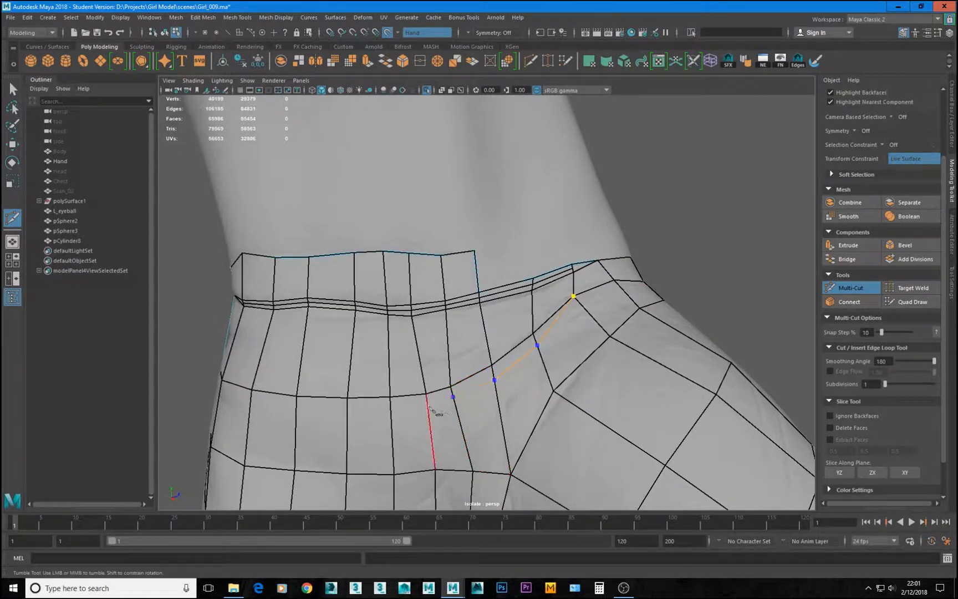
pyautogui.click(427, 406)
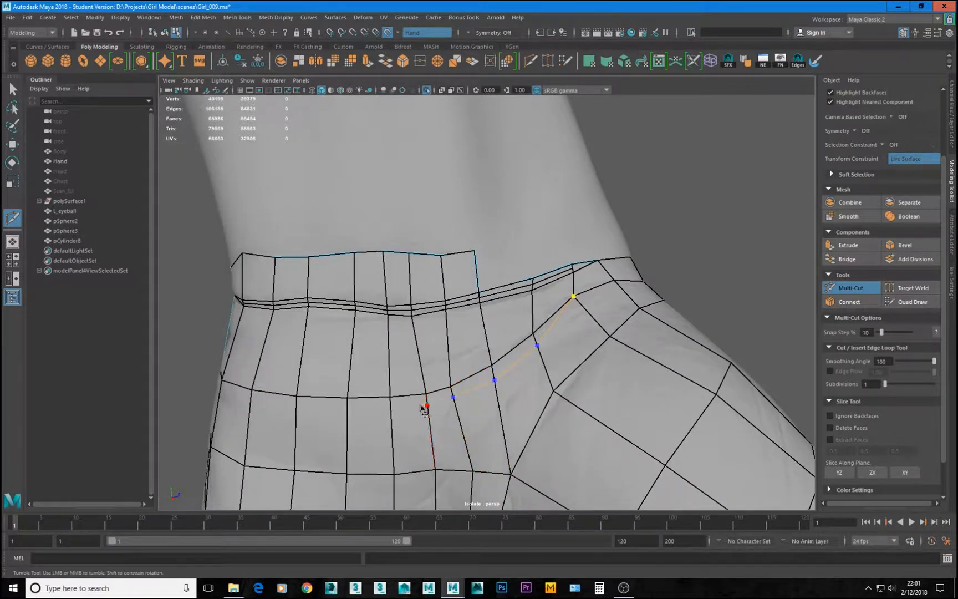
pyautogui.click(390, 383)
pyautogui.press('Return')
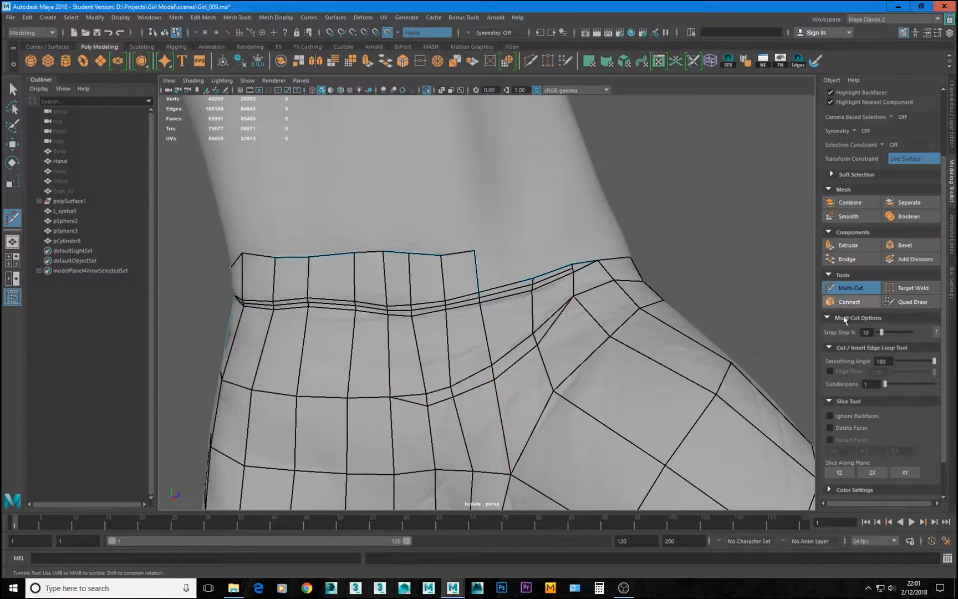
# Step: Adjust the new cut's vertices with Quad Draw and insert an edge loop through the narrow band they form
pyautogui.click(923, 301)
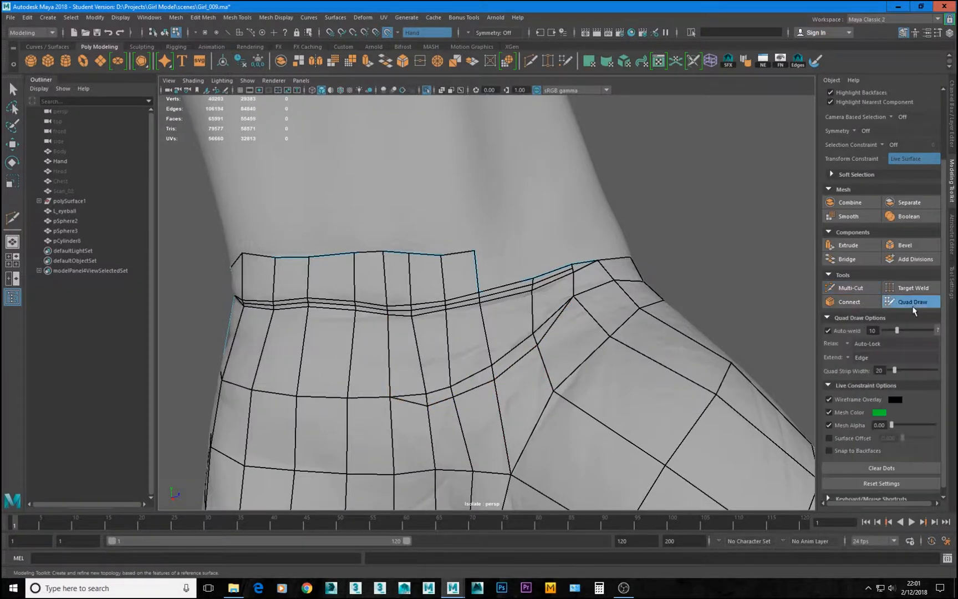
pyautogui.moveTo(439, 402); pyautogui.dragTo(441, 399)
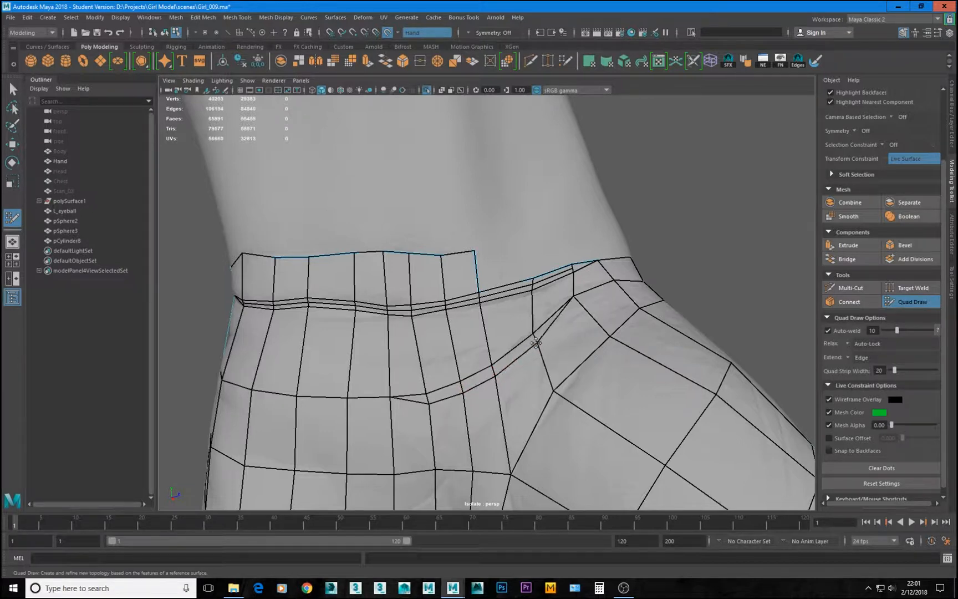
pyautogui.keyDown('ctrl'); pyautogui.click(464, 386); pyautogui.keyUp('ctrl')
pyautogui.keyDown('alt'); pyautogui.moveTo(464, 387); pyautogui.dragTo(505, 381); pyautogui.keyUp('alt')
pyautogui.keyDown('alt'); pyautogui.moveTo(505, 381); pyautogui.dragTo(455, 366, button='right'); pyautogui.keyUp('alt')
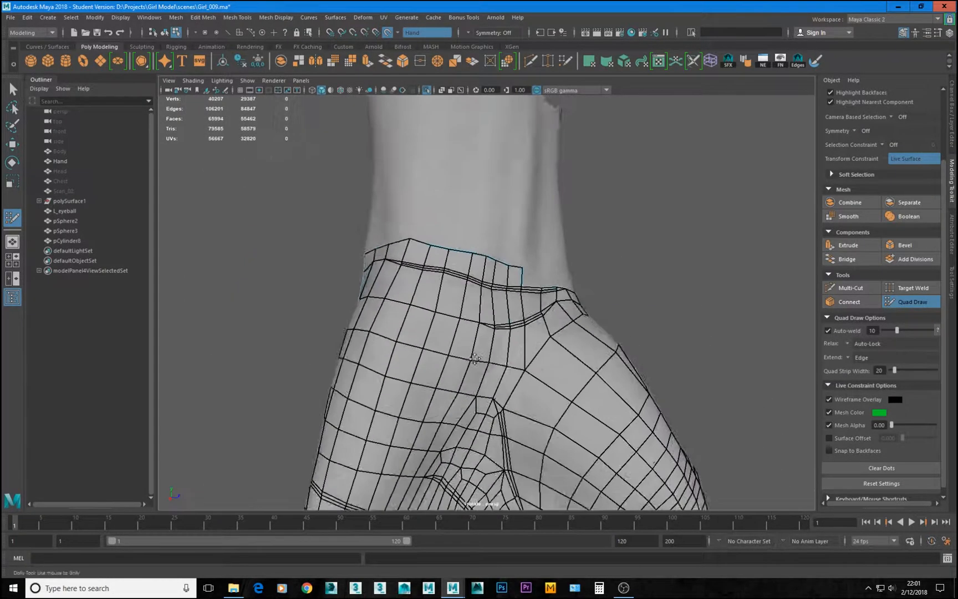
pyautogui.keyDown('alt'); pyautogui.moveTo(455, 366); pyautogui.dragTo(446, 343); pyautogui.keyUp('alt')
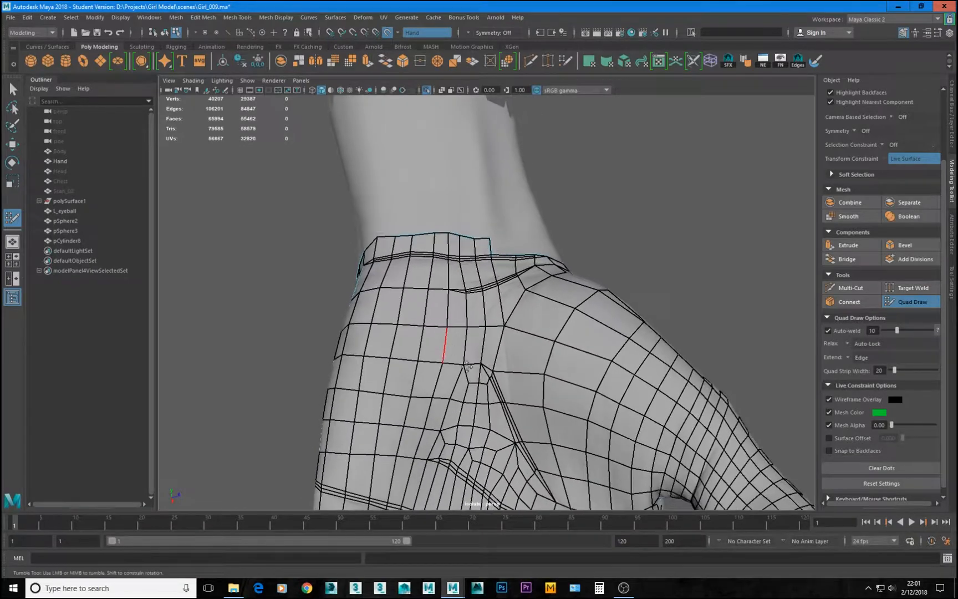
# Step: Examine the edge flow across the palm, the finger bases and the back of the hand
pyautogui.keyDown('alt'); pyautogui.moveTo(474, 444); pyautogui.dragTo(497, 311, button='middle'); pyautogui.keyUp('alt')
pyautogui.keyDown('alt'); pyautogui.moveTo(520, 262); pyautogui.dragTo(558, 354); pyautogui.keyUp('alt')
pyautogui.keyDown('alt'); pyautogui.moveTo(558, 353); pyautogui.dragTo(468, 227, button='middle'); pyautogui.keyUp('alt')
pyautogui.scroll(2, 526, 306)
pyautogui.keyDown('alt'); pyautogui.moveTo(429, 277); pyautogui.dragTo(452, 307); pyautogui.keyUp('alt')
pyautogui.keyDown('alt'); pyautogui.moveTo(475, 299); pyautogui.dragTo(490, 176, button='middle'); pyautogui.keyUp('alt')
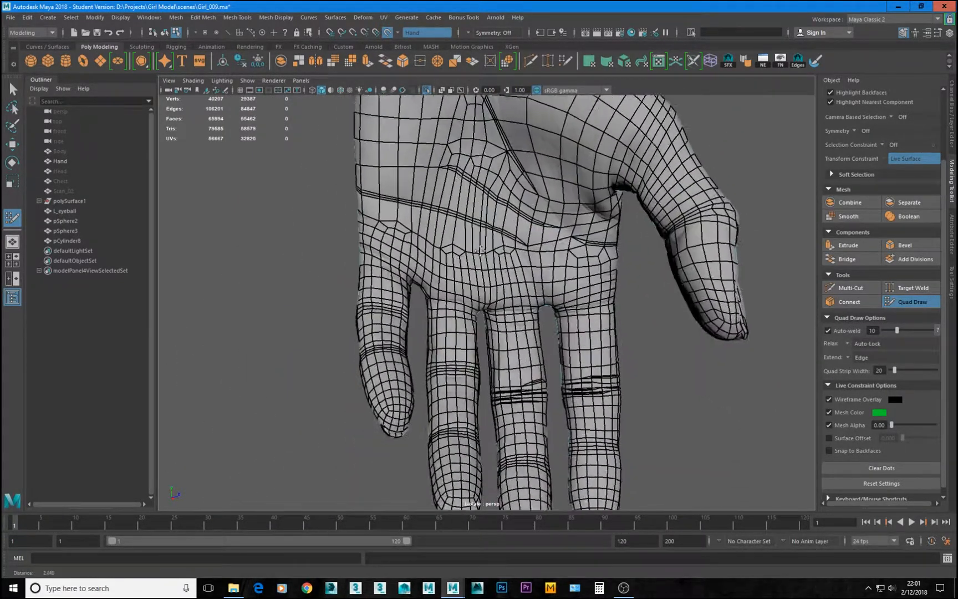
pyautogui.scroll(3, 510, 233)
pyautogui.keyDown('alt'); pyautogui.moveTo(452, 256); pyautogui.dragTo(457, 277, button='middle'); pyautogui.keyUp('alt')
pyautogui.scroll(1, 457, 277)
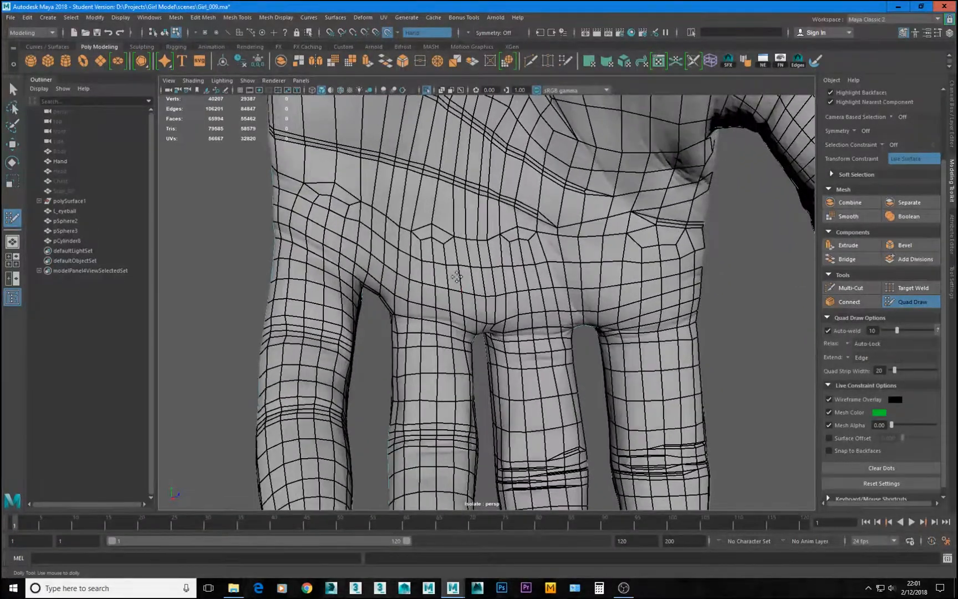
pyautogui.moveTo(475, 242)
pyautogui.keyDown('alt'); pyautogui.mouseDown()
pyautogui.moveTo(501, 268)
pyautogui.moveTo(475, 237)
pyautogui.mouseUp(); pyautogui.keyUp('alt')
pyautogui.scroll(3, 500, 267)
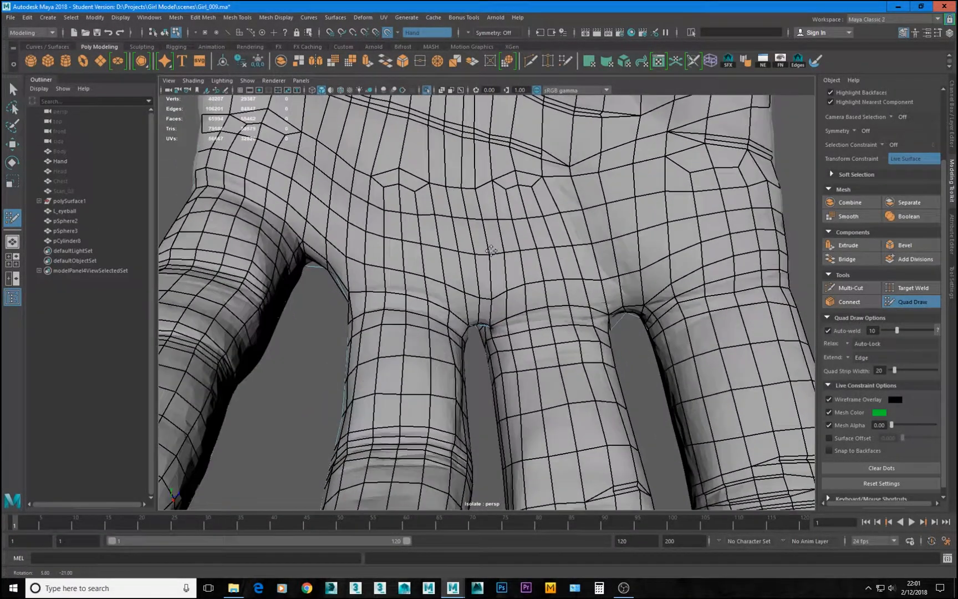
pyautogui.keyDown('alt'); pyautogui.moveTo(475, 237); pyautogui.dragTo(631, 344, button='middle'); pyautogui.keyUp('alt')
pyautogui.keyDown('alt'); pyautogui.moveTo(501, 327); pyautogui.dragTo(741, 328); pyautogui.keyUp('alt')
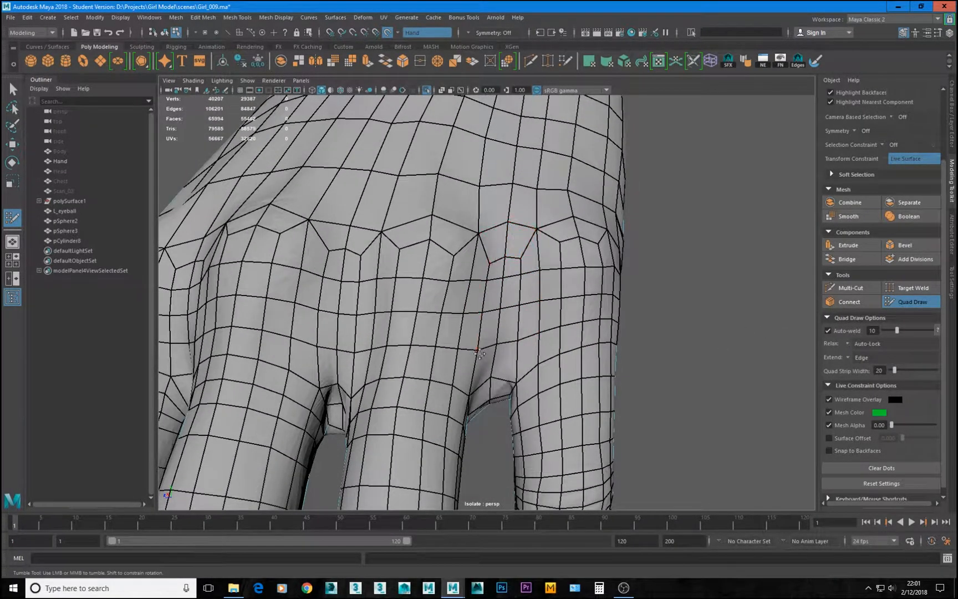
pyautogui.keyDown('alt'); pyautogui.moveTo(547, 129); pyautogui.dragTo(587, 336, button='middle'); pyautogui.keyUp('alt')
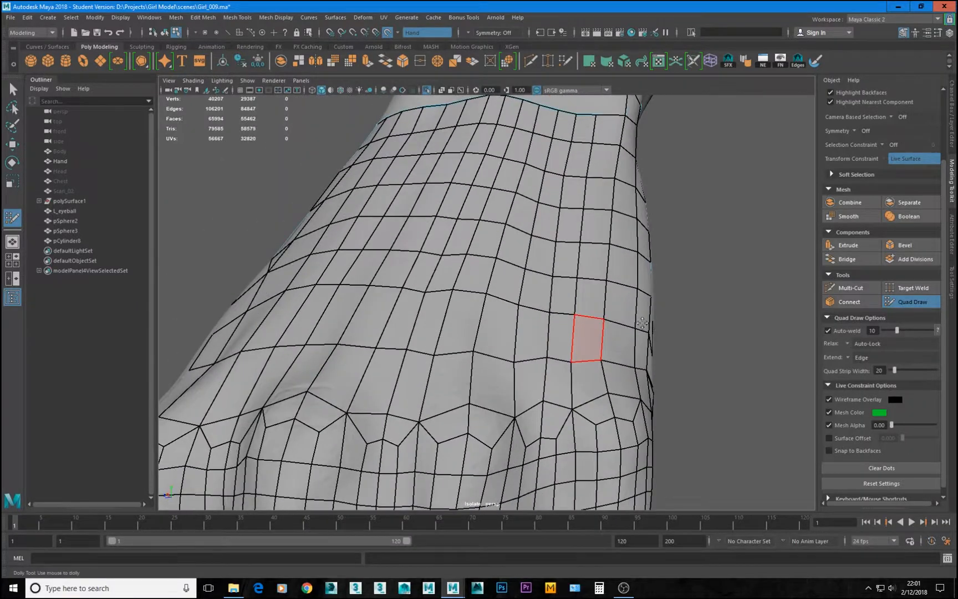
pyautogui.scroll(-3, 586, 335)
pyautogui.keyDown('alt'); pyautogui.moveTo(509, 256); pyautogui.dragTo(804, 269); pyautogui.keyUp('alt')
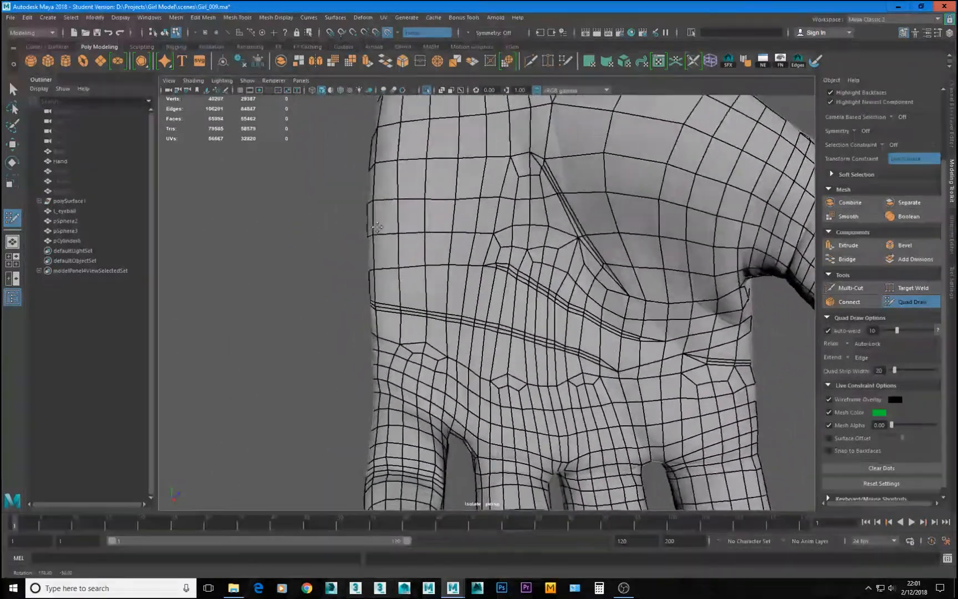
pyautogui.keyDown('alt'); pyautogui.moveTo(521, 302); pyautogui.dragTo(548, 312); pyautogui.keyUp('alt')
pyautogui.keyDown('alt'); pyautogui.moveTo(548, 311); pyautogui.dragTo(539, 368, button='middle'); pyautogui.keyUp('alt')
pyautogui.scroll(-2, 540, 367)
pyautogui.keyDown('alt'); pyautogui.moveTo(521, 370); pyautogui.dragTo(371, 385); pyautogui.keyUp('alt')
pyautogui.keyDown('alt'); pyautogui.moveTo(371, 386); pyautogui.dragTo(354, 329, button='middle'); pyautogui.keyUp('alt')
# Step: Pull the row of vertices between the two diamond patterns above the ring and middle fingers toward the fingers
pyautogui.scroll(6, 354, 328)
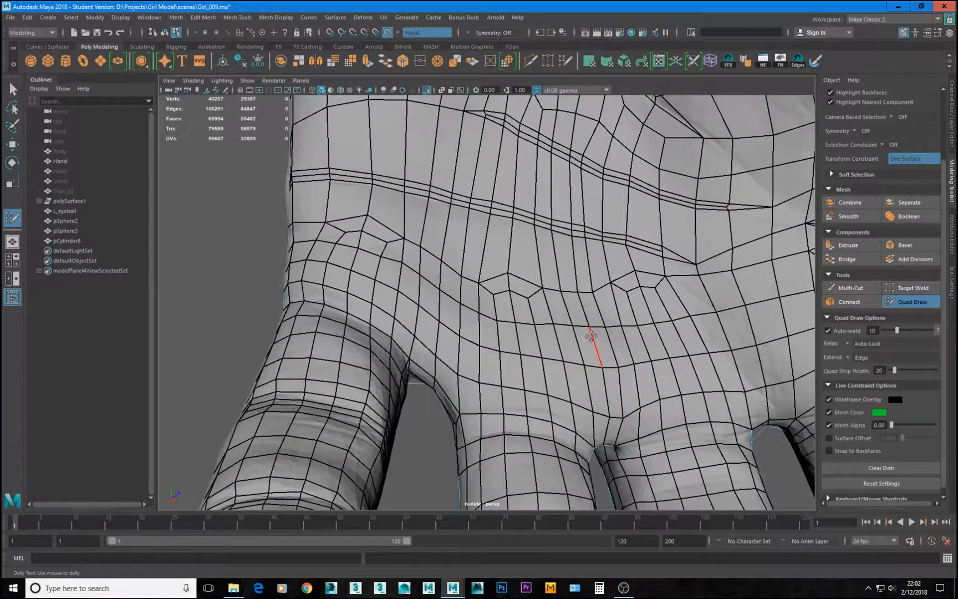
pyautogui.keyDown('alt'); pyautogui.moveTo(594, 345); pyautogui.dragTo(689, 432); pyautogui.keyUp('alt')
pyautogui.keyDown('alt'); pyautogui.moveTo(534, 380); pyautogui.dragTo(522, 354); pyautogui.keyUp('alt')
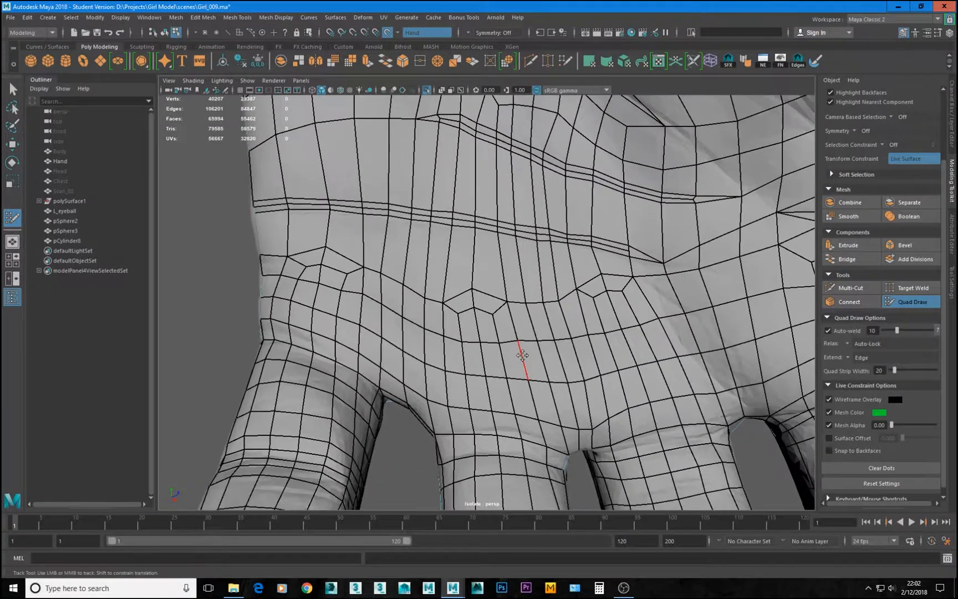
pyautogui.keyDown('alt'); pyautogui.moveTo(555, 321); pyautogui.dragTo(550, 342, button='middle'); pyautogui.keyUp('alt')
pyautogui.scroll(2, 556, 325)
pyautogui.scroll(1, 548, 332)
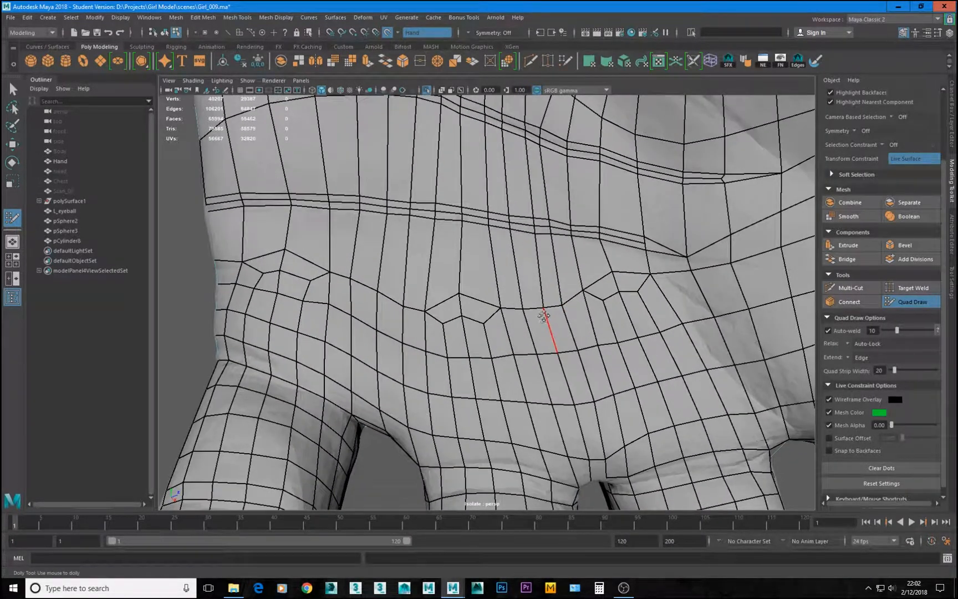
pyautogui.moveTo(535, 309)
pyautogui.mouseDown()
pyautogui.moveTo(539, 331)
pyautogui.moveTo(563, 315)
pyautogui.moveTo(566, 324)
pyautogui.mouseUp()
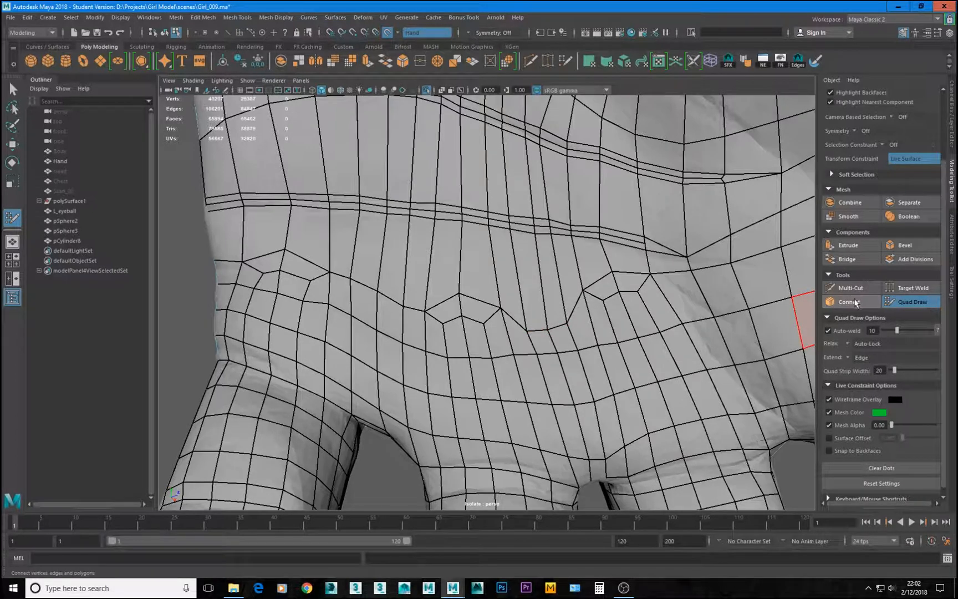
# Step: Cut across the stretched faces with Multi-Cut, from the ring-finger diamond toward the middle-finger diamond, and commit the cut
pyautogui.click(845, 288)
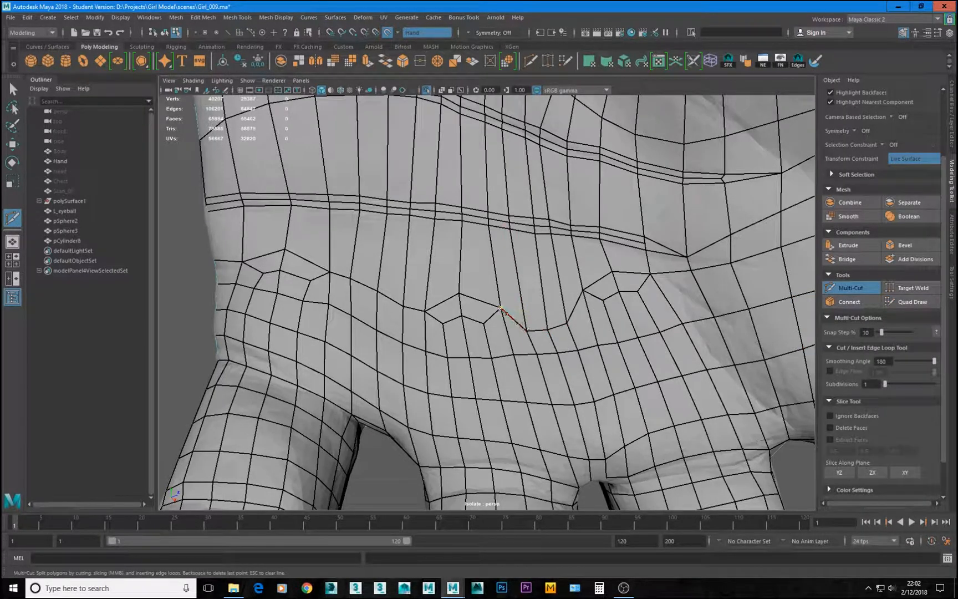
pyautogui.click(500, 309)
pyautogui.click(522, 302)
pyautogui.click(544, 295)
pyautogui.press('Return')
# Step: Return to Quad Draw and delete two short edges in the new band between the diamond patterns
pyautogui.keyDown('alt'); pyautogui.moveTo(535, 321); pyautogui.dragTo(561, 315); pyautogui.keyUp('alt')
pyautogui.press('q')
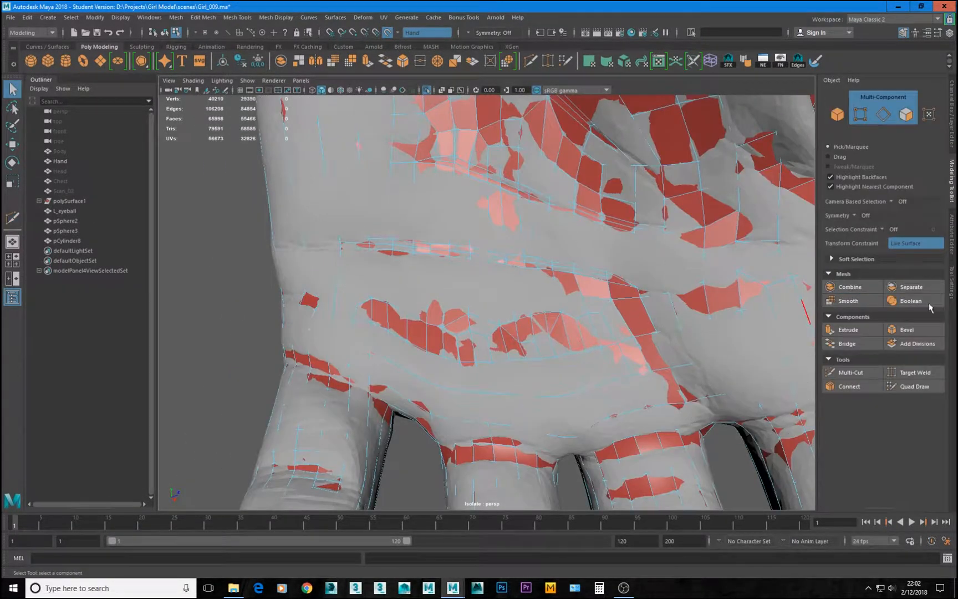
pyautogui.click(914, 387)
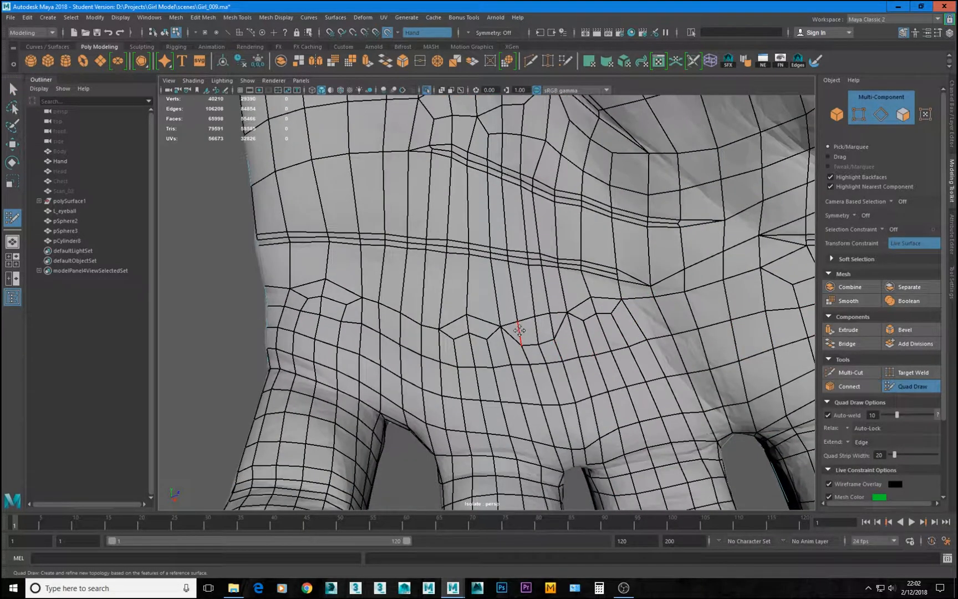
pyautogui.keyDown('ctrl'); pyautogui.keyDown('shift'); pyautogui.click(537, 331); pyautogui.keyUp('shift'); pyautogui.keyUp('ctrl')
pyautogui.keyDown('ctrl'); pyautogui.keyDown('shift'); pyautogui.click(552, 326); pyautogui.keyUp('shift'); pyautogui.keyUp('ctrl')
# Step: Delete two lengthwise edge loops that cross the palm creases above the gap between the two finger-base diamonds
pyautogui.keyDown('alt'); pyautogui.moveTo(580, 374); pyautogui.dragTo(587, 441, button='right'); pyautogui.keyUp('alt')
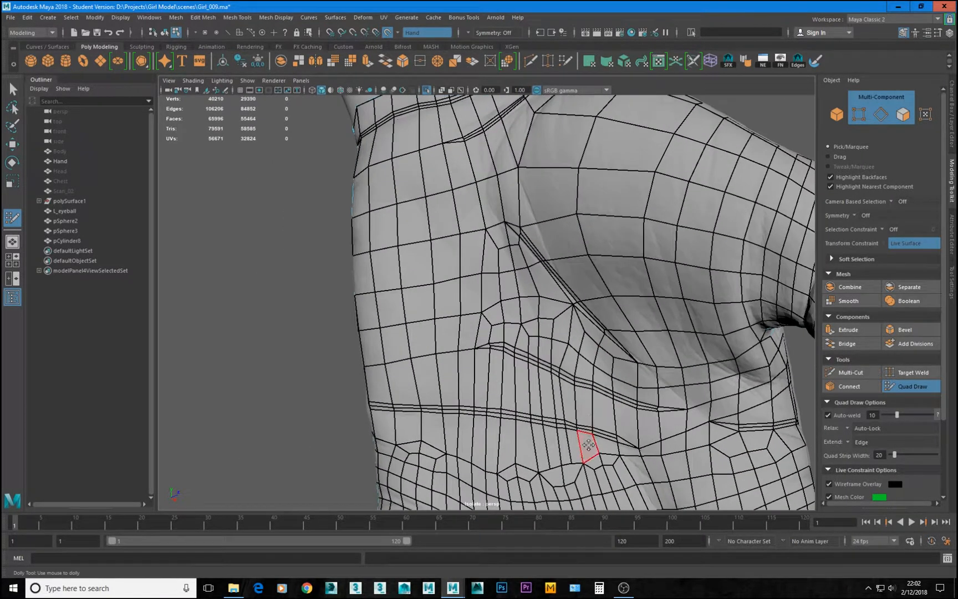
pyautogui.keyDown('alt'); pyautogui.moveTo(588, 445); pyautogui.dragTo(554, 366, button='middle'); pyautogui.keyUp('alt')
pyautogui.keyDown('alt'); pyautogui.moveTo(553, 366); pyautogui.dragTo(501, 375, button='right'); pyautogui.keyUp('alt')
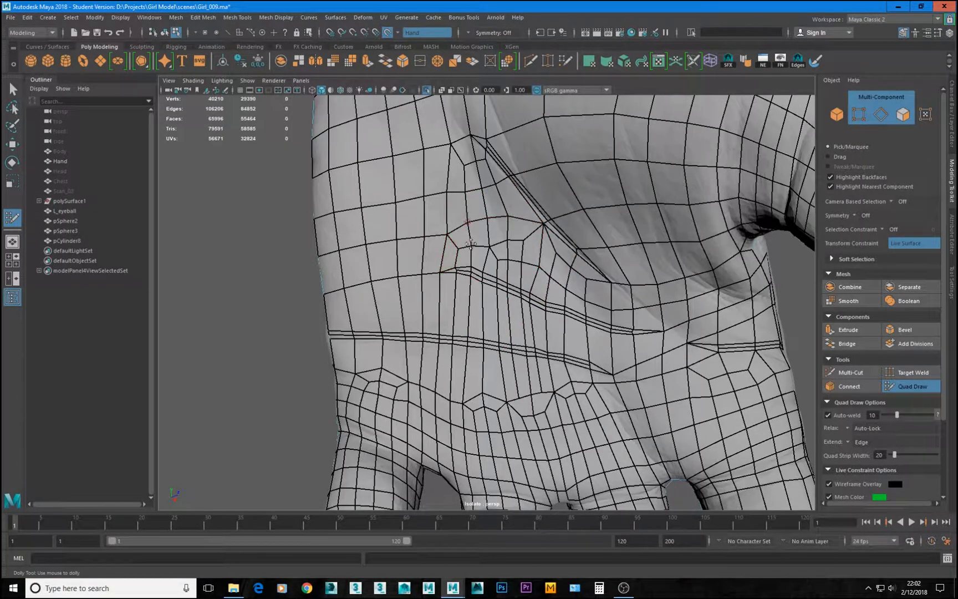
pyautogui.scroll(4, 470, 243)
pyautogui.keyDown('alt'); pyautogui.moveTo(577, 342); pyautogui.dragTo(554, 326, button='middle'); pyautogui.keyUp('alt')
pyautogui.scroll(-2, 577, 308)
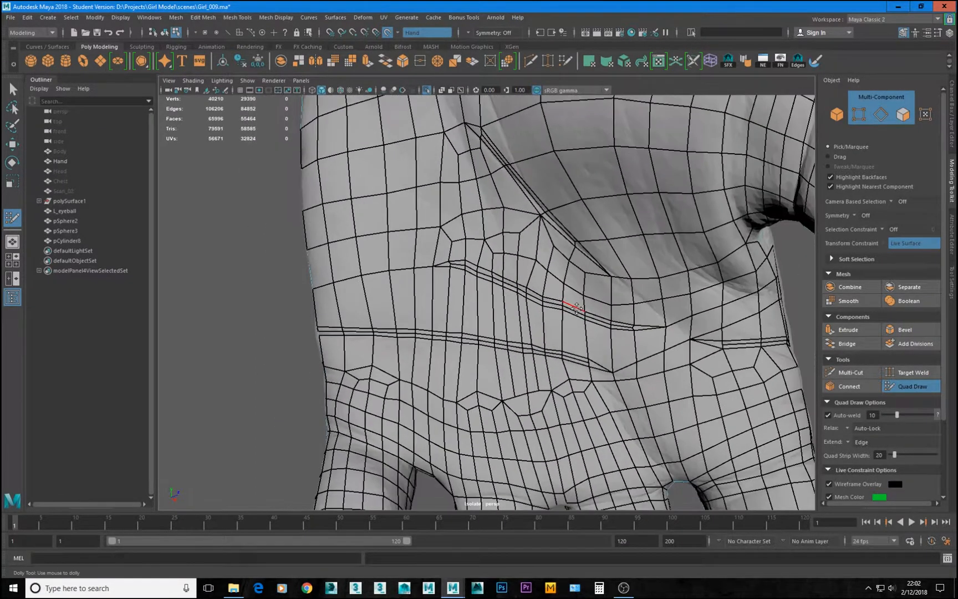
pyautogui.keyDown('ctrl'); pyautogui.keyDown('shift'); pyautogui.click(513, 377); pyautogui.keyUp('shift'); pyautogui.keyUp('ctrl')
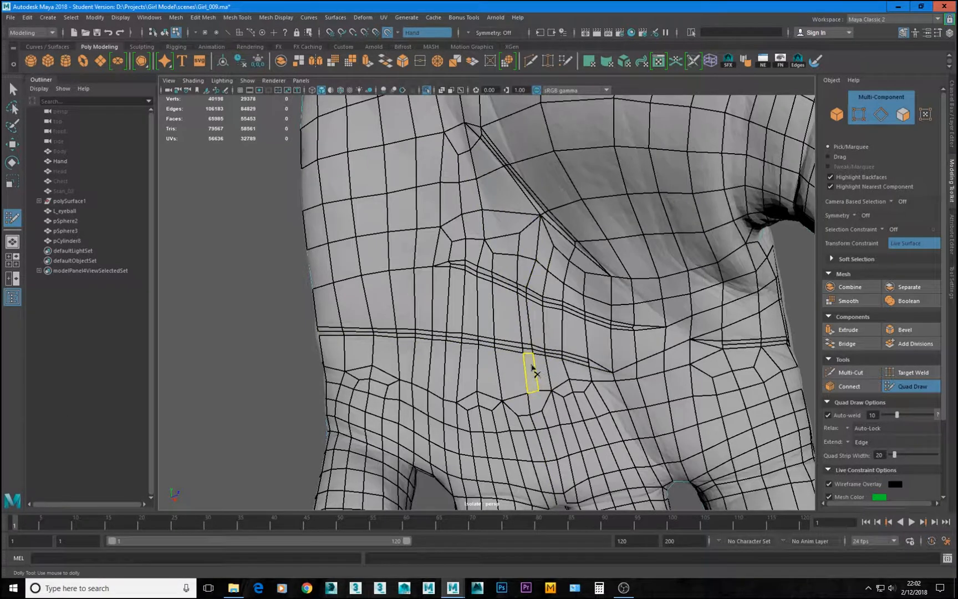
pyautogui.keyDown('ctrl'); pyautogui.keyDown('shift'); pyautogui.click(536, 367); pyautogui.keyUp('shift'); pyautogui.keyUp('ctrl')
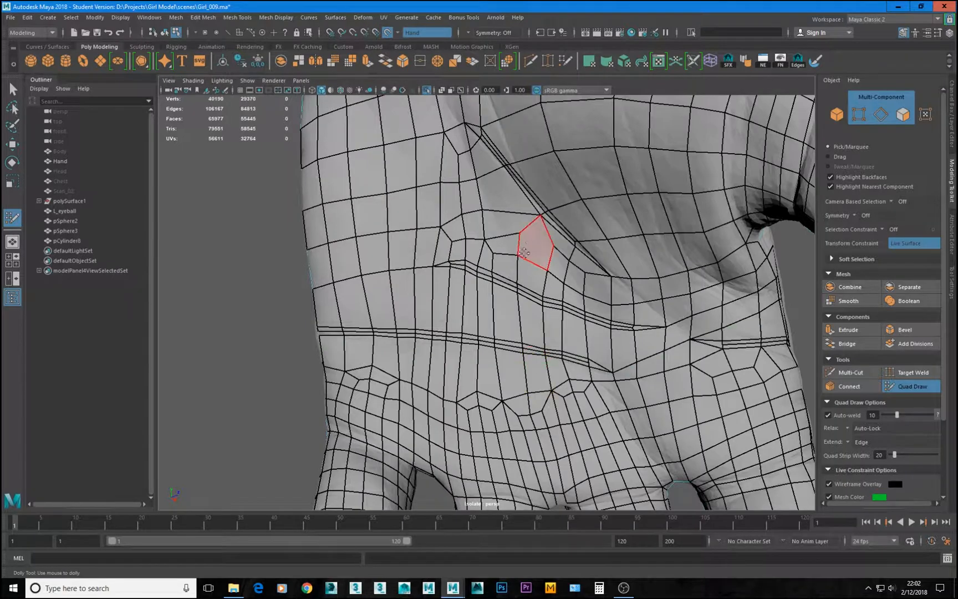
# Step: Examine the palm's edge flow from the creases down to the gap between the little and ring fingers
pyautogui.scroll(-5, 512, 314)
pyautogui.keyDown('alt'); pyautogui.moveTo(513, 314); pyautogui.dragTo(505, 314); pyautogui.keyUp('alt')
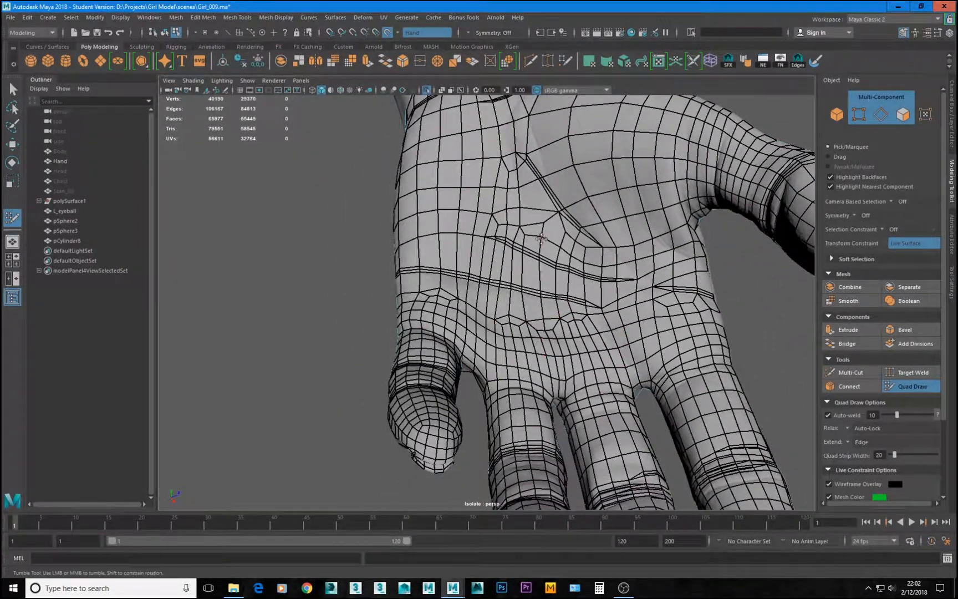
pyautogui.keyDown('alt'); pyautogui.moveTo(492, 275); pyautogui.dragTo(557, 316, button='right'); pyautogui.keyUp('alt')
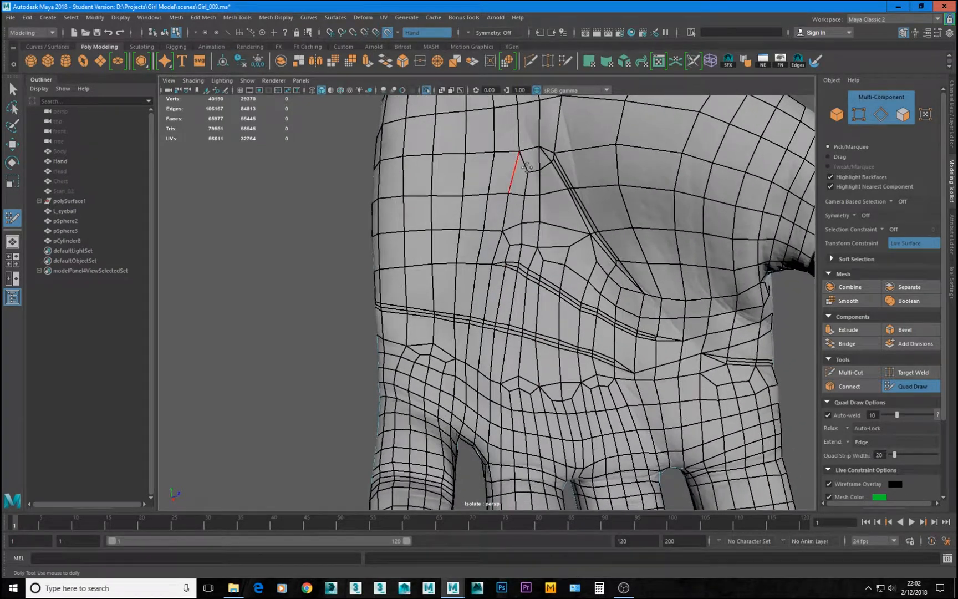
pyautogui.moveTo(529, 333)
pyautogui.keyDown('alt'); pyautogui.mouseDown()
pyautogui.moveTo(506, 278)
pyautogui.moveTo(481, 265)
pyautogui.moveTo(483, 275)
pyautogui.mouseUp(); pyautogui.keyUp('alt')
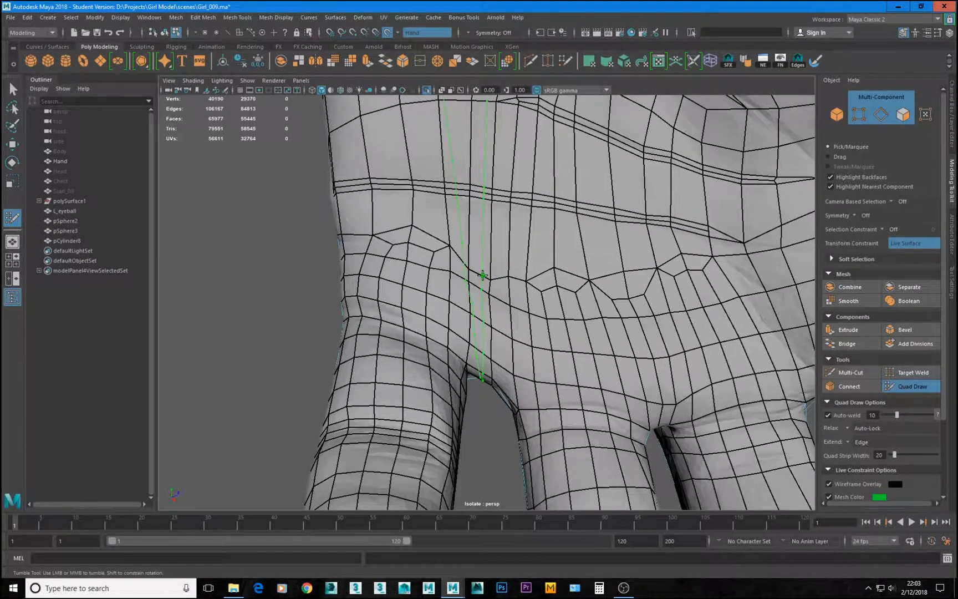
# Step: Save the scene, then cut across the faces with Multi-Cut from the little-finger diamond to the ring-finger diamond and commit the cut
pyautogui.hotkey('ctrl', 's')
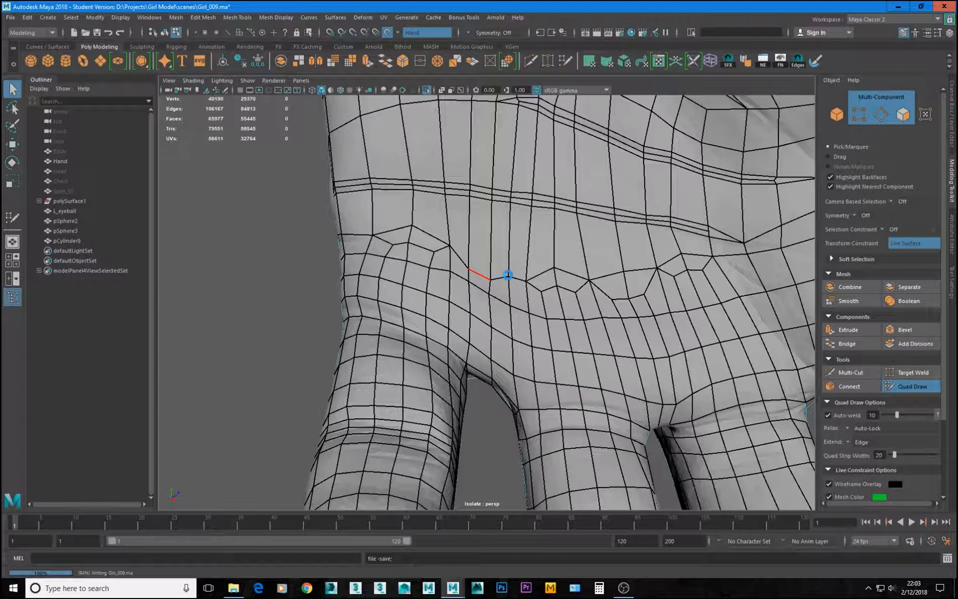
pyautogui.press('y')
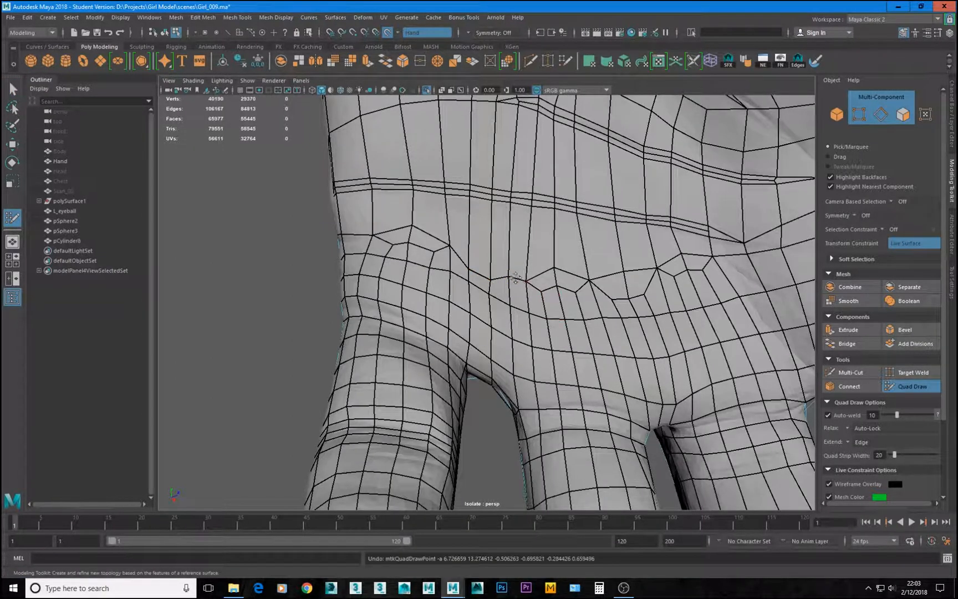
pyautogui.scroll(2, 516, 274)
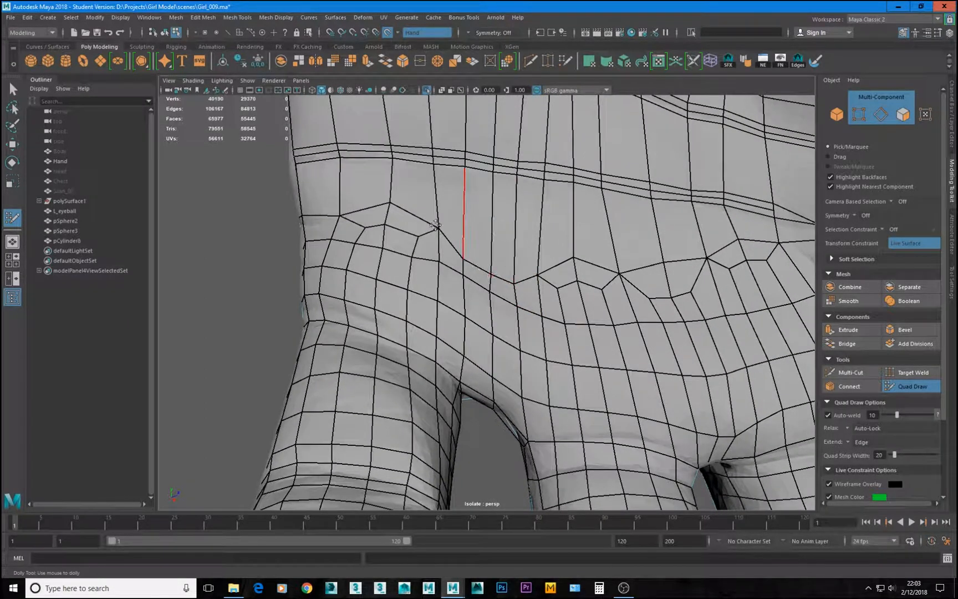
pyautogui.click(850, 372)
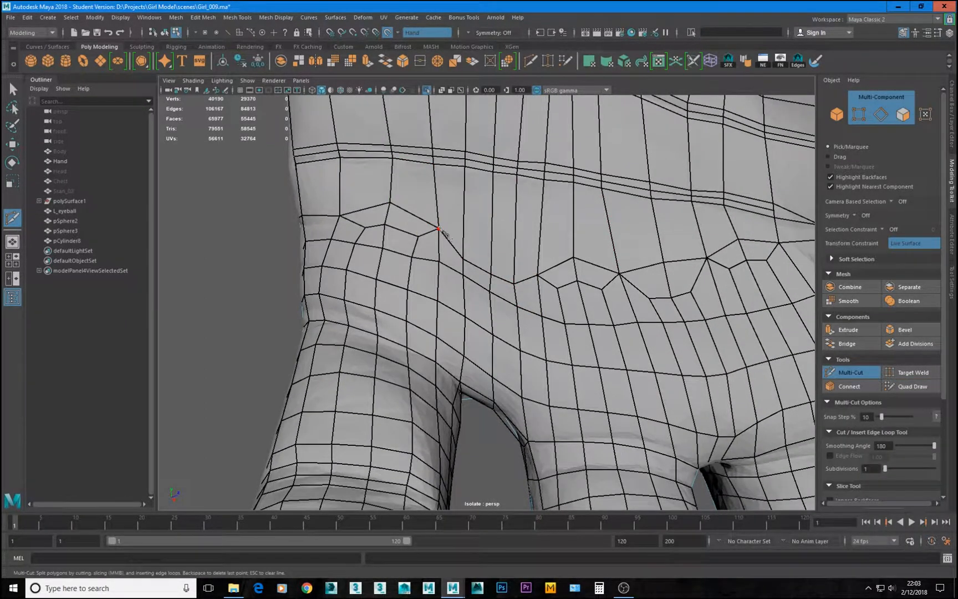
pyautogui.click(492, 238)
pyautogui.click(538, 274)
pyautogui.rightClick(546, 287)
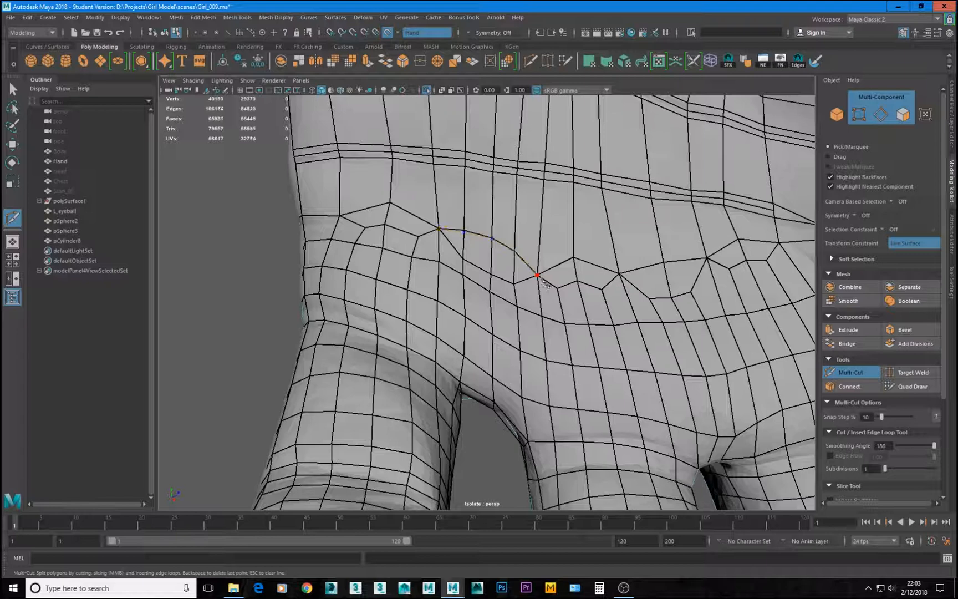
# Step: Return to Quad Draw and delete the surplus short lengthwise edges around the new cut between the little-finger and ring-finger diamonds
pyautogui.click(912, 386)
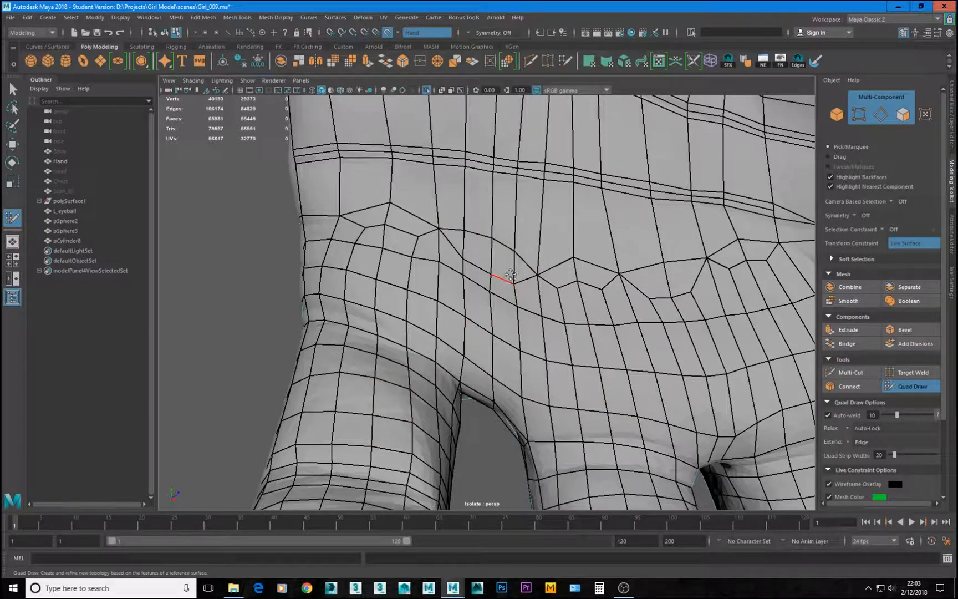
pyautogui.keyDown('ctrl'); pyautogui.keyDown('shift'); pyautogui.click(514, 269); pyautogui.keyUp('shift'); pyautogui.keyUp('ctrl')
pyautogui.keyDown('ctrl'); pyautogui.keyDown('shift'); pyautogui.click(463, 243); pyautogui.keyUp('shift'); pyautogui.keyUp('ctrl')
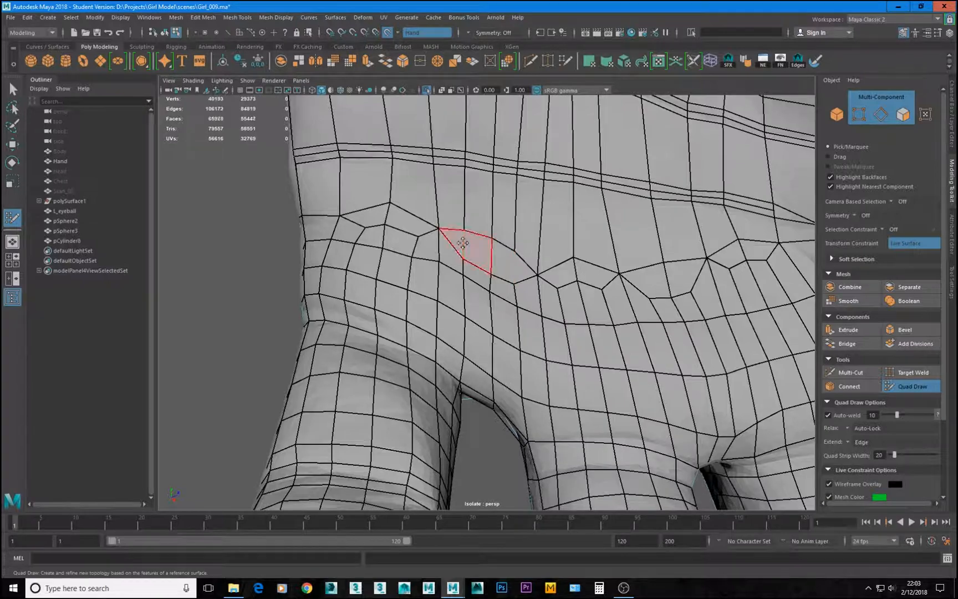
pyautogui.keyDown('ctrl'); pyautogui.keyDown('shift'); pyautogui.click(464, 244); pyautogui.keyUp('shift'); pyautogui.keyUp('ctrl')
pyautogui.keyDown('ctrl'); pyautogui.keyDown('shift'); pyautogui.click(465, 211); pyautogui.keyUp('shift'); pyautogui.keyUp('ctrl')
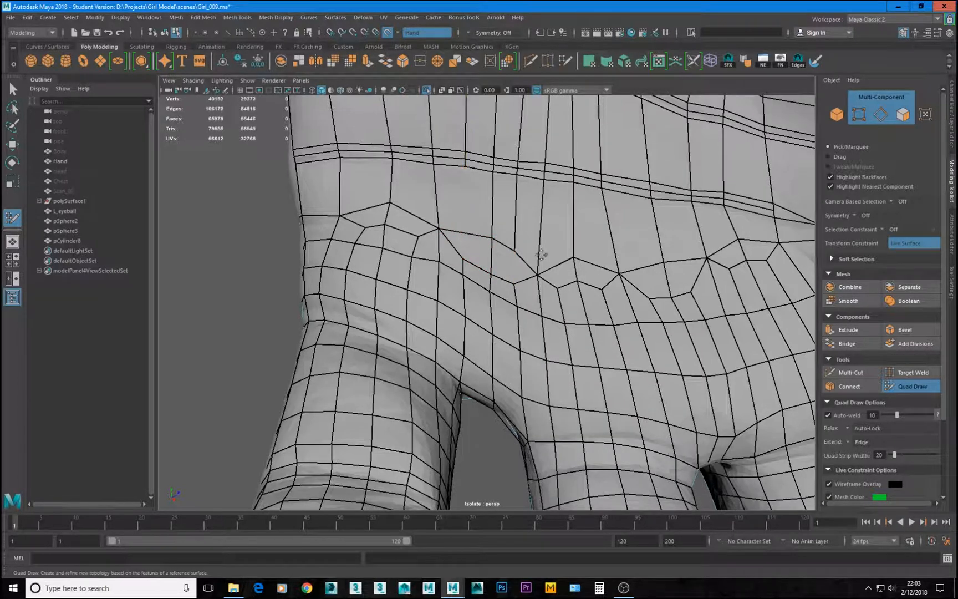
# Step: Delete one lengthwise edge loop crossing the lower palm crease, just above the new cut between the little-finger and ring-finger diamonds
pyautogui.moveTo(610, 308)
pyautogui.keyDown('alt'); pyautogui.mouseDown(button='right')
pyautogui.moveTo(548, 304)
pyautogui.moveTo(599, 325)
pyautogui.mouseUp(button='right'); pyautogui.keyUp('alt')
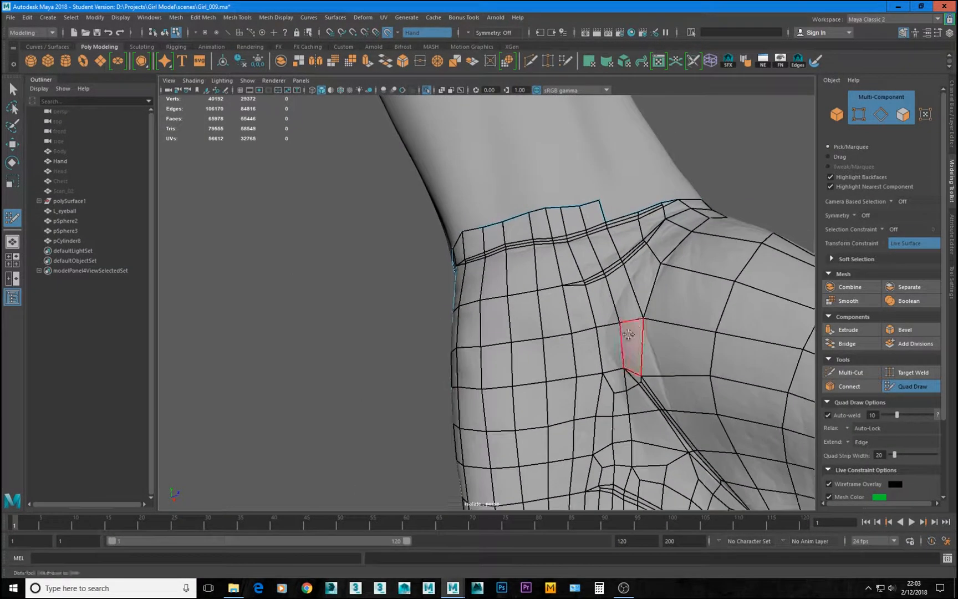
pyautogui.keyDown('alt'); pyautogui.moveTo(602, 333); pyautogui.dragTo(589, 333, button='right'); pyautogui.keyUp('alt')
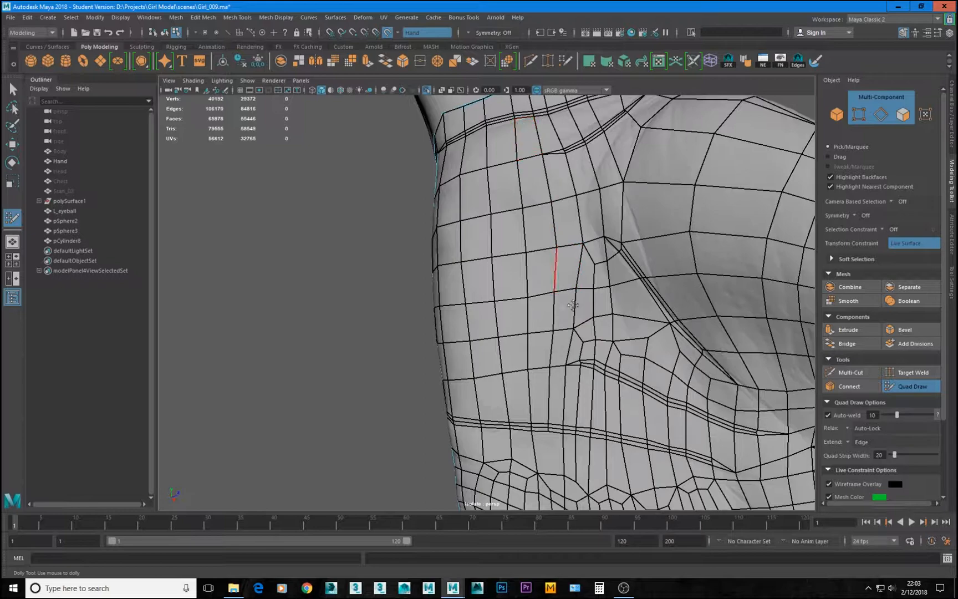
pyautogui.keyDown('alt'); pyautogui.moveTo(647, 441); pyautogui.dragTo(628, 363, button='middle'); pyautogui.keyUp('alt')
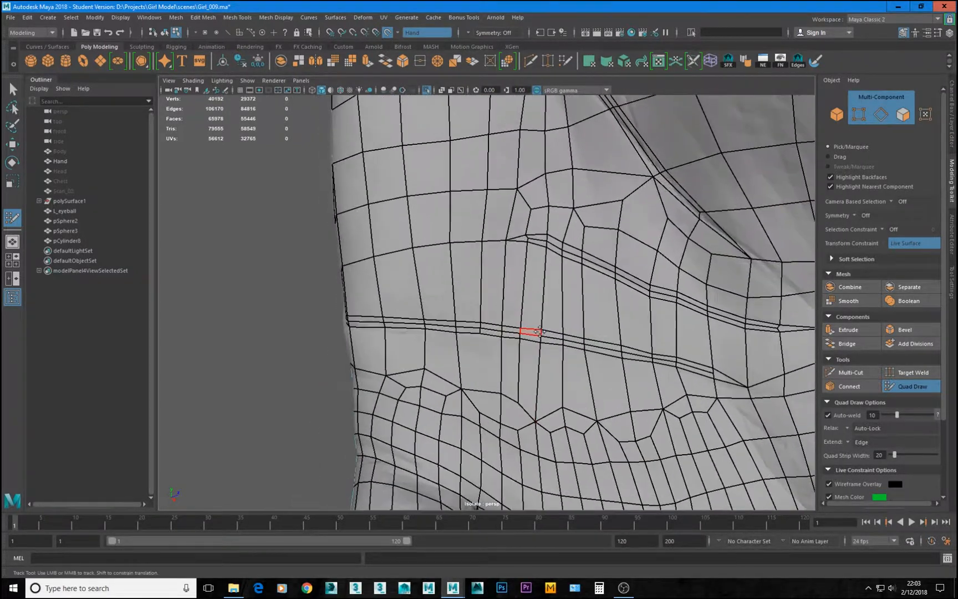
pyautogui.keyDown('ctrl'); pyautogui.keyDown('shift'); pyautogui.click(527, 375); pyautogui.keyUp('shift'); pyautogui.keyUp('ctrl')
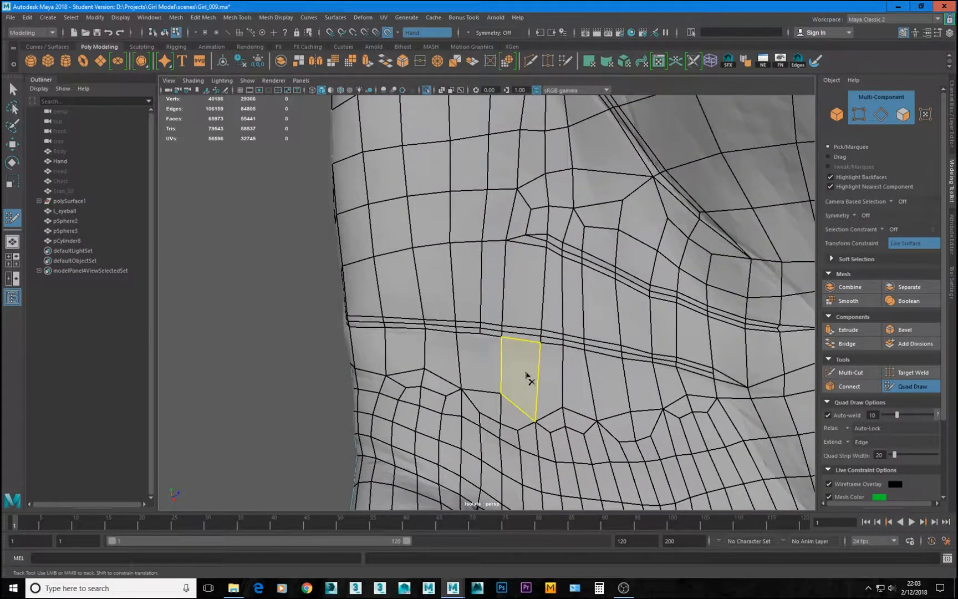
# Step: Examine the edge flow across the palm, from the finger-base diamonds and creases up toward the thumb
pyautogui.keyDown('alt'); pyautogui.moveTo(554, 306); pyautogui.dragTo(588, 276, button='right'); pyautogui.keyUp('alt')
pyautogui.keyDown('alt'); pyautogui.moveTo(588, 276); pyautogui.dragTo(545, 331, button='middle'); pyautogui.keyUp('alt')
pyautogui.keyDown('alt'); pyautogui.moveTo(502, 270); pyautogui.dragTo(515, 265, button='right'); pyautogui.keyUp('alt')
pyautogui.keyDown('alt'); pyautogui.moveTo(548, 231); pyautogui.dragTo(460, 206, button='right'); pyautogui.keyUp('alt')
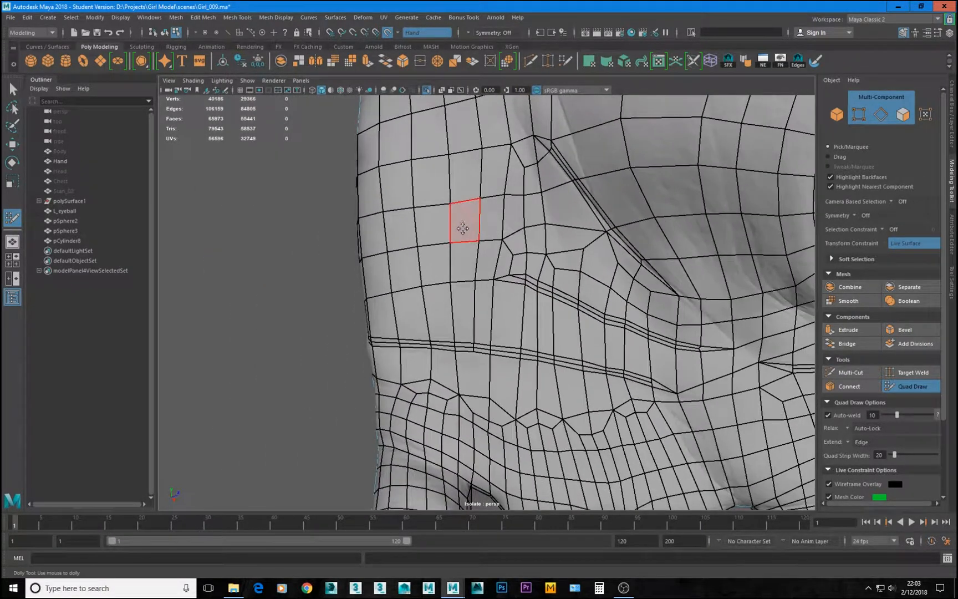
pyautogui.keyDown('alt'); pyautogui.moveTo(567, 370); pyautogui.dragTo(527, 262, button='middle'); pyautogui.keyUp('alt')
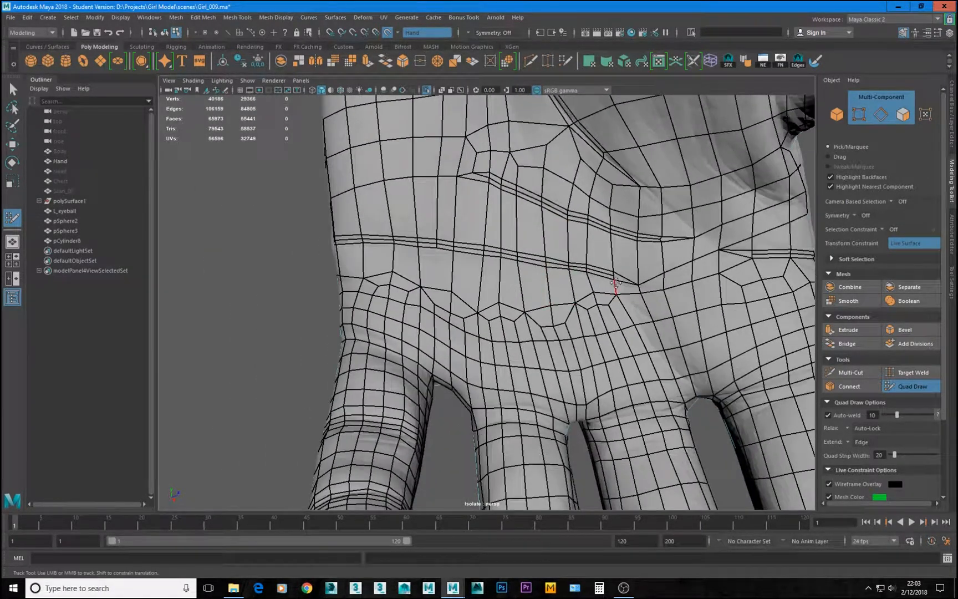
pyautogui.keyDown('alt'); pyautogui.moveTo(641, 264); pyautogui.dragTo(529, 393, button='middle'); pyautogui.keyUp('alt')
pyautogui.keyDown('alt'); pyautogui.moveTo(686, 359); pyautogui.dragTo(624, 358, button='right'); pyautogui.keyUp('alt')
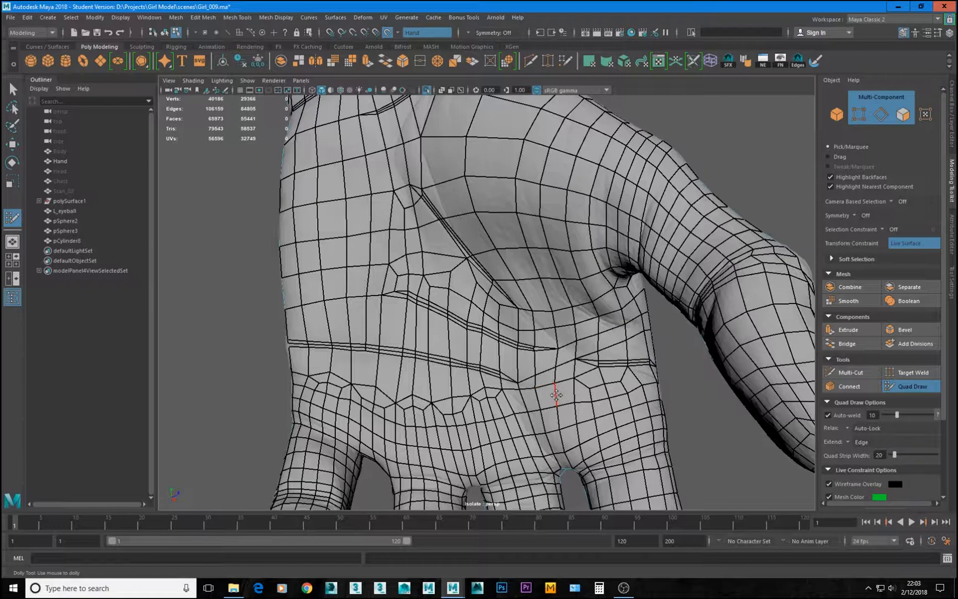
# Step: Relax the vertices around the finger-base diamonds, from above the little-ring finger gap across toward the index finger
pyautogui.keyDown('alt'); pyautogui.moveTo(369, 410); pyautogui.dragTo(403, 353, button='middle'); pyautogui.keyUp('alt')
pyautogui.keyDown('alt'); pyautogui.moveTo(403, 353); pyautogui.dragTo(473, 362, button='right'); pyautogui.keyUp('alt')
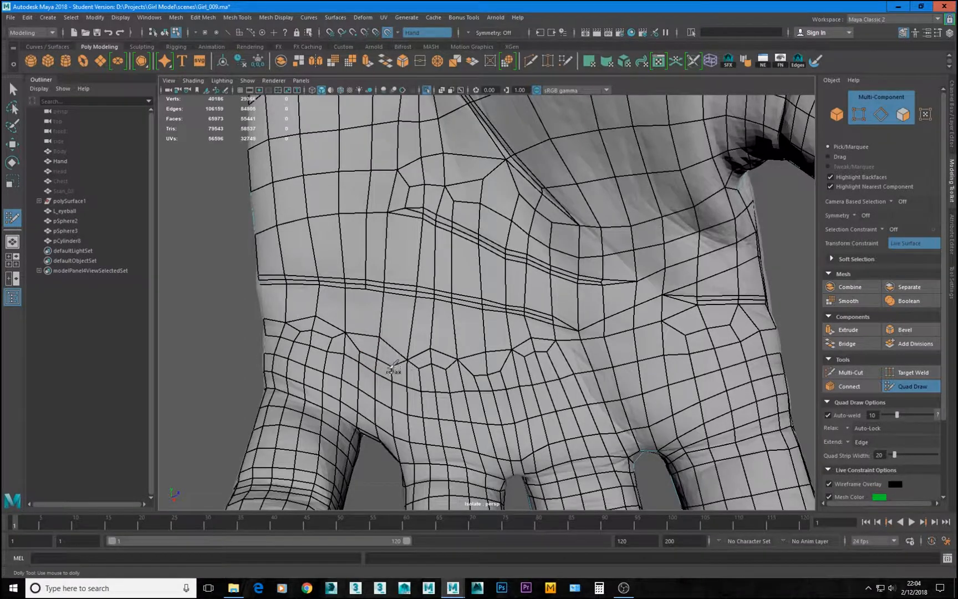
pyautogui.keyDown('shift'); pyautogui.moveTo(367, 364); pyautogui.dragTo(351, 367); pyautogui.keyUp('shift')
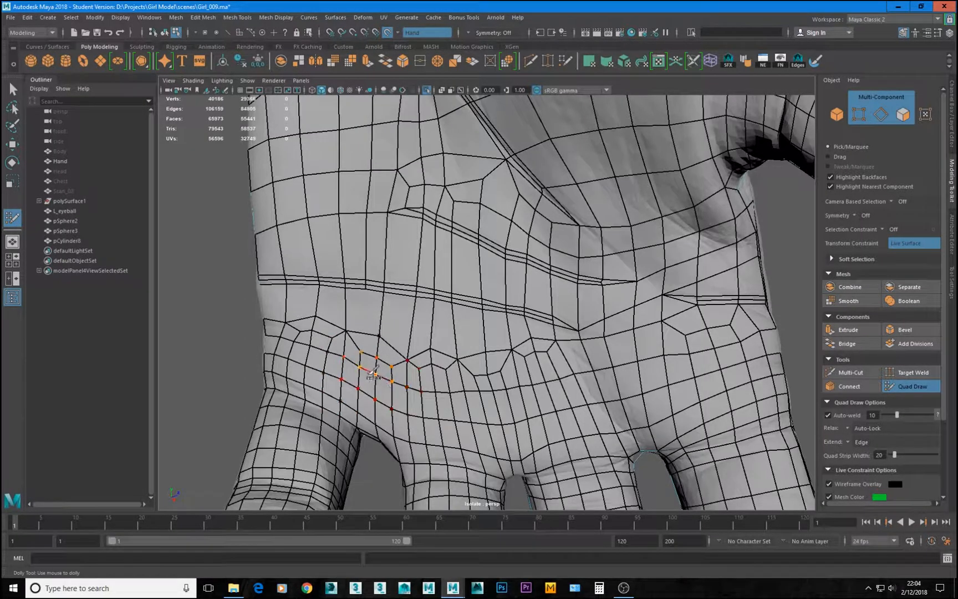
pyautogui.moveTo(370, 369)
pyautogui.keyDown('shift'); pyautogui.mouseDown()
pyautogui.moveTo(388, 382)
pyautogui.moveTo(374, 383)
pyautogui.moveTo(530, 383)
pyautogui.moveTo(546, 366)
pyautogui.moveTo(583, 358)
pyautogui.moveTo(549, 355)
pyautogui.moveTo(400, 408)
pyautogui.moveTo(360, 343)
pyautogui.moveTo(302, 325)
pyautogui.moveTo(301, 360)
pyautogui.moveTo(294, 333)
pyautogui.moveTo(274, 383)
pyautogui.moveTo(377, 355)
pyautogui.moveTo(584, 374)
pyautogui.mouseUp(); pyautogui.keyUp('shift')
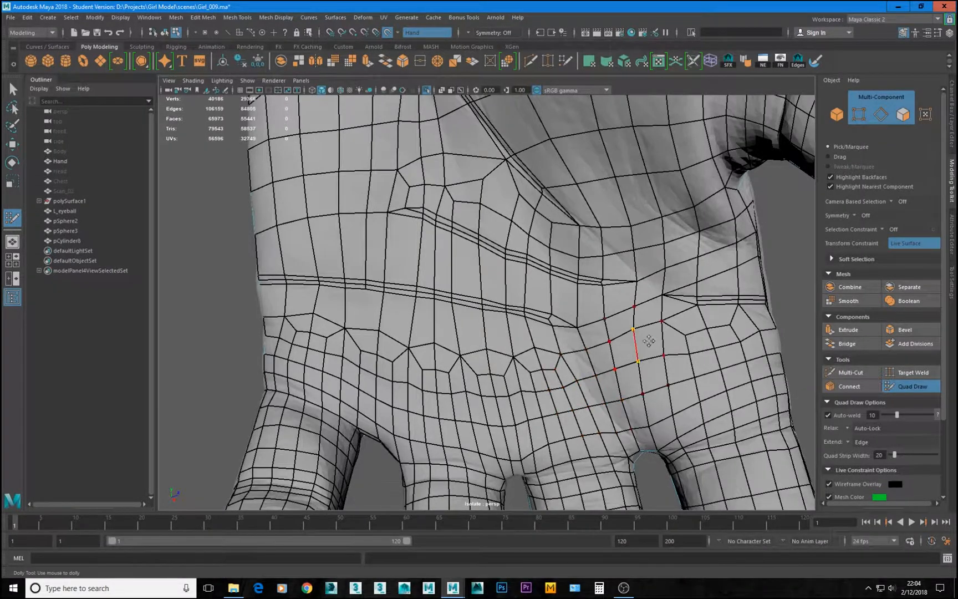
# Step: Examine how the palm's lengthwise edge loops run between the lower palm crease and the open wrist border
pyautogui.scroll(-5, 498, 312)
pyautogui.keyDown('alt'); pyautogui.moveTo(496, 312); pyautogui.dragTo(513, 326); pyautogui.keyUp('alt')
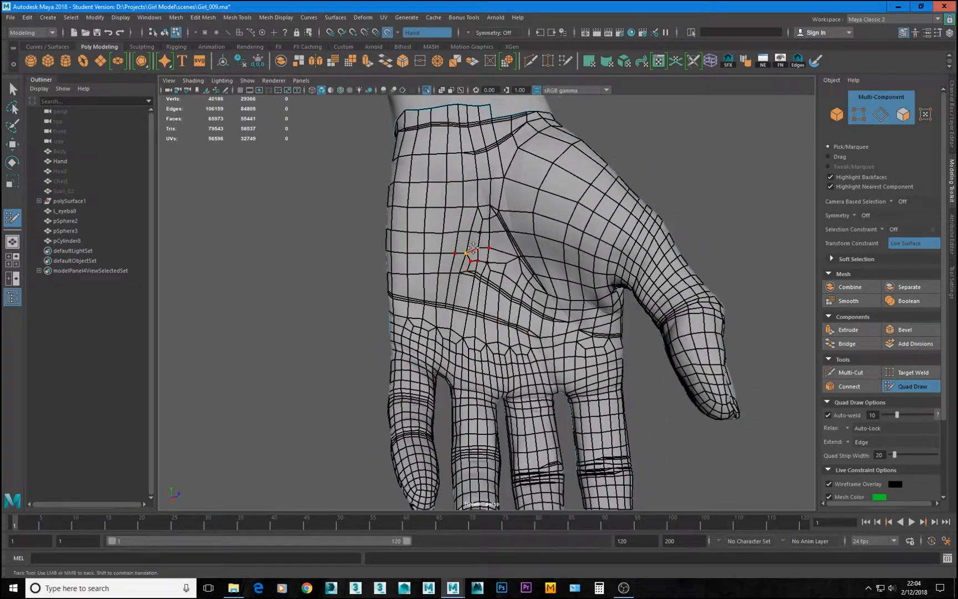
pyautogui.keyDown('alt'); pyautogui.moveTo(473, 244); pyautogui.dragTo(477, 311, button='middle'); pyautogui.keyUp('alt')
pyautogui.scroll(3, 476, 312)
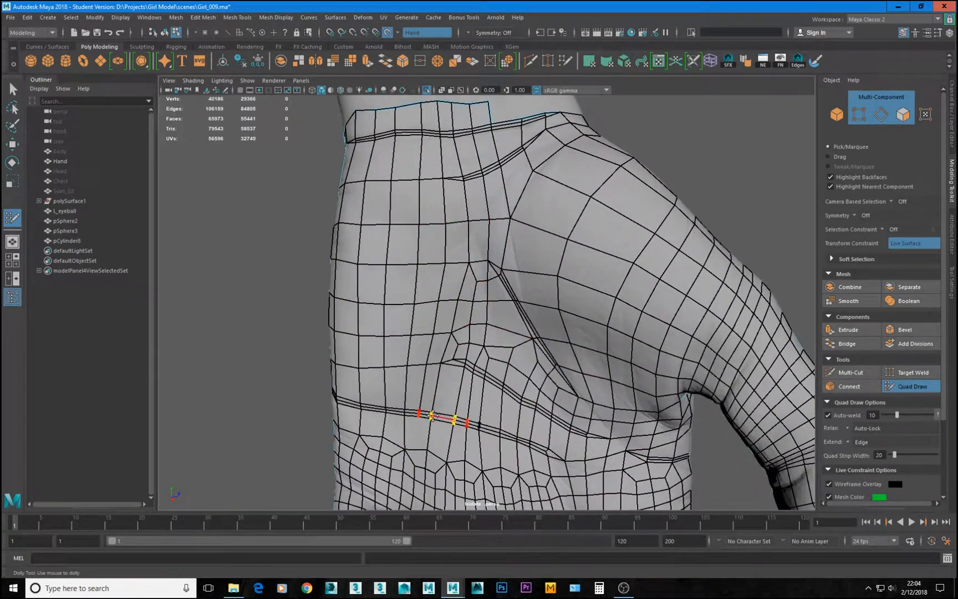
pyautogui.keyDown('alt'); pyautogui.moveTo(446, 247); pyautogui.dragTo(457, 191, button='middle'); pyautogui.keyUp('alt')
pyautogui.moveTo(458, 191)
pyautogui.keyDown('alt'); pyautogui.mouseDown(button='right')
pyautogui.moveTo(453, 261)
pyautogui.moveTo(418, 258)
pyautogui.mouseUp(button='right'); pyautogui.keyUp('alt')
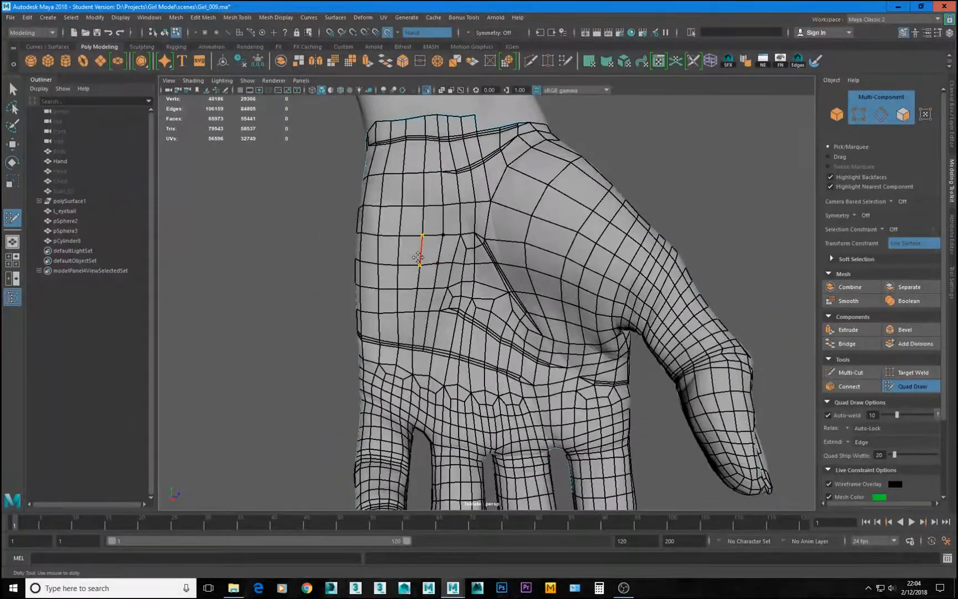
pyautogui.keyDown('alt'); pyautogui.moveTo(418, 258); pyautogui.dragTo(432, 315, button='middle'); pyautogui.keyUp('alt')
pyautogui.keyDown('alt'); pyautogui.moveTo(432, 315); pyautogui.dragTo(344, 279, button='right'); pyautogui.keyUp('alt')
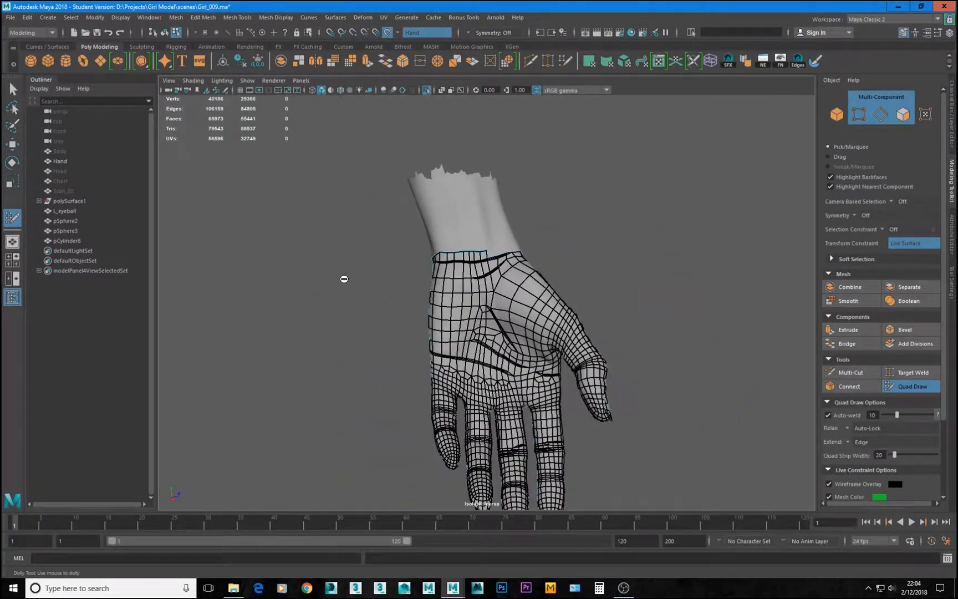
pyautogui.keyDown('alt'); pyautogui.moveTo(403, 295); pyautogui.dragTo(544, 323, button='right'); pyautogui.keyUp('alt')
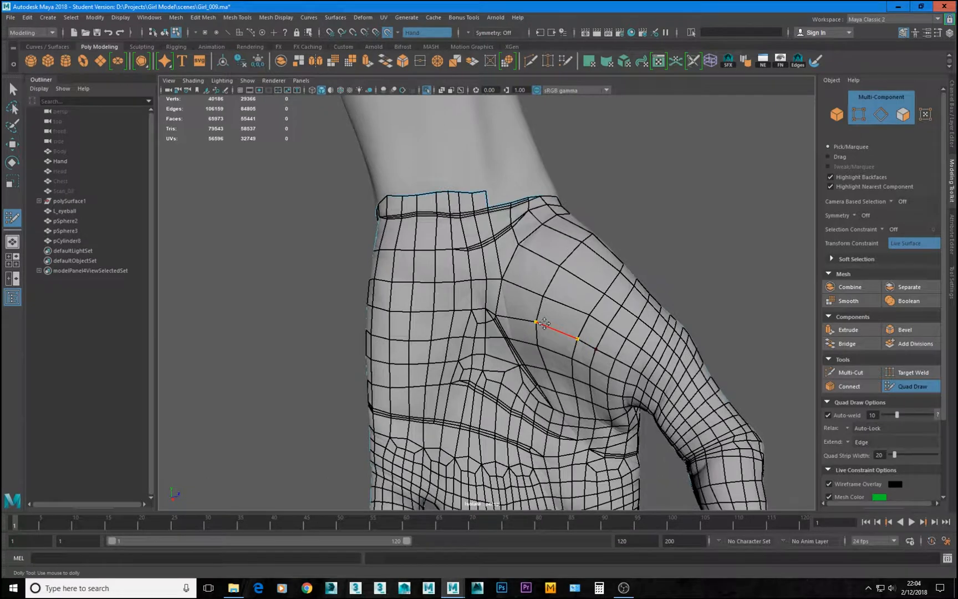
pyautogui.keyDown('alt'); pyautogui.moveTo(541, 326); pyautogui.dragTo(539, 303, button='middle'); pyautogui.keyUp('alt')
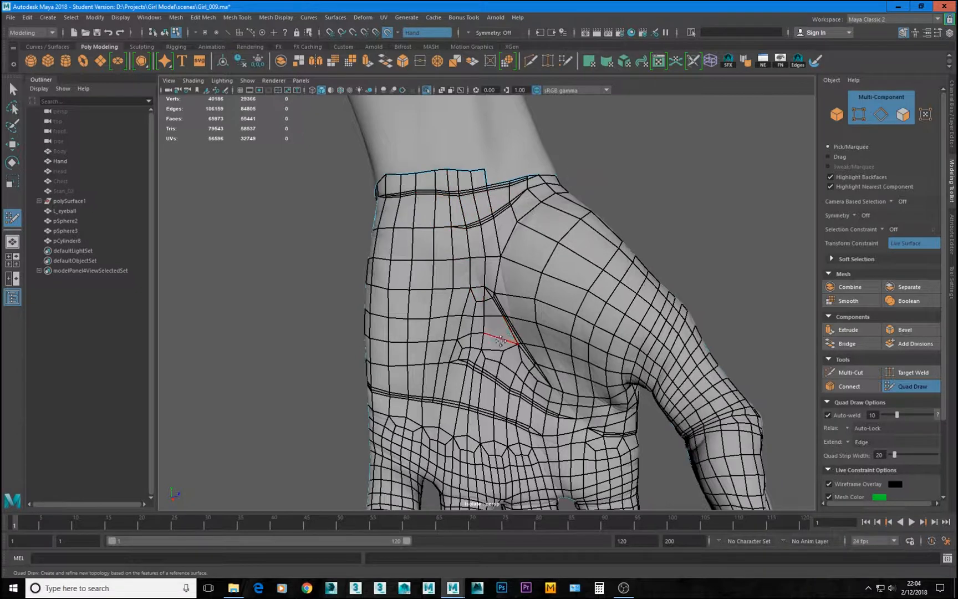
# Step: Delete the lengthwise edge loop on the little-finger side of the palm that runs from the lower crease to the wrist
pyautogui.keyDown('alt'); pyautogui.moveTo(437, 386); pyautogui.dragTo(425, 336); pyautogui.keyUp('alt')
pyautogui.scroll(4, 425, 336)
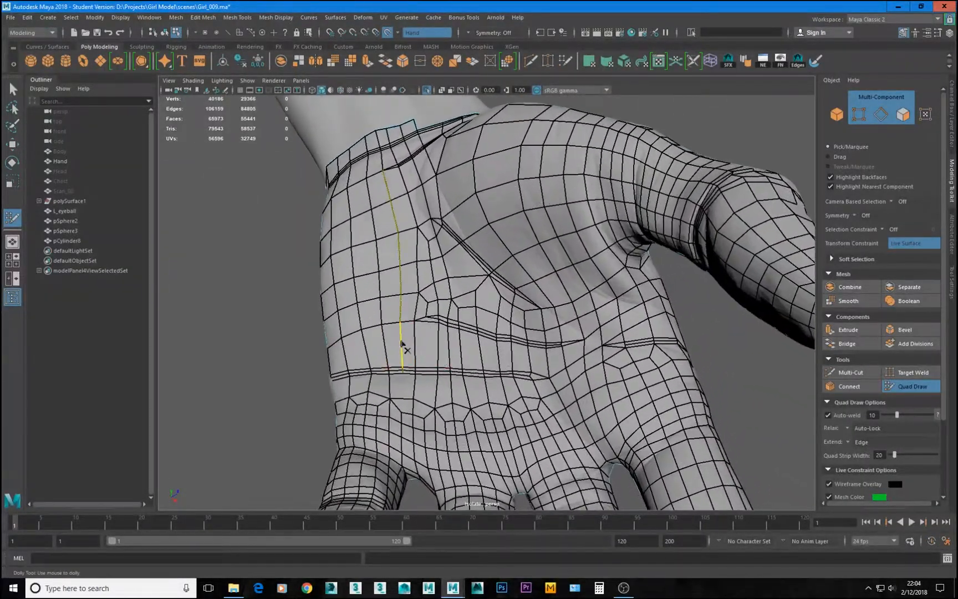
pyautogui.keyDown('ctrl'); pyautogui.keyDown('shift'); pyautogui.click(402, 344); pyautogui.keyUp('shift'); pyautogui.keyUp('ctrl')
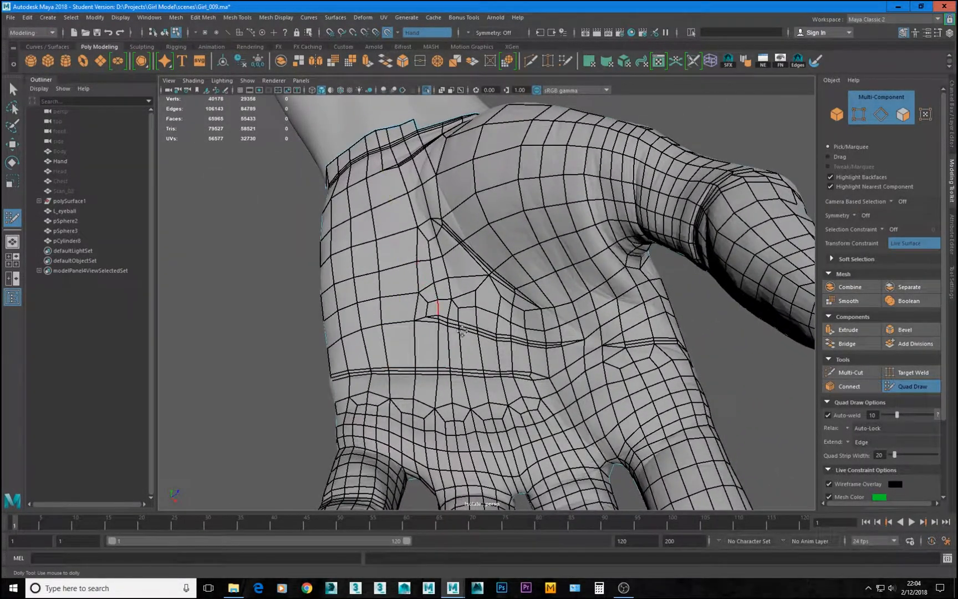
# Step: Delete the leftover lengthwise edges that cross the wrist crease and the open border strip above it
pyautogui.keyDown('alt'); pyautogui.moveTo(355, 130); pyautogui.dragTo(438, 255, button='middle'); pyautogui.keyUp('alt')
pyautogui.keyDown('alt'); pyautogui.moveTo(439, 255); pyautogui.dragTo(466, 302); pyautogui.keyUp('alt')
pyautogui.scroll(2, 467, 301)
pyautogui.keyDown('alt'); pyautogui.moveTo(446, 345); pyautogui.dragTo(516, 351, button='middle'); pyautogui.keyUp('alt')
pyautogui.scroll(2, 516, 350)
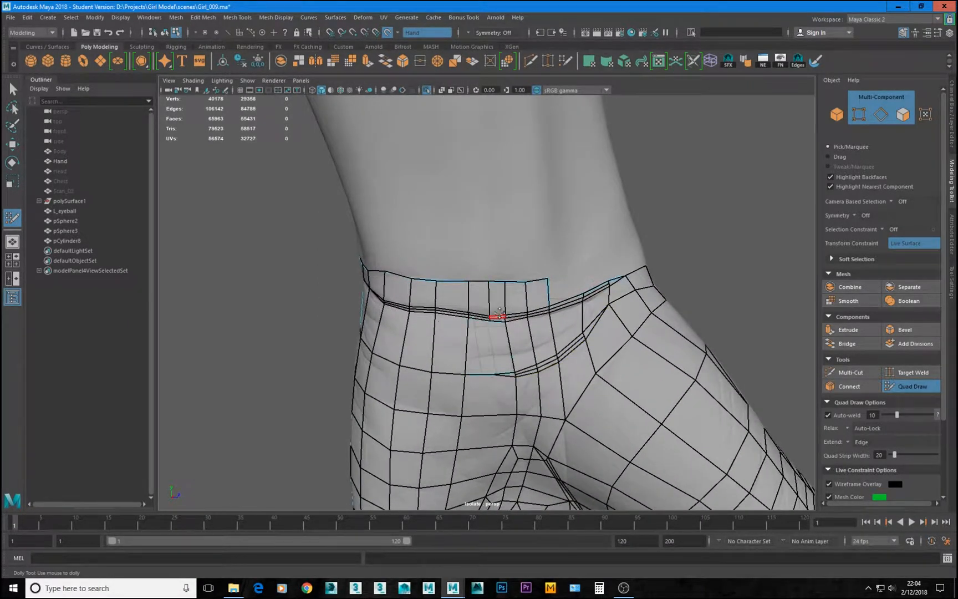
pyautogui.keyDown('ctrl'); pyautogui.keyDown('shift'); pyautogui.click(488, 299); pyautogui.keyUp('shift'); pyautogui.keyUp('ctrl')
# Step: Relax the vertices on the little-finger half of the palm up toward the wrist, undoing the stroke on the small wrist crease's edge
pyautogui.keyDown('alt'); pyautogui.moveTo(488, 384); pyautogui.dragTo(444, 391); pyautogui.keyUp('alt')
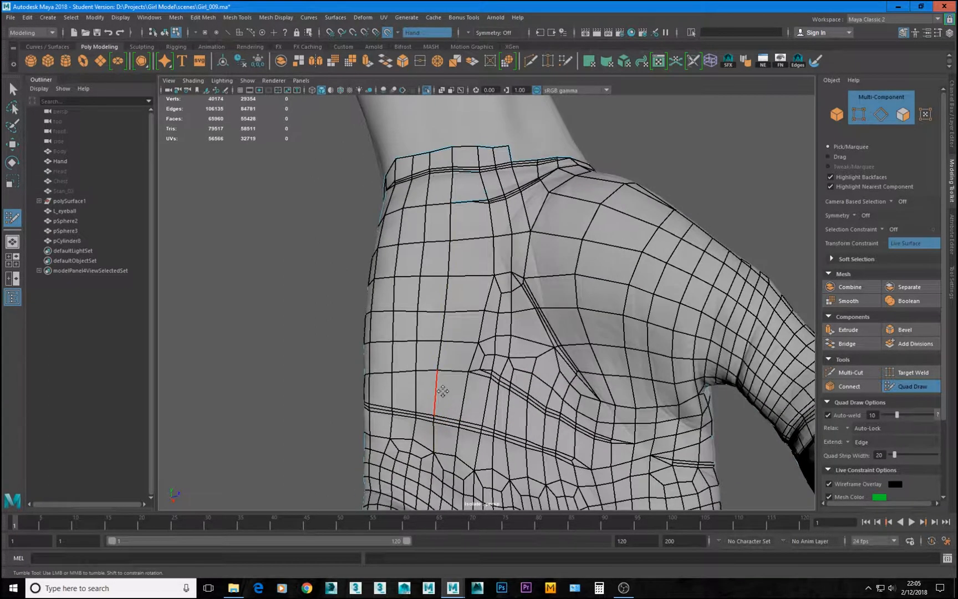
pyautogui.keyDown('shift'); pyautogui.moveTo(435, 354); pyautogui.dragTo(455, 232); pyautogui.keyUp('shift')
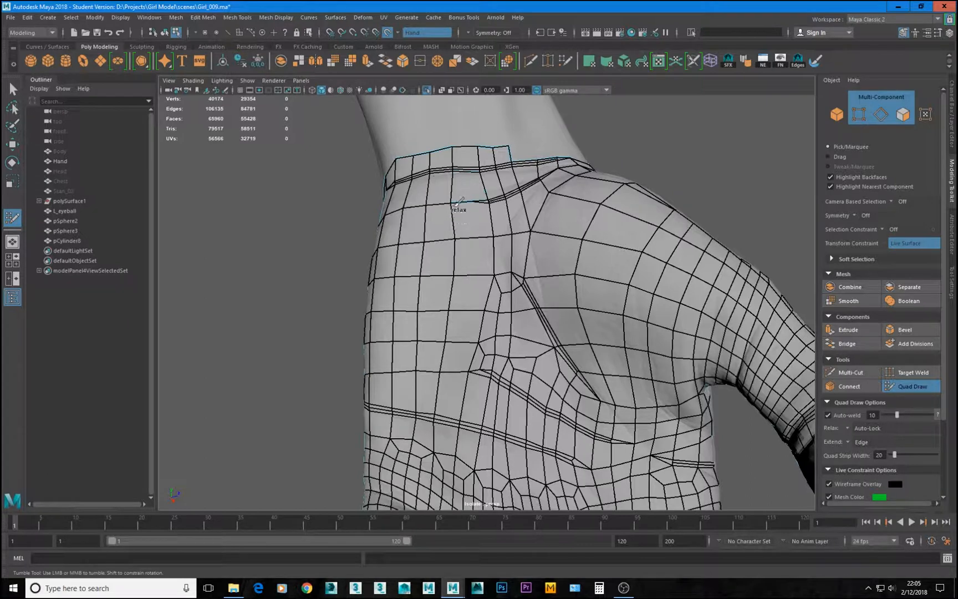
pyautogui.moveTo(463, 195)
pyautogui.keyDown('shift'); pyautogui.mouseDown()
pyautogui.moveTo(462, 215)
pyautogui.moveTo(458, 200)
pyautogui.mouseUp(); pyautogui.keyUp('shift')
pyautogui.hotkey('ctrl', 'z')
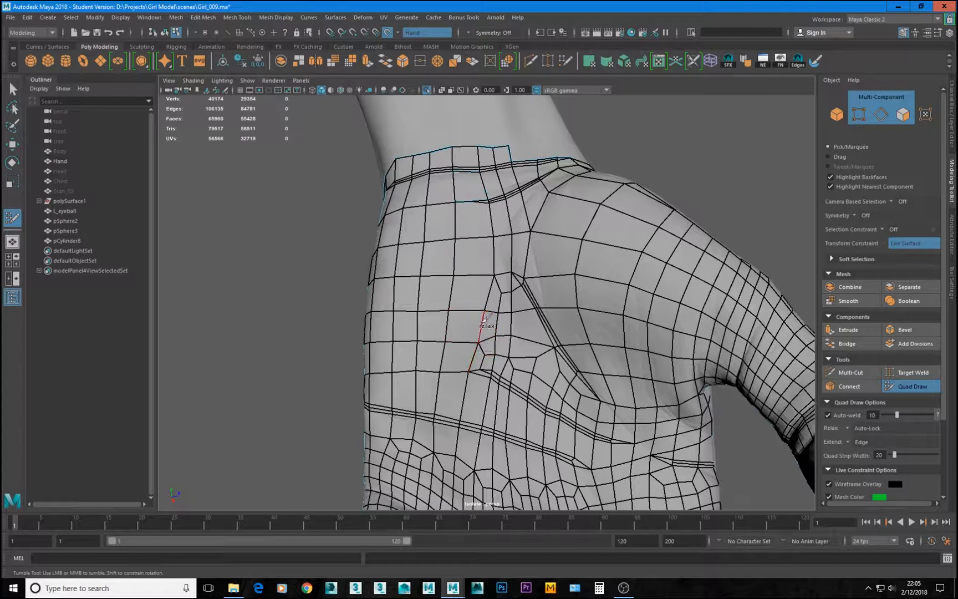
pyautogui.moveTo(483, 327)
pyautogui.keyDown('shift'); pyautogui.mouseDown()
pyautogui.moveTo(486, 307)
pyautogui.moveTo(480, 338)
pyautogui.moveTo(495, 253)
pyautogui.moveTo(469, 377)
pyautogui.moveTo(481, 355)
pyautogui.moveTo(477, 288)
pyautogui.mouseUp(); pyautogui.keyUp('shift')
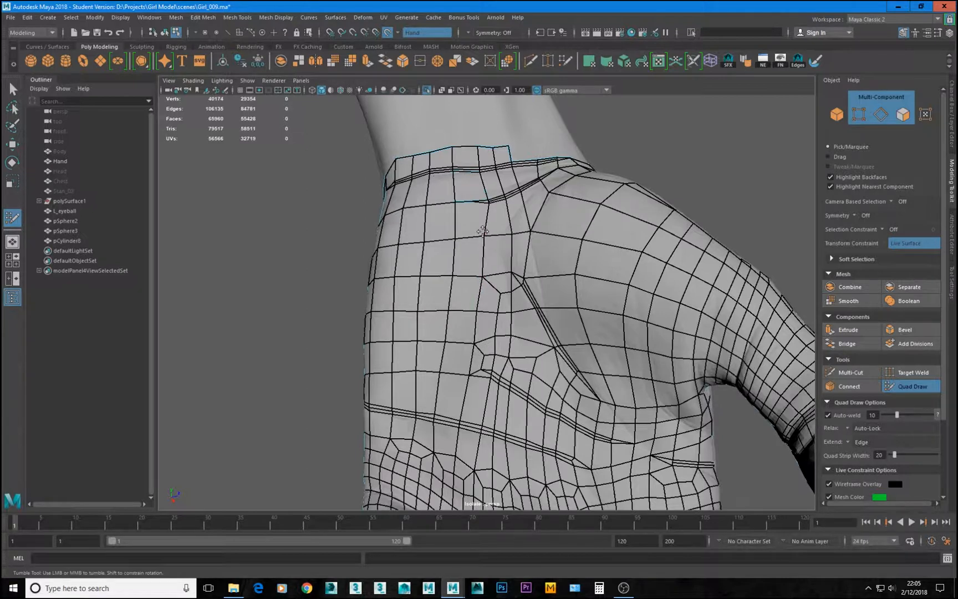
# Step: Shift the end vertices of the small crease below the wrist toward the little-finger side, undoing the unwanted moves
pyautogui.scroll(8, 482, 233)
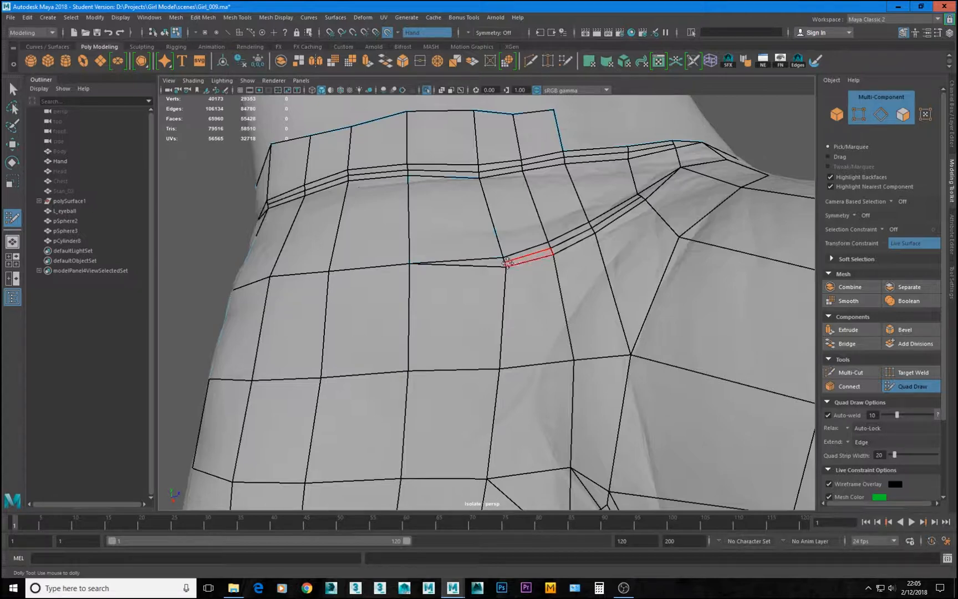
pyautogui.moveTo(507, 264)
pyautogui.mouseDown()
pyautogui.moveTo(480, 274)
pyautogui.moveTo(483, 261)
pyautogui.mouseUp()
pyautogui.hotkey('ctrl', 'z')
pyautogui.hotkey('ctrl', 'z')
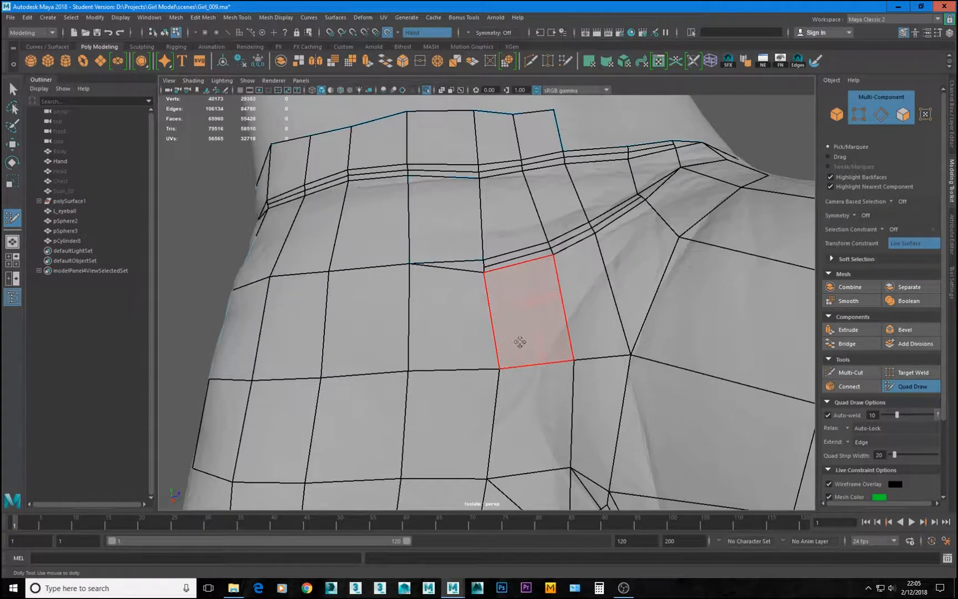
# Step: Relax the palm vertices just below the wrist creases and undo the last relax stroke
pyautogui.keyDown('alt'); pyautogui.moveTo(530, 349); pyautogui.dragTo(468, 343, button='right'); pyautogui.keyUp('alt')
pyautogui.keyDown('alt'); pyautogui.moveTo(514, 373); pyautogui.dragTo(463, 366, button='right'); pyautogui.keyUp('alt')
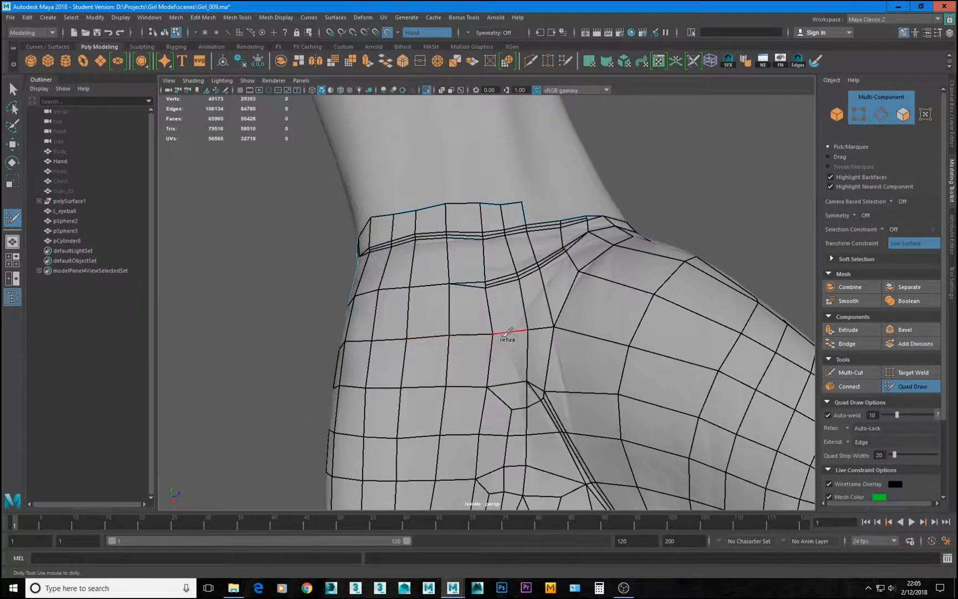
pyautogui.moveTo(509, 334)
pyautogui.keyDown('shift'); pyautogui.mouseDown()
pyautogui.moveTo(470, 316)
pyautogui.moveTo(492, 339)
pyautogui.moveTo(484, 358)
pyautogui.moveTo(451, 354)
pyautogui.moveTo(410, 378)
pyautogui.moveTo(375, 356)
pyautogui.moveTo(379, 303)
pyautogui.moveTo(368, 375)
pyautogui.moveTo(407, 283)
pyautogui.moveTo(416, 310)
pyautogui.mouseUp(); pyautogui.keyUp('shift')
pyautogui.hotkey('ctrl', 'z')
pyautogui.keyDown('alt'); pyautogui.moveTo(469, 339); pyautogui.dragTo(456, 374, button='right'); pyautogui.keyUp('alt')
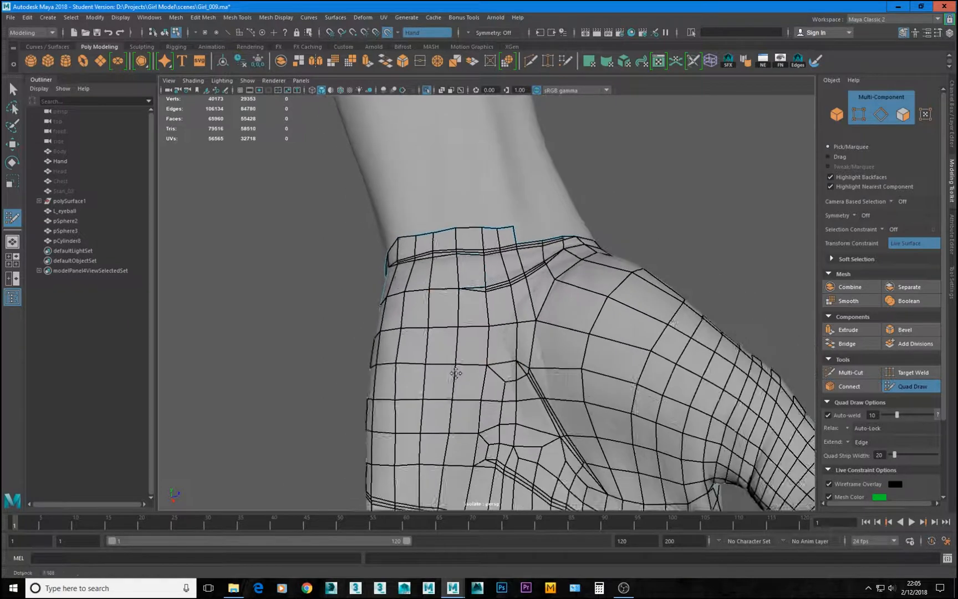
pyautogui.keyDown('alt'); pyautogui.moveTo(483, 472); pyautogui.dragTo(474, 323, button='middle'); pyautogui.keyUp('alt')
pyautogui.keyDown('shift'); pyautogui.moveTo(433, 336); pyautogui.dragTo(439, 355); pyautogui.keyUp('shift')
pyautogui.hotkey('ctrl', 'z')
# Step: Shift the vertices of the palm crease nearest the fingers toward the thumb where a lengthwise edge crosses it
pyautogui.keyDown('alt'); pyautogui.moveTo(438, 355); pyautogui.dragTo(435, 321, button='middle'); pyautogui.keyUp('alt')
pyautogui.moveTo(432, 323)
pyautogui.keyDown('alt'); pyautogui.mouseDown(button='right')
pyautogui.moveTo(417, 334)
pyautogui.moveTo(405, 327)
pyautogui.mouseUp(button='right'); pyautogui.keyUp('alt')
pyautogui.keyDown('alt'); pyautogui.moveTo(404, 326); pyautogui.dragTo(531, 322, button='middle'); pyautogui.keyUp('alt')
pyautogui.scroll(4, 531, 323)
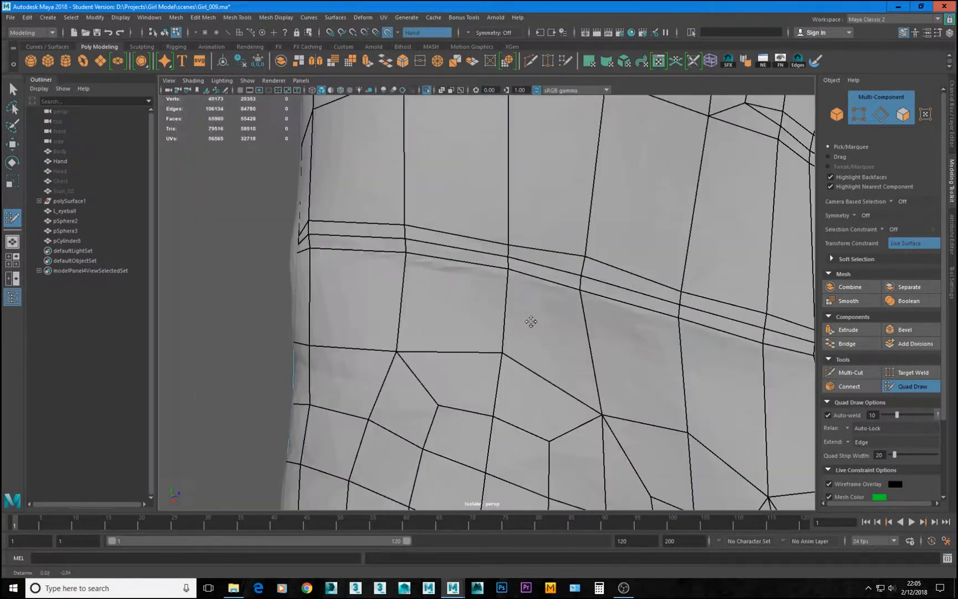
pyautogui.scroll(5, 527, 299)
pyautogui.keyDown('alt'); pyautogui.moveTo(526, 297); pyautogui.dragTo(565, 317); pyautogui.keyUp('alt')
pyautogui.scroll(-5, 524, 299)
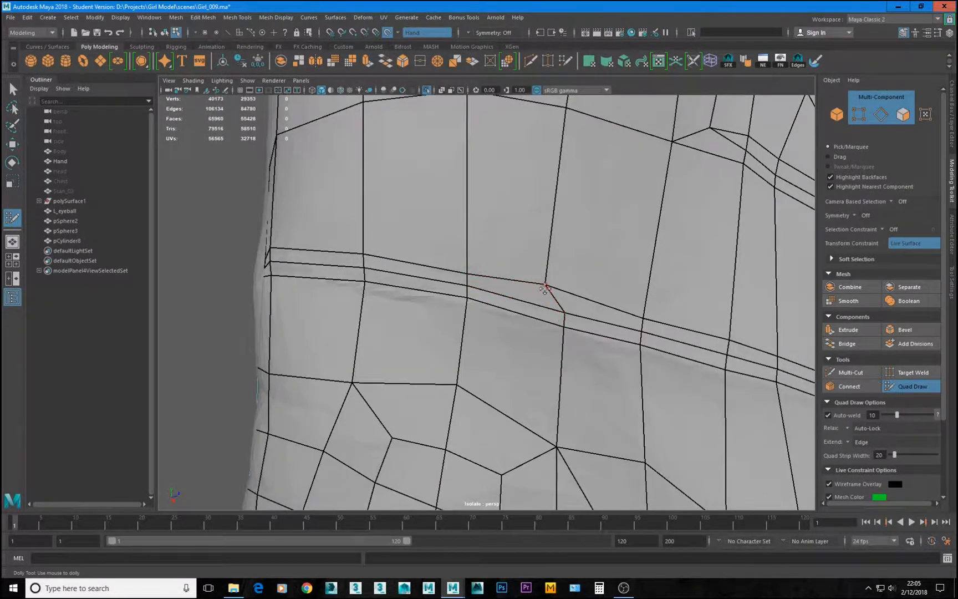
pyautogui.scroll(-2, 542, 300)
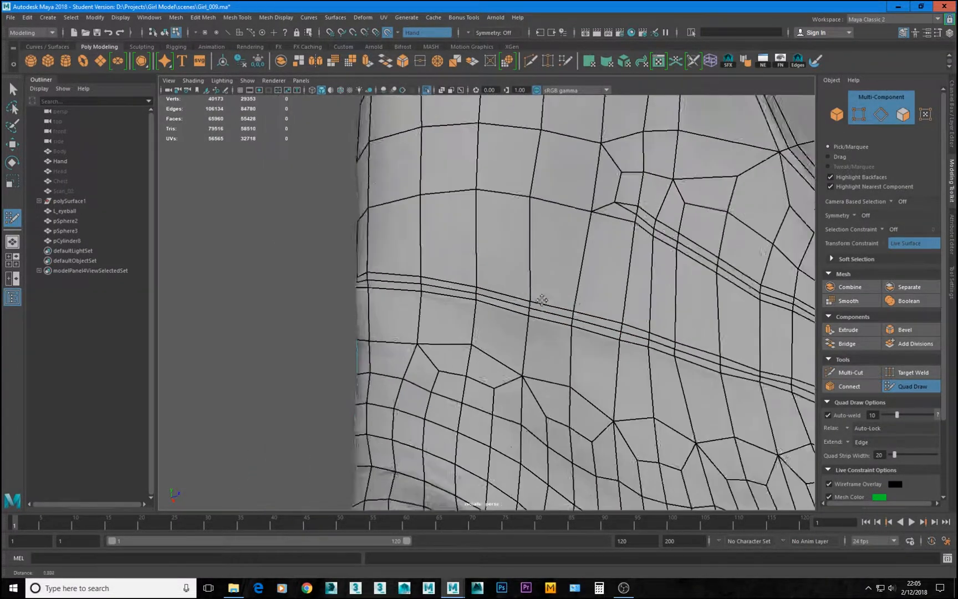
# Step: Simplify the little-finger end of the middle palm crease by welding the stray vertex onto its tip and removing the extra inner edge
pyautogui.moveTo(542, 300)
pyautogui.keyDown('alt'); pyautogui.mouseDown(button='middle')
pyautogui.moveTo(514, 257)
pyautogui.moveTo(488, 306)
pyautogui.mouseUp(button='middle'); pyautogui.keyUp('alt')
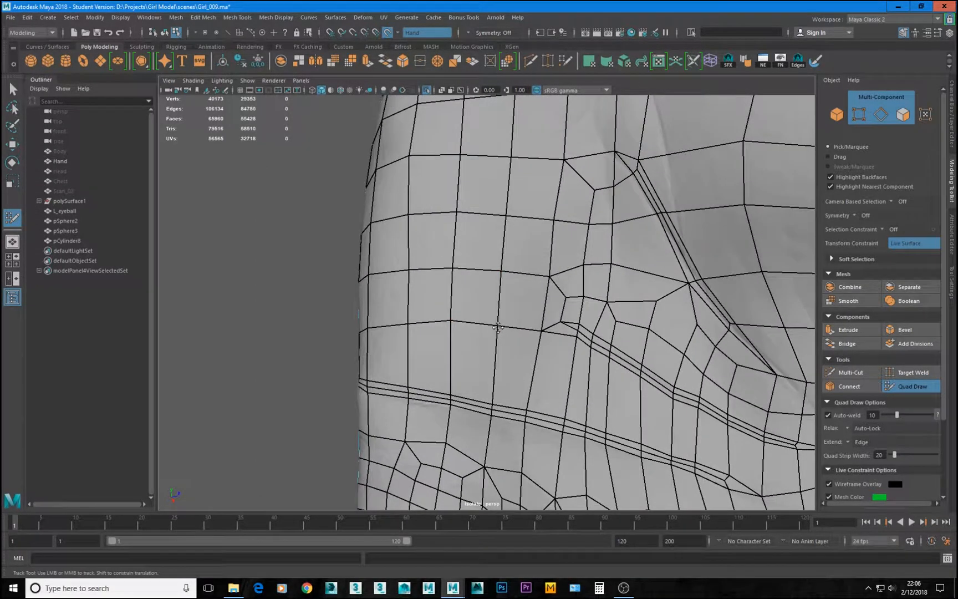
pyautogui.scroll(-5, 499, 328)
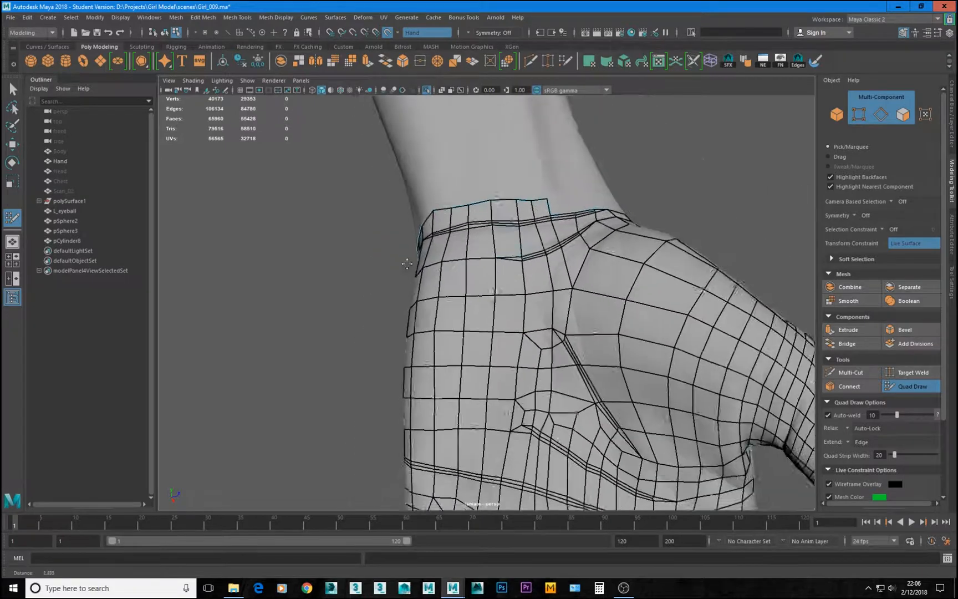
pyautogui.keyDown('alt'); pyautogui.moveTo(549, 332); pyautogui.dragTo(581, 371, button='middle'); pyautogui.keyUp('alt')
pyautogui.keyDown('alt'); pyautogui.moveTo(588, 406); pyautogui.dragTo(577, 357, button='middle'); pyautogui.keyUp('alt')
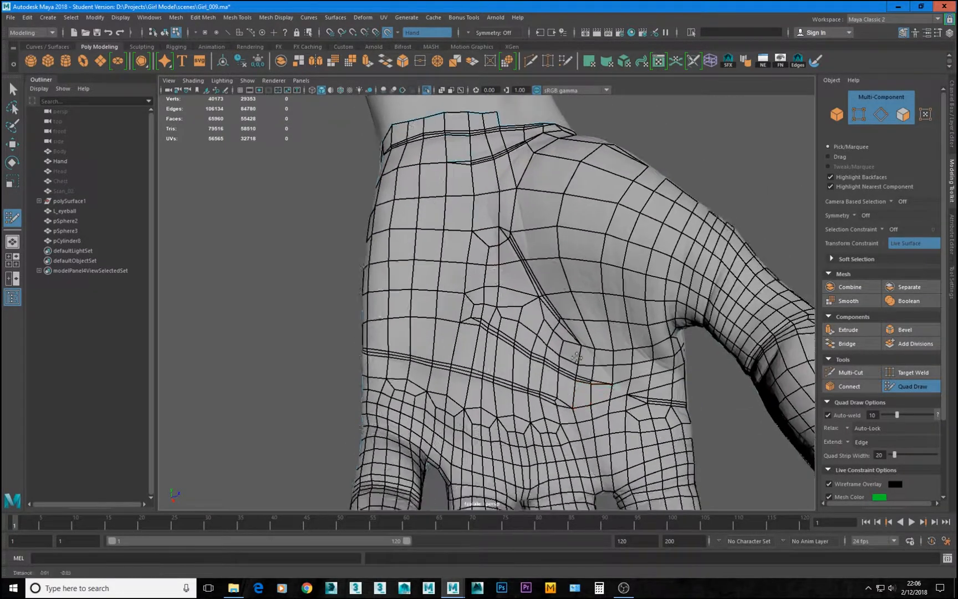
pyautogui.scroll(-3, 576, 357)
pyautogui.scroll(8, 513, 293)
pyautogui.moveTo(444, 311)
pyautogui.keyDown('alt'); pyautogui.mouseDown(button='middle')
pyautogui.moveTo(422, 271)
pyautogui.moveTo(448, 294)
pyautogui.mouseUp(button='middle'); pyautogui.keyUp('alt')
pyautogui.scroll(5, 448, 300)
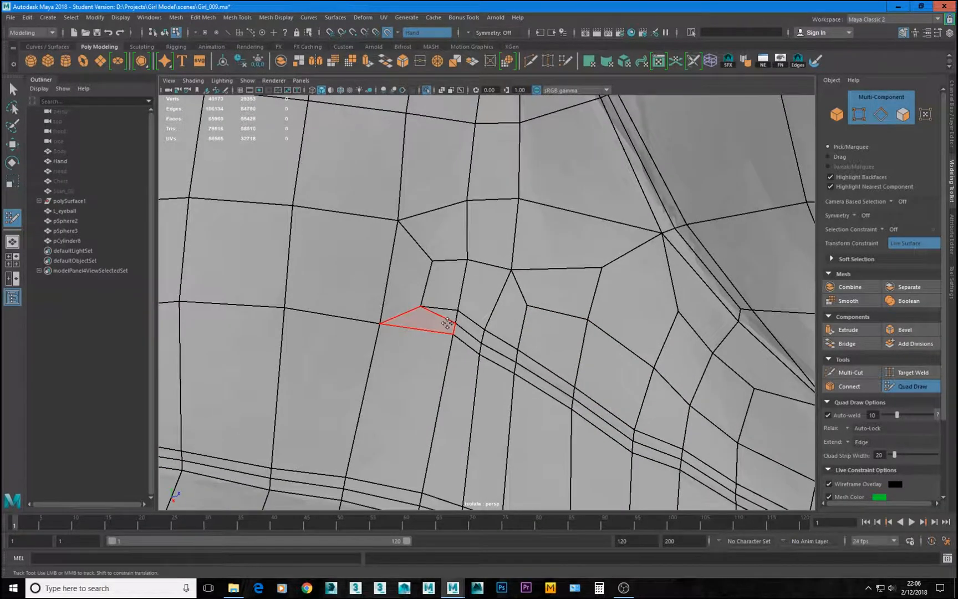
pyautogui.moveTo(422, 309); pyautogui.dragTo(382, 325)
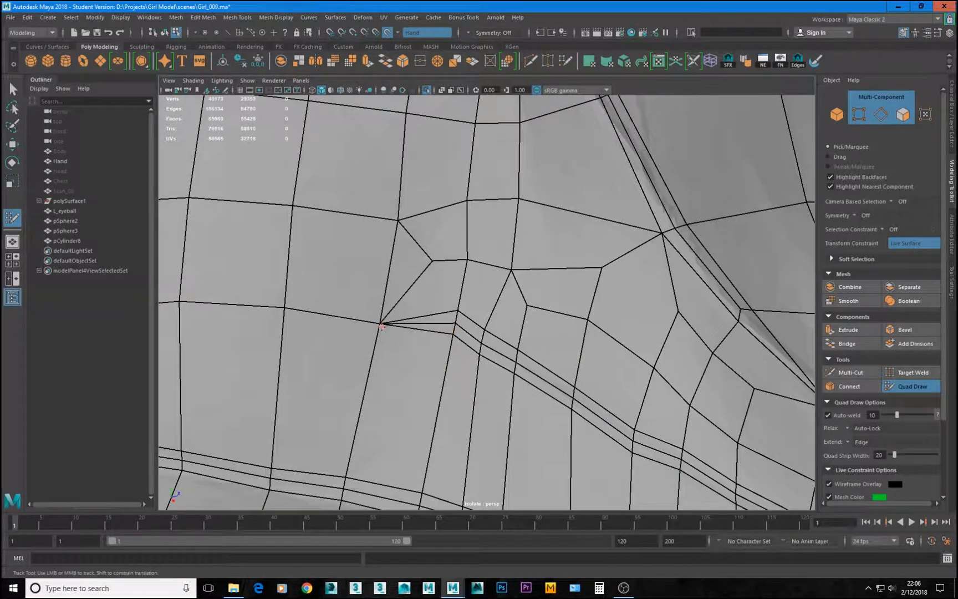
pyautogui.keyDown('ctrl'); pyautogui.keyDown('shift'); pyautogui.click(447, 324); pyautogui.keyUp('shift'); pyautogui.keyUp('ctrl')
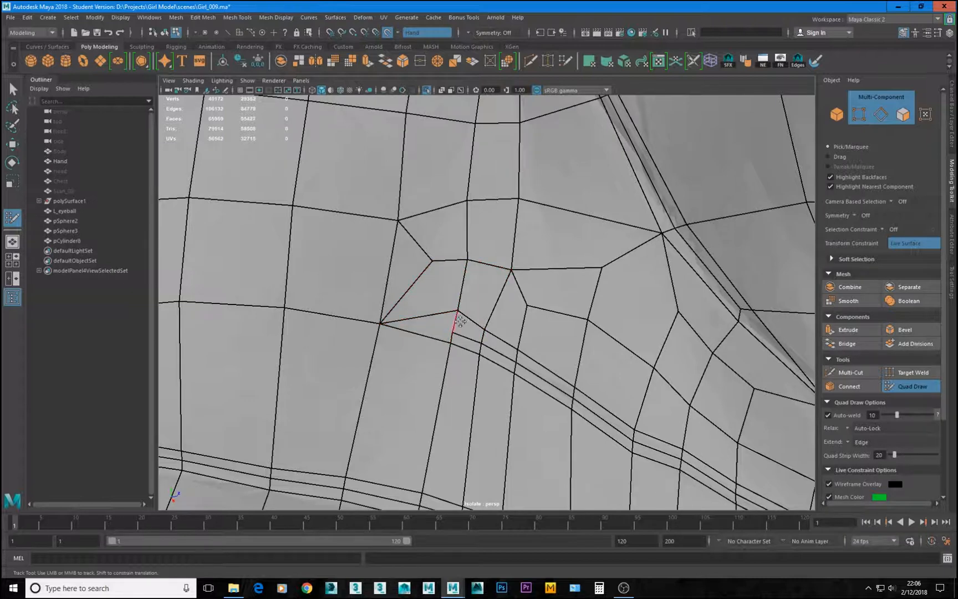
pyautogui.moveTo(460, 321); pyautogui.dragTo(453, 320)
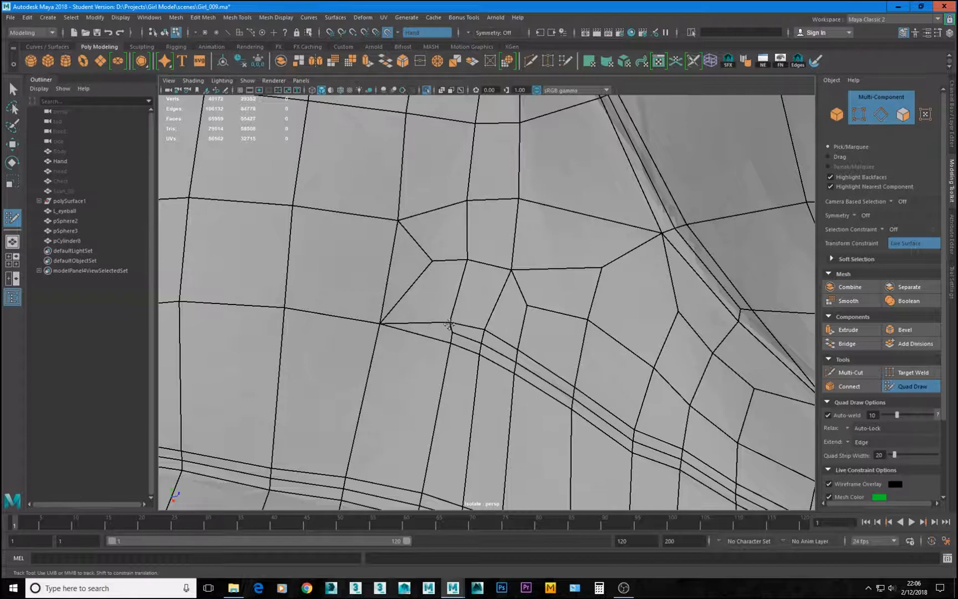
# Step: Delete the uneven patch of faces between the middle palm crease and the thumb crease, including the small faces bordering the thumb crease
pyautogui.scroll(-4, 453, 322)
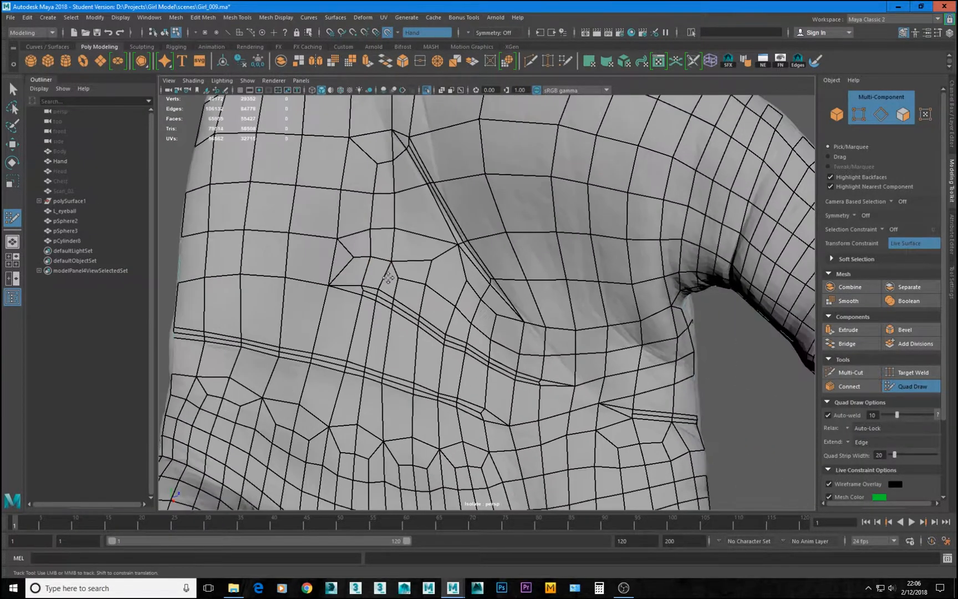
pyautogui.scroll(5, 389, 277)
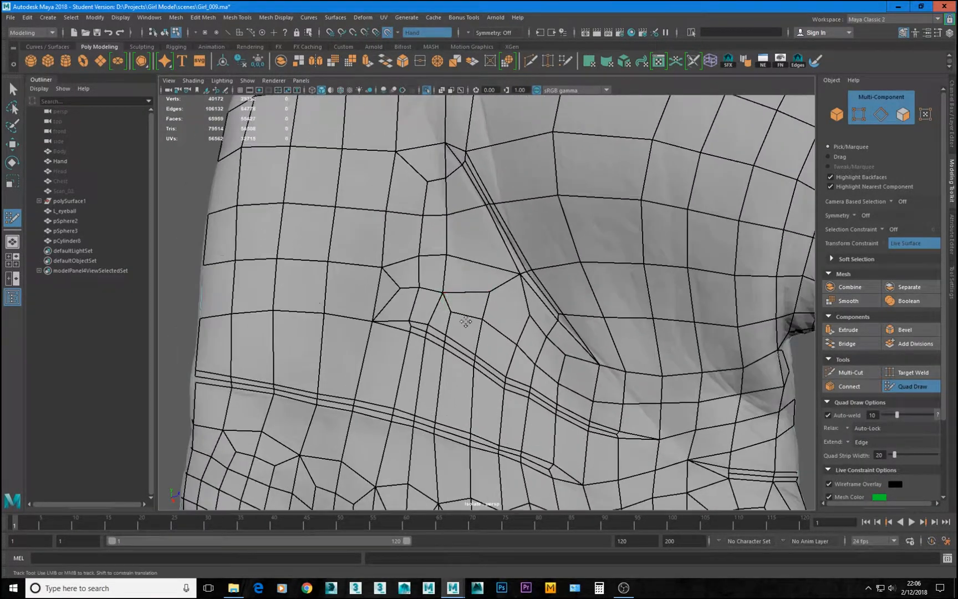
pyautogui.moveTo(466, 321)
pyautogui.keyDown('alt'); pyautogui.mouseDown()
pyautogui.moveTo(456, 297)
pyautogui.moveTo(496, 336)
pyautogui.moveTo(469, 274)
pyautogui.mouseUp(); pyautogui.keyUp('alt')
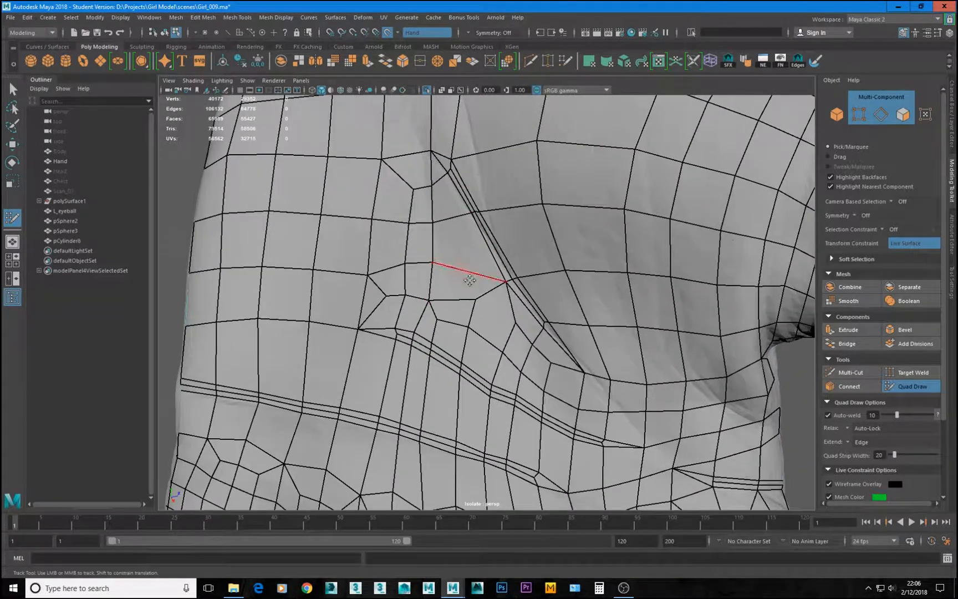
pyautogui.scroll(3, 527, 319)
pyautogui.keyDown('alt'); pyautogui.moveTo(511, 317); pyautogui.dragTo(524, 331, button='middle'); pyautogui.keyUp('alt')
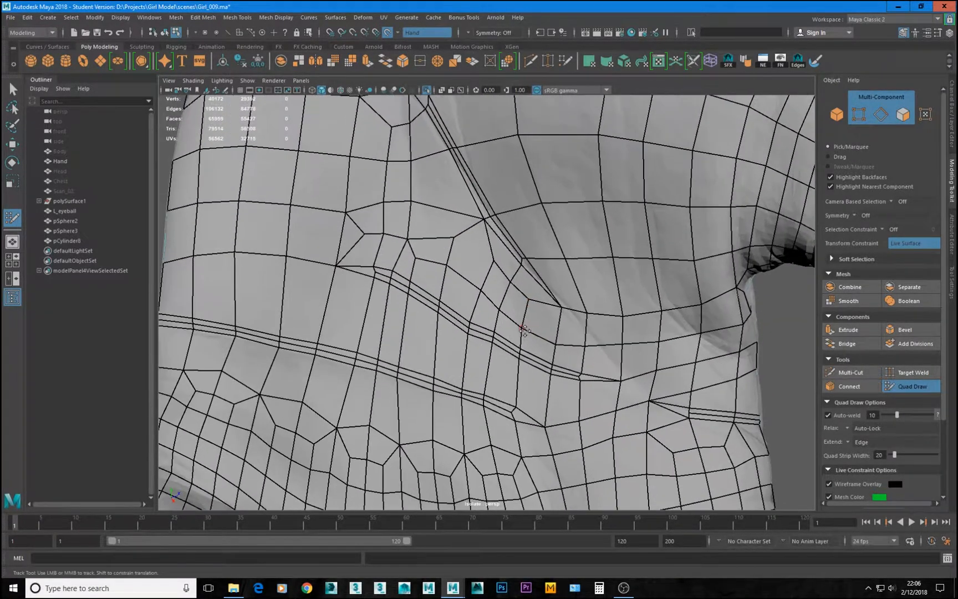
pyautogui.scroll(1, 411, 257)
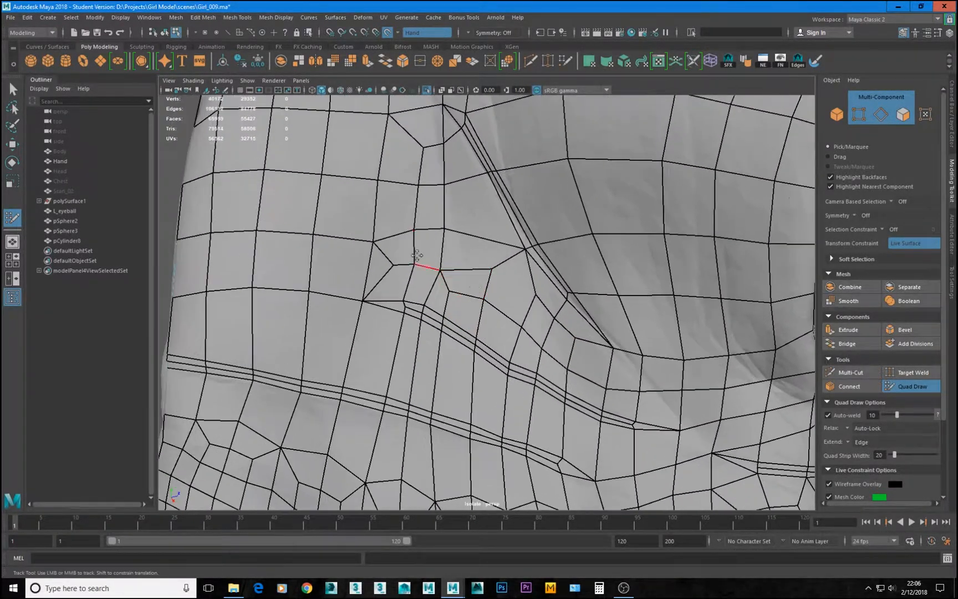
pyautogui.scroll(1, 426, 266)
pyautogui.keyDown('ctrl'); pyautogui.keyDown('shift'); pyautogui.click(420, 281); pyautogui.keyUp('shift'); pyautogui.keyUp('ctrl')
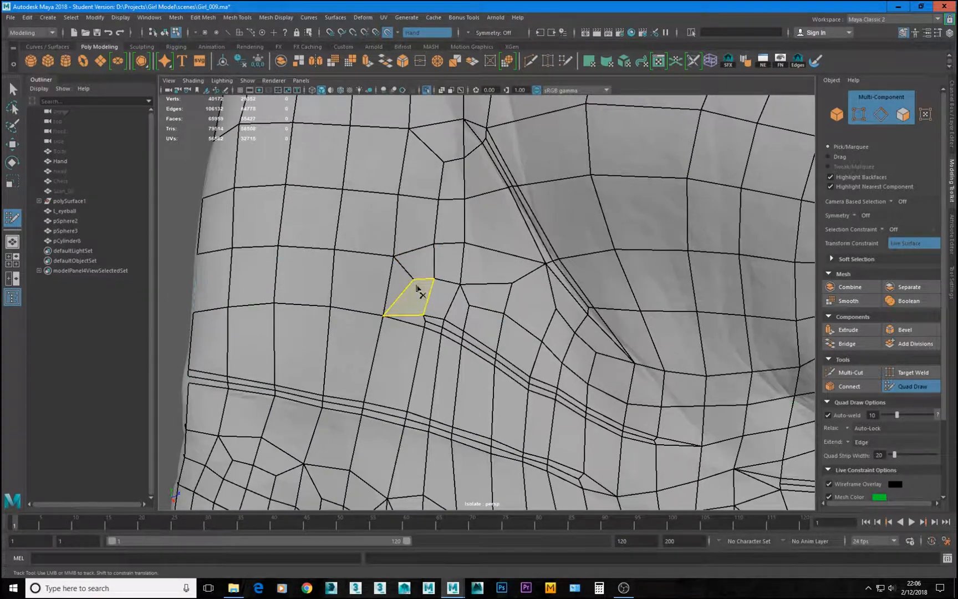
pyautogui.moveTo(398, 283)
pyautogui.mouseDown()
pyautogui.moveTo(427, 265)
pyautogui.moveTo(503, 269)
pyautogui.moveTo(585, 352)
pyautogui.moveTo(569, 374)
pyautogui.moveTo(532, 363)
pyautogui.moveTo(487, 317)
pyautogui.moveTo(452, 303)
pyautogui.mouseUp()
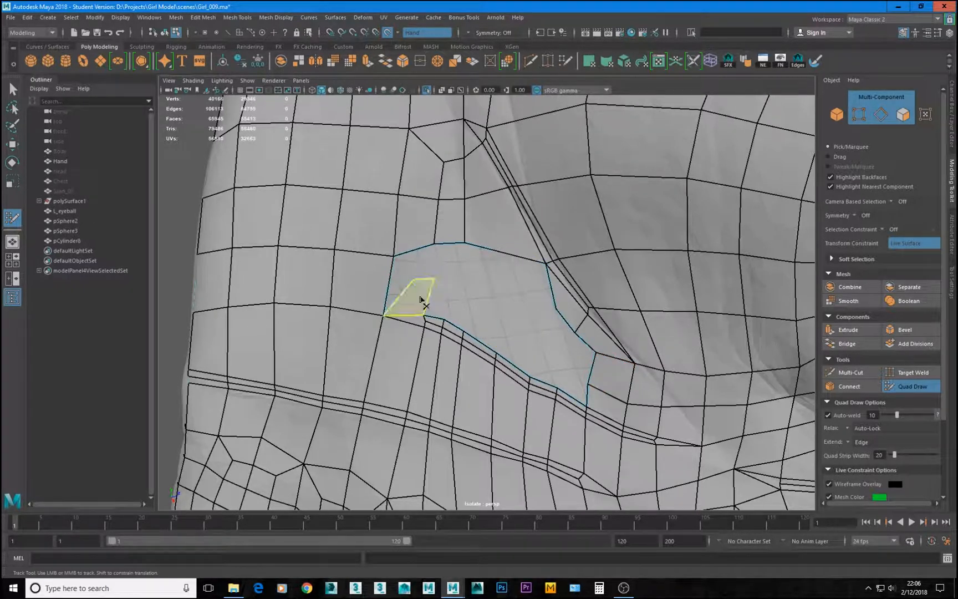
pyautogui.keyDown('ctrl'); pyautogui.keyDown('shift'); pyautogui.click(423, 300); pyautogui.keyUp('shift'); pyautogui.keyUp('ctrl')
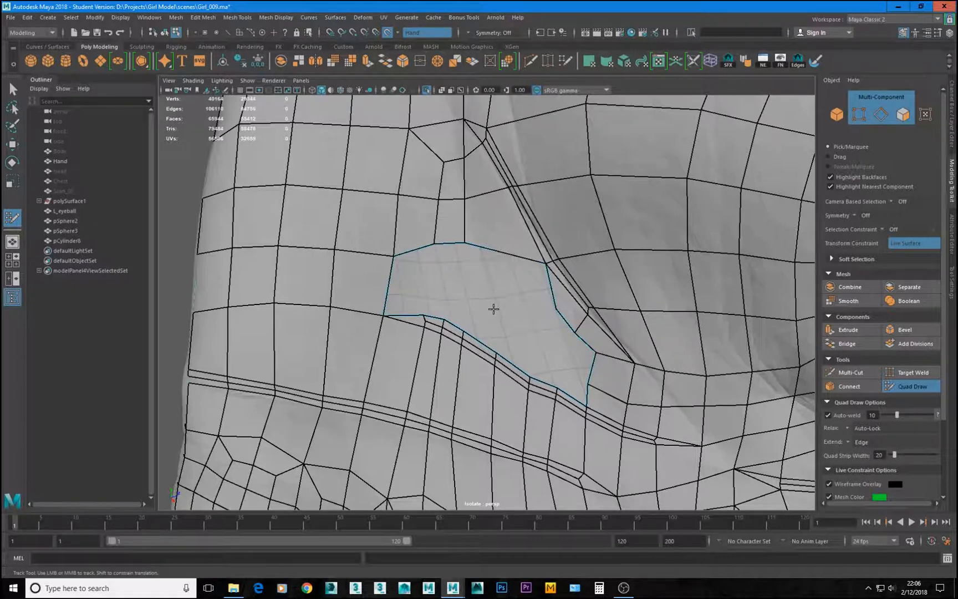
pyautogui.keyDown('alt'); pyautogui.moveTo(561, 351); pyautogui.dragTo(490, 337, button='middle'); pyautogui.keyUp('alt')
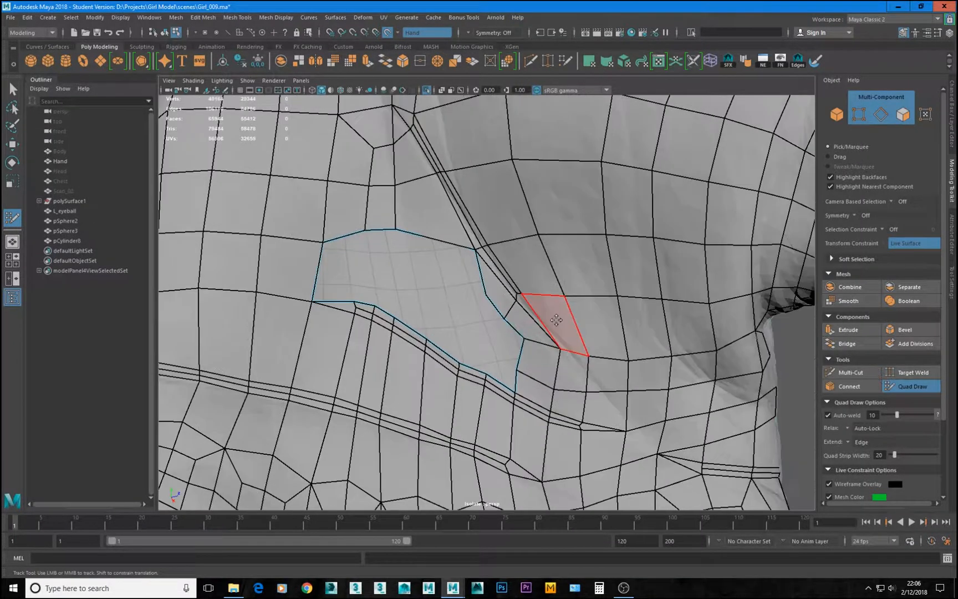
pyautogui.keyDown('ctrl'); pyautogui.keyDown('shift'); pyautogui.click(513, 309); pyautogui.keyUp('shift'); pyautogui.keyUp('ctrl')
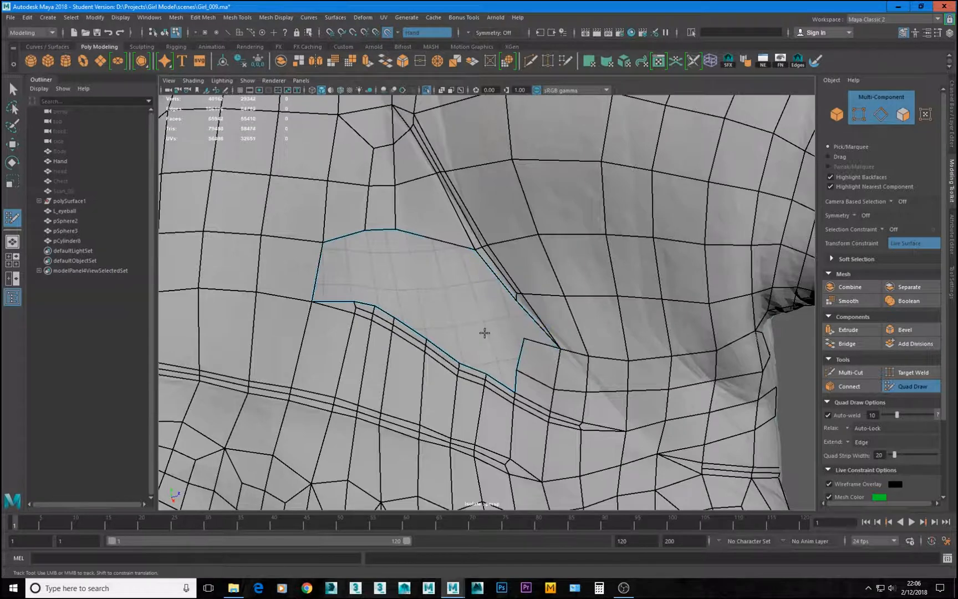
# Step: Weld the hole's loose corner vertex onto the thumb crease and even out the vertices between the crease ends and the thumb web
pyautogui.moveTo(525, 338); pyautogui.dragTo(516, 296)
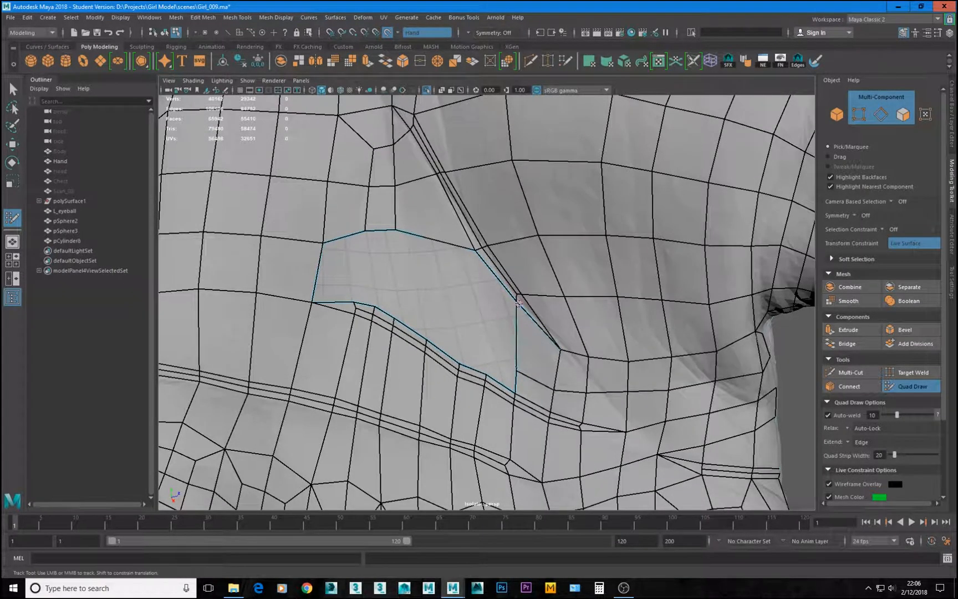
pyautogui.moveTo(545, 379); pyautogui.dragTo(548, 366)
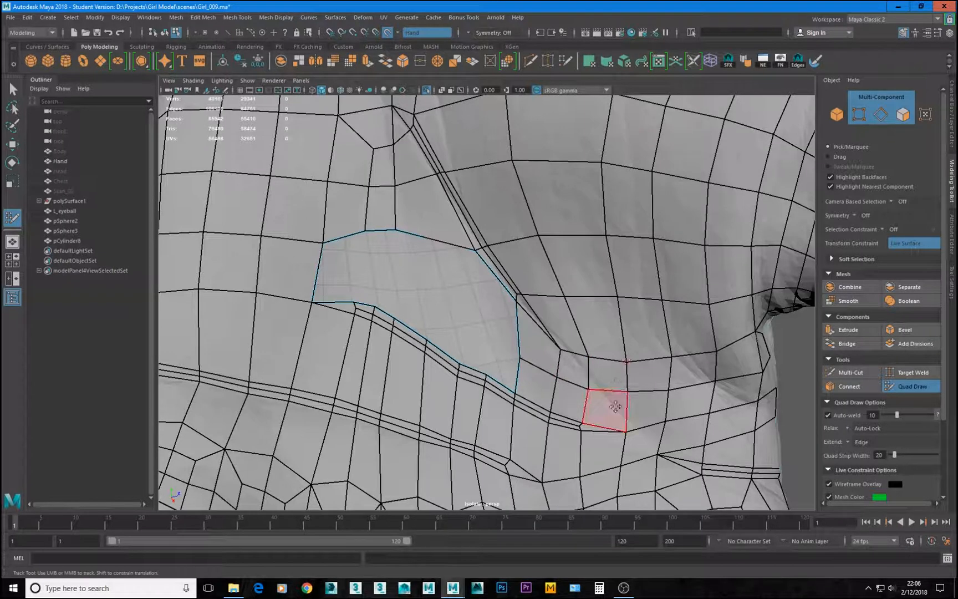
pyautogui.moveTo(673, 358); pyautogui.dragTo(717, 383)
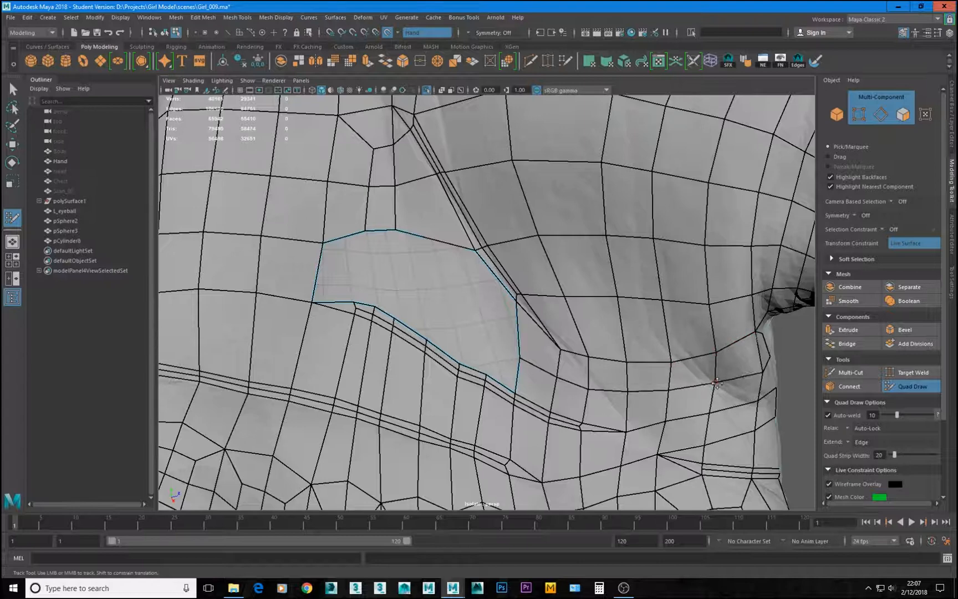
pyautogui.moveTo(684, 421); pyautogui.dragTo(681, 428)
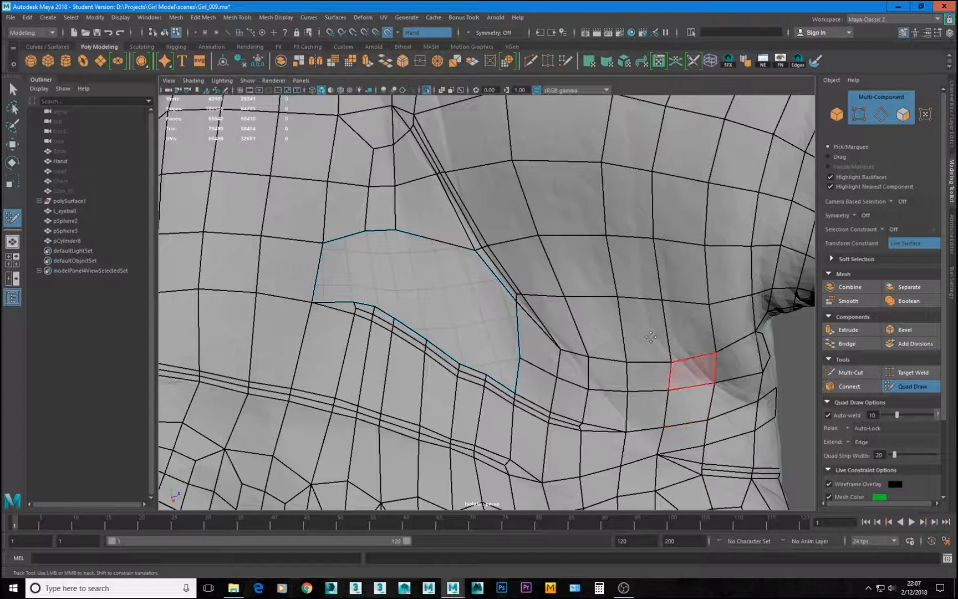
pyautogui.moveTo(685, 389); pyautogui.dragTo(631, 395)
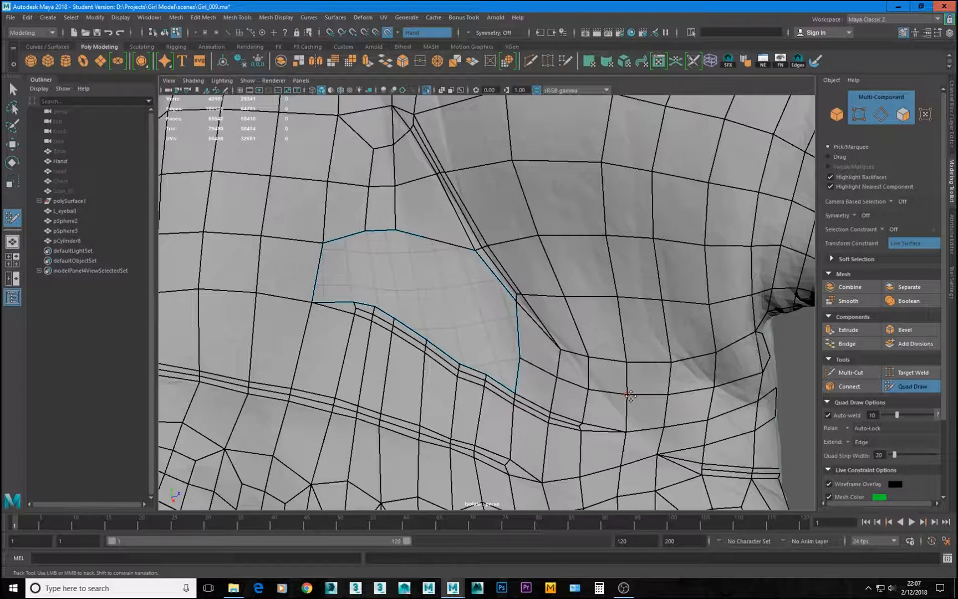
pyautogui.moveTo(520, 357); pyautogui.dragTo(520, 342)
# Step: Extend the hole's thumb-side border into a new strip of quads joined to the thumb crease and even out the adjoining vertices
pyautogui.keyDown('alt'); pyautogui.moveTo(413, 263); pyautogui.dragTo(423, 266, button='middle'); pyautogui.keyUp('alt')
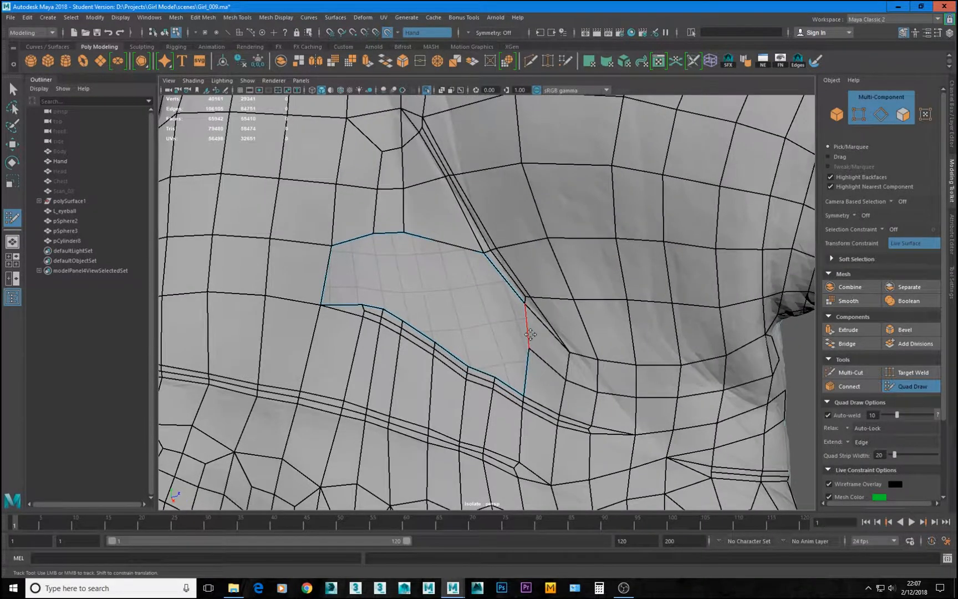
pyautogui.moveTo(533, 333)
pyautogui.mouseDown()
pyautogui.moveTo(503, 321)
pyautogui.moveTo(486, 255)
pyautogui.mouseUp()
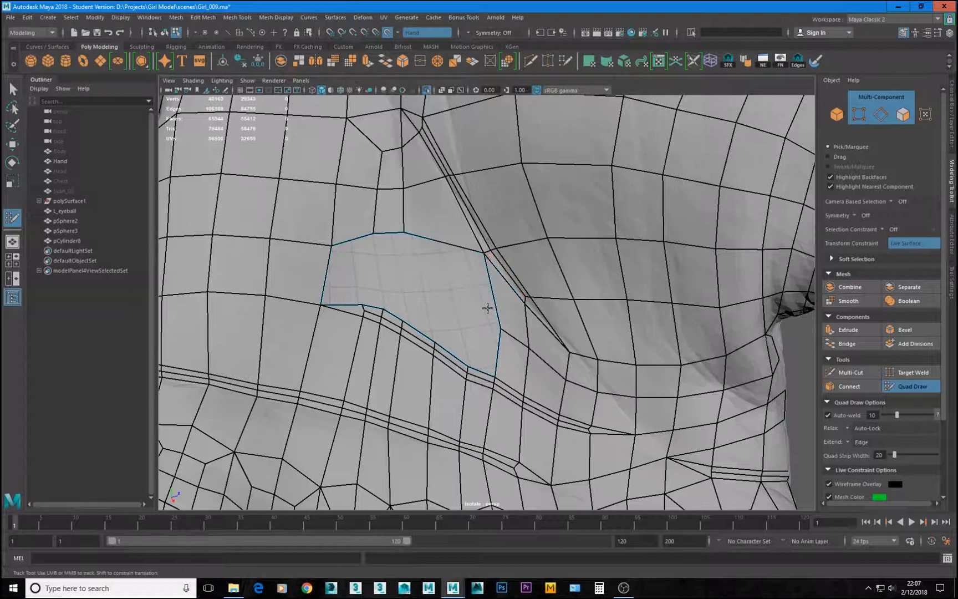
pyautogui.moveTo(507, 327); pyautogui.dragTo(526, 344)
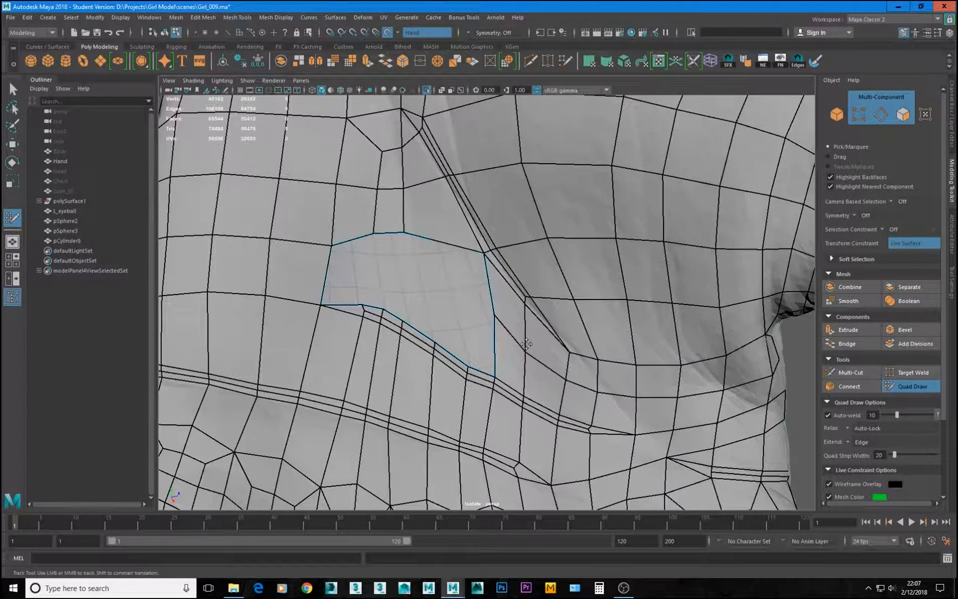
pyautogui.moveTo(567, 380); pyautogui.dragTo(564, 345)
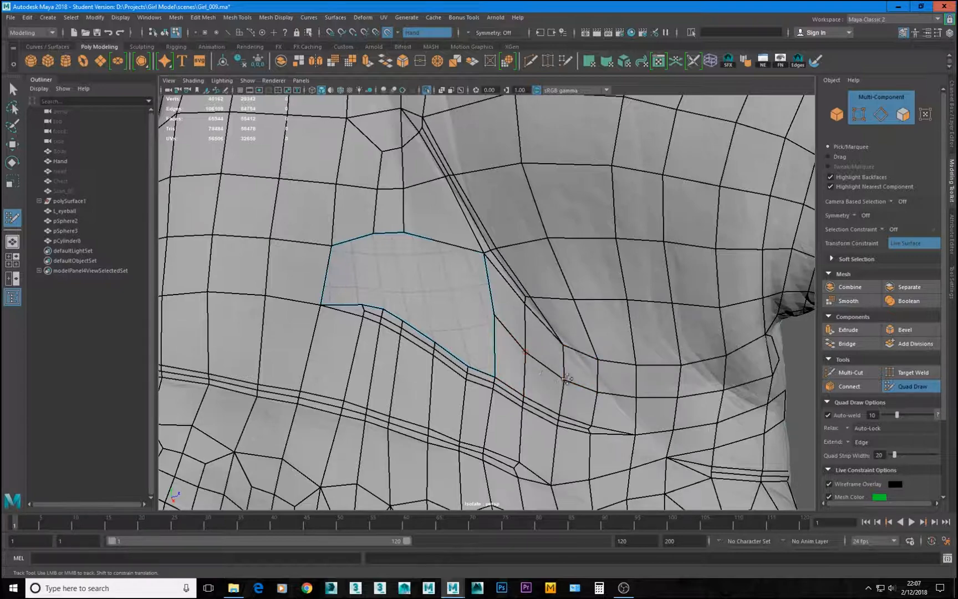
# Step: Shift the lengthwise edge's vertices on and above the hole's wrist-side border toward the thumb crease
pyautogui.keyDown('alt'); pyautogui.moveTo(499, 316); pyautogui.dragTo(542, 357, button='middle'); pyautogui.keyUp('alt')
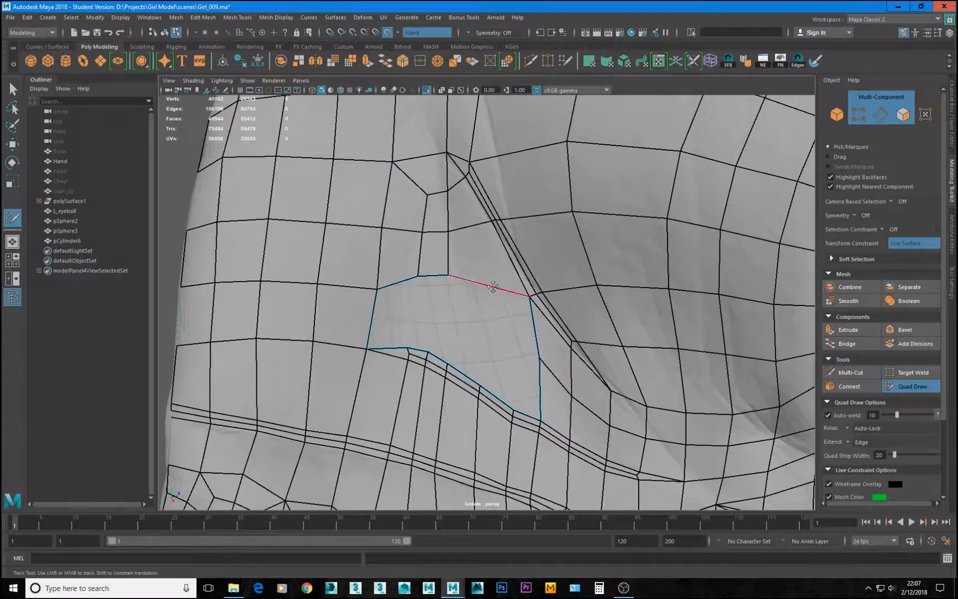
pyautogui.moveTo(446, 235)
pyautogui.keyDown('alt'); pyautogui.mouseDown(button='middle')
pyautogui.moveTo(513, 402)
pyautogui.moveTo(524, 309)
pyautogui.mouseUp(button='middle'); pyautogui.keyUp('alt')
pyautogui.moveTo(506, 374); pyautogui.dragTo(545, 386)
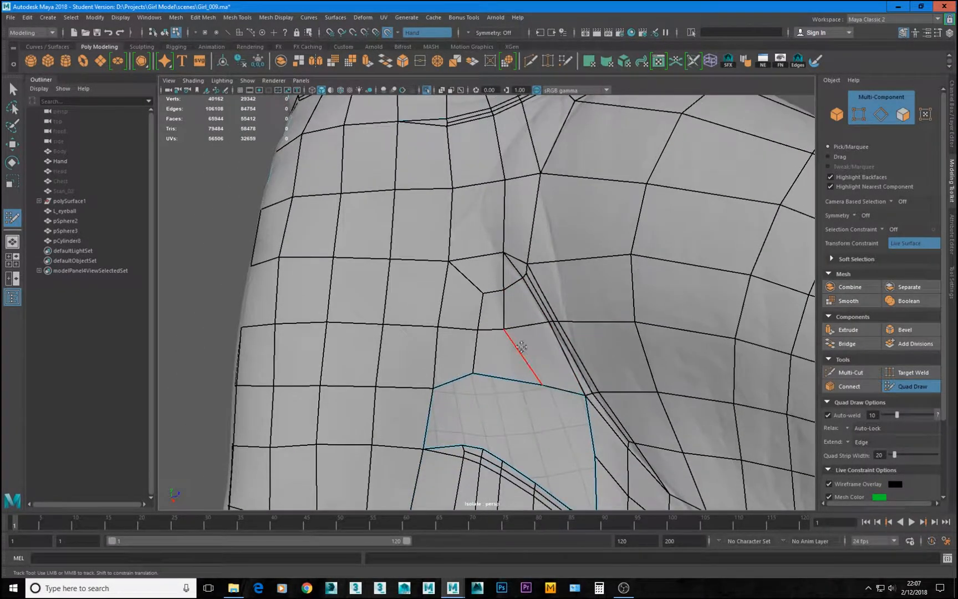
pyautogui.moveTo(506, 330); pyautogui.dragTo(525, 330)
# Step: Extend a quad from the border edge at the middle crease's little-finger tip up to the hole's wrist-side border
pyautogui.keyDown('alt'); pyautogui.moveTo(528, 366); pyautogui.dragTo(518, 327, button='middle'); pyautogui.keyUp('alt')
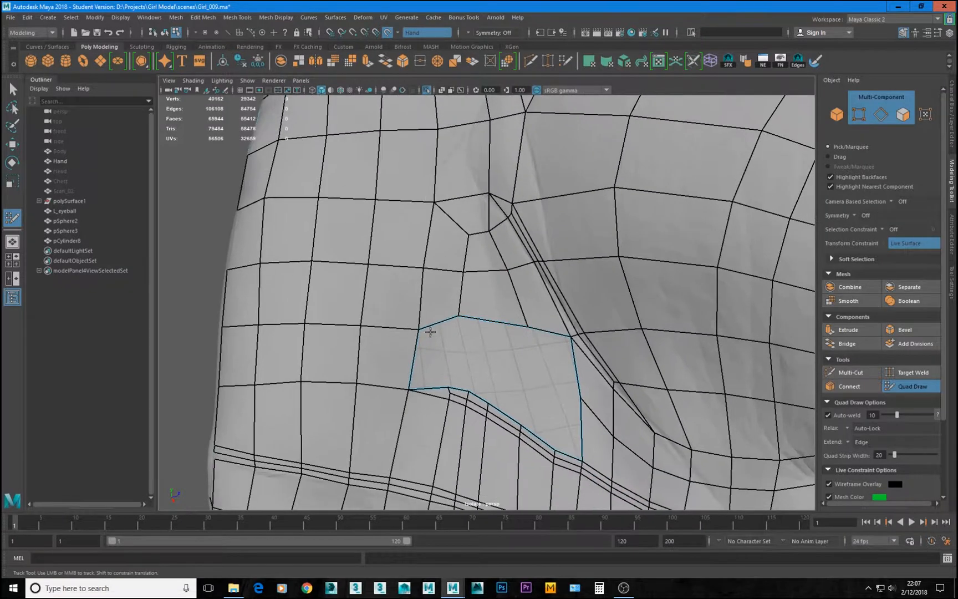
pyautogui.keyDown('alt'); pyautogui.moveTo(561, 372); pyautogui.dragTo(561, 277, button='middle'); pyautogui.keyUp('alt')
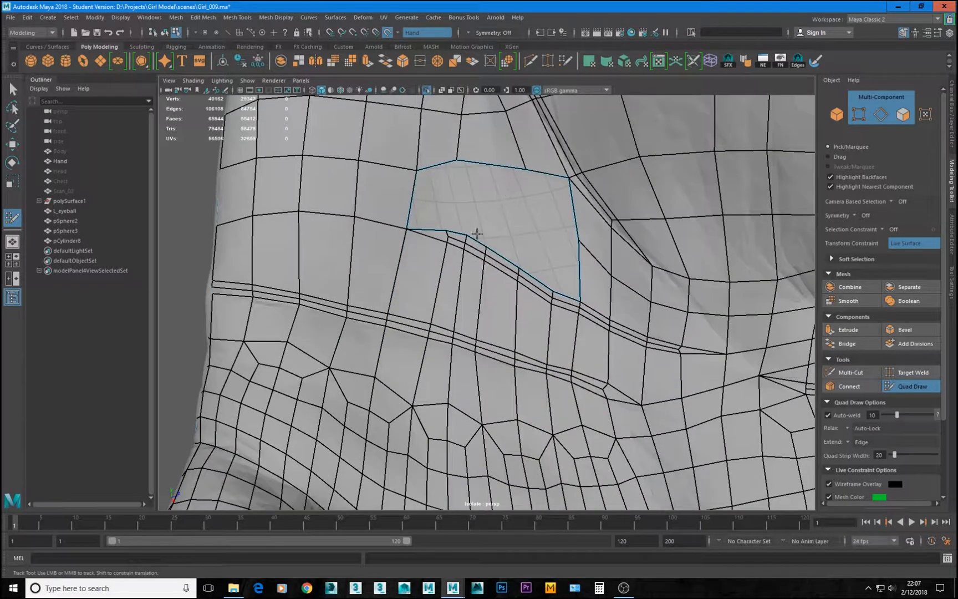
pyautogui.keyDown('alt'); pyautogui.moveTo(476, 218); pyautogui.dragTo(471, 214, button='middle'); pyautogui.keyUp('alt')
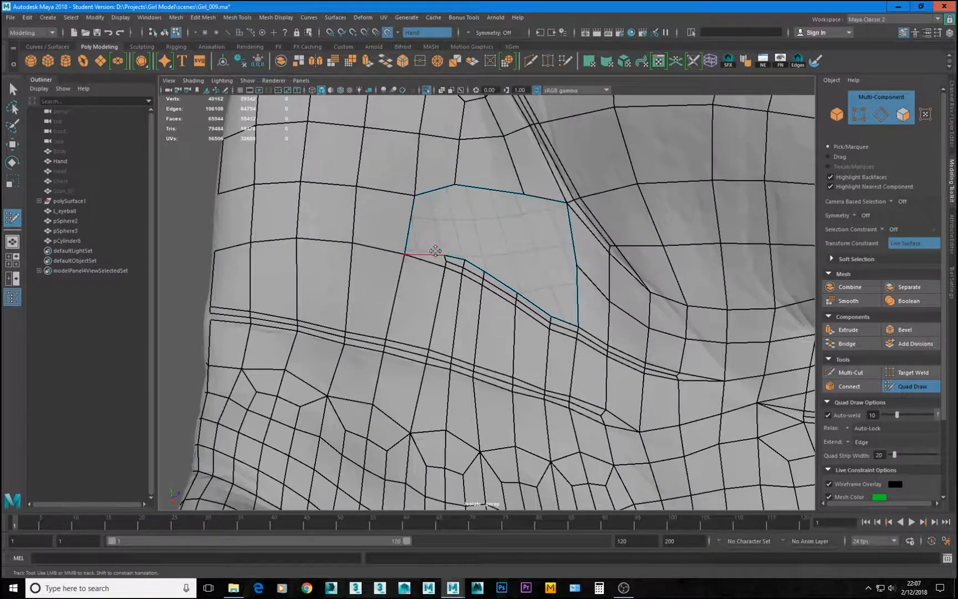
pyautogui.moveTo(436, 253); pyautogui.dragTo(446, 190)
pyautogui.scroll(-3, 910, 477)
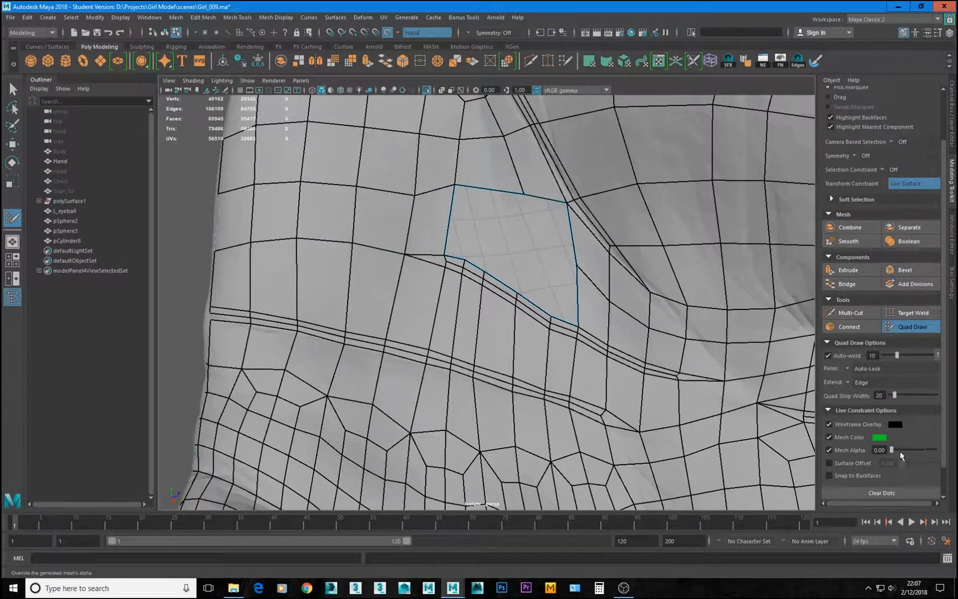
# Step: Set the Quad Draw live constraint's mesh alpha to 0.75 to shade the retopology mesh green
pyautogui.moveTo(894, 453); pyautogui.dragTo(917, 451)
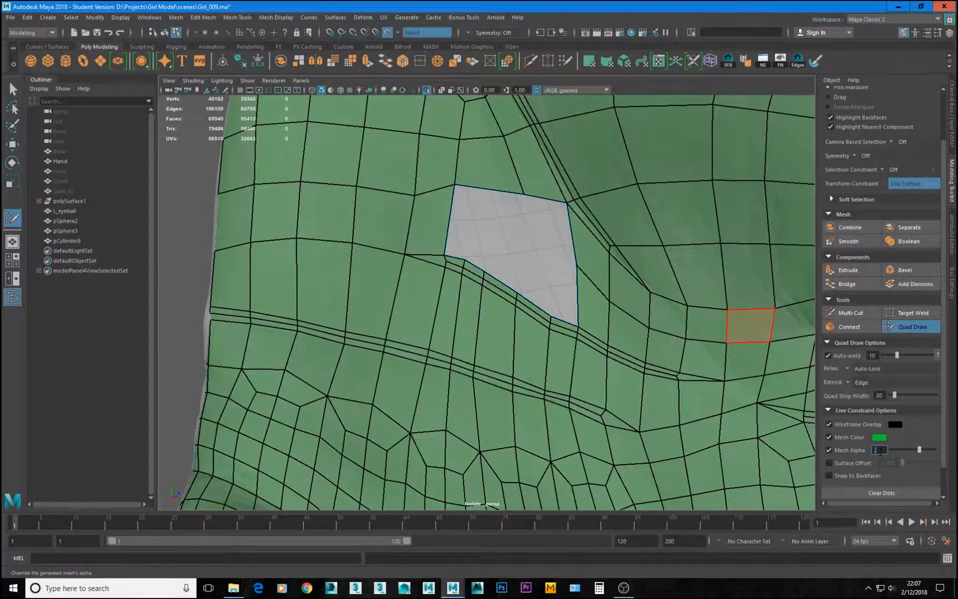
pyautogui.write('0.75')
pyautogui.press('Return')
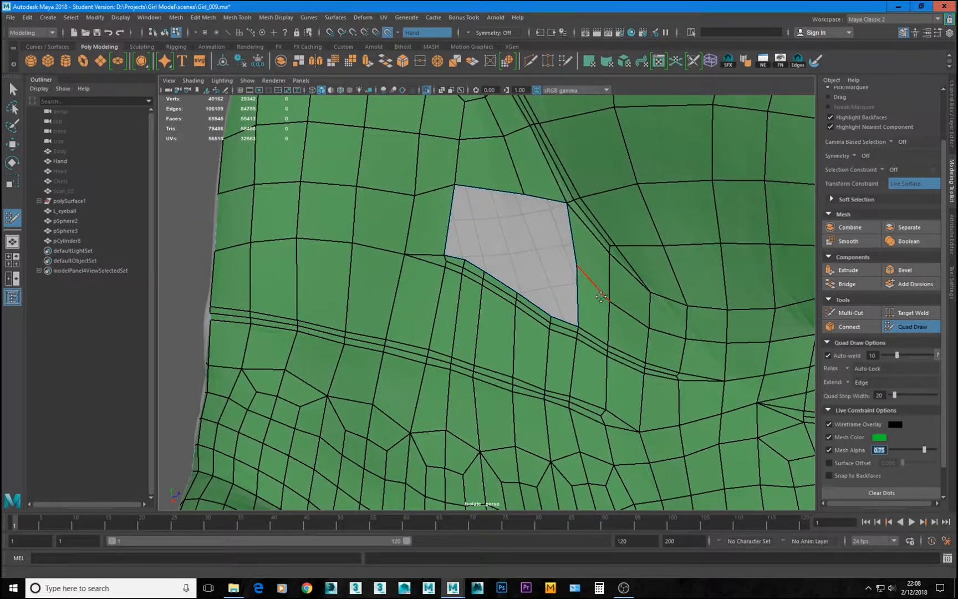
# Step: Even out the vertices on the palm hole's wrist-side border and shift the adjoining lengthwise edge toward the little finger
pyautogui.keyDown('alt'); pyautogui.moveTo(588, 255); pyautogui.dragTo(536, 274, button='middle'); pyautogui.keyUp('alt')
pyautogui.moveTo(447, 229); pyautogui.dragTo(442, 247)
pyautogui.moveTo(516, 240); pyautogui.dragTo(500, 252)
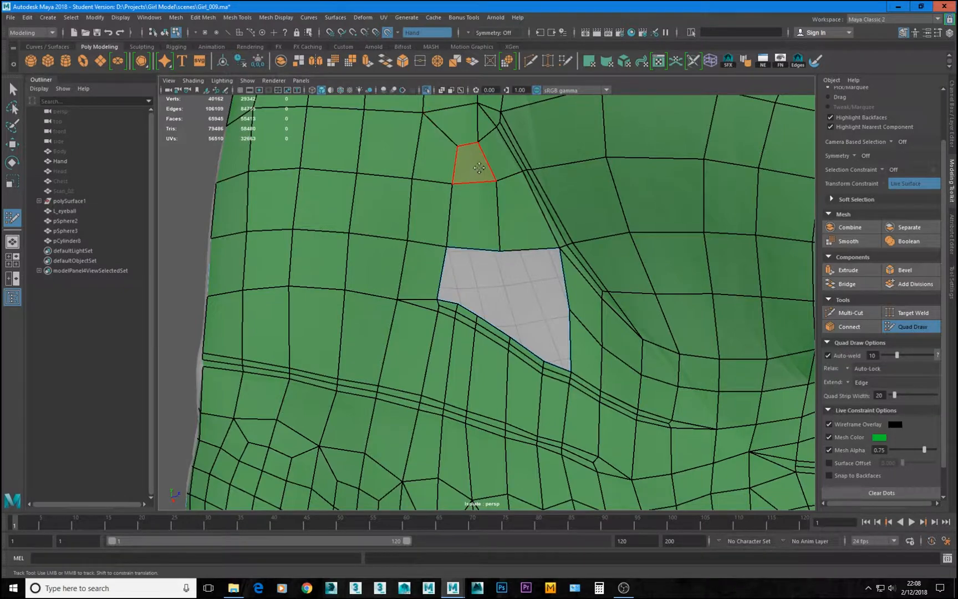
pyautogui.moveTo(498, 219); pyautogui.dragTo(485, 218)
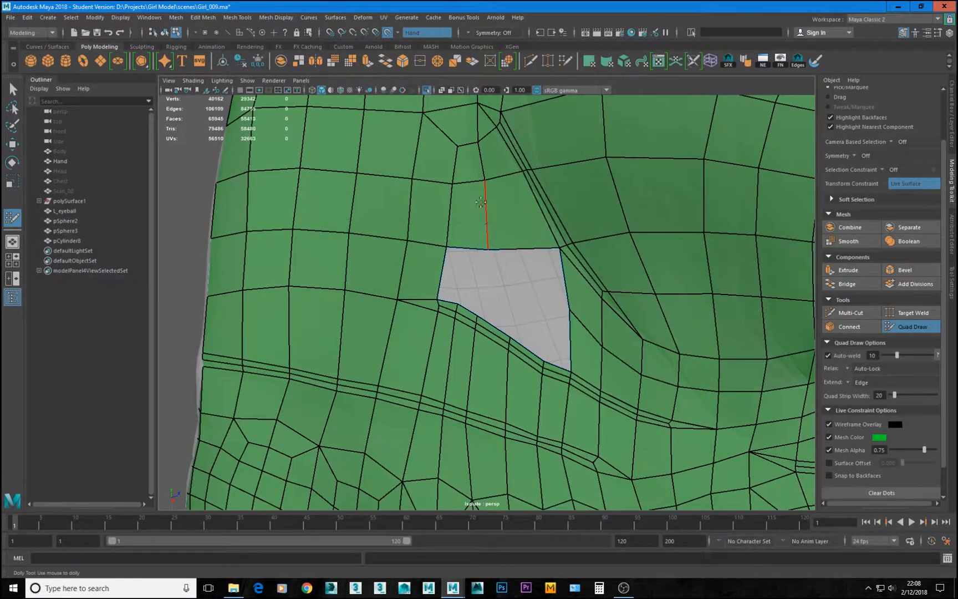
# Step: Fill the square hole just below the wrist crease with a quad
pyautogui.moveTo(492, 172)
pyautogui.keyDown('alt'); pyautogui.mouseDown(button='middle')
pyautogui.moveTo(520, 300)
pyautogui.moveTo(566, 317)
pyautogui.mouseUp(button='middle'); pyautogui.keyUp('alt')
pyautogui.keyDown('alt'); pyautogui.moveTo(521, 197); pyautogui.dragTo(550, 309, button='middle'); pyautogui.keyUp('alt')
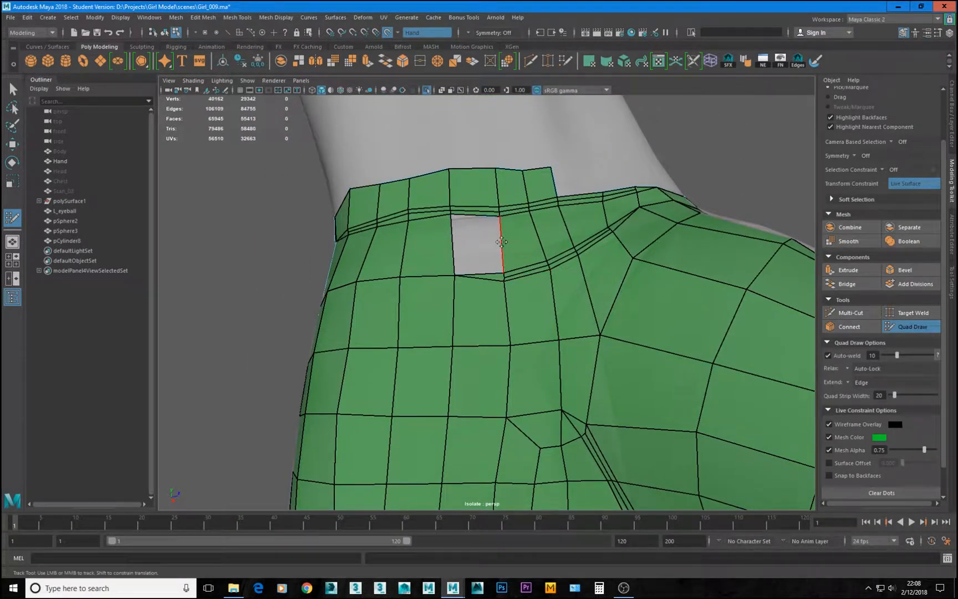
pyautogui.keyDown('shift'); pyautogui.click(484, 236); pyautogui.keyUp('shift')
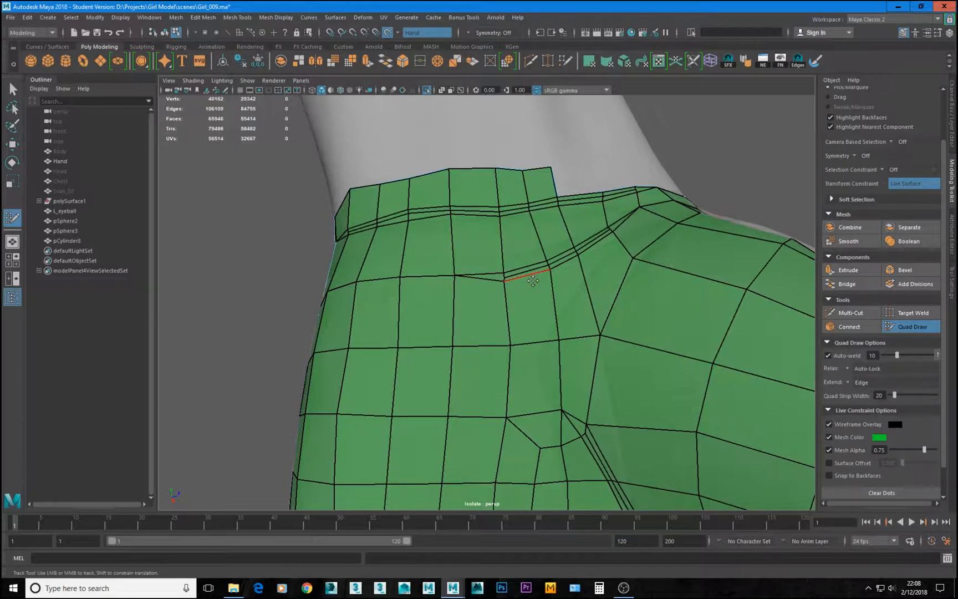
# Step: Shift the lengthwise edge's vertices on the middle crease and the crease below it toward the thumb
pyautogui.keyDown('alt'); pyautogui.moveTo(533, 357); pyautogui.dragTo(535, 247); pyautogui.keyUp('alt')
pyautogui.keyDown('alt'); pyautogui.moveTo(571, 348); pyautogui.dragTo(545, 251, button='middle'); pyautogui.keyUp('alt')
pyautogui.keyDown('alt'); pyautogui.moveTo(545, 250); pyautogui.dragTo(623, 300, button='right'); pyautogui.keyUp('alt')
pyautogui.keyDown('alt'); pyautogui.moveTo(644, 336); pyautogui.dragTo(622, 338, button='middle'); pyautogui.keyUp('alt')
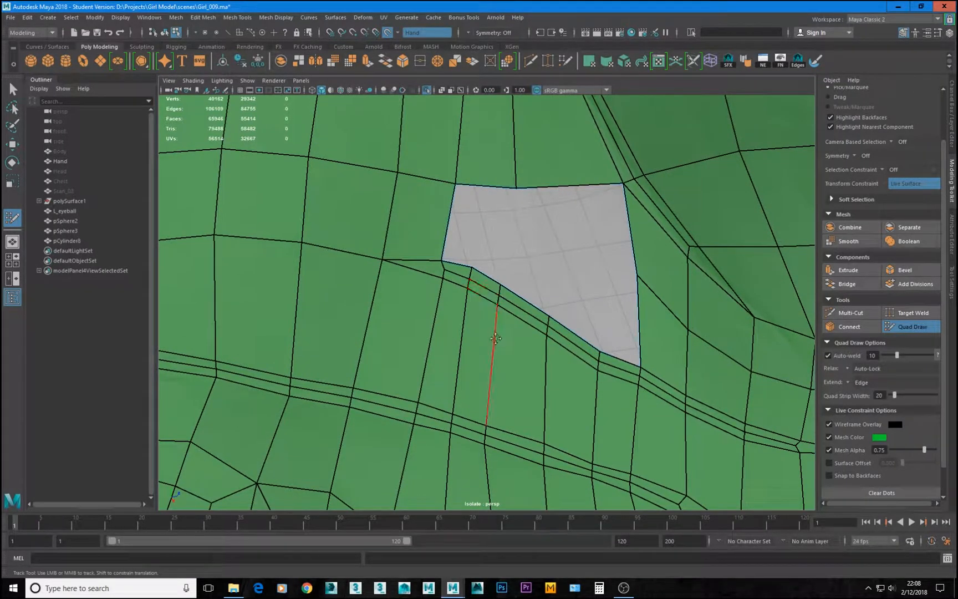
pyautogui.moveTo(499, 291); pyautogui.dragTo(505, 308)
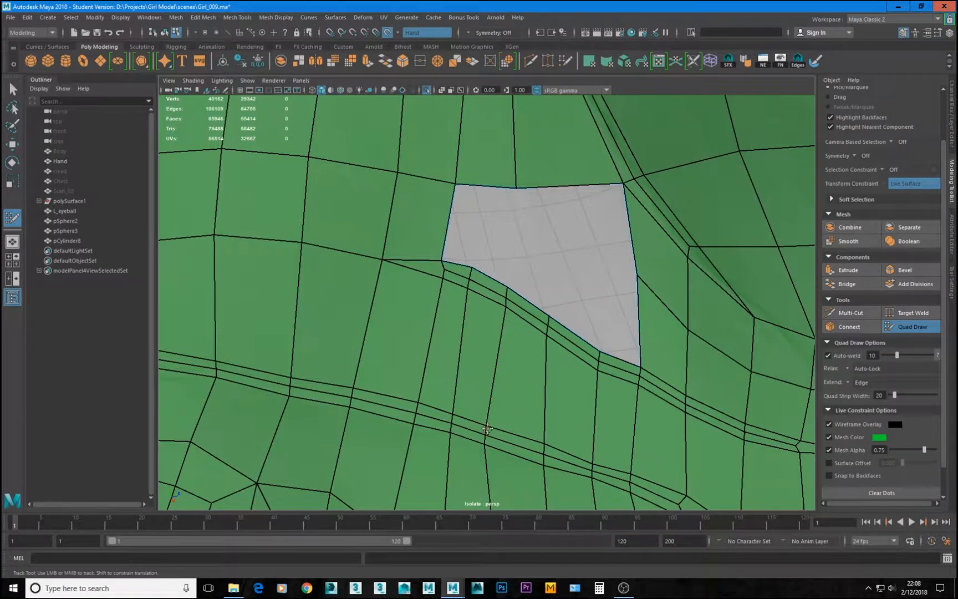
pyautogui.moveTo(487, 429); pyautogui.dragTo(499, 448)
# Step: Insert an edge loop from the thumb crease's wrist-side end down to the palm hole's wrist-side border
pyautogui.keyDown('alt'); pyautogui.moveTo(506, 408); pyautogui.dragTo(472, 450, button='middle'); pyautogui.keyUp('alt')
pyautogui.keyDown('alt'); pyautogui.moveTo(473, 450); pyautogui.dragTo(511, 278, button='right'); pyautogui.keyUp('alt')
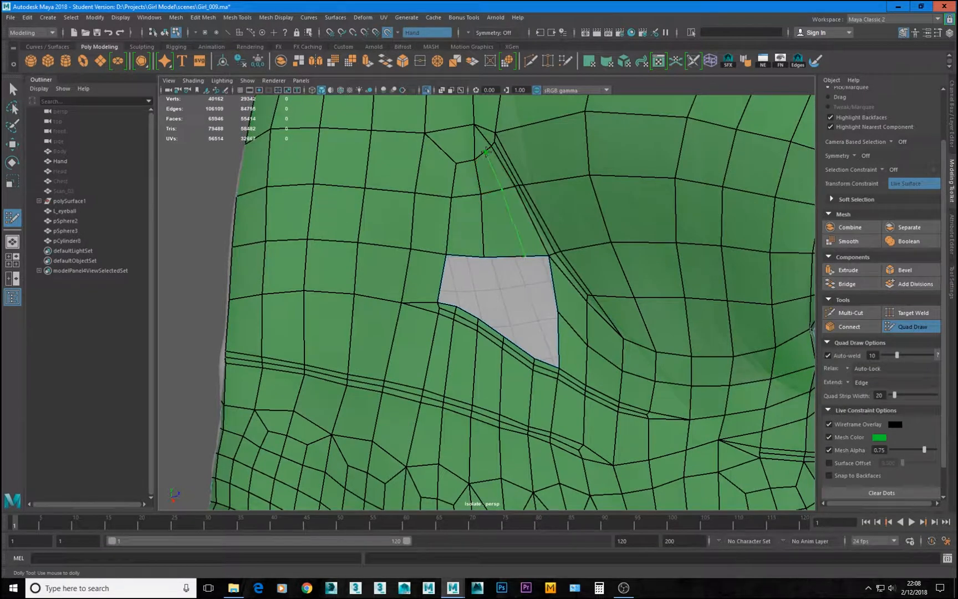
pyautogui.keyDown('ctrl'); pyautogui.click(485, 153); pyautogui.keyUp('ctrl')
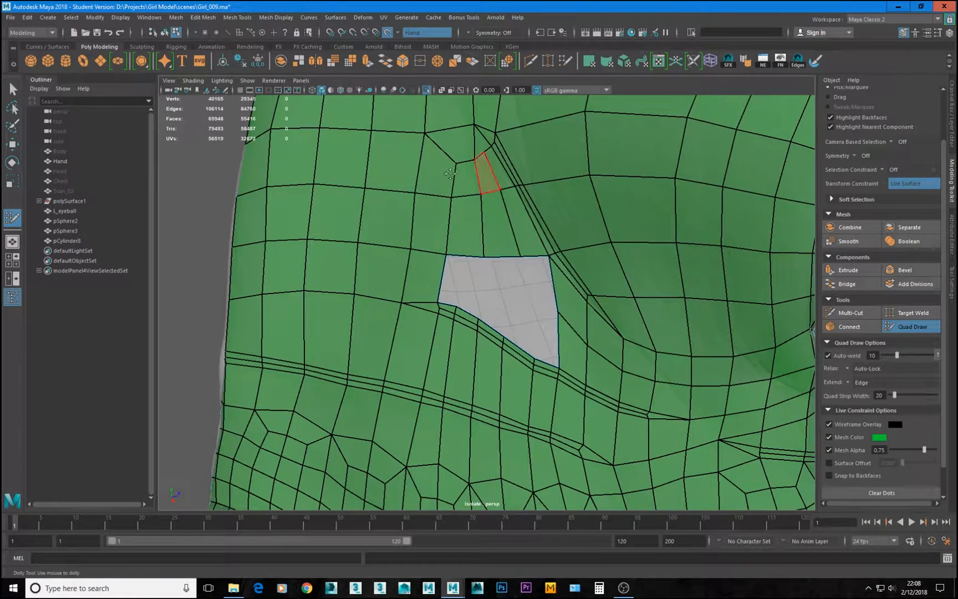
# Step: Shift the neighbouring lengthwise edge's vertex, one row below the thumb crease's wrist-side end, toward the little finger
pyautogui.keyDown('alt'); pyautogui.moveTo(491, 175); pyautogui.dragTo(488, 194); pyautogui.keyUp('alt')
pyautogui.keyDown('alt'); pyautogui.moveTo(488, 194); pyautogui.dragTo(506, 209, button='right'); pyautogui.keyUp('alt')
pyautogui.keyDown('alt'); pyautogui.moveTo(506, 209); pyautogui.dragTo(544, 289, button='middle'); pyautogui.keyUp('alt')
pyautogui.moveTo(536, 266)
pyautogui.mouseDown()
pyautogui.moveTo(544, 283)
pyautogui.moveTo(522, 285)
pyautogui.mouseUp()
pyautogui.hotkey('ctrl', 'z')
pyautogui.moveTo(530, 331); pyautogui.dragTo(521, 333)
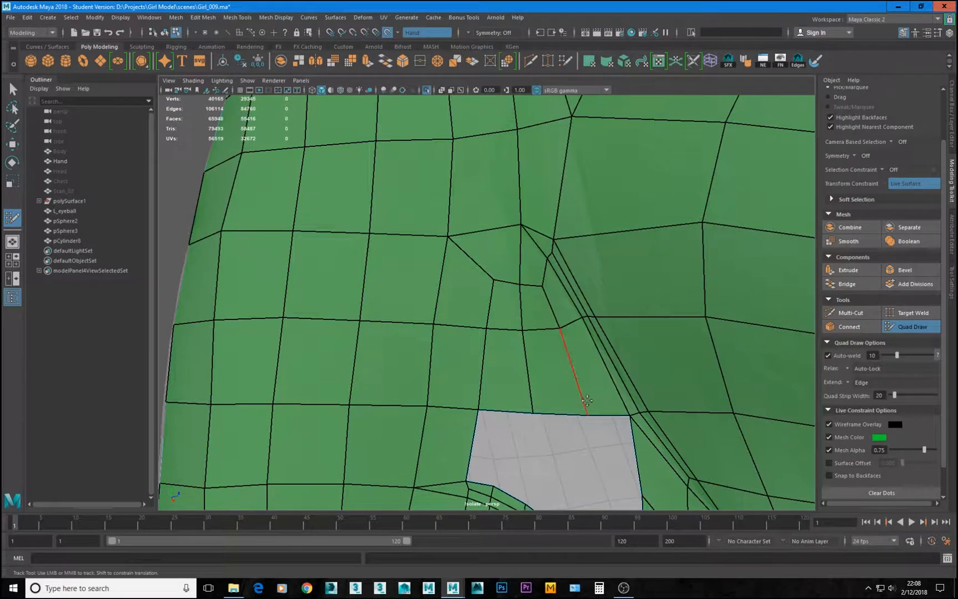
# Step: Extend the palm hole's thumb-side border into a strip of quads and weld its corner to the wrist-side border
pyautogui.keyDown('alt'); pyautogui.moveTo(589, 401); pyautogui.dragTo(568, 291, button='middle'); pyautogui.keyUp('alt')
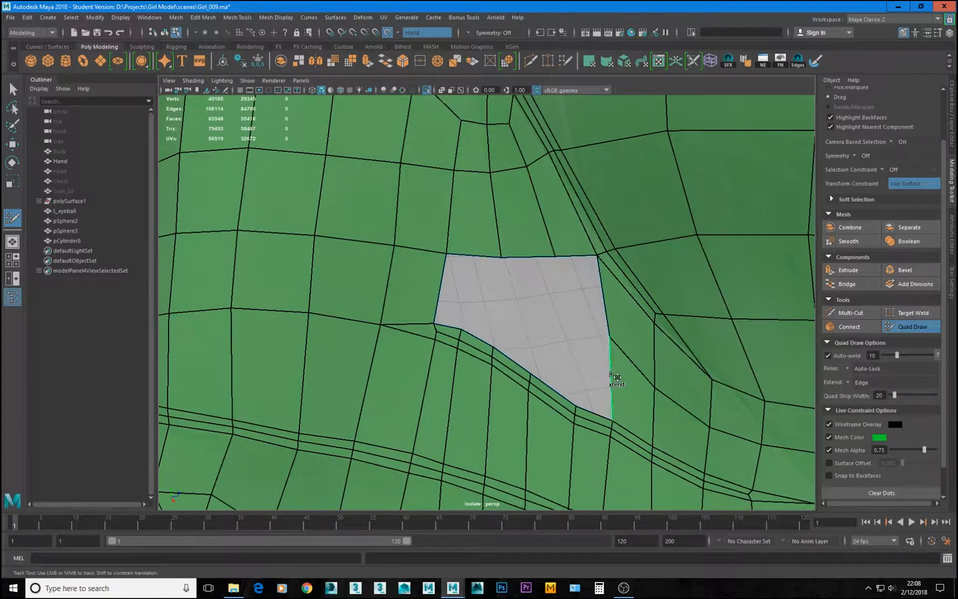
pyautogui.moveTo(613, 377); pyautogui.dragTo(575, 358, button='middle')
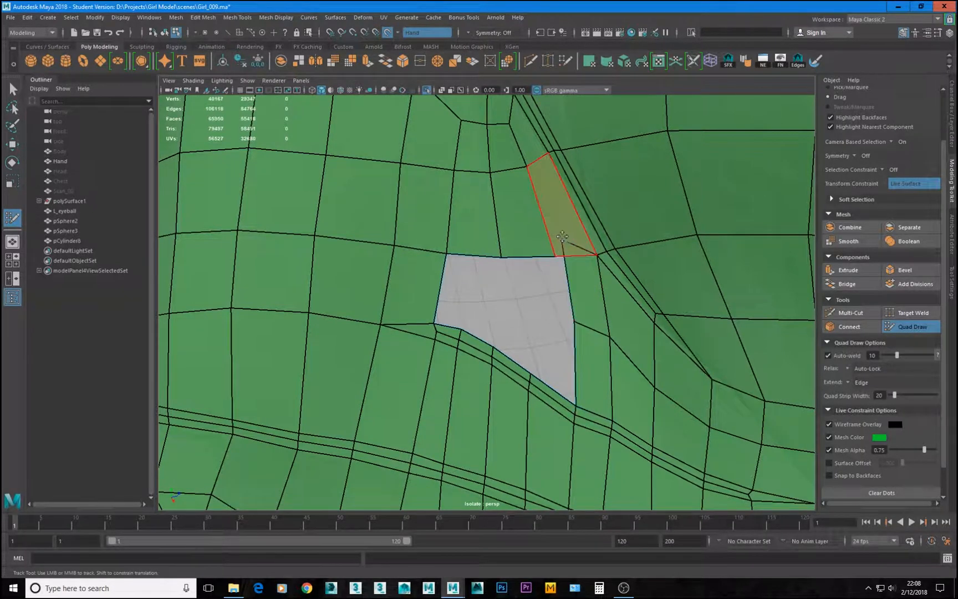
pyautogui.moveTo(567, 265)
pyautogui.mouseDown()
pyautogui.moveTo(572, 279)
pyautogui.moveTo(563, 280)
pyautogui.mouseUp()
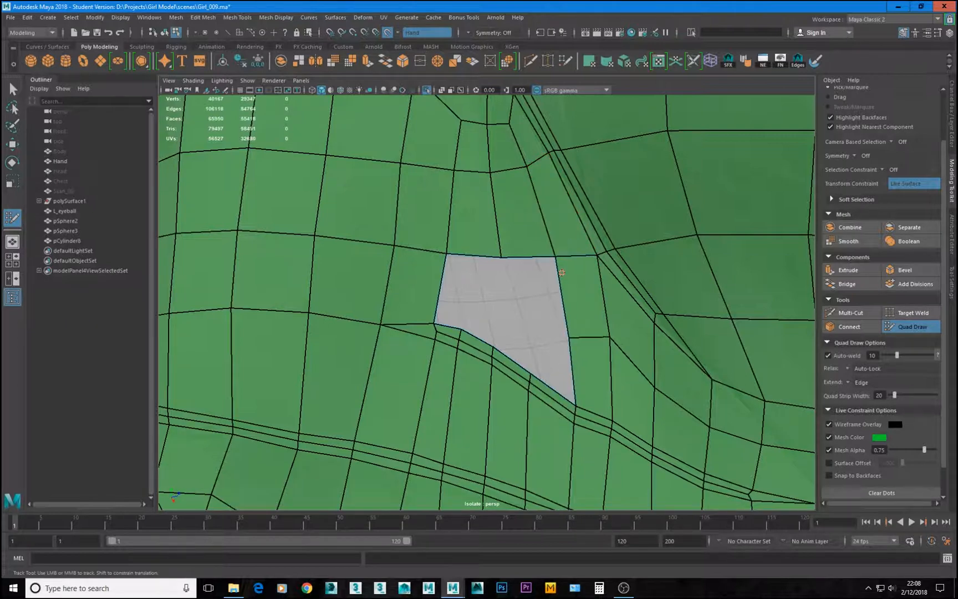
pyautogui.moveTo(569, 338)
pyautogui.mouseDown()
pyautogui.moveTo(612, 340)
pyautogui.moveTo(571, 324)
pyautogui.mouseUp()
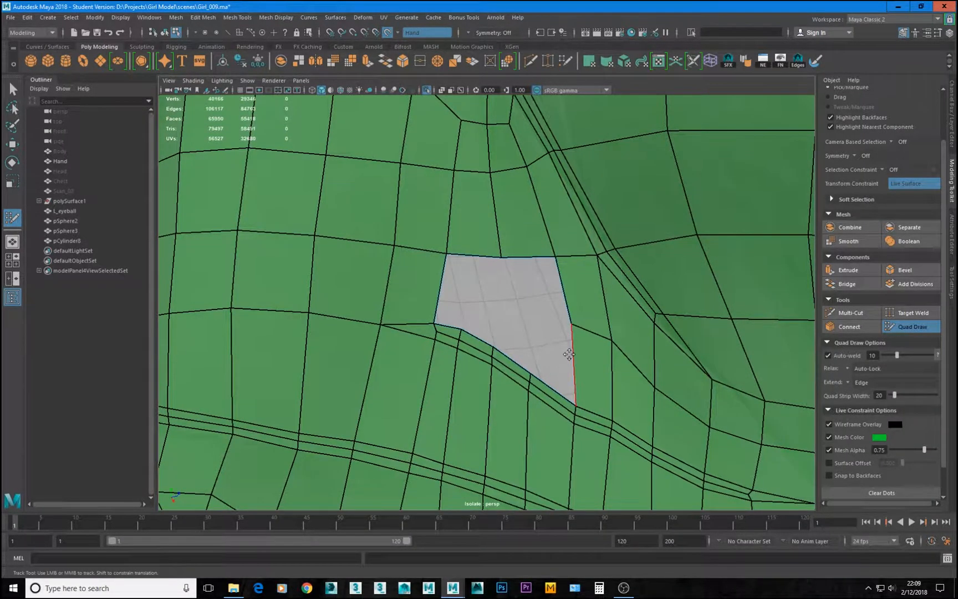
# Step: Extend a second strip of quads into the palm hole, weld its wrist-side corner to the next border vertex and even out its middle vertex
pyautogui.moveTo(574, 340)
pyautogui.mouseDown(button='middle')
pyautogui.moveTo(544, 333)
pyautogui.moveTo(522, 312)
pyautogui.moveTo(548, 331)
pyautogui.moveTo(531, 310)
pyautogui.mouseUp(button='middle')
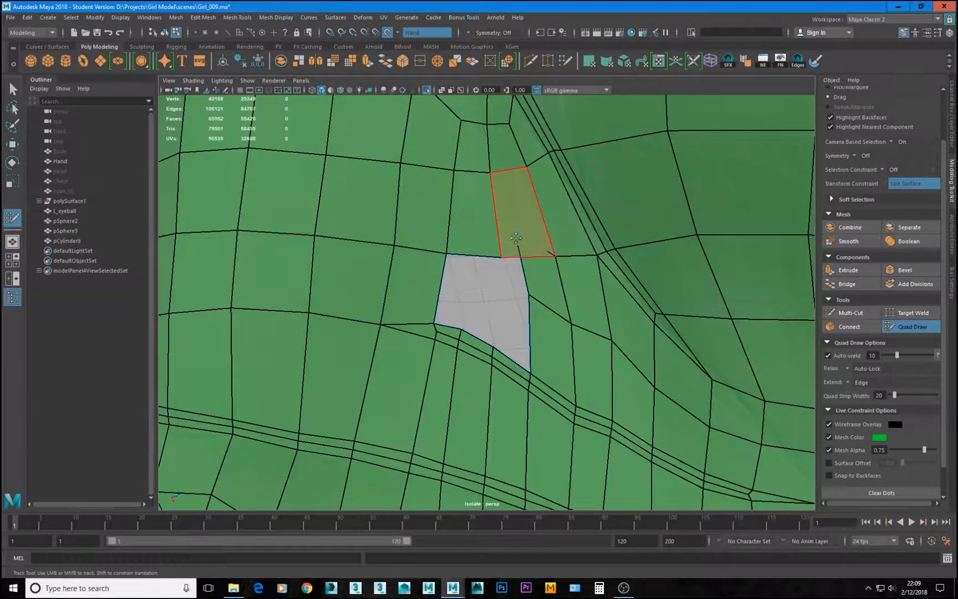
pyautogui.keyDown('ctrl'); pyautogui.keyDown('shift'); pyautogui.click(518, 233); pyautogui.keyUp('shift'); pyautogui.keyUp('ctrl')
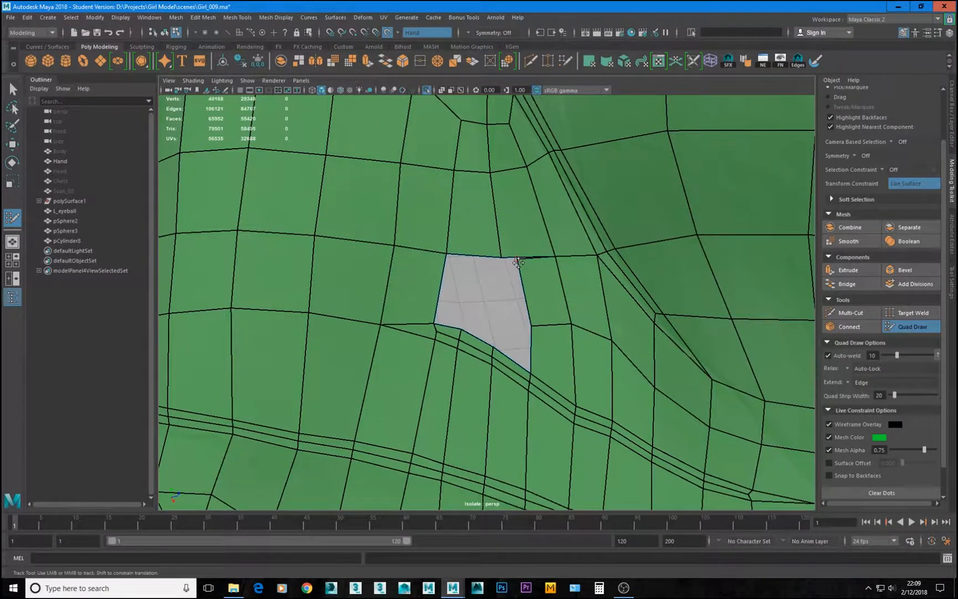
pyautogui.moveTo(517, 261); pyautogui.dragTo(503, 257)
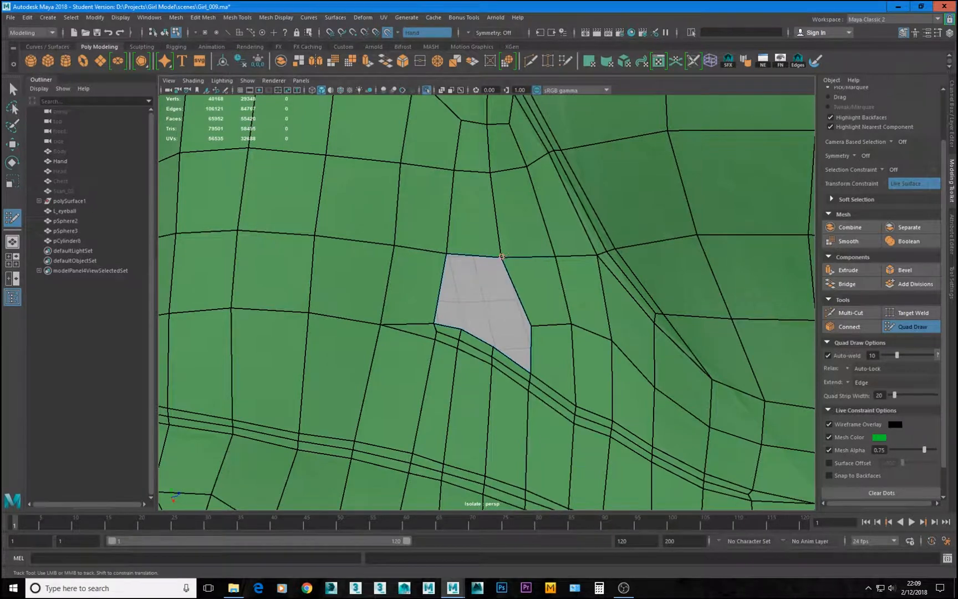
pyautogui.moveTo(531, 324); pyautogui.dragTo(530, 315)
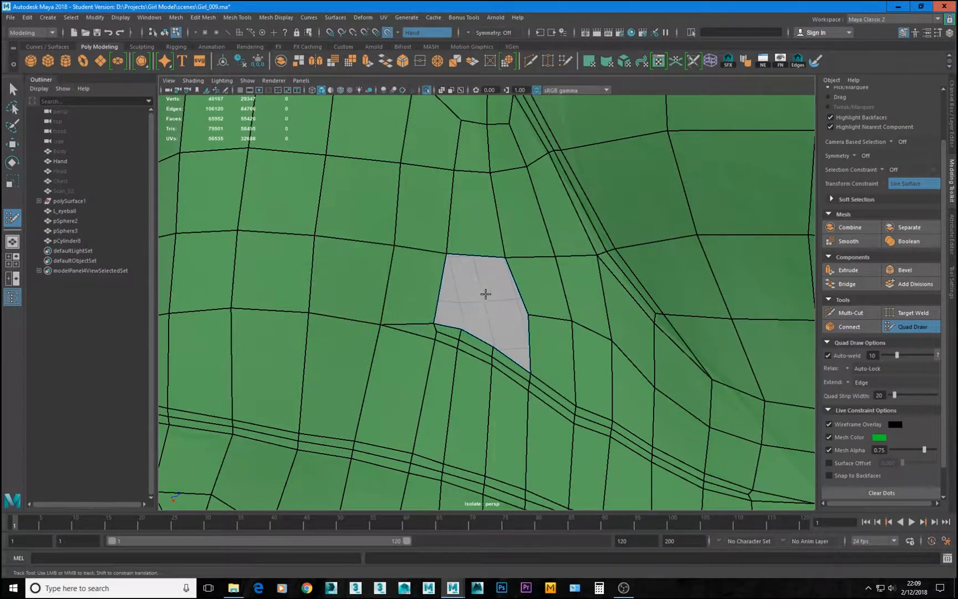
# Step: Extend the palm hole's little-finger-side border edge into a narrow quad inside the hole
pyautogui.scroll(2, 506, 316)
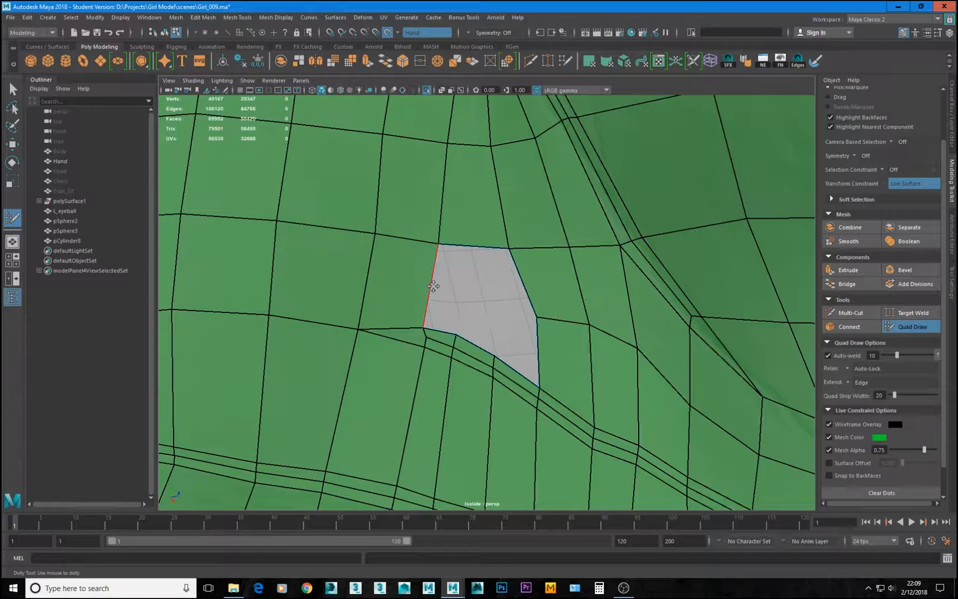
pyautogui.keyDown('alt'); pyautogui.moveTo(509, 321); pyautogui.dragTo(458, 348, button='middle'); pyautogui.keyUp('alt')
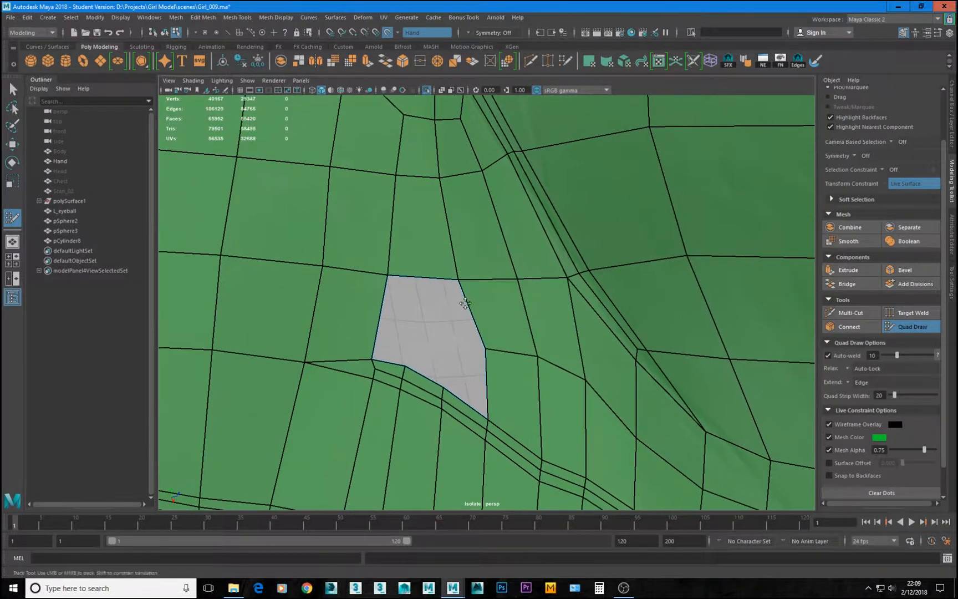
pyautogui.scroll(2, 469, 323)
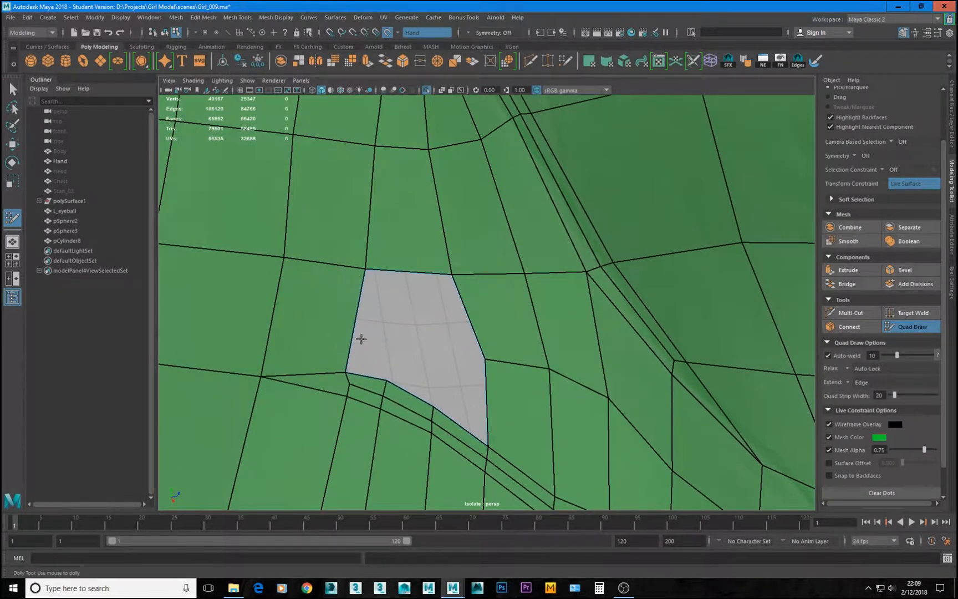
pyautogui.moveTo(359, 339)
pyautogui.keyDown('shift'); pyautogui.mouseDown()
pyautogui.moveTo(393, 344)
pyautogui.moveTo(379, 332)
pyautogui.mouseUp(); pyautogui.keyUp('shift')
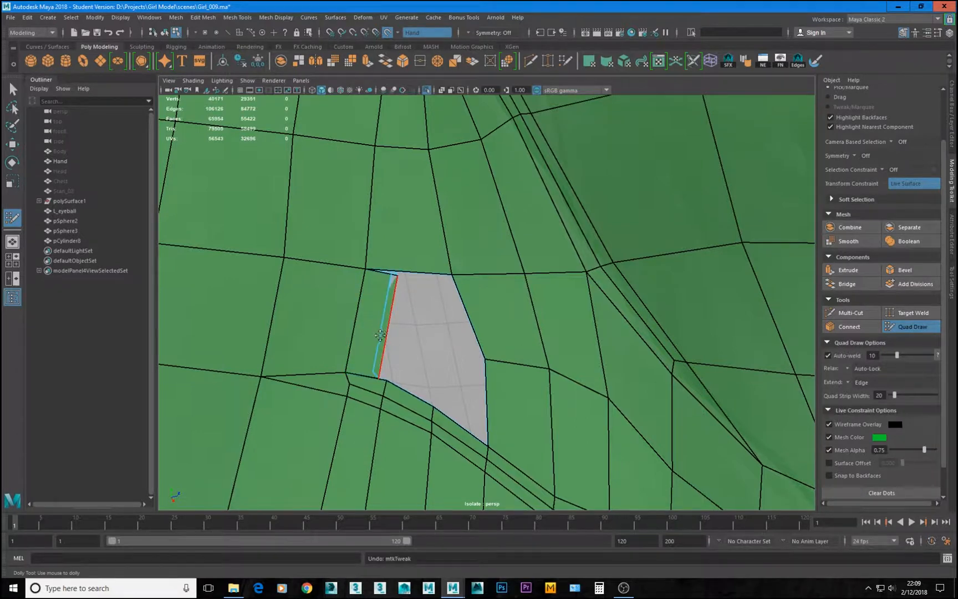
# Step: Fit the new quad's corners to the middle crease and the hole's interior, and fill the gap along the wrist-side border with a quad
pyautogui.keyDown('alt'); pyautogui.moveTo(386, 344); pyautogui.dragTo(369, 299, button='middle'); pyautogui.keyUp('alt')
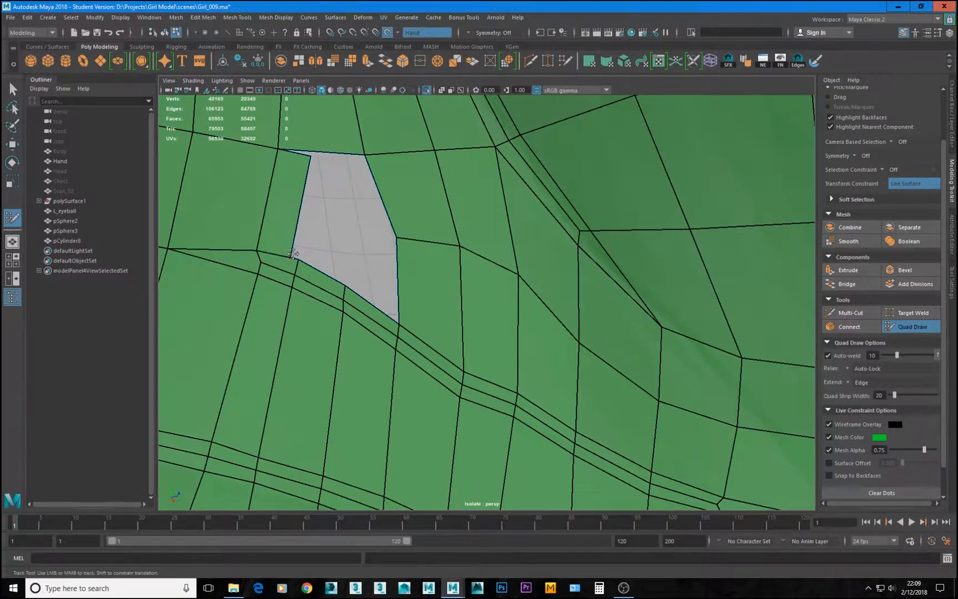
pyautogui.moveTo(293, 254); pyautogui.dragTo(300, 255)
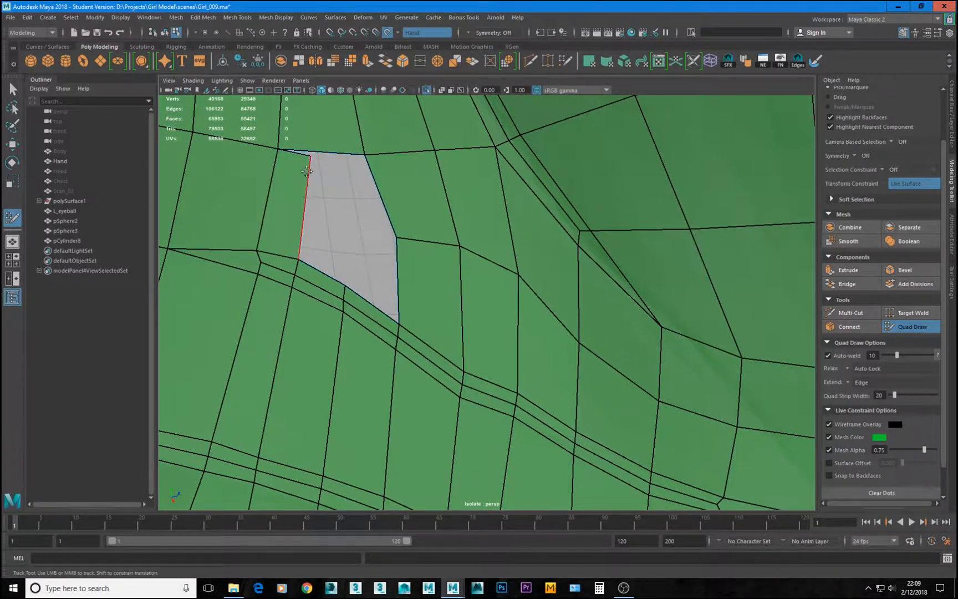
pyautogui.moveTo(311, 157); pyautogui.dragTo(316, 214)
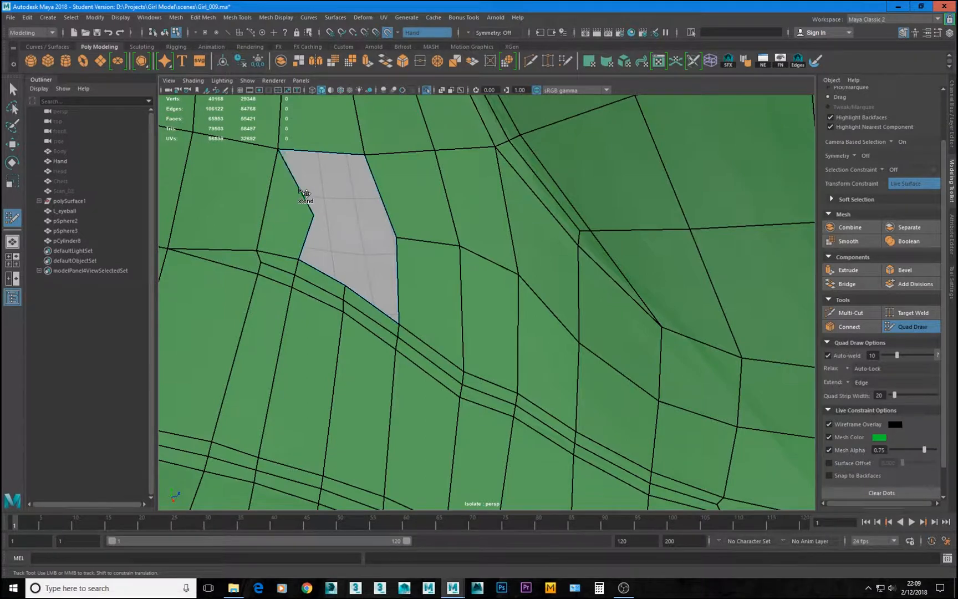
pyautogui.moveTo(306, 195); pyautogui.dragTo(384, 202)
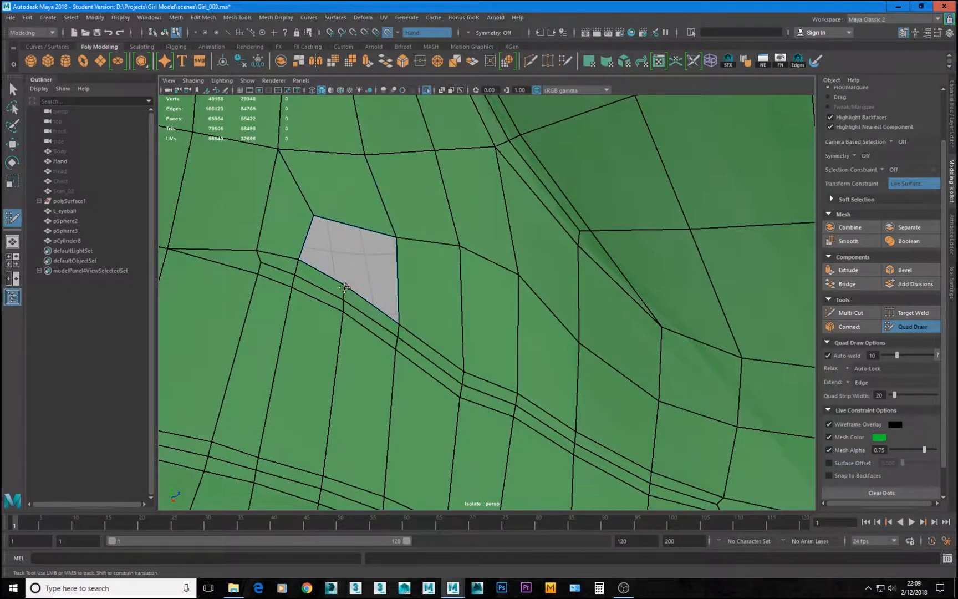
# Step: Relax the vertices beside the thumb crease's lower end and along the row above the remaining hole
pyautogui.keyDown('alt'); pyautogui.moveTo(409, 295); pyautogui.dragTo(498, 259, button='right'); pyautogui.keyUp('alt')
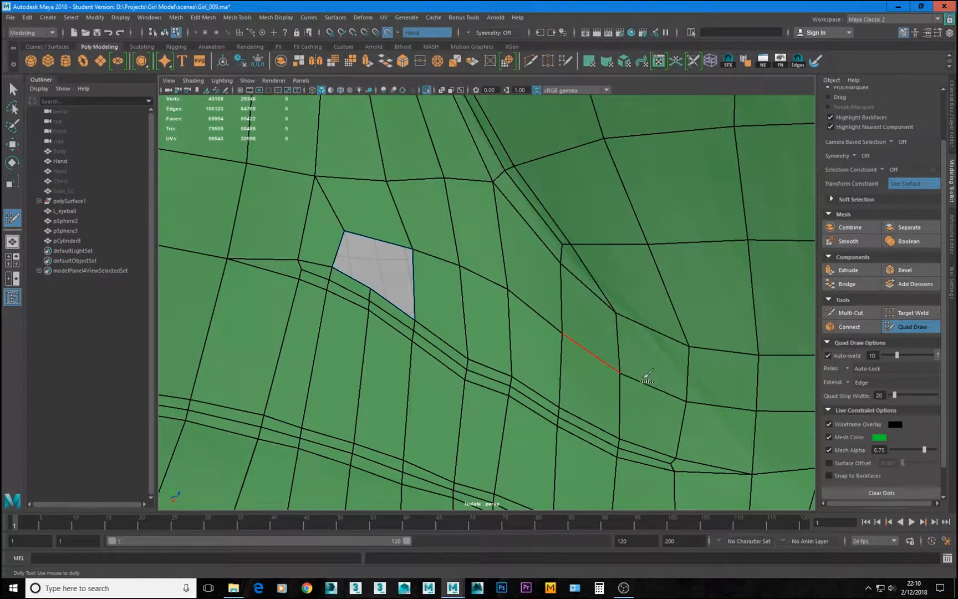
pyautogui.moveTo(648, 372)
pyautogui.keyDown('shift'); pyautogui.mouseDown()
pyautogui.moveTo(700, 385)
pyautogui.moveTo(715, 400)
pyautogui.mouseUp(); pyautogui.keyUp('shift')
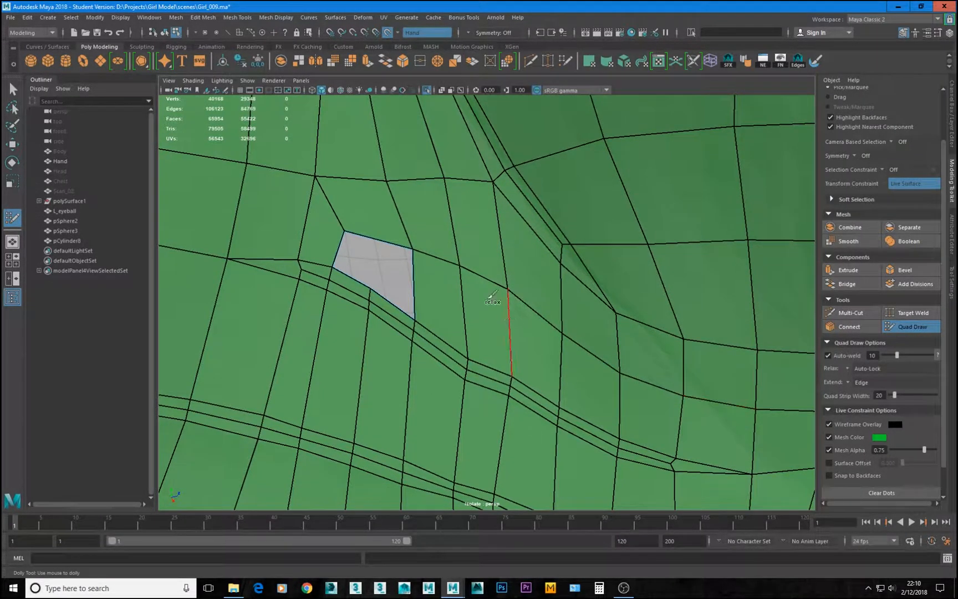
pyautogui.moveTo(384, 182)
pyautogui.keyDown('shift'); pyautogui.mouseDown()
pyautogui.moveTo(397, 186)
pyautogui.moveTo(325, 183)
pyautogui.moveTo(444, 194)
pyautogui.mouseUp(); pyautogui.keyUp('shift')
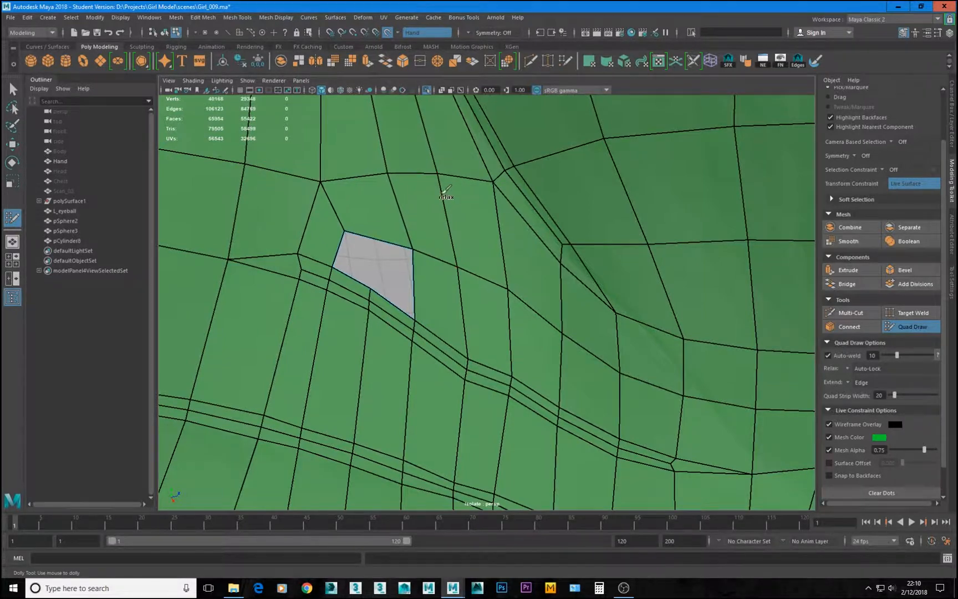
# Step: Fill the remaining palm hole with a quad and a triangle, and nudge their shared upper vertex toward the wrist
pyautogui.scroll(-6, 446, 194)
pyautogui.scroll(5, 435, 239)
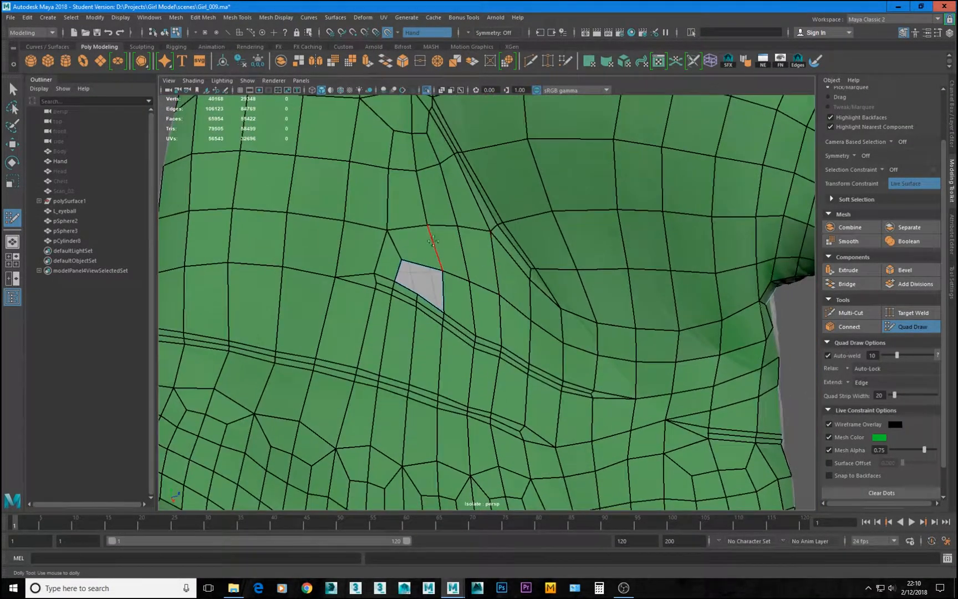
pyautogui.scroll(-3, 435, 244)
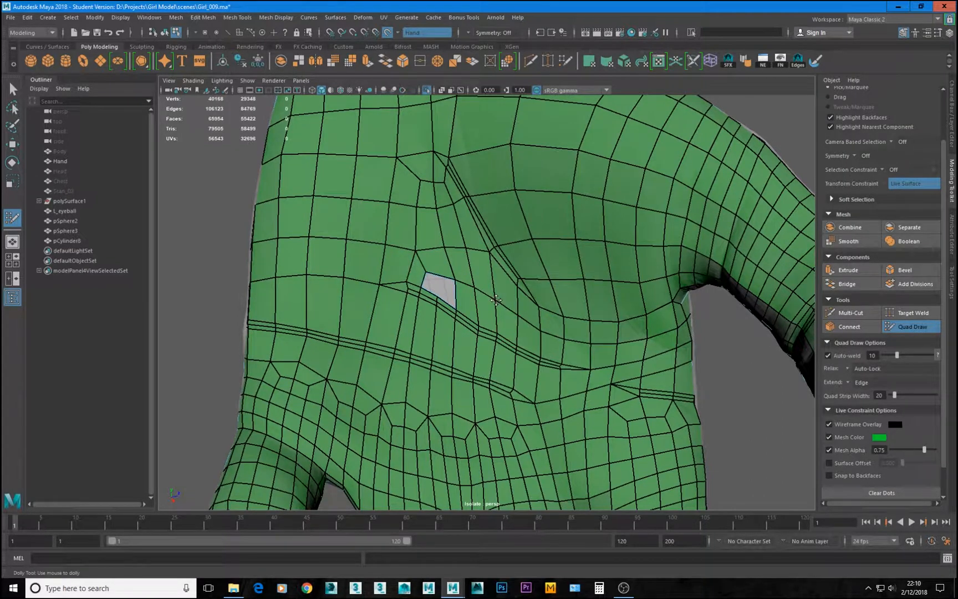
pyautogui.scroll(4, 453, 302)
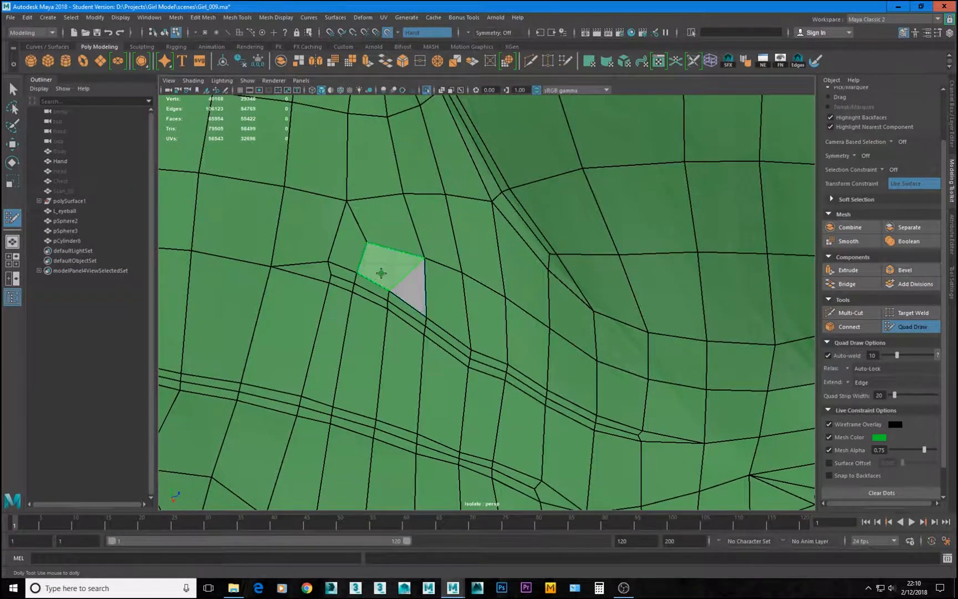
pyautogui.keyDown('shift'); pyautogui.click(402, 276); pyautogui.keyUp('shift')
pyautogui.keyDown('shift'); pyautogui.click(410, 286); pyautogui.keyUp('shift')
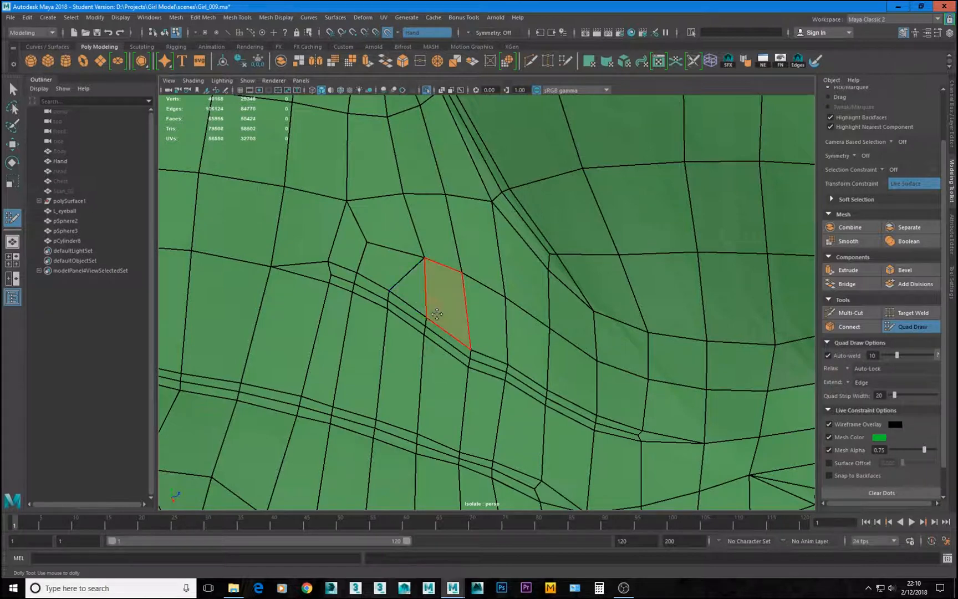
pyautogui.moveTo(419, 256); pyautogui.dragTo(419, 249)
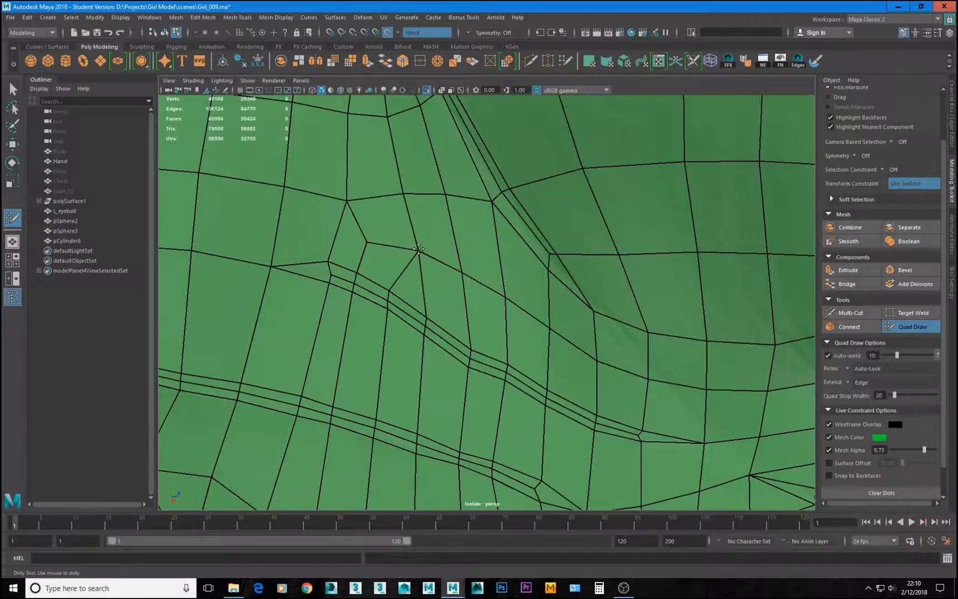
# Step: Nudge the vertex just above the palm's middle crease beside the newly filled hole
pyautogui.moveTo(464, 272); pyautogui.dragTo(467, 269)
pyautogui.scroll(-6, 467, 269)
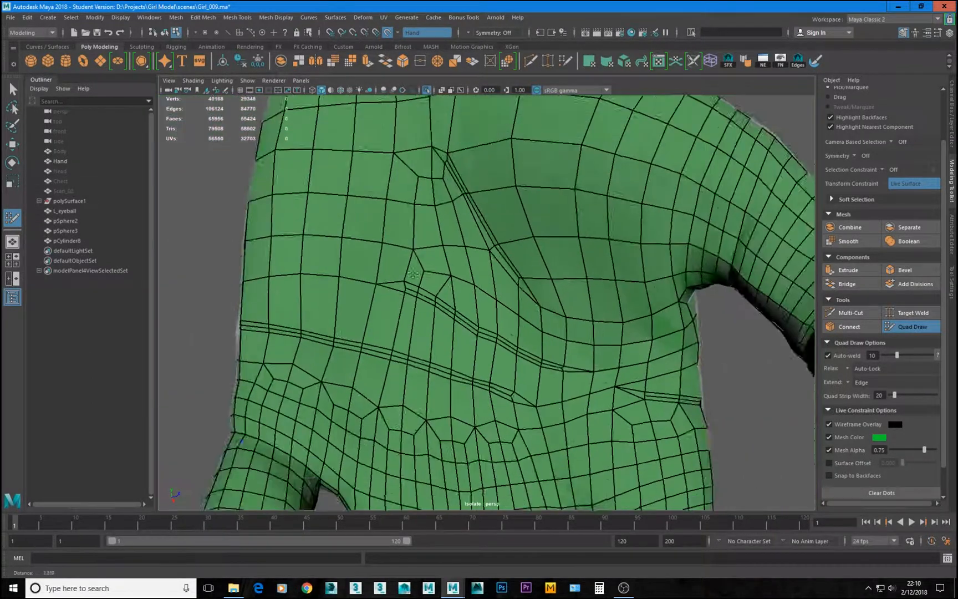
pyautogui.scroll(5, 413, 313)
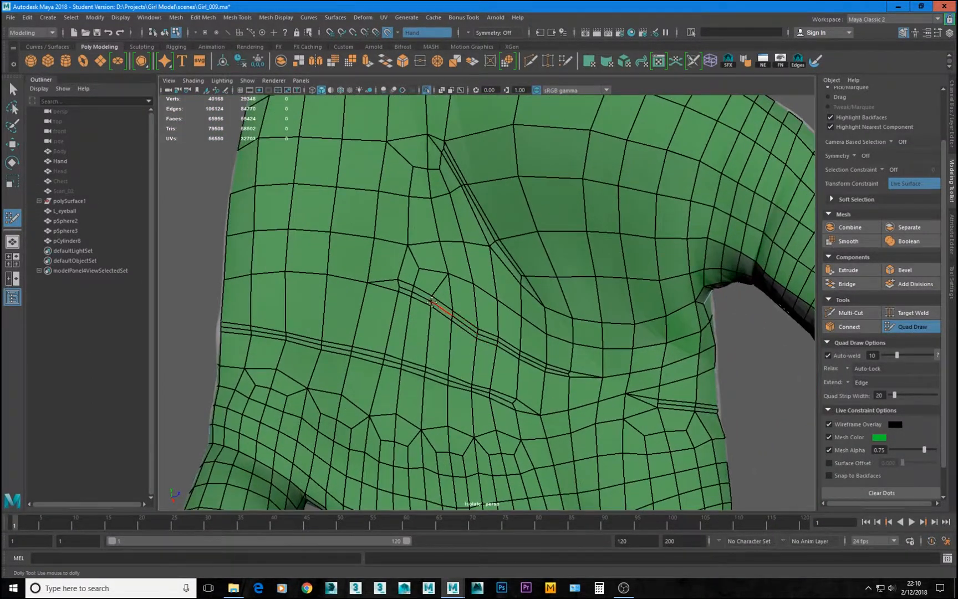
pyautogui.scroll(3, 432, 301)
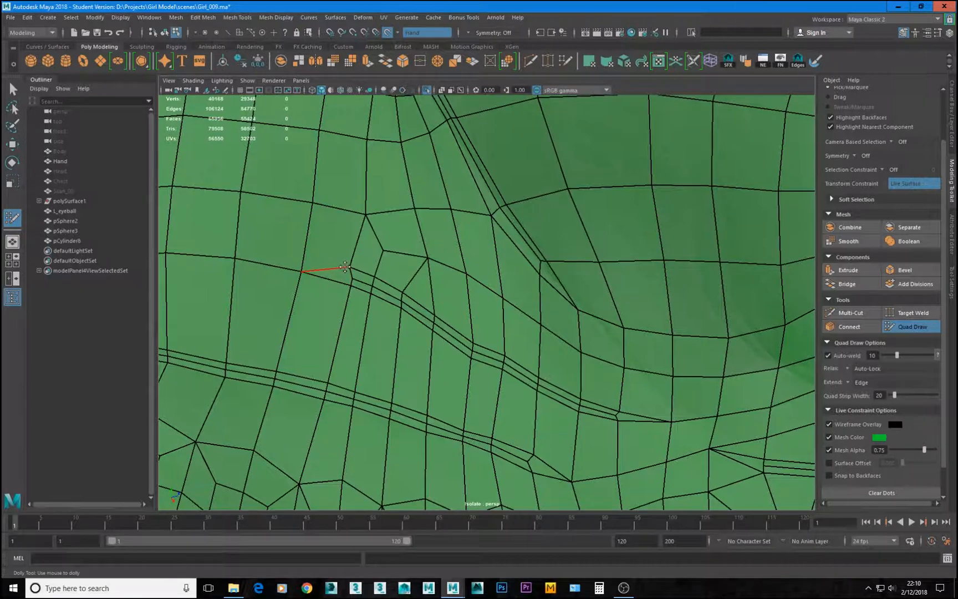
pyautogui.scroll(-5, 489, 311)
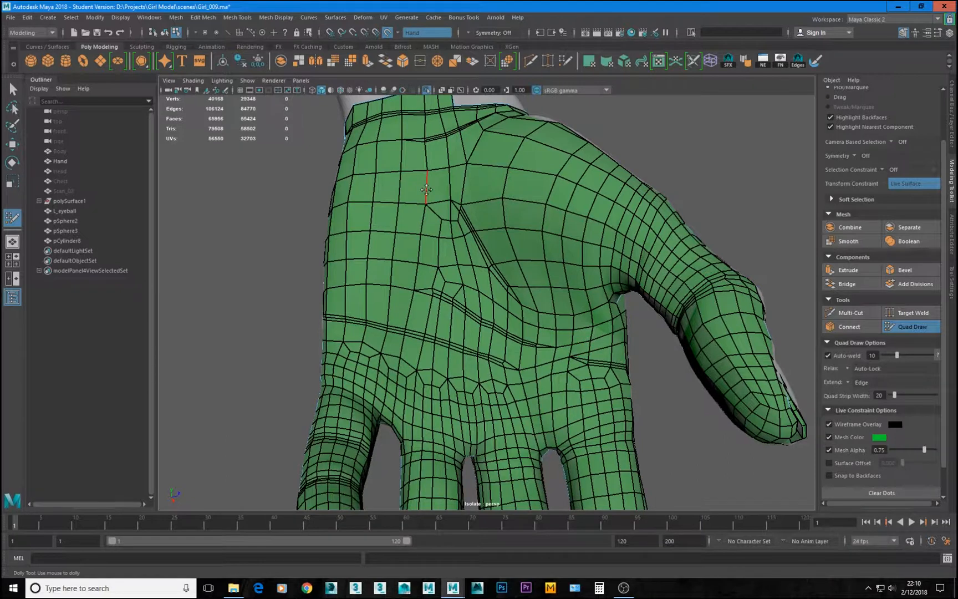
# Step: Try to relax the palm's edge rows between the middle crease and the wrist, and undo the stroke
pyautogui.keyDown('alt'); pyautogui.moveTo(427, 189); pyautogui.dragTo(480, 258, button='middle'); pyautogui.keyUp('alt')
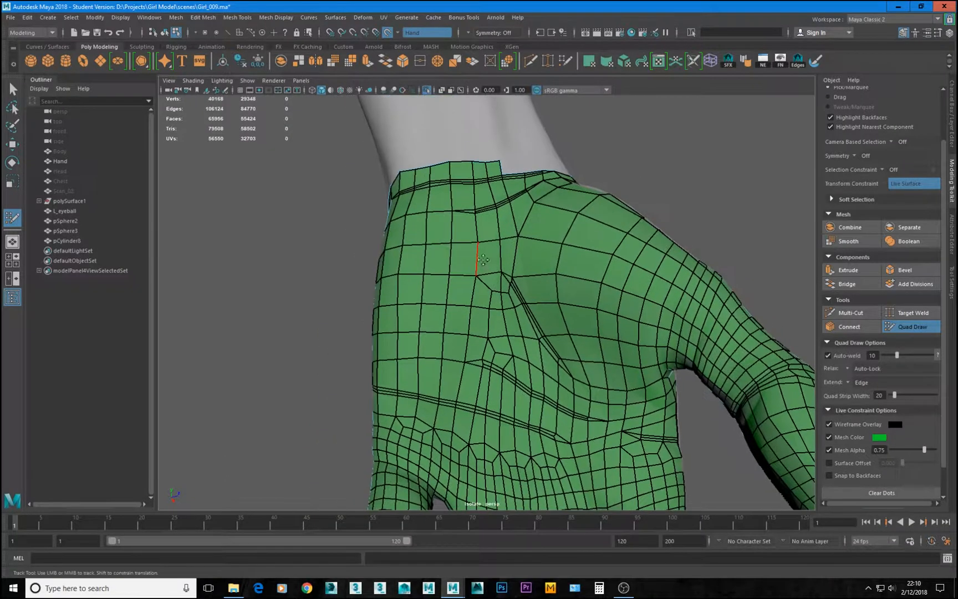
pyautogui.keyDown('alt'); pyautogui.moveTo(480, 258); pyautogui.dragTo(449, 261, button='right'); pyautogui.keyUp('alt')
pyautogui.keyDown('alt'); pyautogui.moveTo(448, 262); pyautogui.dragTo(472, 287); pyautogui.keyUp('alt')
pyautogui.keyDown('alt'); pyautogui.moveTo(472, 287); pyautogui.dragTo(536, 406, button='right'); pyautogui.keyUp('alt')
pyautogui.moveTo(516, 389)
pyautogui.keyDown('shift'); pyautogui.mouseDown()
pyautogui.moveTo(480, 368)
pyautogui.moveTo(487, 307)
pyautogui.moveTo(483, 327)
pyautogui.moveTo(566, 414)
pyautogui.moveTo(502, 380)
pyautogui.moveTo(514, 364)
pyautogui.moveTo(481, 341)
pyautogui.mouseUp(); pyautogui.keyUp('shift')
pyautogui.hotkey('ctrl', 'z')
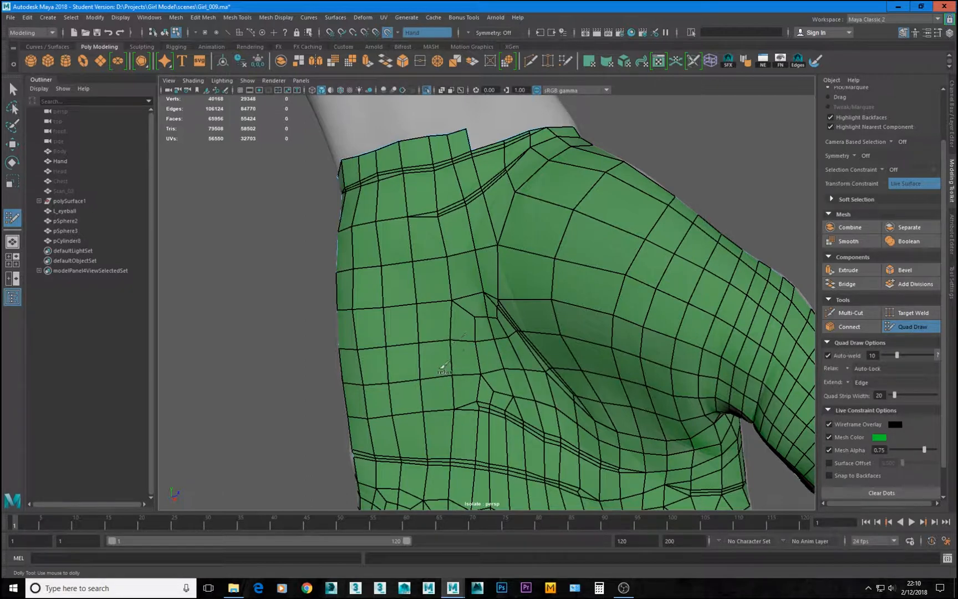
pyautogui.keyDown('ctrl'); pyautogui.keyDown('shift'); pyautogui.click(449, 351); pyautogui.keyUp('shift'); pyautogui.keyUp('ctrl')
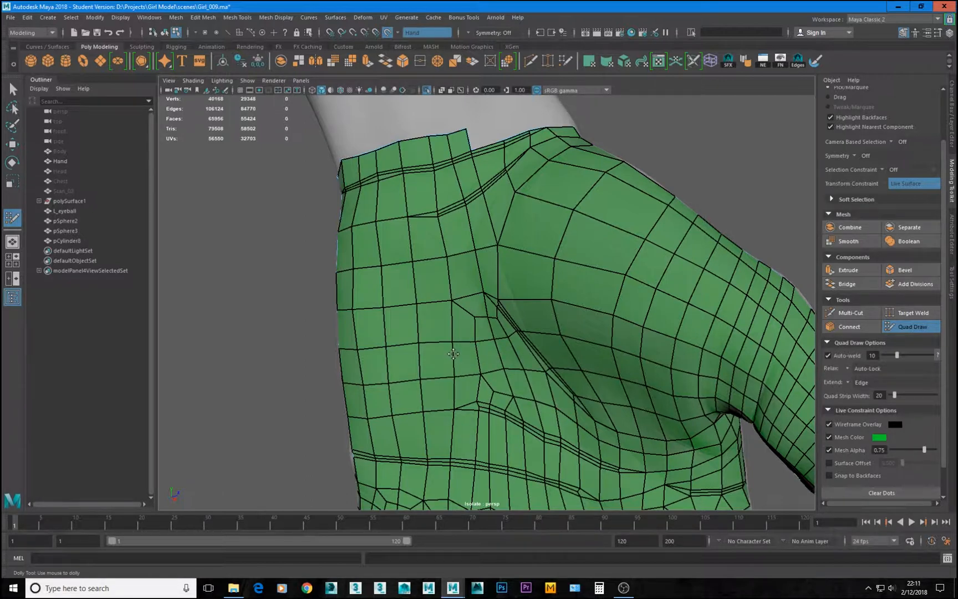
# Step: Extend the palm-side wrist border beside the raised strip with three more quads up the forearm, toward the thumb side
pyautogui.keyDown('alt'); pyautogui.moveTo(452, 355); pyautogui.dragTo(416, 266, button='right'); pyautogui.keyUp('alt')
pyautogui.keyDown('alt'); pyautogui.moveTo(481, 161); pyautogui.dragTo(516, 304, button='middle'); pyautogui.keyUp('alt')
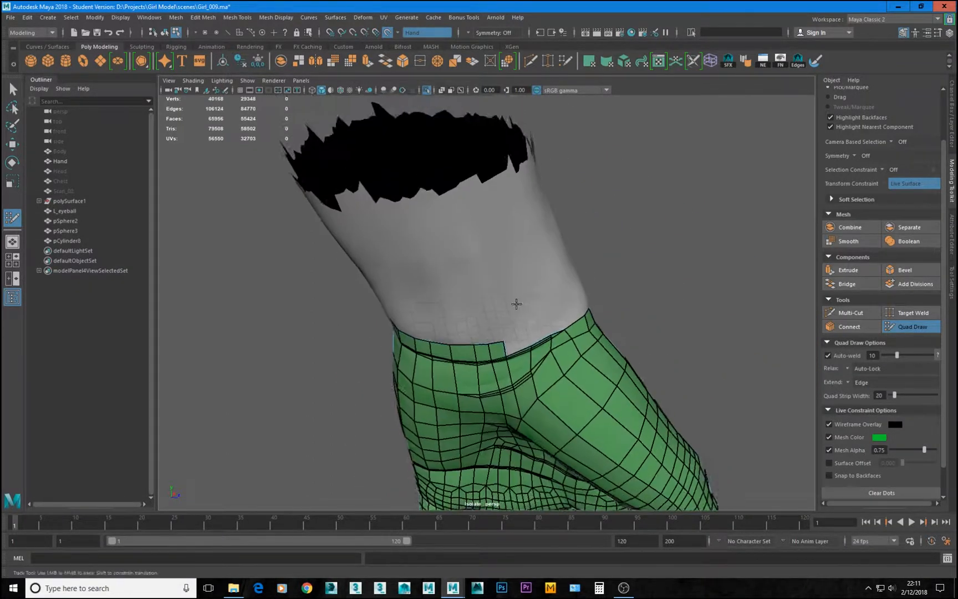
pyautogui.keyDown('alt'); pyautogui.moveTo(580, 284); pyautogui.dragTo(542, 303); pyautogui.keyUp('alt')
pyautogui.keyDown('alt'); pyautogui.moveTo(455, 313); pyautogui.dragTo(484, 365, button='right'); pyautogui.keyUp('alt')
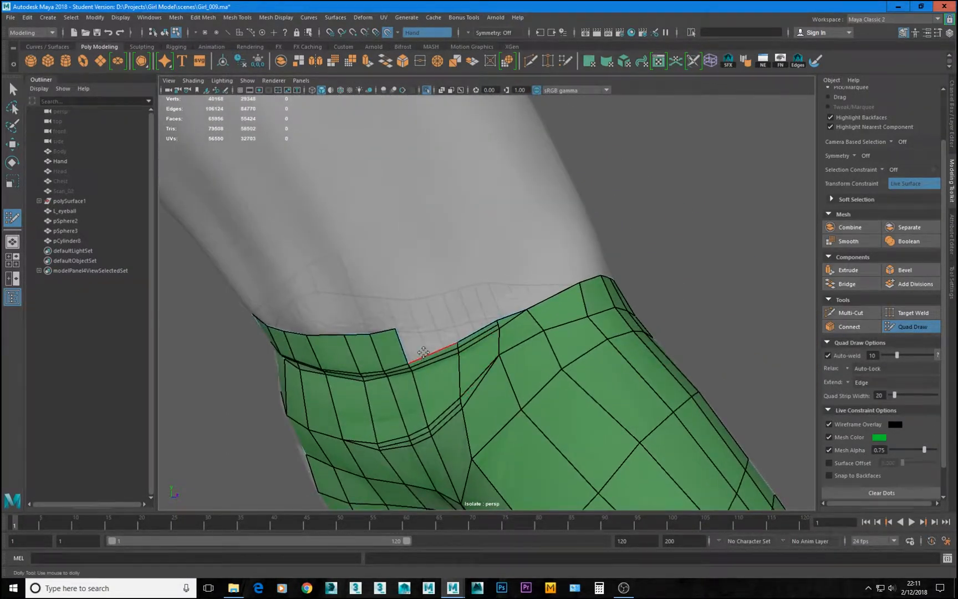
pyautogui.moveTo(427, 353); pyautogui.dragTo(413, 317)
# Step: Extend the wrist border edges on the thumb side and across the back of the hand into a new quad row
pyautogui.keyDown('alt'); pyautogui.moveTo(519, 267); pyautogui.dragTo(422, 265, button='right'); pyautogui.keyUp('alt')
pyautogui.keyDown('alt'); pyautogui.moveTo(422, 265); pyautogui.dragTo(357, 283); pyautogui.keyUp('alt')
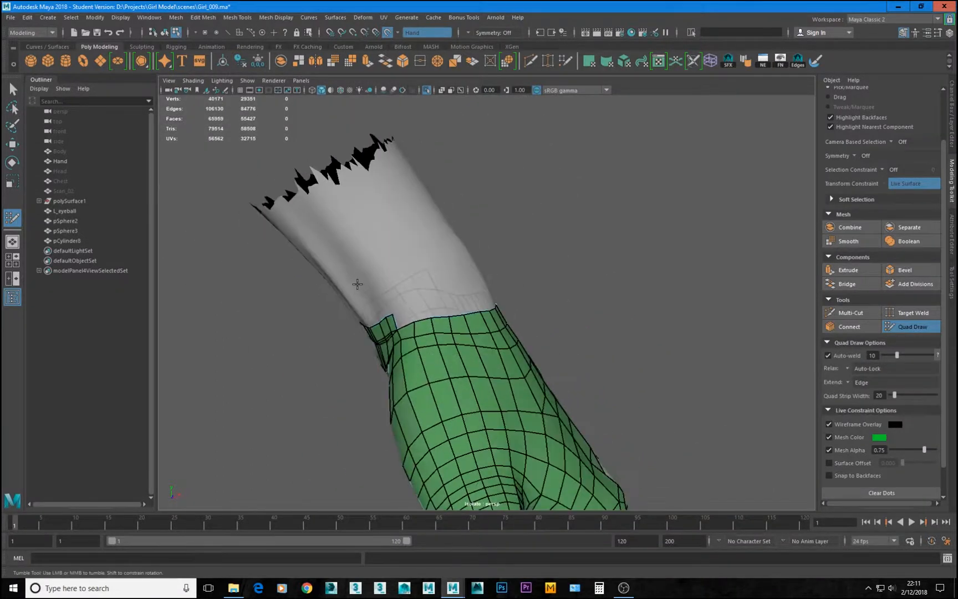
pyautogui.keyDown('alt'); pyautogui.moveTo(357, 283); pyautogui.dragTo(410, 299, button='right'); pyautogui.keyUp('alt')
pyautogui.keyDown('alt'); pyautogui.moveTo(411, 299); pyautogui.dragTo(454, 341); pyautogui.keyUp('alt')
pyautogui.keyDown('alt'); pyautogui.moveTo(453, 342); pyautogui.dragTo(491, 387, button='middle'); pyautogui.keyUp('alt')
pyautogui.keyDown('alt'); pyautogui.moveTo(492, 387); pyautogui.dragTo(350, 400); pyautogui.keyUp('alt')
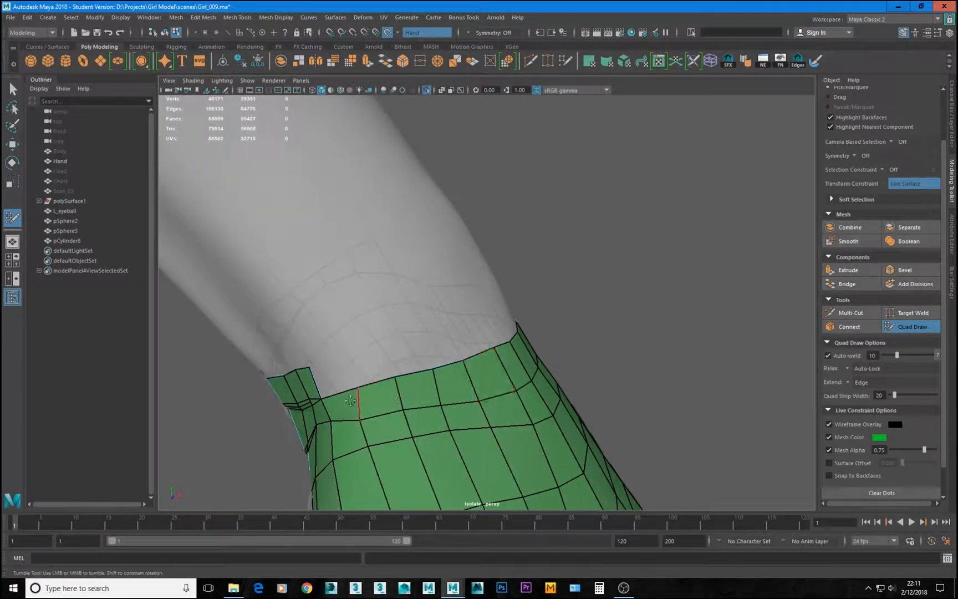
pyautogui.keyDown('alt'); pyautogui.moveTo(524, 355); pyautogui.dragTo(503, 353); pyautogui.keyUp('alt')
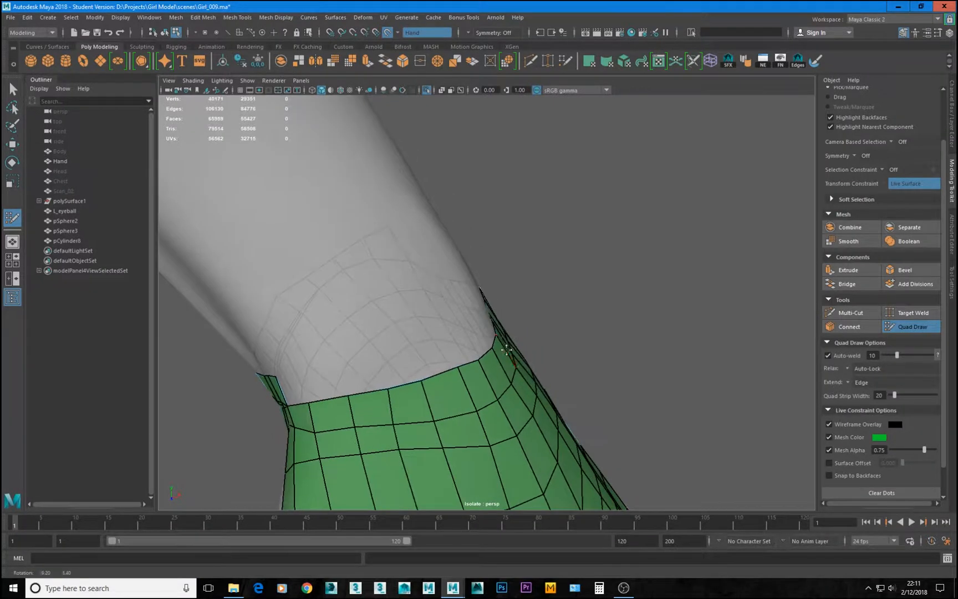
pyautogui.moveTo(452, 379); pyautogui.dragTo(442, 340)
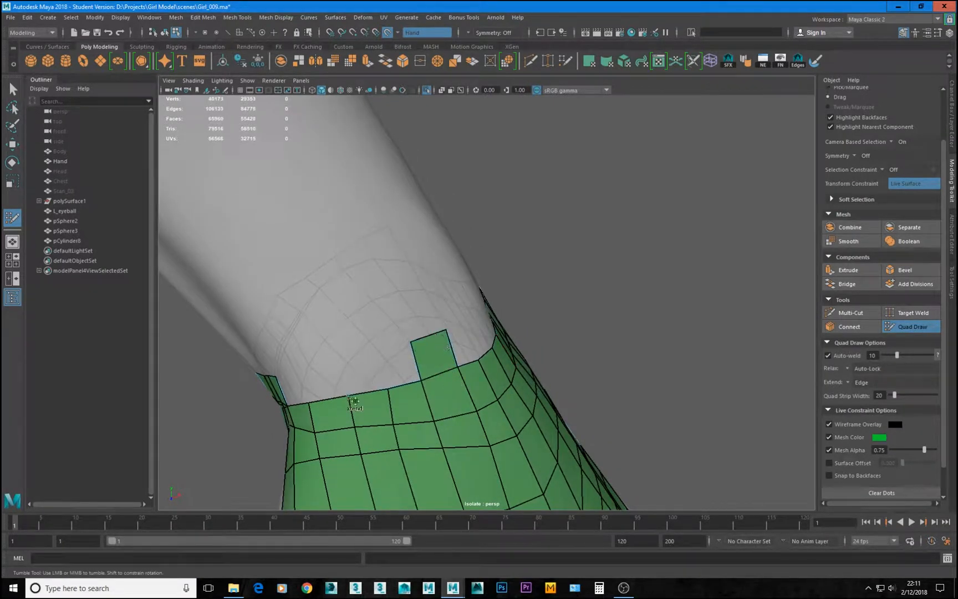
pyautogui.moveTo(338, 400)
pyautogui.mouseDown()
pyautogui.moveTo(325, 360)
pyautogui.moveTo(385, 353)
pyautogui.moveTo(468, 293)
pyautogui.moveTo(465, 255)
pyautogui.mouseUp()
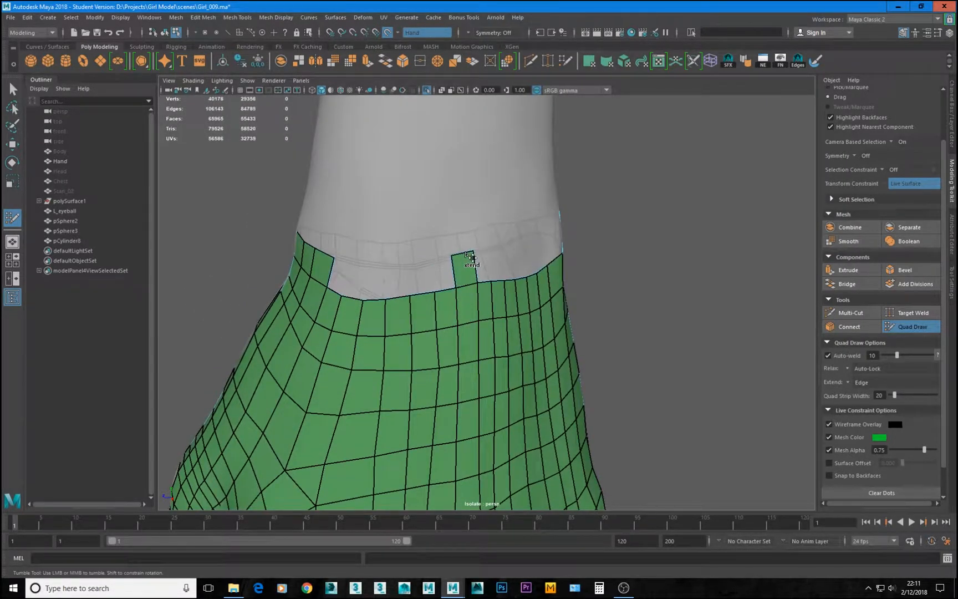
pyautogui.moveTo(426, 295)
pyautogui.mouseDown()
pyautogui.moveTo(421, 259)
pyautogui.moveTo(571, 302)
pyautogui.mouseUp()
# Step: Weld the split corner in the new wrist row and adjust the vertices at the row's open end on the back
pyautogui.scroll(8, 507, 285)
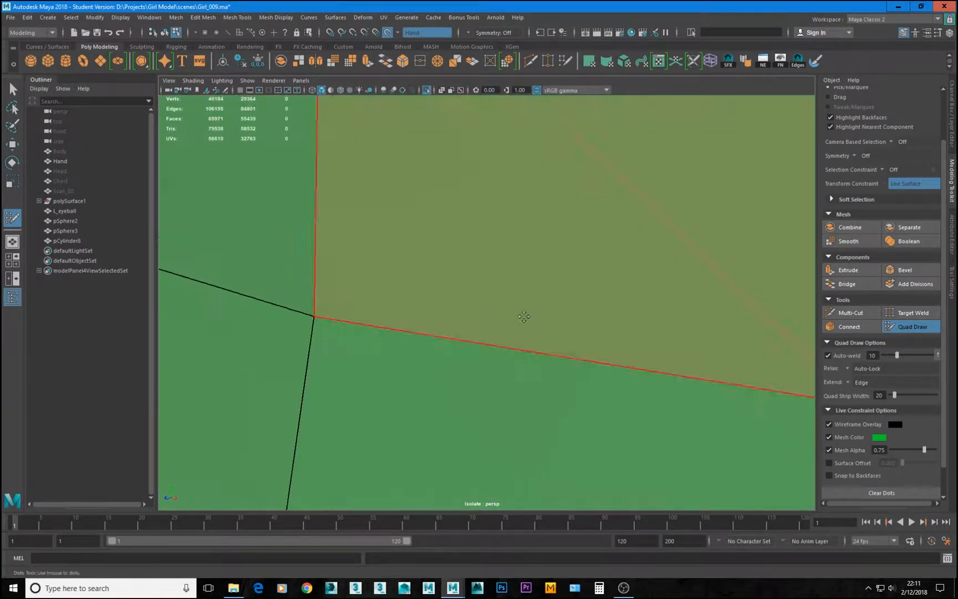
pyautogui.scroll(-8, 436, 299)
pyautogui.keyDown('alt'); pyautogui.moveTo(436, 298); pyautogui.dragTo(481, 253); pyautogui.keyUp('alt')
pyautogui.keyDown('alt'); pyautogui.moveTo(482, 252); pyautogui.dragTo(580, 278, button='right'); pyautogui.keyUp('alt')
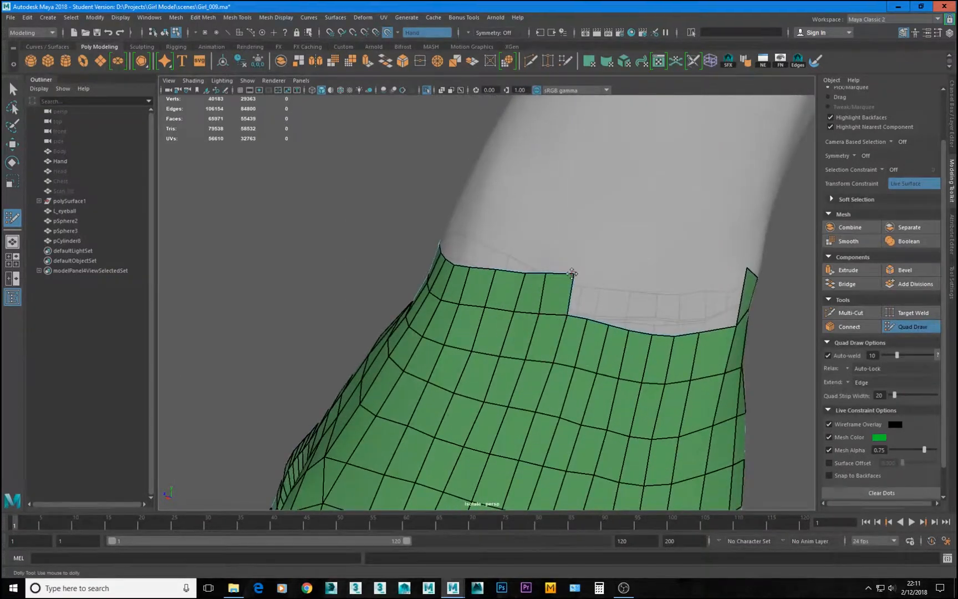
pyautogui.moveTo(544, 273); pyautogui.dragTo(551, 273)
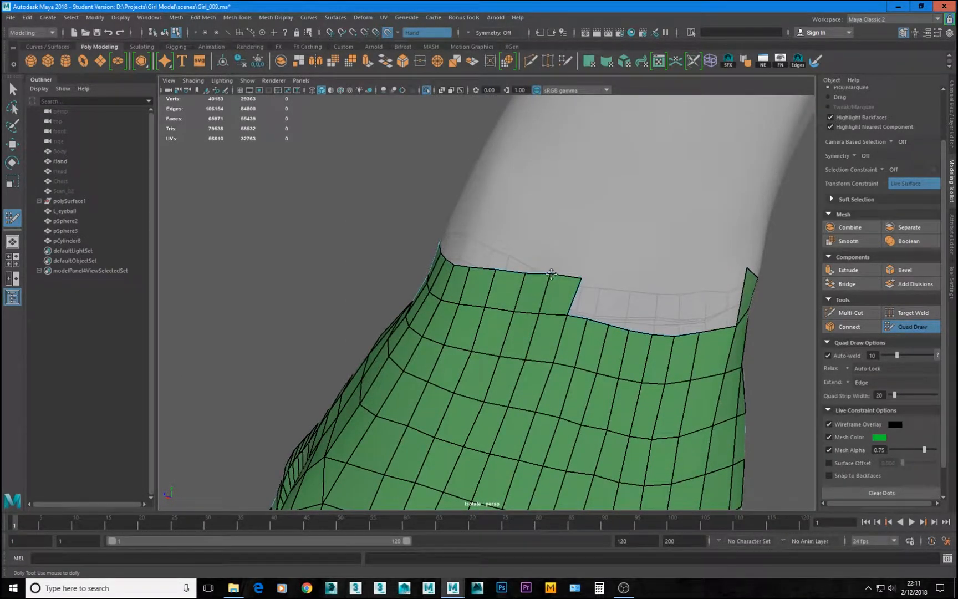
# Step: Extend the remaining border edges across the back of the wrist toward the little-finger side into seven quads
pyautogui.keyDown('alt'); pyautogui.moveTo(555, 286); pyautogui.dragTo(557, 334, button='right'); pyautogui.keyUp('alt')
pyautogui.keyDown('alt'); pyautogui.moveTo(514, 329); pyautogui.dragTo(571, 318); pyautogui.keyUp('alt')
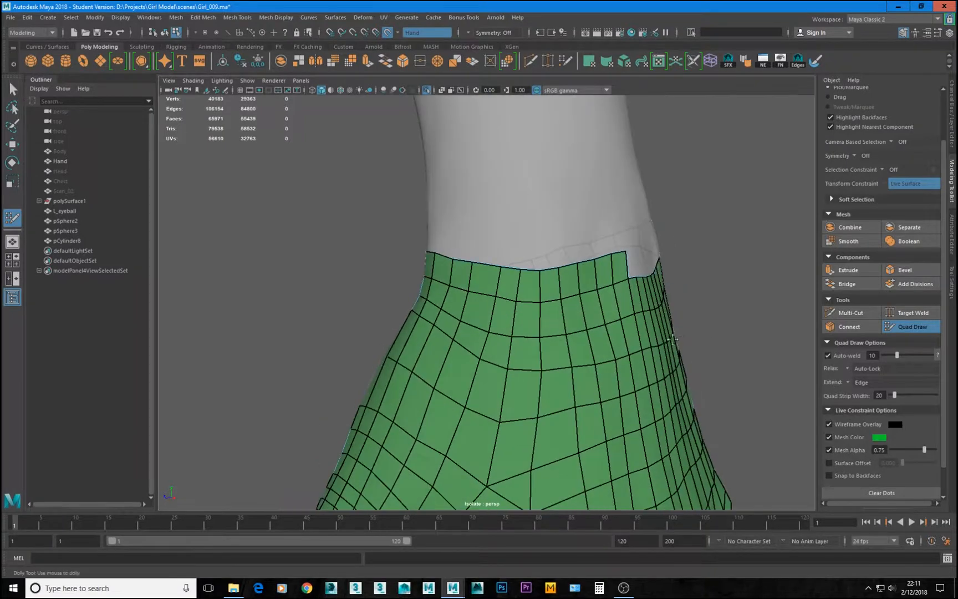
pyautogui.keyDown('alt'); pyautogui.moveTo(571, 319); pyautogui.dragTo(488, 299, button='right'); pyautogui.keyUp('alt')
pyautogui.keyDown('alt'); pyautogui.moveTo(488, 299); pyautogui.dragTo(415, 302); pyautogui.keyUp('alt')
pyautogui.keyDown('alt'); pyautogui.moveTo(501, 321); pyautogui.dragTo(614, 317); pyautogui.keyUp('alt')
pyautogui.keyDown('alt'); pyautogui.moveTo(496, 301); pyautogui.dragTo(507, 336); pyautogui.keyUp('alt')
pyautogui.keyDown('alt'); pyautogui.moveTo(508, 336); pyautogui.dragTo(474, 369, button='middle'); pyautogui.keyUp('alt')
pyautogui.keyDown('alt'); pyautogui.moveTo(477, 371); pyautogui.dragTo(630, 430, button='right'); pyautogui.keyUp('alt')
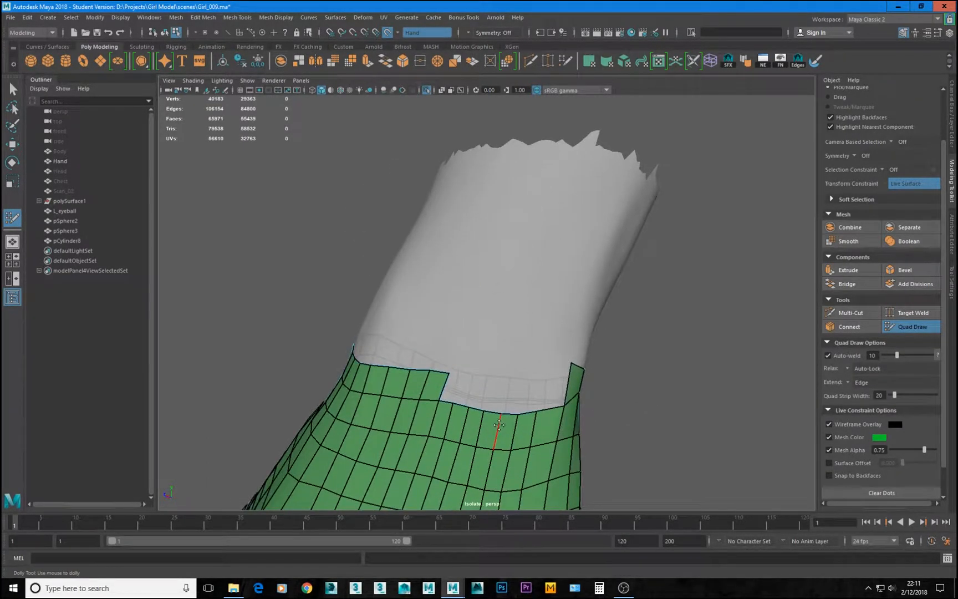
pyautogui.moveTo(496, 416)
pyautogui.mouseDown()
pyautogui.moveTo(500, 385)
pyautogui.moveTo(472, 347)
pyautogui.mouseUp()
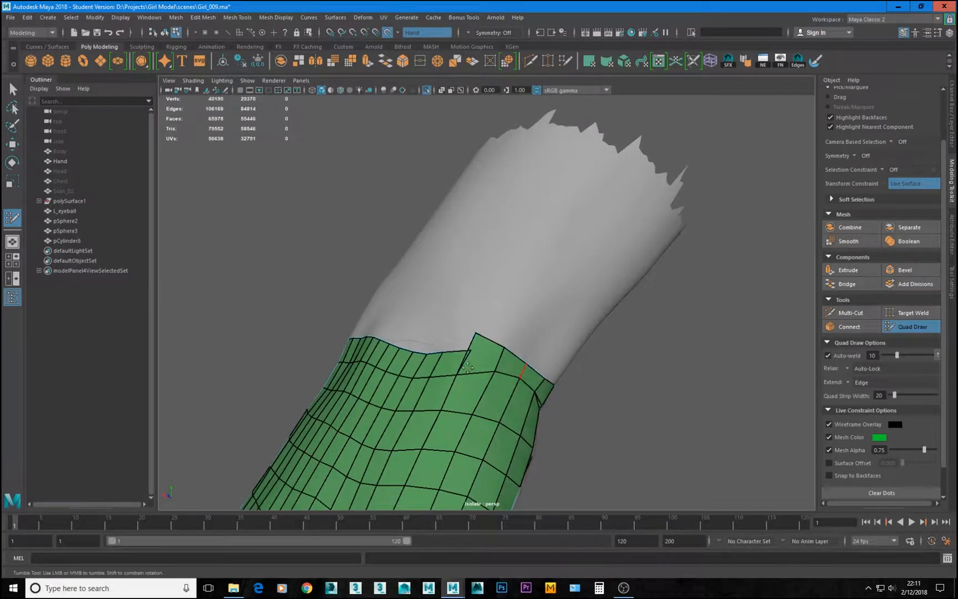
# Step: Weld the last open corner to complete the wrist row and even out its border vertices on the back of the wrist
pyautogui.keyDown('alt'); pyautogui.moveTo(471, 347); pyautogui.dragTo(496, 349, button='right'); pyautogui.keyUp('alt')
pyautogui.moveTo(473, 342); pyautogui.dragTo(449, 357)
pyautogui.keyDown('alt'); pyautogui.moveTo(403, 383); pyautogui.dragTo(458, 388); pyautogui.keyUp('alt')
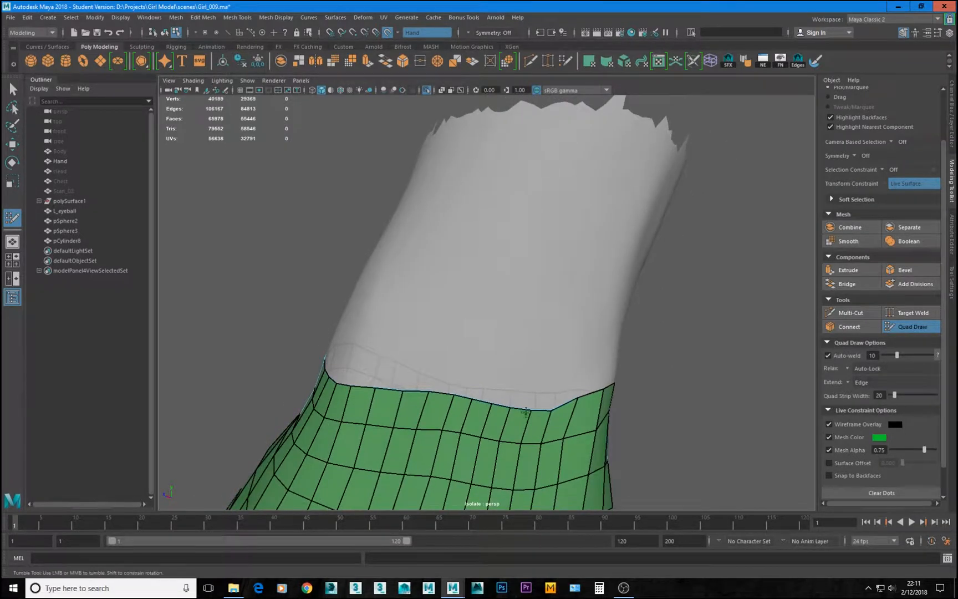
pyautogui.moveTo(536, 411); pyautogui.dragTo(468, 390)
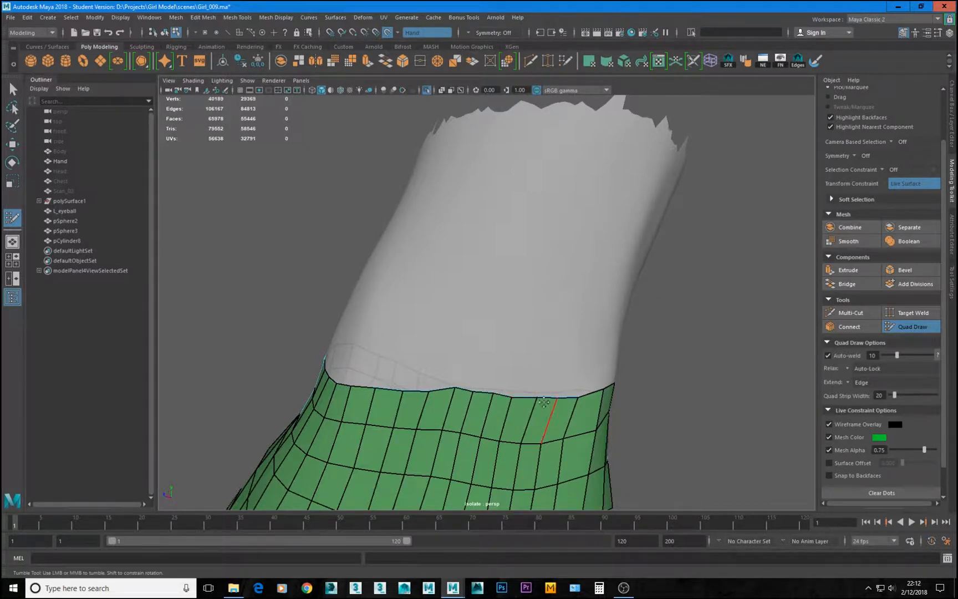
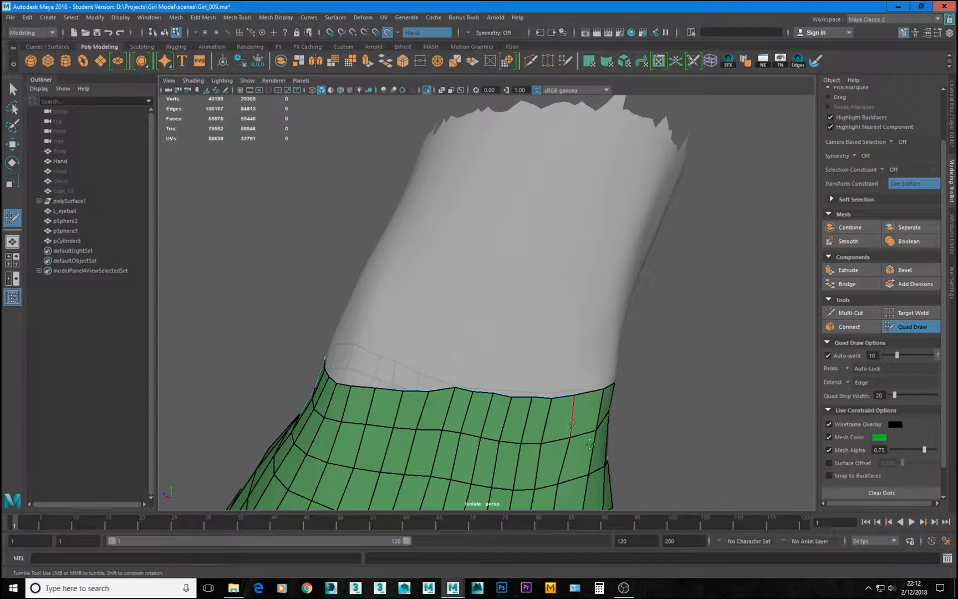
# Step: Relax the edge rows on the back of the hand below the wrist border
pyautogui.keyDown('alt'); pyautogui.moveTo(576, 423); pyautogui.dragTo(588, 331, button='middle'); pyautogui.keyUp('alt')
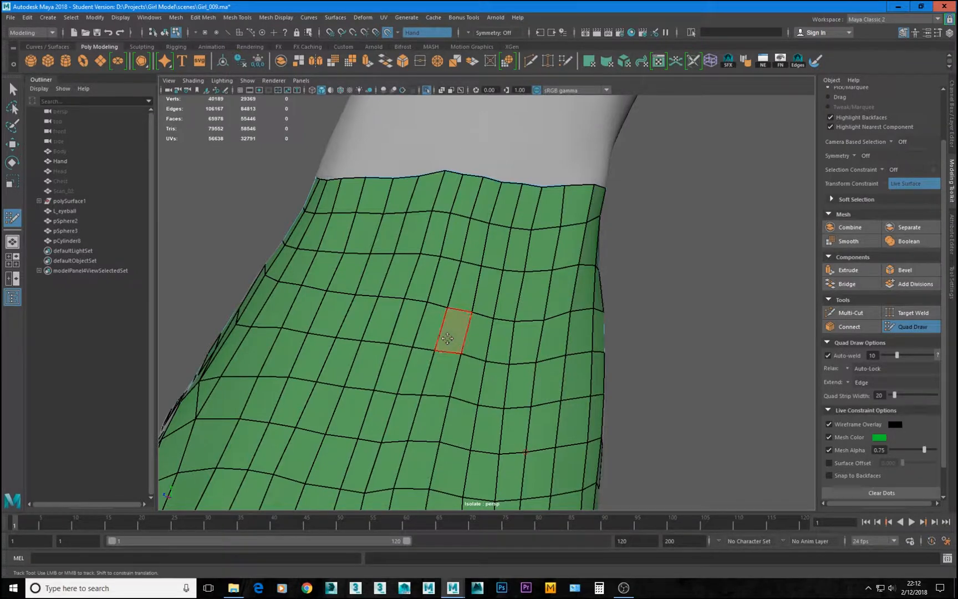
pyautogui.keyDown('alt'); pyautogui.moveTo(528, 453); pyautogui.dragTo(531, 447); pyautogui.keyUp('alt')
pyautogui.moveTo(553, 387)
pyautogui.keyDown('shift'); pyautogui.mouseDown()
pyautogui.moveTo(545, 332)
pyautogui.moveTo(509, 314)
pyautogui.moveTo(474, 342)
pyautogui.mouseUp(); pyautogui.keyUp('shift')
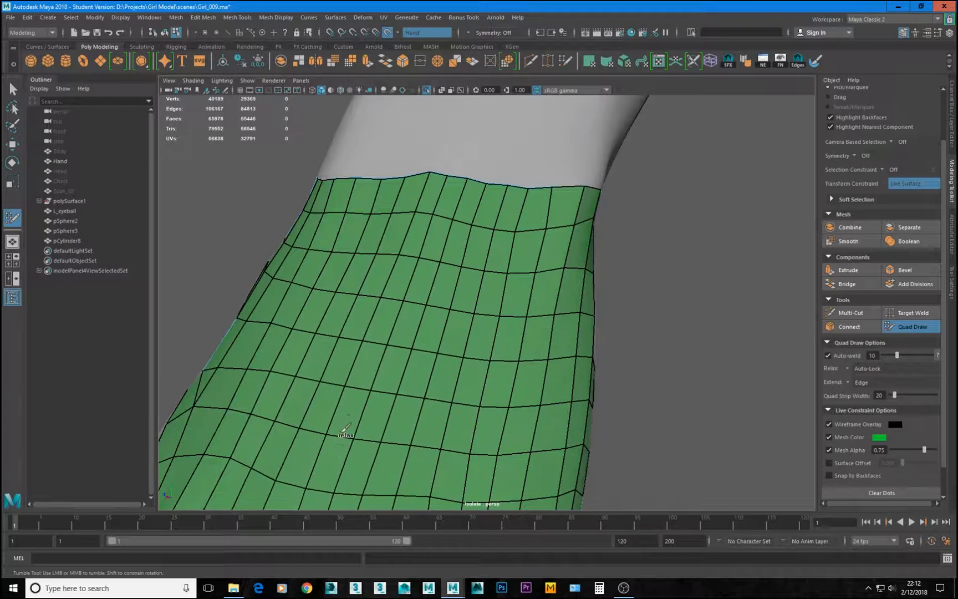
# Step: Examine the wrist border and the edge flow on the back and palm sides of the hand
pyautogui.scroll(-6, 360, 382)
pyautogui.scroll(1, 424, 357)
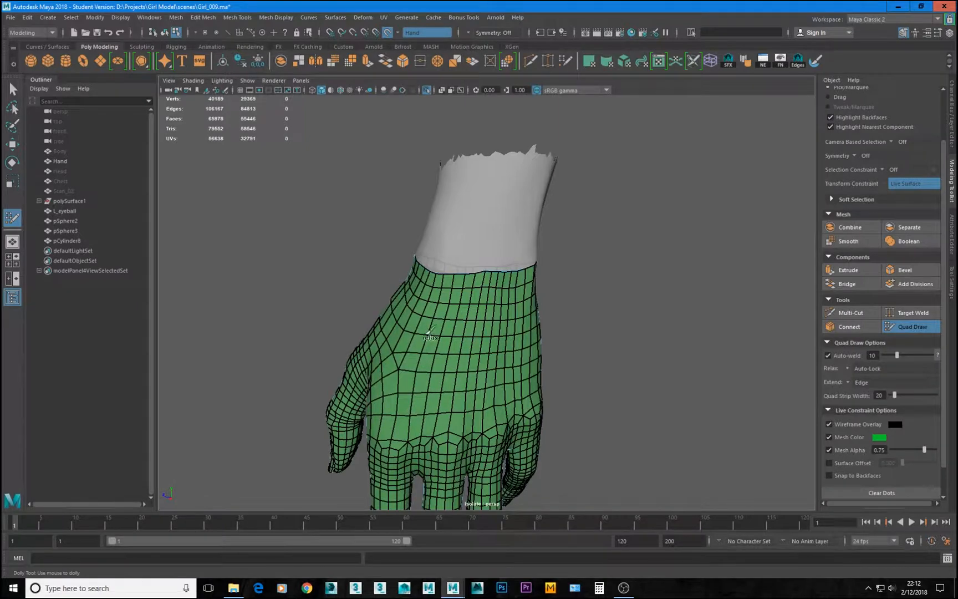
pyautogui.moveTo(480, 322)
pyautogui.keyDown('alt'); pyautogui.mouseDown()
pyautogui.moveTo(195, 263)
pyautogui.moveTo(391, 293)
pyautogui.moveTo(492, 332)
pyautogui.mouseUp(); pyautogui.keyUp('alt')
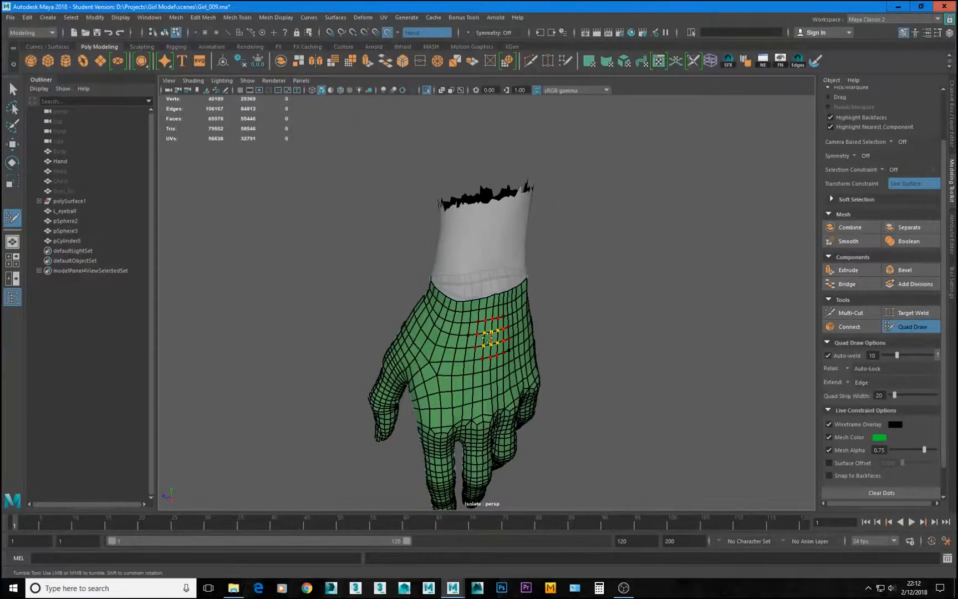
pyautogui.scroll(8, 498, 325)
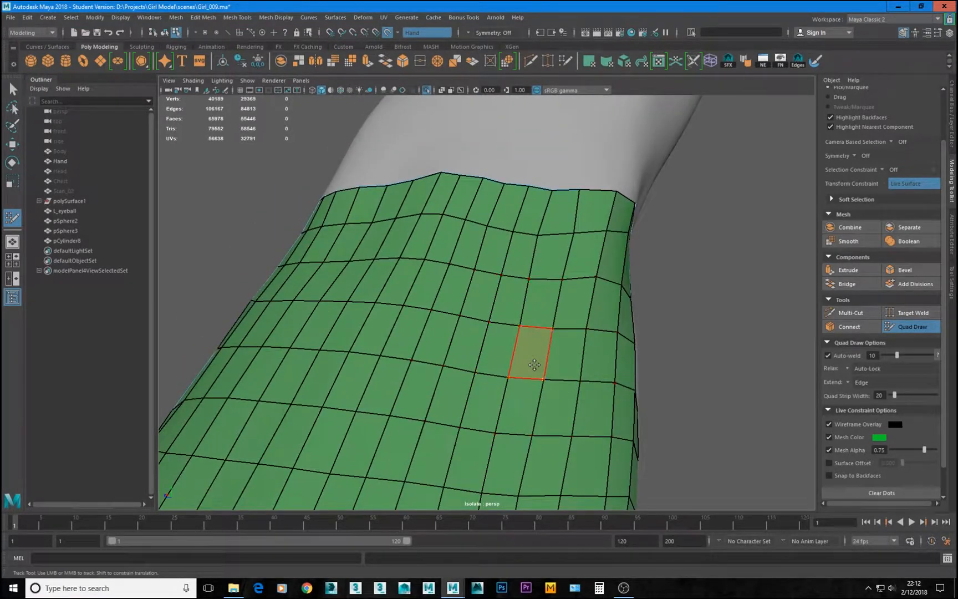
pyautogui.keyDown('alt'); pyautogui.moveTo(534, 365); pyautogui.dragTo(561, 310); pyautogui.keyUp('alt')
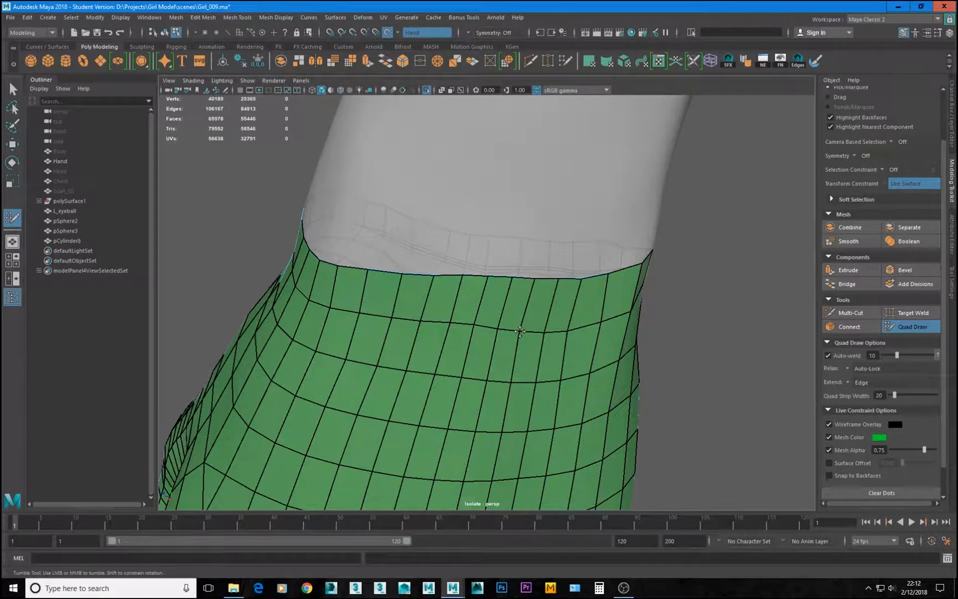
pyautogui.keyDown('alt'); pyautogui.moveTo(522, 331); pyautogui.dragTo(677, 278); pyautogui.keyUp('alt')
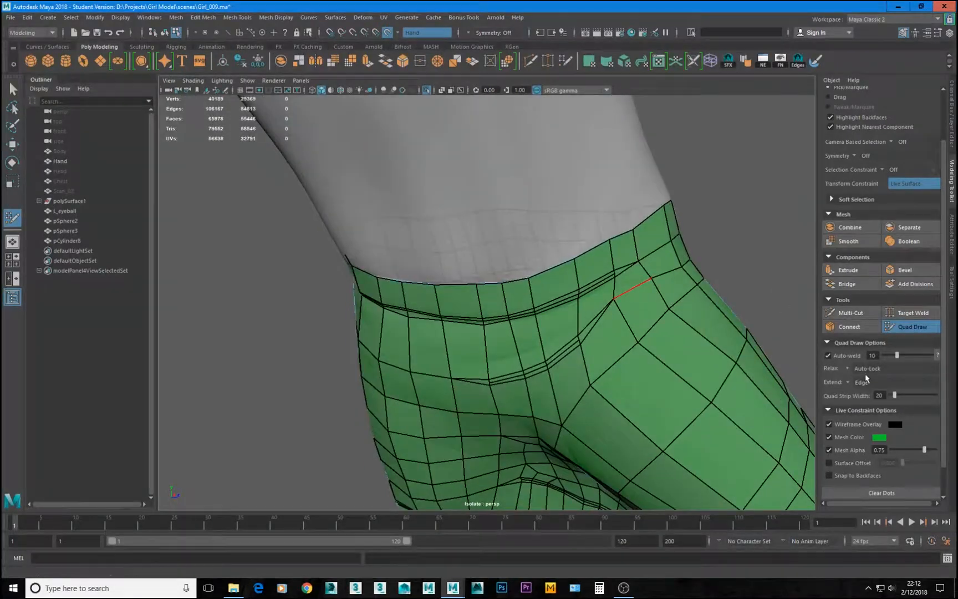
pyautogui.keyDown('alt'); pyautogui.moveTo(555, 355); pyautogui.dragTo(522, 381); pyautogui.keyUp('alt')
pyautogui.keyDown('alt'); pyautogui.moveTo(522, 381); pyautogui.dragTo(437, 357, button='right'); pyautogui.keyUp('alt')
pyautogui.keyDown('alt'); pyautogui.moveTo(437, 356); pyautogui.dragTo(602, 374); pyautogui.keyUp('alt')
# Step: Exit Quad Draw and isolate the hand mesh pCylinder8 together with pSphere2 and pSphere3
pyautogui.click(912, 327)
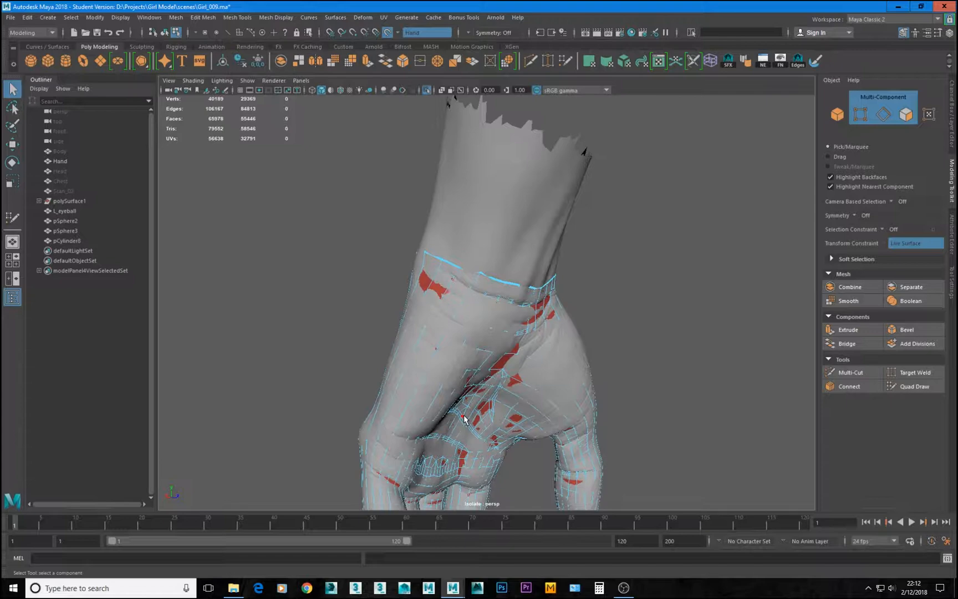
pyautogui.press('F8')
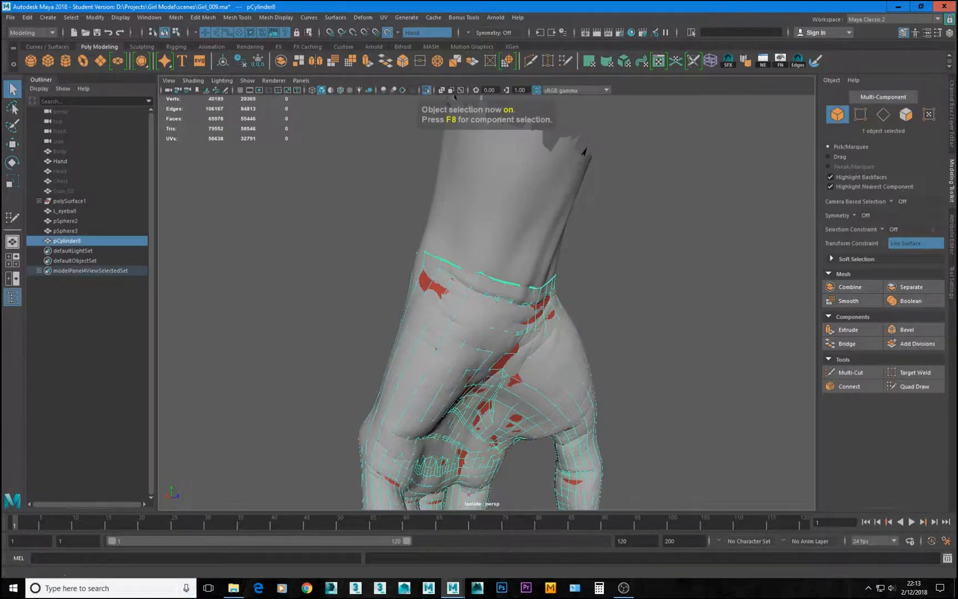
pyautogui.keyDown('ctrl'); pyautogui.click(78, 232); pyautogui.keyUp('ctrl')
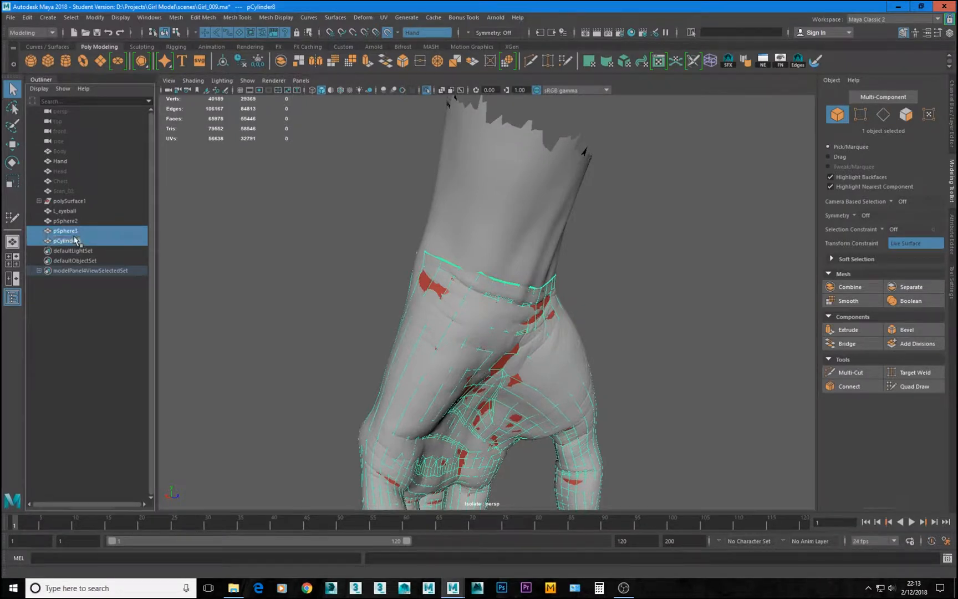
pyautogui.keyDown('ctrl'); pyautogui.click(75, 221); pyautogui.keyUp('ctrl')
pyautogui.hotkey('ctrl', '1')
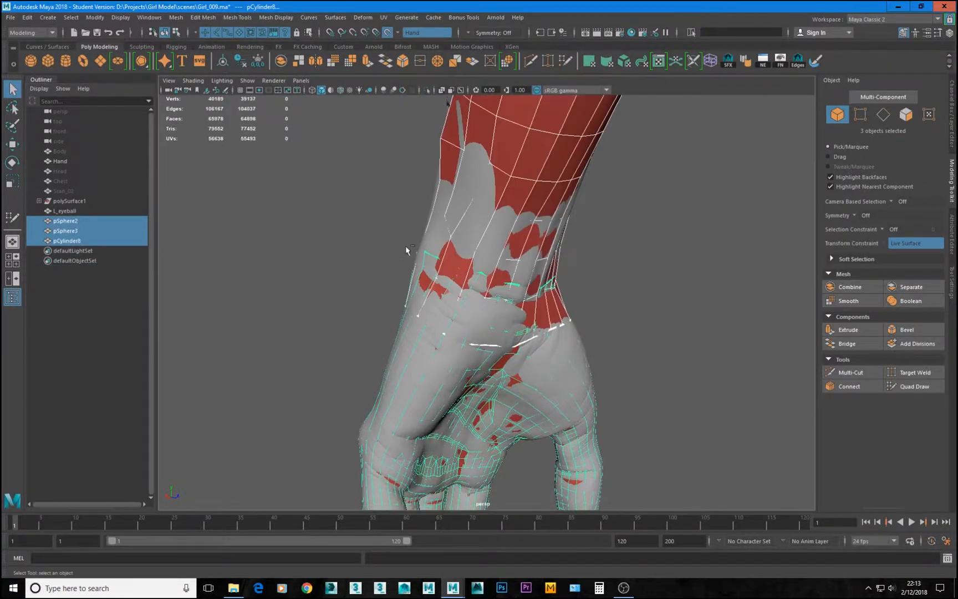
pyautogui.hotkey('ctrl', '1')
# Step: Select the open wrist borders of the arm mesh and the hand mesh pCylinder8 to compare their edge counts
pyautogui.keyDown('alt'); pyautogui.moveTo(538, 296); pyautogui.dragTo(522, 232); pyautogui.keyUp('alt')
pyautogui.press('F10')
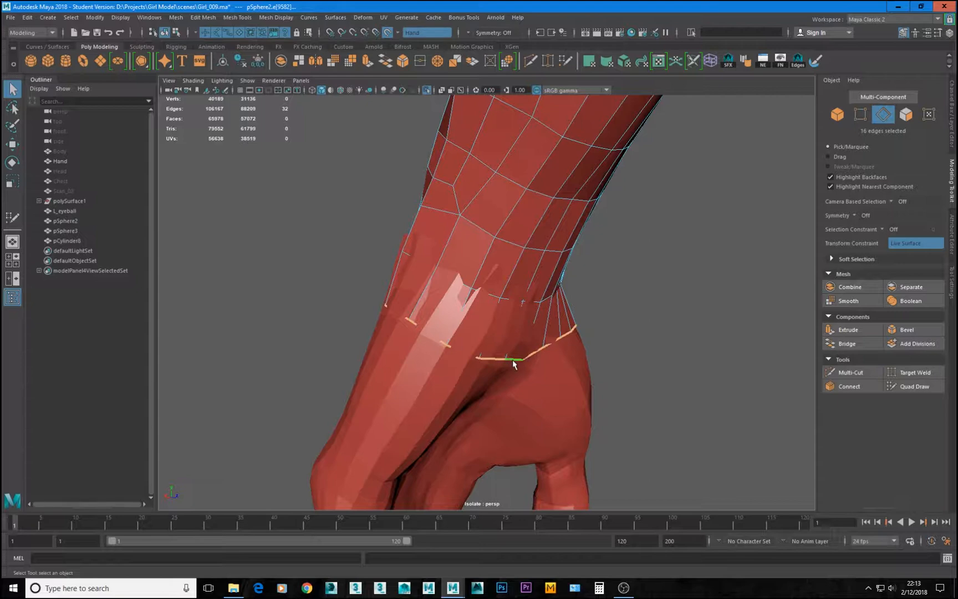
pyautogui.keyDown('alt'); pyautogui.moveTo(513, 363); pyautogui.dragTo(428, 440); pyautogui.keyUp('alt')
pyautogui.click(429, 437)
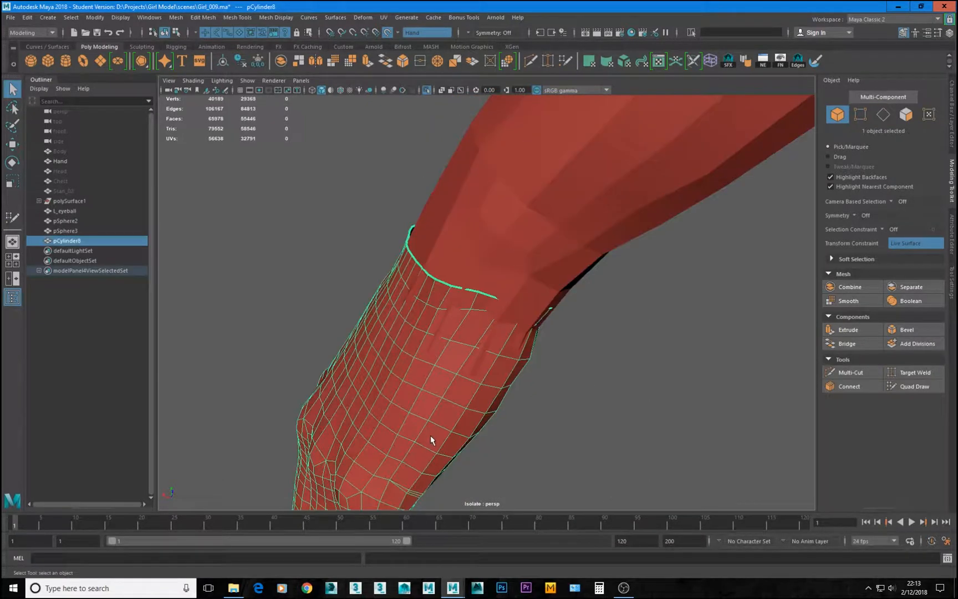
pyautogui.doubleClick(470, 290)
pyautogui.keyDown('alt'); pyautogui.moveTo(456, 292); pyautogui.dragTo(628, 289); pyautogui.keyUp('alt')
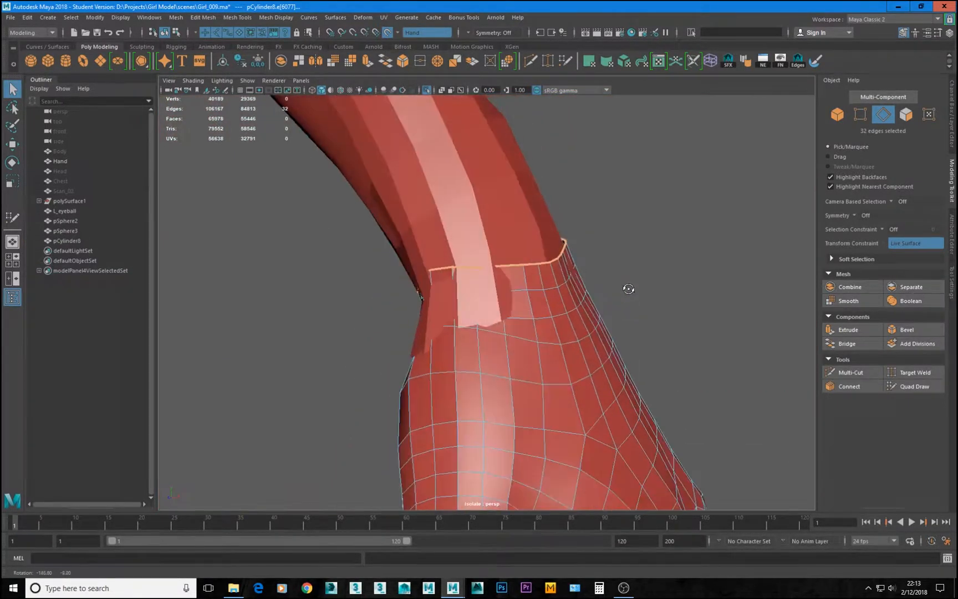
pyautogui.keyDown('alt'); pyautogui.moveTo(459, 315); pyautogui.dragTo(357, 317); pyautogui.keyUp('alt')
pyautogui.keyDown('alt'); pyautogui.moveTo(502, 309); pyautogui.dragTo(476, 303); pyautogui.keyUp('alt')
# Step: Delete the arm mesh's last ring of faces where it overlaps the hand at the wrist
pyautogui.click(529, 240)
pyautogui.keyDown('alt'); pyautogui.moveTo(544, 244); pyautogui.dragTo(495, 244); pyautogui.keyUp('alt')
pyautogui.keyDown('alt'); pyautogui.moveTo(556, 342); pyautogui.dragTo(406, 347); pyautogui.keyUp('alt')
pyautogui.press('F11')
pyautogui.click(547, 321)
pyautogui.keyDown('shift'); pyautogui.doubleClick(537, 324); pyautogui.keyUp('shift')
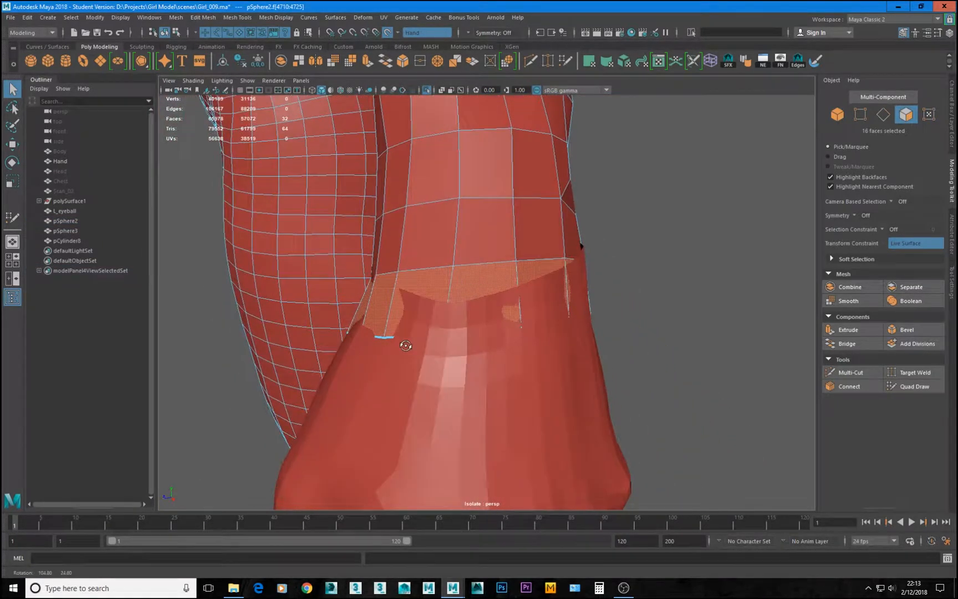
pyautogui.press('Delete')
pyautogui.keyDown('alt'); pyautogui.moveTo(624, 329); pyautogui.dragTo(525, 289); pyautogui.keyUp('alt')
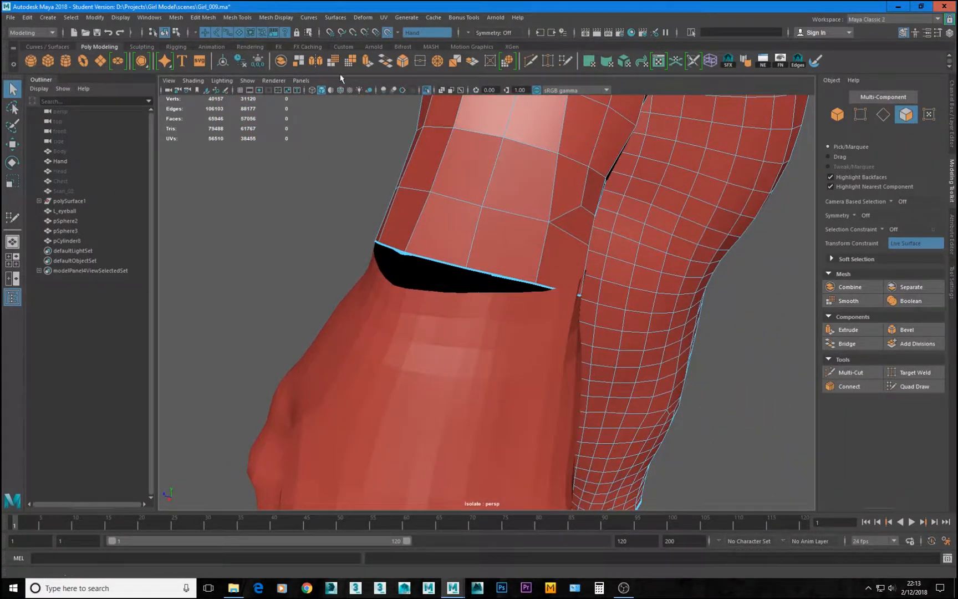
# Step: Turn on wireframe display over the shaded meshes and check the gap between the arm and hand borders
pyautogui.click(341, 90)
pyautogui.moveTo(411, 269)
pyautogui.keyDown('alt'); pyautogui.mouseDown()
pyautogui.moveTo(435, 285)
pyautogui.moveTo(447, 275)
pyautogui.mouseUp(); pyautogui.keyUp('alt')
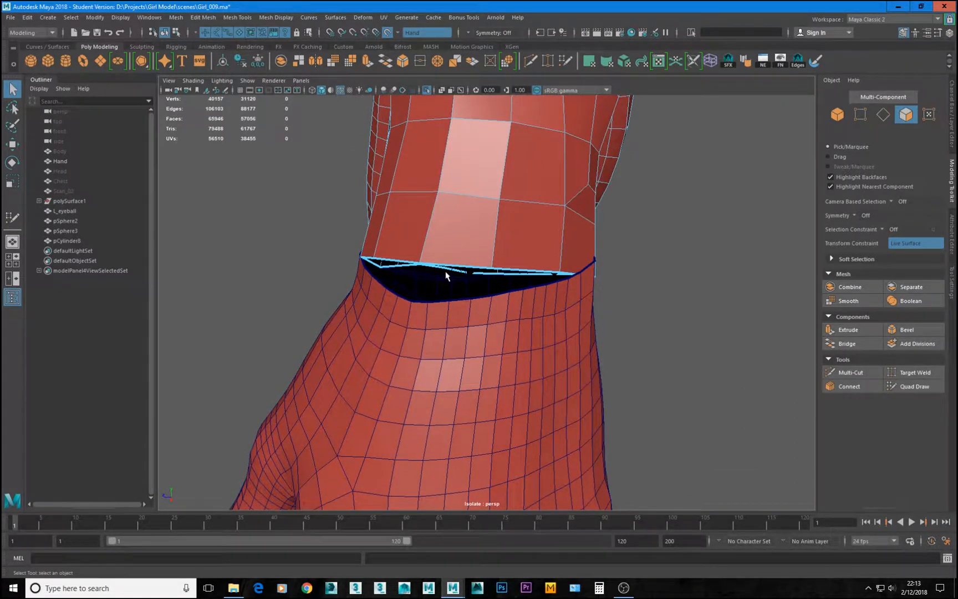
pyautogui.keyDown('alt'); pyautogui.moveTo(462, 263); pyautogui.dragTo(913, 257); pyautogui.keyUp('alt')
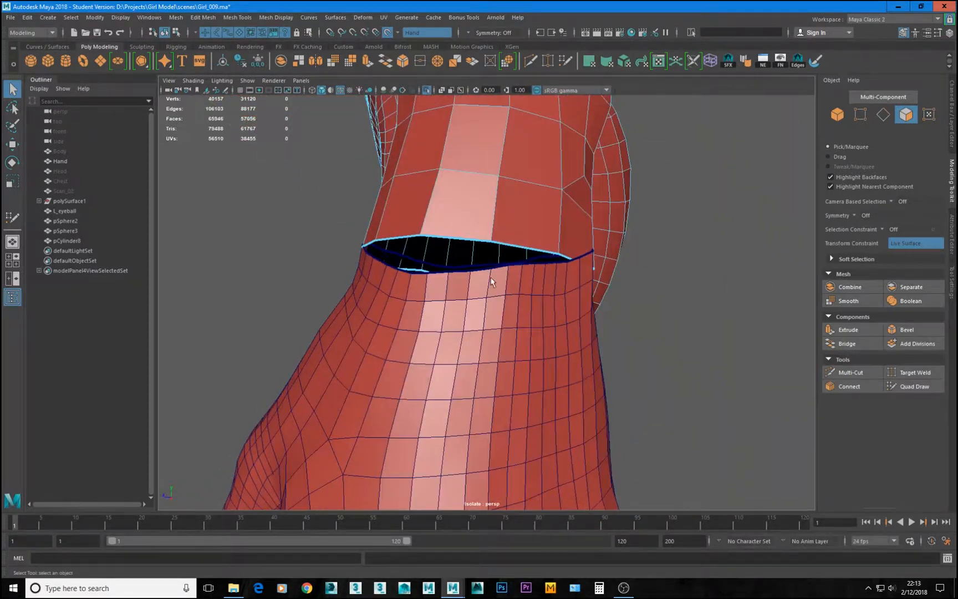
pyautogui.keyDown('alt'); pyautogui.moveTo(491, 279); pyautogui.dragTo(510, 286); pyautogui.keyUp('alt')
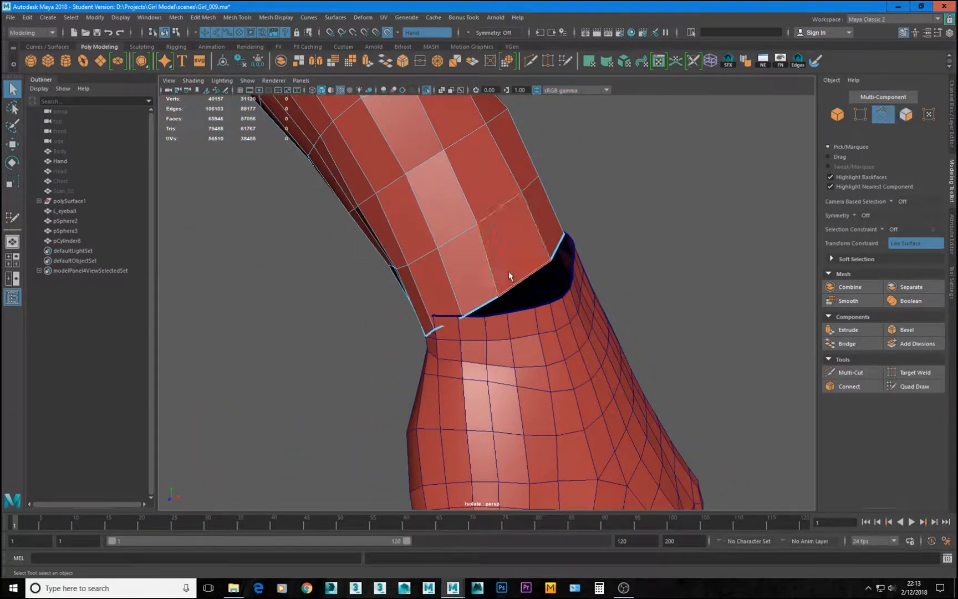
# Step: Examine how the hand's mesh density and wrist border compare with the arm and the rest of the body
pyautogui.keyDown('alt'); pyautogui.moveTo(518, 275); pyautogui.dragTo(361, 248, button='right'); pyautogui.keyUp('alt')
pyautogui.keyDown('alt'); pyautogui.moveTo(508, 283); pyautogui.dragTo(430, 272); pyautogui.keyUp('alt')
pyautogui.keyDown('alt'); pyautogui.moveTo(429, 277); pyautogui.dragTo(327, 266, button='right'); pyautogui.keyUp('alt')
pyautogui.keyDown('alt'); pyautogui.moveTo(333, 260); pyautogui.dragTo(481, 245); pyautogui.keyUp('alt')
pyautogui.keyDown('alt'); pyautogui.moveTo(482, 244); pyautogui.dragTo(580, 245, button='middle'); pyautogui.keyUp('alt')
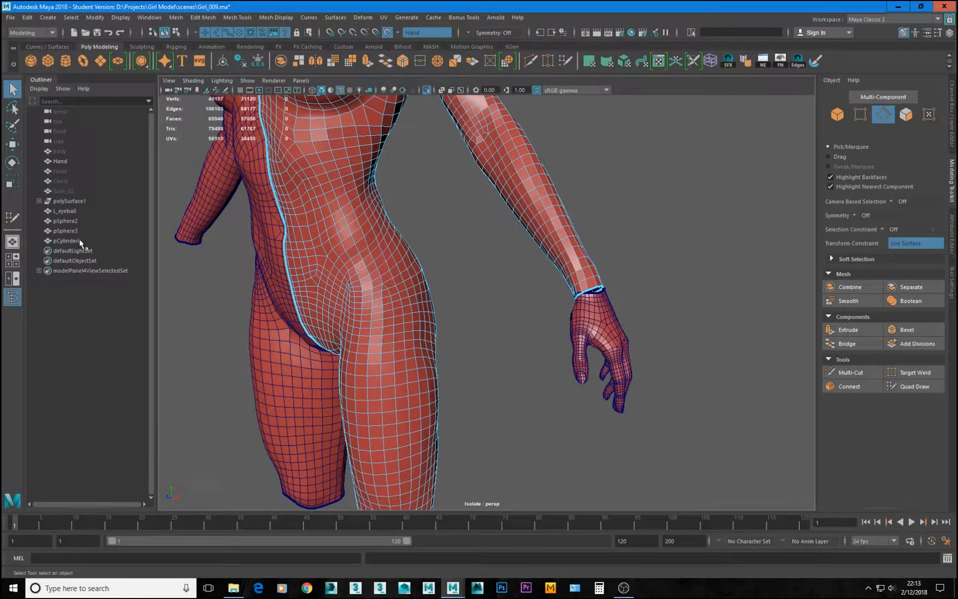
pyautogui.keyDown('alt'); pyautogui.moveTo(559, 288); pyautogui.dragTo(507, 299); pyautogui.keyUp('alt')
pyautogui.keyDown('alt'); pyautogui.moveTo(507, 300); pyautogui.dragTo(616, 310, button='right'); pyautogui.keyUp('alt')
pyautogui.keyDown('alt'); pyautogui.moveTo(616, 310); pyautogui.dragTo(438, 328, button='middle'); pyautogui.keyUp('alt')
pyautogui.keyDown('alt'); pyautogui.moveTo(438, 327); pyautogui.dragTo(491, 345, button='right'); pyautogui.keyUp('alt')
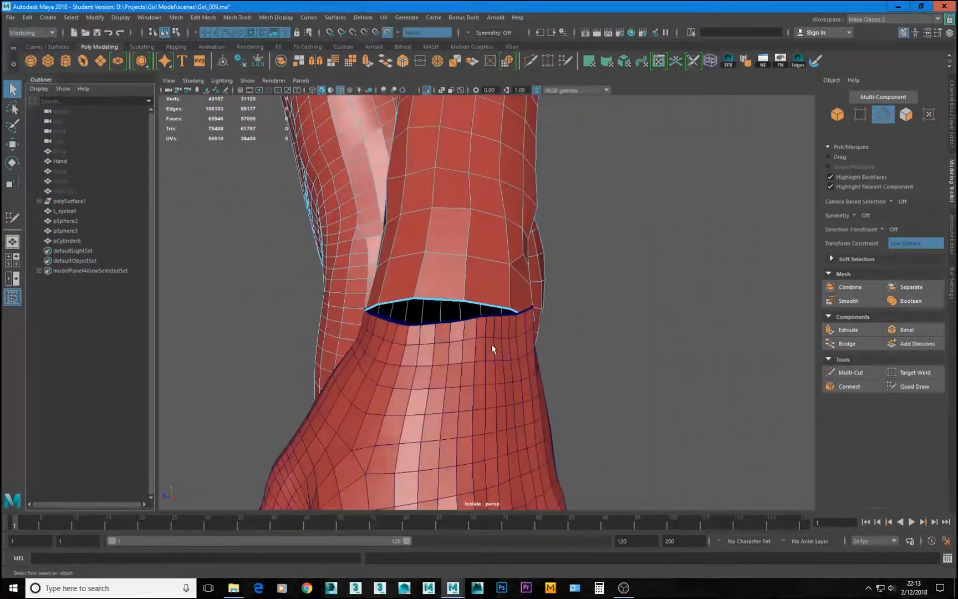
pyautogui.keyDown('alt'); pyautogui.moveTo(464, 304); pyautogui.dragTo(315, 380); pyautogui.keyUp('alt')
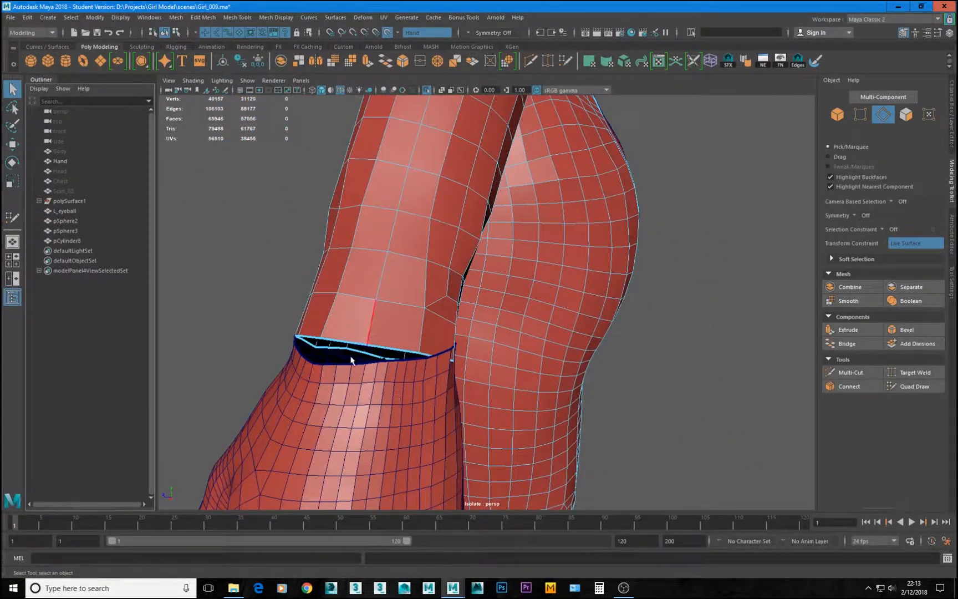
pyautogui.keyDown('alt'); pyautogui.moveTo(350, 359); pyautogui.dragTo(351, 211, button='right'); pyautogui.keyUp('alt')
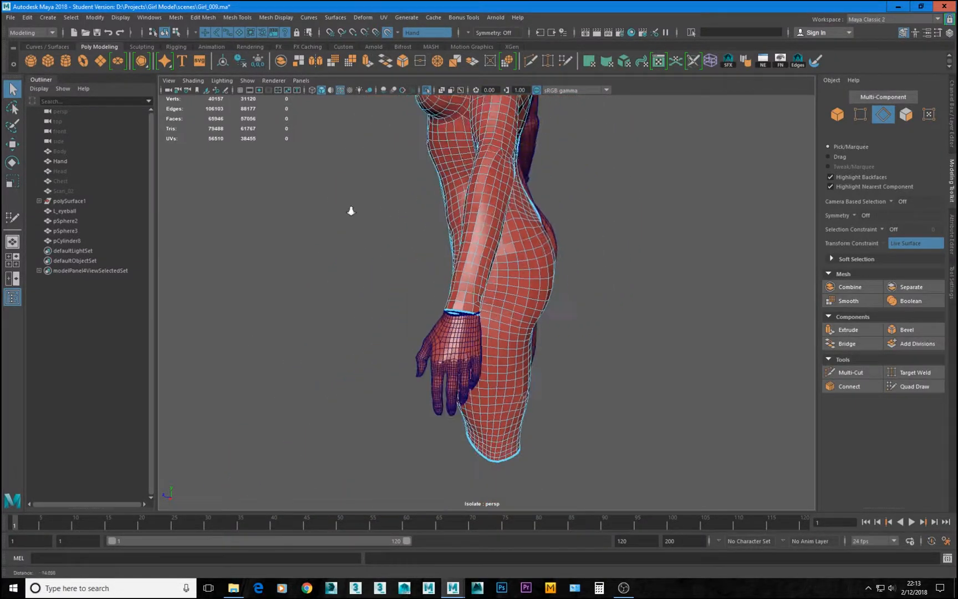
pyautogui.keyDown('alt'); pyautogui.moveTo(351, 211); pyautogui.dragTo(424, 223); pyautogui.keyUp('alt')
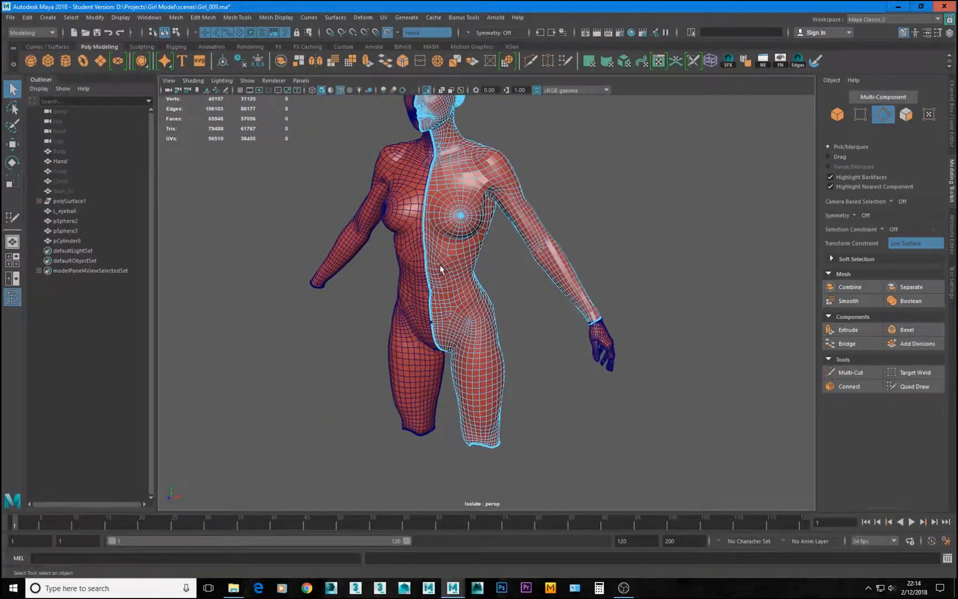
pyautogui.keyDown('alt'); pyautogui.moveTo(603, 308); pyautogui.dragTo(579, 310, button='middle'); pyautogui.keyUp('alt')
pyautogui.keyDown('alt'); pyautogui.moveTo(579, 309); pyautogui.dragTo(700, 380, button='right'); pyautogui.keyUp('alt')
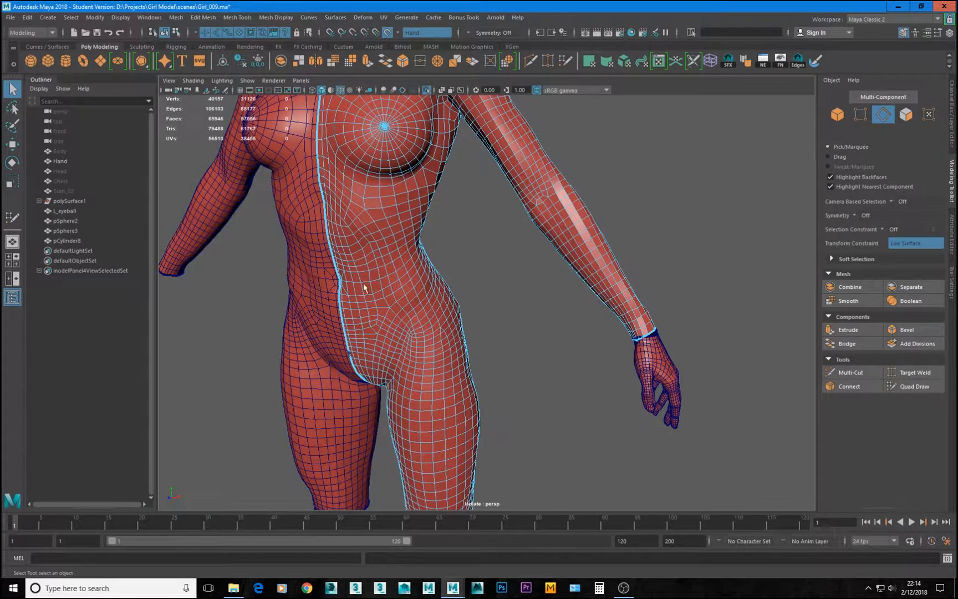
pyautogui.keyDown('alt'); pyautogui.moveTo(303, 265); pyautogui.dragTo(459, 272); pyautogui.keyUp('alt')
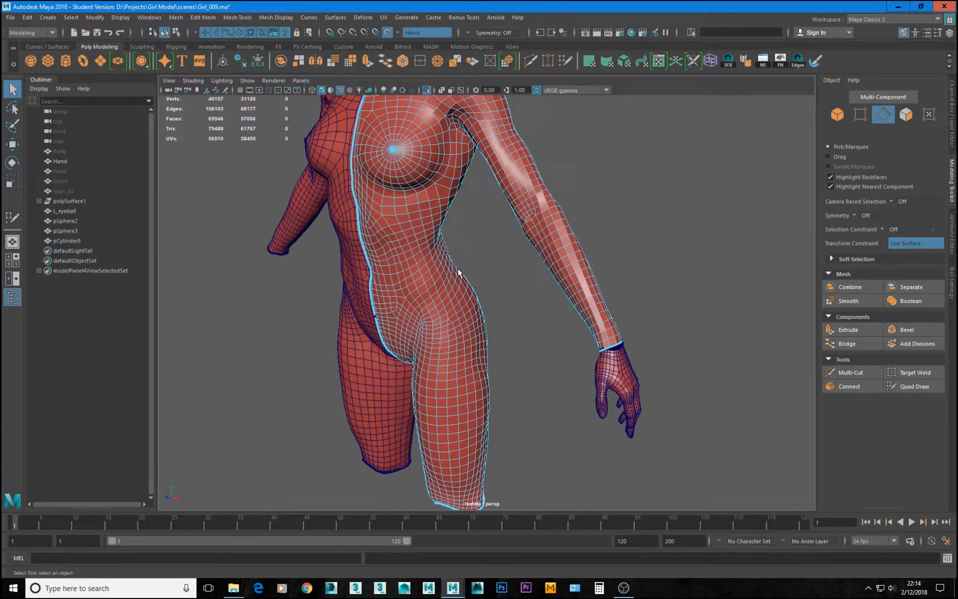
pyautogui.keyDown('alt'); pyautogui.moveTo(405, 224); pyautogui.dragTo(424, 227); pyautogui.keyUp('alt')
pyautogui.keyDown('alt'); pyautogui.moveTo(423, 226); pyautogui.dragTo(355, 207, button='middle'); pyautogui.keyUp('alt')
pyautogui.keyDown('alt'); pyautogui.moveTo(355, 206); pyautogui.dragTo(592, 321, button='right'); pyautogui.keyUp('alt')
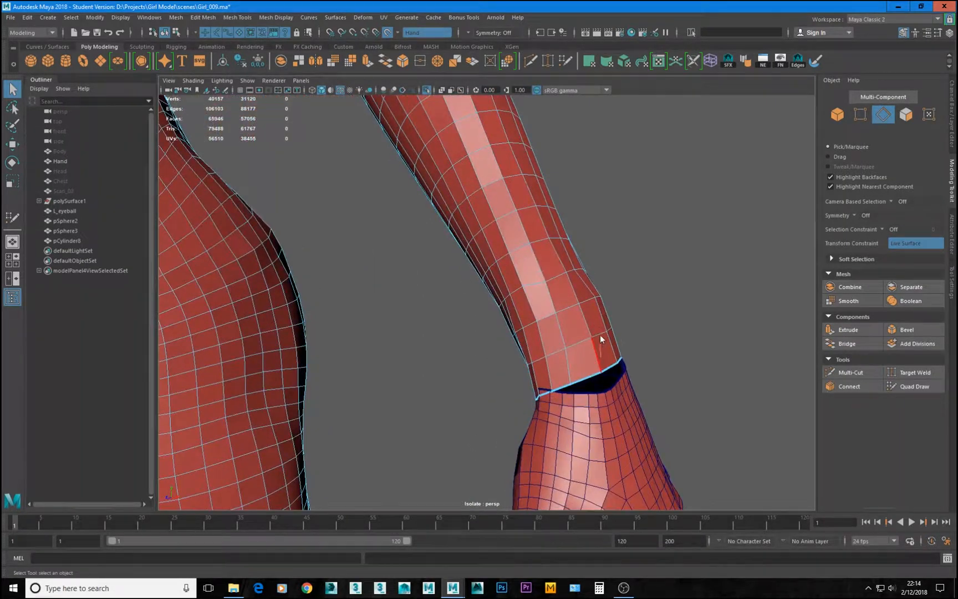
# Step: Hide the mirrored body half pSphere3
pyautogui.doubleClick(593, 383)
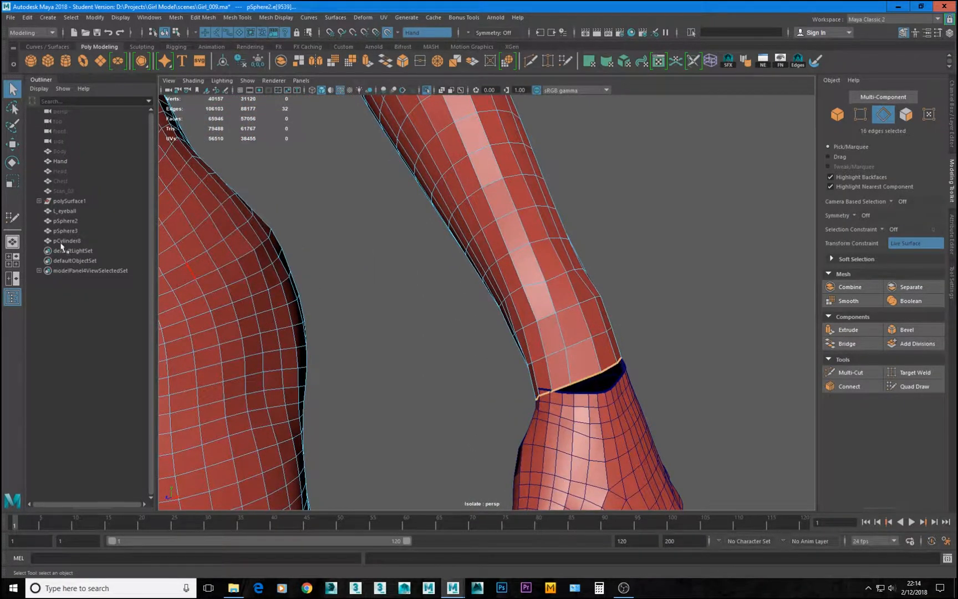
pyautogui.click(65, 221)
pyautogui.click(65, 231)
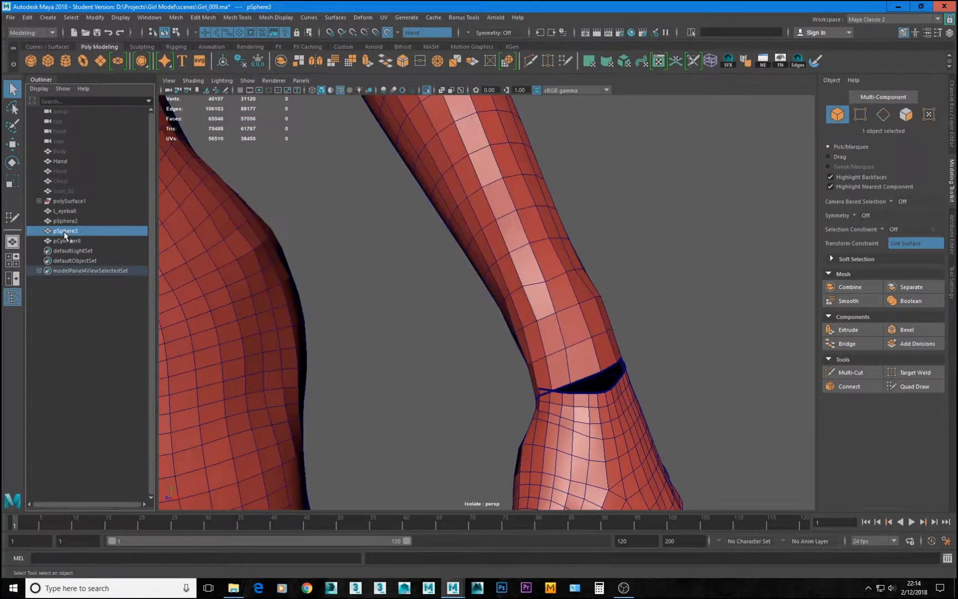
pyautogui.hotkey('ctrl', 'h')
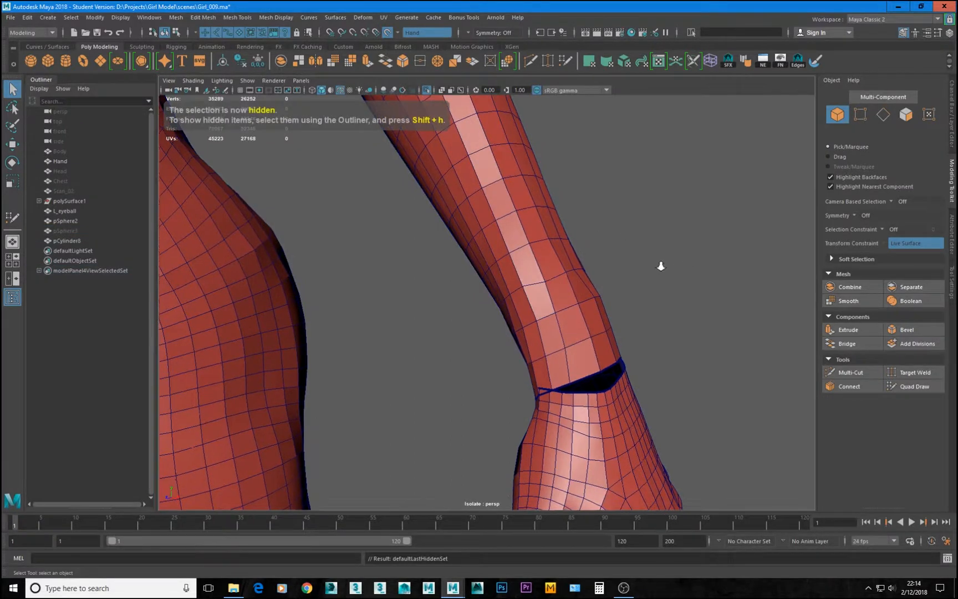
# Step: Select the arm's open wrist border and check its alignment with the hand's border from the palm and back sides
pyautogui.scroll(-3, 544, 247)
pyautogui.doubleClick(546, 342)
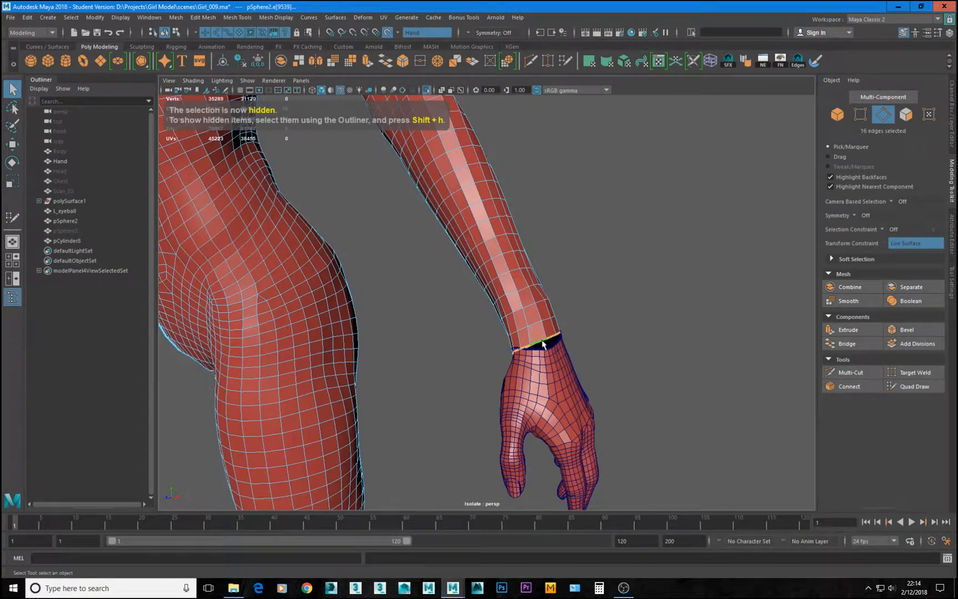
pyautogui.keyDown('alt'); pyautogui.moveTo(546, 342); pyautogui.dragTo(319, 163); pyautogui.keyUp('alt')
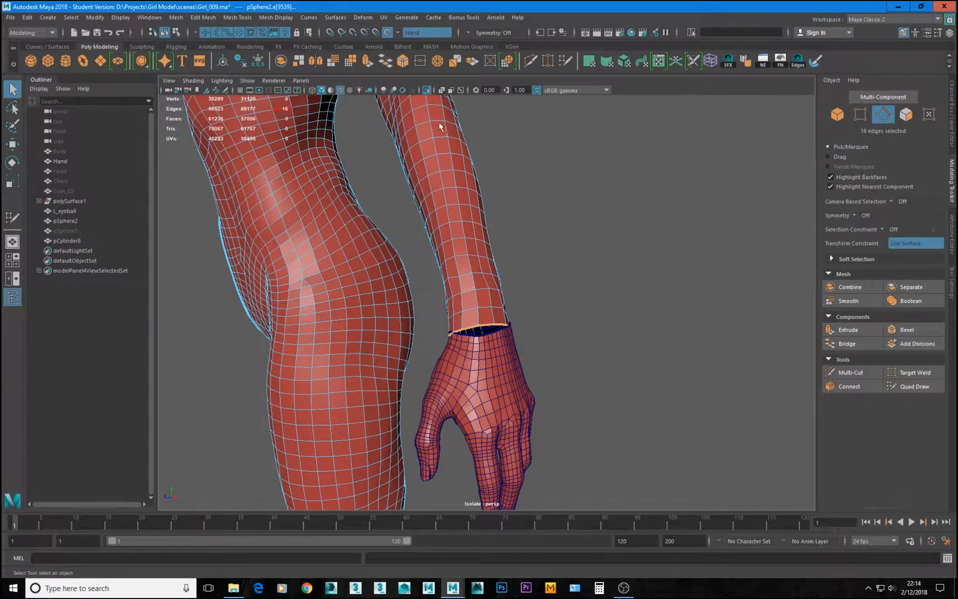
pyautogui.keyDown('alt'); pyautogui.moveTo(353, 355); pyautogui.dragTo(403, 304); pyautogui.keyUp('alt')
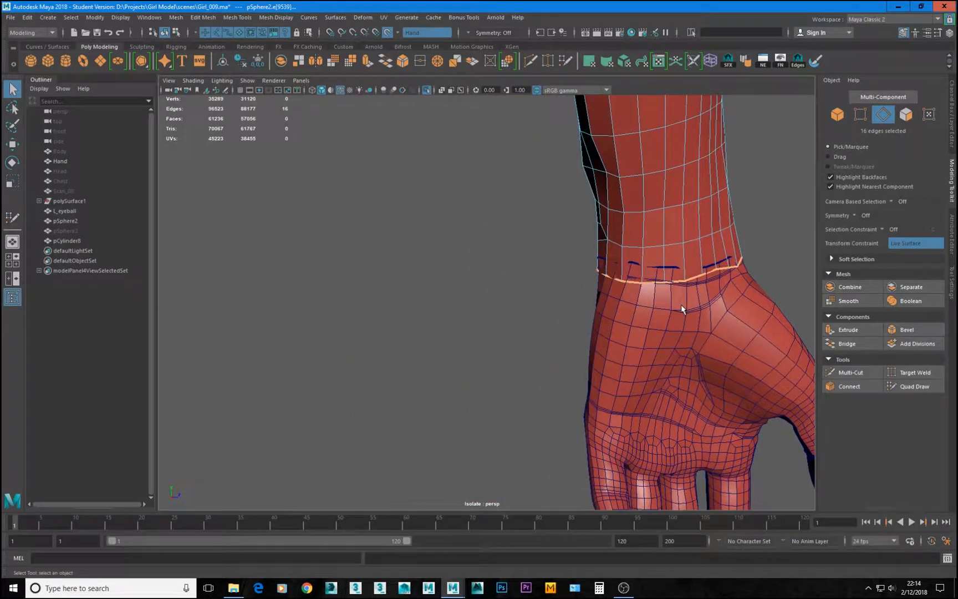
pyautogui.press('f')
pyautogui.keyDown('alt'); pyautogui.moveTo(622, 308); pyautogui.dragTo(566, 306, button='right'); pyautogui.keyUp('alt')
pyautogui.keyDown('alt'); pyautogui.moveTo(565, 306); pyautogui.dragTo(530, 322); pyautogui.keyUp('alt')
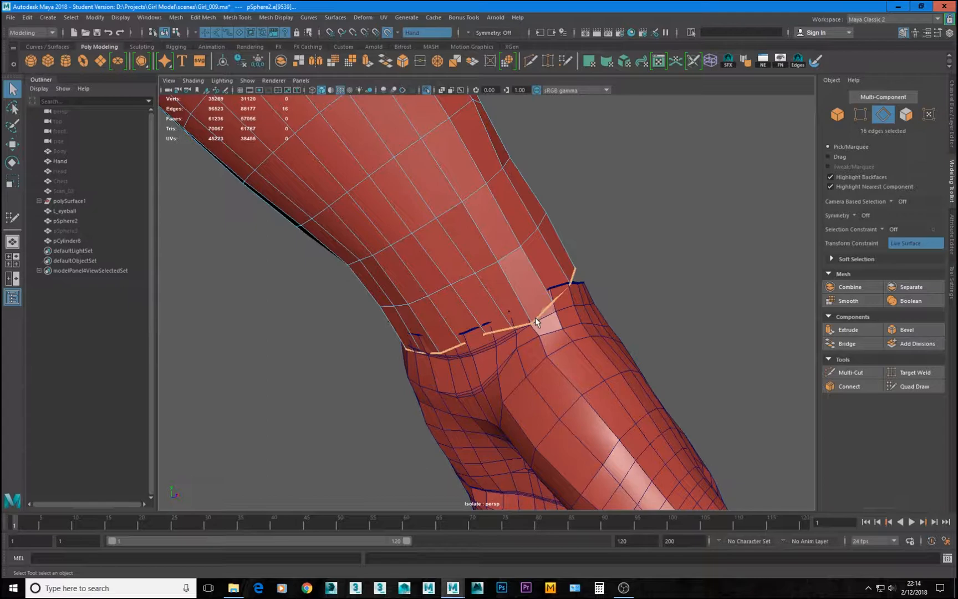
pyautogui.keyDown('alt'); pyautogui.moveTo(667, 336); pyautogui.dragTo(624, 319); pyautogui.keyUp('alt')
pyautogui.keyDown('alt'); pyautogui.moveTo(557, 289); pyautogui.dragTo(357, 280); pyautogui.keyUp('alt')
pyautogui.scroll(2, 360, 284)
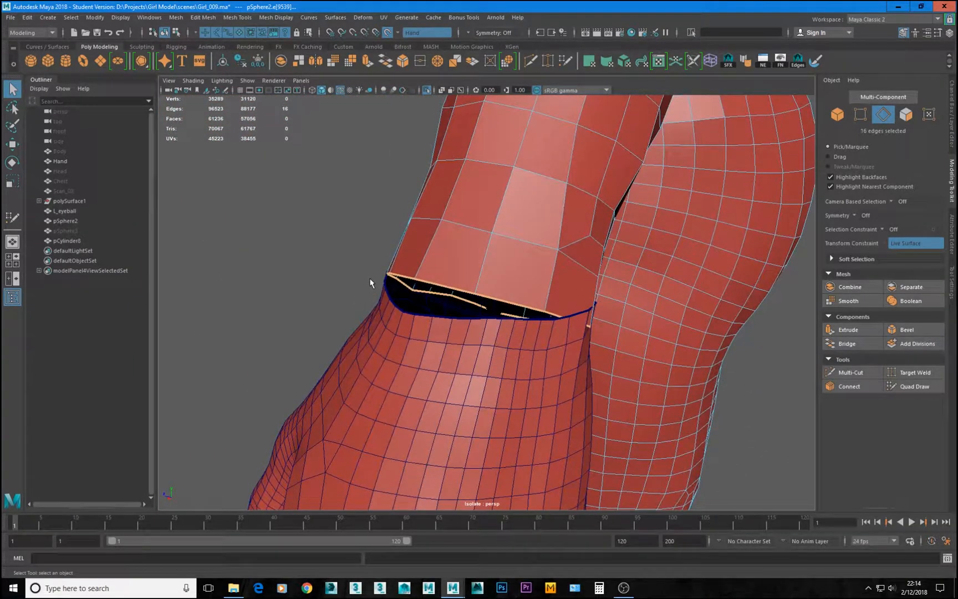
# Step: Examine the hand's edge flow below the wrist gap, closing in on the palm crease
pyautogui.keyDown('alt'); pyautogui.moveTo(560, 293); pyautogui.dragTo(607, 314); pyautogui.keyUp('alt')
pyautogui.keyDown('alt'); pyautogui.moveTo(607, 314); pyautogui.dragTo(462, 276, button='right'); pyautogui.keyUp('alt')
pyautogui.keyDown('alt'); pyautogui.moveTo(462, 276); pyautogui.dragTo(365, 287); pyautogui.keyUp('alt')
pyautogui.keyDown('alt'); pyautogui.moveTo(365, 287); pyautogui.dragTo(671, 345, button='right'); pyautogui.keyUp('alt')
pyautogui.keyDown('alt'); pyautogui.moveTo(671, 345); pyautogui.dragTo(405, 306); pyautogui.keyUp('alt')
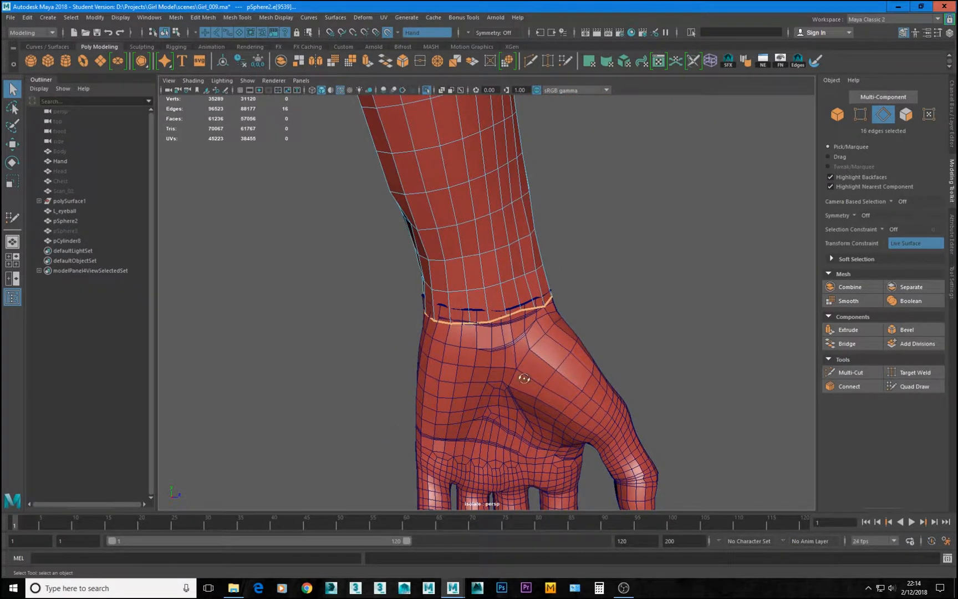
pyautogui.keyDown('alt'); pyautogui.moveTo(526, 380); pyautogui.dragTo(527, 324); pyautogui.keyUp('alt')
pyautogui.keyDown('alt'); pyautogui.moveTo(527, 325); pyautogui.dragTo(550, 359, button='right'); pyautogui.keyUp('alt')
pyautogui.keyDown('alt'); pyautogui.moveTo(550, 360); pyautogui.dragTo(460, 368); pyautogui.keyUp('alt')
pyautogui.keyDown('alt'); pyautogui.moveTo(459, 368); pyautogui.dragTo(532, 417, button='right'); pyautogui.keyUp('alt')
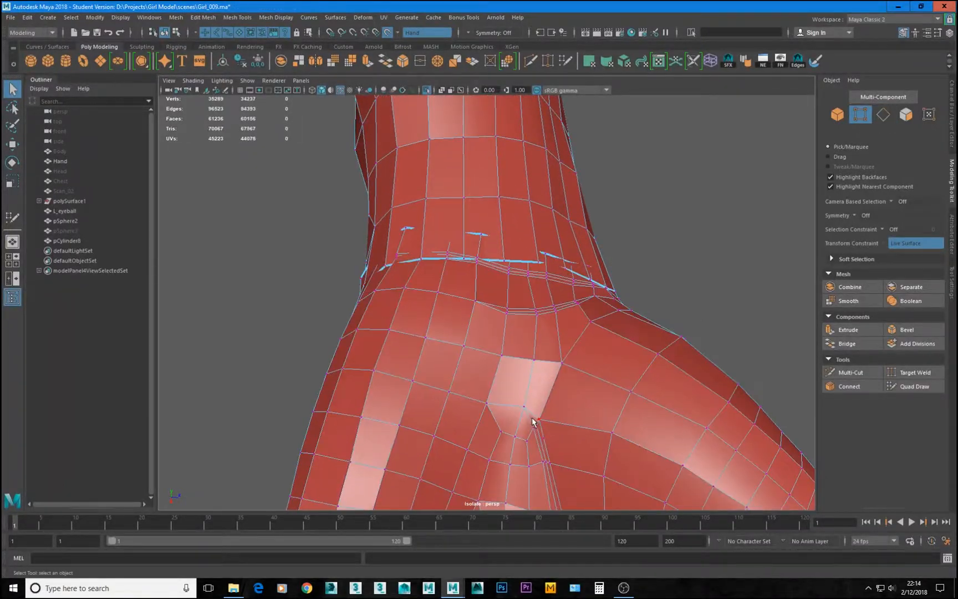
# Step: Select hand vertices where edges converge on the palm and below the wrist, and inspect the loops running across the back
pyautogui.moveTo(552, 437); pyautogui.dragTo(537, 430)
pyautogui.press('w')
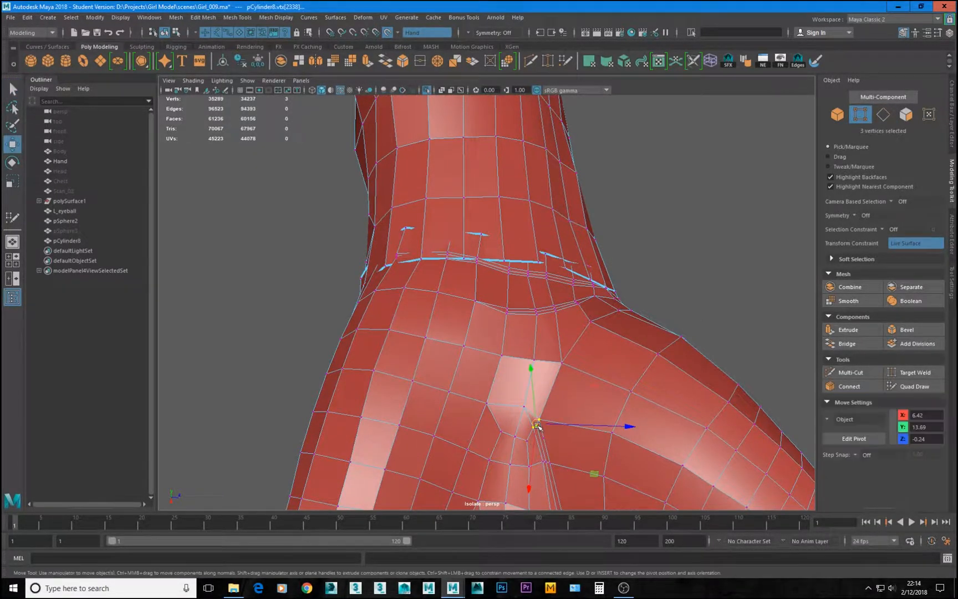
pyautogui.keyDown('alt'); pyautogui.moveTo(608, 439); pyautogui.dragTo(561, 385); pyautogui.keyUp('alt')
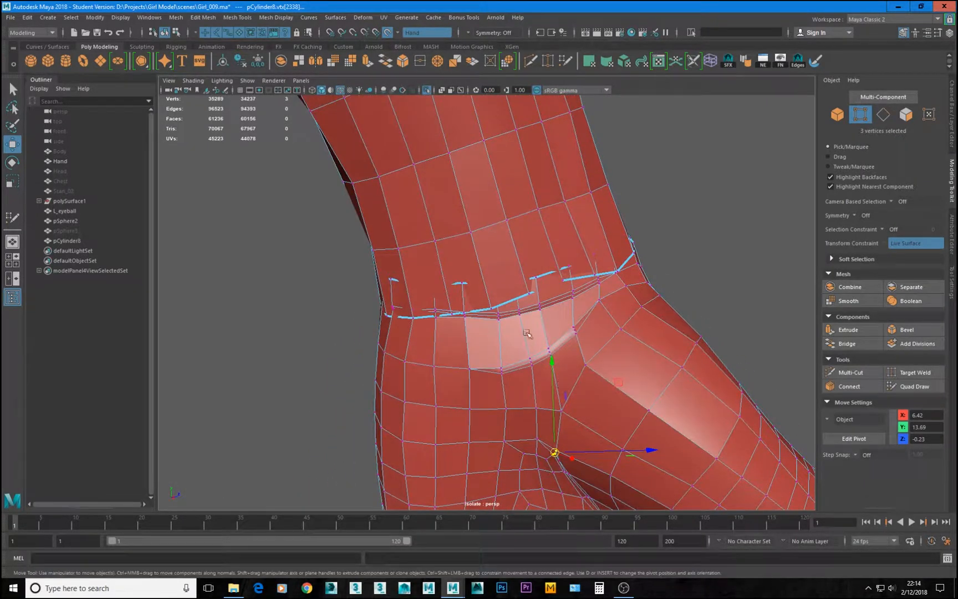
pyautogui.keyDown('alt'); pyautogui.moveTo(527, 333); pyautogui.dragTo(464, 346); pyautogui.keyUp('alt')
pyautogui.keyDown('ctrl'); pyautogui.moveTo(380, 260); pyautogui.dragTo(517, 390); pyautogui.keyUp('ctrl')
pyautogui.keyDown('alt'); pyautogui.moveTo(516, 390); pyautogui.dragTo(691, 340); pyautogui.keyUp('alt')
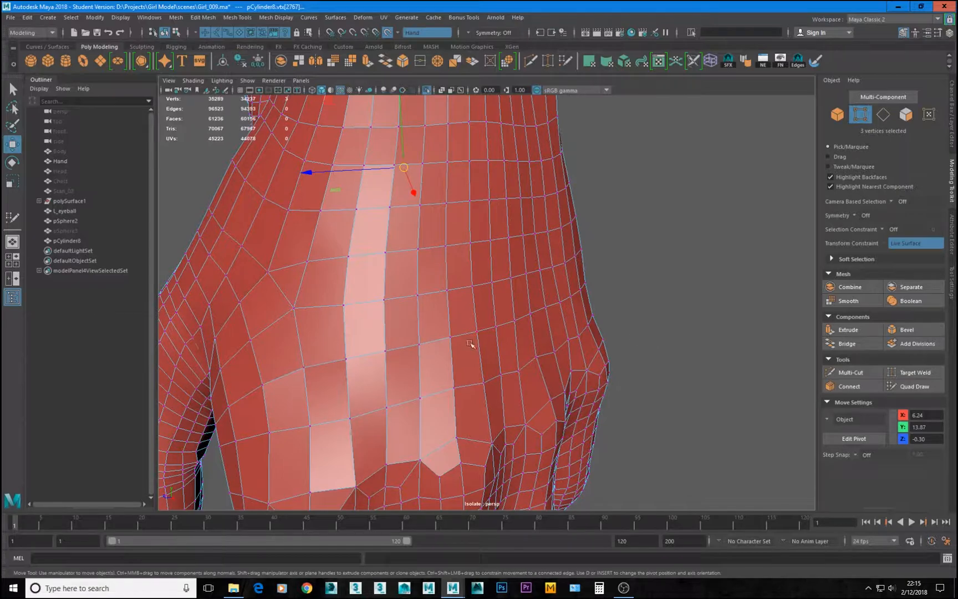
pyautogui.keyDown('alt'); pyautogui.moveTo(470, 344); pyautogui.dragTo(520, 328); pyautogui.keyUp('alt')
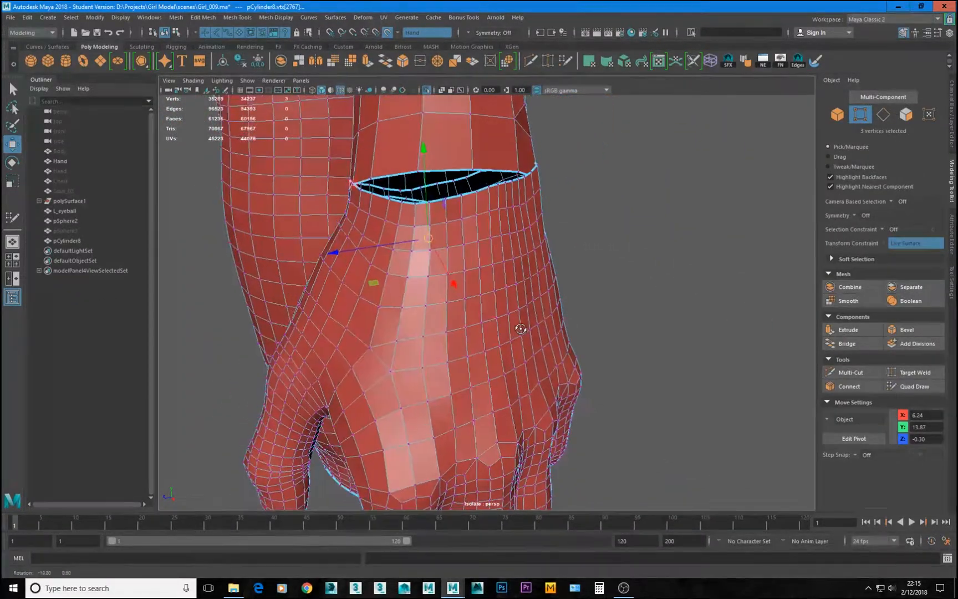
# Step: Select the lengthwise edge run down the back of the hand from the wrist to follow its flow
pyautogui.keyDown('alt'); pyautogui.moveTo(455, 319); pyautogui.dragTo(426, 347); pyautogui.keyUp('alt')
pyautogui.press('F10')
pyautogui.doubleClick(417, 343)
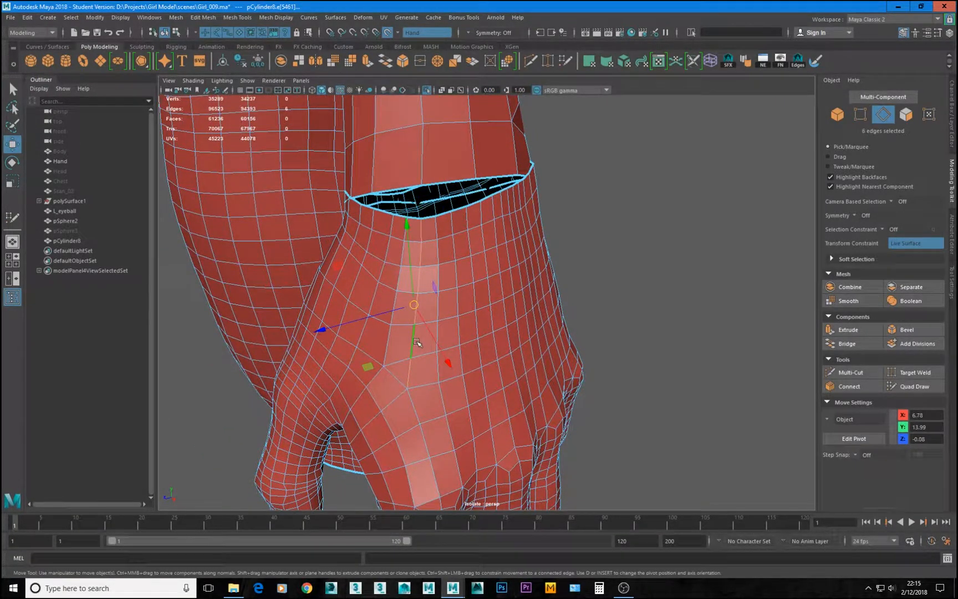
pyautogui.rightClick(505, 304)
# Step: Save the current scene file, accepting the student version notice
pyautogui.press('q')
pyautogui.hotkey('ctrl', 's')
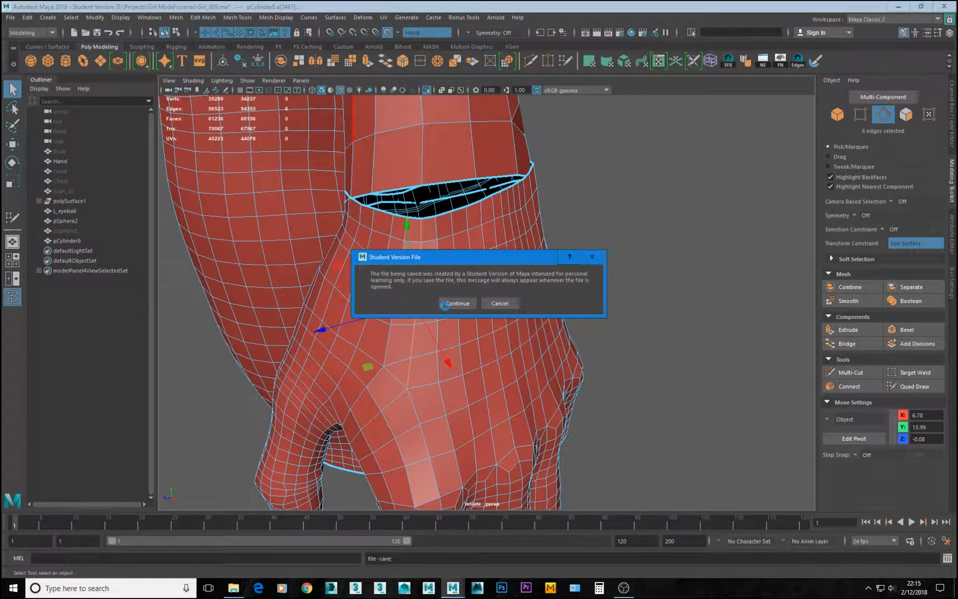
pyautogui.click(445, 304)
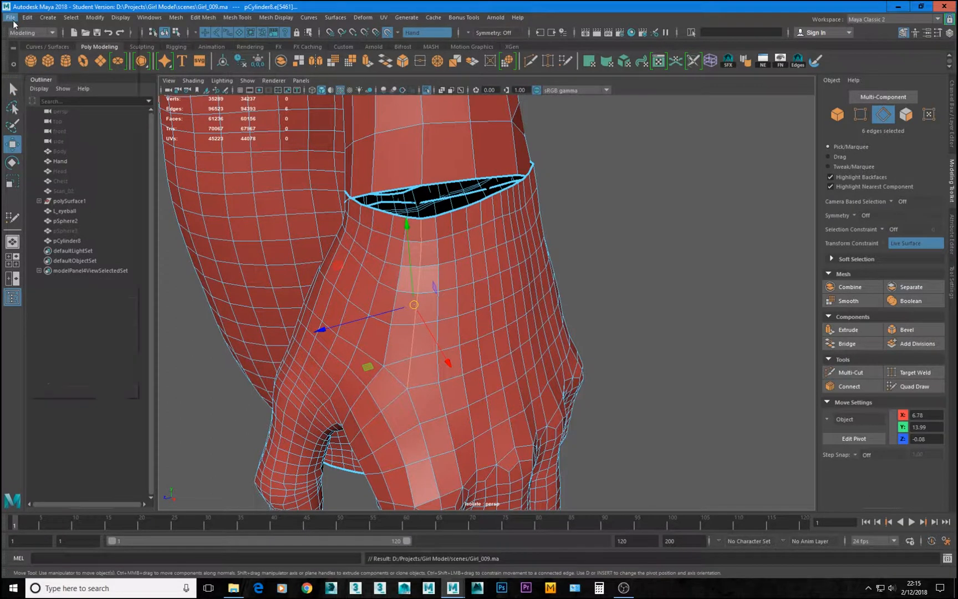
# Step: Save the scene as a new version named Girl_010.ma, accepting the student version notice
pyautogui.click(11, 17)
pyautogui.click(38, 67)
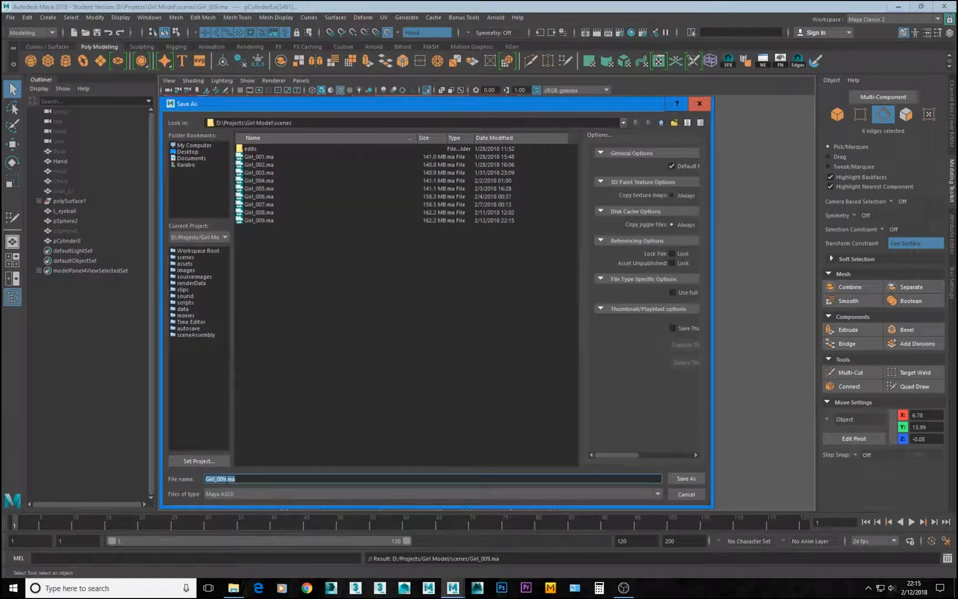
pyautogui.click(226, 479)
pyautogui.press('Delete')
pyautogui.press('Delete')
pyautogui.write('10')
pyautogui.press('Return')
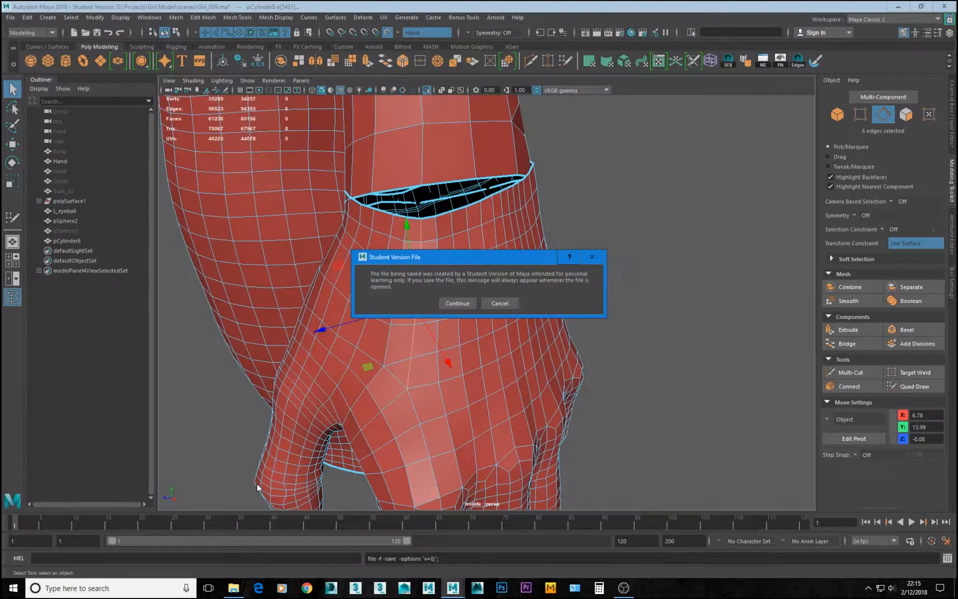
pyautogui.click(457, 303)
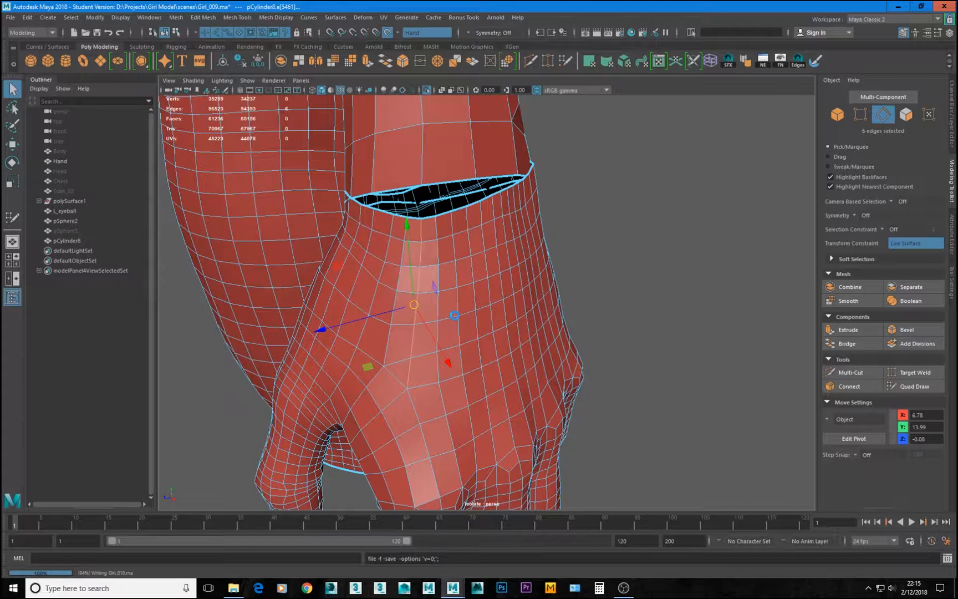
# Step: Remove the selected lengthwise edge run from the back of the hand, undoing only the last extra change
pyautogui.press('w')
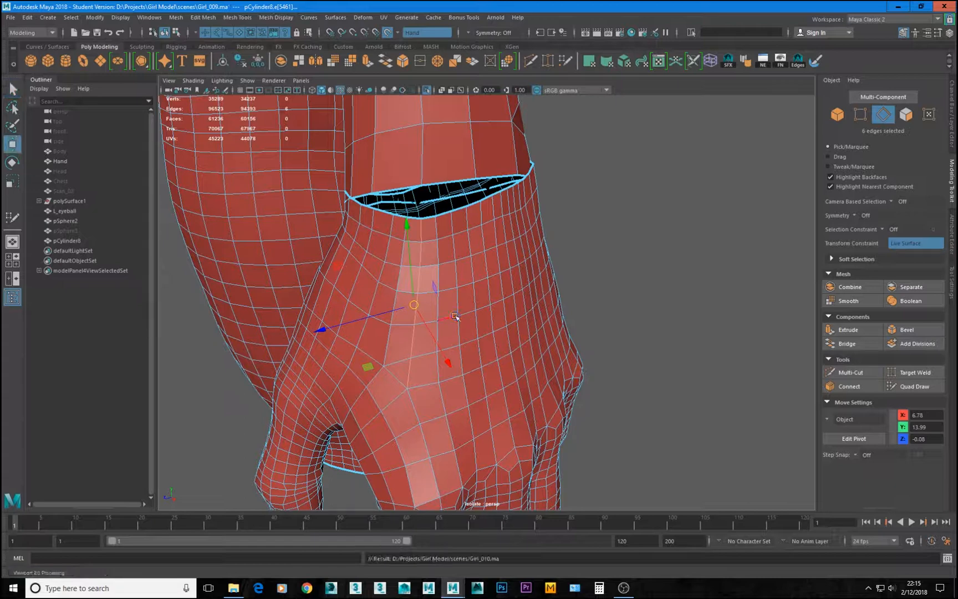
pyautogui.keyDown('alt'); pyautogui.moveTo(454, 329); pyautogui.dragTo(459, 352); pyautogui.keyUp('alt')
pyautogui.hotkey('ctrl', 'z')
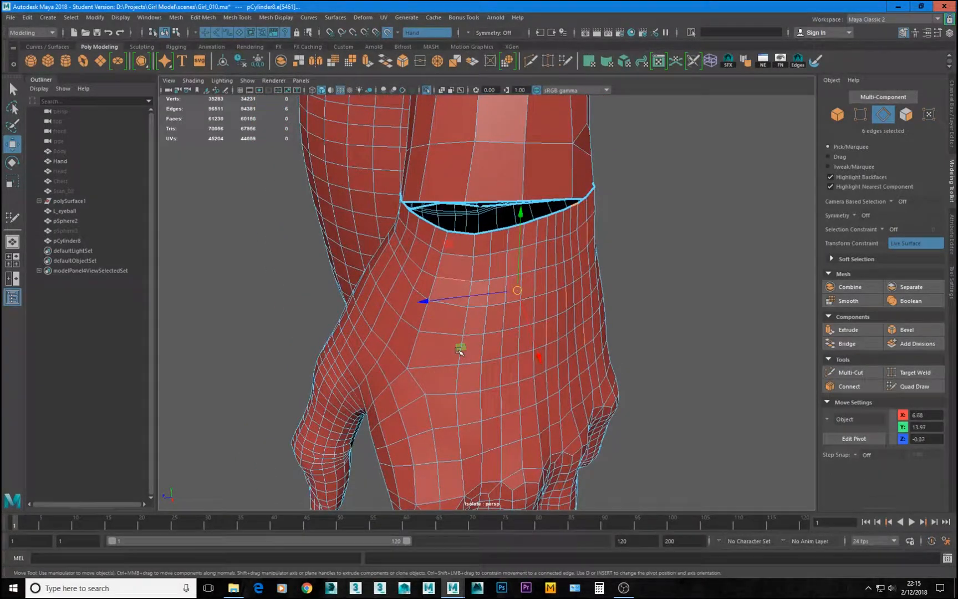
# Step: Select the hand's border edge loop at the wrist and inspect how it meets the arm from several sides
pyautogui.keyDown('alt'); pyautogui.moveTo(445, 326); pyautogui.dragTo(609, 224); pyautogui.keyUp('alt')
pyautogui.click(454, 292)
pyautogui.keyDown('alt'); pyautogui.moveTo(609, 224); pyautogui.dragTo(564, 295, button='right'); pyautogui.keyUp('alt')
pyautogui.scroll(-6, 564, 295)
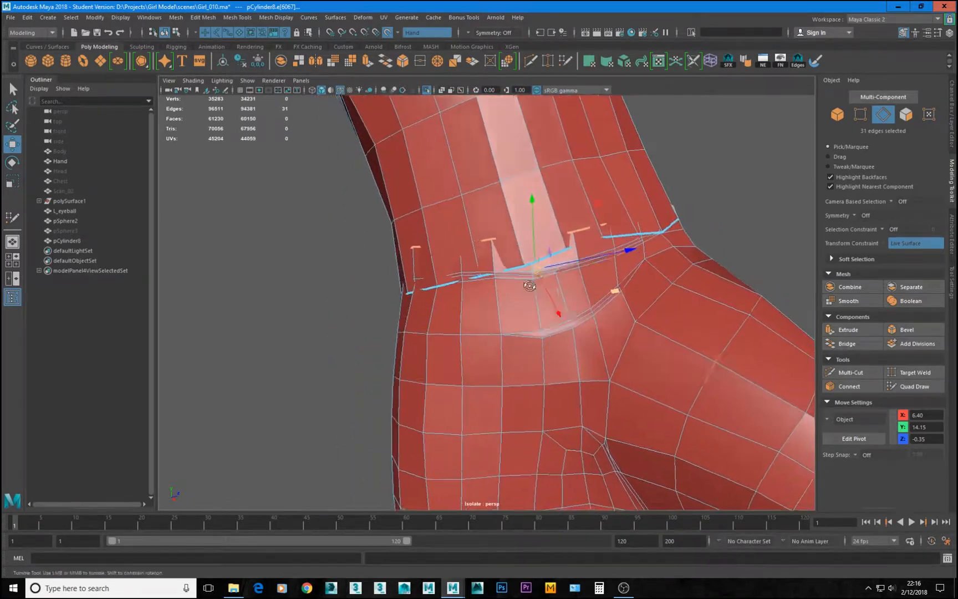
pyautogui.keyDown('alt'); pyautogui.moveTo(583, 304); pyautogui.dragTo(444, 332); pyautogui.keyUp('alt')
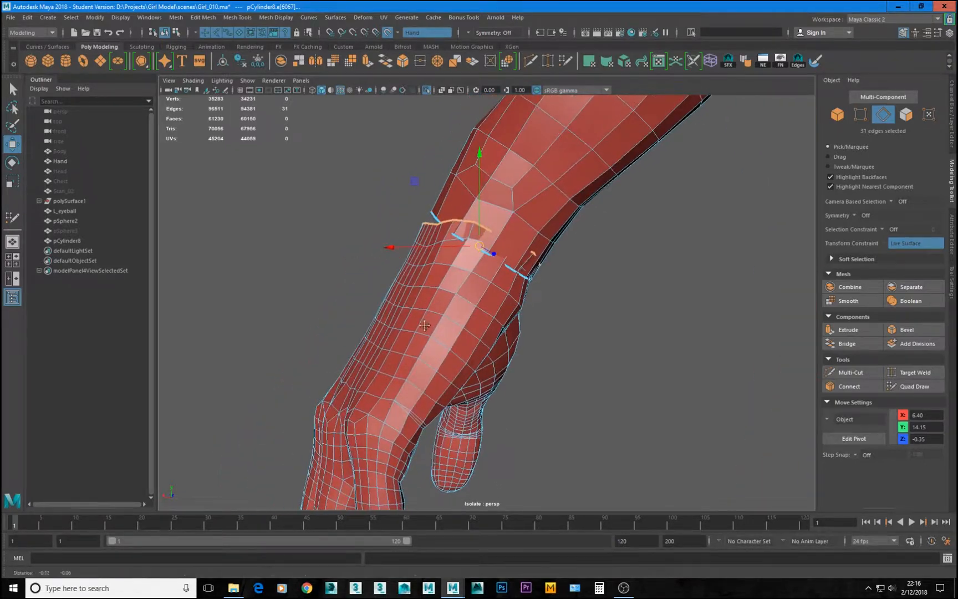
# Step: Start Quad Draw on the hand mesh and relax the quads across the back of the hand below the wrist
pyautogui.click(912, 386)
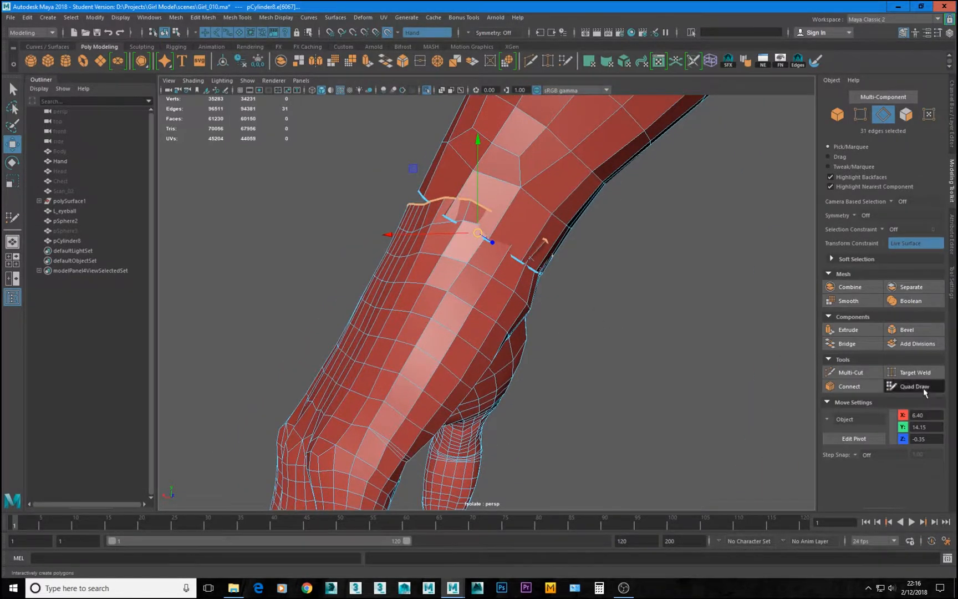
pyautogui.keyDown('alt'); pyautogui.moveTo(432, 338); pyautogui.dragTo(451, 337, button='middle'); pyautogui.keyUp('alt')
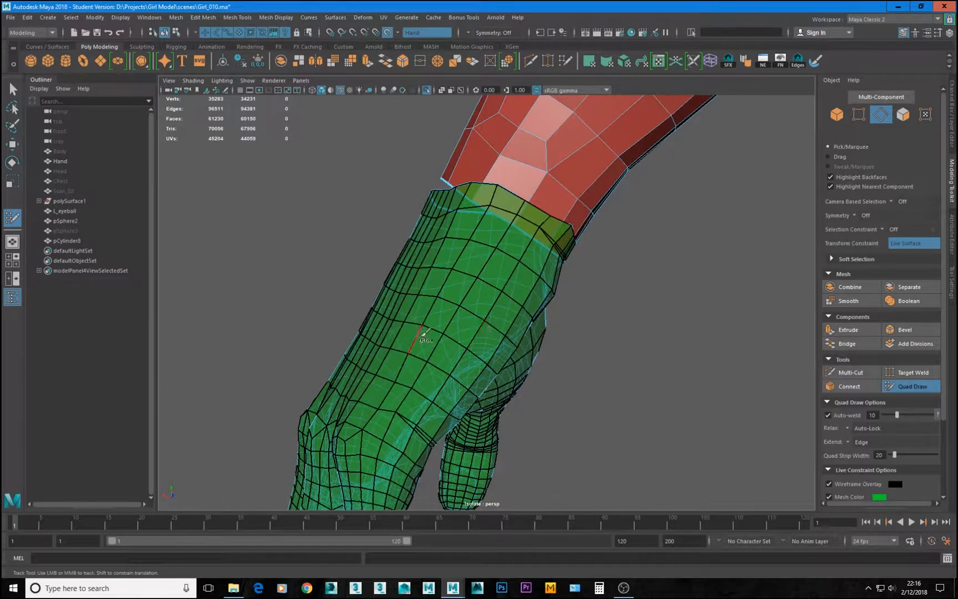
pyautogui.keyDown('alt'); pyautogui.moveTo(456, 339); pyautogui.dragTo(496, 368); pyautogui.keyUp('alt')
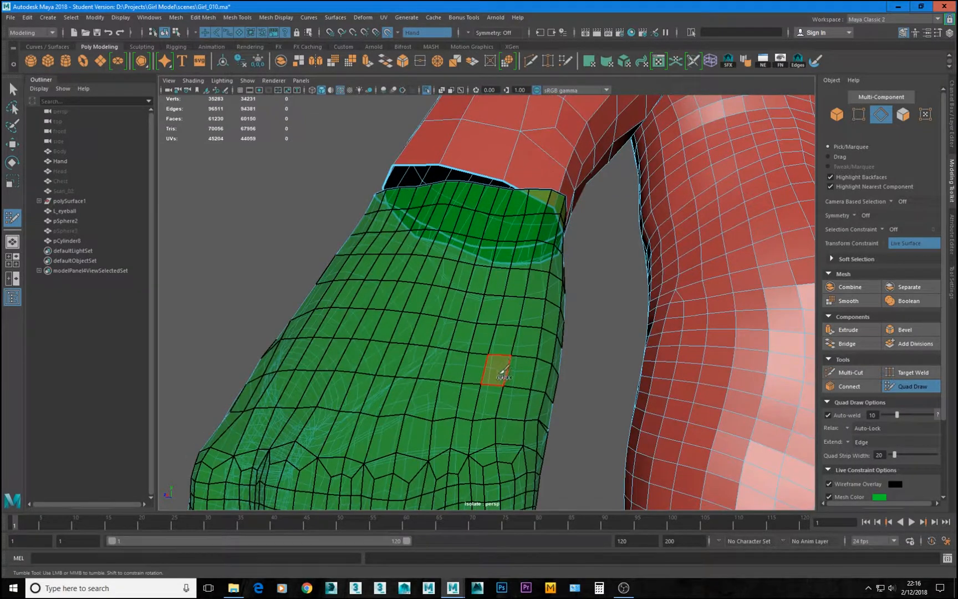
pyautogui.keyDown('alt'); pyautogui.moveTo(355, 330); pyautogui.dragTo(403, 338); pyautogui.keyUp('alt')
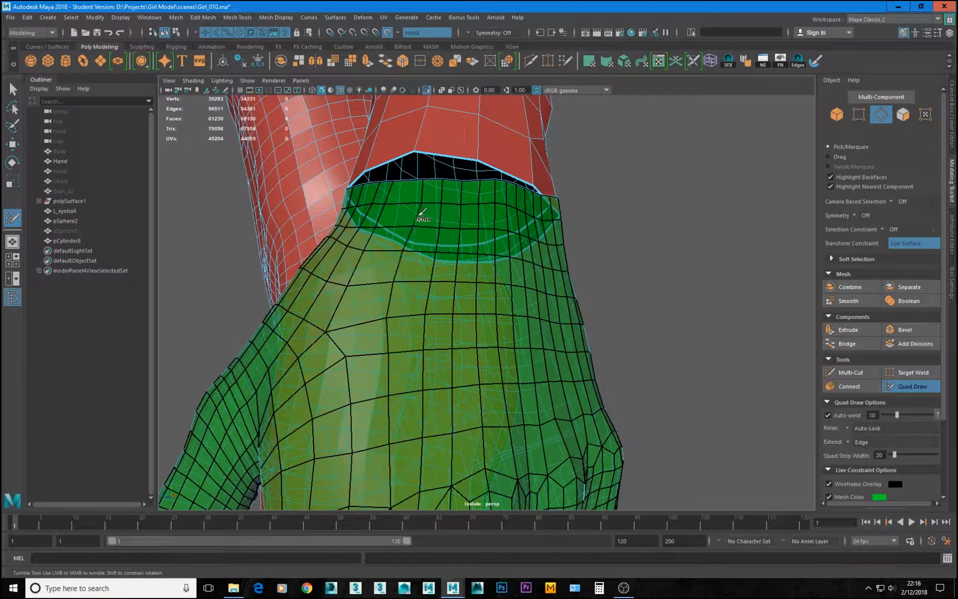
pyautogui.moveTo(420, 216)
pyautogui.keyDown('shift'); pyautogui.mouseDown()
pyautogui.moveTo(425, 203)
pyautogui.moveTo(397, 321)
pyautogui.moveTo(432, 392)
pyautogui.mouseUp(); pyautogui.keyUp('shift')
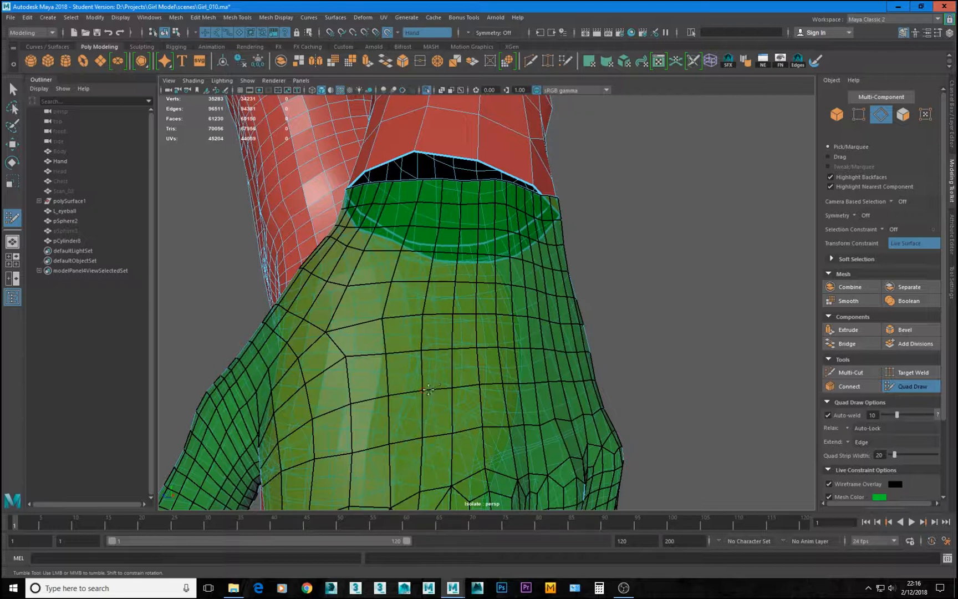
pyautogui.moveTo(488, 317)
pyautogui.keyDown('shift'); pyautogui.mouseDown()
pyautogui.moveTo(439, 295)
pyautogui.moveTo(442, 237)
pyautogui.moveTo(514, 328)
pyautogui.mouseUp(); pyautogui.keyUp('shift')
pyautogui.keyDown('shift'); pyautogui.moveTo(406, 445); pyautogui.dragTo(355, 377); pyautogui.keyUp('shift')
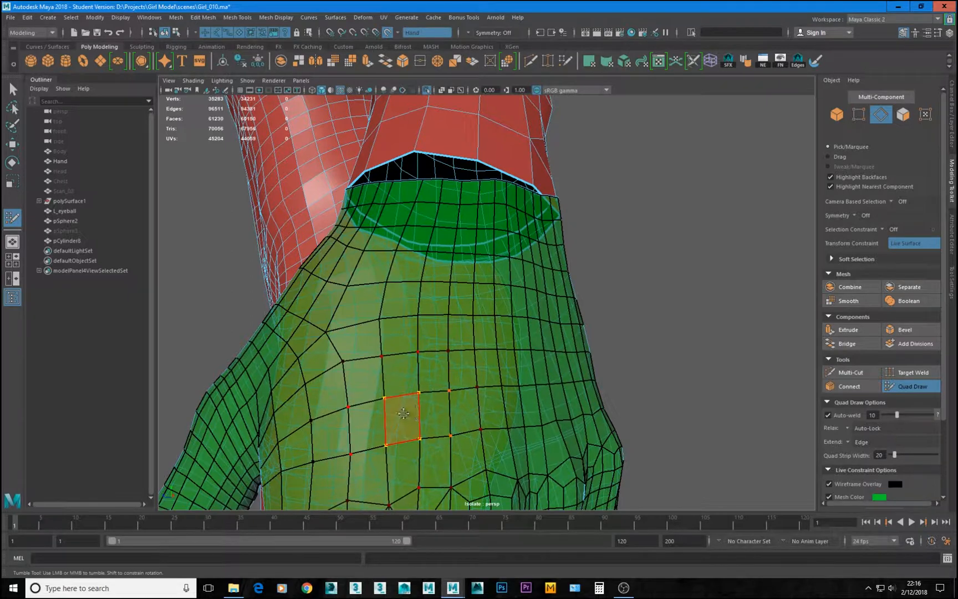
# Step: Relax the quads near the base of the thumb and across the back of the hand, finishing with Quad Draw
pyautogui.keyDown('alt'); pyautogui.moveTo(497, 458); pyautogui.dragTo(501, 243, button='middle'); pyautogui.keyUp('alt')
pyautogui.keyDown('alt'); pyautogui.moveTo(511, 323); pyautogui.dragTo(420, 323, button='right'); pyautogui.keyUp('alt')
pyautogui.keyDown('alt'); pyautogui.moveTo(419, 323); pyautogui.dragTo(386, 301); pyautogui.keyUp('alt')
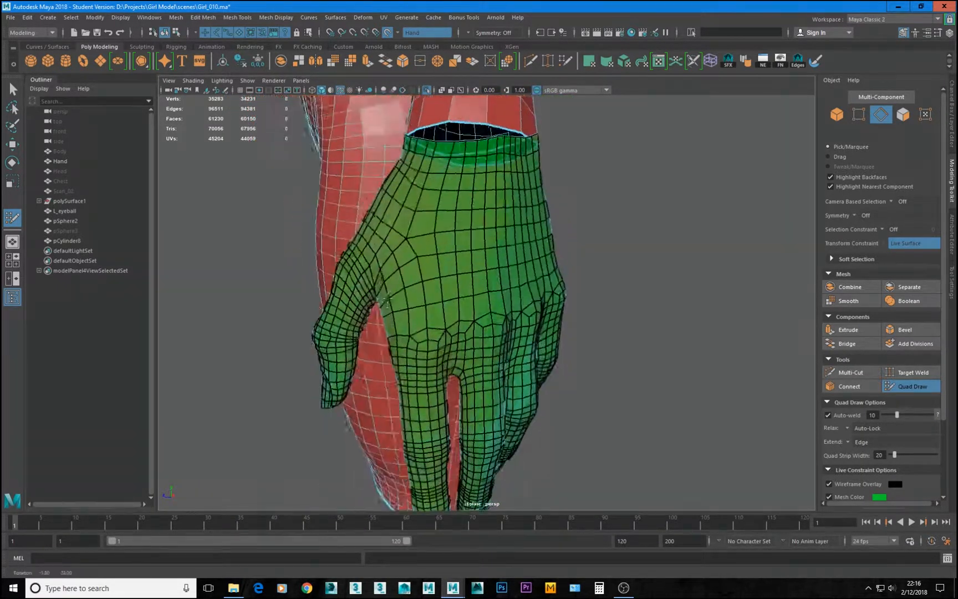
pyautogui.keyDown('alt'); pyautogui.moveTo(387, 301); pyautogui.dragTo(425, 315, button='middle'); pyautogui.keyUp('alt')
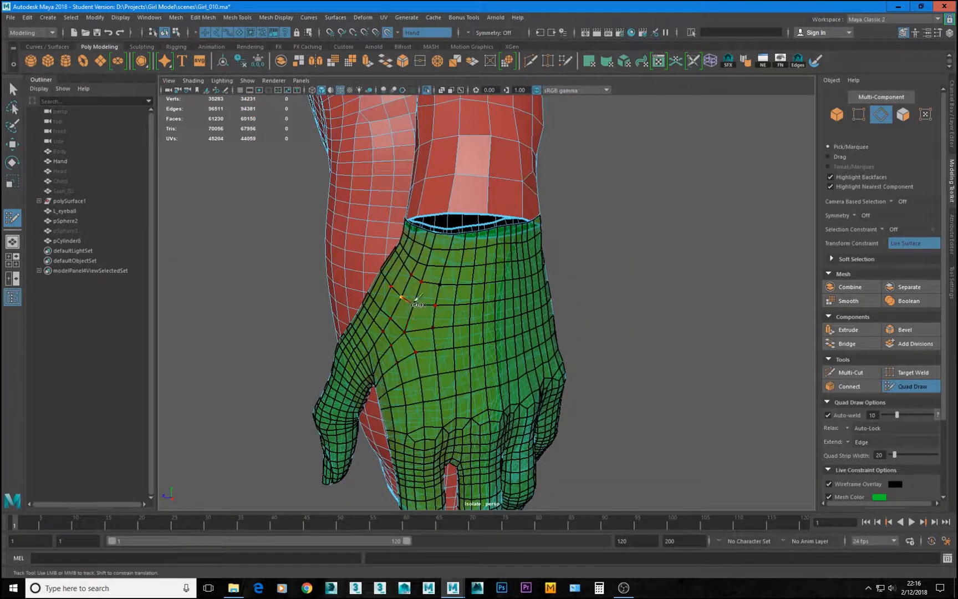
pyautogui.moveTo(418, 297)
pyautogui.keyDown('shift'); pyautogui.mouseDown()
pyautogui.moveTo(426, 299)
pyautogui.moveTo(422, 278)
pyautogui.moveTo(417, 312)
pyautogui.mouseUp(); pyautogui.keyUp('shift')
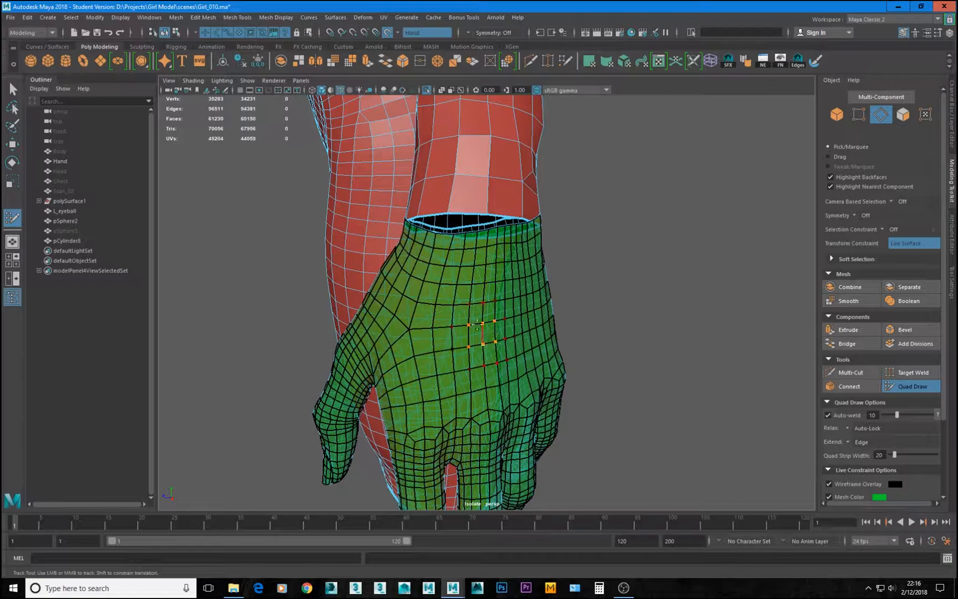
pyautogui.moveTo(488, 271)
pyautogui.keyDown('alt'); pyautogui.mouseDown()
pyautogui.moveTo(427, 297)
pyautogui.moveTo(497, 304)
pyautogui.mouseUp(); pyautogui.keyUp('alt')
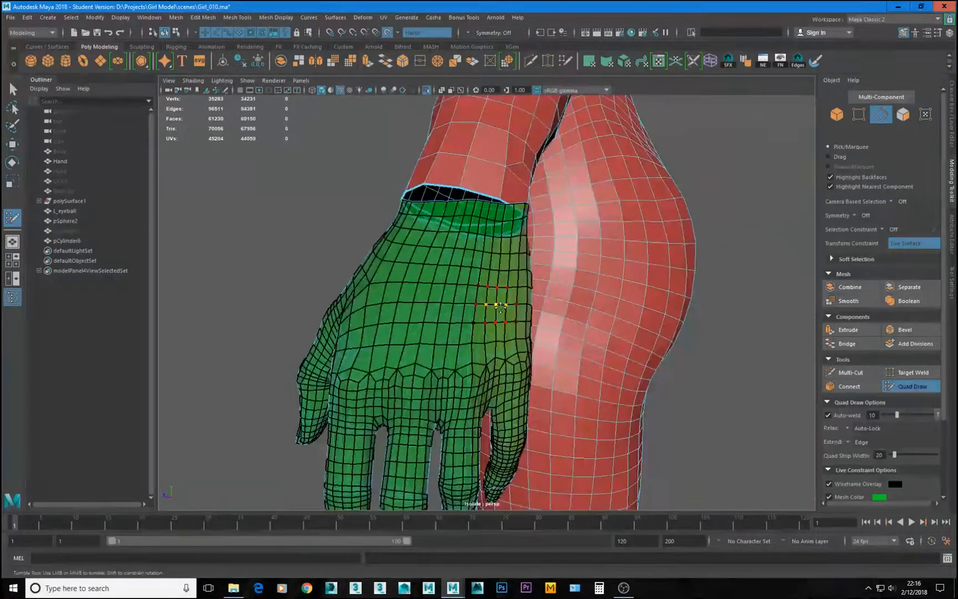
pyautogui.click(913, 388)
# Step: Select one vertex on the hand's wrist border at the back and slide it slightly along the opening
pyautogui.keyDown('alt'); pyautogui.moveTo(293, 263); pyautogui.dragTo(351, 267); pyautogui.keyUp('alt')
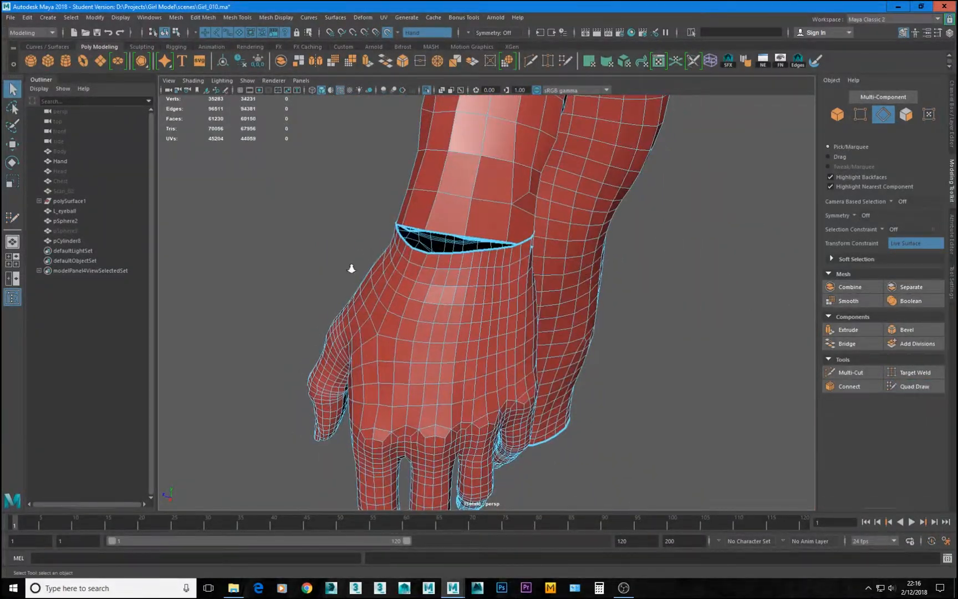
pyautogui.keyDown('alt'); pyautogui.moveTo(351, 268); pyautogui.dragTo(425, 269, button='right'); pyautogui.keyUp('alt')
pyautogui.keyDown('alt'); pyautogui.moveTo(425, 269); pyautogui.dragTo(464, 262); pyautogui.keyUp('alt')
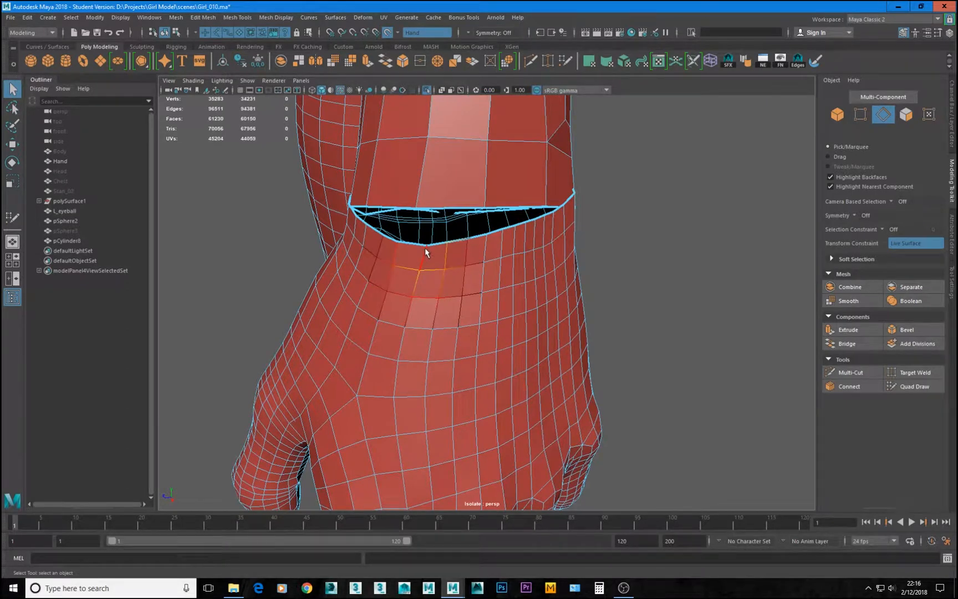
pyautogui.press('w')
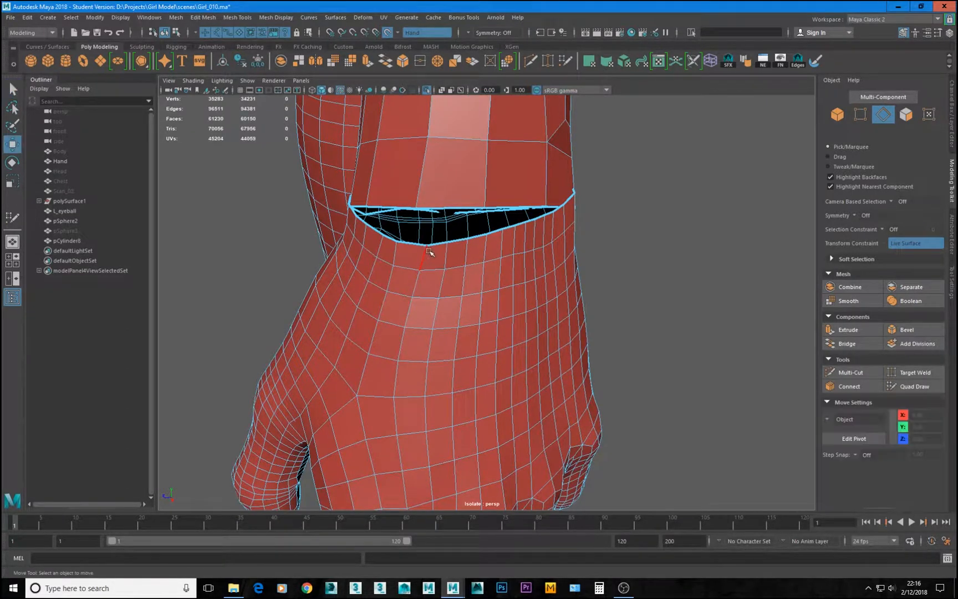
pyautogui.moveTo(431, 251); pyautogui.dragTo(370, 249, button='right')
pyautogui.click(426, 247)
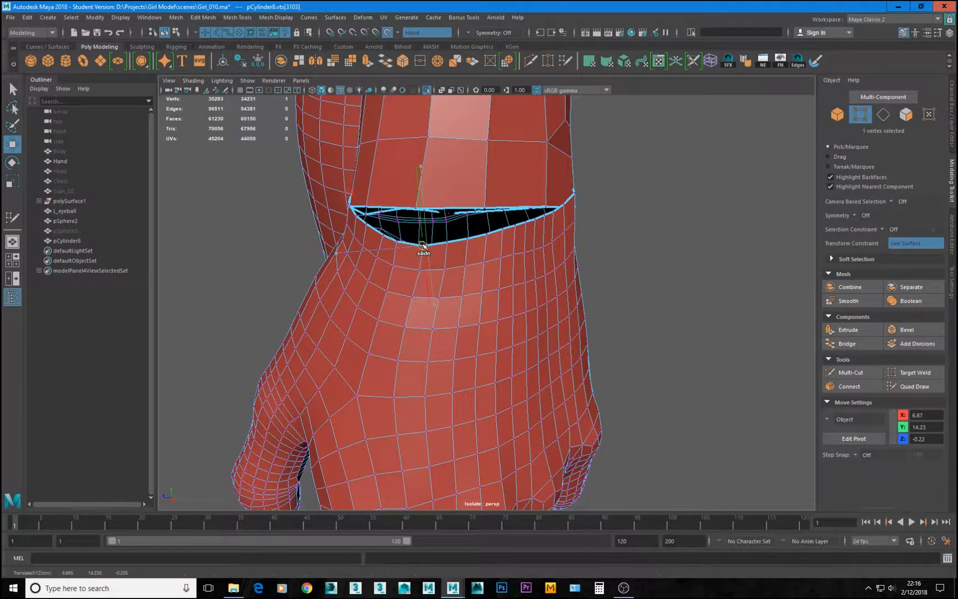
# Step: Examine the edge flow from the knuckles up the back of the hand to the wrist opening
pyautogui.keyDown('alt'); pyautogui.moveTo(427, 249); pyautogui.dragTo(506, 274); pyautogui.keyUp('alt')
pyautogui.keyDown('alt'); pyautogui.moveTo(505, 274); pyautogui.dragTo(499, 190, button='middle'); pyautogui.keyUp('alt')
pyautogui.keyDown('alt'); pyautogui.moveTo(457, 347); pyautogui.dragTo(448, 315); pyautogui.keyUp('alt')
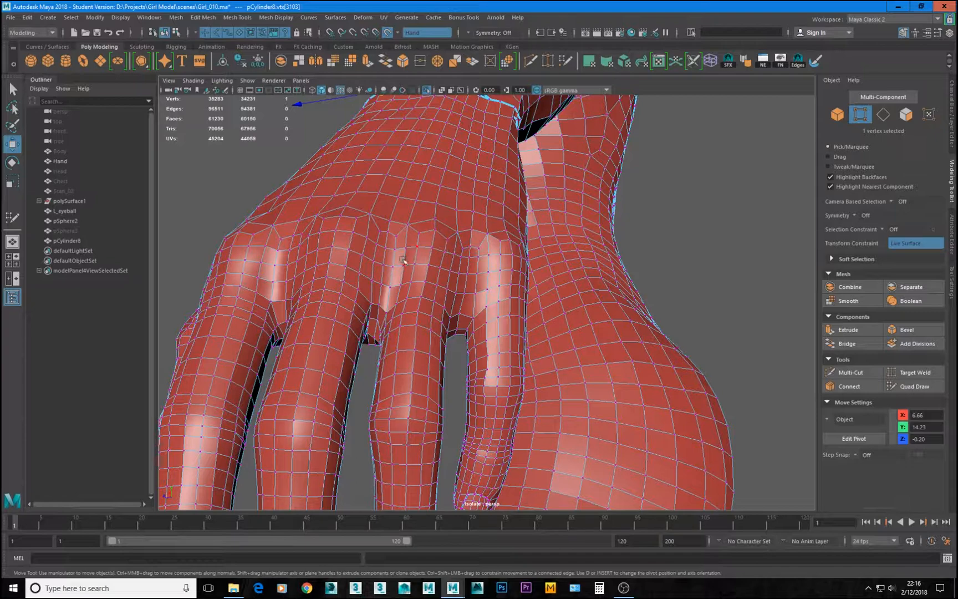
pyautogui.keyDown('alt'); pyautogui.moveTo(403, 260); pyautogui.dragTo(340, 328); pyautogui.keyUp('alt')
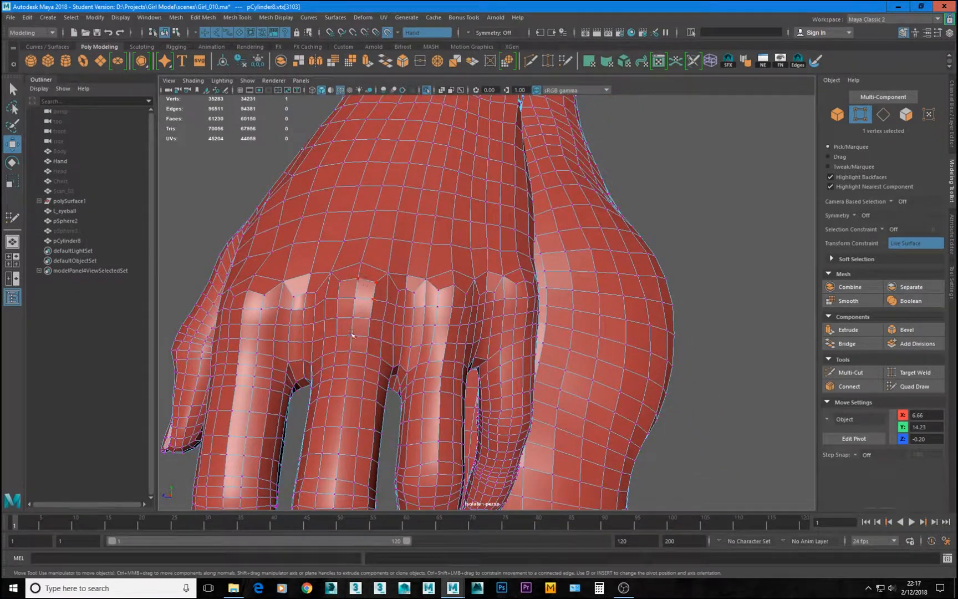
pyautogui.keyDown('alt'); pyautogui.moveTo(419, 208); pyautogui.dragTo(419, 233); pyautogui.keyUp('alt')
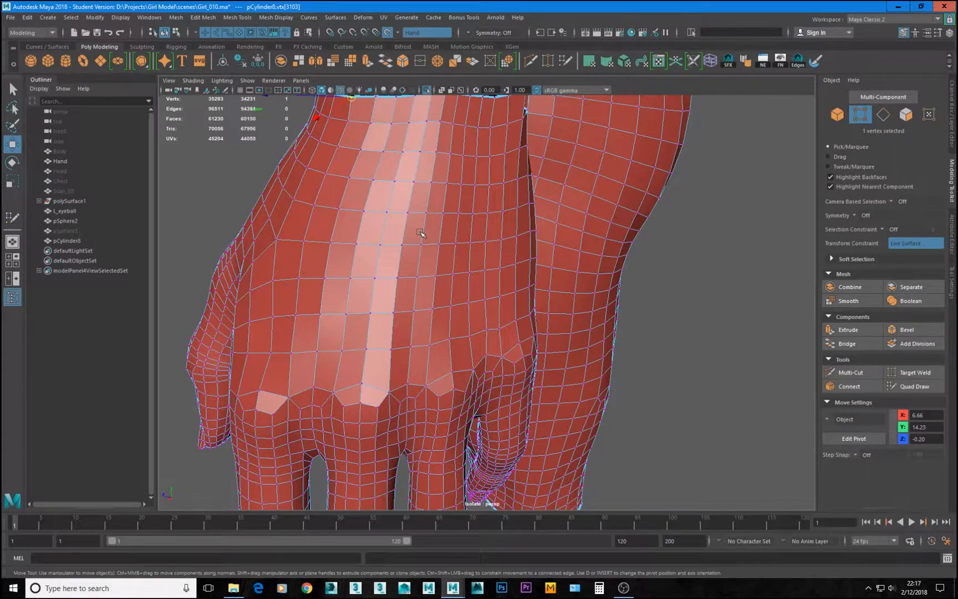
pyautogui.keyDown('alt'); pyautogui.moveTo(402, 356); pyautogui.dragTo(485, 409); pyautogui.keyUp('alt')
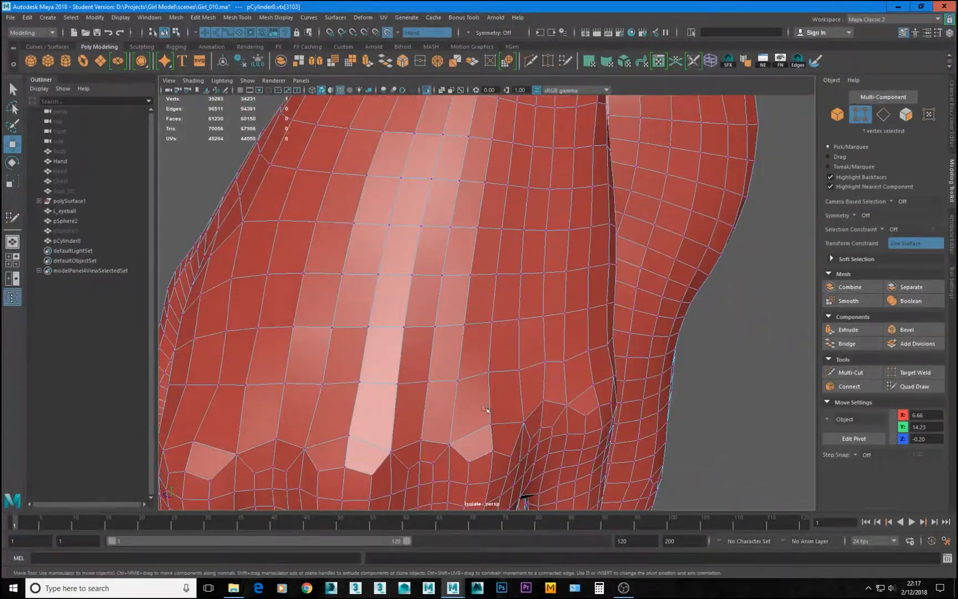
pyautogui.click(491, 378)
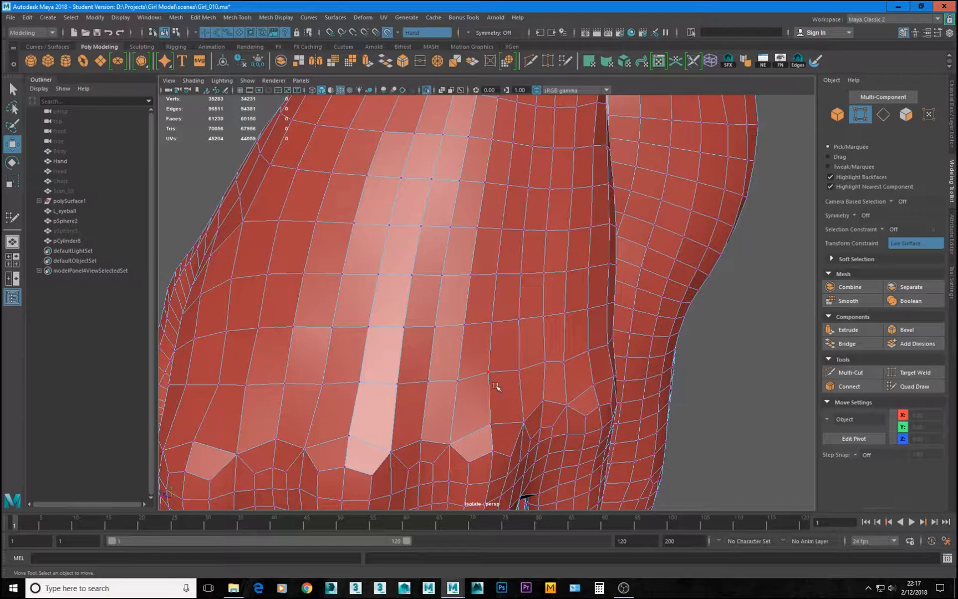
pyautogui.keyDown('alt'); pyautogui.moveTo(554, 350); pyautogui.dragTo(449, 338); pyautogui.keyUp('alt')
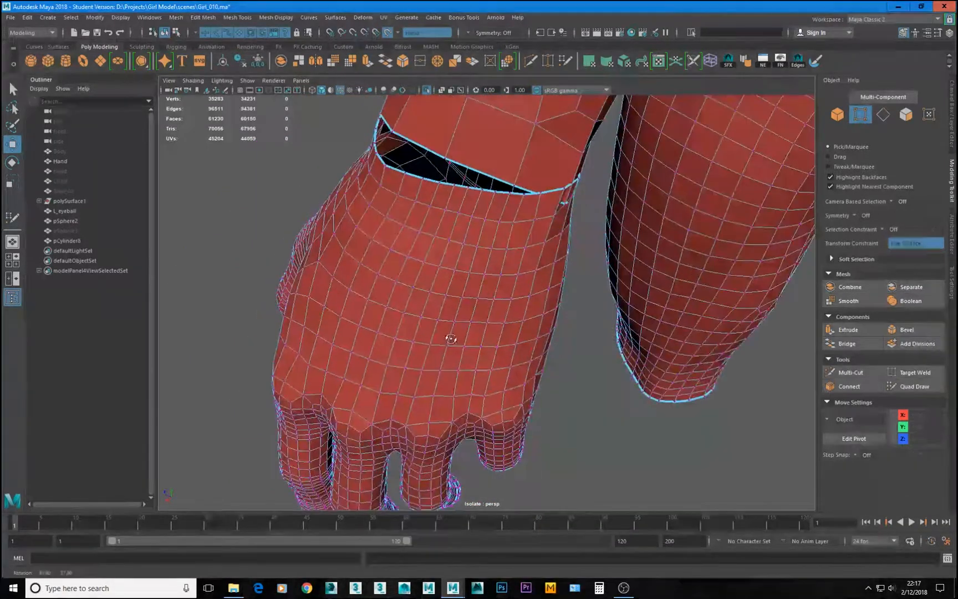
# Step: Reactivate Quad Draw on the hand, leave the isolated view and hide the body mesh pSphere2
pyautogui.click(914, 387)
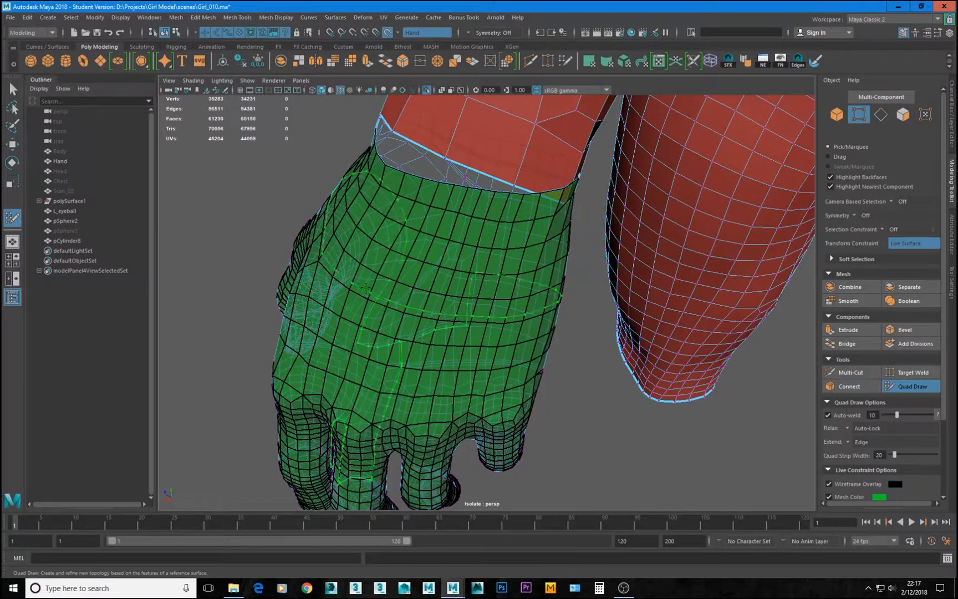
pyautogui.hotkey('ctrl', '1')
pyautogui.moveTo(465, 260)
pyautogui.keyDown('alt'); pyautogui.mouseDown()
pyautogui.moveTo(480, 244)
pyautogui.moveTo(546, 243)
pyautogui.moveTo(463, 246)
pyautogui.mouseUp(); pyautogui.keyUp('alt')
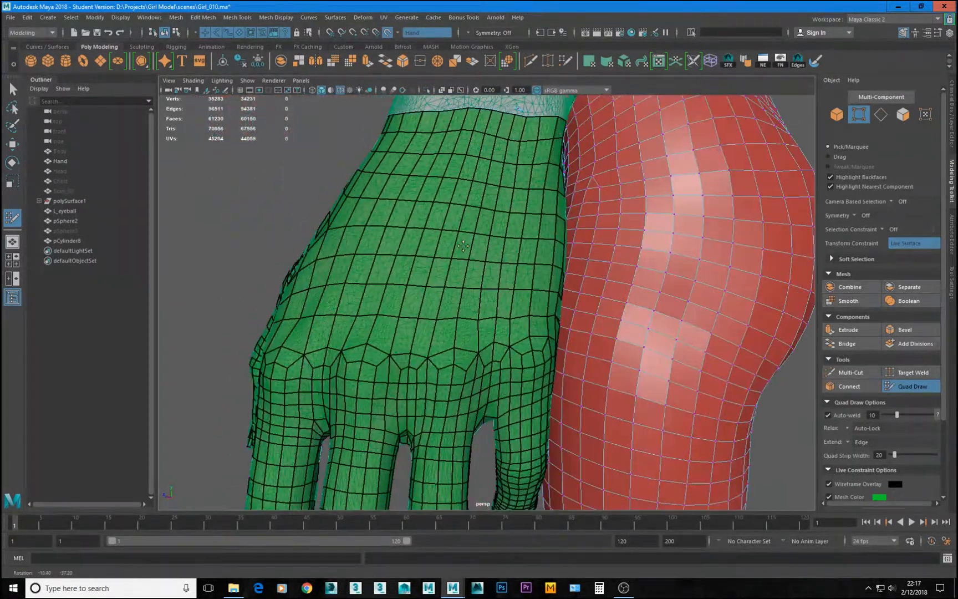
pyautogui.click(69, 221)
pyautogui.hotkey('ctrl', 'h')
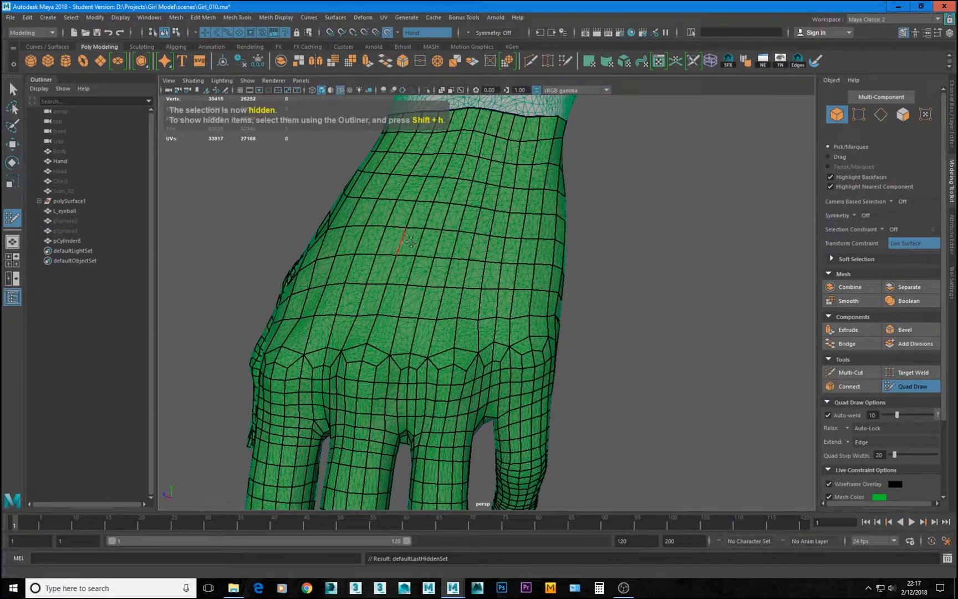
# Step: Examine the hand's quads over the reference scan from the wrist border down to the knuckles
pyautogui.keyDown('alt'); pyautogui.moveTo(452, 244); pyautogui.dragTo(502, 239); pyautogui.keyUp('alt')
pyautogui.keyDown('alt'); pyautogui.moveTo(502, 239); pyautogui.dragTo(505, 316, button='middle'); pyautogui.keyUp('alt')
pyautogui.keyDown('alt'); pyautogui.moveTo(505, 317); pyautogui.dragTo(584, 250, button='right'); pyautogui.keyUp('alt')
pyautogui.keyDown('alt'); pyautogui.moveTo(584, 250); pyautogui.dragTo(558, 259); pyautogui.keyUp('alt')
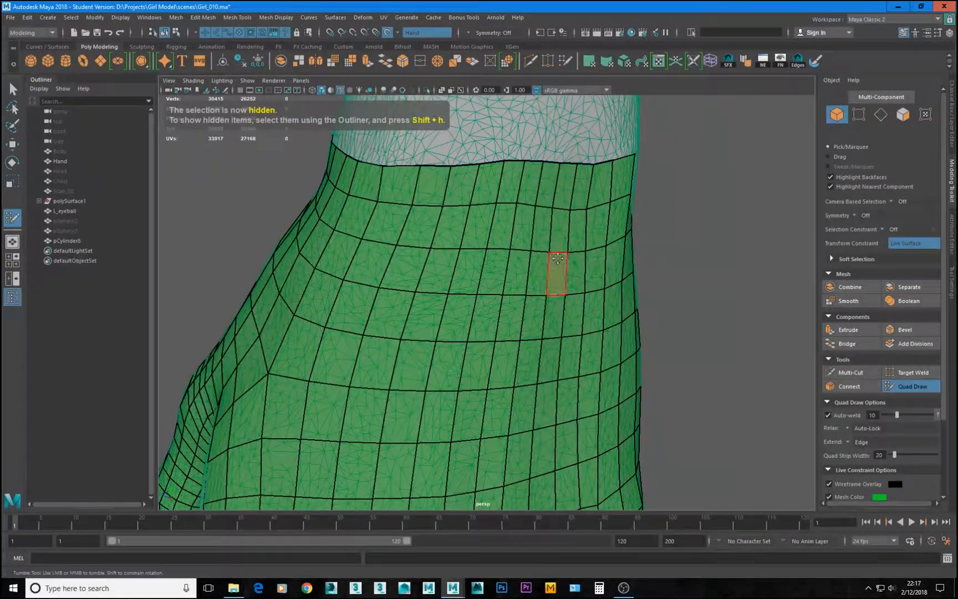
pyautogui.keyDown('alt'); pyautogui.moveTo(487, 312); pyautogui.dragTo(486, 260, button='middle'); pyautogui.keyUp('alt')
pyautogui.keyDown('alt'); pyautogui.moveTo(486, 261); pyautogui.dragTo(527, 330); pyautogui.keyUp('alt')
pyautogui.keyDown('alt'); pyautogui.moveTo(527, 330); pyautogui.dragTo(515, 442, button='middle'); pyautogui.keyUp('alt')
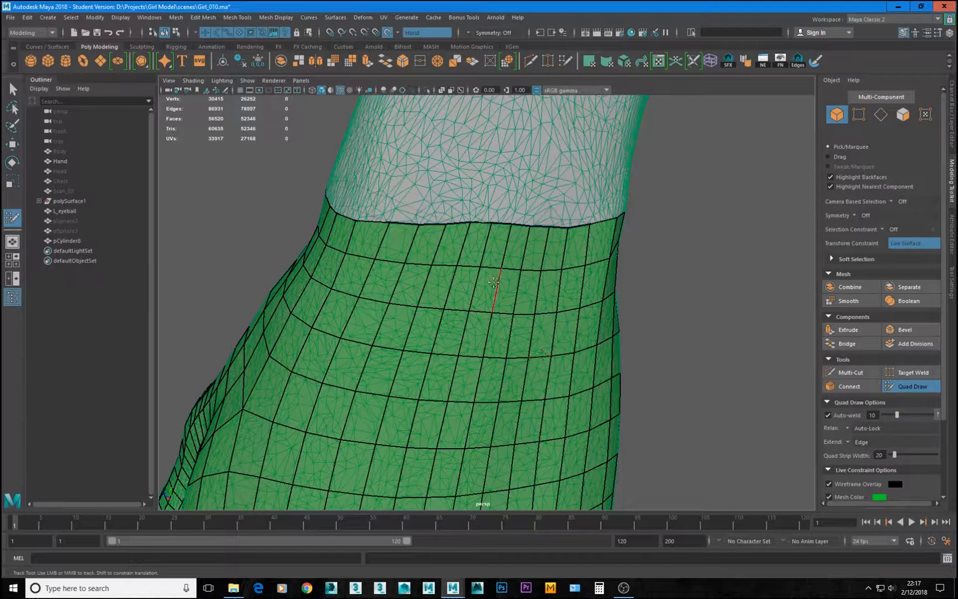
pyautogui.keyDown('alt'); pyautogui.moveTo(494, 282); pyautogui.dragTo(472, 271, button='right'); pyautogui.keyUp('alt')
pyautogui.keyDown('alt'); pyautogui.moveTo(472, 270); pyautogui.dragTo(486, 240); pyautogui.keyUp('alt')
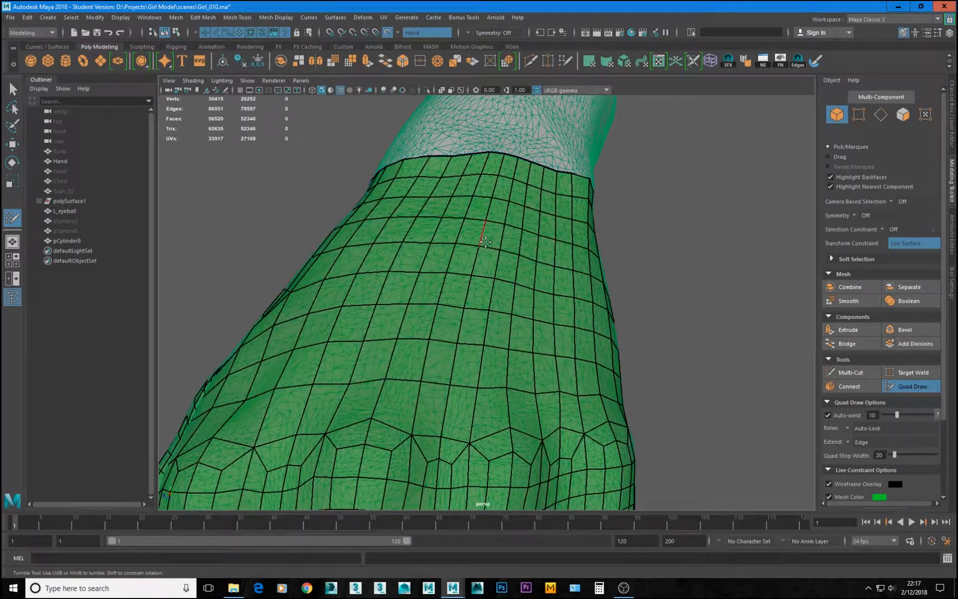
pyautogui.keyDown('alt'); pyautogui.moveTo(507, 345); pyautogui.dragTo(483, 339); pyautogui.keyUp('alt')
pyautogui.keyDown('alt'); pyautogui.moveTo(429, 366); pyautogui.dragTo(408, 356, button='right'); pyautogui.keyUp('alt')
pyautogui.keyDown('alt'); pyautogui.moveTo(408, 356); pyautogui.dragTo(495, 325); pyautogui.keyUp('alt')
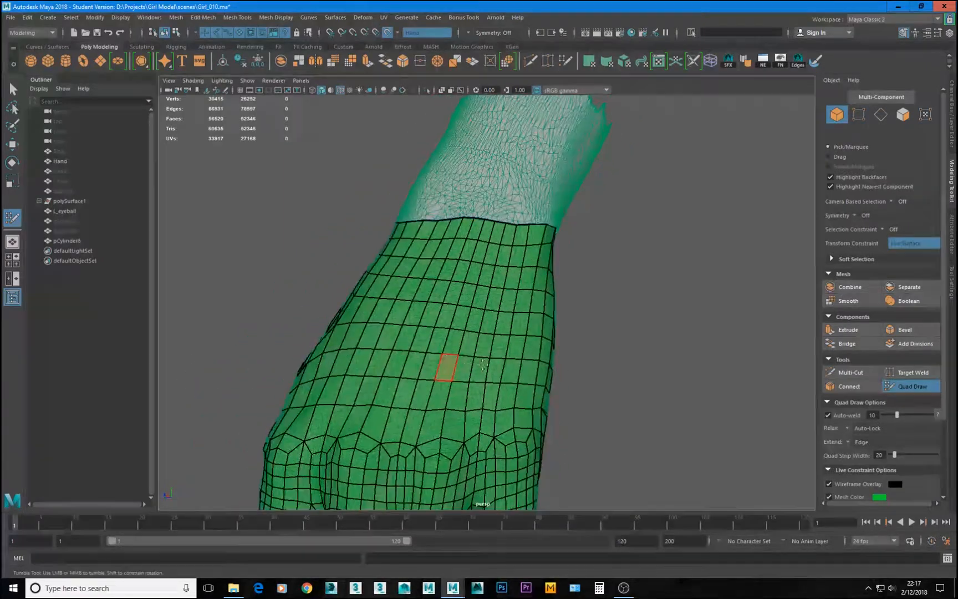
pyautogui.keyDown('alt'); pyautogui.moveTo(488, 386); pyautogui.dragTo(565, 399, button='right'); pyautogui.keyUp('alt')
pyautogui.keyDown('alt'); pyautogui.moveTo(565, 399); pyautogui.dragTo(509, 360, button='middle'); pyautogui.keyUp('alt')
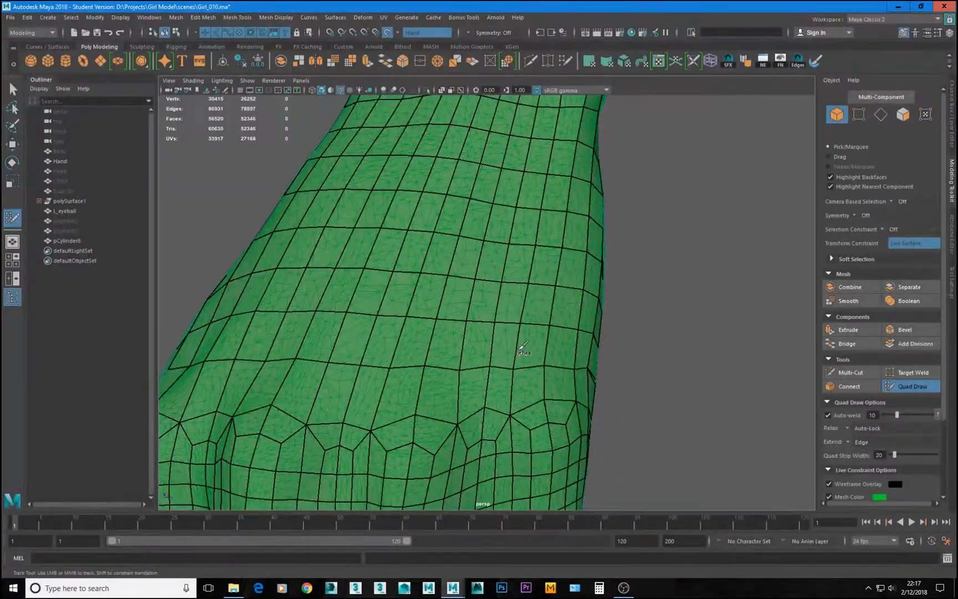
# Step: Examine the quad rows across the back of the hand from the knuckles up to the wrist border
pyautogui.keyDown('alt'); pyautogui.moveTo(462, 323); pyautogui.dragTo(529, 275); pyautogui.keyUp('alt')
pyautogui.keyDown('alt'); pyautogui.moveTo(530, 275); pyautogui.dragTo(559, 249, button='middle'); pyautogui.keyUp('alt')
pyautogui.keyDown('alt'); pyautogui.moveTo(559, 249); pyautogui.dragTo(546, 266); pyautogui.keyUp('alt')
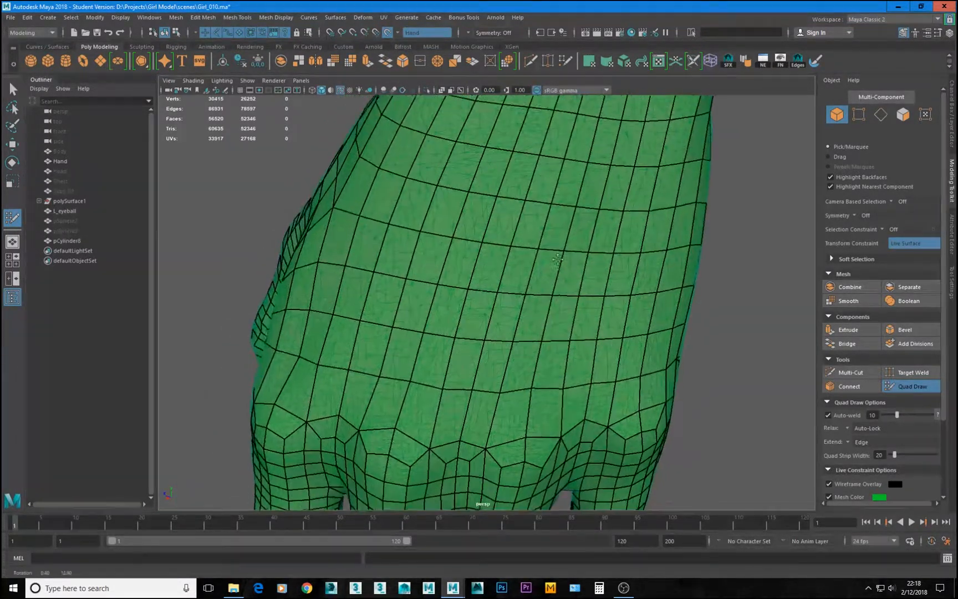
pyautogui.keyDown('alt'); pyautogui.moveTo(546, 266); pyautogui.dragTo(471, 311, button='right'); pyautogui.keyUp('alt')
pyautogui.keyDown('alt'); pyautogui.moveTo(472, 311); pyautogui.dragTo(436, 332); pyautogui.keyUp('alt')
pyautogui.keyDown('alt'); pyautogui.moveTo(435, 333); pyautogui.dragTo(370, 358, button='right'); pyautogui.keyUp('alt')
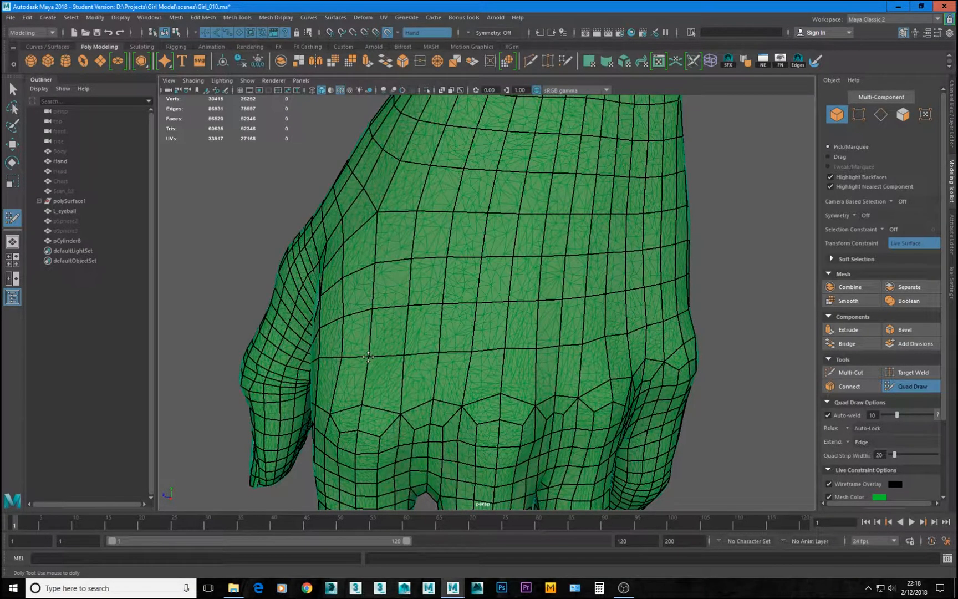
pyautogui.keyDown('alt'); pyautogui.moveTo(521, 327); pyautogui.dragTo(424, 321, button='right'); pyautogui.keyUp('alt')
pyautogui.keyDown('alt'); pyautogui.moveTo(505, 311); pyautogui.dragTo(488, 295, button='right'); pyautogui.keyUp('alt')
pyautogui.keyDown('alt'); pyautogui.moveTo(489, 295); pyautogui.dragTo(554, 244); pyautogui.keyUp('alt')
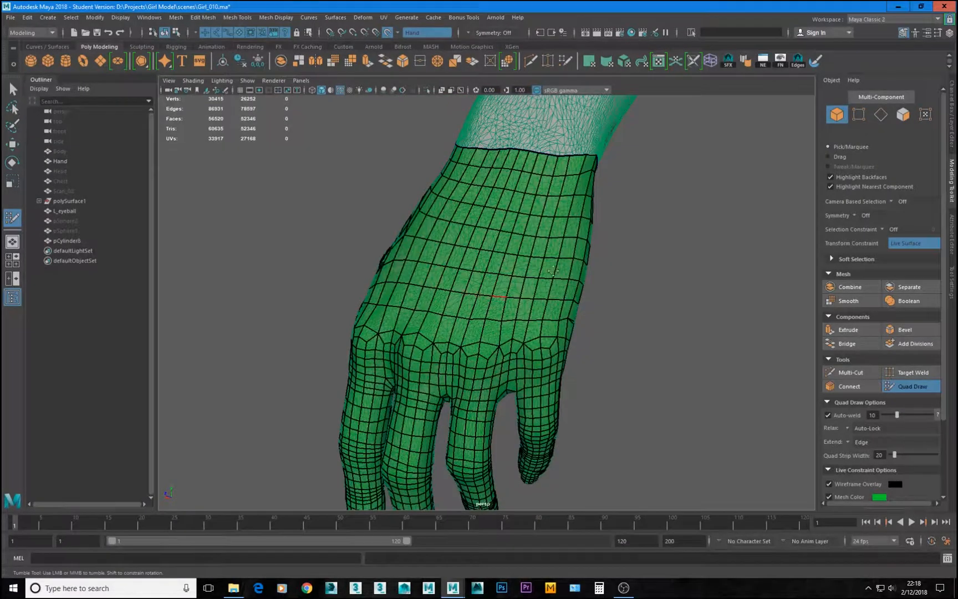
pyautogui.keyDown('alt'); pyautogui.moveTo(529, 267); pyautogui.dragTo(597, 289, button='middle'); pyautogui.keyUp('alt')
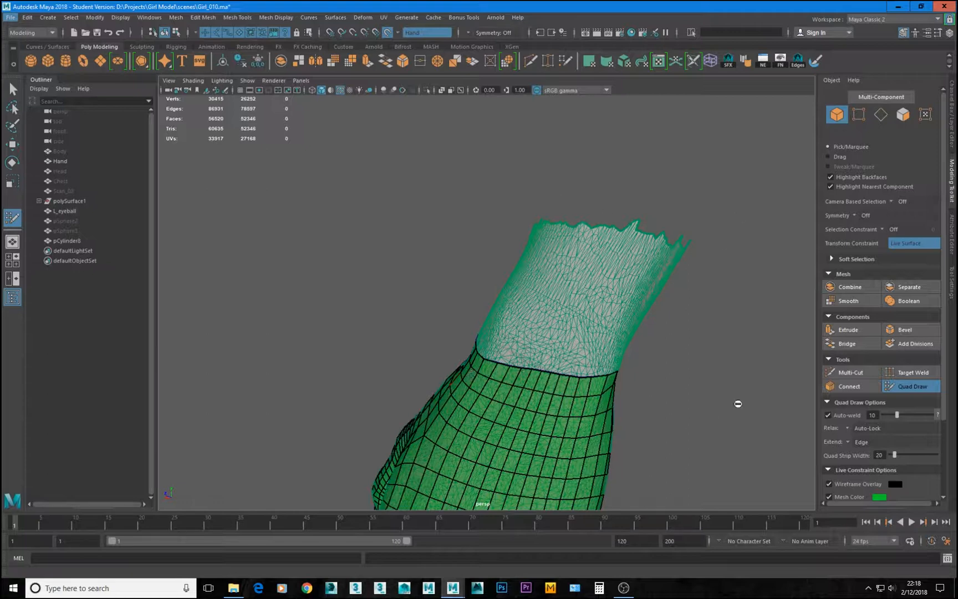
# Step: Examine the edge columns running from the wrist border down to the finger bases, from the thumb side to the little-finger side
pyautogui.keyDown('alt'); pyautogui.moveTo(557, 406); pyautogui.dragTo(528, 328, button='middle'); pyautogui.keyUp('alt')
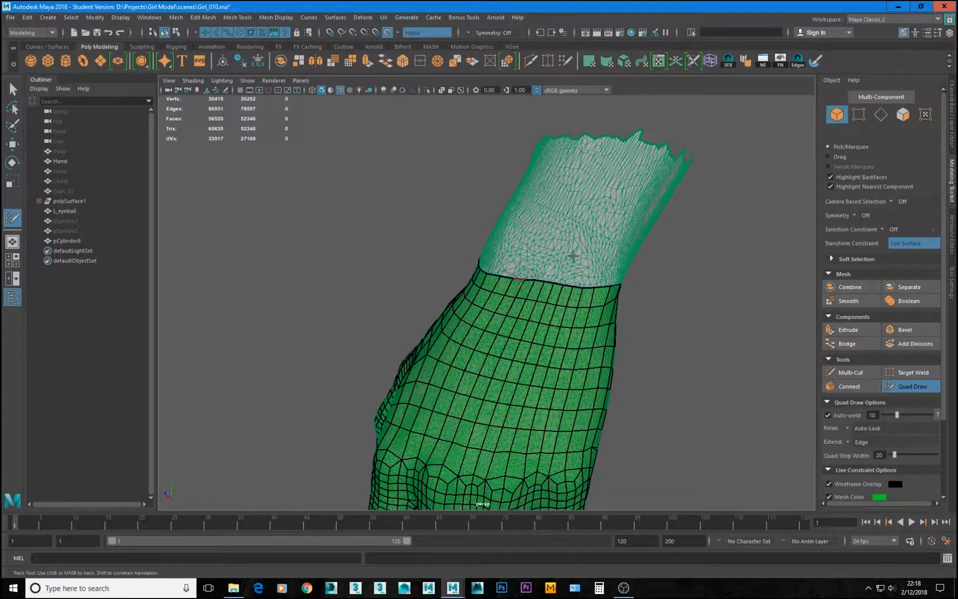
pyautogui.keyDown('alt'); pyautogui.moveTo(532, 312); pyautogui.dragTo(555, 316); pyautogui.keyUp('alt')
pyautogui.keyDown('alt'); pyautogui.moveTo(554, 355); pyautogui.dragTo(599, 294, button='middle'); pyautogui.keyUp('alt')
pyautogui.keyDown('alt'); pyautogui.moveTo(555, 377); pyautogui.dragTo(605, 407, button='right'); pyautogui.keyUp('alt')
pyautogui.keyDown('alt'); pyautogui.moveTo(588, 407); pyautogui.dragTo(616, 391); pyautogui.keyUp('alt')
pyautogui.keyDown('alt'); pyautogui.moveTo(614, 339); pyautogui.dragTo(596, 395, button='middle'); pyautogui.keyUp('alt')
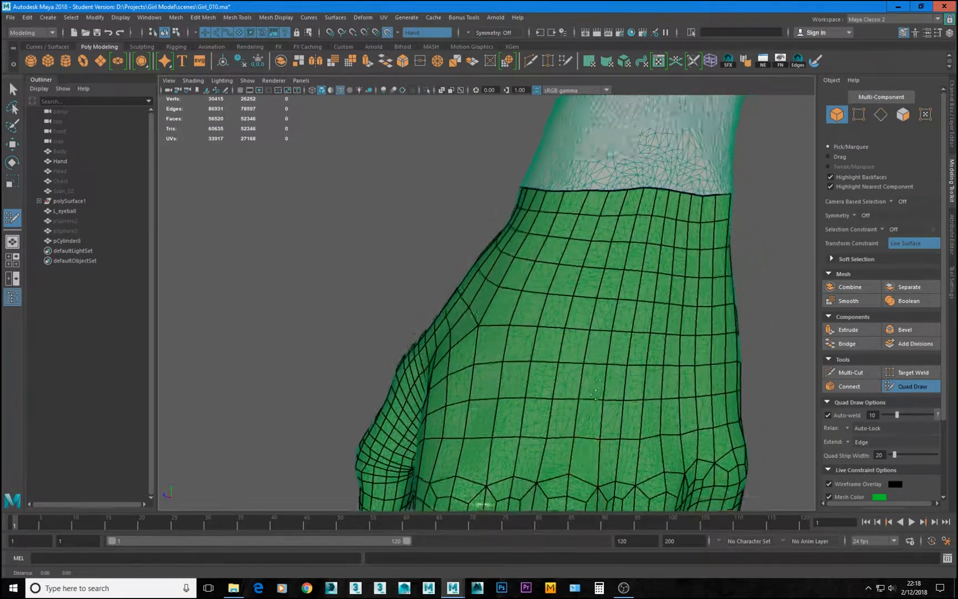
pyautogui.moveTo(596, 395)
pyautogui.keyDown('alt'); pyautogui.mouseDown()
pyautogui.moveTo(591, 341)
pyautogui.moveTo(579, 390)
pyautogui.mouseUp(); pyautogui.keyUp('alt')
pyautogui.keyDown('alt'); pyautogui.moveTo(579, 390); pyautogui.dragTo(578, 329, button='middle'); pyautogui.keyUp('alt')
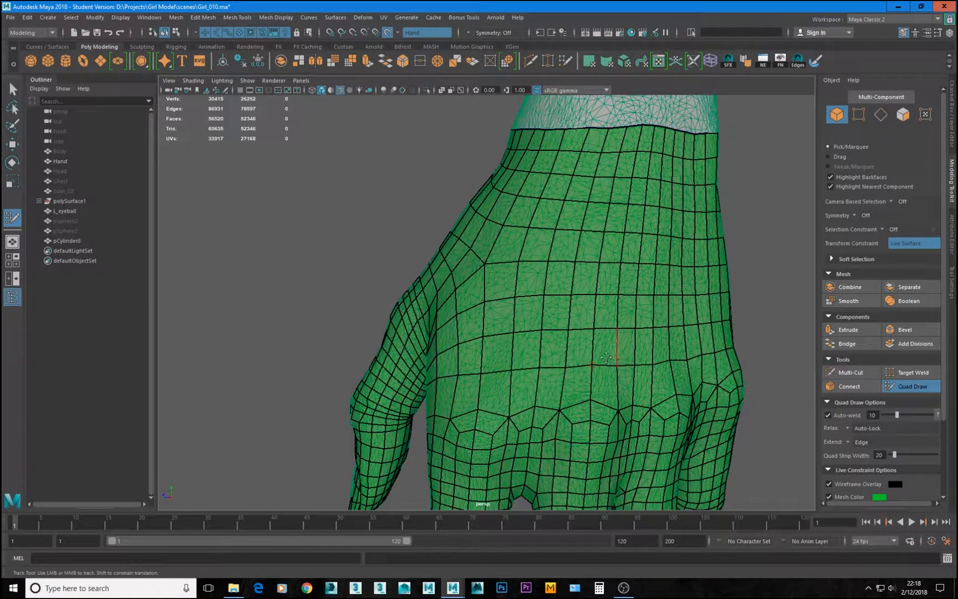
pyautogui.keyDown('alt'); pyautogui.moveTo(721, 360); pyautogui.dragTo(605, 338, button='middle'); pyautogui.keyUp('alt')
pyautogui.keyDown('alt'); pyautogui.moveTo(606, 339); pyautogui.dragTo(581, 355); pyautogui.keyUp('alt')
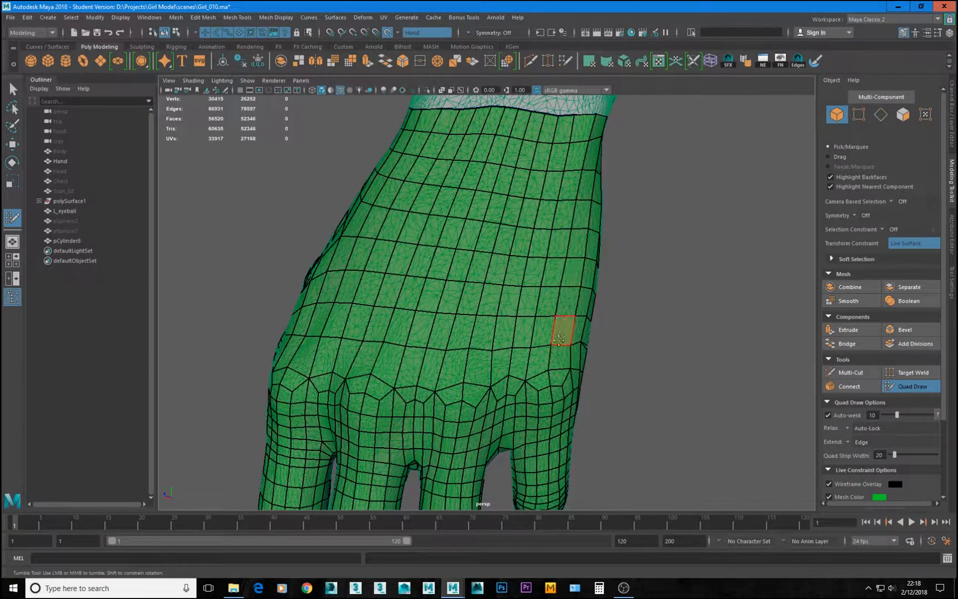
pyautogui.moveTo(572, 330)
pyautogui.keyDown('alt'); pyautogui.mouseDown()
pyautogui.moveTo(502, 360)
pyautogui.moveTo(545, 335)
pyautogui.mouseUp(); pyautogui.keyUp('alt')
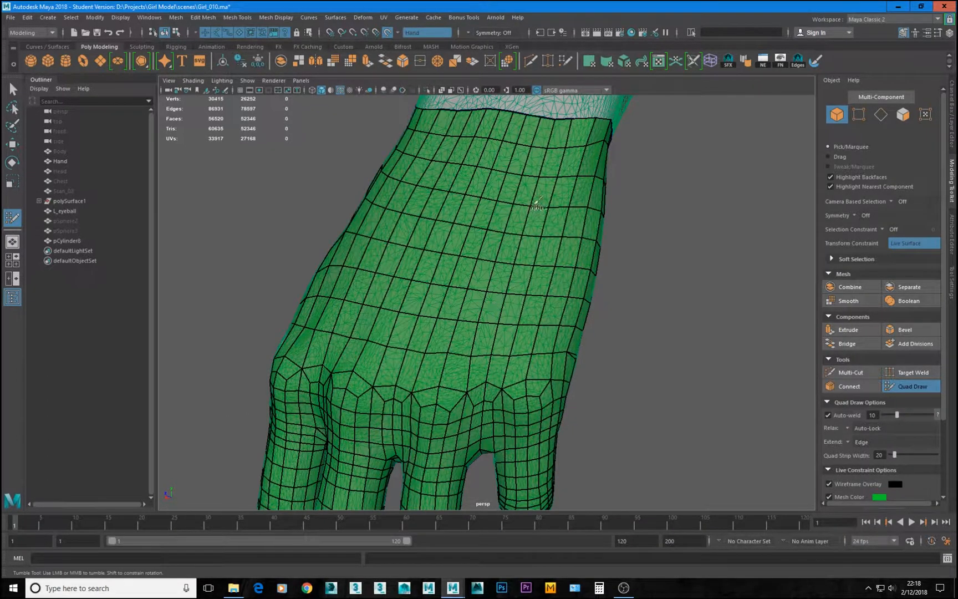
# Step: Pull one horizontal edge on the back of the hand, near the little-finger side, down toward the knuckles with Quad Draw
pyautogui.keyDown('alt'); pyautogui.moveTo(488, 311); pyautogui.dragTo(536, 337); pyautogui.keyUp('alt')
pyautogui.keyDown('alt'); pyautogui.moveTo(569, 298); pyautogui.dragTo(529, 299, button='middle'); pyautogui.keyUp('alt')
pyautogui.keyDown('alt'); pyautogui.moveTo(530, 299); pyautogui.dragTo(543, 330, button='right'); pyautogui.keyUp('alt')
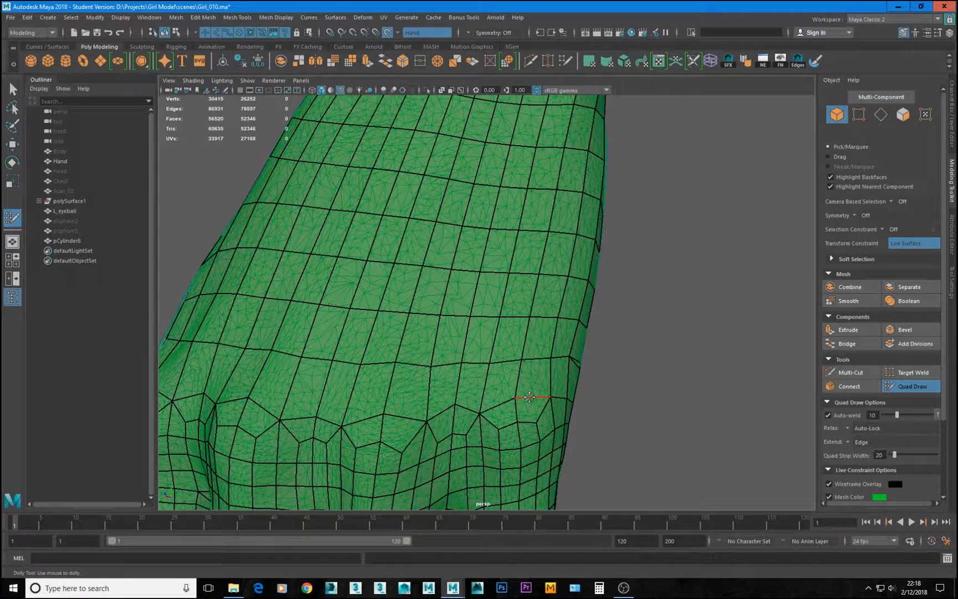
pyautogui.keyDown('alt'); pyautogui.moveTo(529, 398); pyautogui.dragTo(528, 401); pyautogui.keyUp('alt')
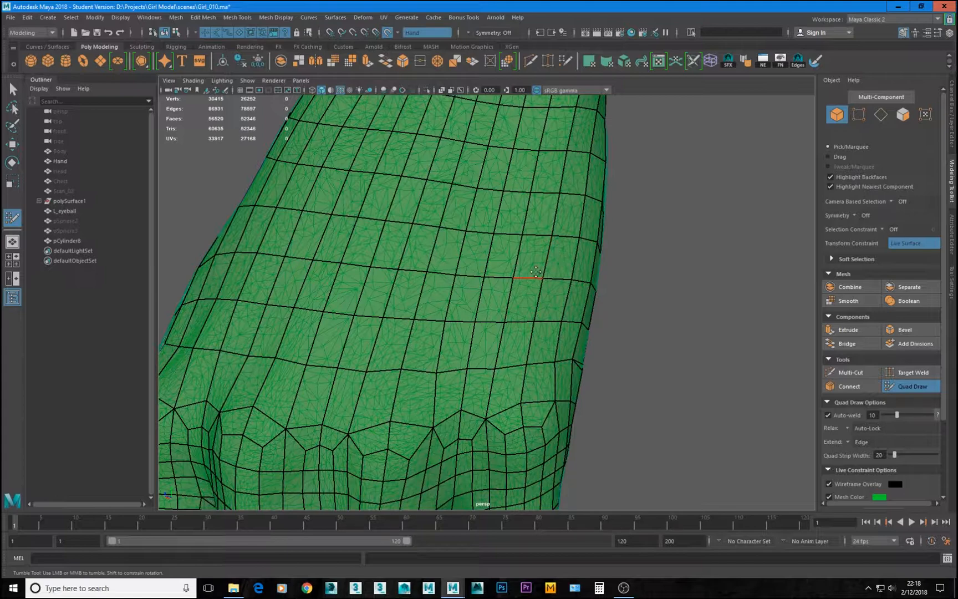
pyautogui.moveTo(557, 338); pyautogui.dragTo(541, 368)
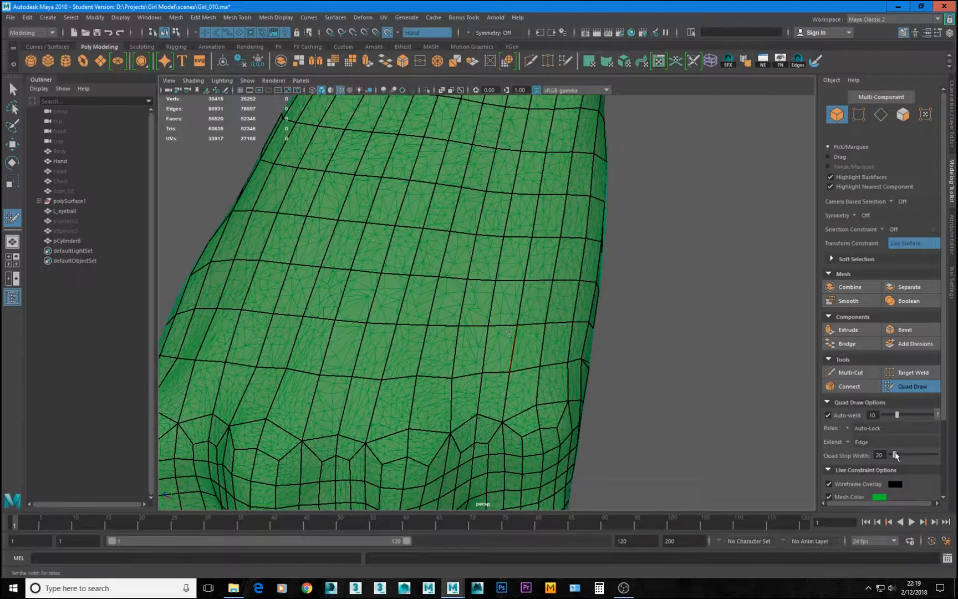
pyautogui.keyDown('alt'); pyautogui.moveTo(511, 339); pyautogui.dragTo(509, 335, button='right'); pyautogui.keyUp('alt')
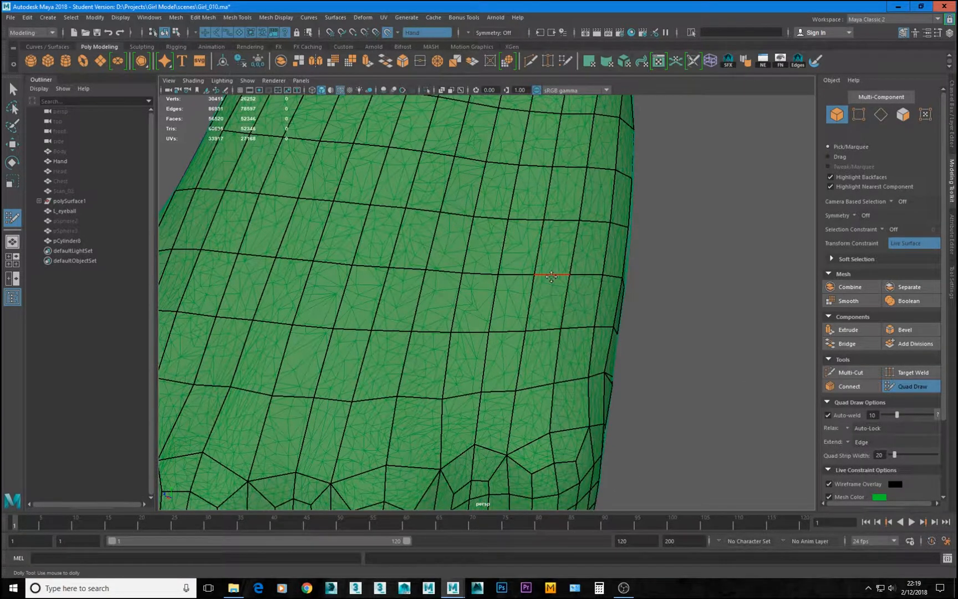
pyautogui.moveTo(551, 276); pyautogui.dragTo(546, 306)
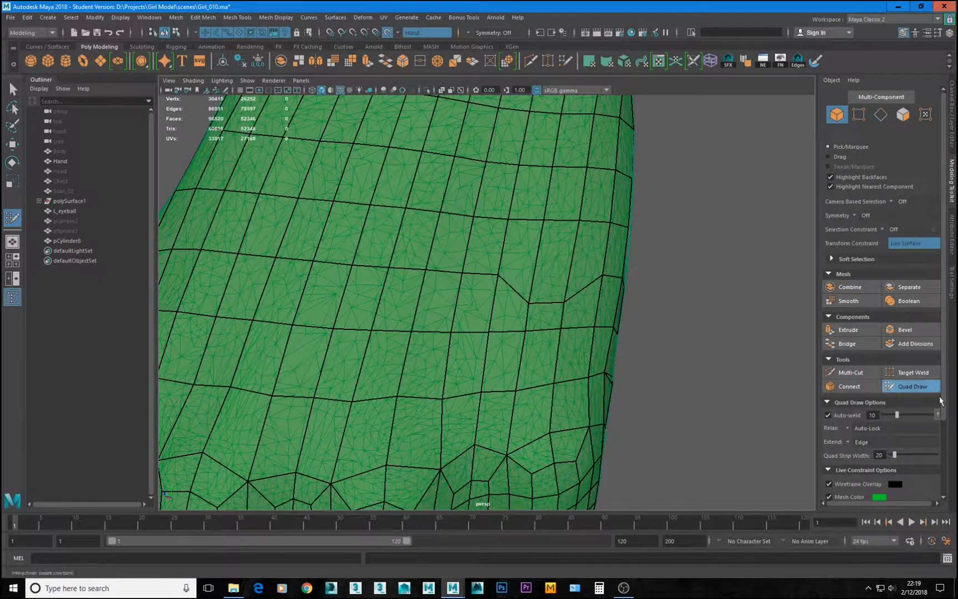
# Step: Cut a straight edge across the top of the dip in the edge row on the little-finger side with Multi-Cut
pyautogui.click(851, 372)
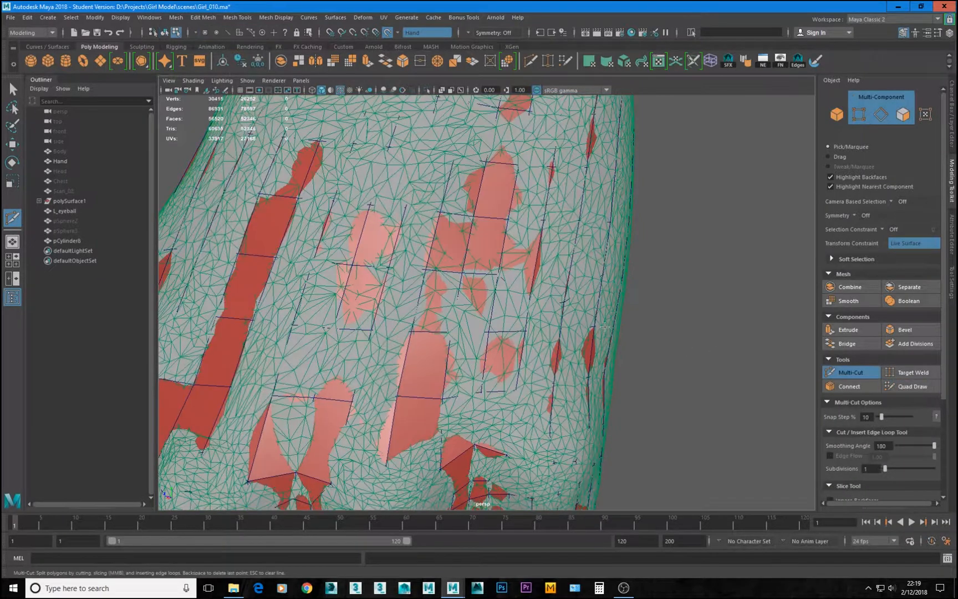
pyautogui.click(918, 390)
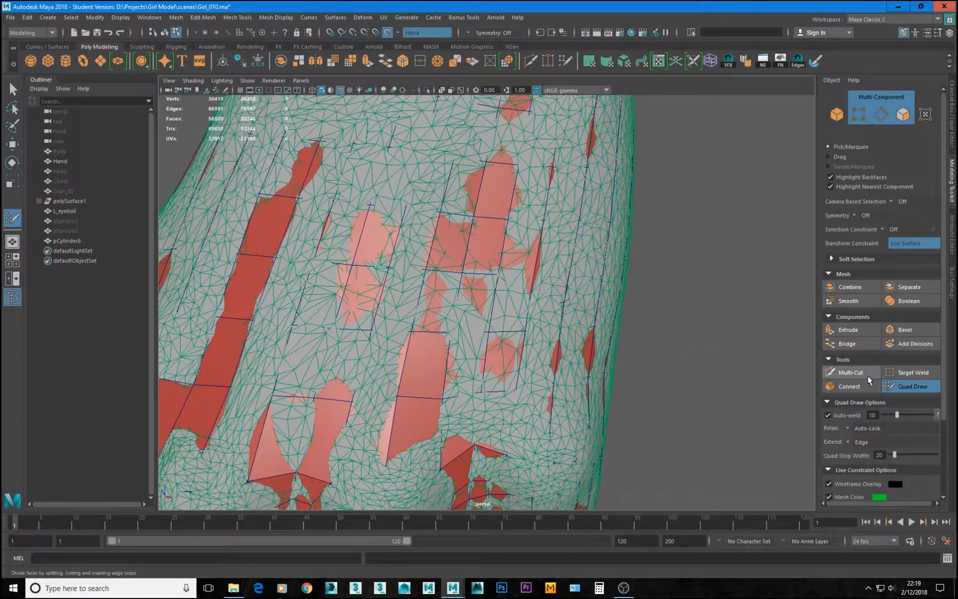
pyautogui.click(868, 376)
pyautogui.click(914, 388)
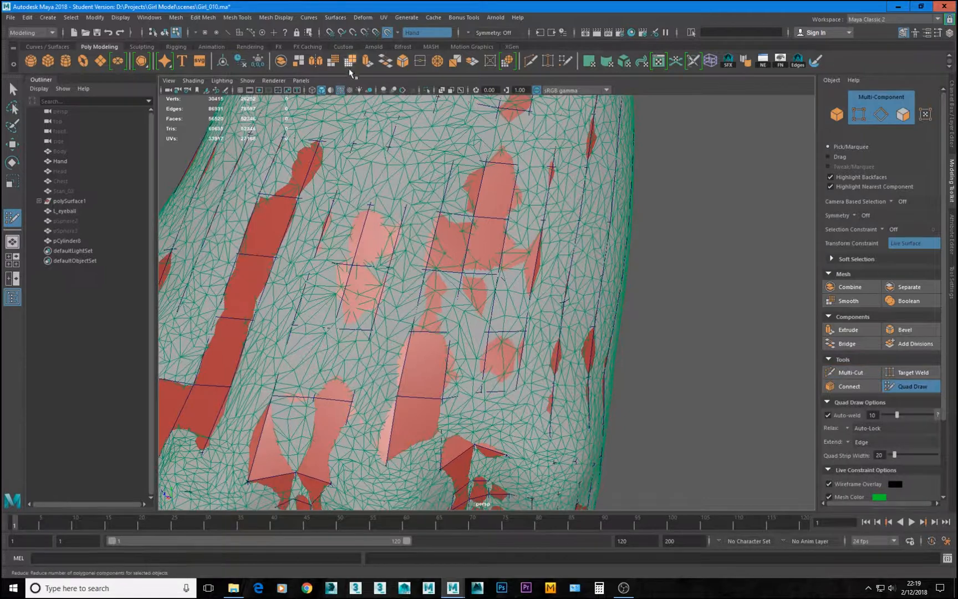
pyautogui.press('q')
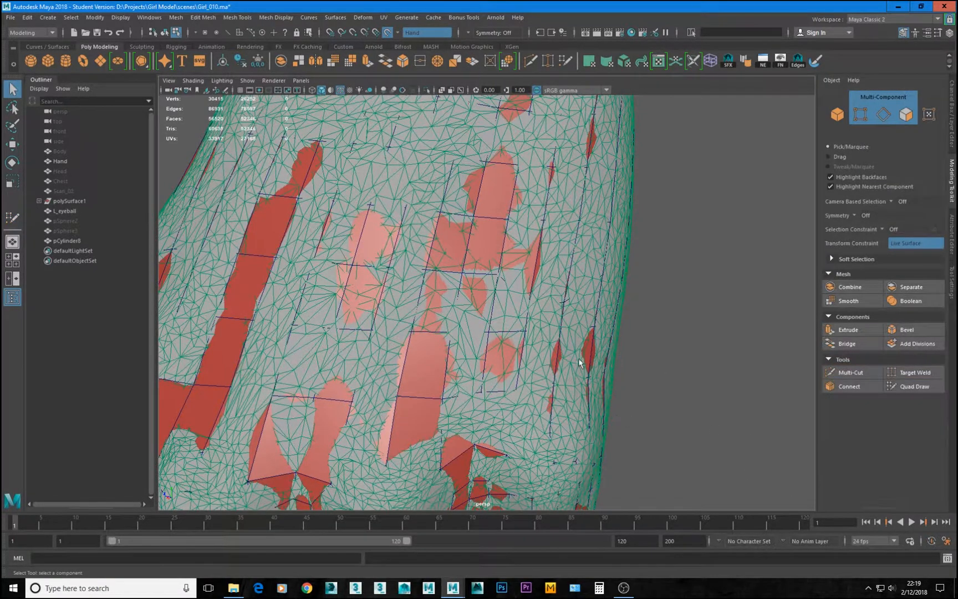
pyautogui.click(915, 386)
pyautogui.click(849, 374)
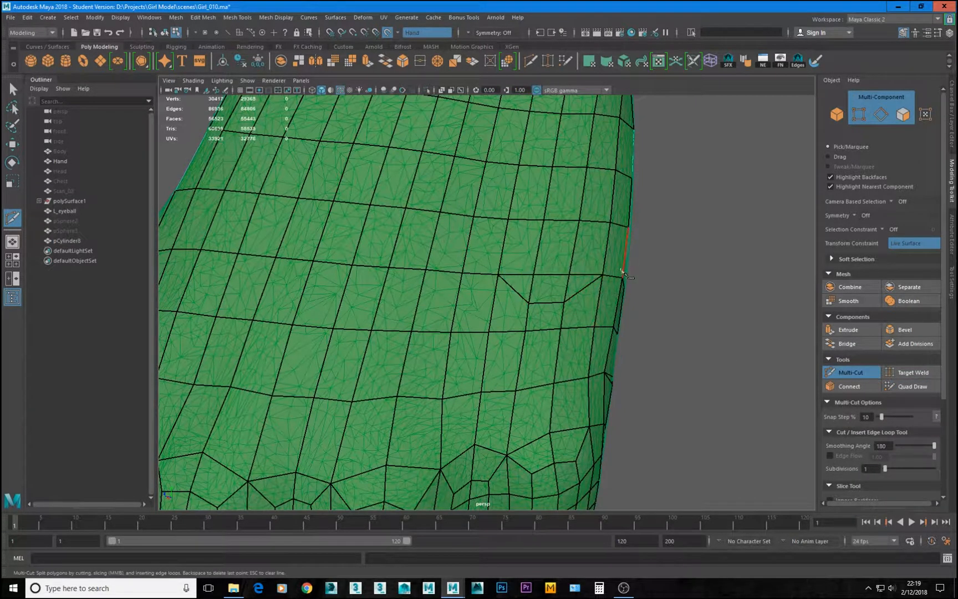
pyautogui.scroll(-3, 622, 272)
pyautogui.keyDown('alt'); pyautogui.moveTo(622, 271); pyautogui.dragTo(534, 361); pyautogui.keyUp('alt')
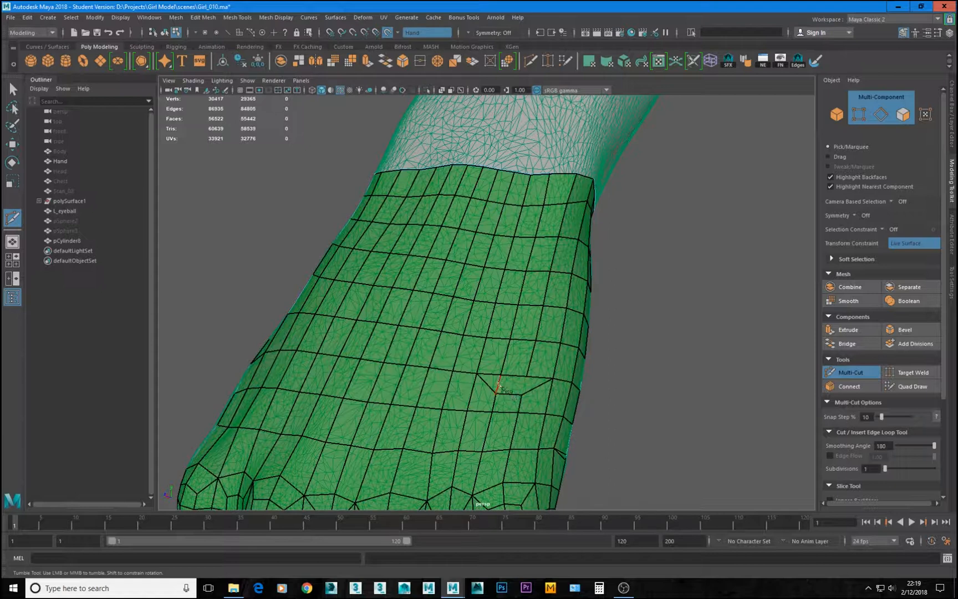
# Step: Delete the two edge columns between the dip and the wrist border with Quad Draw, and relax the widened quads
pyautogui.click(913, 387)
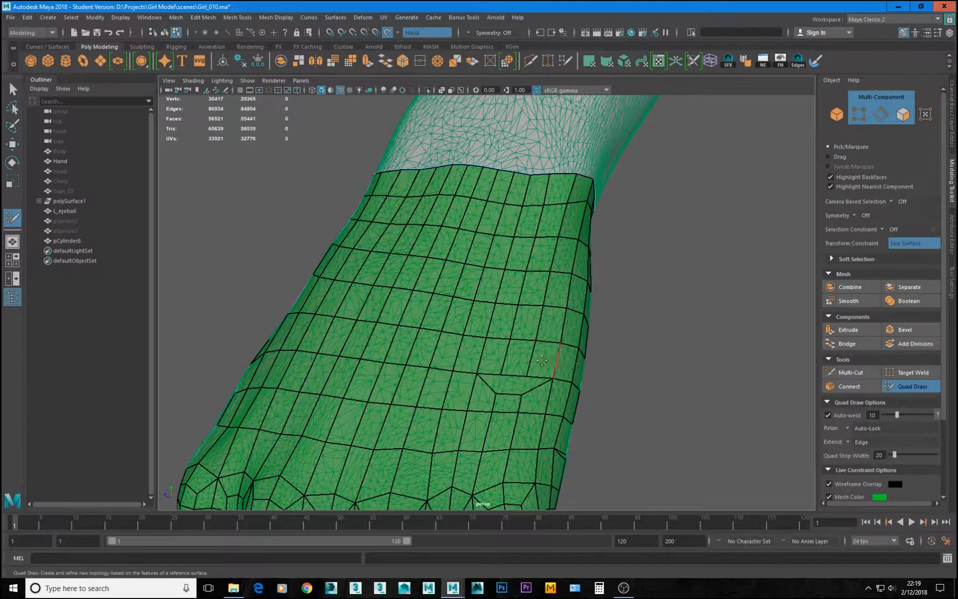
pyautogui.press('ctrl')
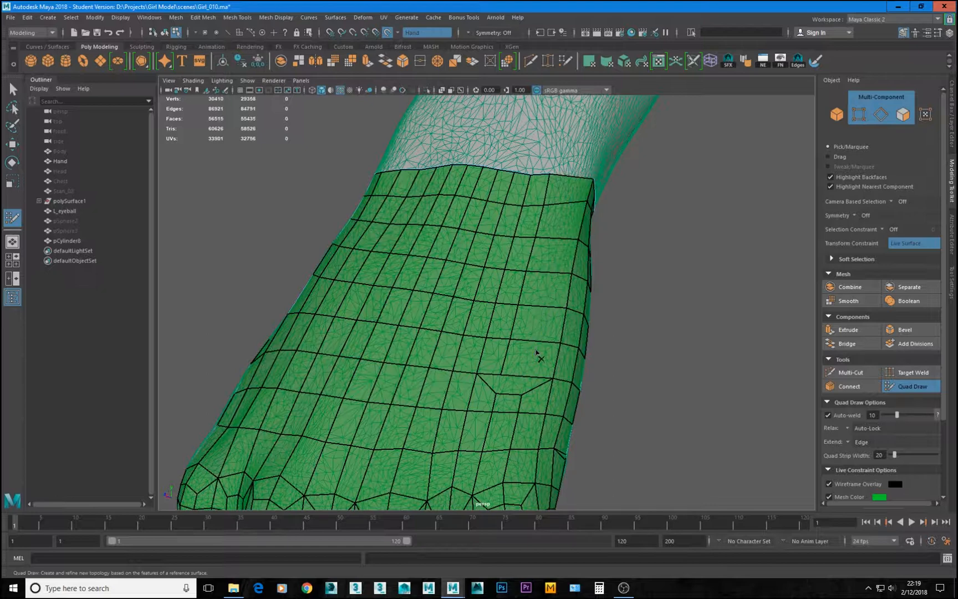
pyautogui.keyDown('ctrl'); pyautogui.keyDown('shift'); pyautogui.click(506, 353); pyautogui.keyUp('shift'); pyautogui.keyUp('ctrl')
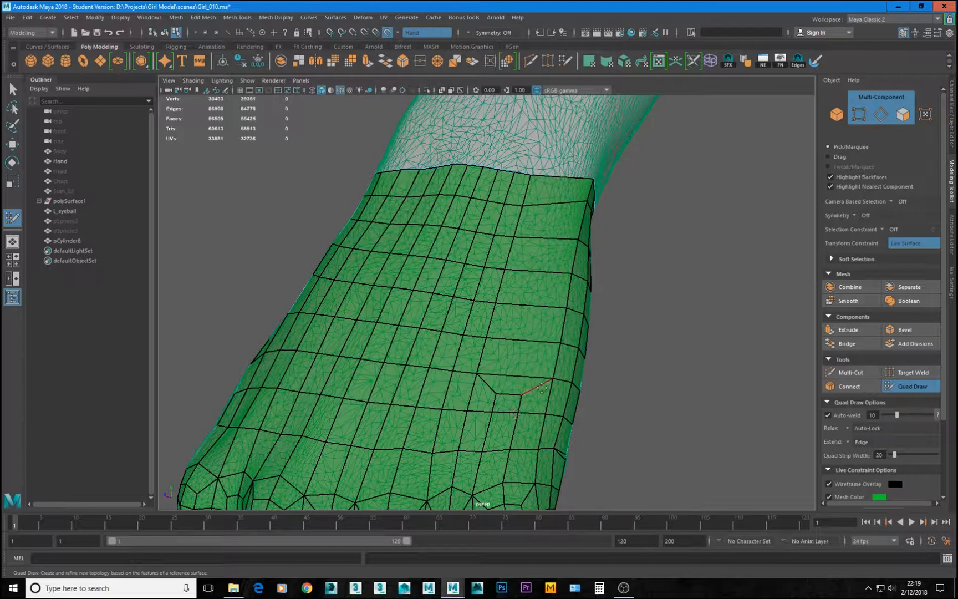
pyautogui.keyDown('alt'); pyautogui.moveTo(543, 386); pyautogui.dragTo(552, 388); pyautogui.keyUp('alt')
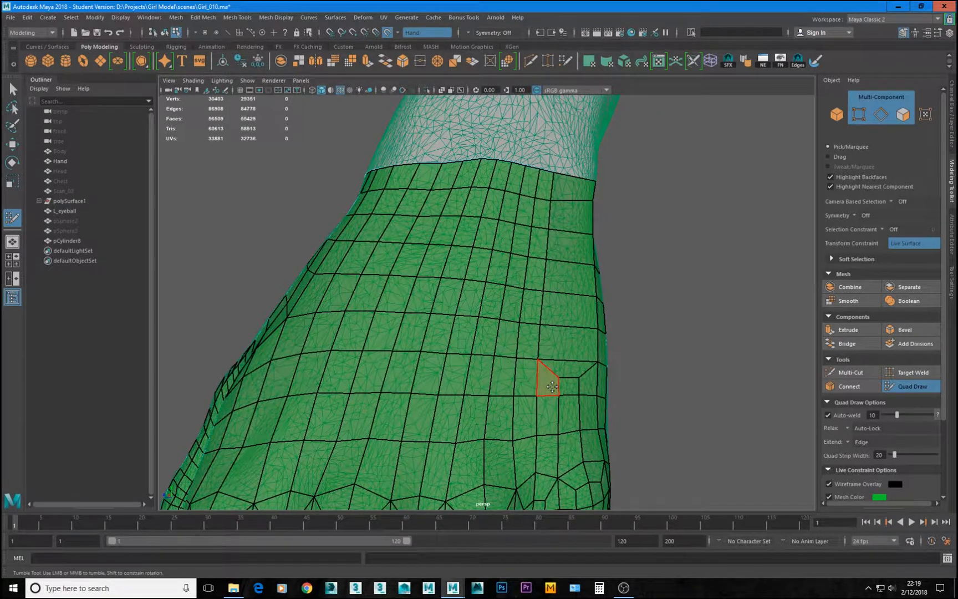
pyautogui.keyDown('alt'); pyautogui.moveTo(555, 386); pyautogui.dragTo(499, 304); pyautogui.keyUp('alt')
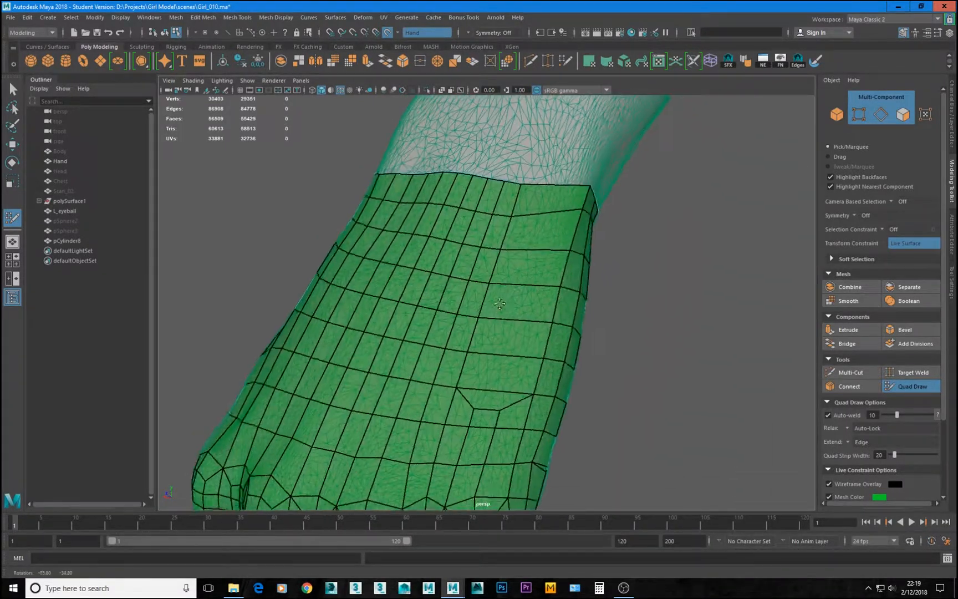
pyautogui.moveTo(463, 366)
pyautogui.keyDown('shift'); pyautogui.mouseDown()
pyautogui.moveTo(473, 381)
pyautogui.moveTo(519, 233)
pyautogui.moveTo(537, 342)
pyautogui.moveTo(566, 255)
pyautogui.moveTo(563, 211)
pyautogui.moveTo(538, 348)
pyautogui.moveTo(474, 397)
pyautogui.moveTo(516, 405)
pyautogui.moveTo(515, 427)
pyautogui.moveTo(454, 421)
pyautogui.moveTo(465, 477)
pyautogui.moveTo(478, 438)
pyautogui.moveTo(538, 371)
pyautogui.moveTo(494, 344)
pyautogui.moveTo(497, 274)
pyautogui.moveTo(520, 250)
pyautogui.moveTo(506, 320)
pyautogui.moveTo(521, 372)
pyautogui.moveTo(464, 383)
pyautogui.moveTo(495, 278)
pyautogui.moveTo(430, 358)
pyautogui.moveTo(477, 333)
pyautogui.moveTo(562, 259)
pyautogui.moveTo(531, 203)
pyautogui.moveTo(531, 270)
pyautogui.mouseUp(); pyautogui.keyUp('shift')
# Step: Undo the relaxing, the edge-column deletions, the cut and the lowered edge on the back of the hand
pyautogui.keyDown('alt'); pyautogui.moveTo(575, 390); pyautogui.dragTo(523, 372); pyautogui.keyUp('alt')
pyautogui.hotkey('ctrl', 'z')
pyautogui.hotkey('ctrl', 'z')
pyautogui.hotkey('ctrl', 'z')
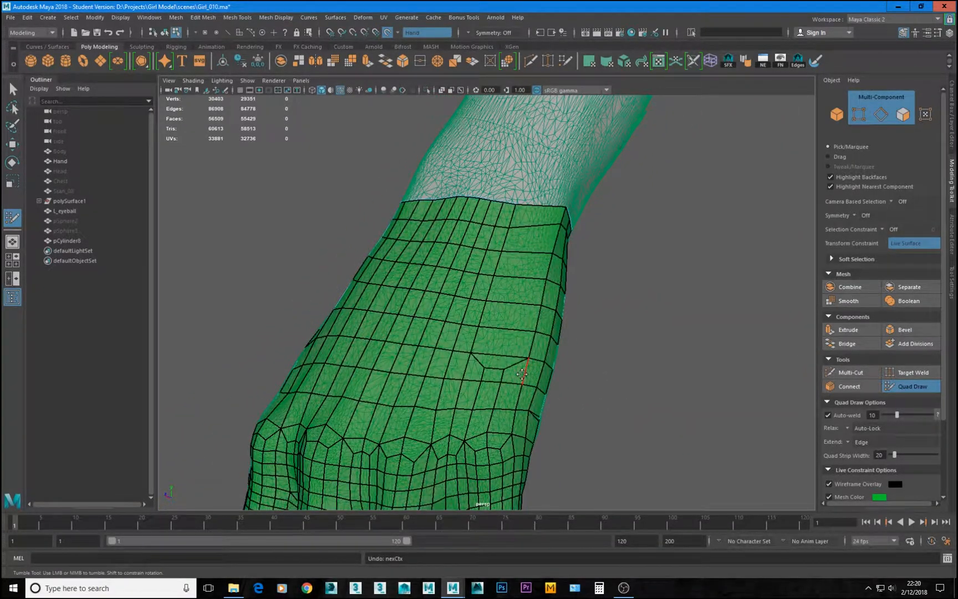
pyautogui.hotkey('ctrl', 'z')
pyautogui.hotkey('ctrl', 'z')
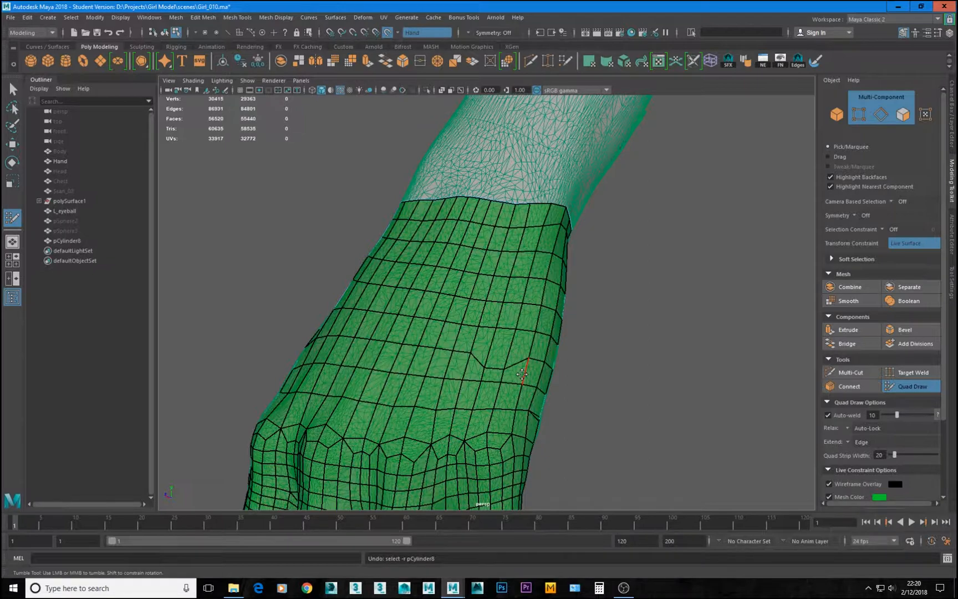
pyautogui.keyDown('alt'); pyautogui.moveTo(522, 374); pyautogui.dragTo(511, 361); pyautogui.keyUp('alt')
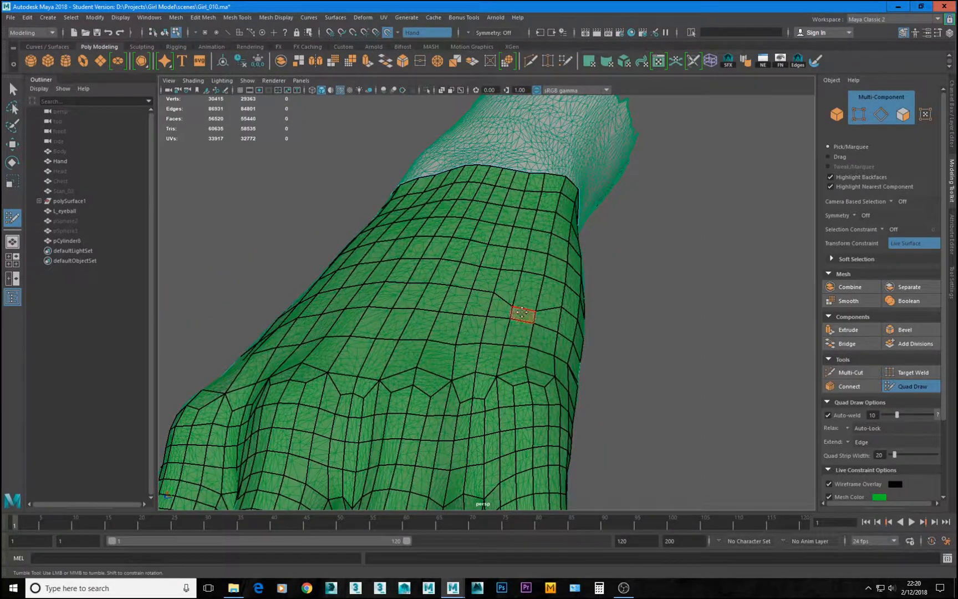
pyautogui.moveTo(521, 310)
pyautogui.keyDown('alt'); pyautogui.mouseDown(button='middle')
pyautogui.moveTo(513, 354)
pyautogui.moveTo(528, 317)
pyautogui.mouseUp(button='middle'); pyautogui.keyUp('alt')
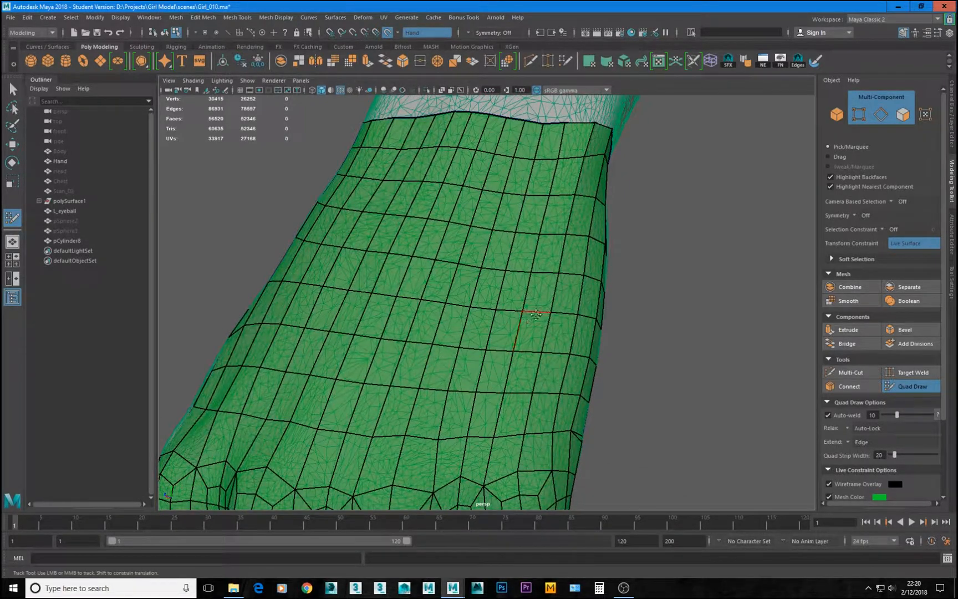
# Step: Pull three neighbouring vertices of the second edge row above the little-finger-side knuckles slightly down to form a shallow dip
pyautogui.keyDown('alt'); pyautogui.moveTo(535, 314); pyautogui.dragTo(483, 325); pyautogui.keyUp('alt')
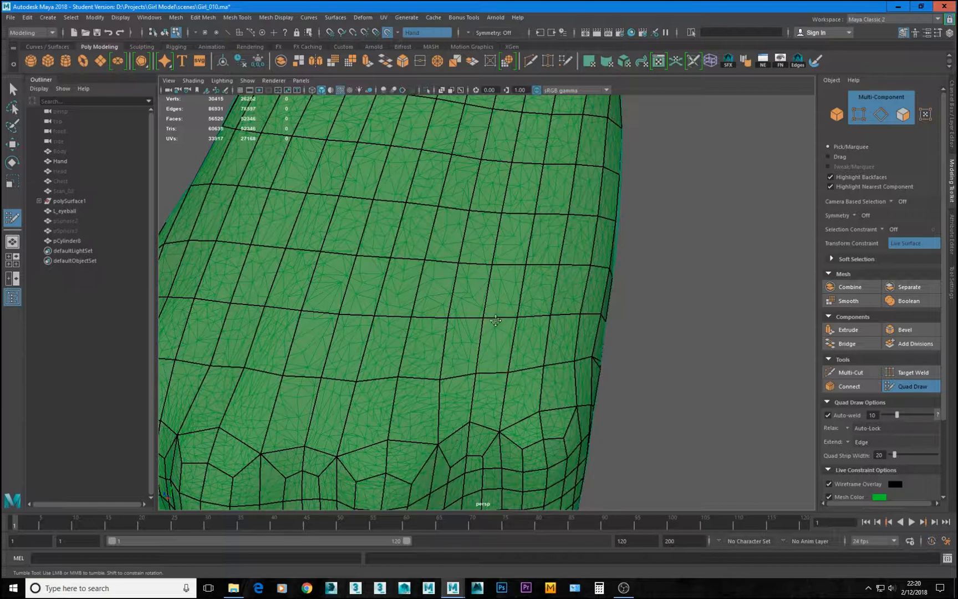
pyautogui.moveTo(495, 318); pyautogui.dragTo(494, 334)
pyautogui.moveTo(550, 316); pyautogui.dragTo(551, 335)
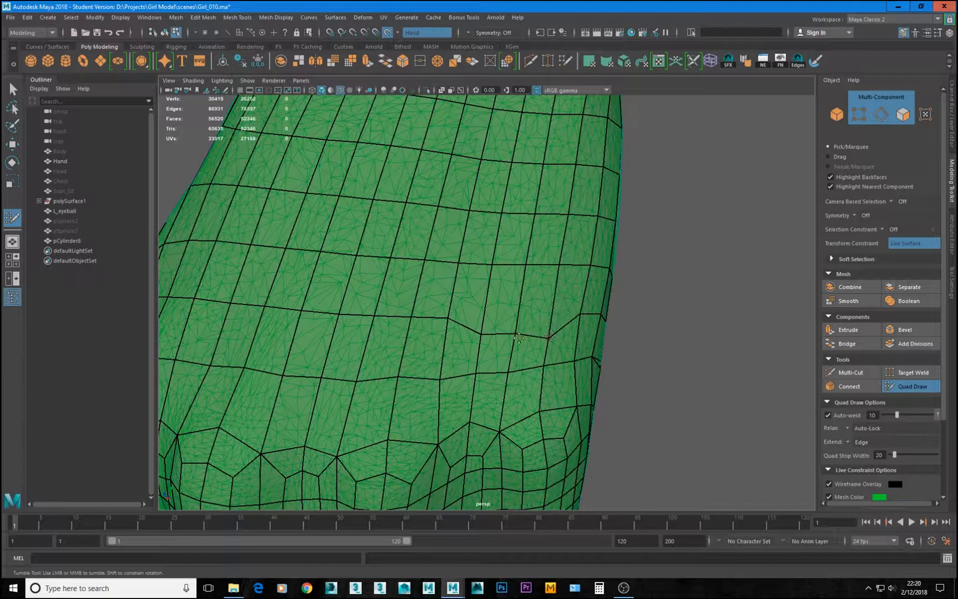
pyautogui.moveTo(483, 336); pyautogui.dragTo(479, 340)
# Step: Cut a straight edge with Multi-Cut across the top of the shallow dip in the second edge row on the little-finger side
pyautogui.click(851, 372)
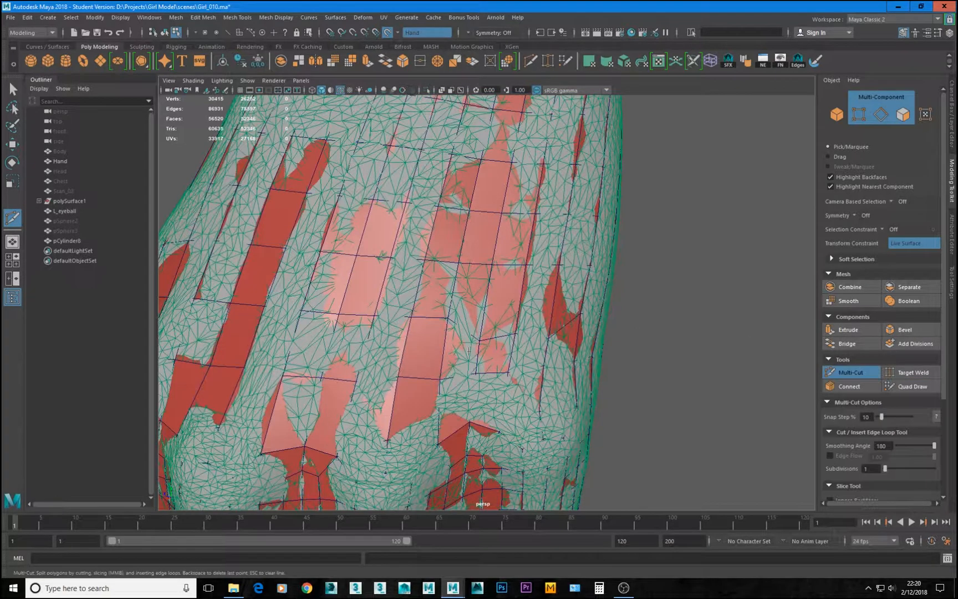
pyautogui.press('q')
pyautogui.click(916, 386)
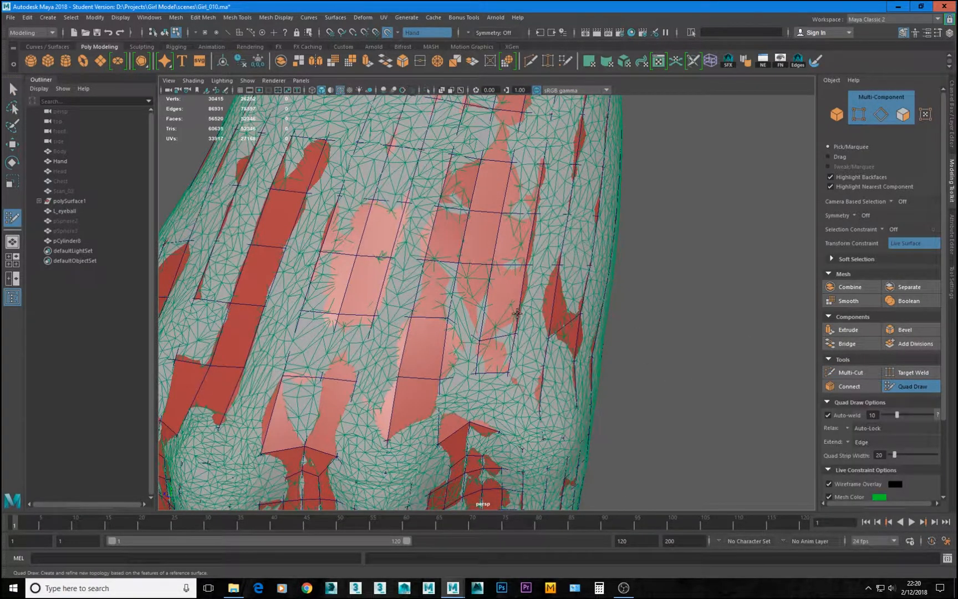
pyautogui.press('w')
pyautogui.click(544, 327)
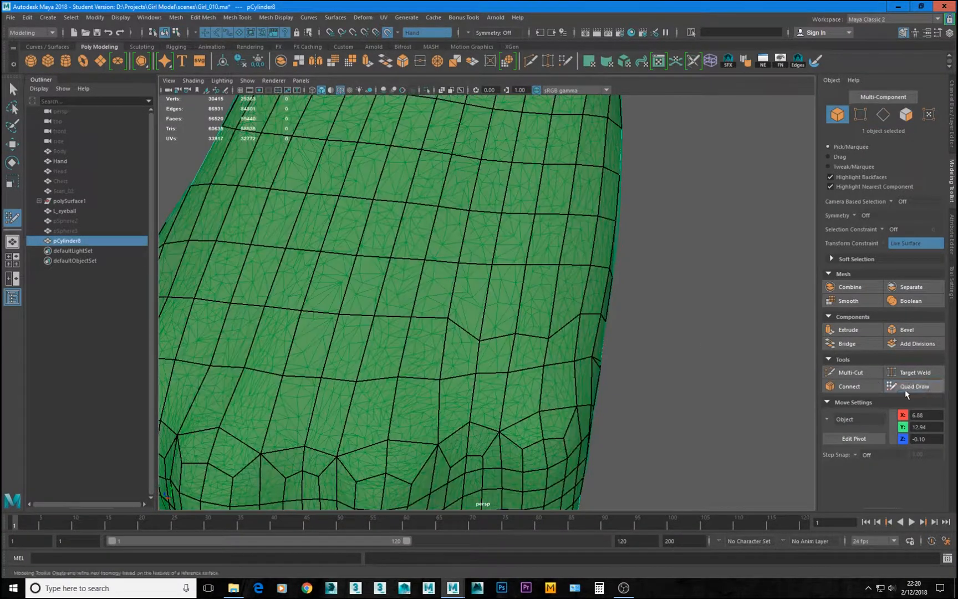
pyautogui.click(852, 372)
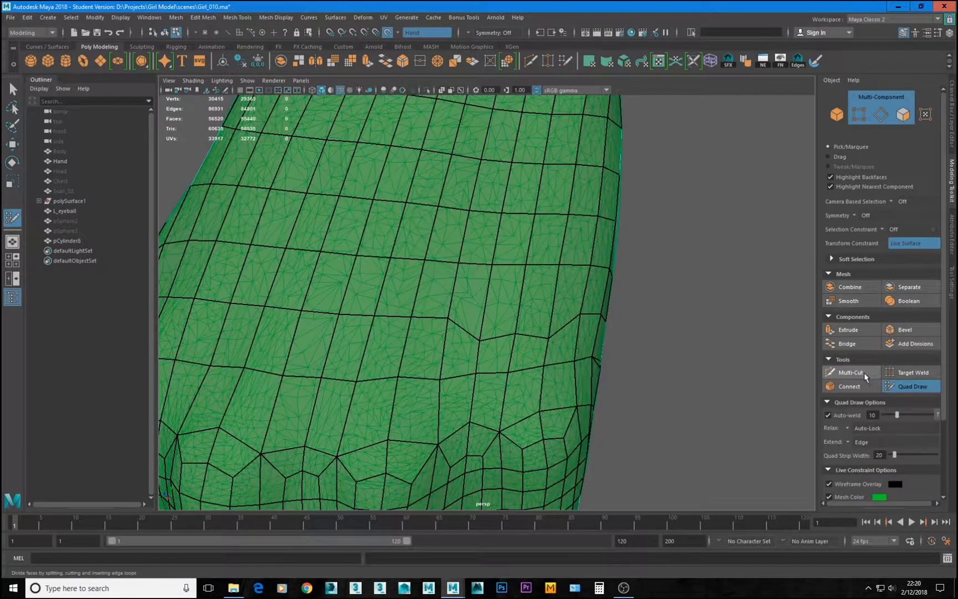
pyautogui.click(448, 318)
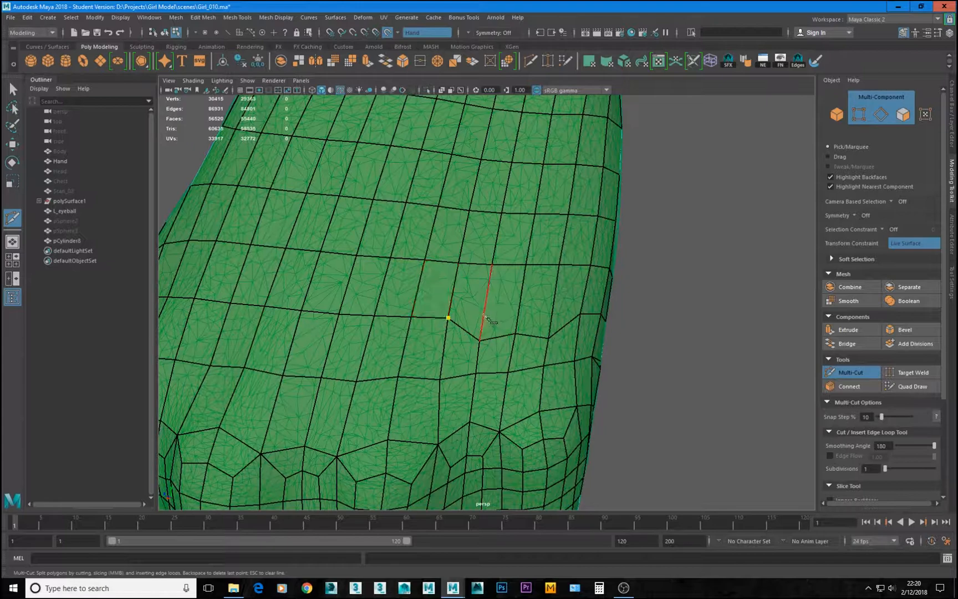
pyautogui.click(488, 314)
pyautogui.click(520, 314)
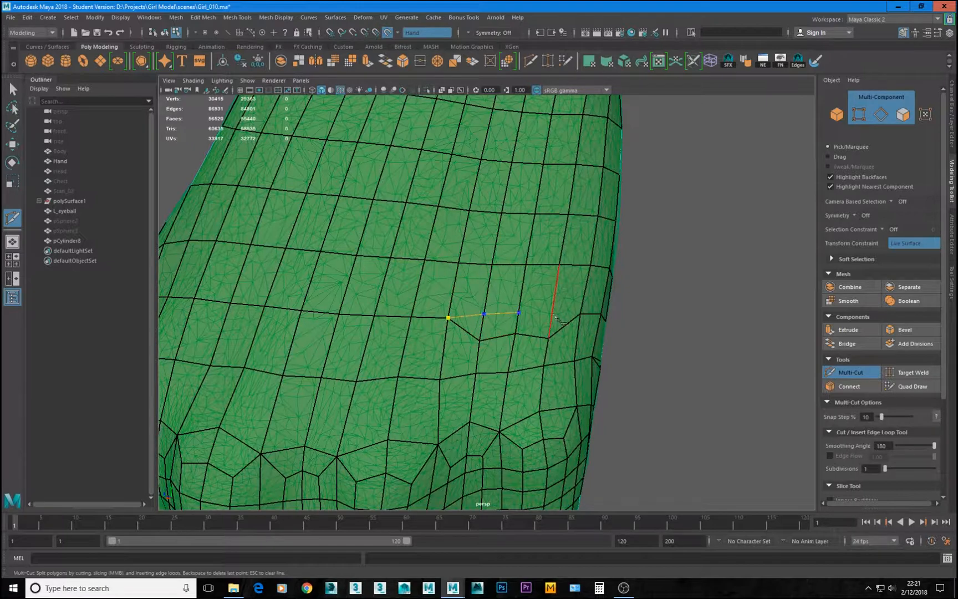
pyautogui.click(555, 315)
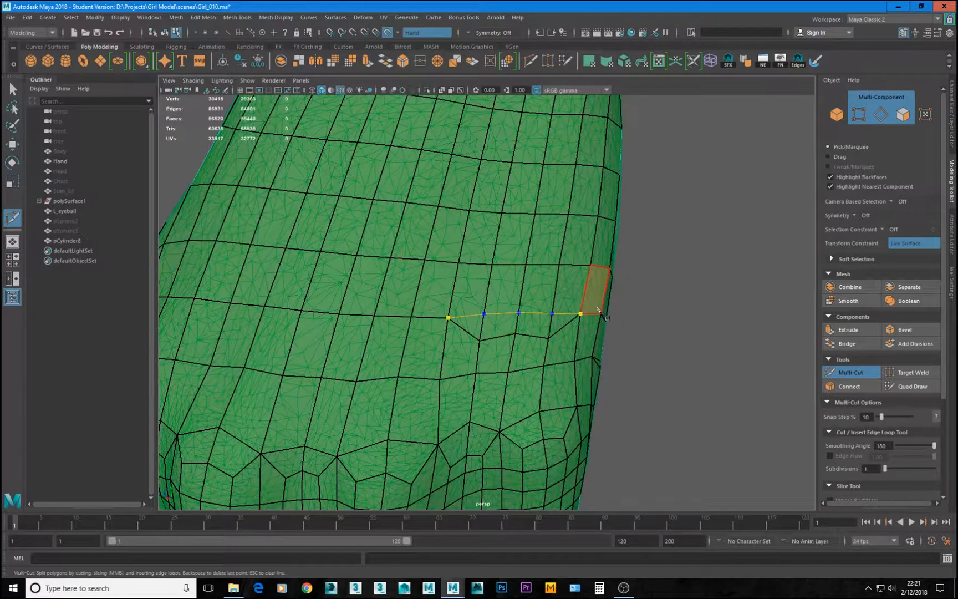
pyautogui.press('Return')
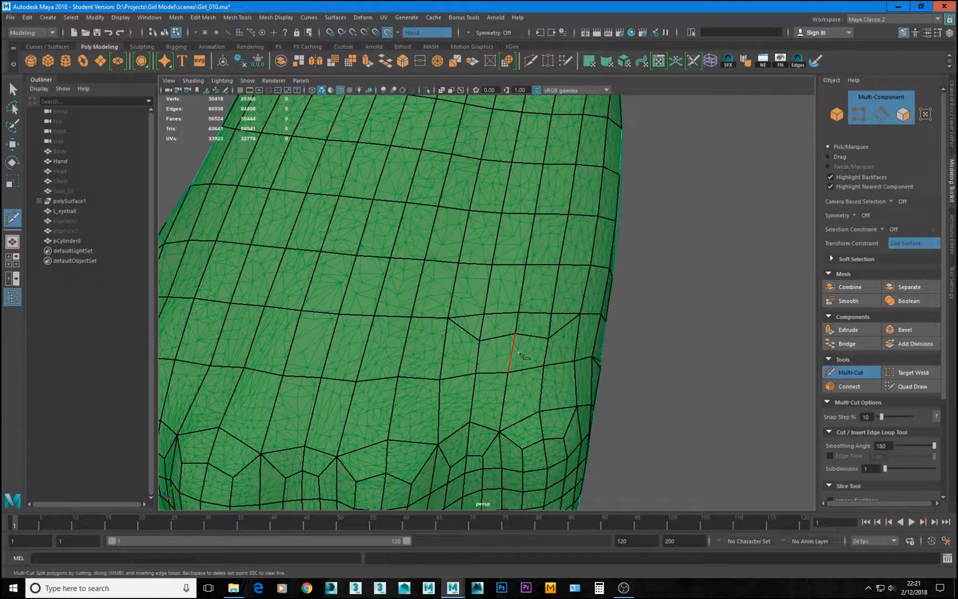
# Step: Delete the dip's two outer short edges and the two edge columns running from them up to the wrist border with Quad Draw
pyautogui.scroll(-5, 562, 380)
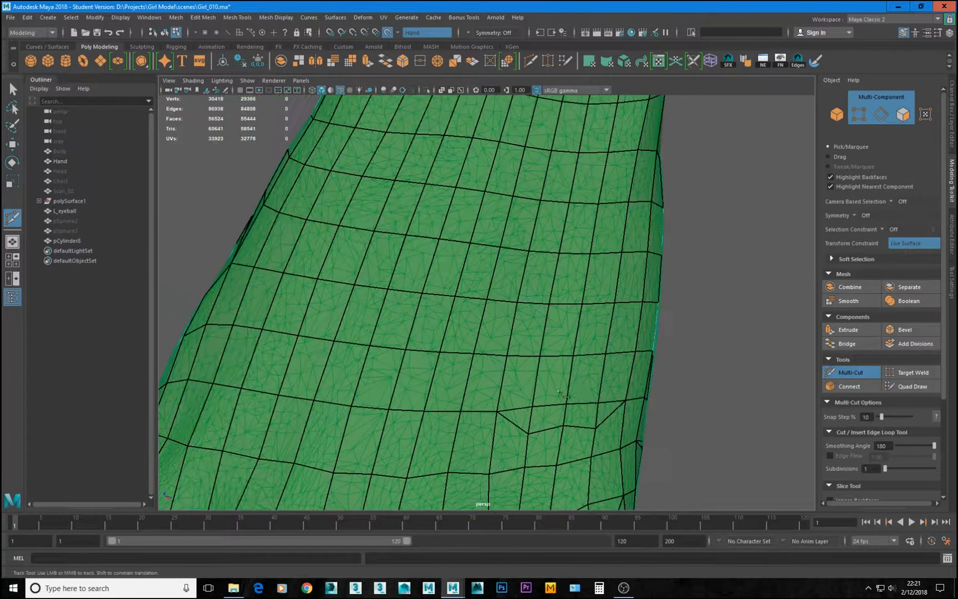
pyautogui.press('w')
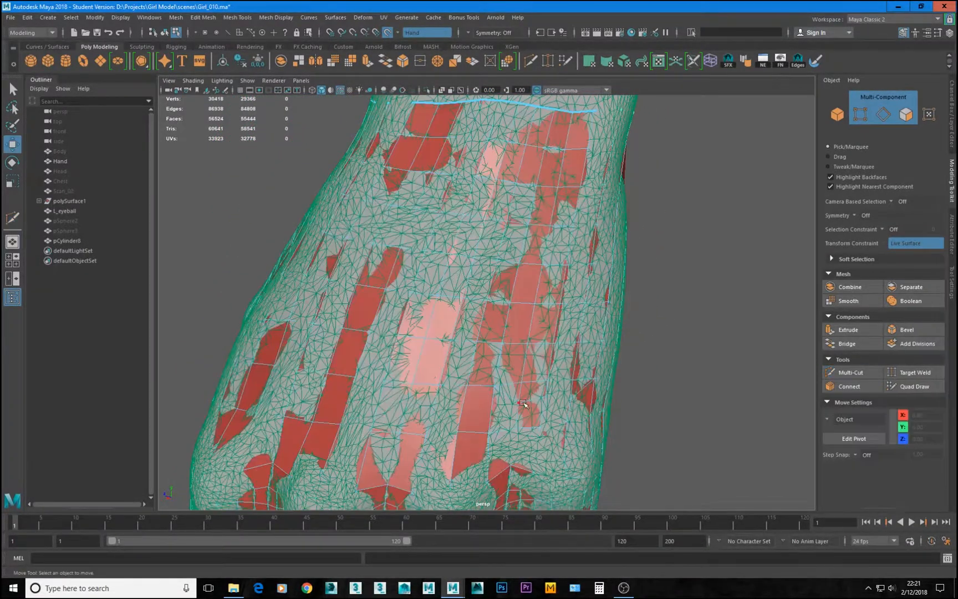
pyautogui.click(914, 387)
pyautogui.scroll(3, 543, 396)
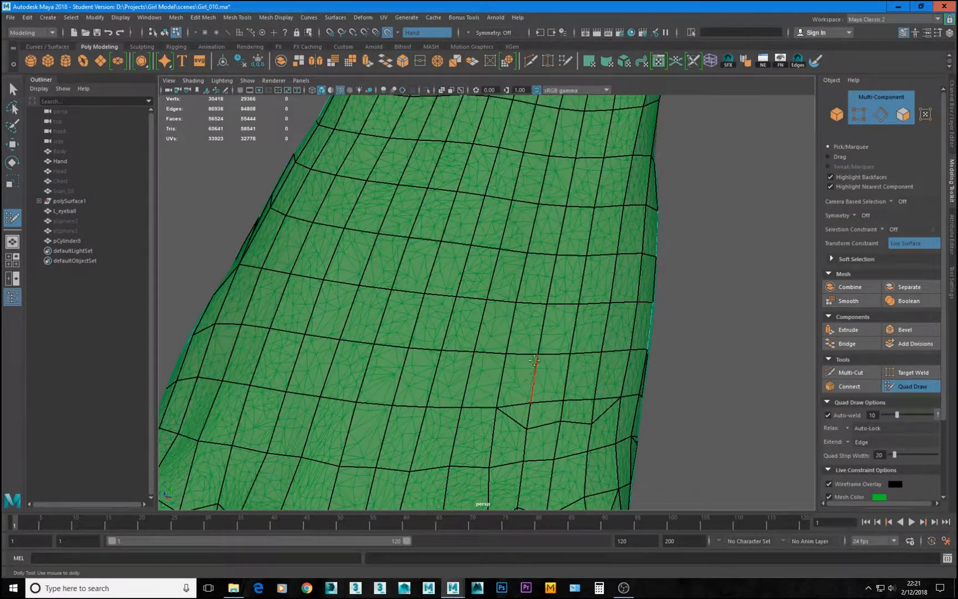
pyautogui.keyDown('ctrl'); pyautogui.keyDown('shift'); pyautogui.click(527, 417); pyautogui.keyUp('shift'); pyautogui.keyUp('ctrl')
pyautogui.keyDown('ctrl'); pyautogui.keyDown('shift'); pyautogui.click(592, 411); pyautogui.keyUp('shift'); pyautogui.keyUp('ctrl')
pyautogui.keyDown('ctrl'); pyautogui.keyDown('shift'); pyautogui.click(537, 382); pyautogui.keyUp('shift'); pyautogui.keyUp('ctrl')
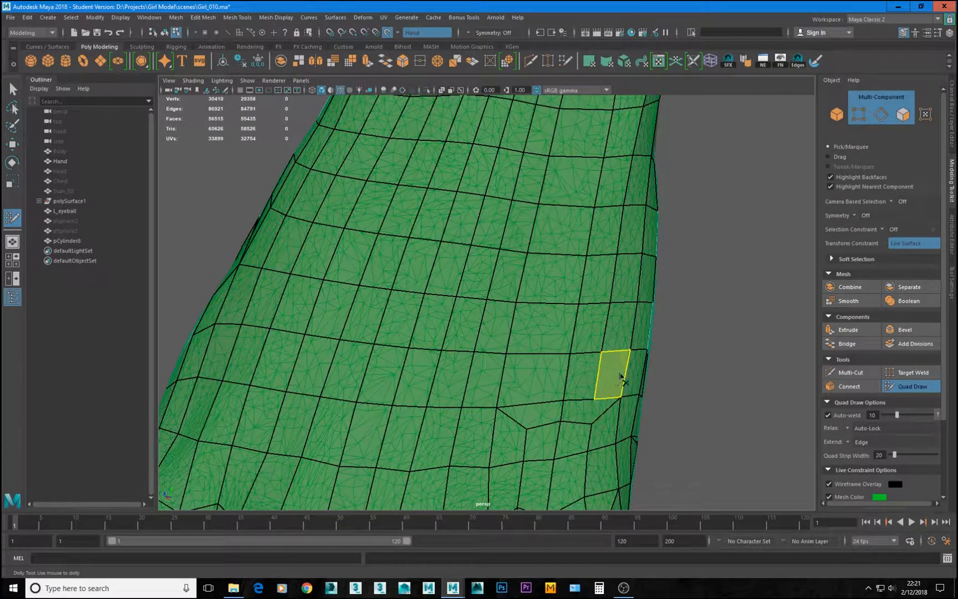
pyautogui.keyDown('ctrl'); pyautogui.keyDown('shift'); pyautogui.click(598, 372); pyautogui.keyUp('shift'); pyautogui.keyUp('ctrl')
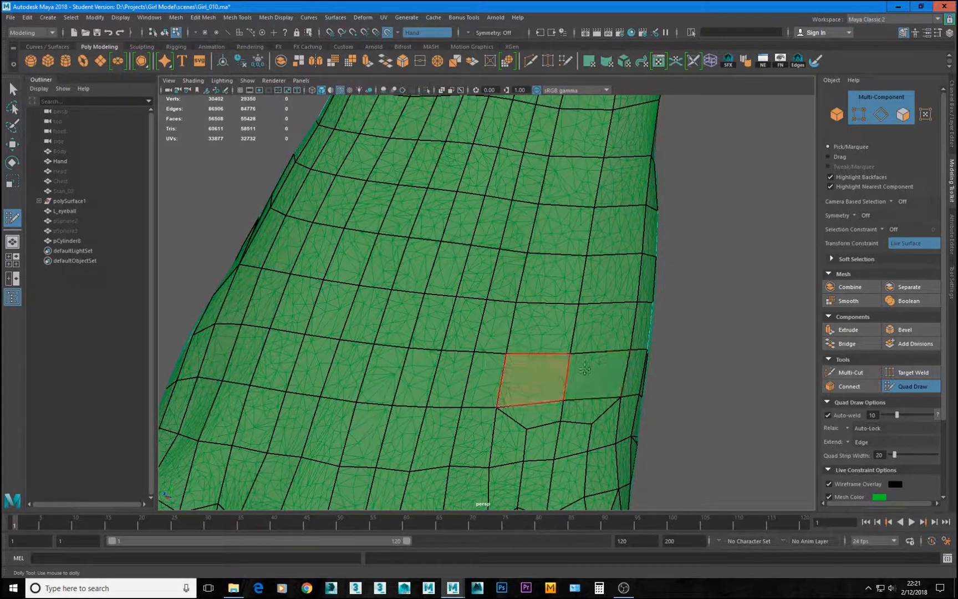
# Step: Relax the vertices around the dip and the widened quads on the little-finger side of the hand
pyautogui.scroll(-5, 652, 367)
pyautogui.keyDown('alt'); pyautogui.moveTo(652, 368); pyautogui.dragTo(507, 225); pyautogui.keyUp('alt')
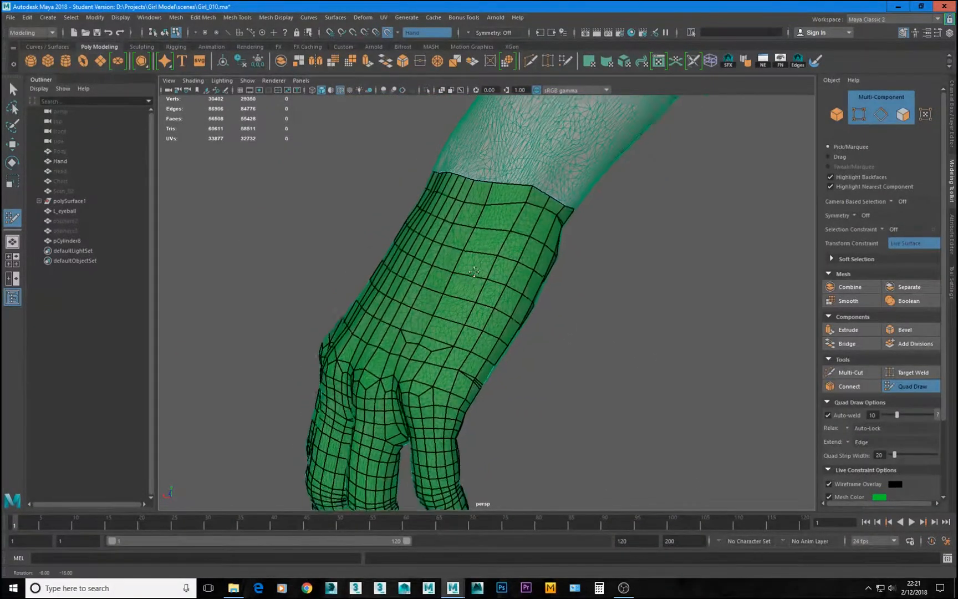
pyautogui.scroll(5, 560, 334)
pyautogui.moveTo(506, 374)
pyautogui.mouseDown()
pyautogui.moveTo(531, 277)
pyautogui.moveTo(601, 116)
pyautogui.mouseUp()
pyautogui.hotkey('ctrl', 'z')
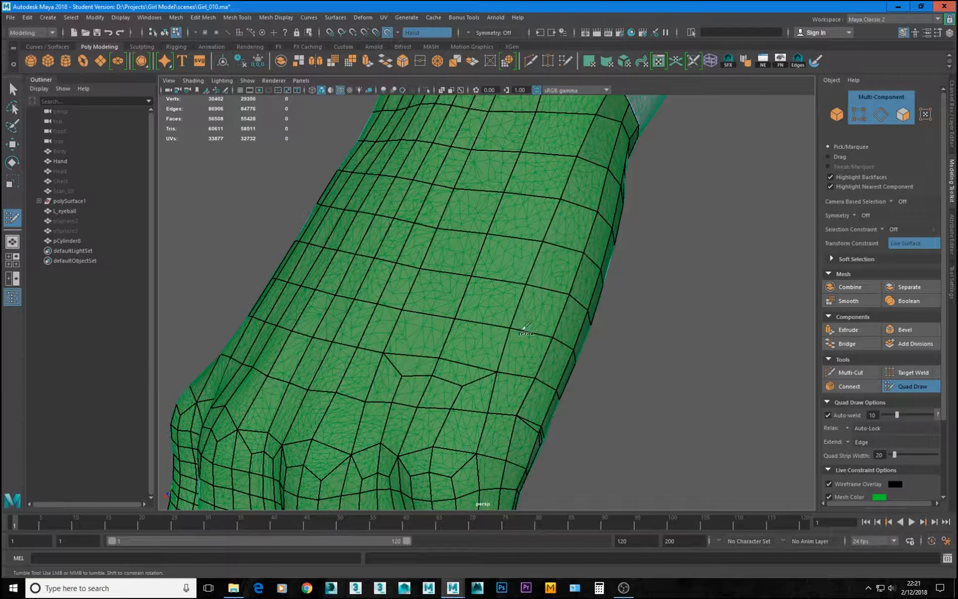
pyautogui.keyDown('alt'); pyautogui.moveTo(490, 404); pyautogui.dragTo(501, 409); pyautogui.keyUp('alt')
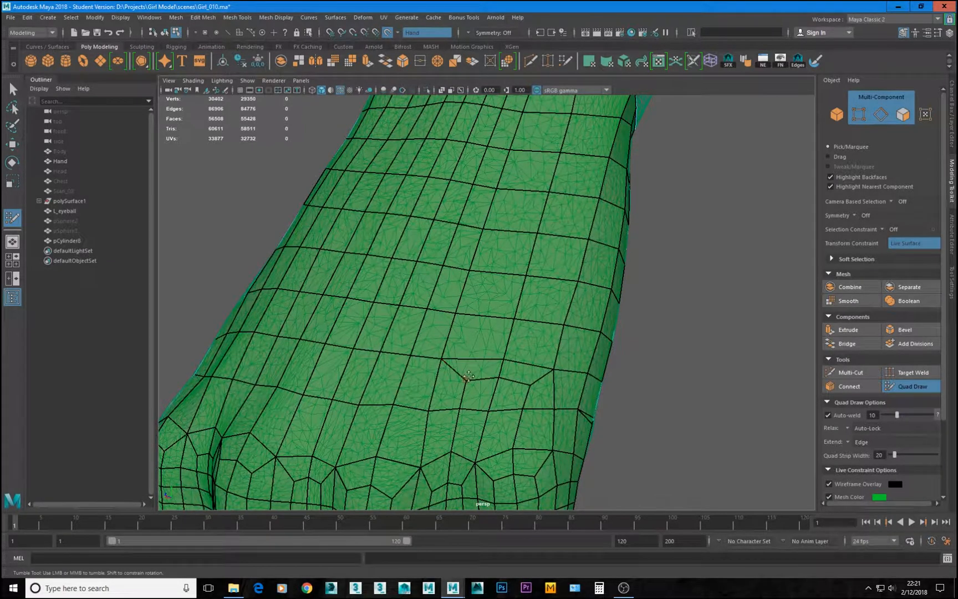
pyautogui.keyDown('alt'); pyautogui.moveTo(468, 377); pyautogui.dragTo(470, 413); pyautogui.keyUp('alt')
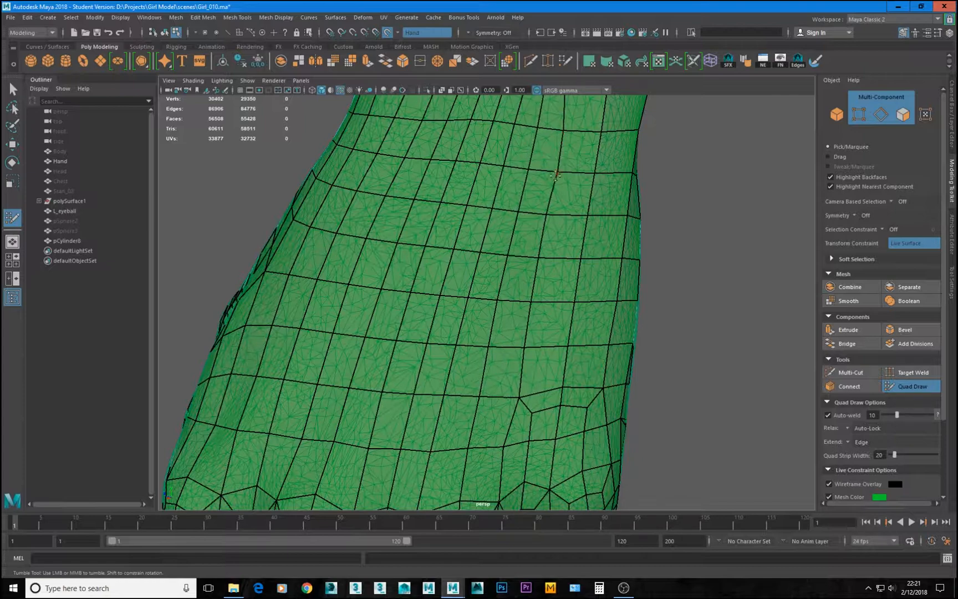
pyautogui.scroll(-3, 621, 272)
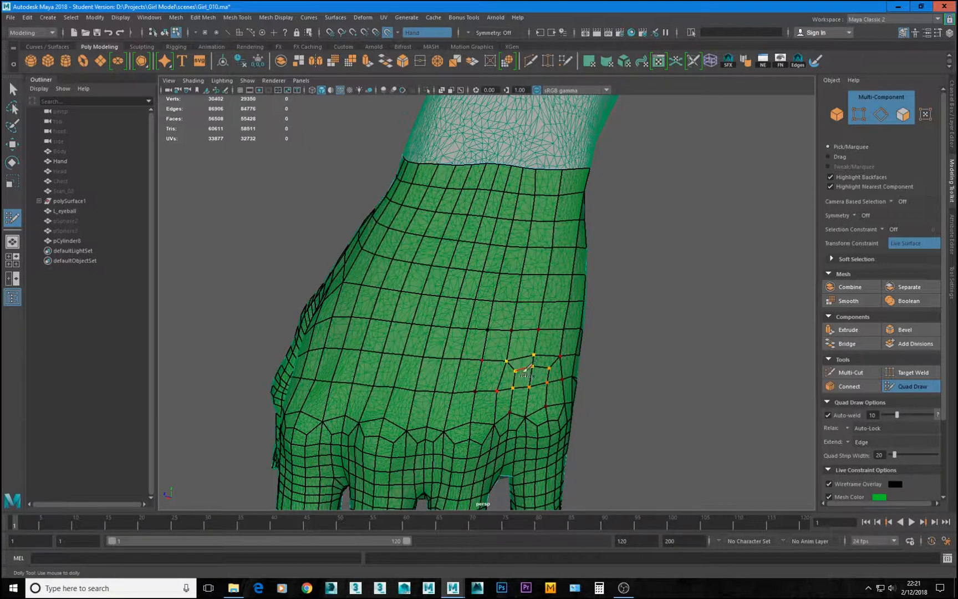
pyautogui.moveTo(526, 369)
pyautogui.keyDown('shift'); pyautogui.mouseDown()
pyautogui.moveTo(523, 358)
pyautogui.moveTo(516, 366)
pyautogui.moveTo(550, 331)
pyautogui.moveTo(528, 308)
pyautogui.moveTo(535, 221)
pyautogui.moveTo(498, 403)
pyautogui.moveTo(505, 363)
pyautogui.moveTo(494, 378)
pyautogui.mouseUp(); pyautogui.keyUp('shift')
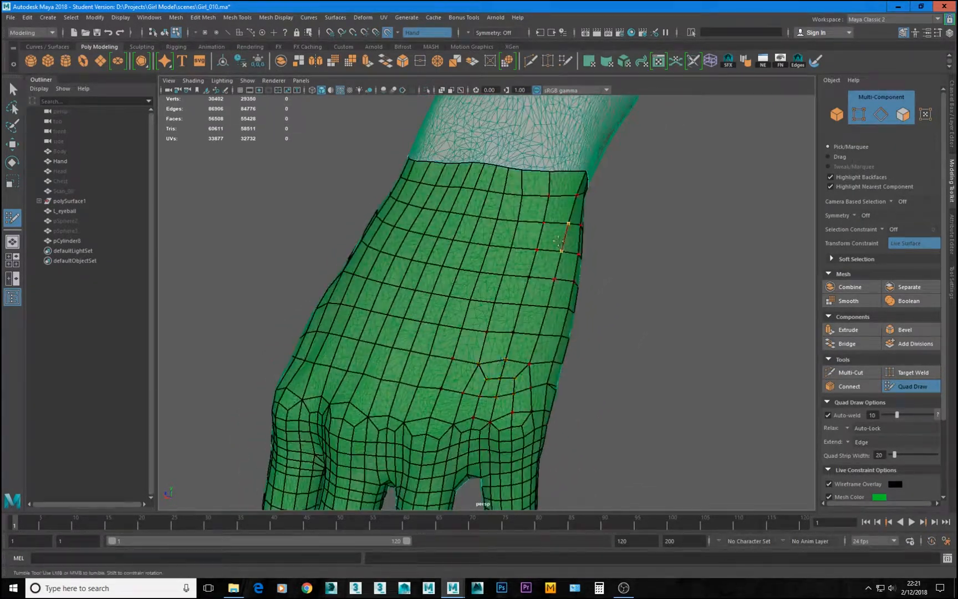
# Step: Shift the uneven vertices on the wrist border and the row below it sideways to even out the column spacing on the little-finger side
pyautogui.keyDown('alt'); pyautogui.moveTo(560, 242); pyautogui.dragTo(490, 367); pyautogui.keyUp('alt')
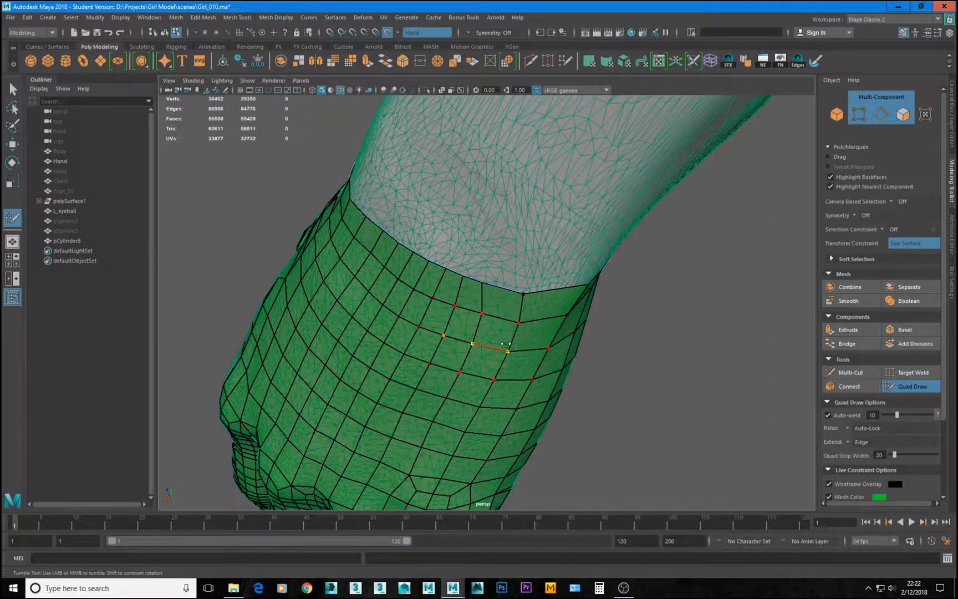
pyautogui.keyDown('alt'); pyautogui.moveTo(532, 300); pyautogui.dragTo(544, 286); pyautogui.keyUp('alt')
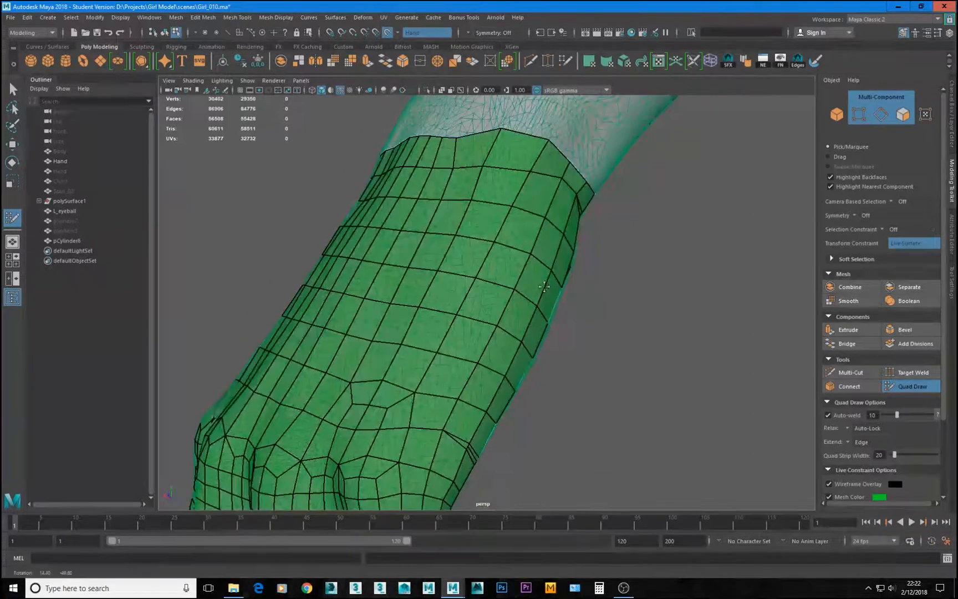
pyautogui.keyDown('alt'); pyautogui.moveTo(544, 286); pyautogui.dragTo(536, 299, button='middle'); pyautogui.keyUp('alt')
pyautogui.moveTo(496, 206); pyautogui.dragTo(506, 210)
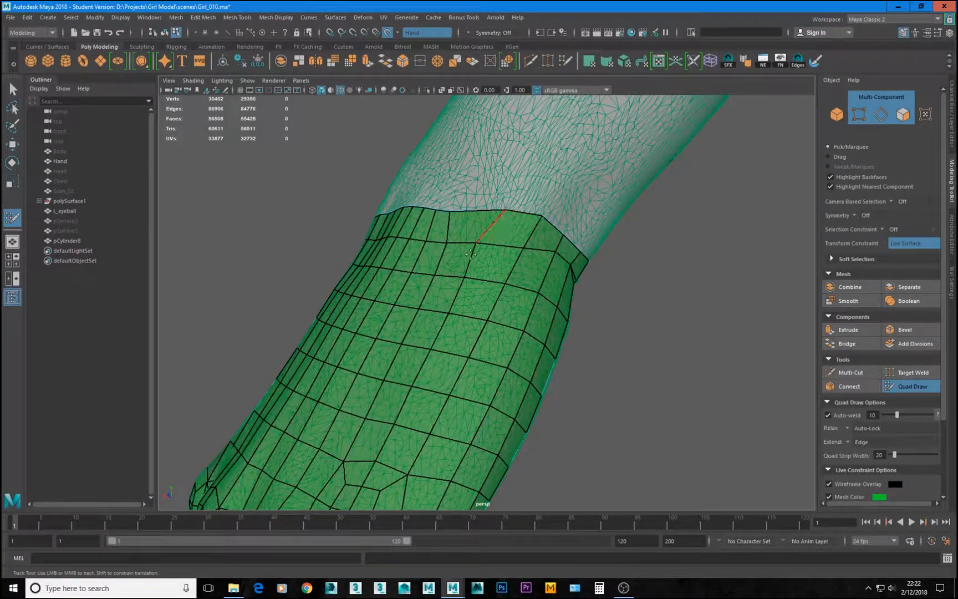
pyautogui.moveTo(477, 243)
pyautogui.mouseDown()
pyautogui.moveTo(484, 246)
pyautogui.moveTo(471, 278)
pyautogui.moveTo(516, 269)
pyautogui.mouseUp()
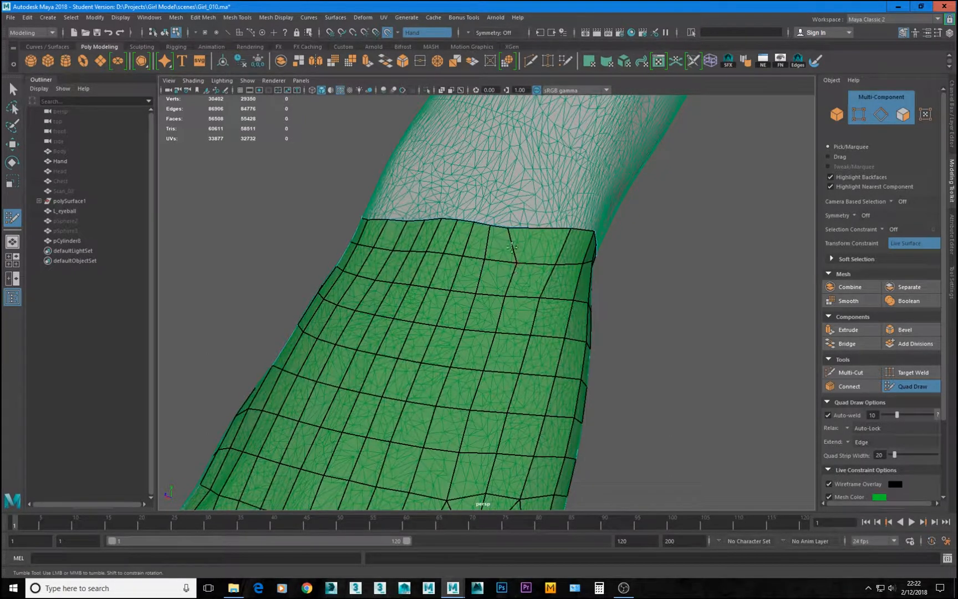
pyautogui.moveTo(508, 228); pyautogui.dragTo(526, 223)
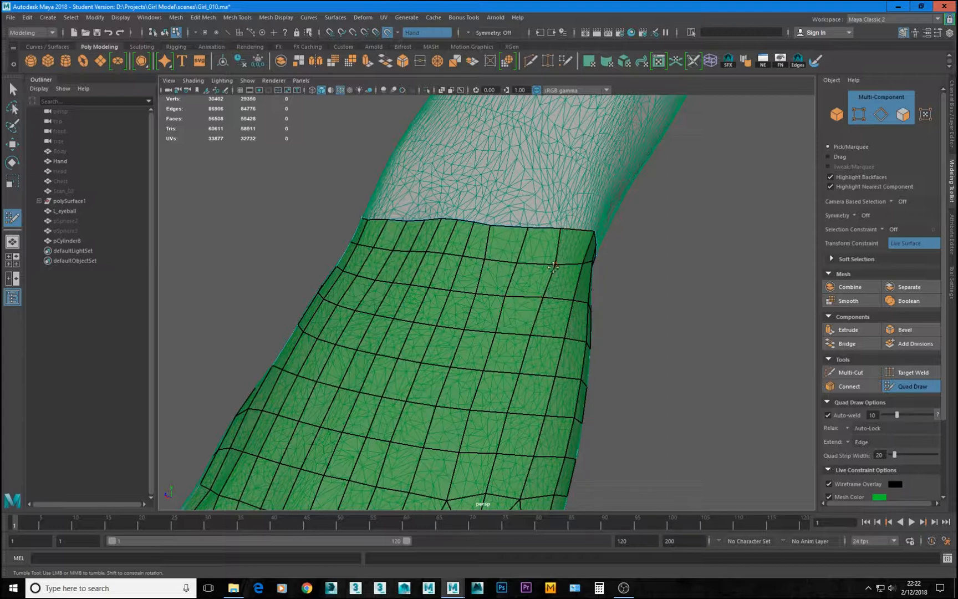
# Step: Examine the spacing of the edge columns on the back of the hand from the wrist border down to the knuckles
pyautogui.keyDown('alt'); pyautogui.moveTo(551, 268); pyautogui.dragTo(543, 282); pyautogui.keyUp('alt')
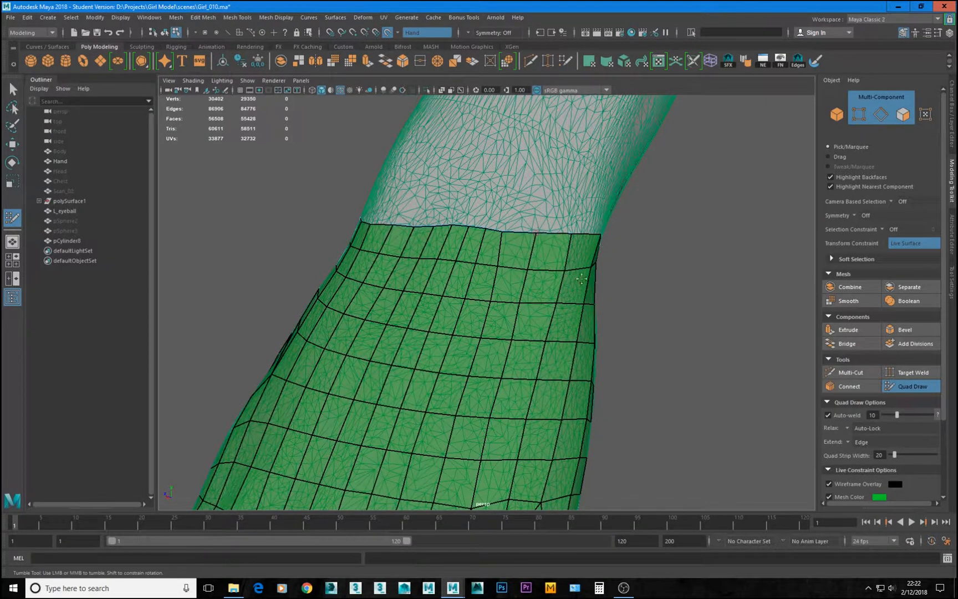
pyautogui.keyDown('alt'); pyautogui.moveTo(581, 279); pyautogui.dragTo(584, 266); pyautogui.keyUp('alt')
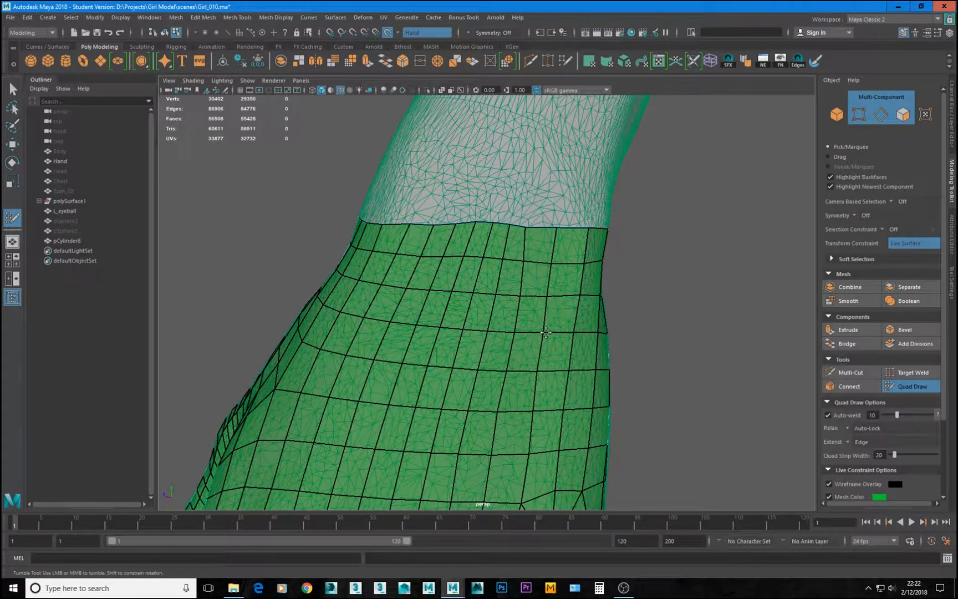
pyautogui.keyDown('alt'); pyautogui.moveTo(556, 352); pyautogui.dragTo(583, 251, button='middle'); pyautogui.keyUp('alt')
pyautogui.keyDown('alt'); pyautogui.moveTo(583, 251); pyautogui.dragTo(506, 438, button='right'); pyautogui.keyUp('alt')
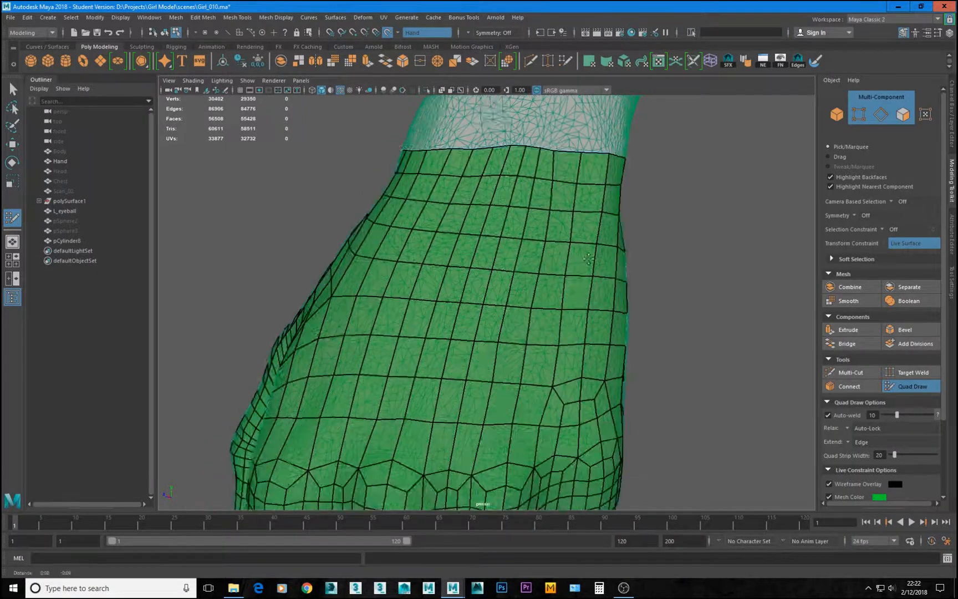
pyautogui.keyDown('alt'); pyautogui.moveTo(506, 438); pyautogui.dragTo(539, 346, button='middle'); pyautogui.keyUp('alt')
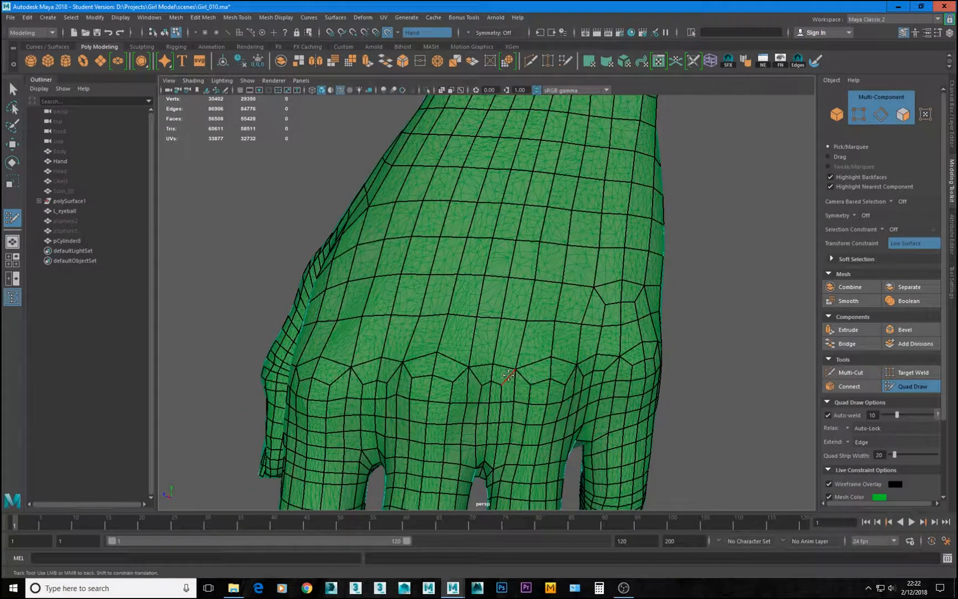
pyautogui.keyDown('alt'); pyautogui.moveTo(661, 296); pyautogui.dragTo(570, 225); pyautogui.keyUp('alt')
pyautogui.scroll(6, 490, 291)
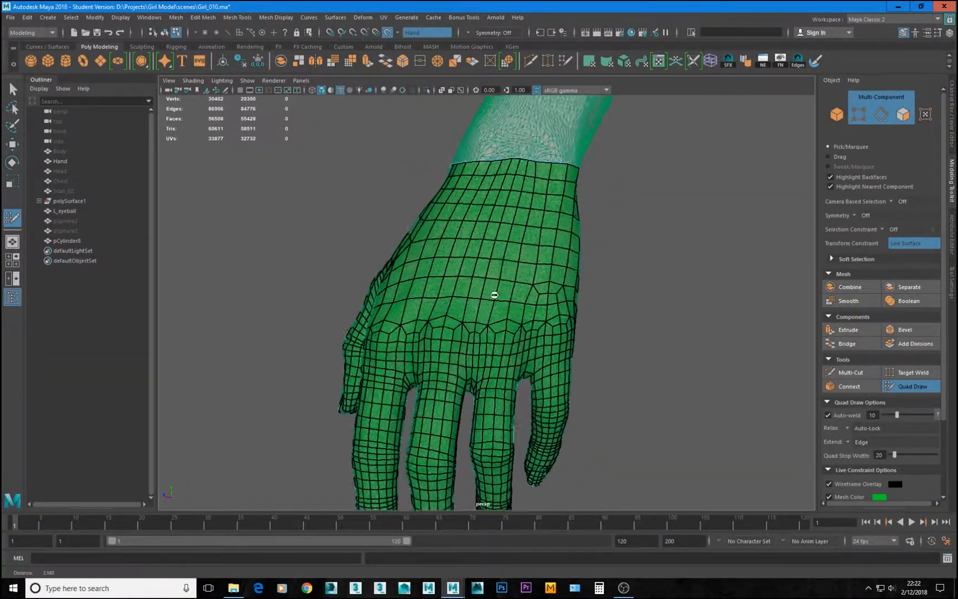
pyautogui.keyDown('alt'); pyautogui.moveTo(490, 291); pyautogui.dragTo(570, 306, button='middle'); pyautogui.keyUp('alt')
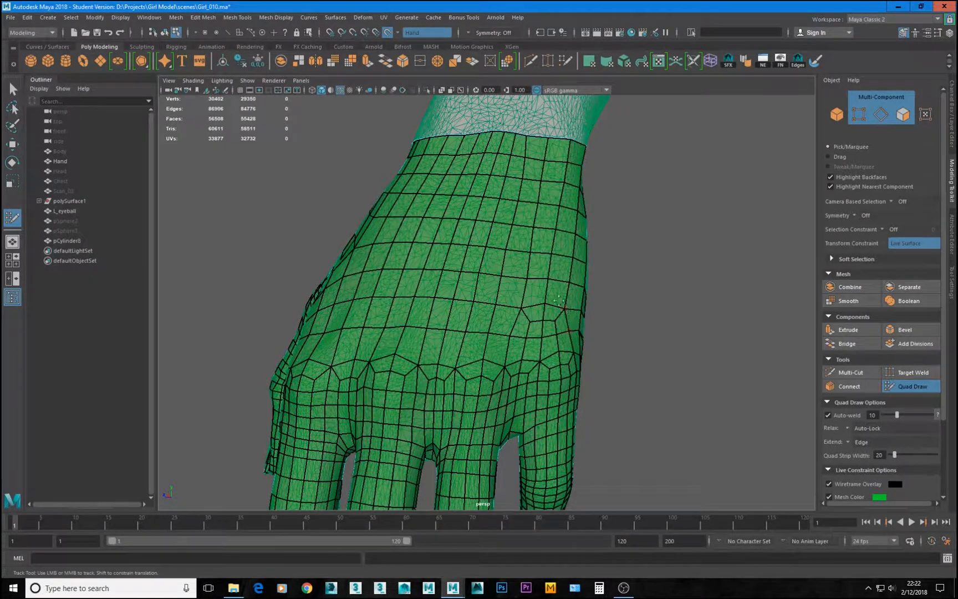
pyautogui.keyDown('alt'); pyautogui.moveTo(511, 348); pyautogui.dragTo(517, 344); pyautogui.keyUp('alt')
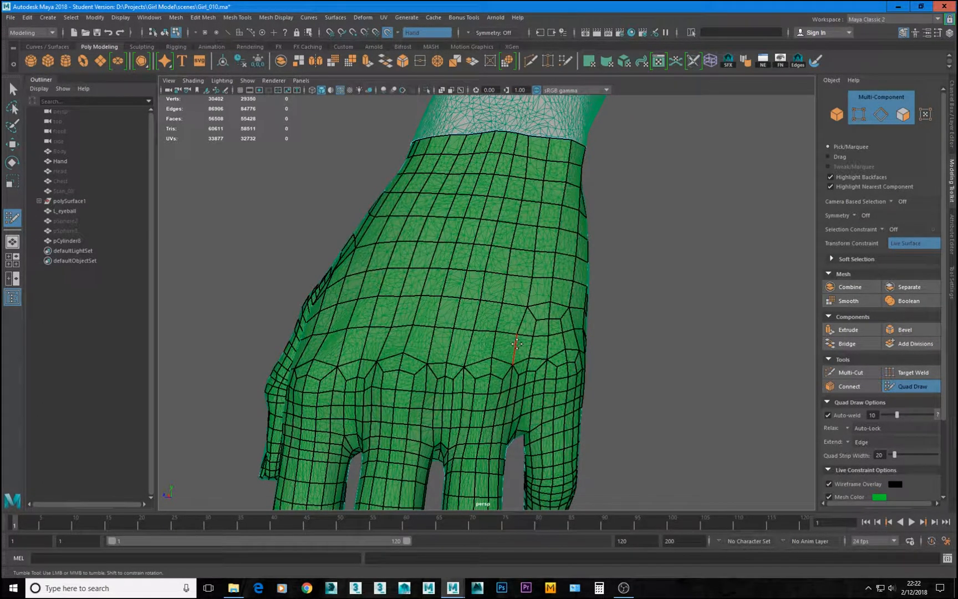
pyautogui.keyDown('alt'); pyautogui.moveTo(512, 349); pyautogui.dragTo(514, 349); pyautogui.keyUp('alt')
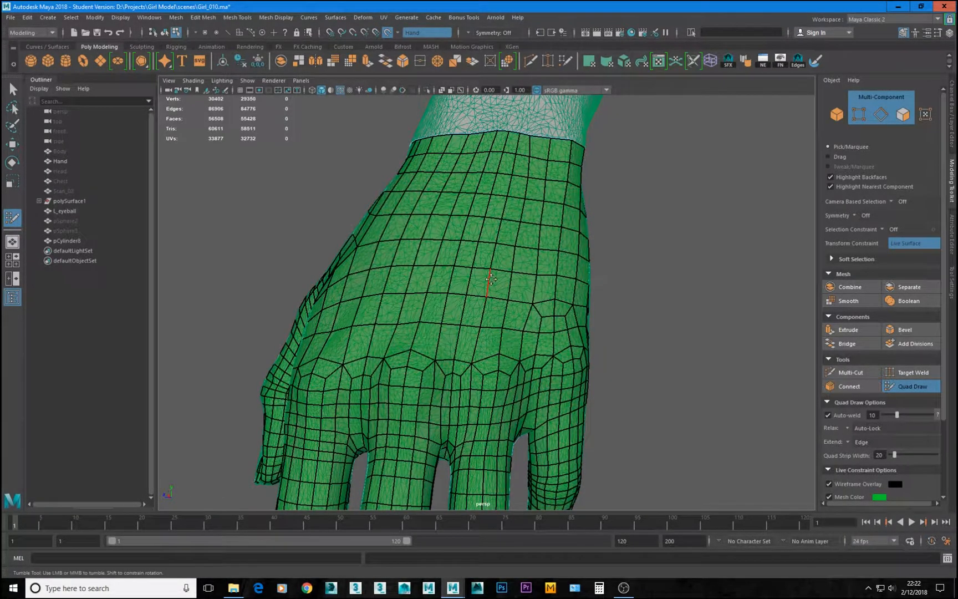
# Step: Pull three neighbouring vertices of the second edge row down beside the first dip to form another dip above the ring-finger knuckle
pyautogui.keyDown('alt'); pyautogui.moveTo(465, 319); pyautogui.dragTo(518, 355); pyautogui.keyUp('alt')
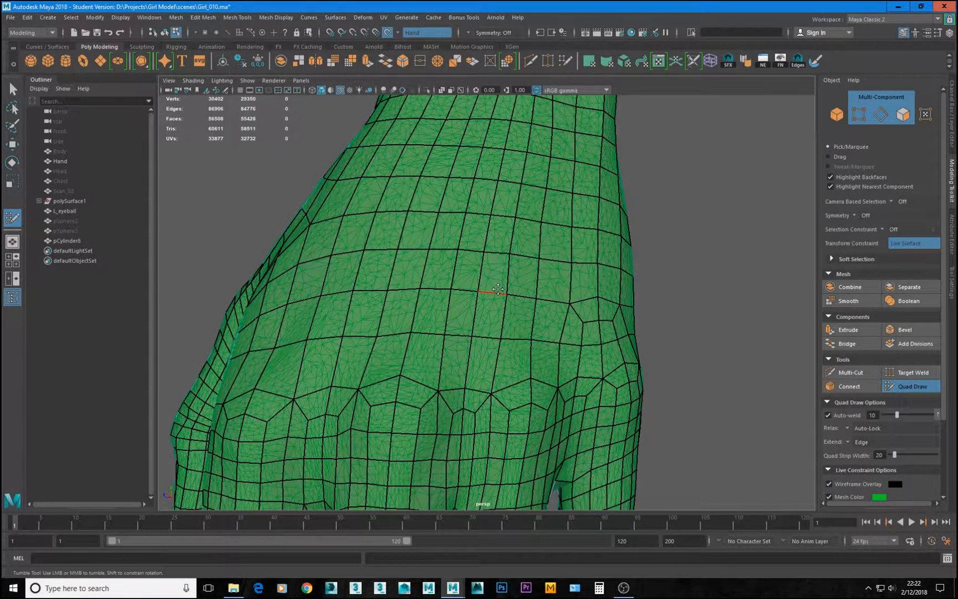
pyautogui.moveTo(498, 289)
pyautogui.mouseDown()
pyautogui.moveTo(493, 313)
pyautogui.moveTo(533, 323)
pyautogui.mouseUp()
pyautogui.moveTo(474, 321); pyautogui.dragTo(474, 316)
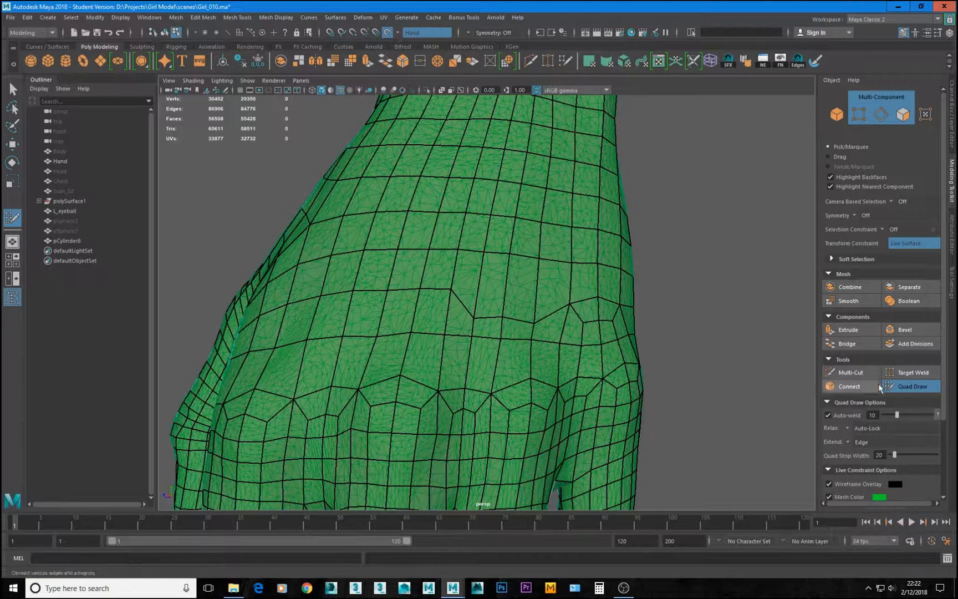
# Step: Cut a new edge row across the top of the second dip, joining its two upper corners above the ring-finger knuckle
pyautogui.click(863, 373)
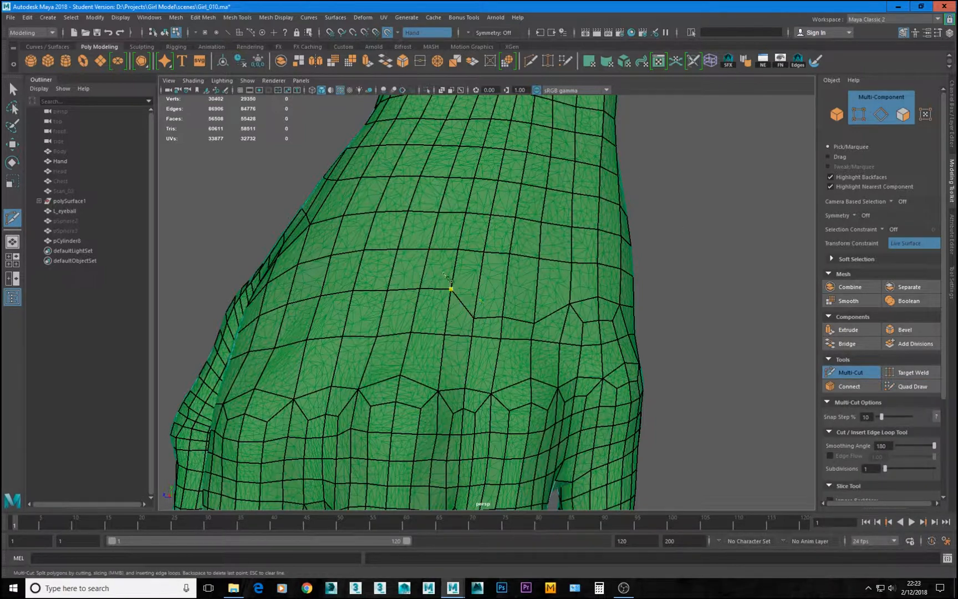
pyautogui.click(479, 289)
pyautogui.click(537, 295)
pyautogui.press('Return')
pyautogui.click(478, 289)
# Step: Delete the two vertical edge columns running from the new cut above the second dip up to the wrist border with Quad Draw
pyautogui.click(913, 386)
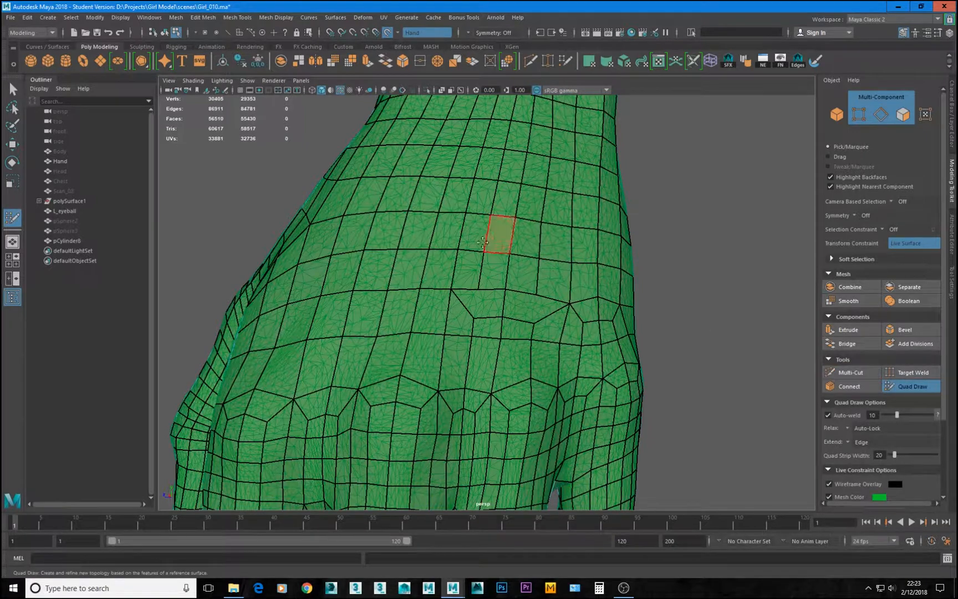
pyautogui.keyDown('ctrl'); pyautogui.keyDown('shift'); pyautogui.click(538, 278); pyautogui.keyUp('shift'); pyautogui.keyUp('ctrl')
pyautogui.keyDown('ctrl'); pyautogui.keyDown('shift'); pyautogui.click(513, 278); pyautogui.keyUp('shift'); pyautogui.keyUp('ctrl')
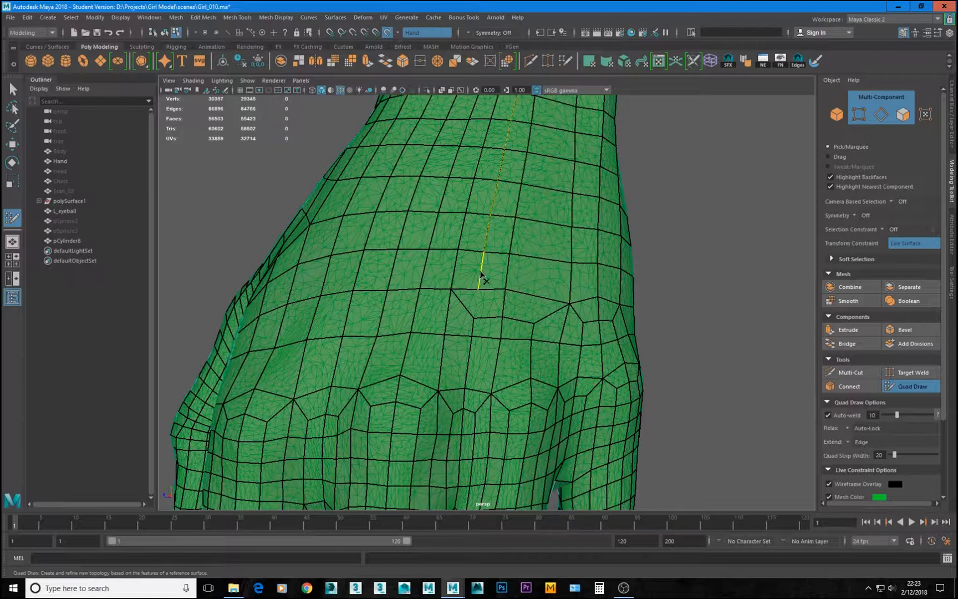
# Step: Relax the vertices around the second dip and the widened quads between it and the wrist
pyautogui.scroll(-5, 493, 261)
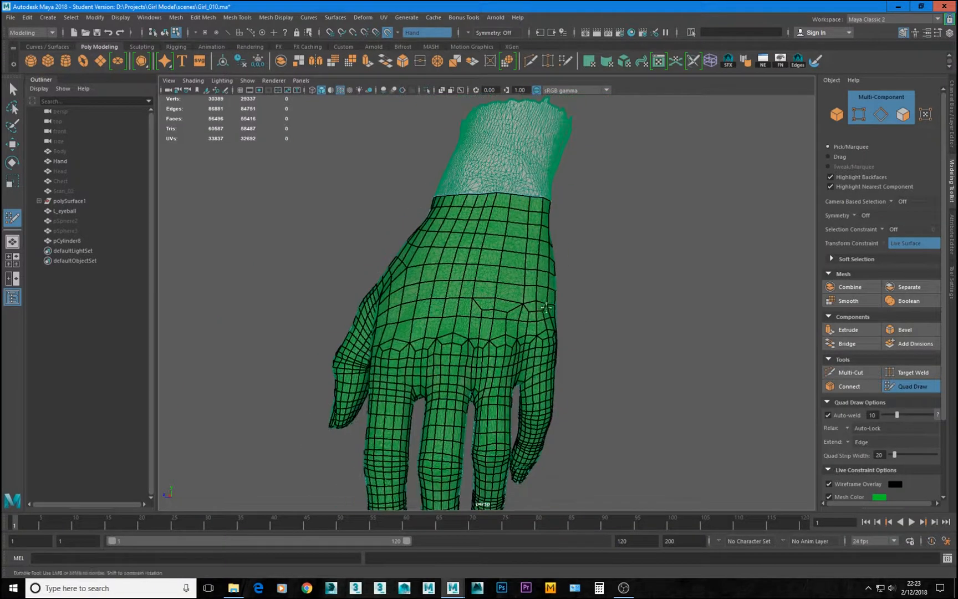
pyautogui.scroll(5, 501, 253)
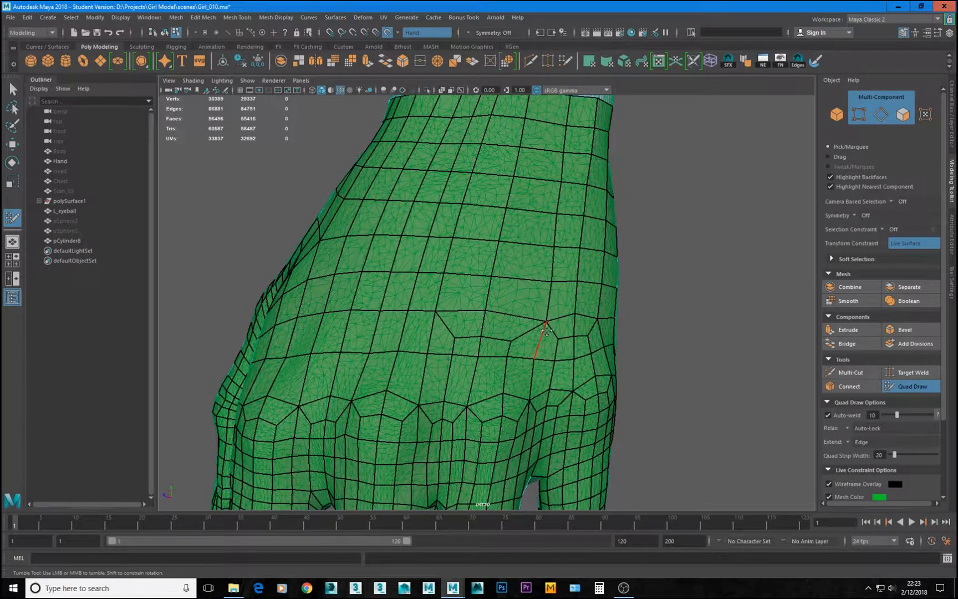
pyautogui.scroll(-4, 516, 319)
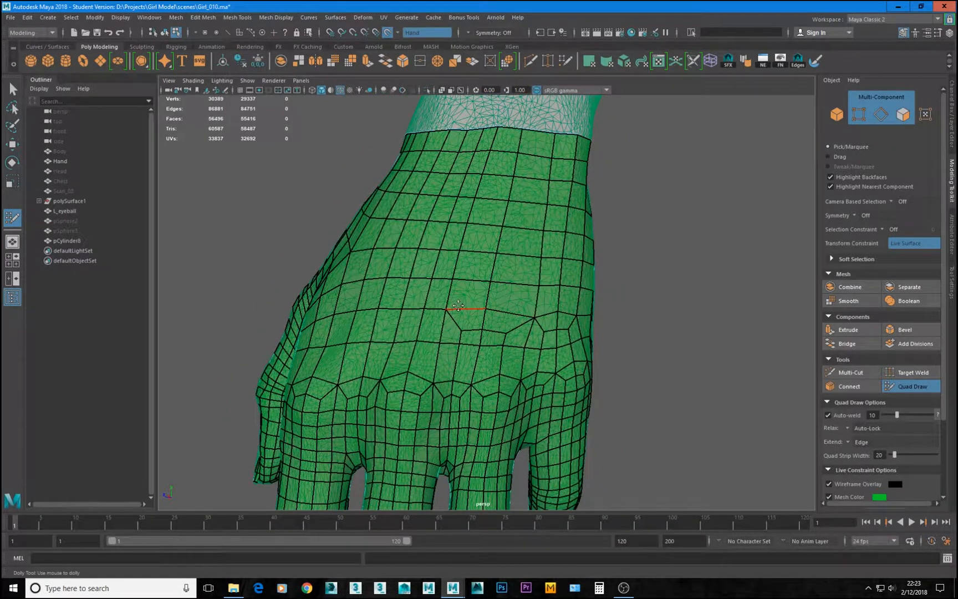
pyautogui.moveTo(455, 297)
pyautogui.keyDown('shift'); pyautogui.mouseDown()
pyautogui.moveTo(467, 278)
pyautogui.moveTo(518, 321)
pyautogui.moveTo(467, 334)
pyautogui.moveTo(509, 214)
pyautogui.moveTo(497, 199)
pyautogui.moveTo(488, 286)
pyautogui.moveTo(505, 238)
pyautogui.moveTo(531, 217)
pyautogui.moveTo(477, 166)
pyautogui.moveTo(525, 158)
pyautogui.moveTo(503, 171)
pyautogui.moveTo(508, 227)
pyautogui.mouseUp(); pyautogui.keyUp('shift')
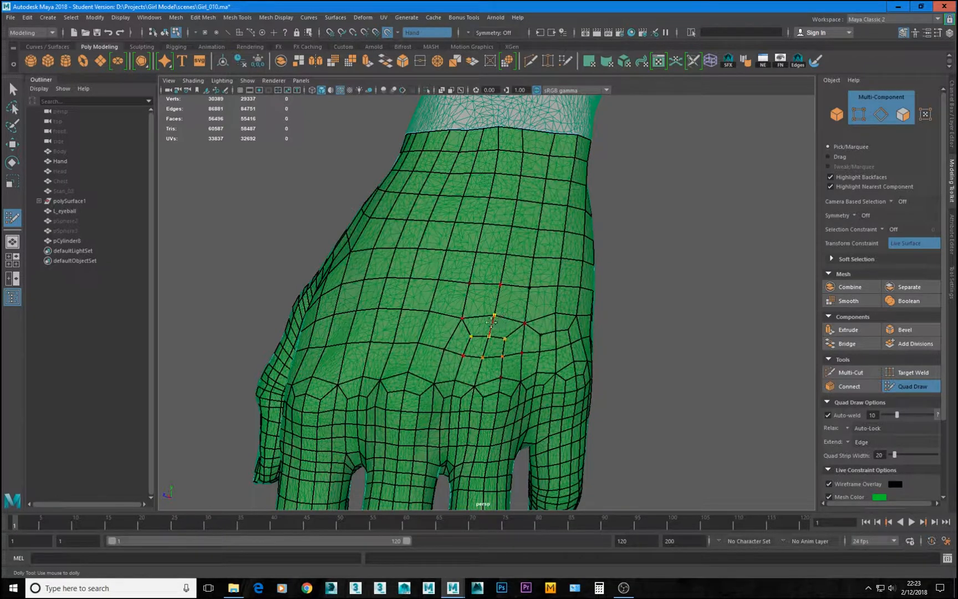
# Step: Pull neighbouring vertices of the same edge row down beside the second dip to form a third dip above the middle-finger knuckle
pyautogui.scroll(2, 489, 325)
pyautogui.keyDown('alt'); pyautogui.moveTo(539, 226); pyautogui.dragTo(528, 267); pyautogui.keyUp('alt')
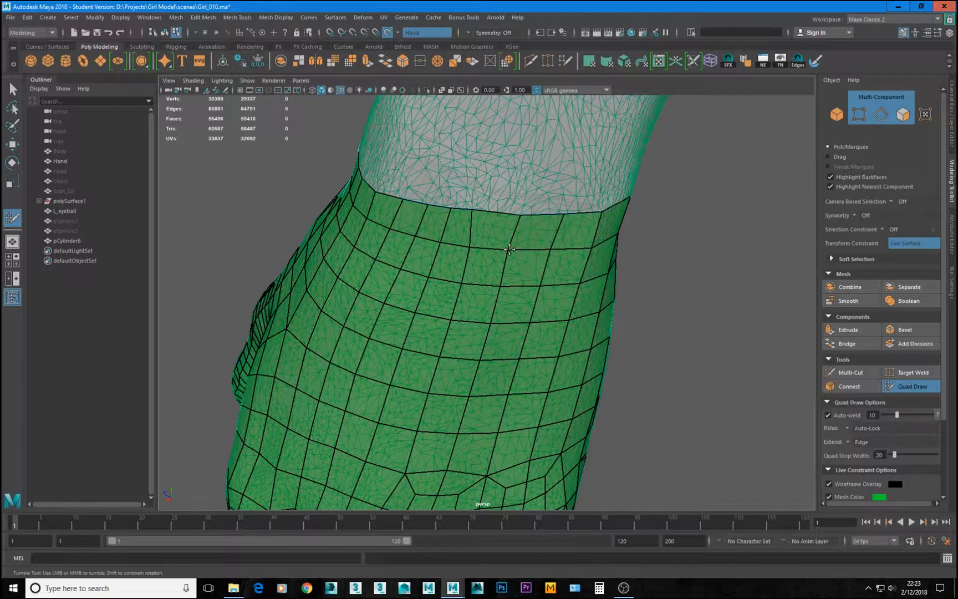
pyautogui.keyDown('alt'); pyautogui.moveTo(484, 210); pyautogui.dragTo(495, 190); pyautogui.keyUp('alt')
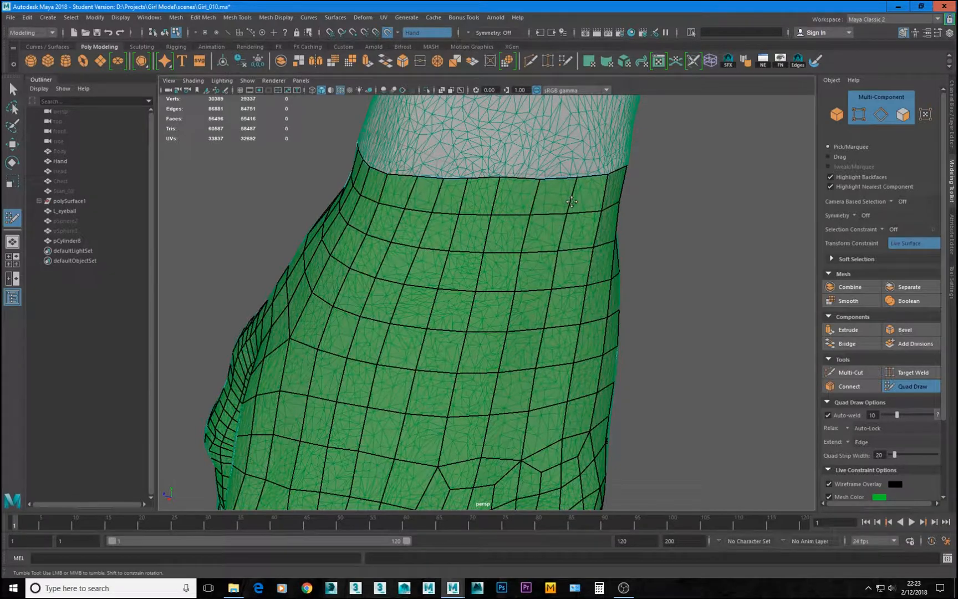
pyautogui.keyDown('alt'); pyautogui.moveTo(572, 203); pyautogui.dragTo(532, 314); pyautogui.keyUp('alt')
pyautogui.keyDown('alt'); pyautogui.moveTo(445, 272); pyautogui.dragTo(510, 325); pyautogui.keyUp('alt')
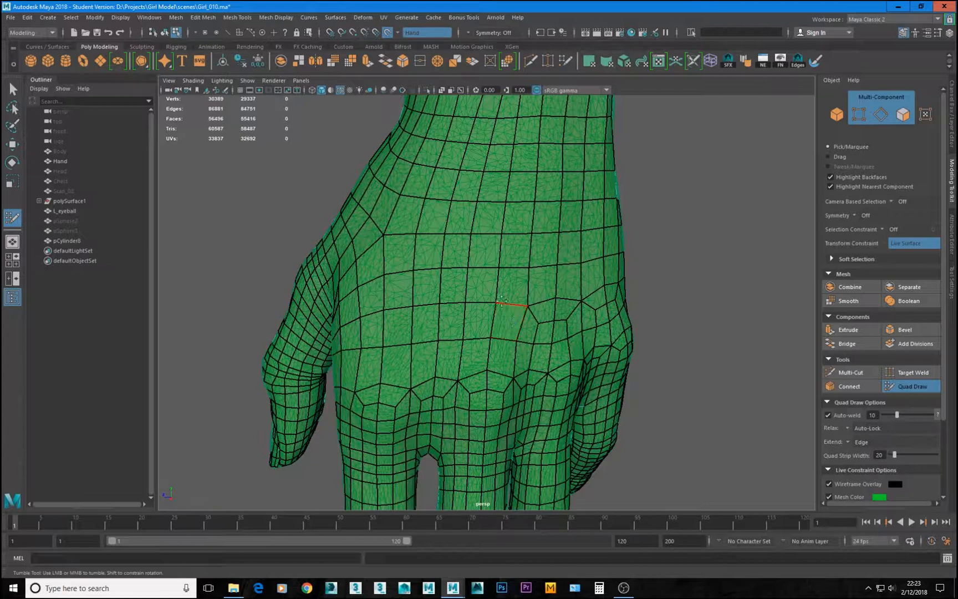
pyautogui.keyDown('alt'); pyautogui.moveTo(439, 321); pyautogui.dragTo(450, 313, button='right'); pyautogui.keyUp('alt')
pyautogui.moveTo(450, 313); pyautogui.dragTo(447, 321)
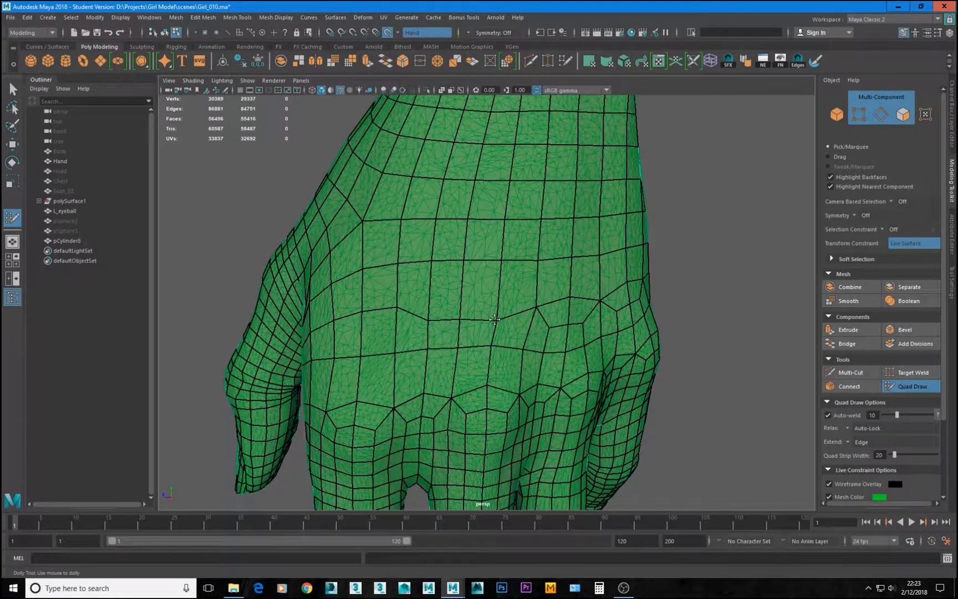
# Step: Cut a new edge path with Multi-Cut across the back of the hand, just above the knuckles
pyautogui.click(869, 373)
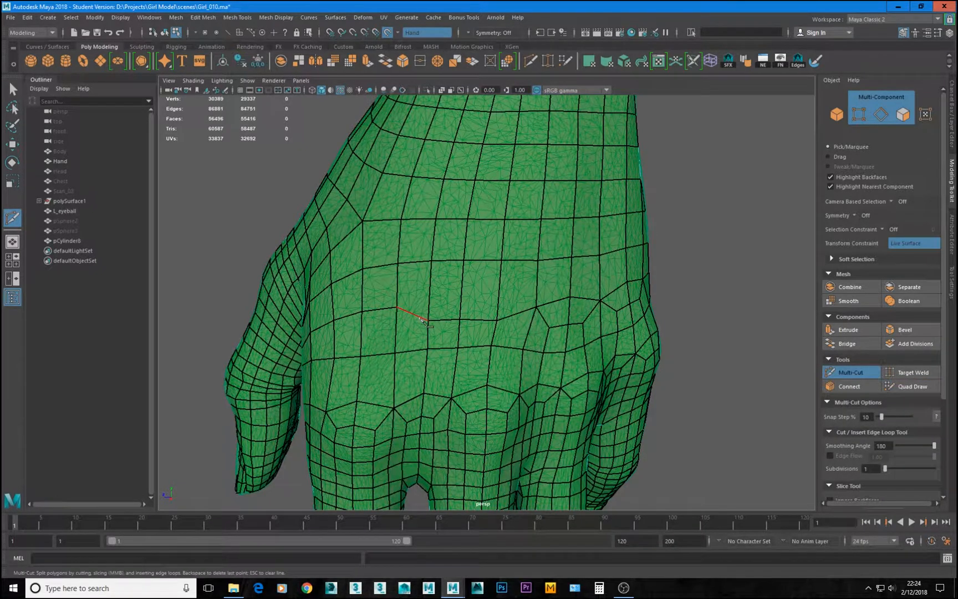
pyautogui.click(430, 300)
pyautogui.rightClick(551, 317)
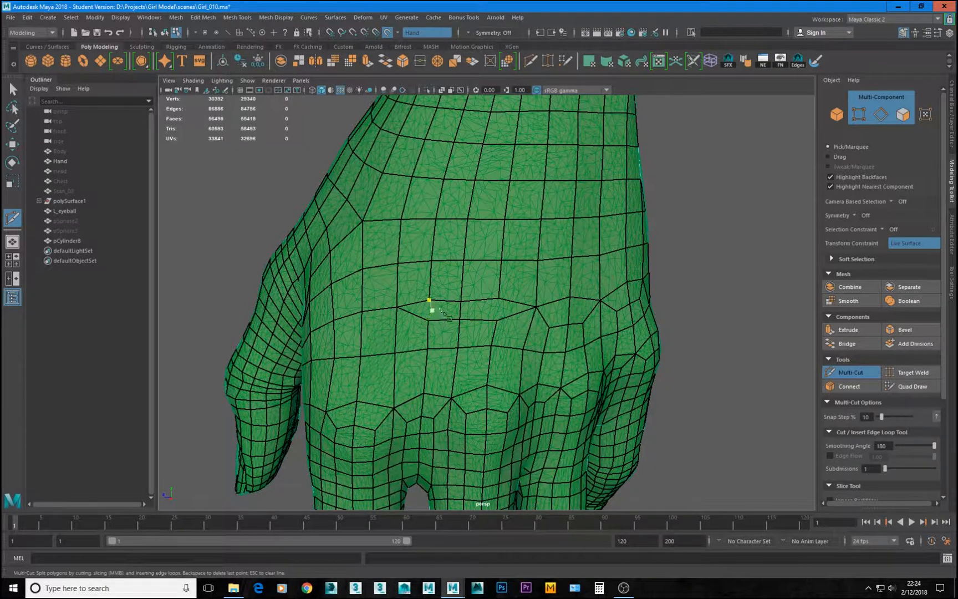
# Step: Delete the surplus edge loops on the back of the hand with Quad Draw and relax the quads around the new cut
pyautogui.click(915, 386)
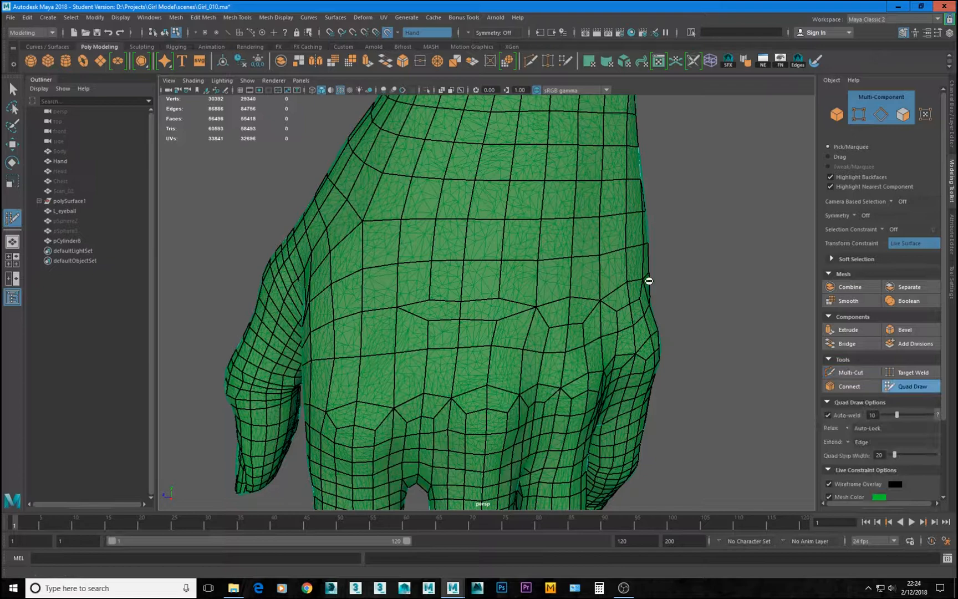
pyautogui.keyDown('ctrl'); pyautogui.keyDown('shift'); pyautogui.click(500, 280); pyautogui.keyUp('shift'); pyautogui.keyUp('ctrl')
pyautogui.keyDown('ctrl'); pyautogui.keyDown('shift'); pyautogui.click(435, 276); pyautogui.keyUp('shift'); pyautogui.keyUp('ctrl')
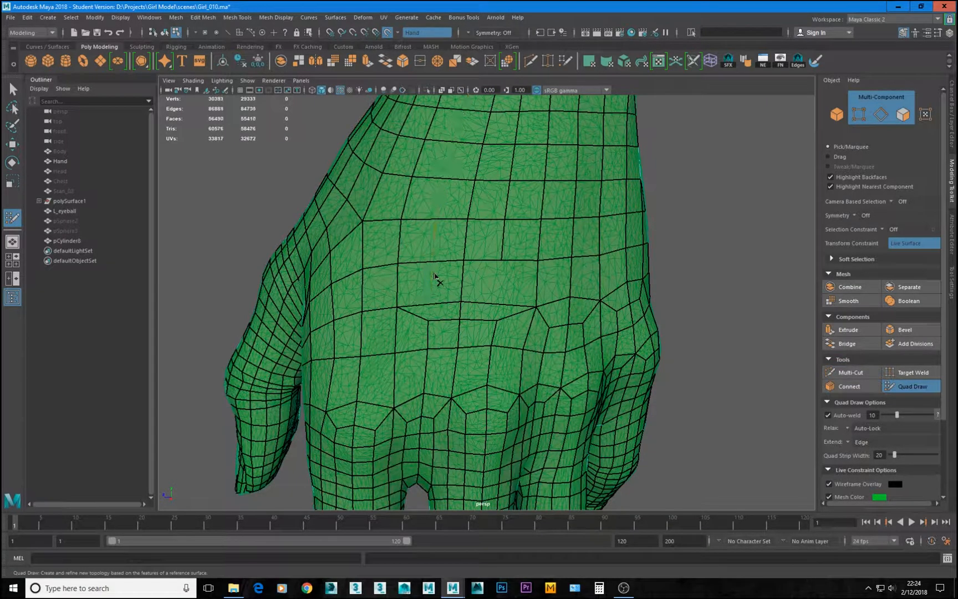
pyautogui.keyDown('ctrl'); pyautogui.keyDown('shift'); pyautogui.click(504, 250); pyautogui.keyUp('shift'); pyautogui.keyUp('ctrl')
pyautogui.scroll(-5, 513, 302)
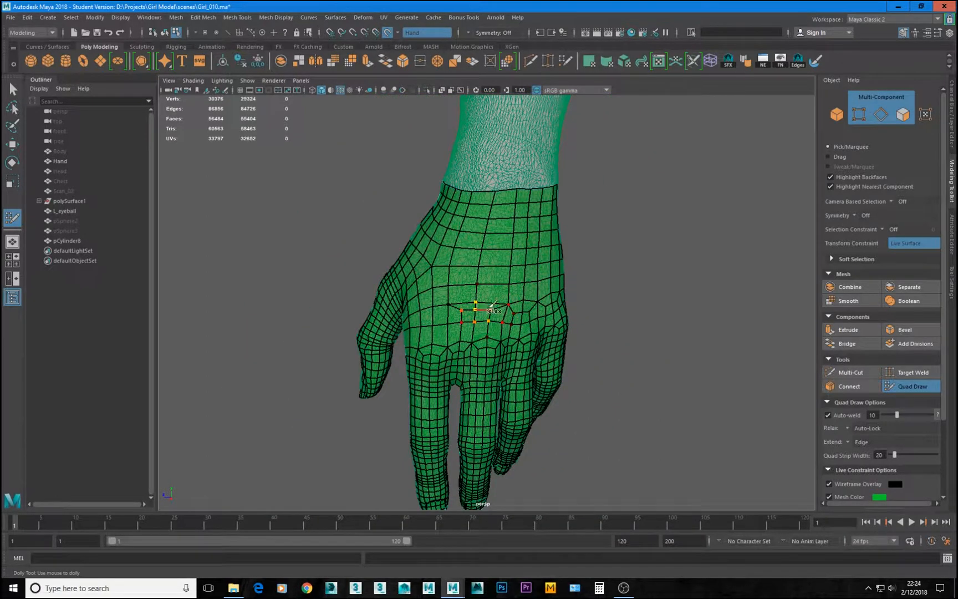
pyautogui.moveTo(489, 308)
pyautogui.keyDown('shift'); pyautogui.mouseDown()
pyautogui.moveTo(477, 289)
pyautogui.moveTo(520, 243)
pyautogui.moveTo(504, 273)
pyautogui.moveTo(456, 291)
pyautogui.moveTo(464, 252)
pyautogui.moveTo(460, 320)
pyautogui.moveTo(498, 303)
pyautogui.moveTo(501, 312)
pyautogui.moveTo(465, 313)
pyautogui.mouseUp(); pyautogui.keyUp('shift')
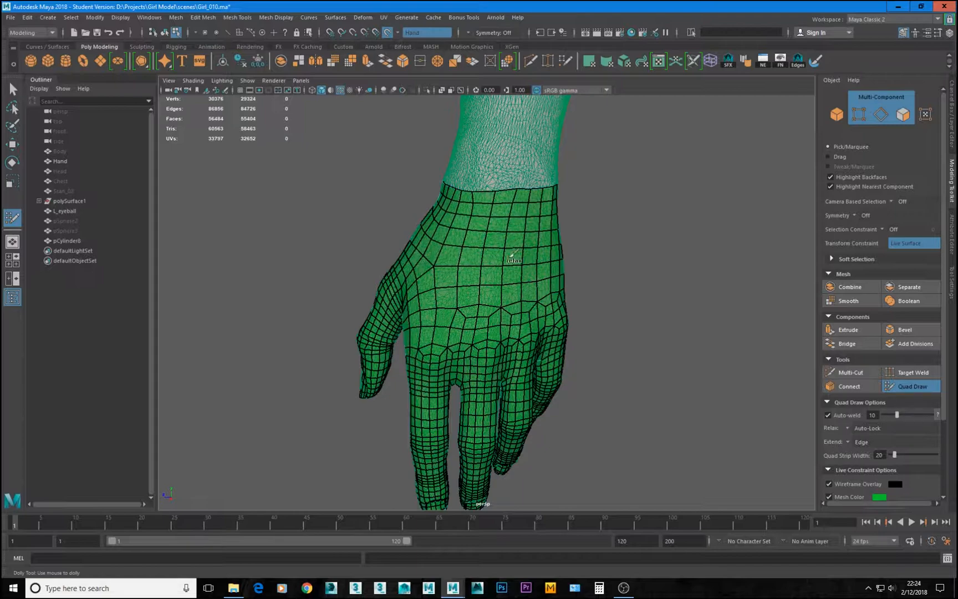
# Step: Relax the quads between the back of the hand and the wrist, and shift a wrist border vertex to even the spacing
pyautogui.moveTo(514, 255)
pyautogui.keyDown('alt'); pyautogui.mouseDown()
pyautogui.moveTo(524, 191)
pyautogui.moveTo(516, 235)
pyautogui.mouseUp(); pyautogui.keyUp('alt')
pyautogui.keyDown('alt'); pyautogui.moveTo(516, 236); pyautogui.dragTo(595, 167, button='right'); pyautogui.keyUp('alt')
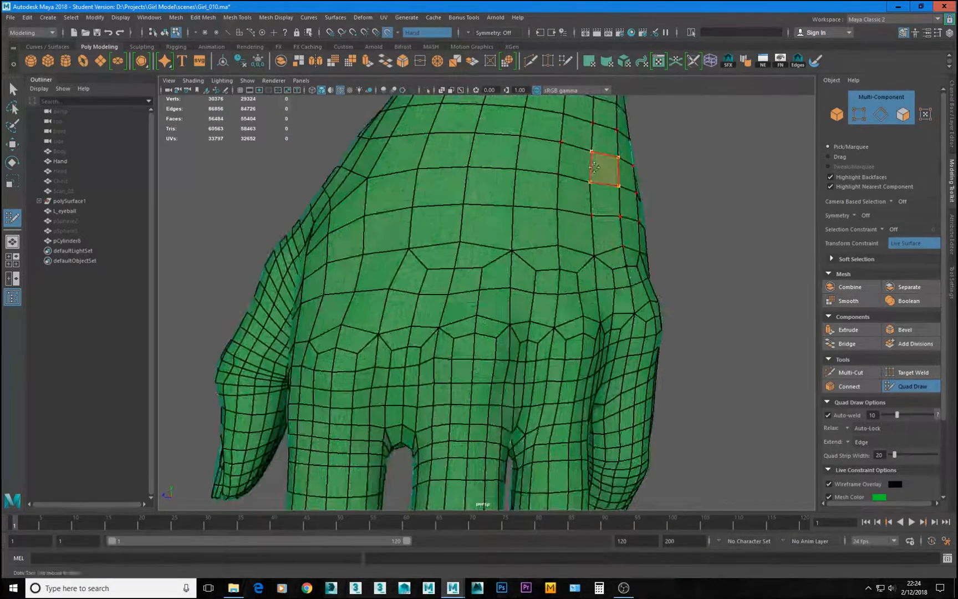
pyautogui.keyDown('alt'); pyautogui.moveTo(594, 167); pyautogui.dragTo(420, 305); pyautogui.keyUp('alt')
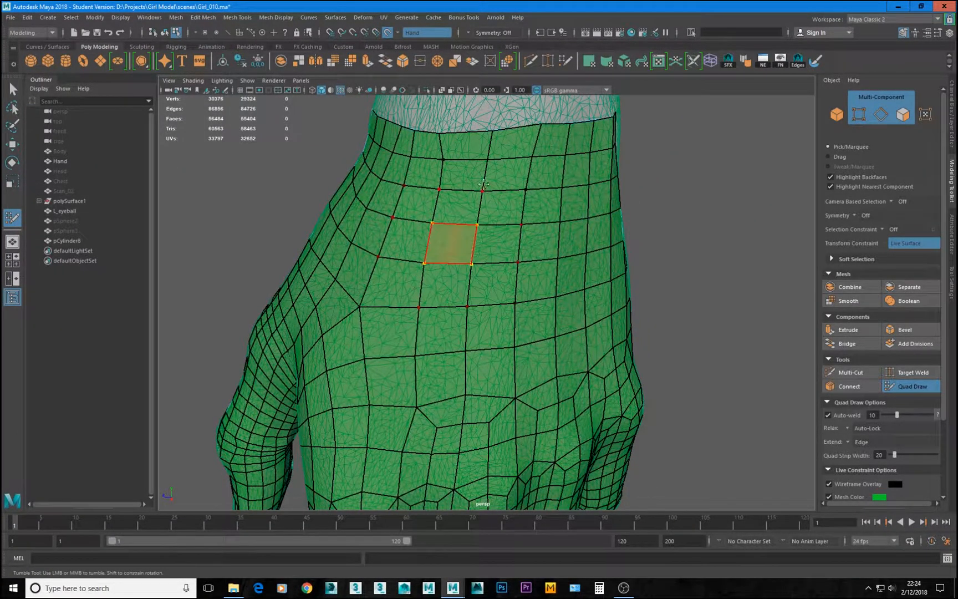
pyautogui.keyDown('alt'); pyautogui.moveTo(484, 186); pyautogui.dragTo(496, 255, button='middle'); pyautogui.keyUp('alt')
pyautogui.keyDown('shift'); pyautogui.moveTo(439, 206); pyautogui.dragTo(467, 254); pyautogui.keyUp('shift')
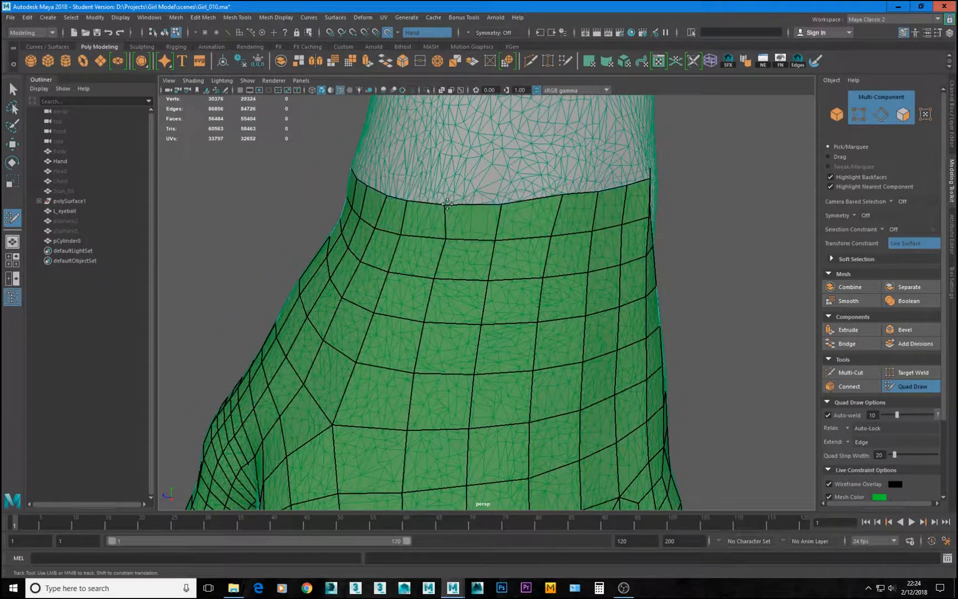
pyautogui.moveTo(564, 192); pyautogui.dragTo(551, 194)
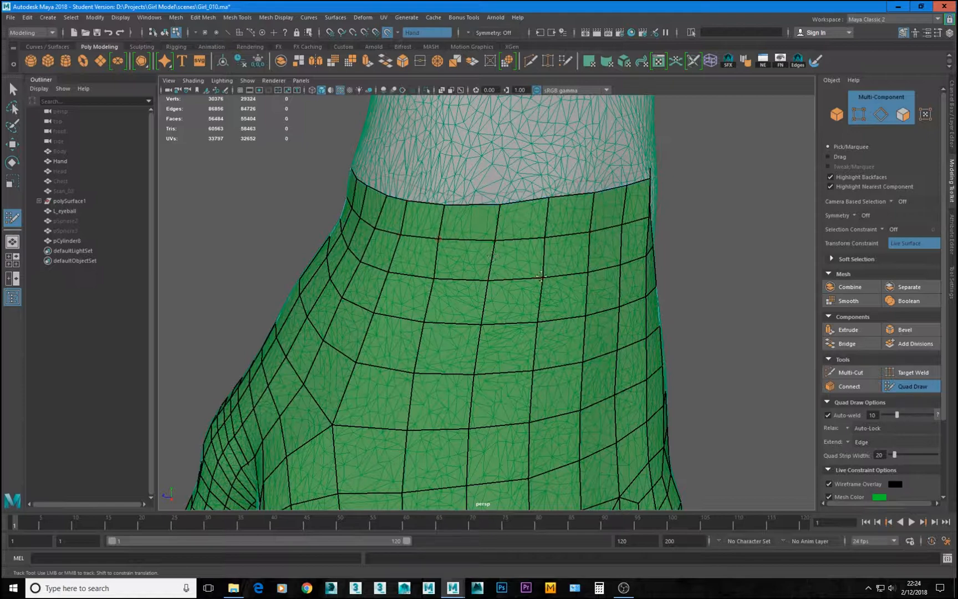
pyautogui.moveTo(542, 275); pyautogui.dragTo(654, 244)
# Step: Inspect the palm side of the wrist and select the whole open border edge loop, then return to Quad Draw
pyautogui.scroll(-5, 580, 280)
pyautogui.scroll(2, 463, 227)
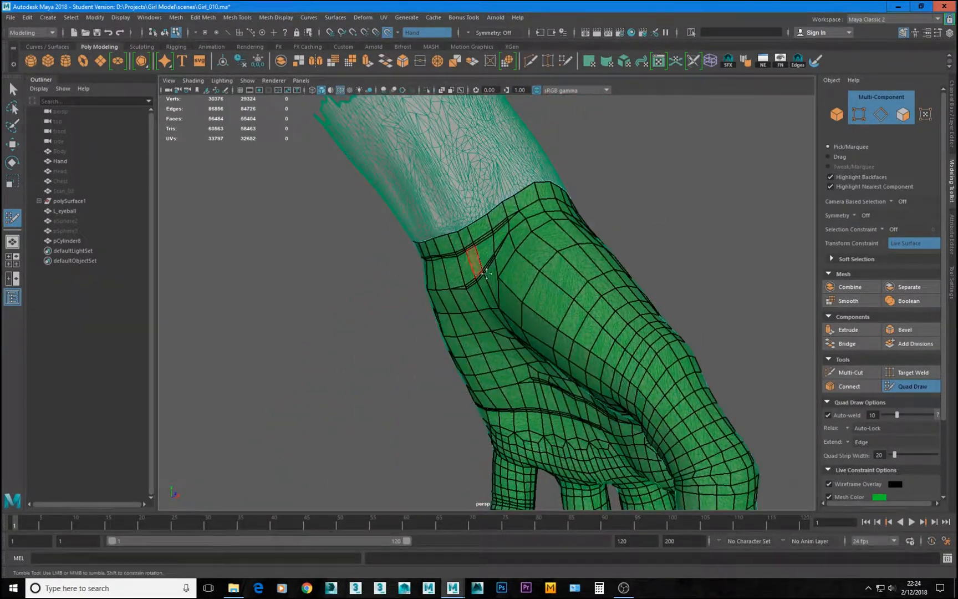
pyautogui.keyDown('alt'); pyautogui.moveTo(505, 285); pyautogui.dragTo(569, 264); pyautogui.keyUp('alt')
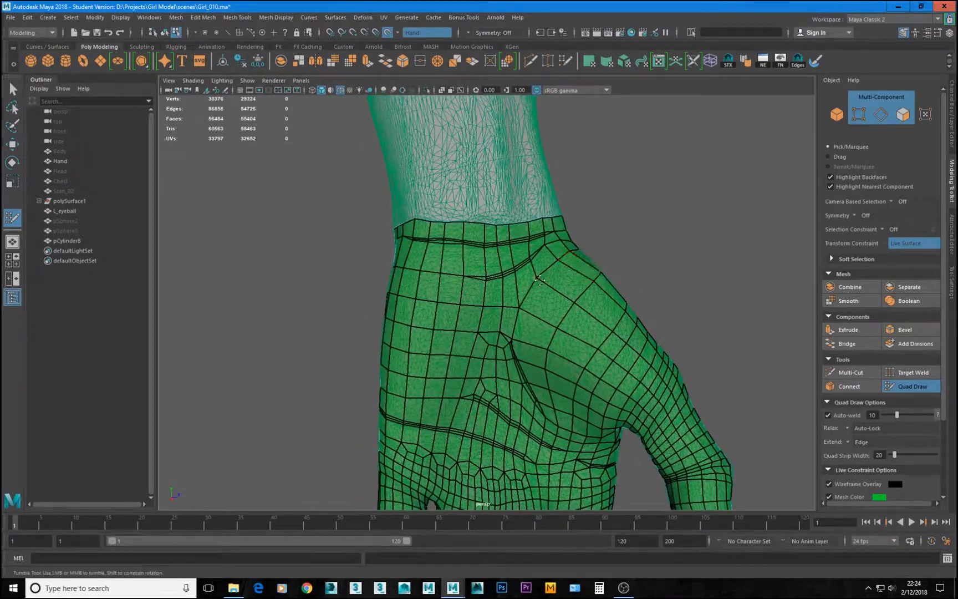
pyautogui.moveTo(448, 281)
pyautogui.keyDown('alt'); pyautogui.mouseDown()
pyautogui.moveTo(549, 280)
pyautogui.moveTo(436, 283)
pyautogui.mouseUp(); pyautogui.keyUp('alt')
pyautogui.keyDown('alt'); pyautogui.moveTo(531, 358); pyautogui.dragTo(244, 336); pyautogui.keyUp('alt')
pyautogui.click(912, 386)
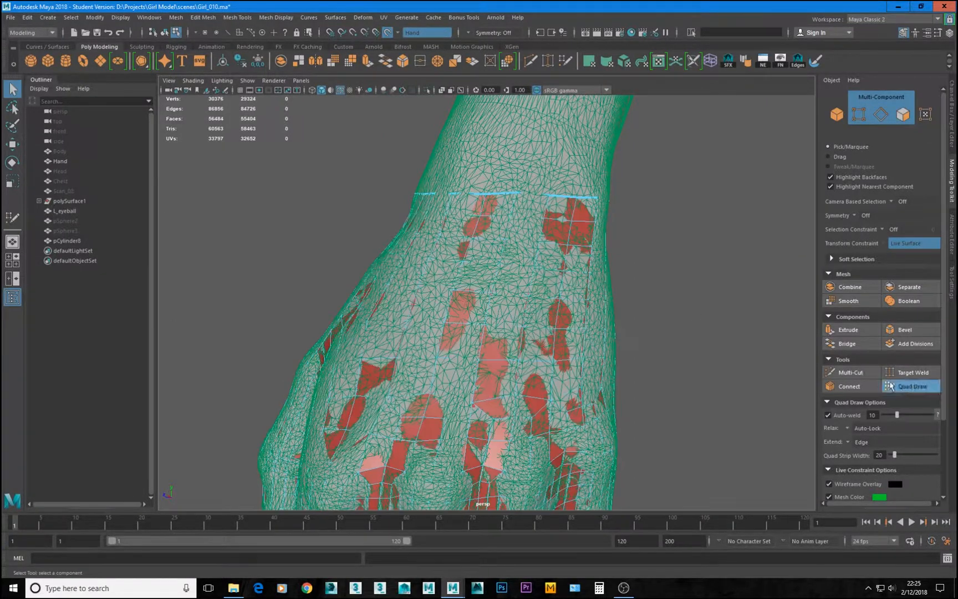
pyautogui.press('F10')
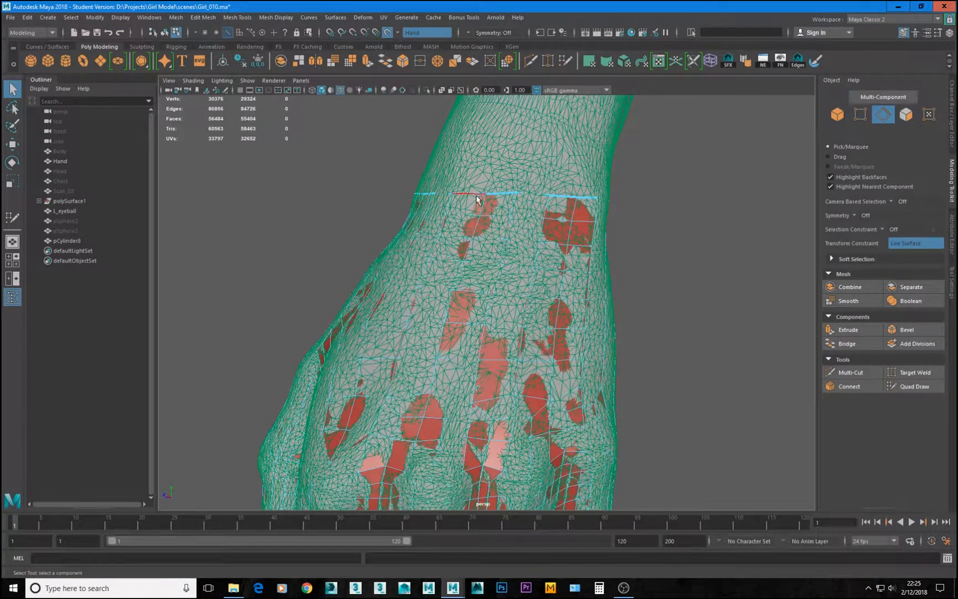
pyautogui.doubleClick(477, 195)
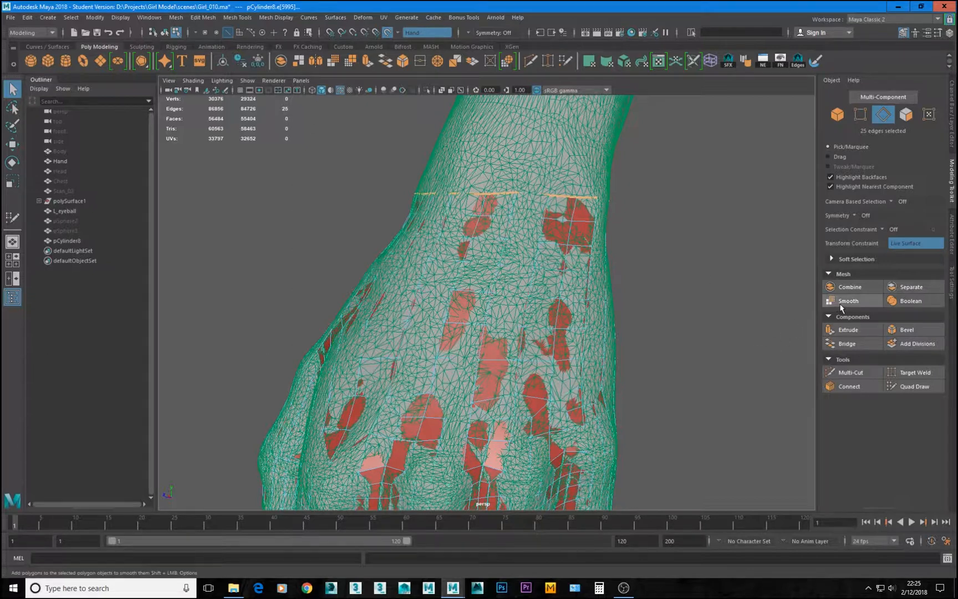
pyautogui.click(918, 387)
# Step: Relax the quads on the thumb side of the hand just below the wrist opening
pyautogui.moveTo(442, 280)
pyautogui.keyDown('alt'); pyautogui.mouseDown()
pyautogui.moveTo(548, 276)
pyautogui.moveTo(580, 310)
pyautogui.mouseUp(); pyautogui.keyUp('alt')
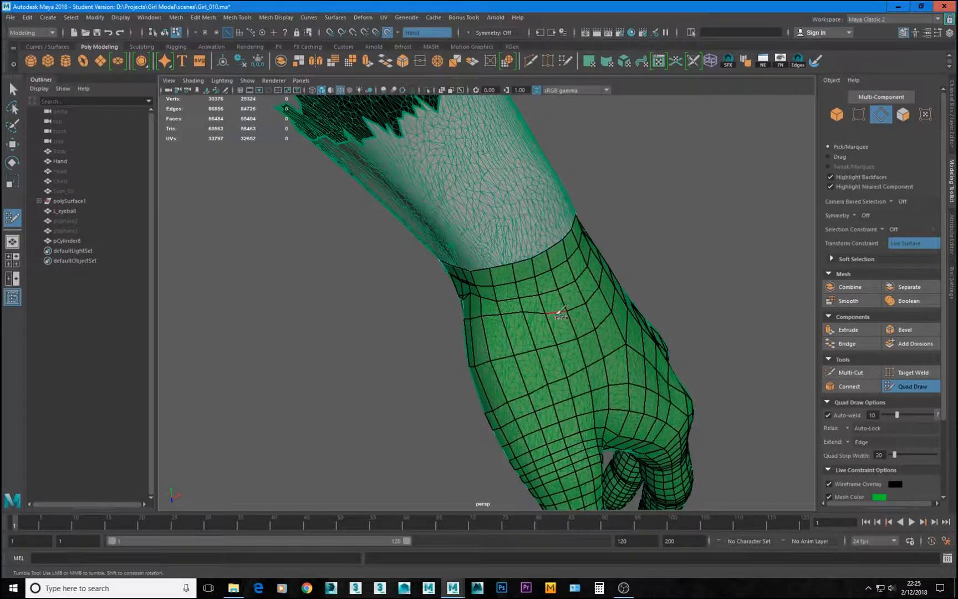
pyautogui.moveTo(517, 298)
pyautogui.keyDown('shift'); pyautogui.mouseDown()
pyautogui.moveTo(581, 301)
pyautogui.moveTo(568, 314)
pyautogui.mouseUp(); pyautogui.keyUp('shift')
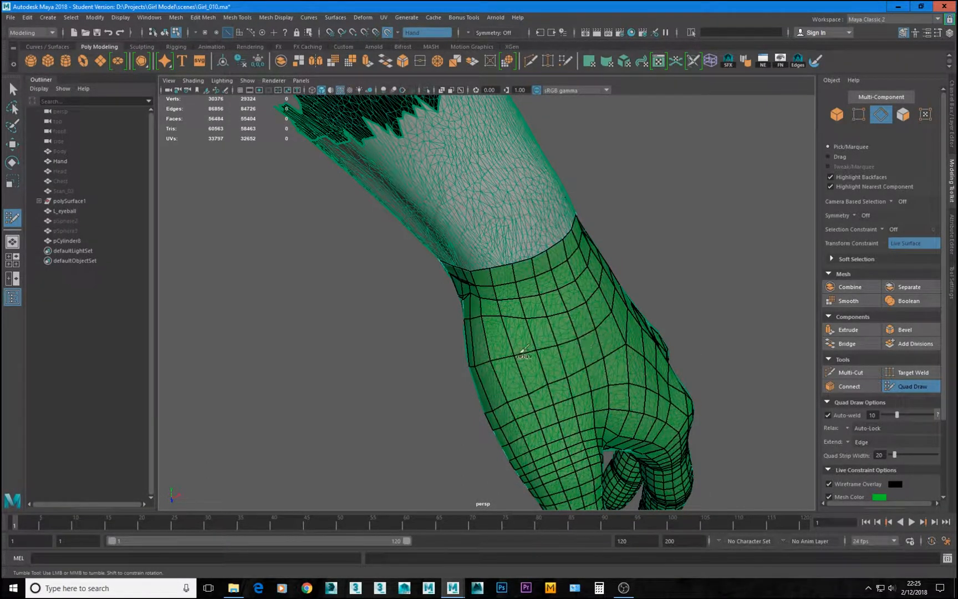
pyautogui.keyDown('shift'); pyautogui.moveTo(521, 352); pyautogui.dragTo(609, 322); pyautogui.keyUp('shift')
# Step: Examine the retopologized mesh around the wrist opening from the palm, the thumb side and the little-finger side
pyautogui.moveTo(548, 317)
pyautogui.keyDown('alt'); pyautogui.mouseDown()
pyautogui.moveTo(594, 300)
pyautogui.moveTo(551, 302)
pyautogui.mouseUp(); pyautogui.keyUp('alt')
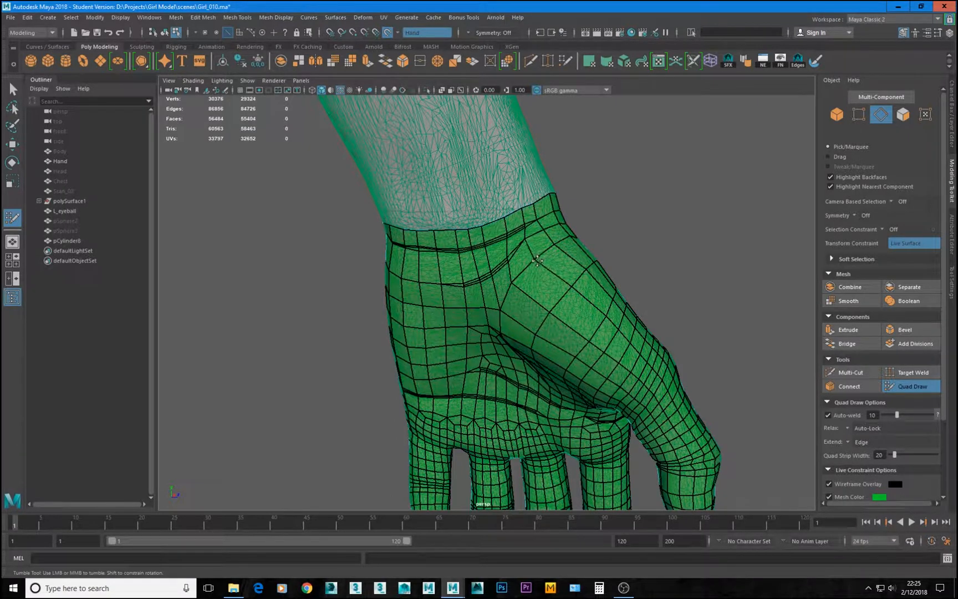
pyautogui.keyDown('alt'); pyautogui.moveTo(537, 260); pyautogui.dragTo(550, 269); pyautogui.keyUp('alt')
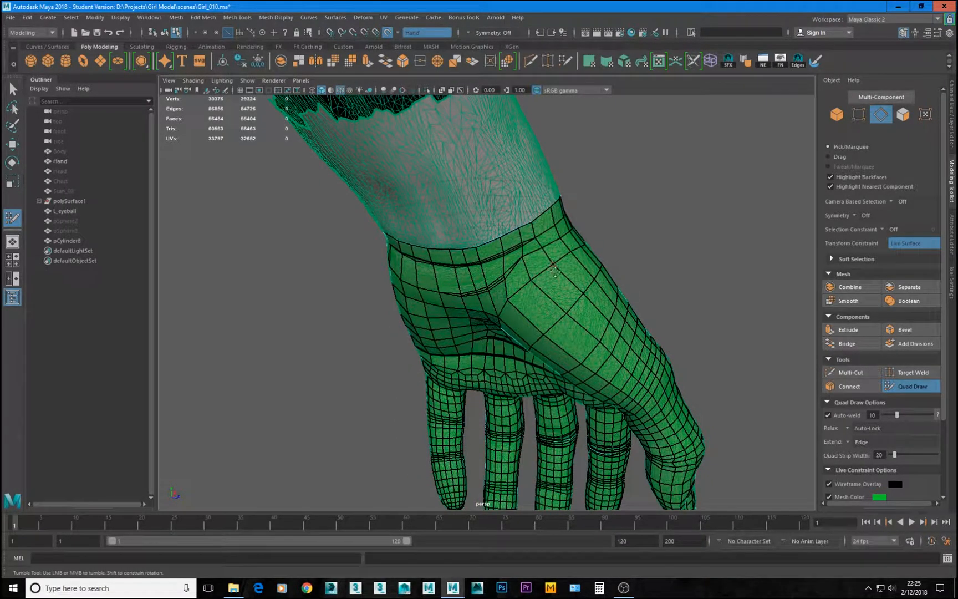
pyautogui.keyDown('alt'); pyautogui.moveTo(566, 322); pyautogui.dragTo(443, 277); pyautogui.keyUp('alt')
pyautogui.keyDown('alt'); pyautogui.moveTo(444, 278); pyautogui.dragTo(493, 272, button='right'); pyautogui.keyUp('alt')
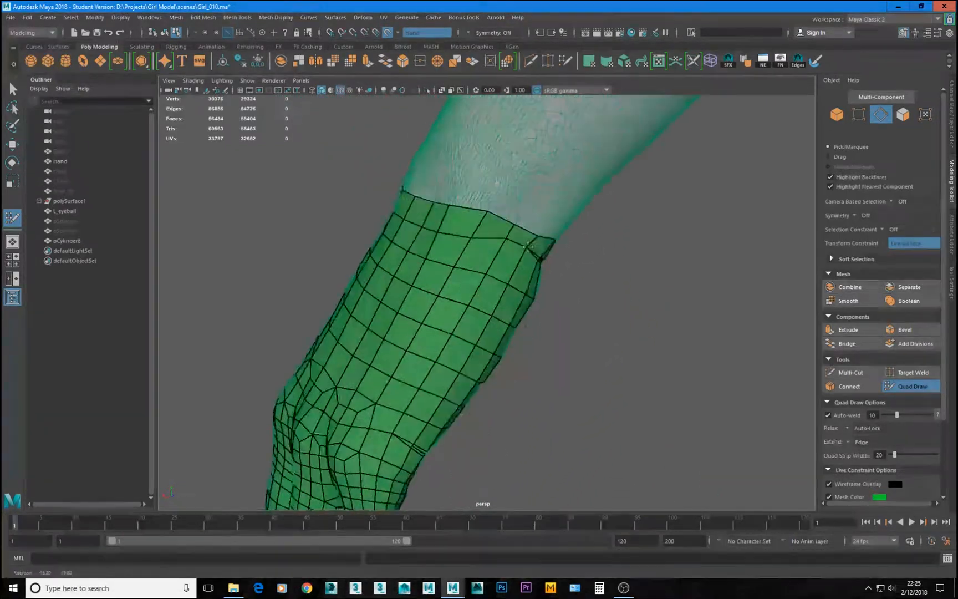
pyautogui.keyDown('alt'); pyautogui.moveTo(493, 272); pyautogui.dragTo(547, 267); pyautogui.keyUp('alt')
pyautogui.keyDown('alt'); pyautogui.moveTo(546, 267); pyautogui.dragTo(622, 294, button='right'); pyautogui.keyUp('alt')
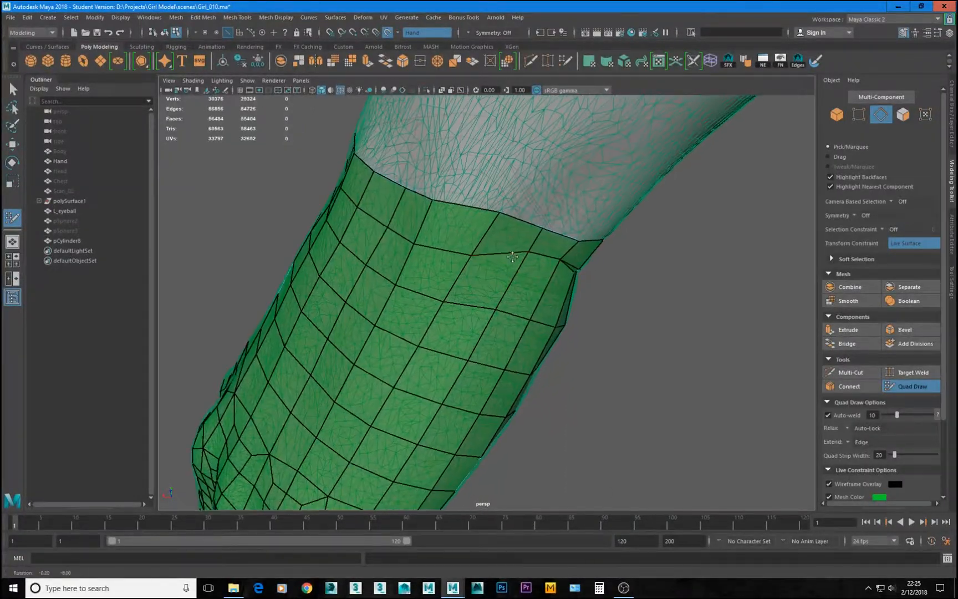
pyautogui.keyDown('alt'); pyautogui.moveTo(516, 256); pyautogui.dragTo(496, 249, button='middle'); pyautogui.keyUp('alt')
pyautogui.moveTo(497, 249)
pyautogui.keyDown('alt'); pyautogui.mouseDown(button='right')
pyautogui.moveTo(520, 267)
pyautogui.moveTo(504, 239)
pyautogui.mouseUp(button='right'); pyautogui.keyUp('alt')
pyautogui.keyDown('alt'); pyautogui.moveTo(503, 240); pyautogui.dragTo(480, 259); pyautogui.keyUp('alt')
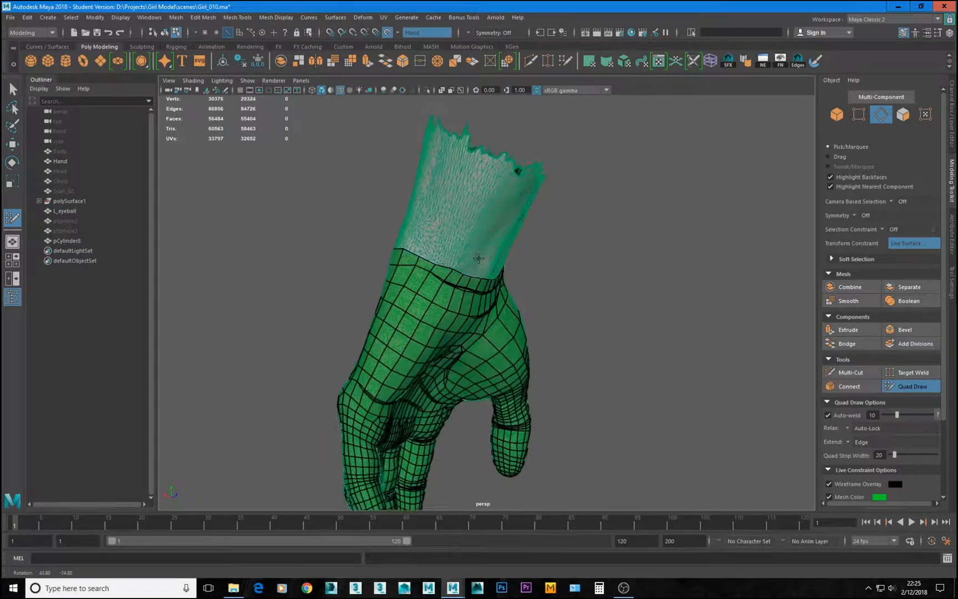
pyautogui.keyDown('alt'); pyautogui.moveTo(479, 259); pyautogui.dragTo(500, 295, button='right'); pyautogui.keyUp('alt')
pyautogui.keyDown('alt'); pyautogui.moveTo(500, 295); pyautogui.dragTo(432, 257); pyautogui.keyUp('alt')
pyautogui.keyDown('alt'); pyautogui.moveTo(426, 257); pyautogui.dragTo(490, 299); pyautogui.keyUp('alt')
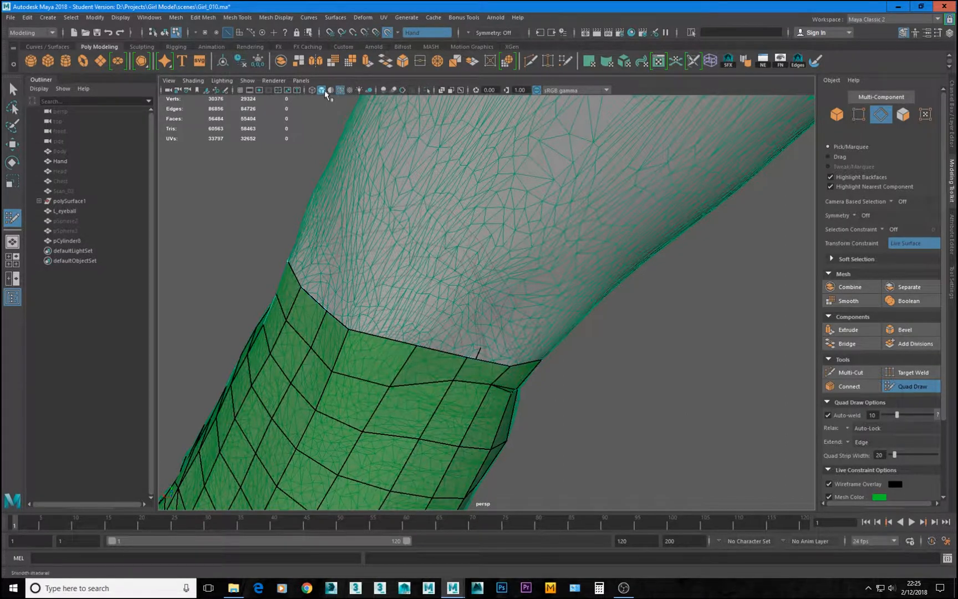
# Step: Turn off wireframe on shaded and extend quads from the wrist border up the forearm, joining them around a small hole
pyautogui.click(340, 91)
pyautogui.moveTo(489, 220)
pyautogui.keyDown('alt'); pyautogui.mouseDown()
pyautogui.moveTo(509, 205)
pyautogui.moveTo(528, 265)
pyautogui.moveTo(505, 260)
pyautogui.mouseUp(); pyautogui.keyUp('alt')
pyautogui.moveTo(392, 275)
pyautogui.mouseDown()
pyautogui.moveTo(406, 227)
pyautogui.moveTo(460, 207)
pyautogui.moveTo(465, 221)
pyautogui.moveTo(452, 240)
pyautogui.mouseUp()
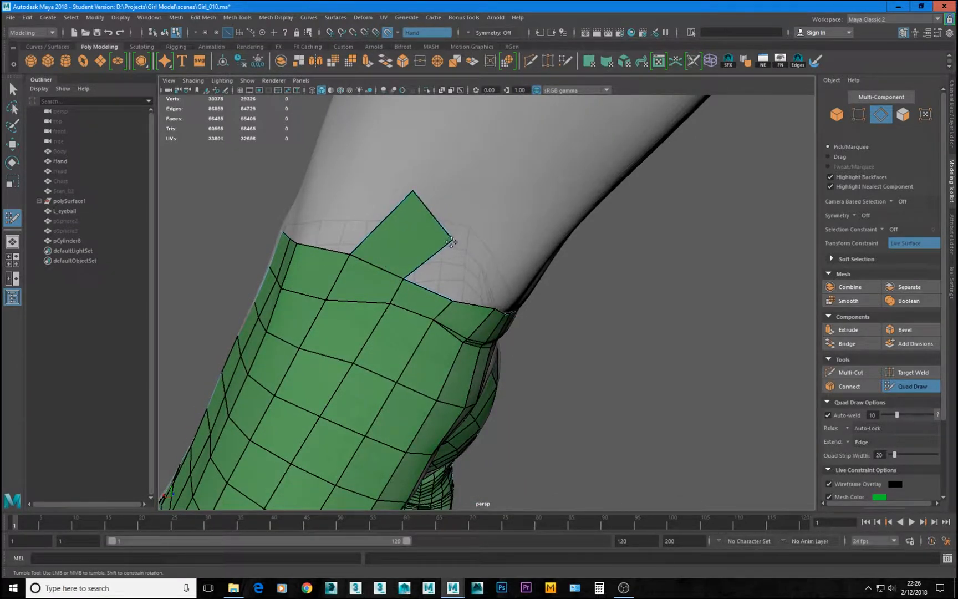
pyautogui.moveTo(478, 305)
pyautogui.mouseDown()
pyautogui.moveTo(493, 252)
pyautogui.moveTo(492, 259)
pyautogui.moveTo(465, 247)
pyautogui.moveTo(466, 260)
pyautogui.mouseUp()
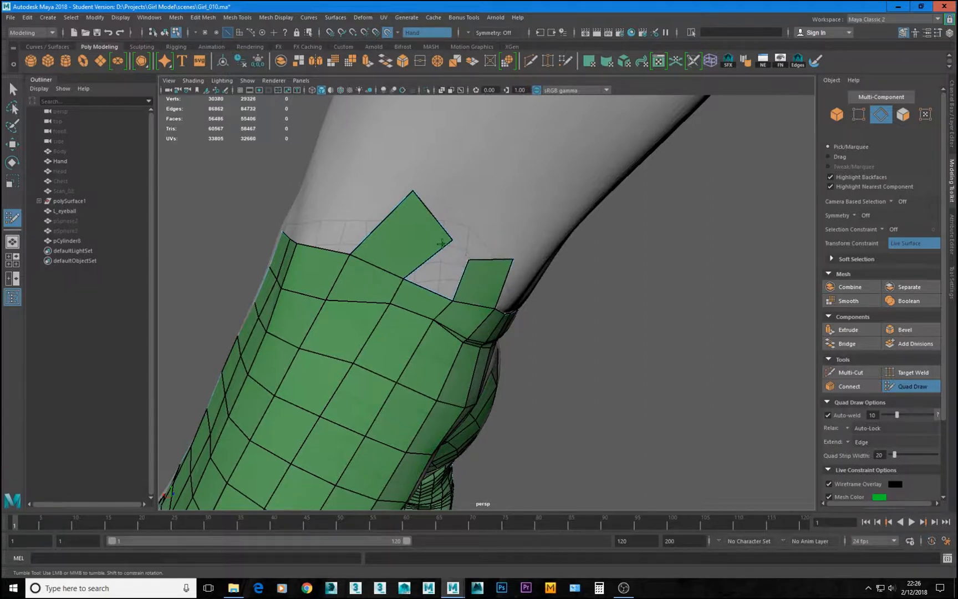
pyautogui.moveTo(436, 218)
pyautogui.mouseDown()
pyautogui.moveTo(486, 244)
pyautogui.moveTo(468, 259)
pyautogui.mouseUp()
pyautogui.moveTo(458, 209)
pyautogui.mouseDown()
pyautogui.moveTo(513, 260)
pyautogui.moveTo(519, 208)
pyautogui.mouseUp()
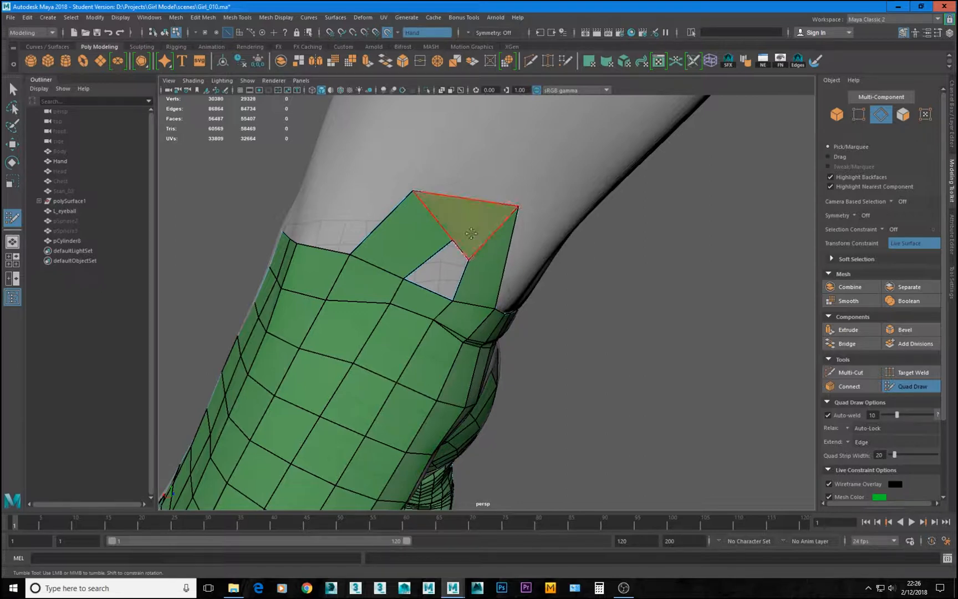
# Step: Reposition the vertices of the new forearm quads to lengthen the arch and open up the hole inside it
pyautogui.moveTo(414, 192); pyautogui.dragTo(451, 164)
pyautogui.moveTo(452, 240); pyautogui.dragTo(452, 222)
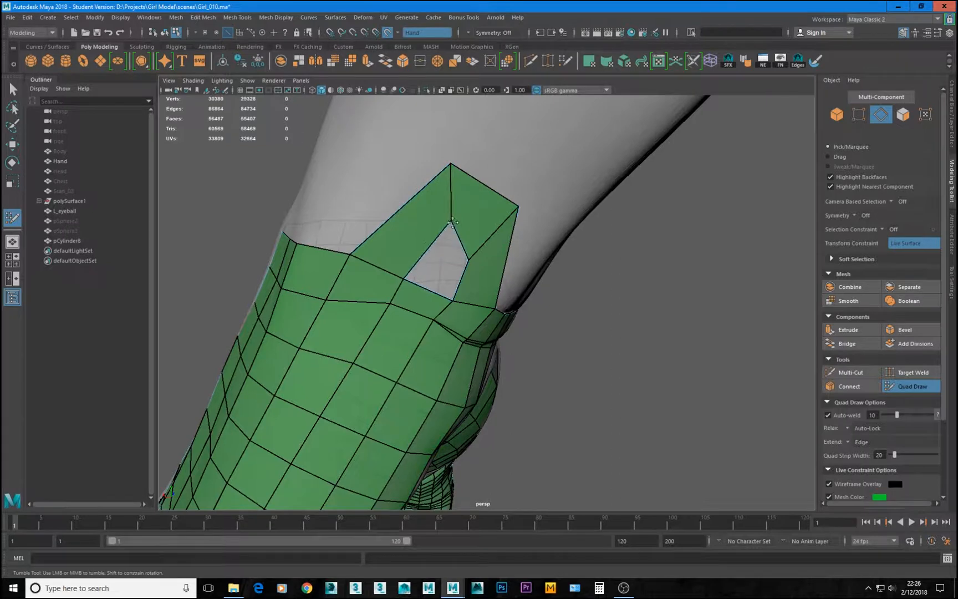
pyautogui.moveTo(471, 262)
pyautogui.mouseDown()
pyautogui.moveTo(454, 259)
pyautogui.moveTo(628, 240)
pyautogui.moveTo(465, 269)
pyautogui.mouseUp()
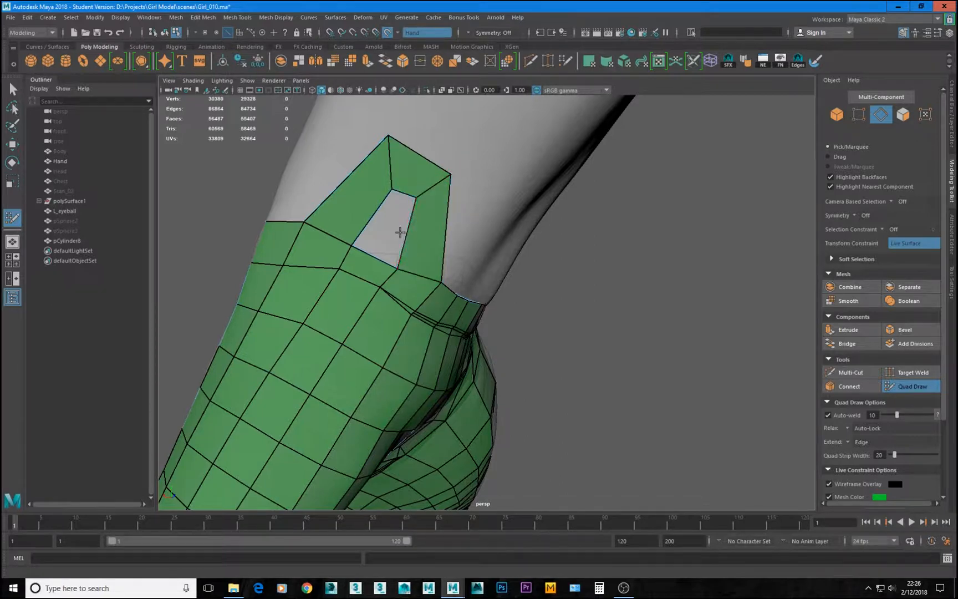
# Step: Fill the hole inside the forearm arch with a quad and insert an edge loop across the patch
pyautogui.keyDown('alt'); pyautogui.moveTo(402, 230); pyautogui.dragTo(407, 235); pyautogui.keyUp('alt')
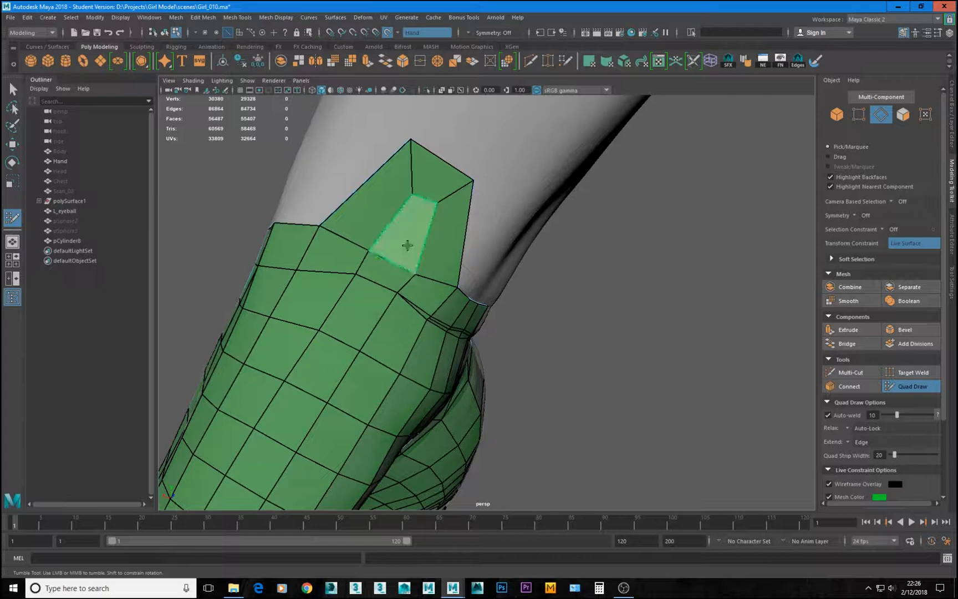
pyautogui.keyDown('shift'); pyautogui.click(407, 247); pyautogui.keyUp('shift')
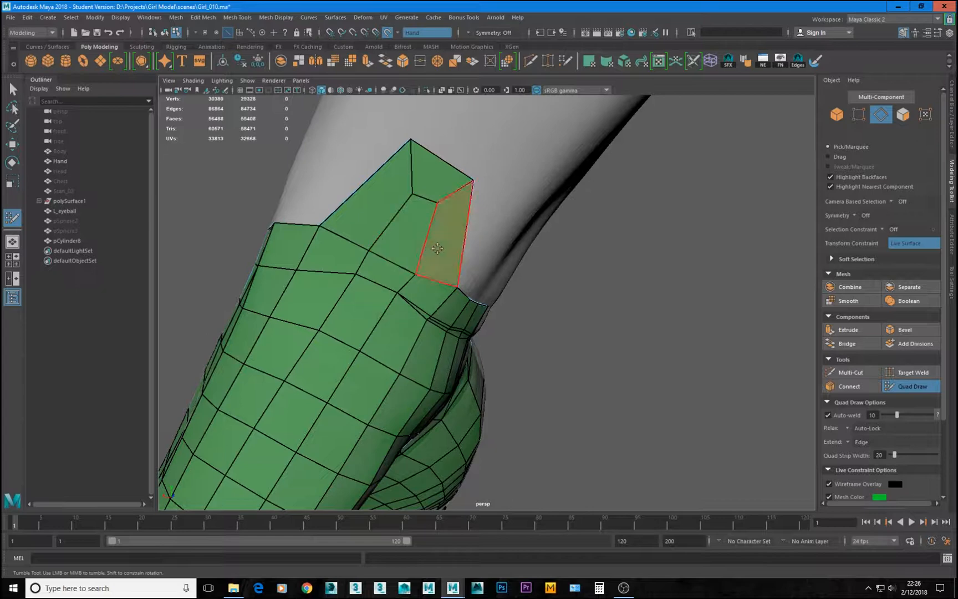
pyautogui.keyDown('ctrl'); pyautogui.click(453, 237); pyautogui.keyUp('ctrl')
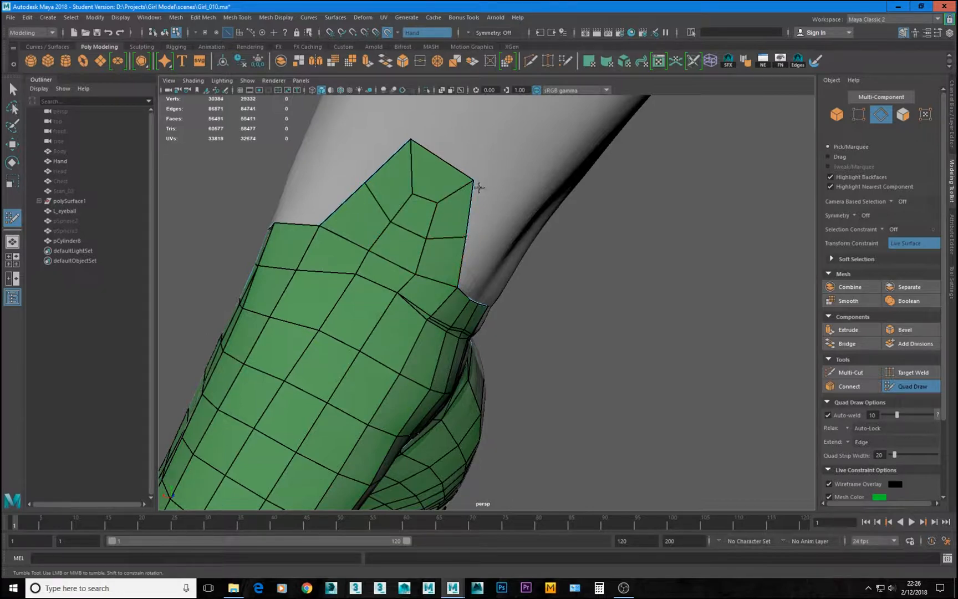
# Step: Adjust the outer and inner vertices of the forearm patch to widen it and even out its quads
pyautogui.moveTo(473, 180); pyautogui.dragTo(493, 187)
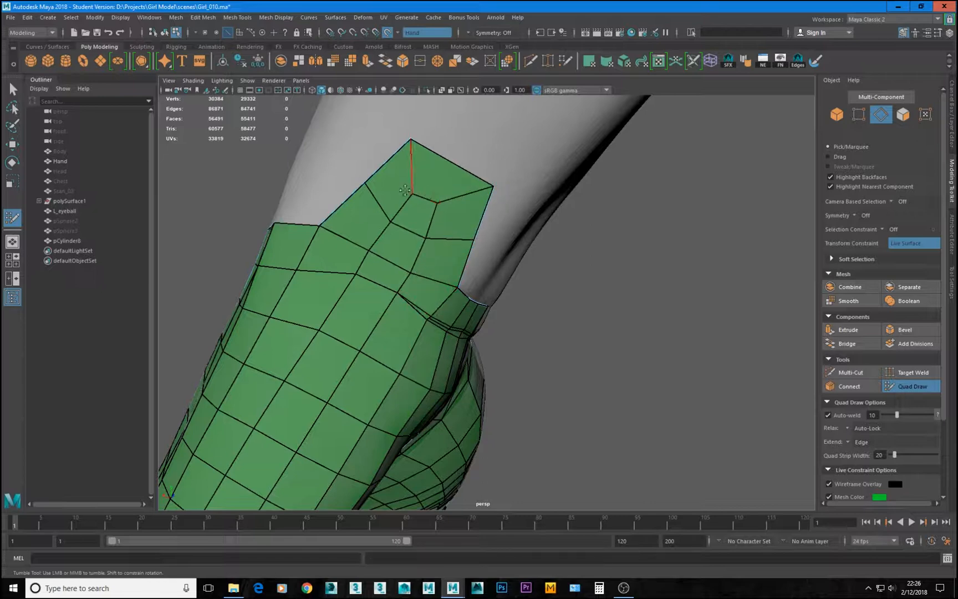
pyautogui.moveTo(387, 221); pyautogui.dragTo(391, 216)
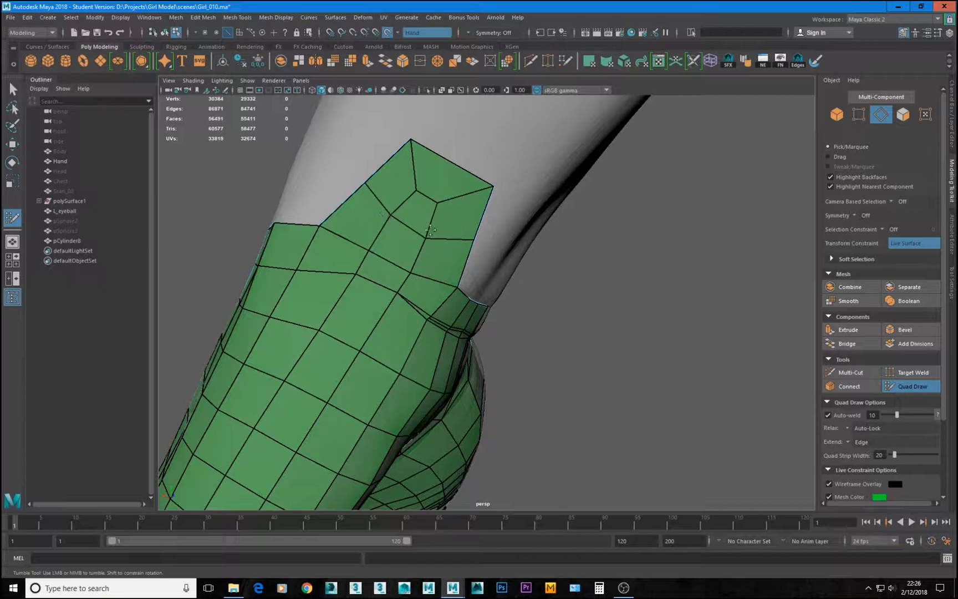
pyautogui.moveTo(365, 182); pyautogui.dragTo(358, 179)
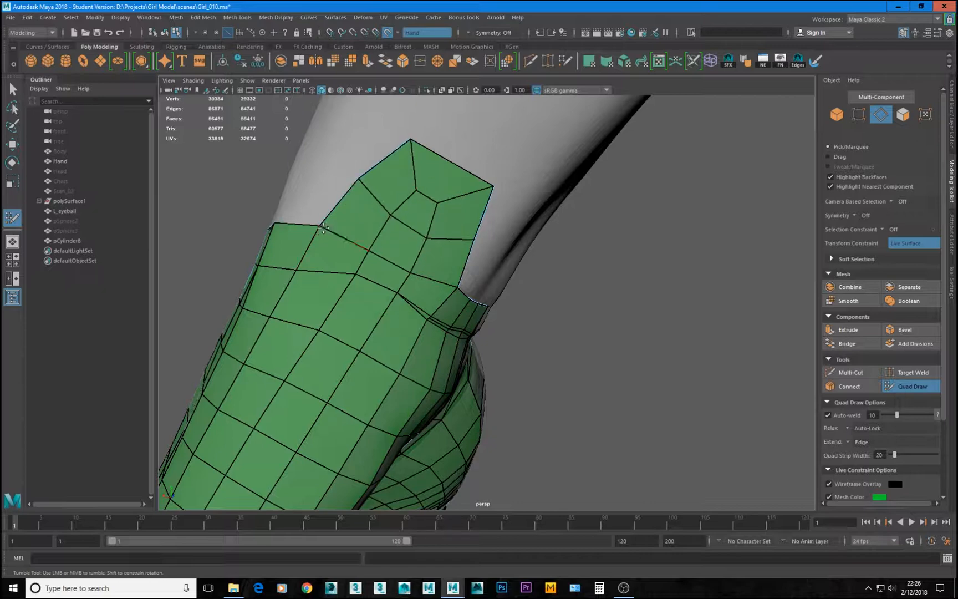
pyautogui.moveTo(322, 227); pyautogui.dragTo(328, 228)
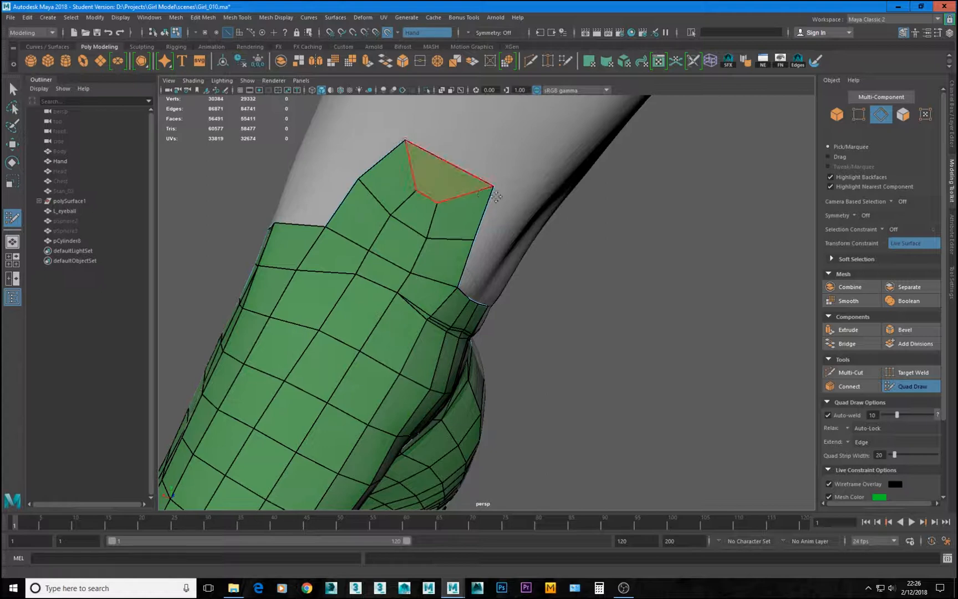
# Step: Move the outer tip vertex of the forearm patch farther up the forearm
pyautogui.moveTo(400, 149)
pyautogui.keyDown('alt'); pyautogui.mouseDown()
pyautogui.moveTo(441, 211)
pyautogui.moveTo(374, 212)
pyautogui.moveTo(360, 225)
pyautogui.moveTo(368, 206)
pyautogui.moveTo(379, 214)
pyautogui.mouseUp(); pyautogui.keyUp('alt')
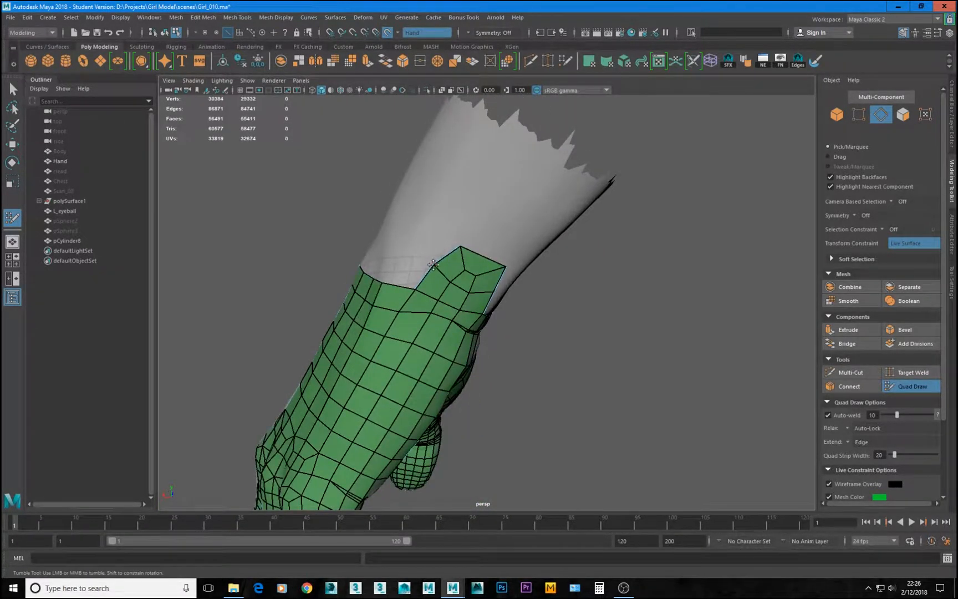
pyautogui.moveTo(460, 248); pyautogui.dragTo(463, 235)
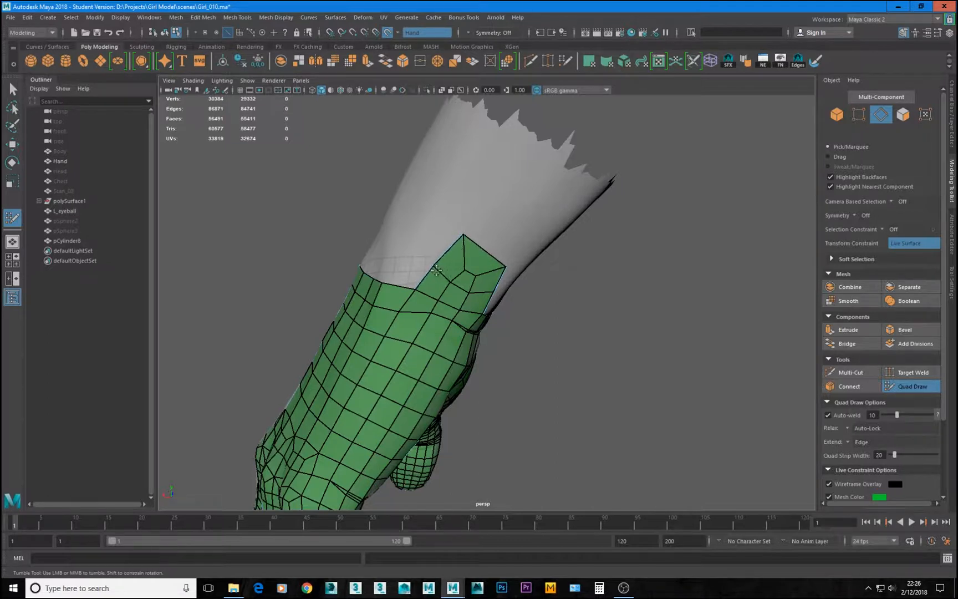
pyautogui.keyDown('alt'); pyautogui.moveTo(430, 269); pyautogui.dragTo(328, 247); pyautogui.keyUp('alt')
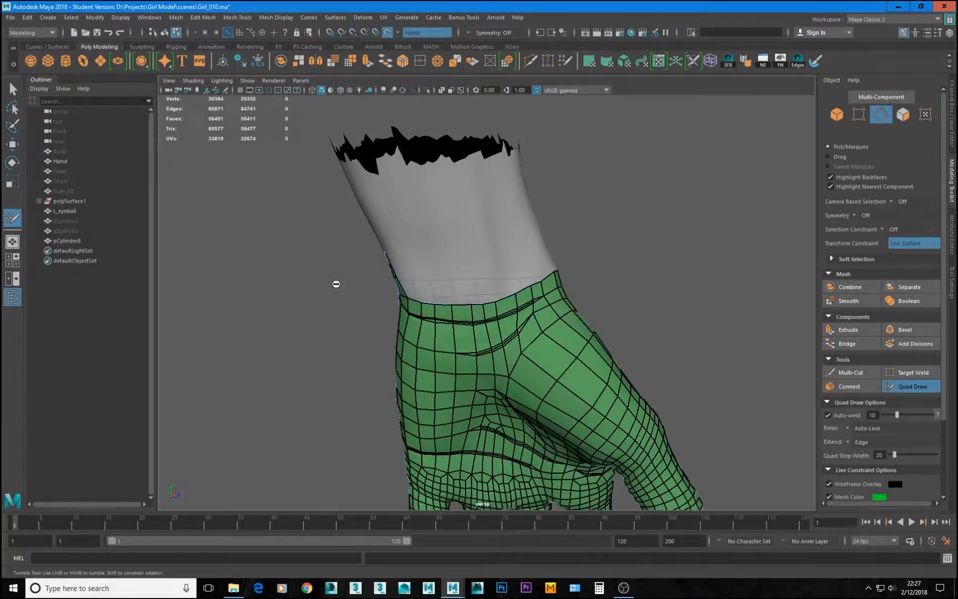
pyautogui.keyDown('alt'); pyautogui.moveTo(336, 284); pyautogui.dragTo(449, 289); pyautogui.keyUp('alt')
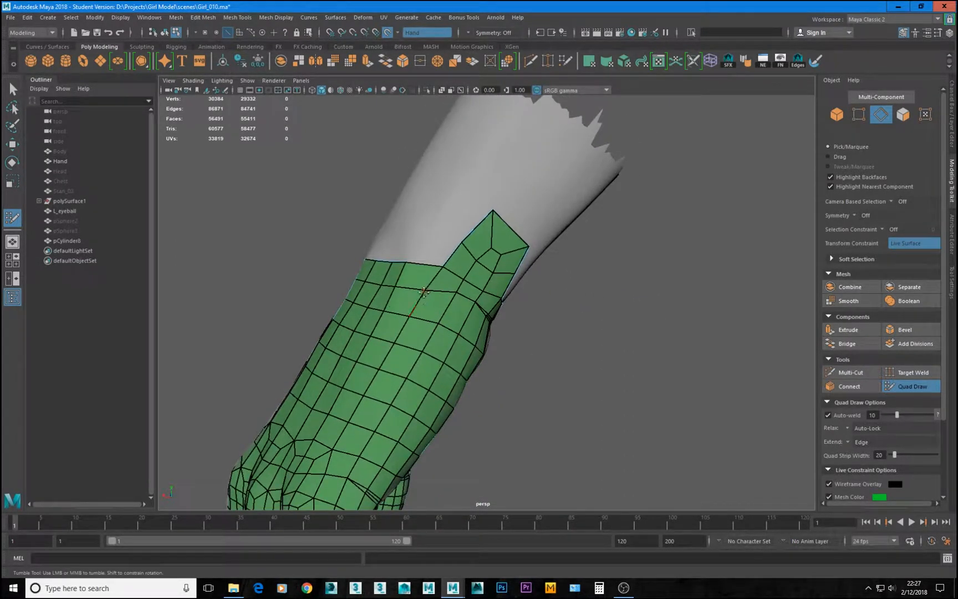
pyautogui.press('q')
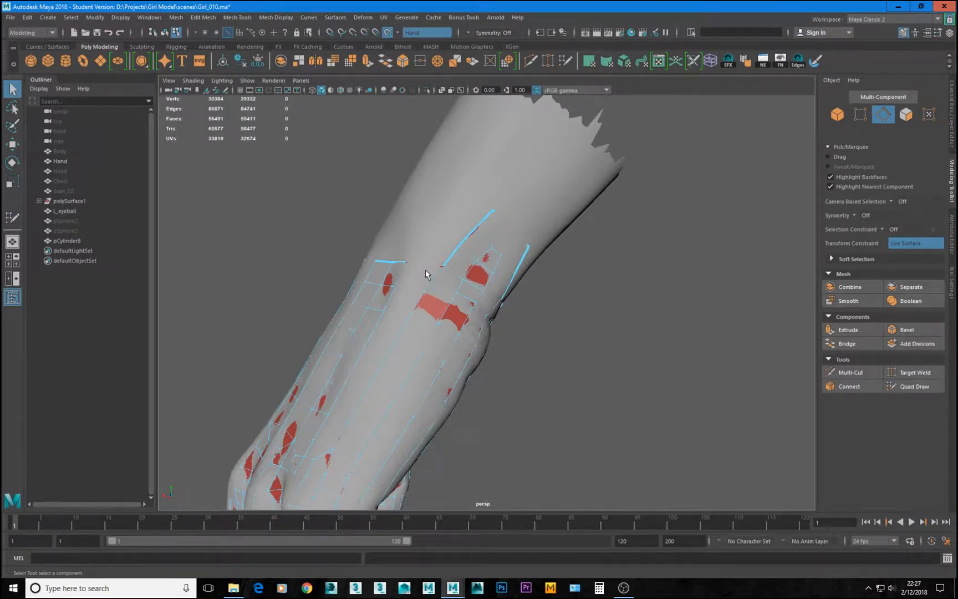
pyautogui.click(431, 267)
pyautogui.keyDown('alt'); pyautogui.moveTo(467, 288); pyautogui.dragTo(445, 287); pyautogui.keyUp('alt')
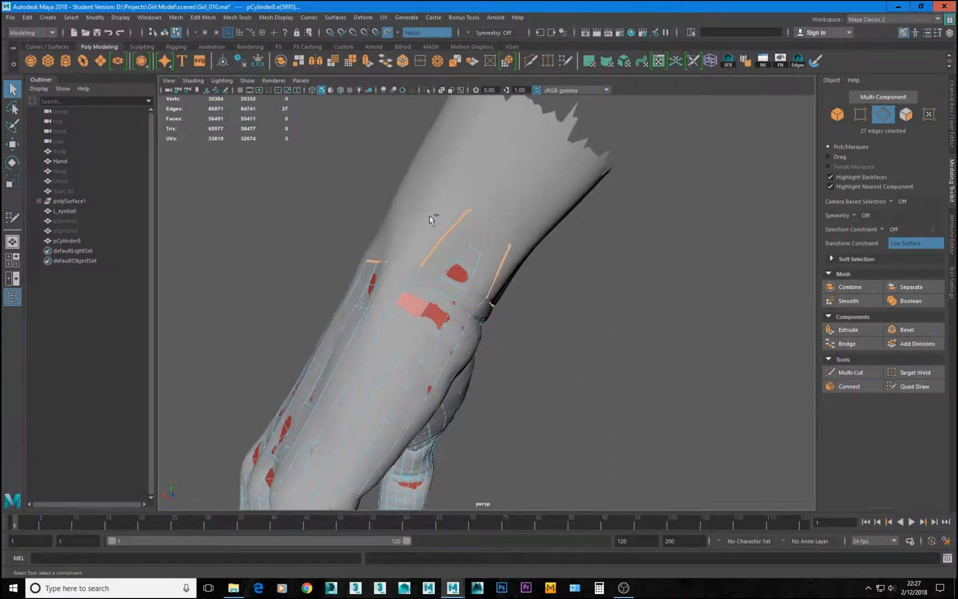
pyautogui.keyDown('ctrl'); pyautogui.moveTo(431, 217); pyautogui.dragTo(512, 288); pyautogui.keyUp('ctrl')
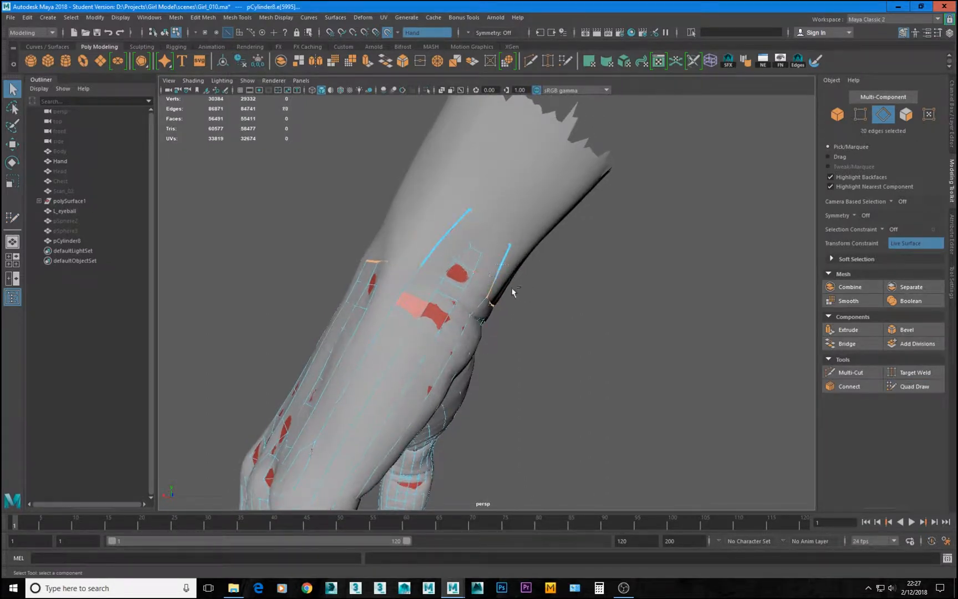
# Step: Isolate the hand mesh and select its wrist border edges, excluding the forearm patch's side edges, to check the edge count
pyautogui.press('F8')
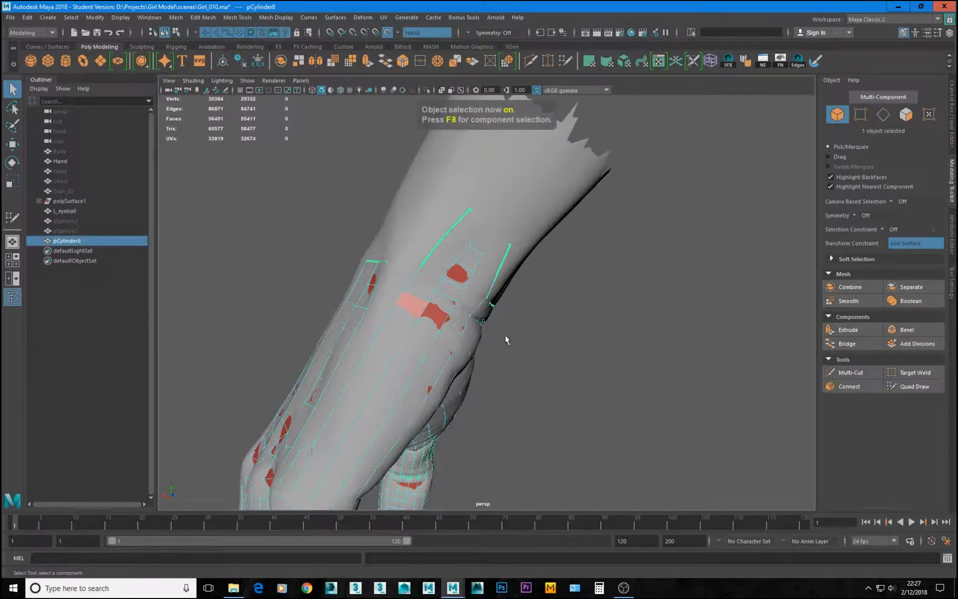
pyautogui.hotkey('ctrl', '1')
pyautogui.keyDown('alt'); pyautogui.moveTo(457, 282); pyautogui.dragTo(396, 331); pyautogui.keyUp('alt')
pyautogui.press('F10')
pyautogui.doubleClick(339, 277)
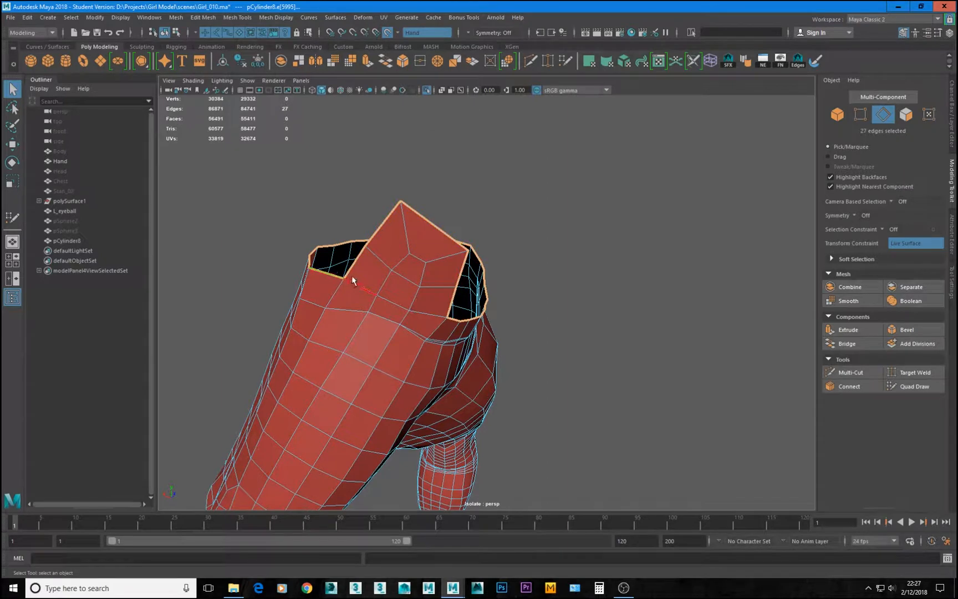
pyautogui.keyDown('alt'); pyautogui.moveTo(368, 272); pyautogui.dragTo(394, 265); pyautogui.keyUp('alt')
pyautogui.keyDown('ctrl'); pyautogui.moveTo(391, 172); pyautogui.dragTo(419, 201); pyautogui.keyUp('ctrl')
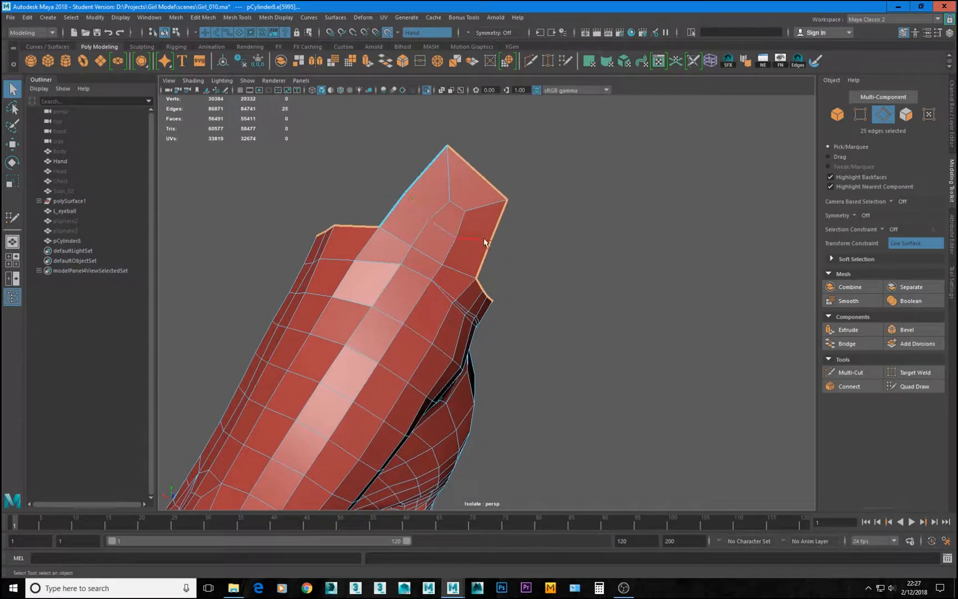
pyautogui.keyDown('ctrl'); pyautogui.moveTo(503, 251); pyautogui.dragTo(456, 242); pyautogui.keyUp('ctrl')
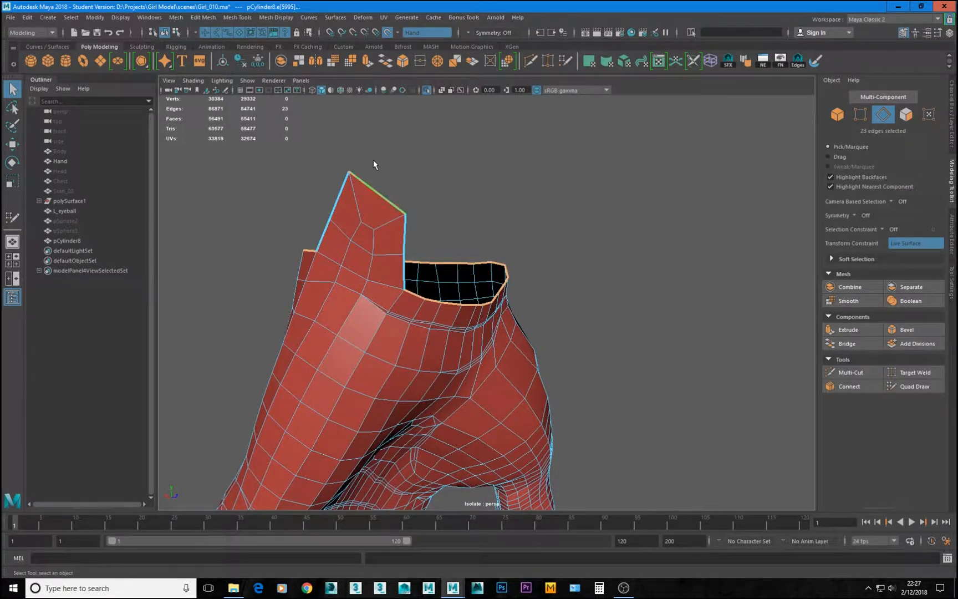
pyautogui.keyDown('alt'); pyautogui.moveTo(413, 214); pyautogui.dragTo(456, 220); pyautogui.keyUp('alt')
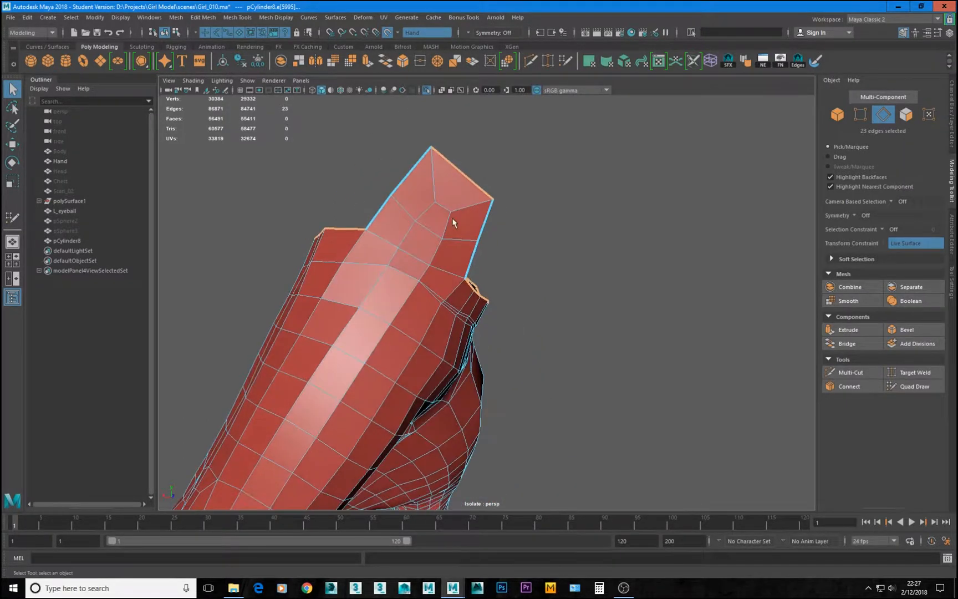
# Step: Examine the edge flow below the forearm patch, undo the edge selections and end the isolated view
pyautogui.click(375, 244)
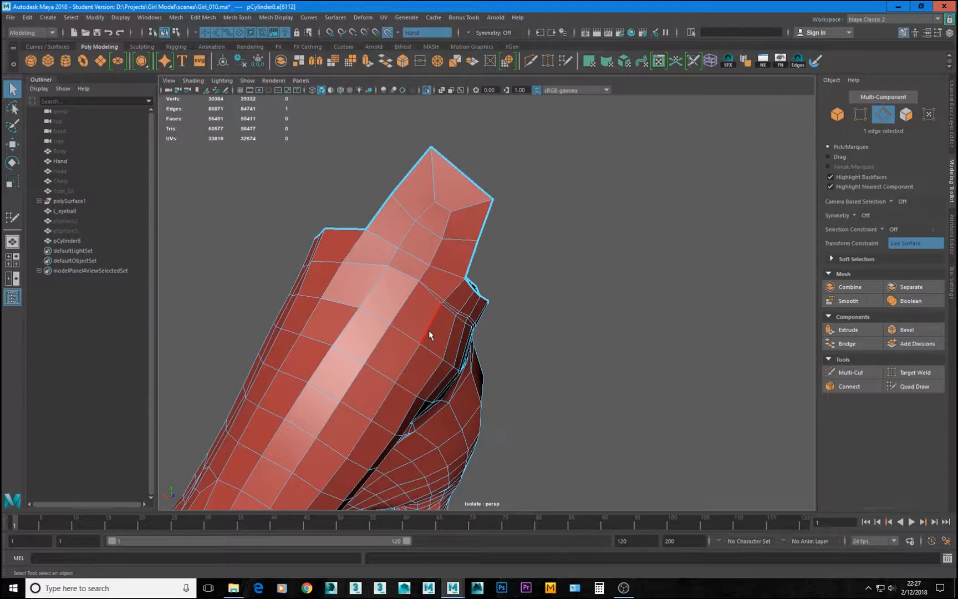
pyautogui.keyDown('alt'); pyautogui.moveTo(427, 306); pyautogui.dragTo(376, 261); pyautogui.keyUp('alt')
pyautogui.keyDown('alt'); pyautogui.moveTo(416, 238); pyautogui.dragTo(468, 253, button='right'); pyautogui.keyUp('alt')
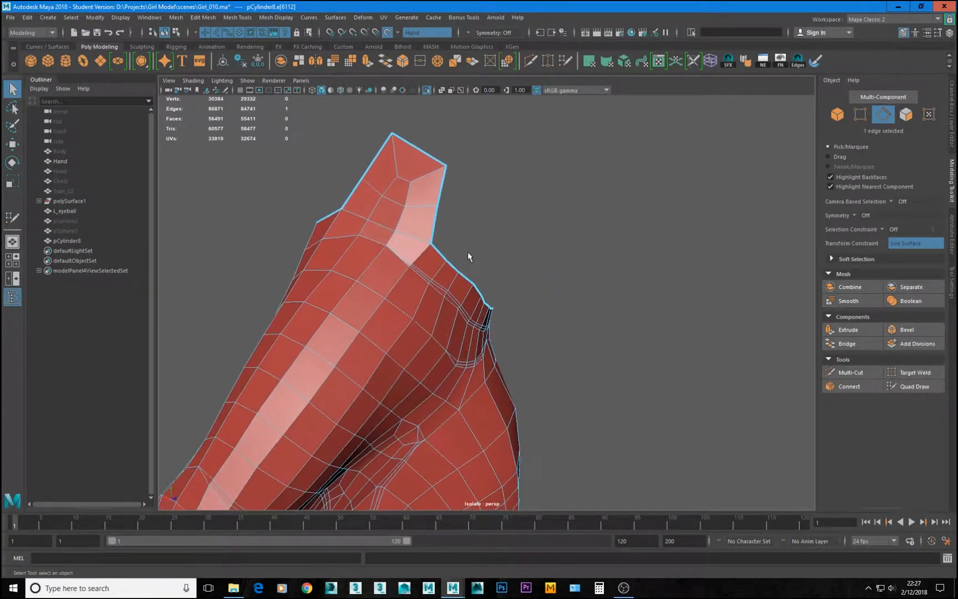
pyautogui.keyDown('alt'); pyautogui.moveTo(468, 254); pyautogui.dragTo(476, 294, button='middle'); pyautogui.keyUp('alt')
pyautogui.keyDown('alt'); pyautogui.moveTo(476, 294); pyautogui.dragTo(502, 294, button='right'); pyautogui.keyUp('alt')
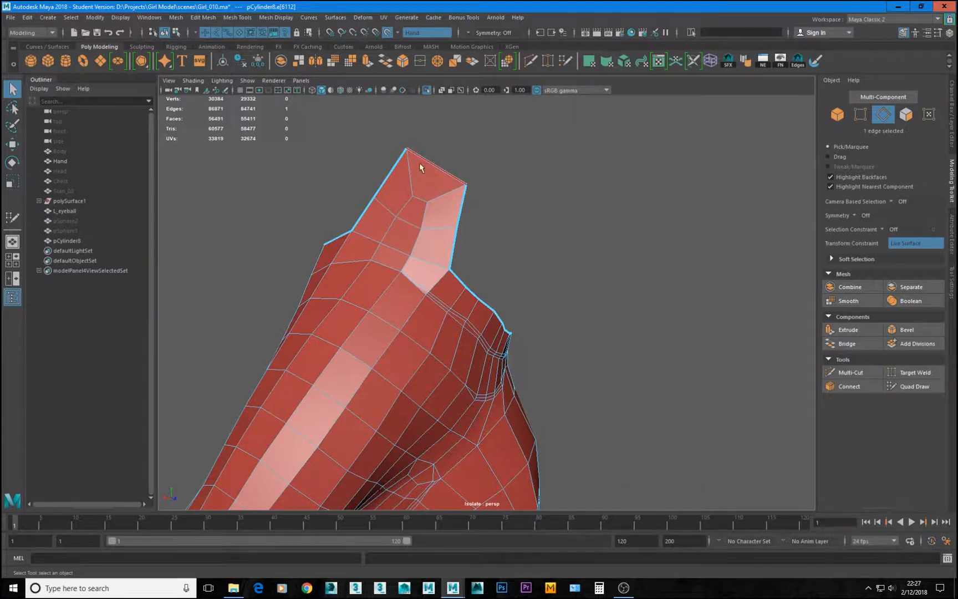
pyautogui.hotkey('ctrl', 'z')
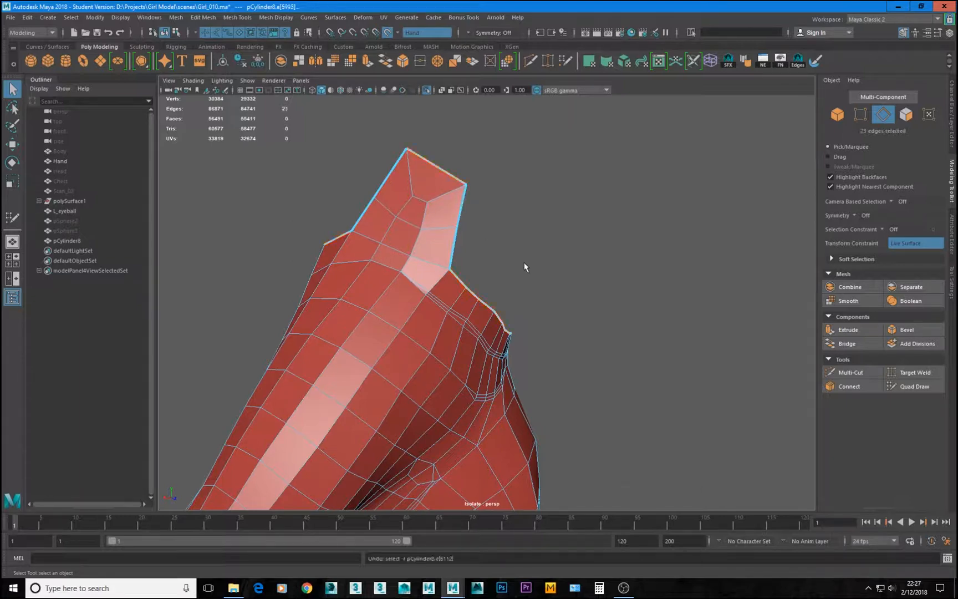
pyautogui.hotkey('ctrl', 'z')
pyautogui.hotkey('ctrl', 'z')
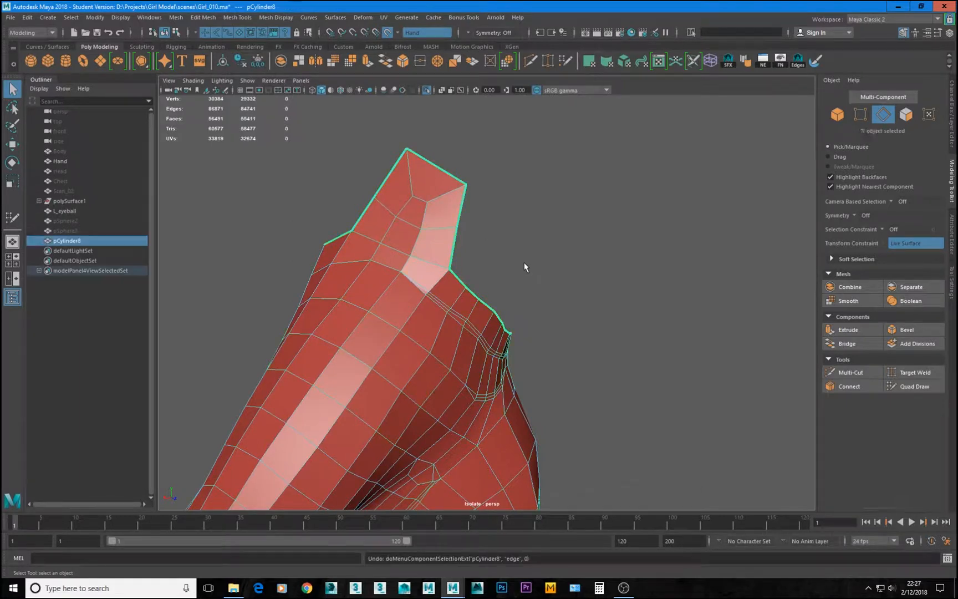
pyautogui.hotkey('ctrl', '1')
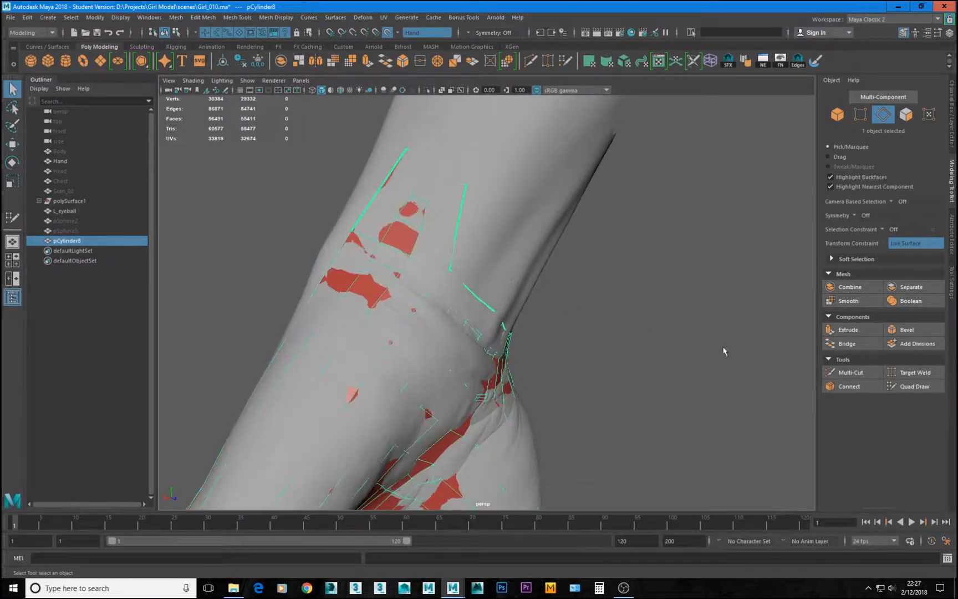
# Step: Reactivate Quad Draw, extend a long quad up the forearm from the wrist border beside the patch, and pull its inner tip vertex down
pyautogui.click(914, 386)
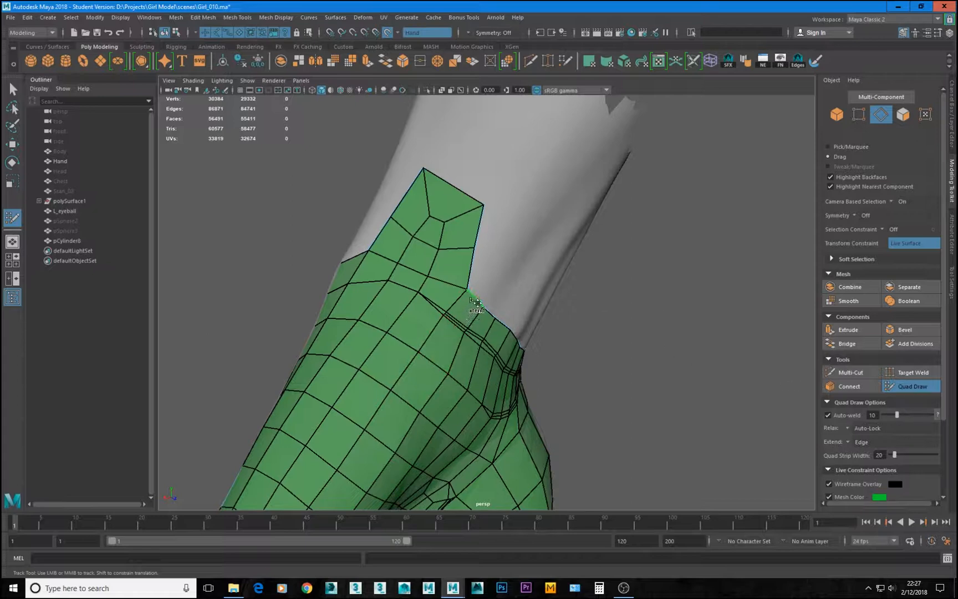
pyautogui.moveTo(477, 304); pyautogui.dragTo(514, 223)
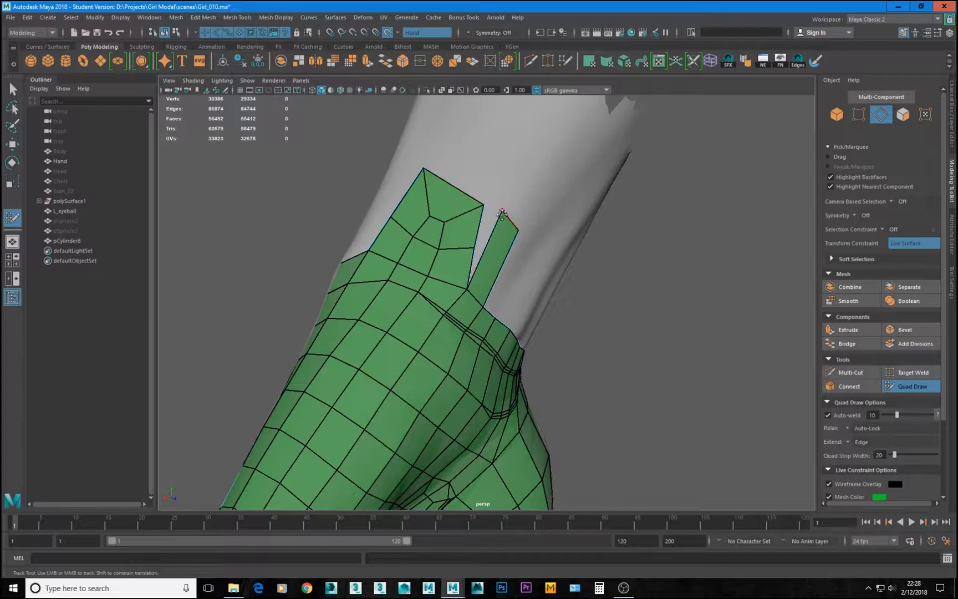
pyautogui.moveTo(502, 214); pyautogui.dragTo(489, 247)
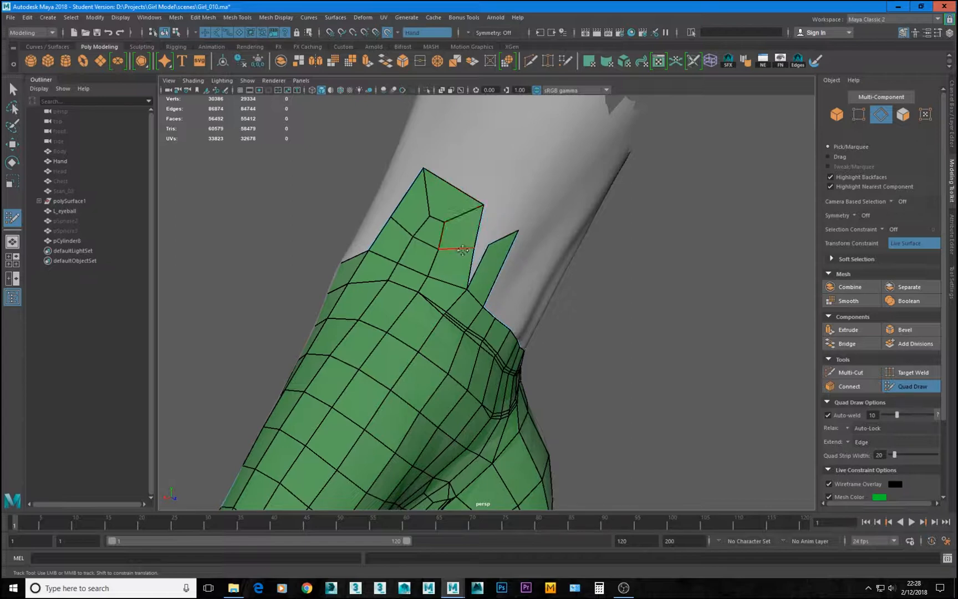
# Step: Delete the inner quads of the forearm patch, keeping its outer strip and the top quad
pyautogui.keyDown('shift'); pyautogui.click(467, 233); pyautogui.keyUp('shift')
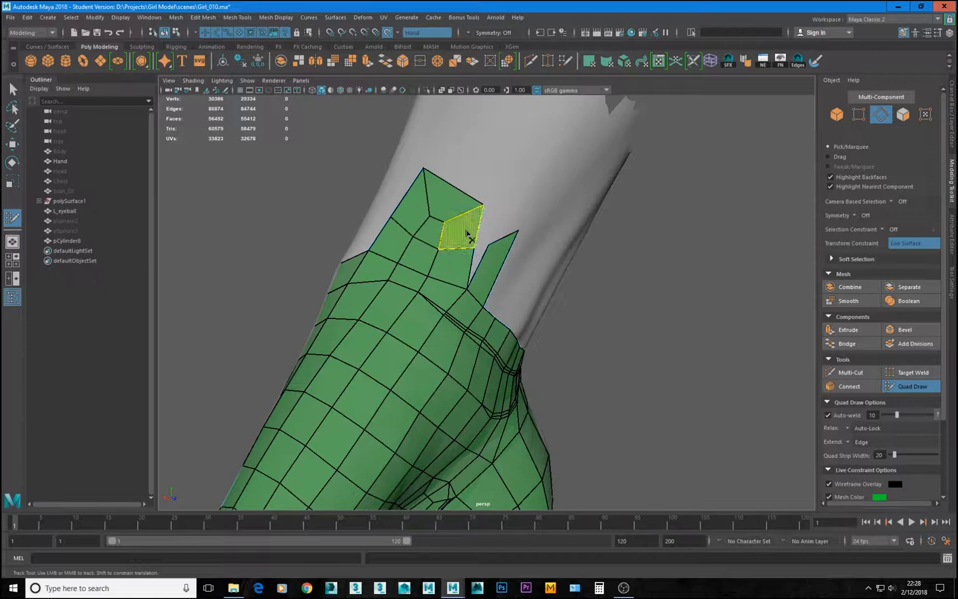
pyautogui.keyDown('shift'); pyautogui.click(463, 254); pyautogui.keyUp('shift')
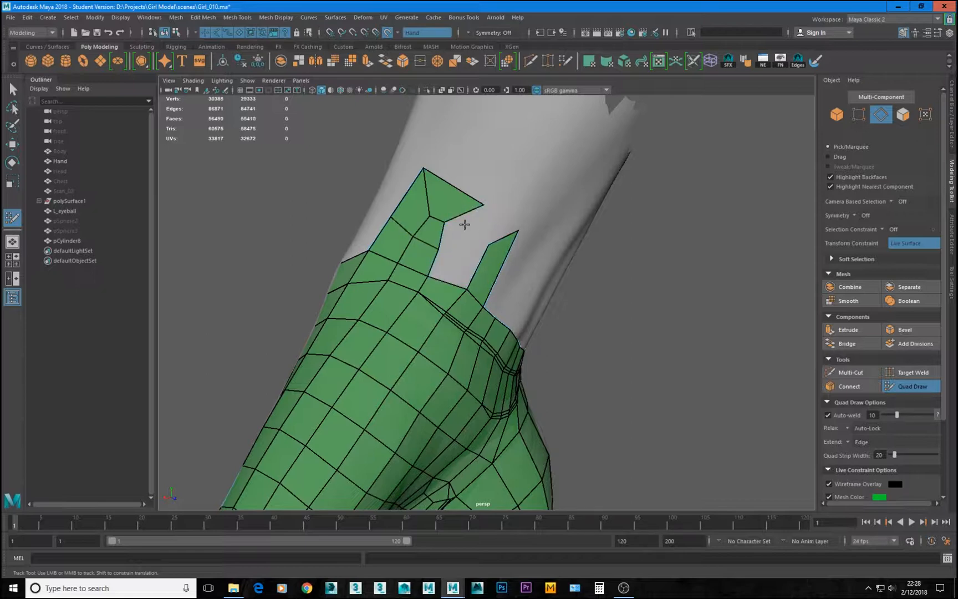
pyautogui.keyDown('shift'); pyautogui.click(428, 247); pyautogui.keyUp('shift')
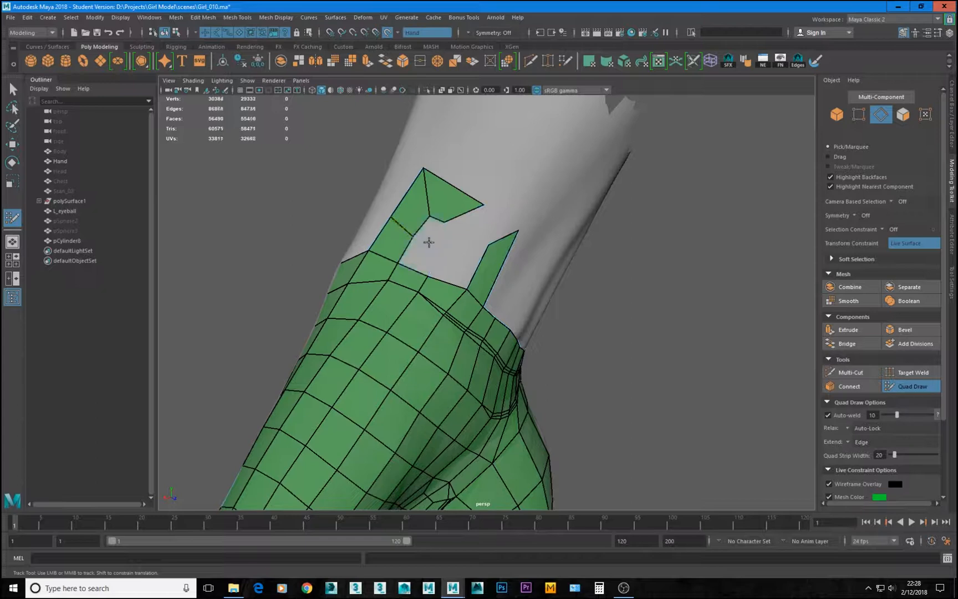
# Step: Reshape the strip, bridge it to the new quad with another quad to form an arch, and insert an edge across the arch's side
pyautogui.moveTo(457, 229)
pyautogui.keyDown('alt'); pyautogui.mouseDown()
pyautogui.moveTo(437, 218)
pyautogui.moveTo(452, 194)
pyautogui.moveTo(439, 219)
pyautogui.mouseUp(); pyautogui.keyUp('alt')
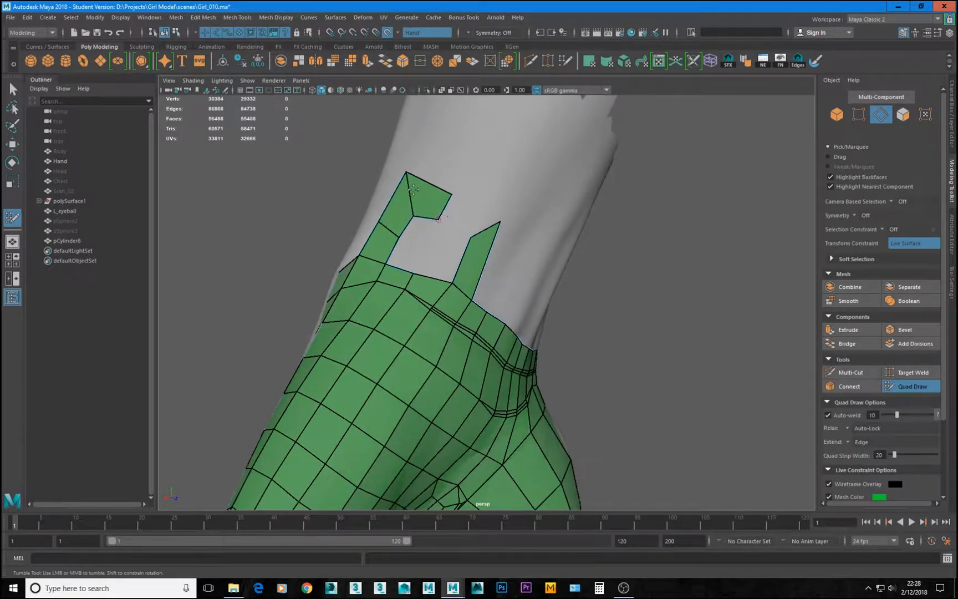
pyautogui.moveTo(407, 172)
pyautogui.mouseDown()
pyautogui.moveTo(403, 186)
pyautogui.moveTo(477, 239)
pyautogui.mouseUp()
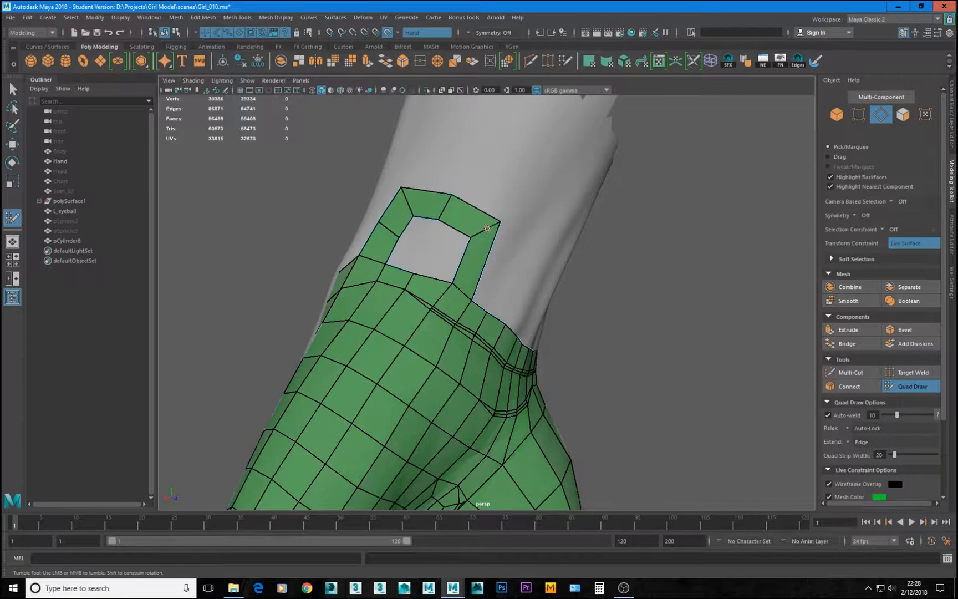
pyautogui.keyDown('ctrl'); pyautogui.click(472, 268); pyautogui.keyUp('ctrl')
pyautogui.keyDown('alt'); pyautogui.moveTo(436, 276); pyautogui.dragTo(454, 279); pyautogui.keyUp('alt')
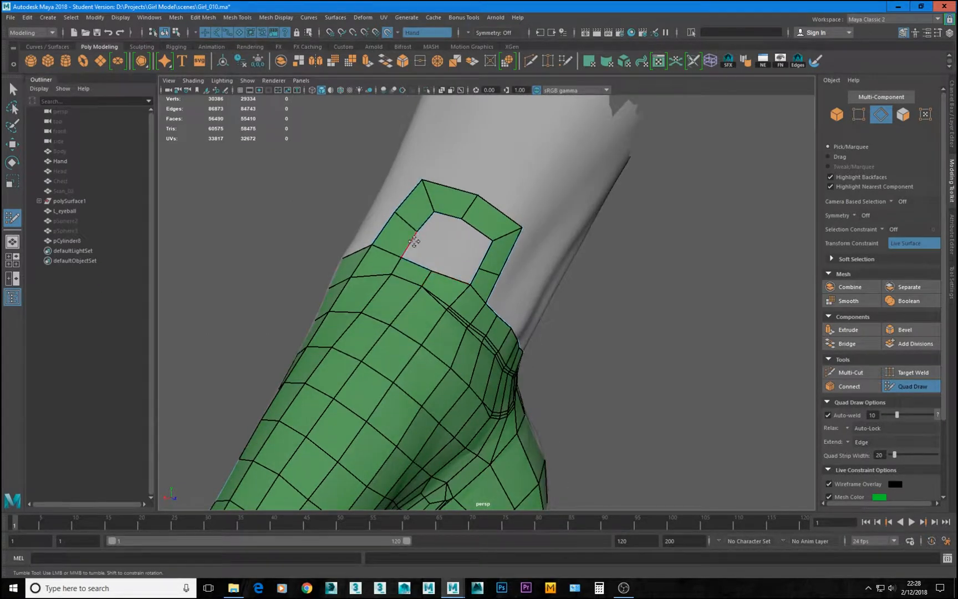
# Step: Fill the hole inside the forearm arch with four quads
pyautogui.moveTo(419, 242); pyautogui.dragTo(441, 260, button='middle')
pyautogui.hotkey('ctrl', 'z')
pyautogui.moveTo(411, 247); pyautogui.dragTo(447, 271)
pyautogui.moveTo(423, 219)
pyautogui.mouseDown()
pyautogui.moveTo(460, 222)
pyautogui.moveTo(454, 265)
pyautogui.moveTo(473, 279)
pyautogui.mouseUp()
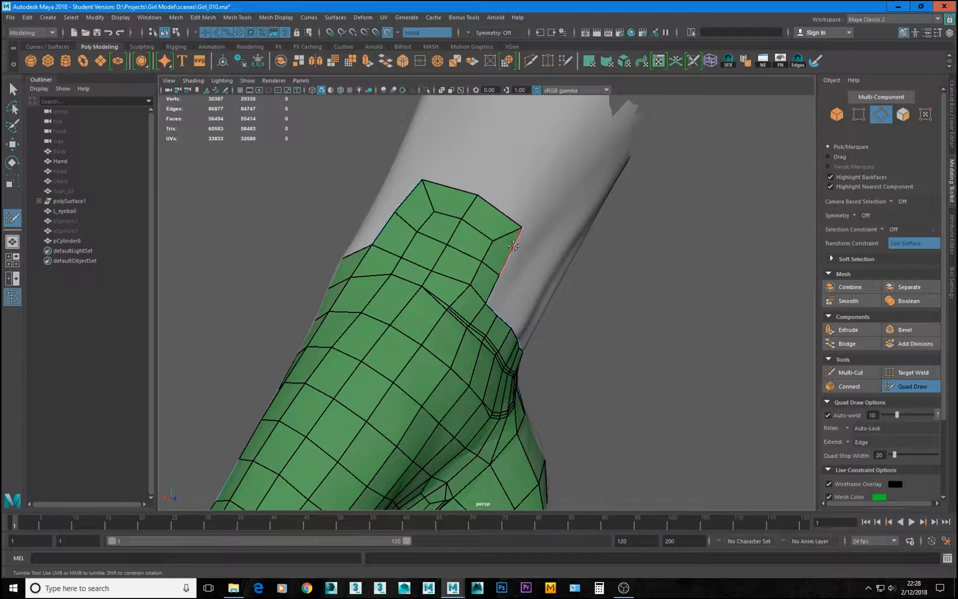
pyautogui.keyDown('alt'); pyautogui.moveTo(496, 268); pyautogui.dragTo(493, 285); pyautogui.keyUp('alt')
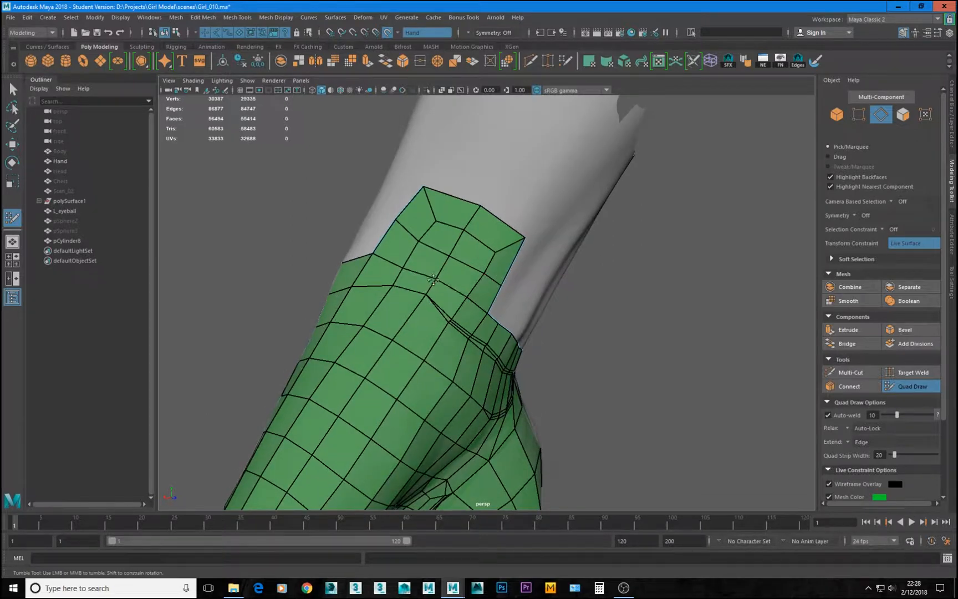
pyautogui.hotkey('ctrl', 'z')
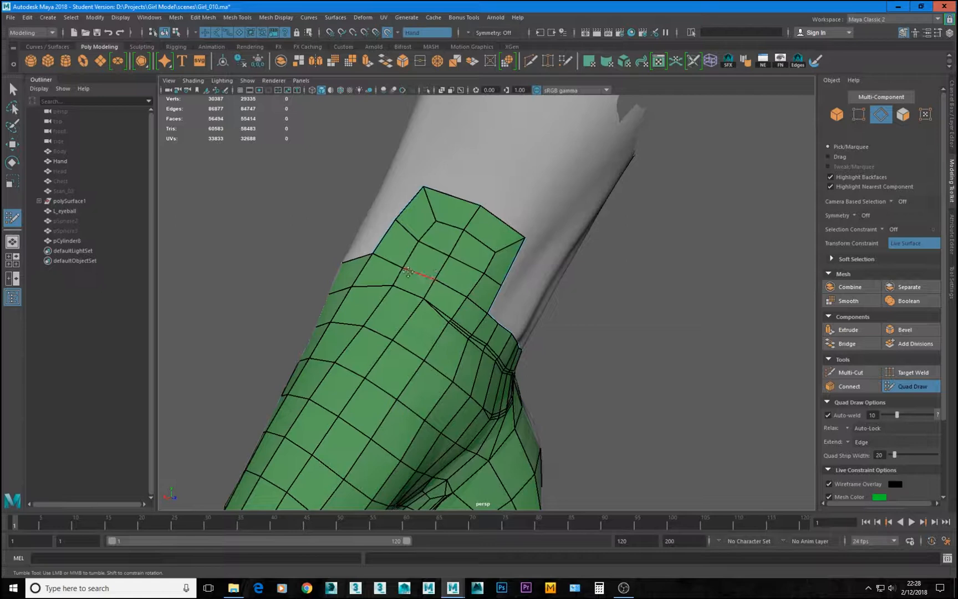
# Step: Try relaxing the forearm patch, undo it, and adjust the middle of the patch's upper border by hand
pyautogui.keyDown('alt'); pyautogui.moveTo(488, 274); pyautogui.dragTo(391, 266, button='right'); pyautogui.keyUp('alt')
pyautogui.moveTo(391, 267)
pyautogui.keyDown('alt'); pyautogui.mouseDown()
pyautogui.moveTo(420, 255)
pyautogui.moveTo(407, 267)
pyautogui.mouseUp(); pyautogui.keyUp('alt')
pyautogui.keyDown('alt'); pyautogui.moveTo(407, 267); pyautogui.dragTo(449, 208, button='right'); pyautogui.keyUp('alt')
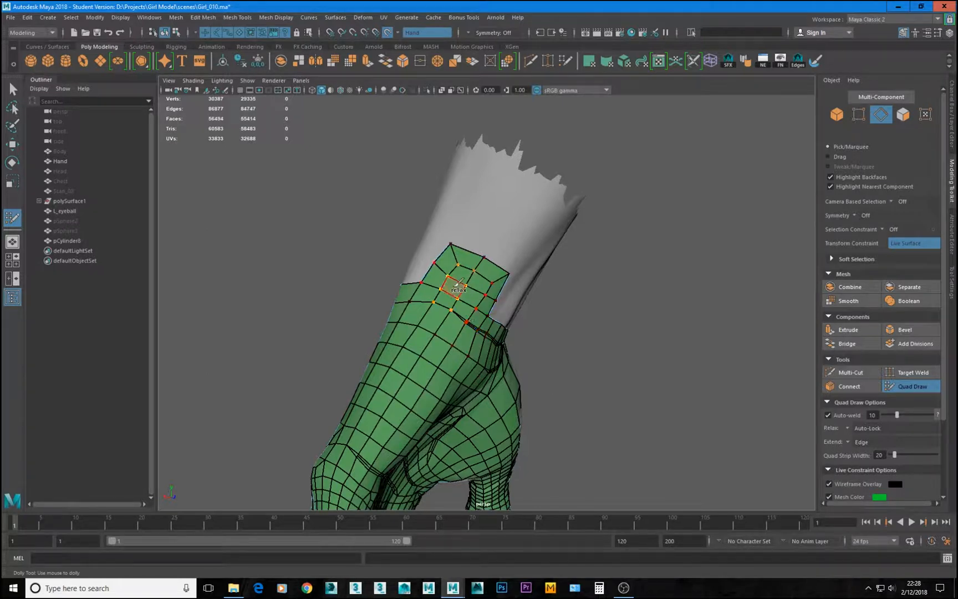
pyautogui.keyDown('shift'); pyautogui.moveTo(458, 284); pyautogui.dragTo(471, 293); pyautogui.keyUp('shift')
pyautogui.hotkey('ctrl', 'z')
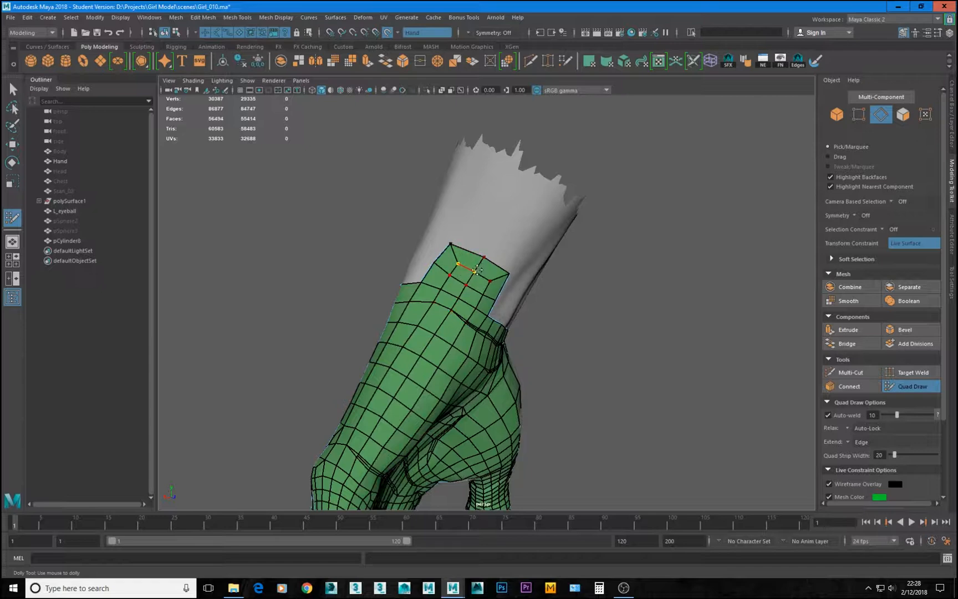
pyautogui.moveTo(479, 258)
pyautogui.mouseDown()
pyautogui.moveTo(515, 296)
pyautogui.moveTo(608, 302)
pyautogui.moveTo(526, 305)
pyautogui.moveTo(447, 288)
pyautogui.moveTo(453, 311)
pyautogui.moveTo(408, 313)
pyautogui.moveTo(490, 272)
pyautogui.moveTo(471, 260)
pyautogui.mouseUp()
# Step: Select the wrist border edges in wireframe display, excluding the forearm patch's sides, to check the edge count, and return to shaded display
pyautogui.press('w')
pyautogui.doubleClick(404, 318)
pyautogui.press('4')
pyautogui.moveTo(440, 210); pyautogui.dragTo(464, 238)
pyautogui.keyDown('ctrl'); pyautogui.moveTo(537, 303); pyautogui.dragTo(520, 278); pyautogui.keyUp('ctrl')
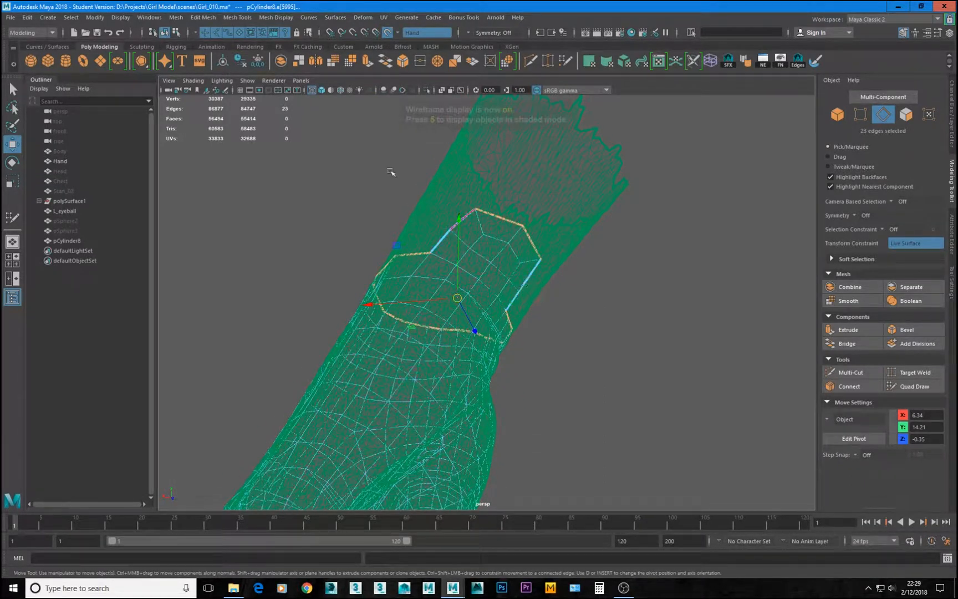
pyautogui.keyDown('alt'); pyautogui.moveTo(541, 222); pyautogui.dragTo(239, 268); pyautogui.keyUp('alt')
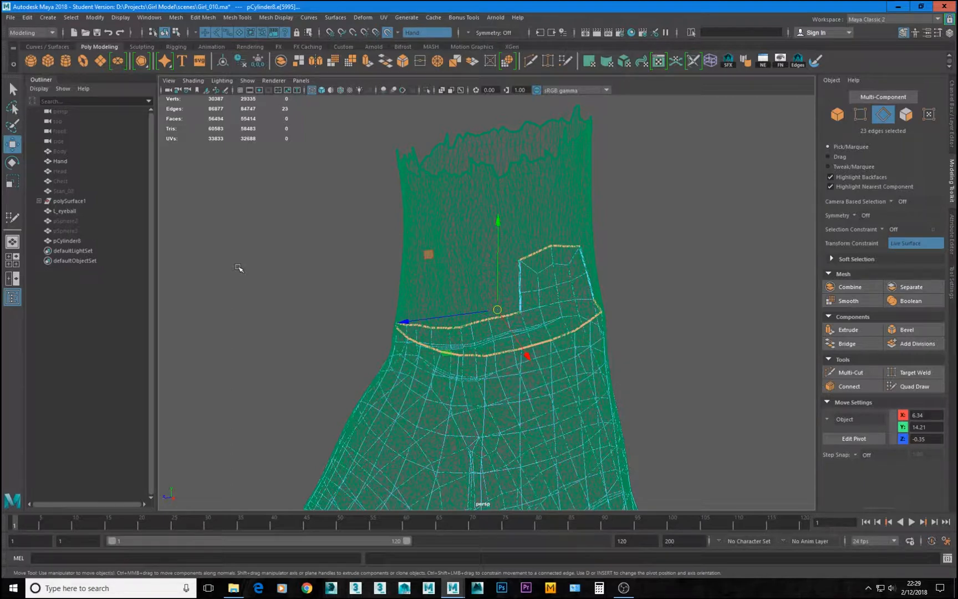
pyautogui.press('5')
pyautogui.moveTo(458, 335)
pyautogui.keyDown('alt'); pyautogui.mouseDown()
pyautogui.moveTo(499, 302)
pyautogui.moveTo(488, 300)
pyautogui.mouseUp(); pyautogui.keyUp('alt')
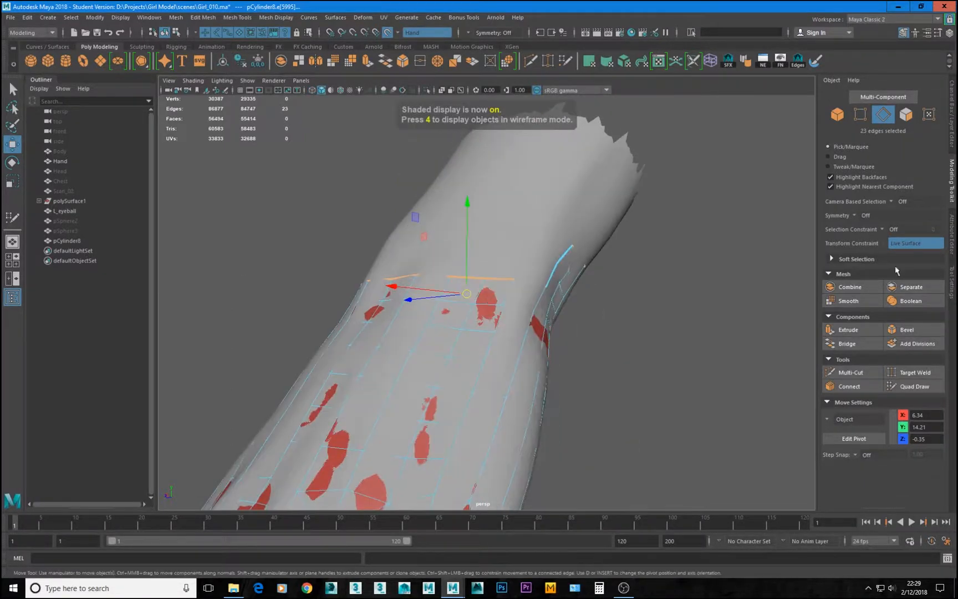
# Step: Extend two separate quads up the forearm from the wrist border with Quad Draw and fill the gap between them with two quads
pyautogui.click(932, 386)
pyautogui.moveTo(422, 255)
pyautogui.keyDown('alt'); pyautogui.mouseDown()
pyautogui.moveTo(338, 257)
pyautogui.moveTo(297, 271)
pyautogui.moveTo(310, 250)
pyautogui.moveTo(334, 252)
pyautogui.moveTo(471, 289)
pyautogui.moveTo(505, 322)
pyautogui.moveTo(516, 280)
pyautogui.moveTo(507, 274)
pyautogui.moveTo(504, 308)
pyautogui.moveTo(490, 233)
pyautogui.mouseUp(); pyautogui.keyUp('alt')
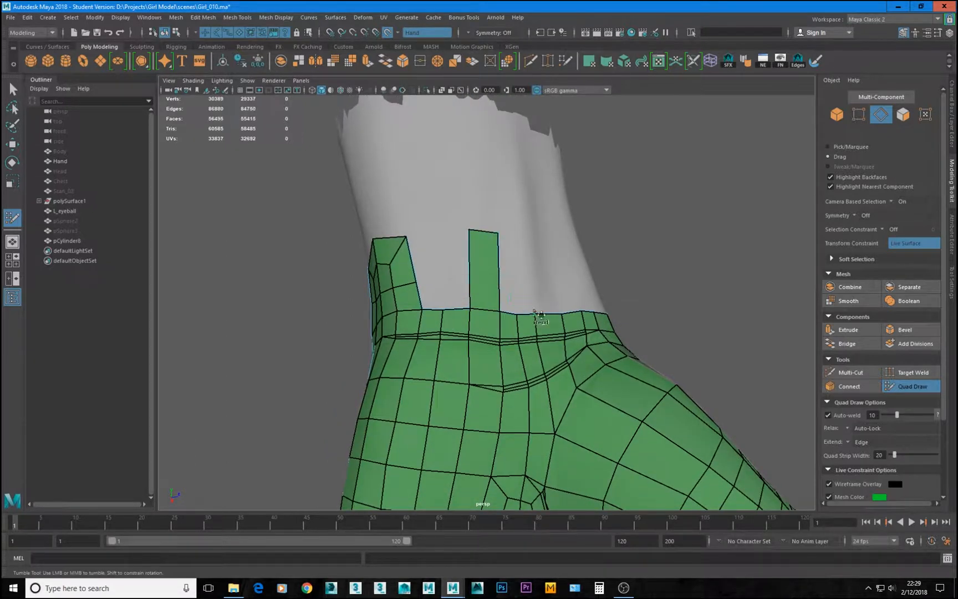
pyautogui.keyDown('alt'); pyautogui.moveTo(553, 316); pyautogui.dragTo(538, 316); pyautogui.keyUp('alt')
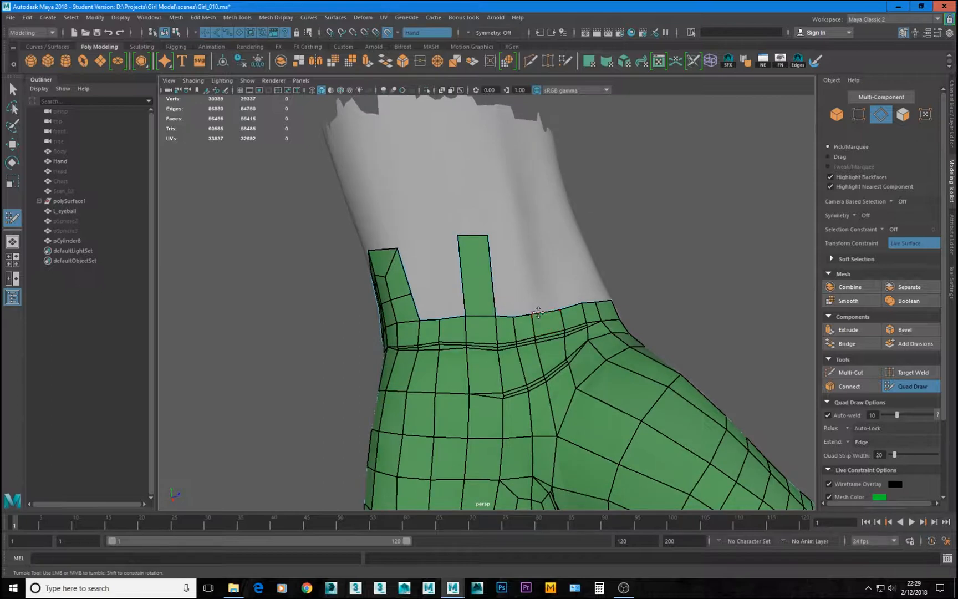
pyautogui.moveTo(546, 317); pyautogui.dragTo(540, 239)
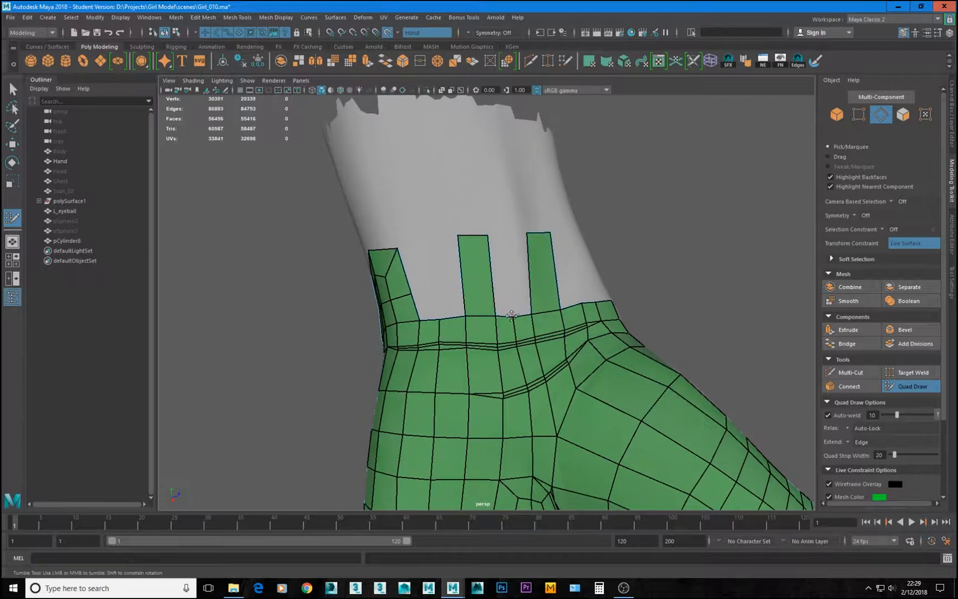
pyautogui.moveTo(488, 236); pyautogui.dragTo(504, 268)
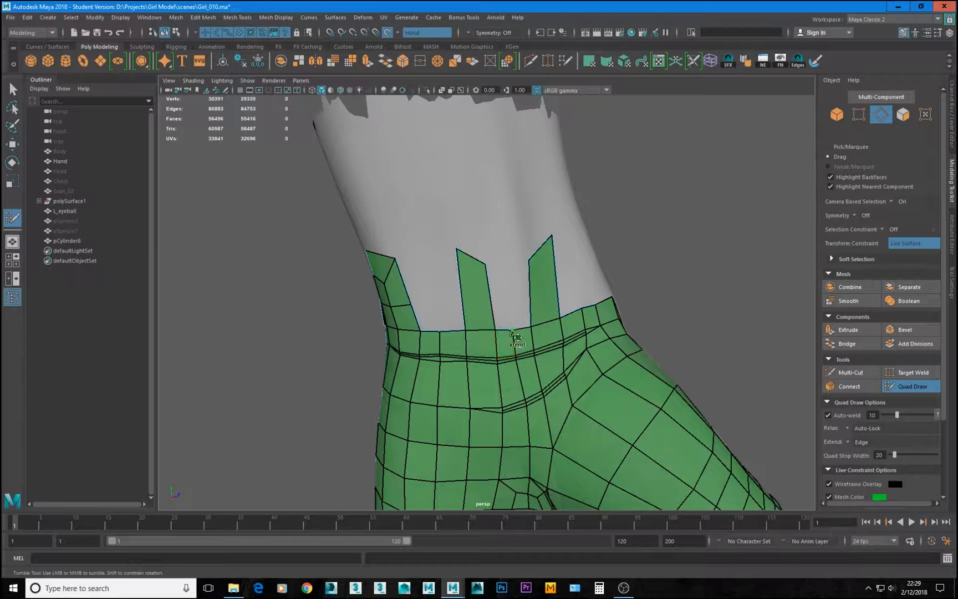
pyautogui.moveTo(511, 333); pyautogui.dragTo(506, 268)
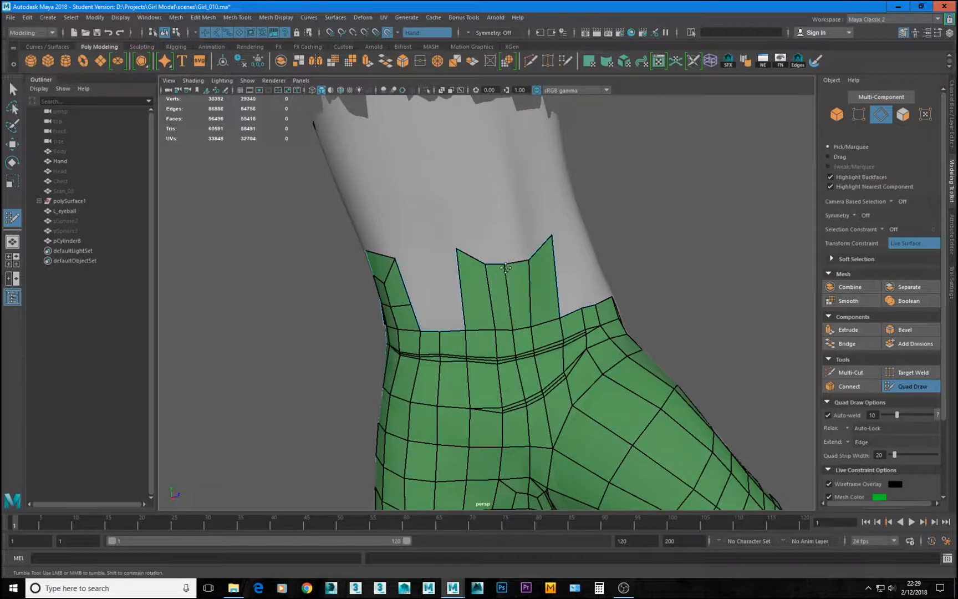
# Step: Cap the new forearm patch with two quads whose upper corners are welded into one peak, and insert an edge loop across its middle
pyautogui.moveTo(553, 237)
pyautogui.mouseDown()
pyautogui.moveTo(527, 253)
pyautogui.moveTo(538, 262)
pyautogui.mouseUp()
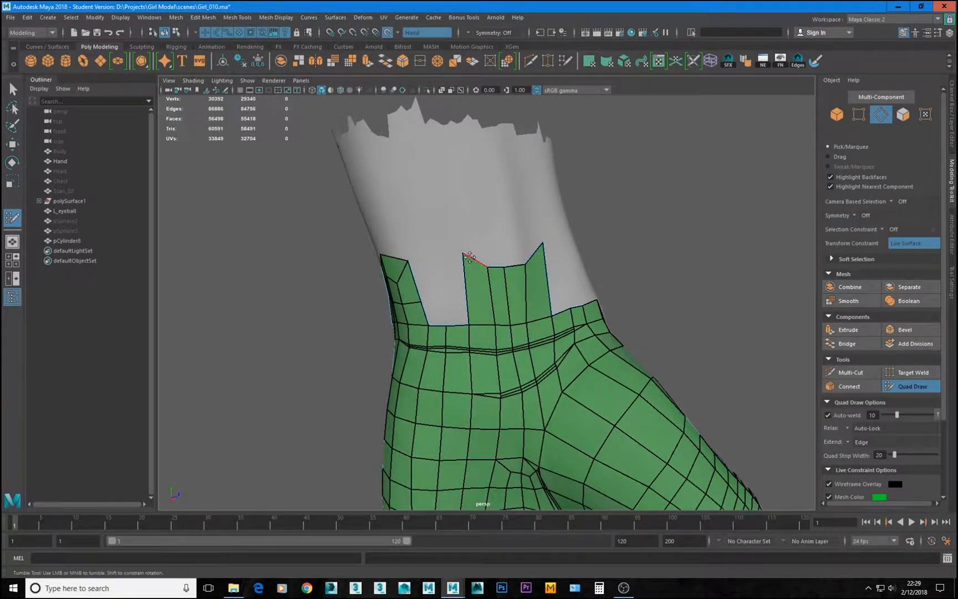
pyautogui.moveTo(504, 272)
pyautogui.mouseDown()
pyautogui.moveTo(502, 237)
pyautogui.moveTo(497, 255)
pyautogui.moveTo(497, 248)
pyautogui.moveTo(514, 258)
pyautogui.moveTo(511, 248)
pyautogui.moveTo(462, 252)
pyautogui.mouseUp()
pyautogui.hotkey('ctrl', 'z')
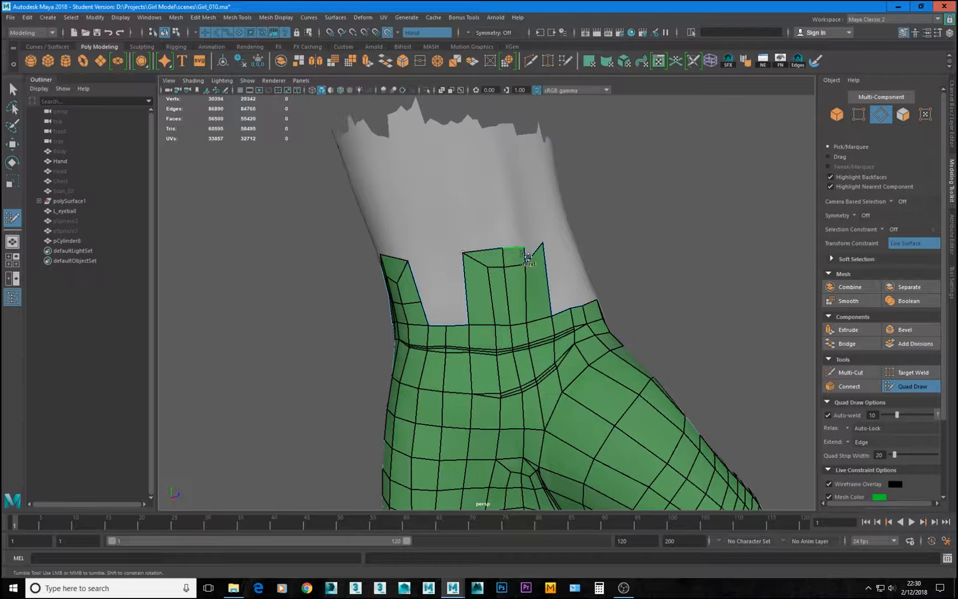
pyautogui.moveTo(524, 249)
pyautogui.mouseDown()
pyautogui.moveTo(544, 243)
pyautogui.moveTo(503, 237)
pyautogui.mouseUp()
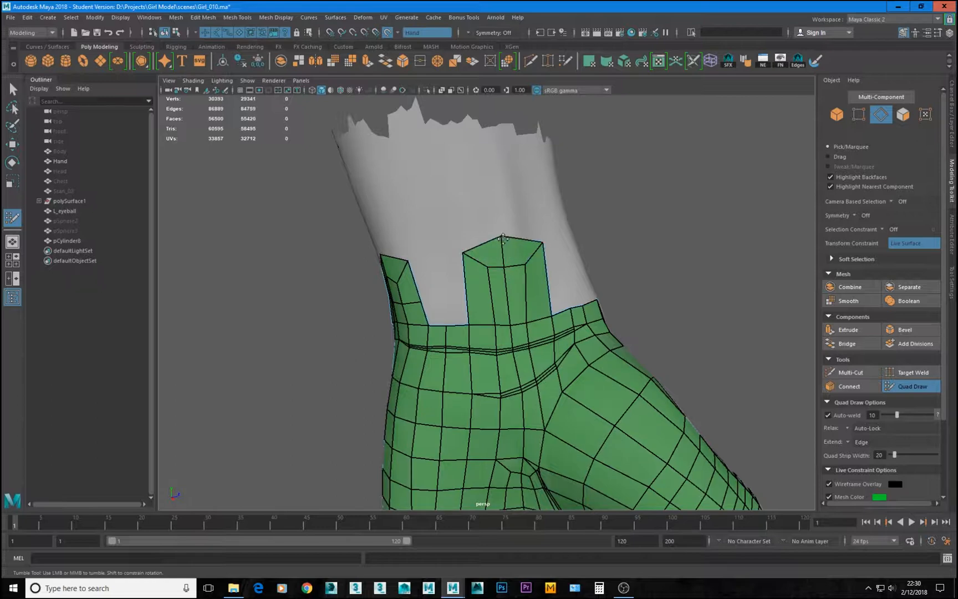
pyautogui.keyDown('ctrl'); pyautogui.click(509, 273); pyautogui.keyUp('ctrl')
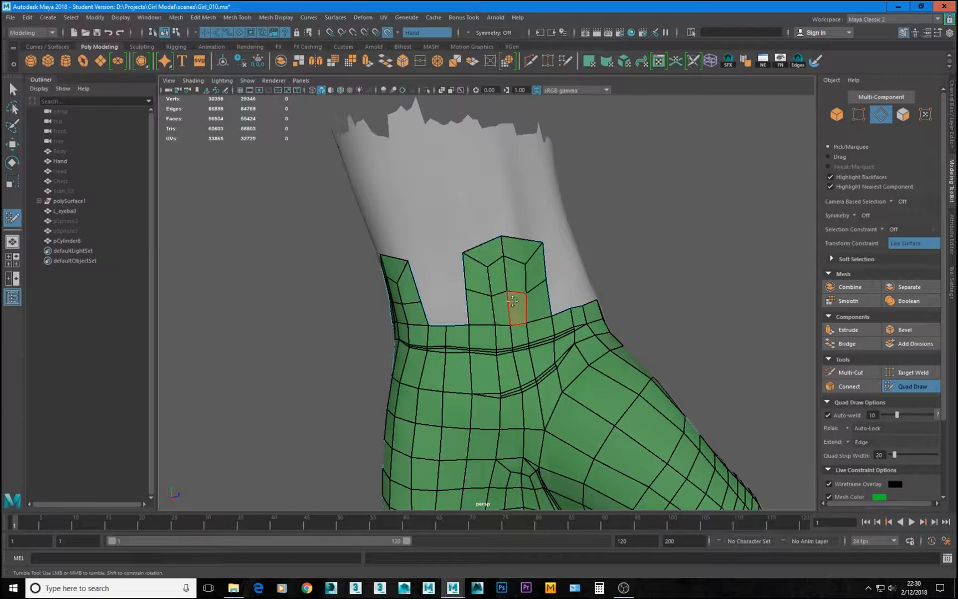
pyautogui.keyDown('ctrl'); pyautogui.click(469, 291); pyautogui.keyUp('ctrl')
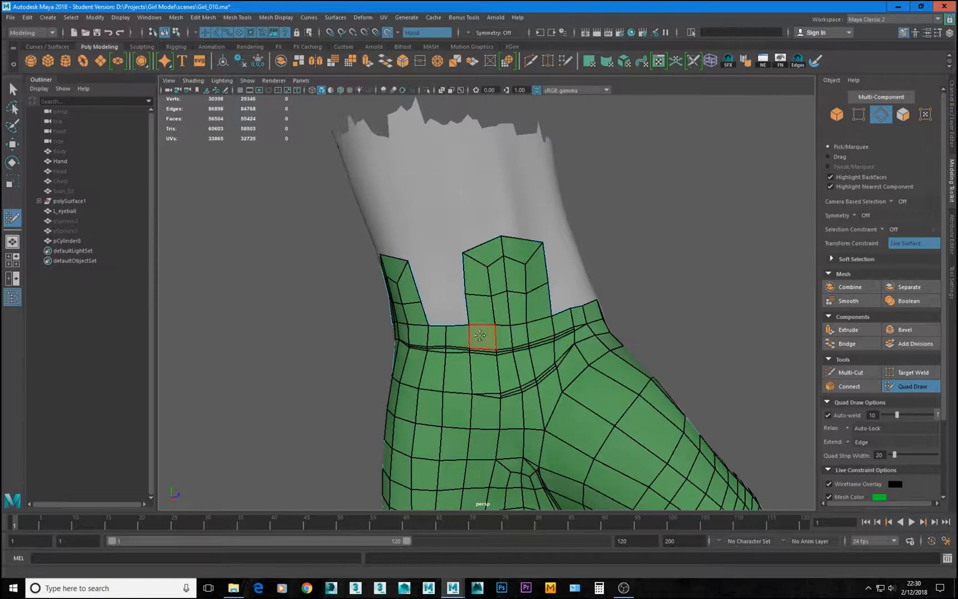
# Step: Select the wrist border loop in wireframe display and exclude both patches' side edges to check the count, returning to shaded display
pyautogui.press('w')
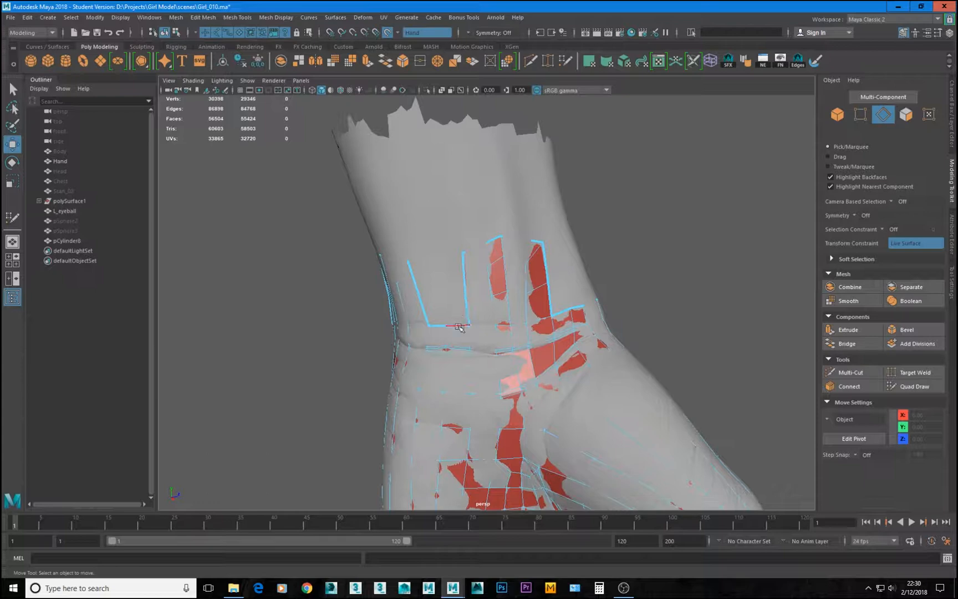
pyautogui.doubleClick(458, 326)
pyautogui.press('4')
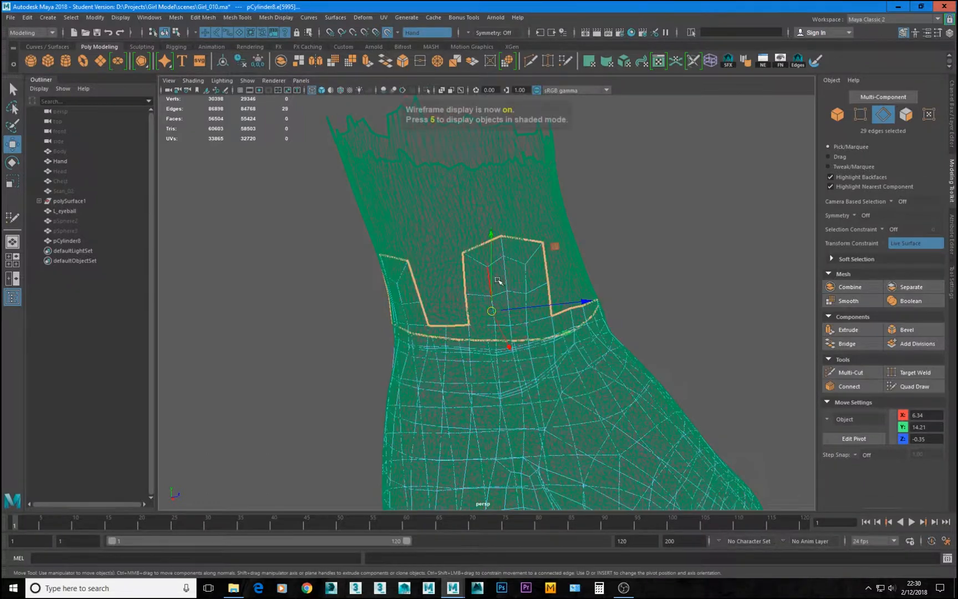
pyautogui.keyDown('ctrl'); pyautogui.moveTo(449, 259); pyautogui.dragTo(560, 296); pyautogui.keyUp('ctrl')
pyautogui.keyDown('alt'); pyautogui.moveTo(426, 292); pyautogui.dragTo(450, 286); pyautogui.keyUp('alt')
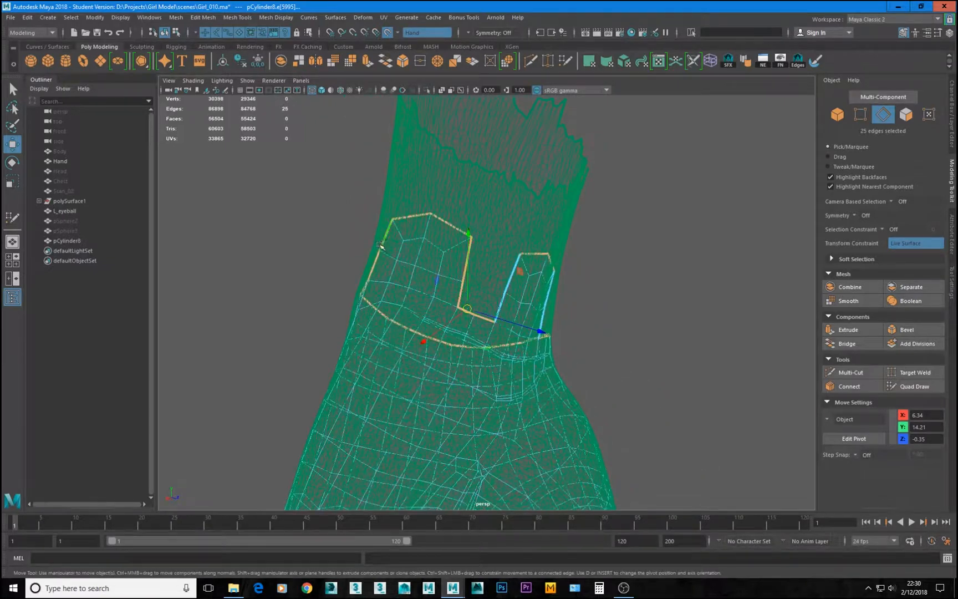
pyautogui.keyDown('ctrl'); pyautogui.moveTo(404, 260); pyautogui.dragTo(405, 260); pyautogui.keyUp('ctrl')
pyautogui.keyDown('alt'); pyautogui.moveTo(484, 283); pyautogui.dragTo(502, 254); pyautogui.keyUp('alt')
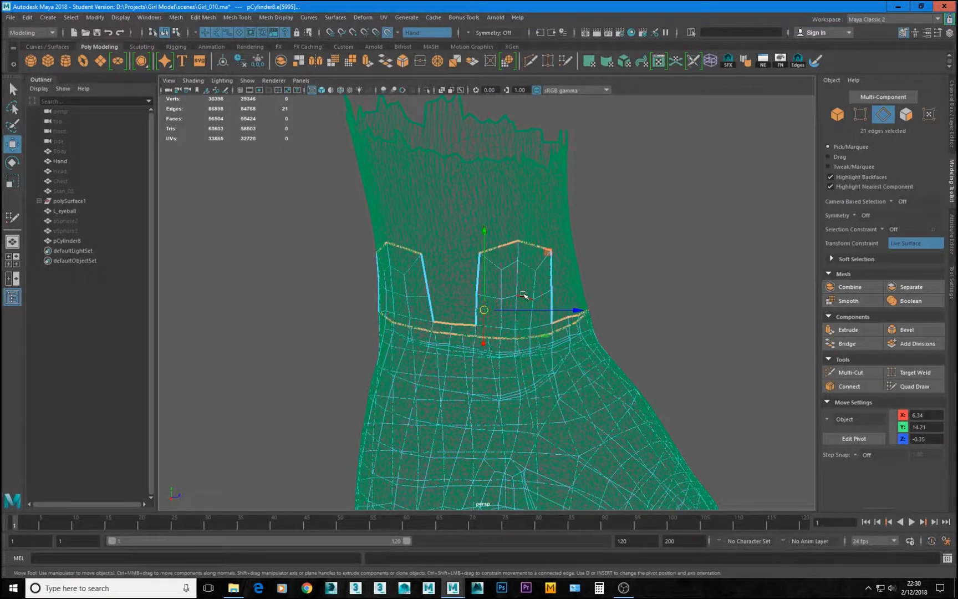
pyautogui.press('5')
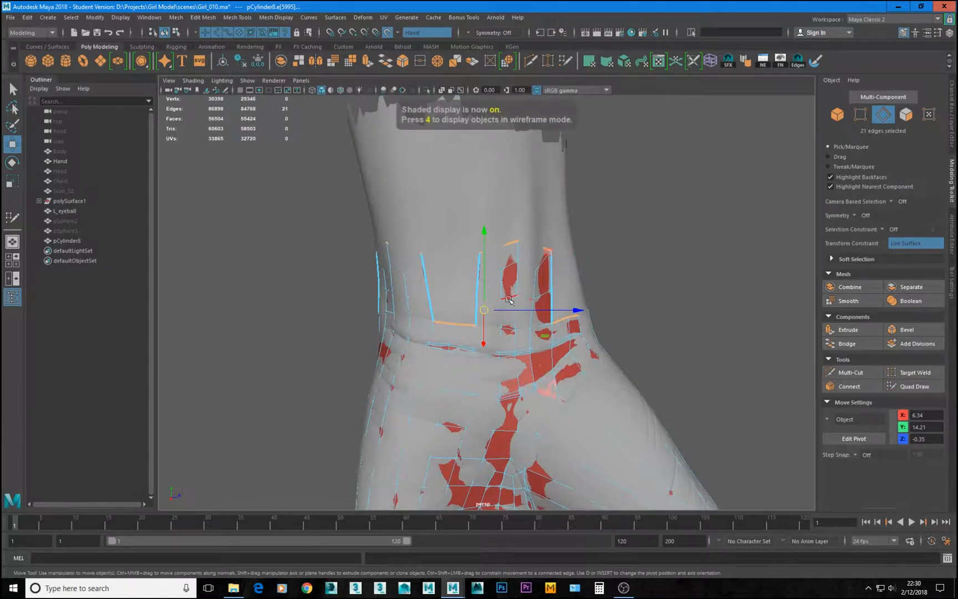
# Step: Fill the gap between the two forearm patches with four quads using Quad Draw and even out the joined section
pyautogui.click(915, 386)
pyautogui.moveTo(457, 325)
pyautogui.keyDown('alt'); pyautogui.mouseDown()
pyautogui.moveTo(481, 325)
pyautogui.moveTo(469, 245)
pyautogui.moveTo(518, 243)
pyautogui.moveTo(459, 245)
pyautogui.mouseUp(); pyautogui.keyUp('alt')
pyautogui.scroll(2, 481, 325)
pyautogui.moveTo(464, 295); pyautogui.dragTo(471, 294)
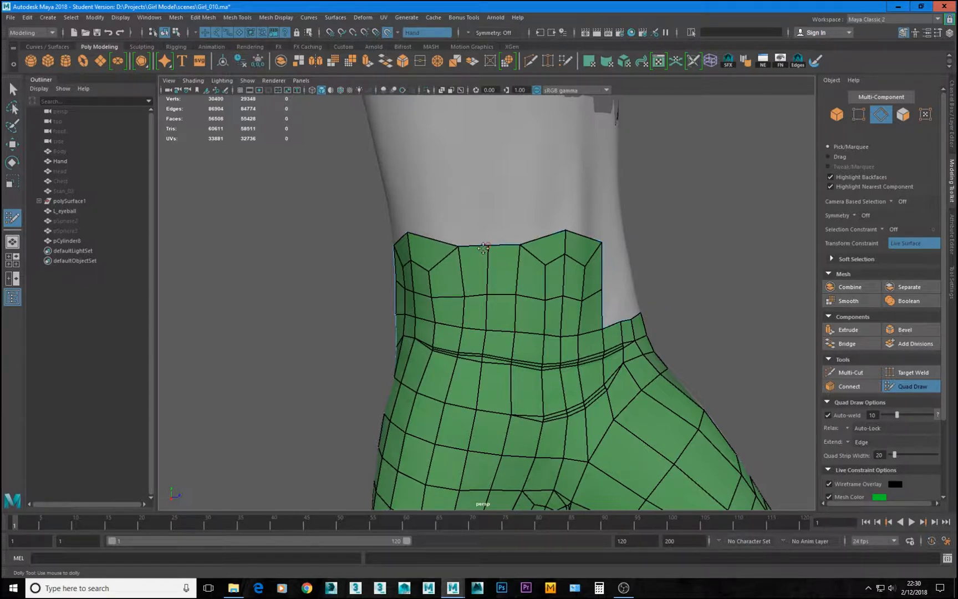
pyautogui.moveTo(487, 246); pyautogui.dragTo(596, 330)
pyautogui.scroll(-2, 515, 265)
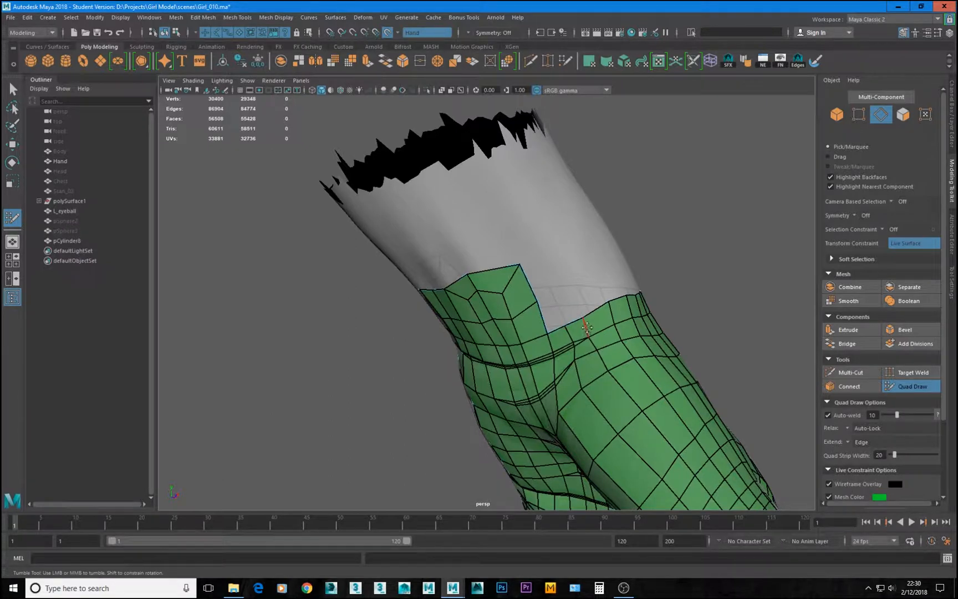
# Step: Isolate the retopologized hand mesh in object mode and show its smoothed preview
pyautogui.keyDown('alt'); pyautogui.moveTo(590, 379); pyautogui.dragTo(719, 325); pyautogui.keyUp('alt')
pyautogui.keyDown('alt'); pyautogui.moveTo(719, 325); pyautogui.dragTo(502, 319, button='right'); pyautogui.keyUp('alt')
pyautogui.keyDown('alt'); pyautogui.moveTo(499, 319); pyautogui.dragTo(515, 343); pyautogui.keyUp('alt')
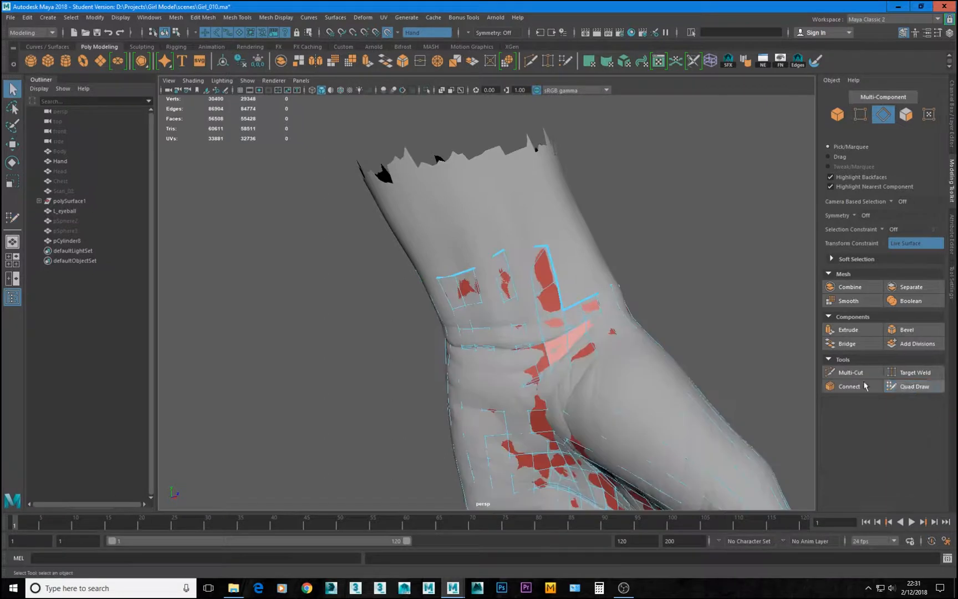
pyautogui.click(912, 387)
pyautogui.press('F8')
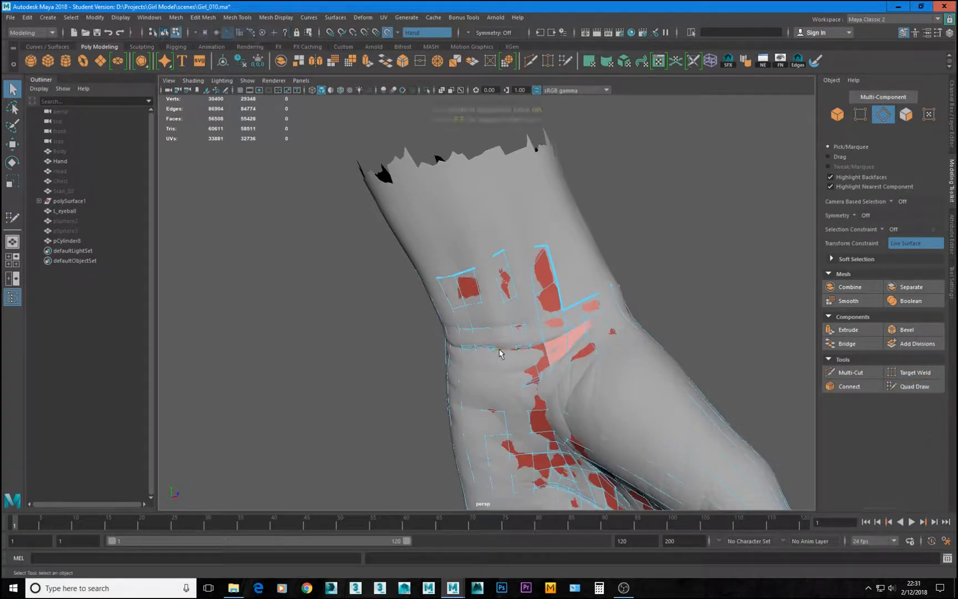
pyautogui.press('F8')
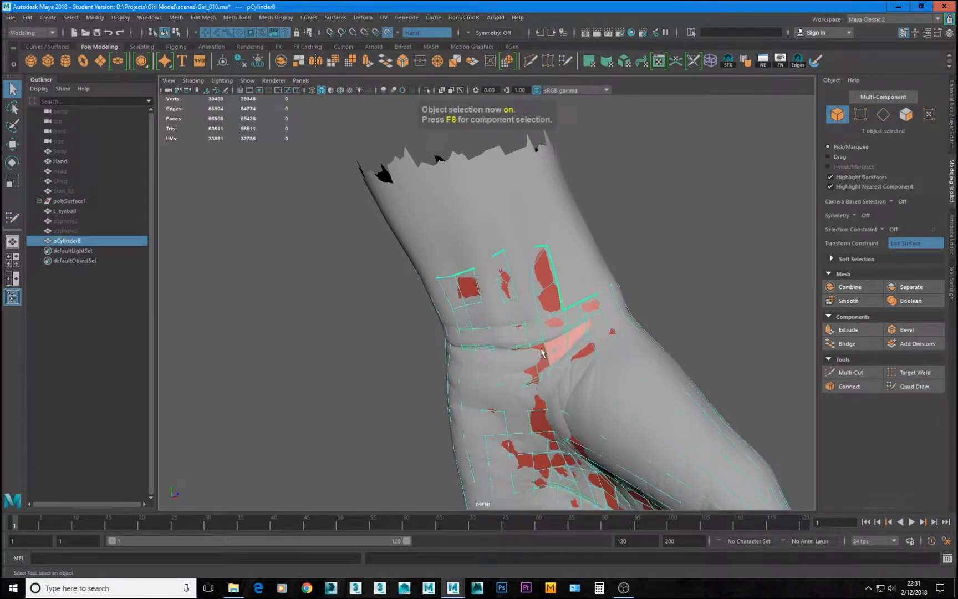
pyautogui.hotkey('ctrl', '1')
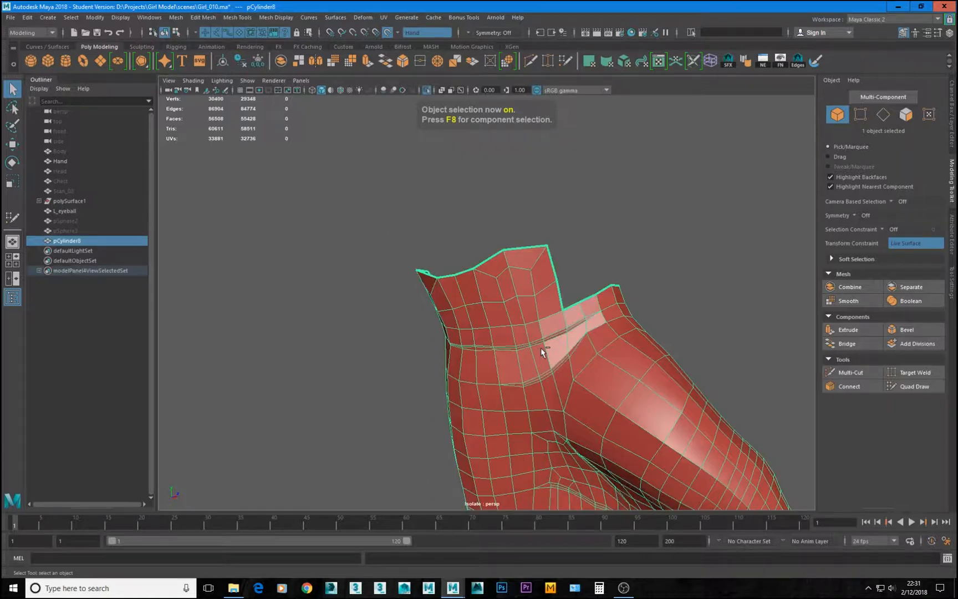
pyautogui.press('3')
pyautogui.click(629, 248)
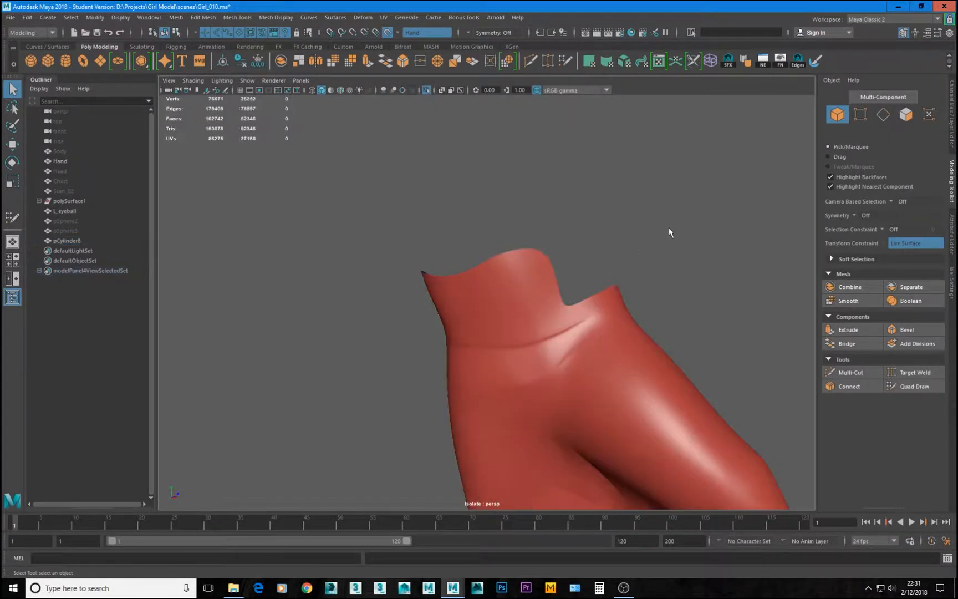
# Step: Examine the smoothed wrist and palm creases from the other side with the mesh's wireframe shown
pyautogui.keyDown('alt'); pyautogui.moveTo(669, 231); pyautogui.dragTo(486, 261); pyautogui.keyUp('alt')
pyautogui.keyDown('alt'); pyautogui.moveTo(486, 260); pyautogui.dragTo(577, 355, button='right'); pyautogui.keyUp('alt')
pyautogui.keyDown('alt'); pyautogui.moveTo(599, 416); pyautogui.dragTo(559, 404); pyautogui.keyUp('alt')
pyautogui.click(559, 404)
pyautogui.keyDown('alt'); pyautogui.moveTo(588, 383); pyautogui.dragTo(569, 300, button='middle'); pyautogui.keyUp('alt')
pyautogui.keyDown('alt'); pyautogui.moveTo(569, 300); pyautogui.dragTo(565, 347, button='right'); pyautogui.keyUp('alt')
pyautogui.keyDown('alt'); pyautogui.moveTo(565, 345); pyautogui.dragTo(617, 347); pyautogui.keyUp('alt')
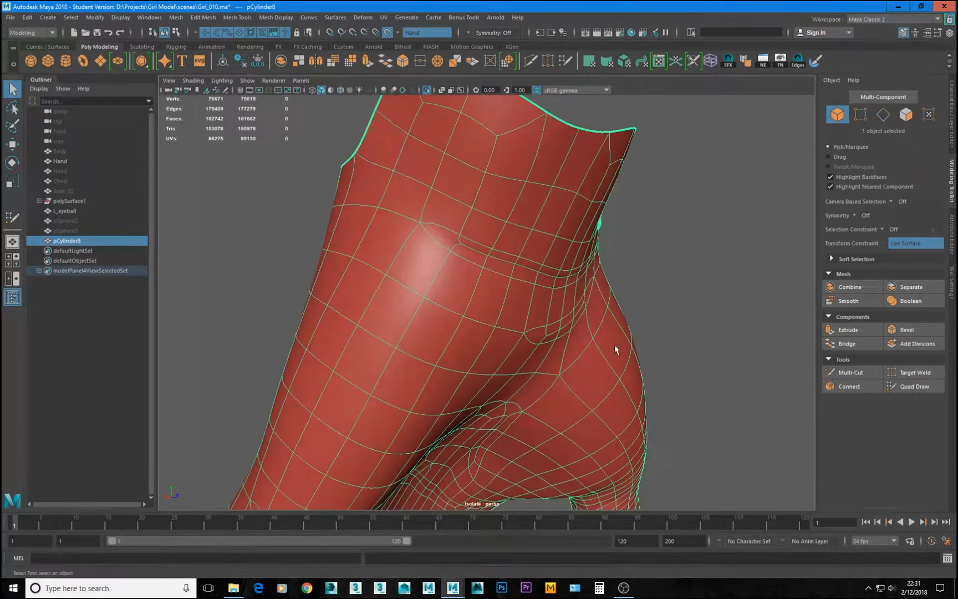
# Step: Switch off the smooth preview and disable the live surface, with the Move tool active on the palm creases
pyautogui.press('w')
pyautogui.keyDown('alt'); pyautogui.moveTo(608, 310); pyautogui.dragTo(663, 364, button='right'); pyautogui.keyUp('alt')
pyautogui.press('1')
pyautogui.keyDown('alt'); pyautogui.moveTo(612, 342); pyautogui.dragTo(441, 252); pyautogui.keyUp('alt')
pyautogui.click(387, 34)
# Step: Select the three middle edges of the short crease at the thumb's base, convert them to vertices and shift them along their normals
pyautogui.keyDown('alt'); pyautogui.moveTo(430, 166); pyautogui.dragTo(395, 186); pyautogui.keyUp('alt')
pyautogui.moveTo(395, 304); pyautogui.dragTo(391, 274, button='right')
pyautogui.click(395, 263)
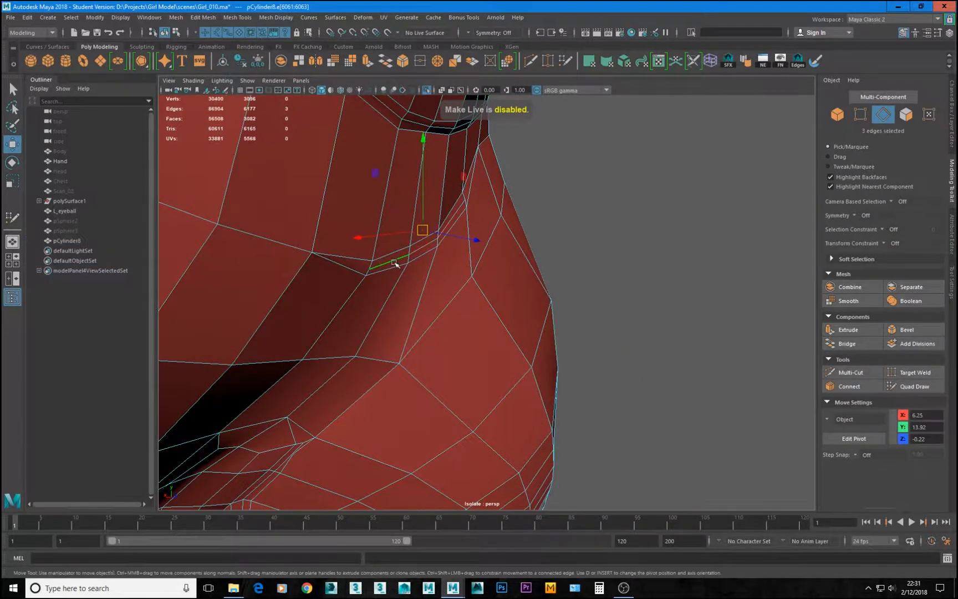
pyautogui.keyDown('ctrl'); pyautogui.moveTo(451, 263); pyautogui.dragTo(370, 263, button='right'); pyautogui.keyUp('ctrl')
pyautogui.moveTo(499, 257); pyautogui.dragTo(424, 253)
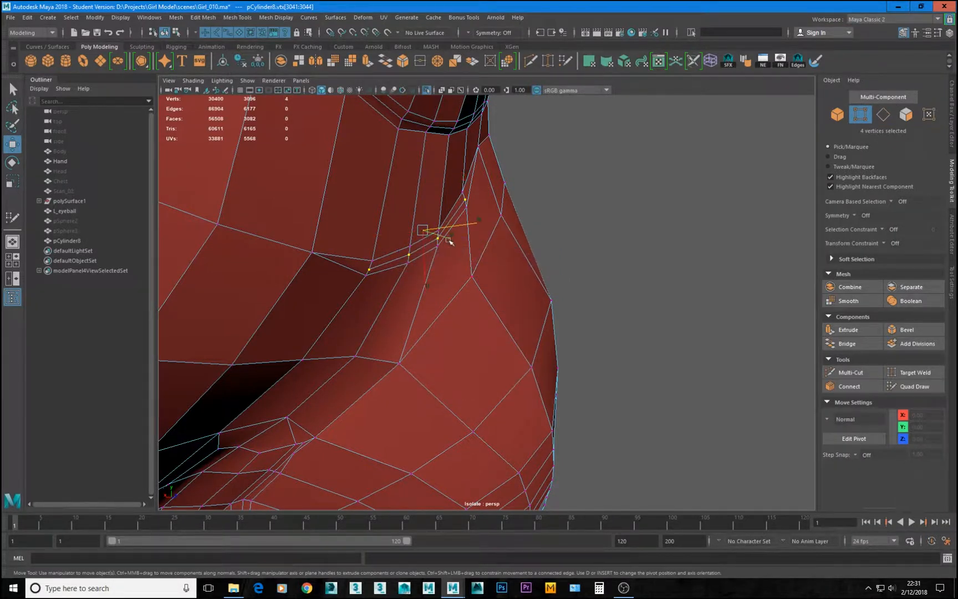
pyautogui.moveTo(497, 275); pyautogui.dragTo(490, 275, button='middle')
pyautogui.keyDown('alt'); pyautogui.moveTo(490, 274); pyautogui.dragTo(450, 261); pyautogui.keyUp('alt')
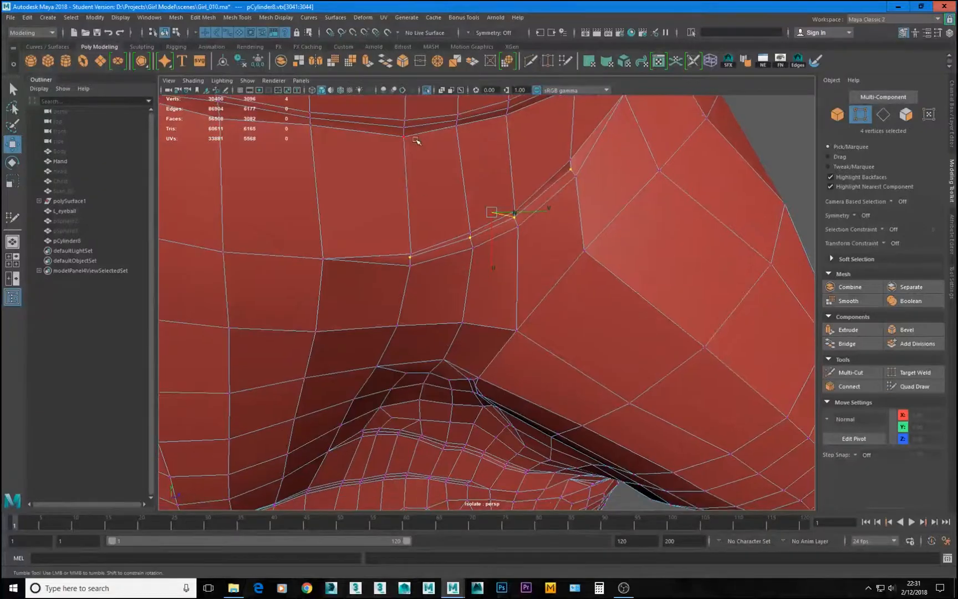
# Step: Select the nine middle-row vertices of the wrist crease and shift them along their normals
pyautogui.click(405, 128)
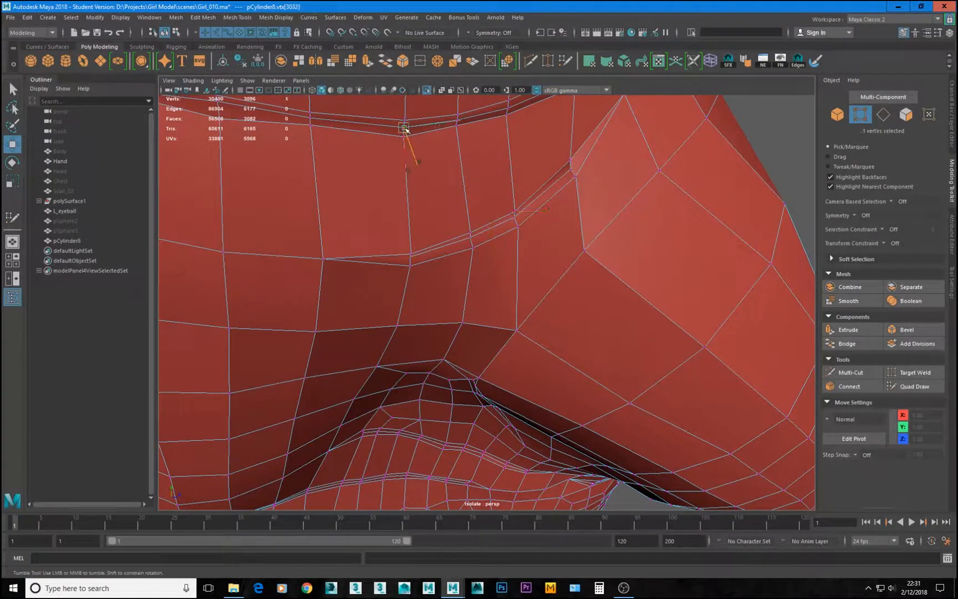
pyautogui.keyDown('shift'); pyautogui.doubleClick(314, 122); pyautogui.keyUp('shift')
pyautogui.keyDown('alt'); pyautogui.moveTo(470, 212); pyautogui.dragTo(587, 217); pyautogui.keyUp('alt')
pyautogui.keyDown('alt'); pyautogui.moveTo(588, 216); pyautogui.dragTo(633, 388, button='middle'); pyautogui.keyUp('alt')
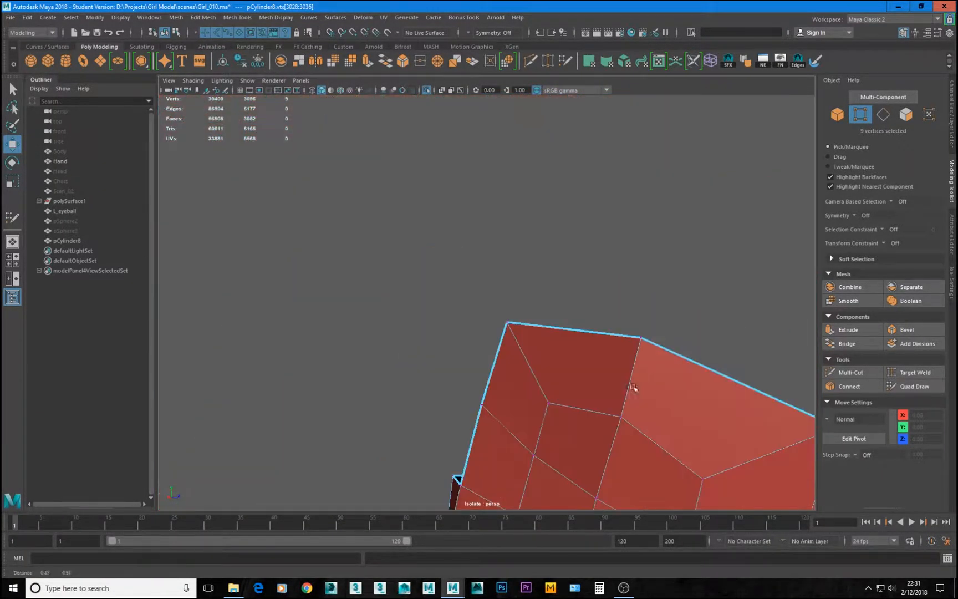
pyautogui.press('f')
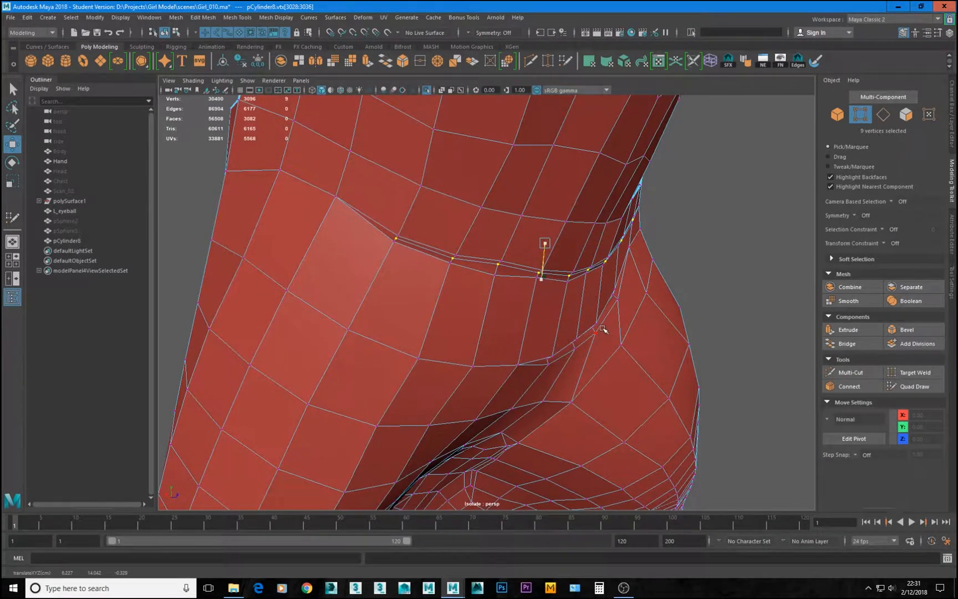
pyautogui.moveTo(602, 328); pyautogui.dragTo(589, 322, button='middle')
# Step: Select the thirteen middle-row vertices of the palm crease nearest the fingers and shift them along their normals
pyautogui.scroll(-4, 590, 322)
pyautogui.keyDown('alt'); pyautogui.moveTo(534, 307); pyautogui.dragTo(499, 275); pyautogui.keyUp('alt')
pyautogui.scroll(8, 652, 383)
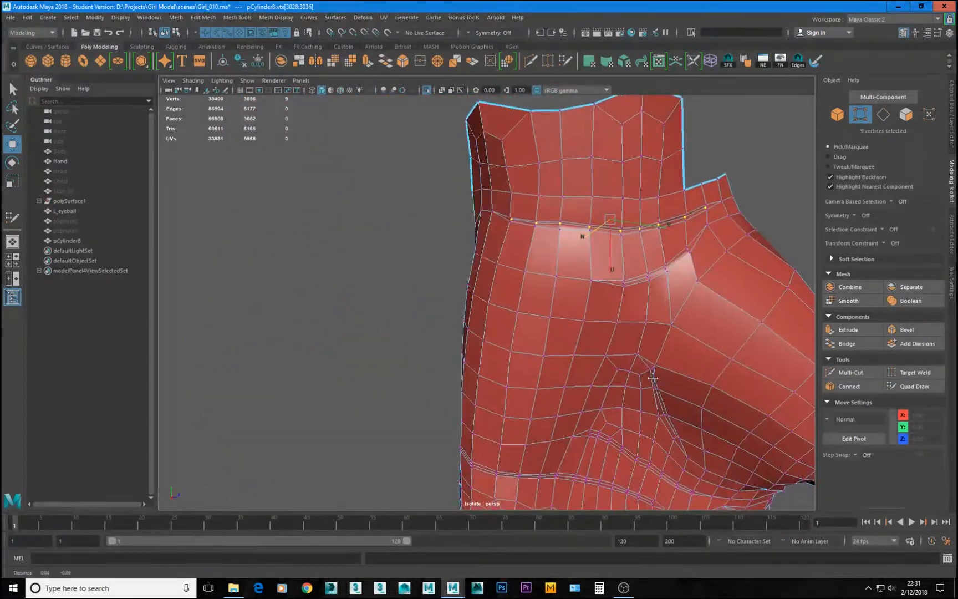
pyautogui.scroll(-8, 656, 410)
pyautogui.keyDown('alt'); pyautogui.moveTo(400, 321); pyautogui.dragTo(530, 284, button='middle'); pyautogui.keyUp('alt')
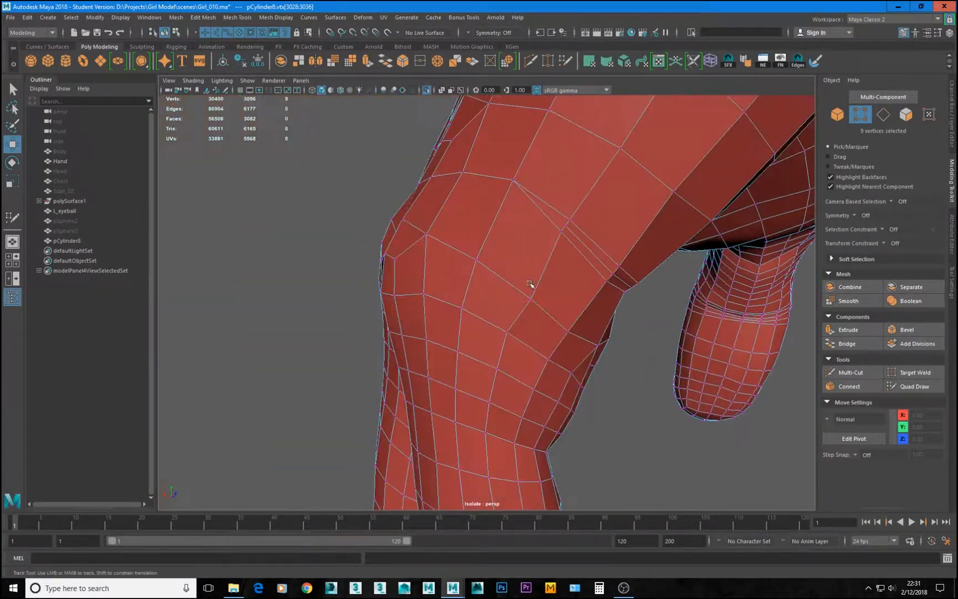
pyautogui.scroll(5, 554, 321)
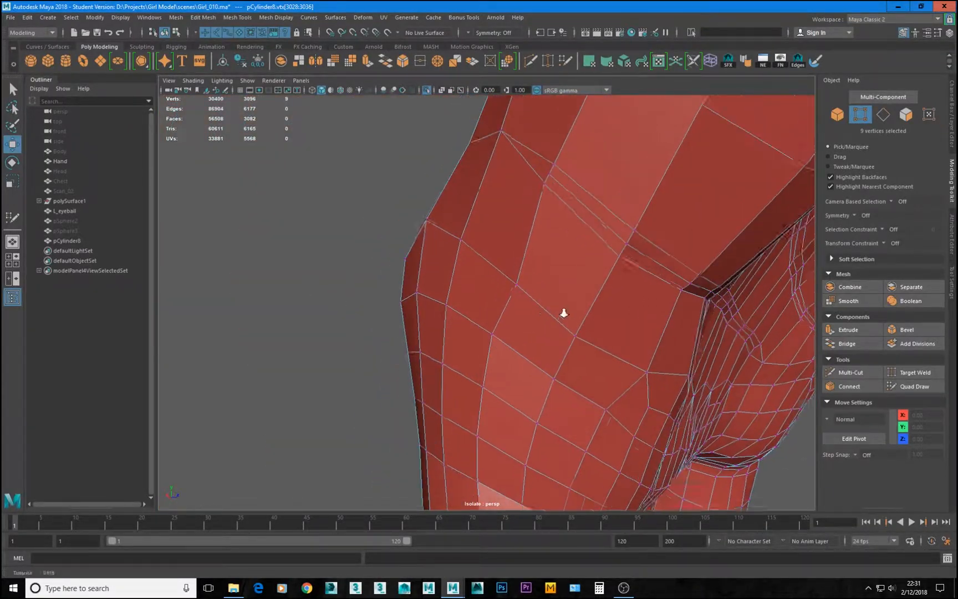
pyautogui.click(551, 165)
pyautogui.keyDown('shift'); pyautogui.doubleClick(637, 243); pyautogui.keyUp('shift')
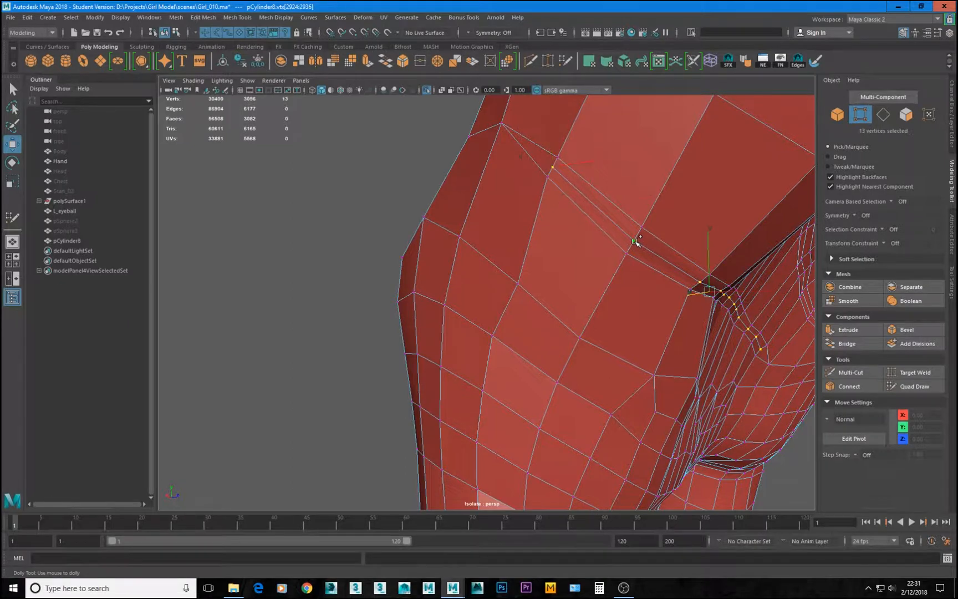
pyautogui.moveTo(651, 275); pyautogui.dragTo(657, 274, button='middle')
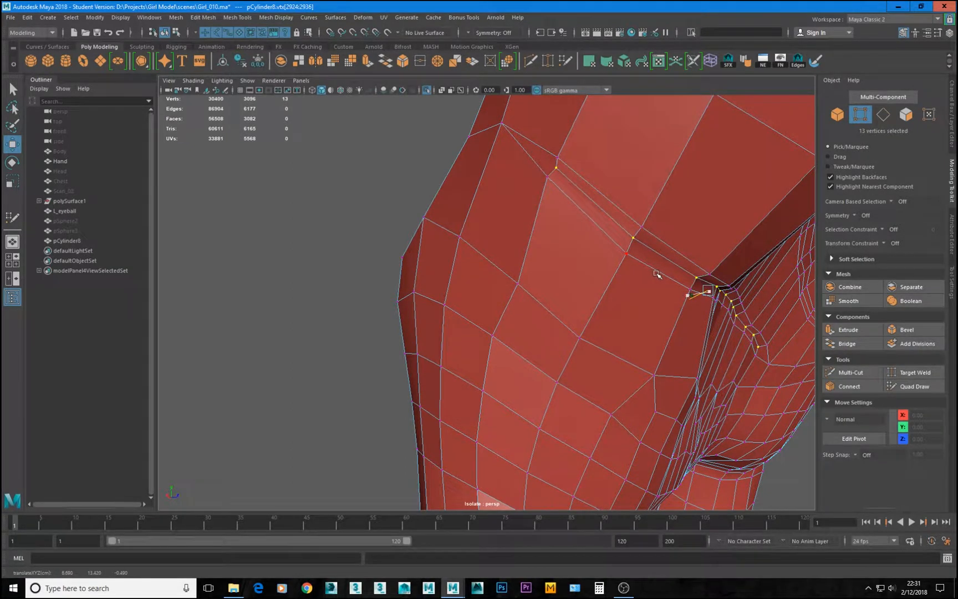
pyautogui.scroll(-6, 472, 248)
pyautogui.scroll(6, 398, 255)
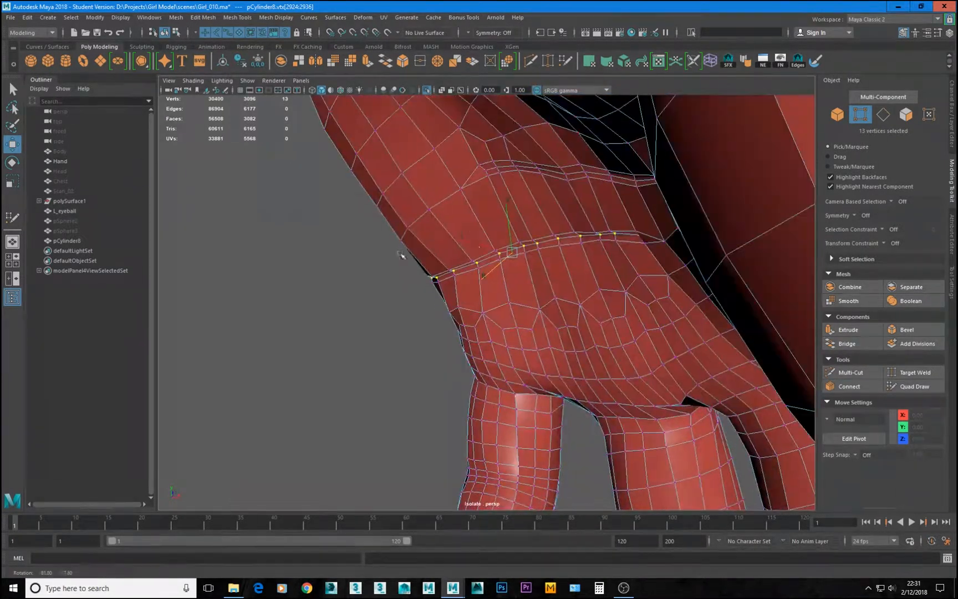
# Step: Select the nine middle-row vertices of the central palm crease and shift them along their normals
pyautogui.scroll(5, 547, 209)
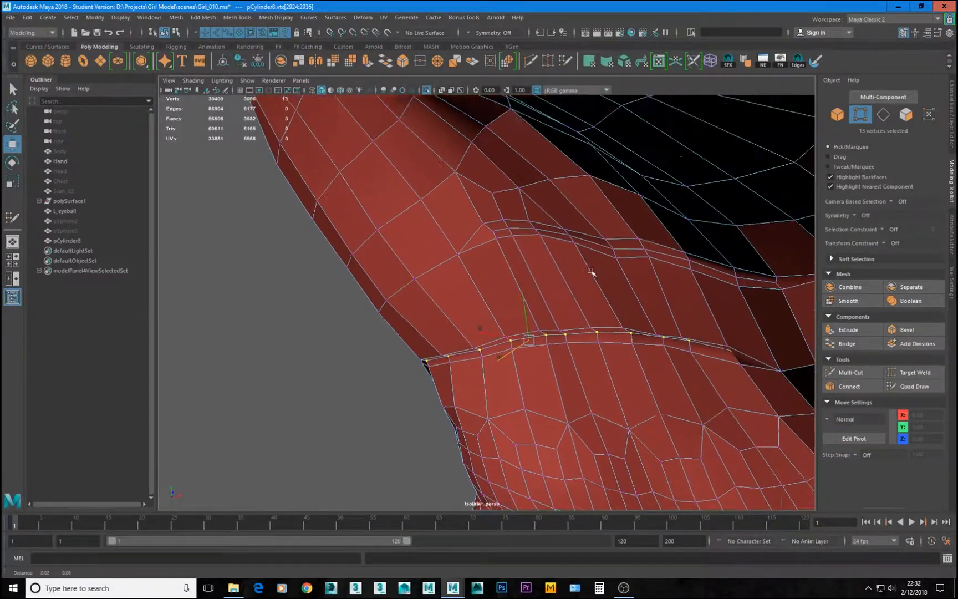
pyautogui.click(495, 211)
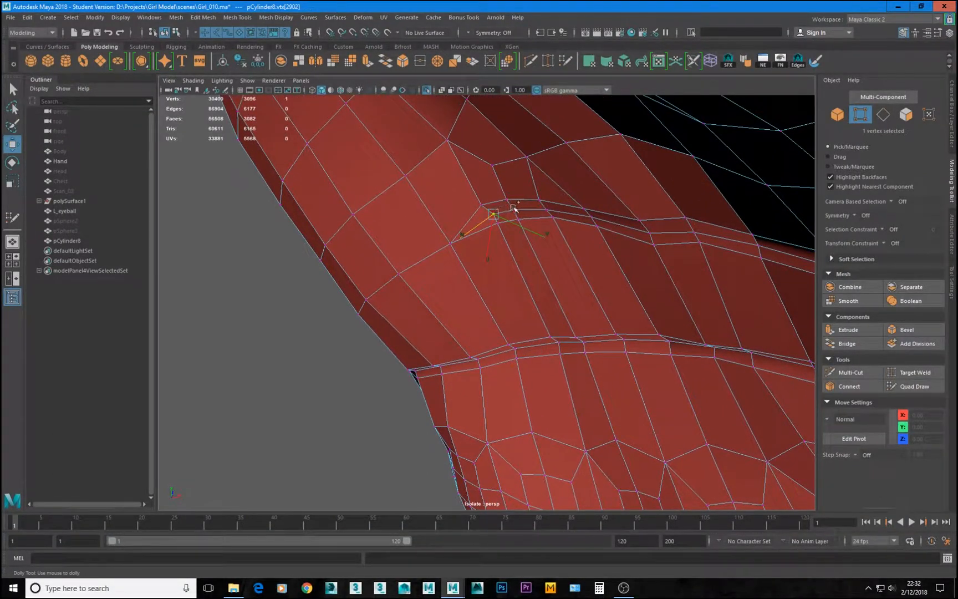
pyautogui.keyDown('shift'); pyautogui.doubleClick(514, 209); pyautogui.keyUp('shift')
pyautogui.keyDown('alt'); pyautogui.moveTo(577, 272); pyautogui.dragTo(563, 273); pyautogui.keyUp('alt')
pyautogui.moveTo(542, 308); pyautogui.dragTo(533, 312, button='middle')
pyautogui.keyDown('alt'); pyautogui.moveTo(533, 312); pyautogui.dragTo(500, 303, button='right'); pyautogui.keyUp('alt')
pyautogui.keyDown('alt'); pyautogui.moveTo(499, 302); pyautogui.dragTo(594, 286); pyautogui.keyUp('alt')
pyautogui.keyDown('alt'); pyautogui.moveTo(594, 286); pyautogui.dragTo(620, 281, button='right'); pyautogui.keyUp('alt')
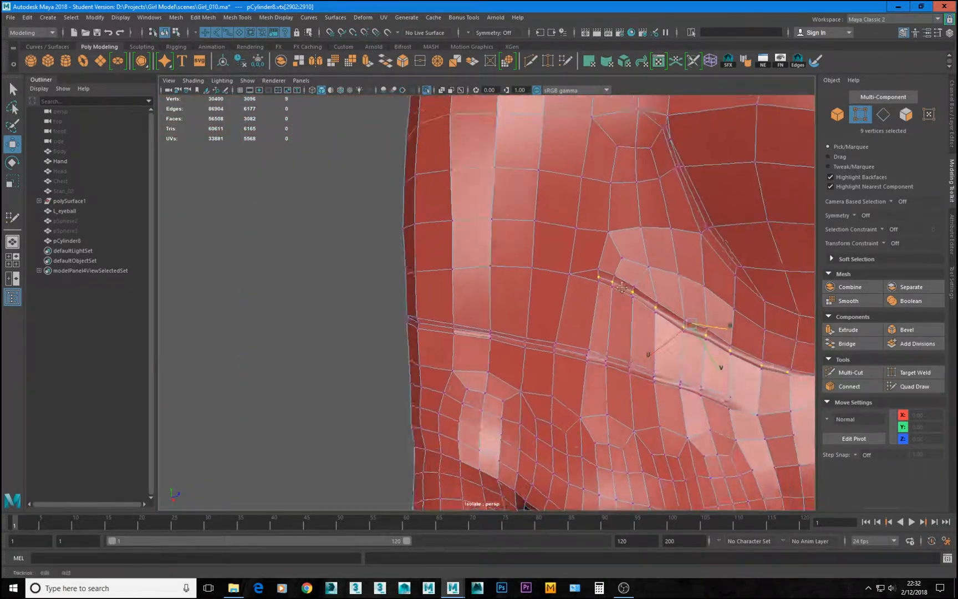
pyautogui.keyDown('alt'); pyautogui.moveTo(620, 281); pyautogui.dragTo(515, 309, button='middle'); pyautogui.keyUp('alt')
pyautogui.keyDown('alt'); pyautogui.moveTo(584, 300); pyautogui.dragTo(549, 308, button='middle'); pyautogui.keyUp('alt')
pyautogui.moveTo(478, 265)
pyautogui.keyDown('alt'); pyautogui.mouseDown(button='right')
pyautogui.moveTo(494, 259)
pyautogui.moveTo(472, 265)
pyautogui.mouseUp(button='right'); pyautogui.keyUp('alt')
pyautogui.keyDown('alt'); pyautogui.moveTo(471, 265); pyautogui.dragTo(557, 178); pyautogui.keyUp('alt')
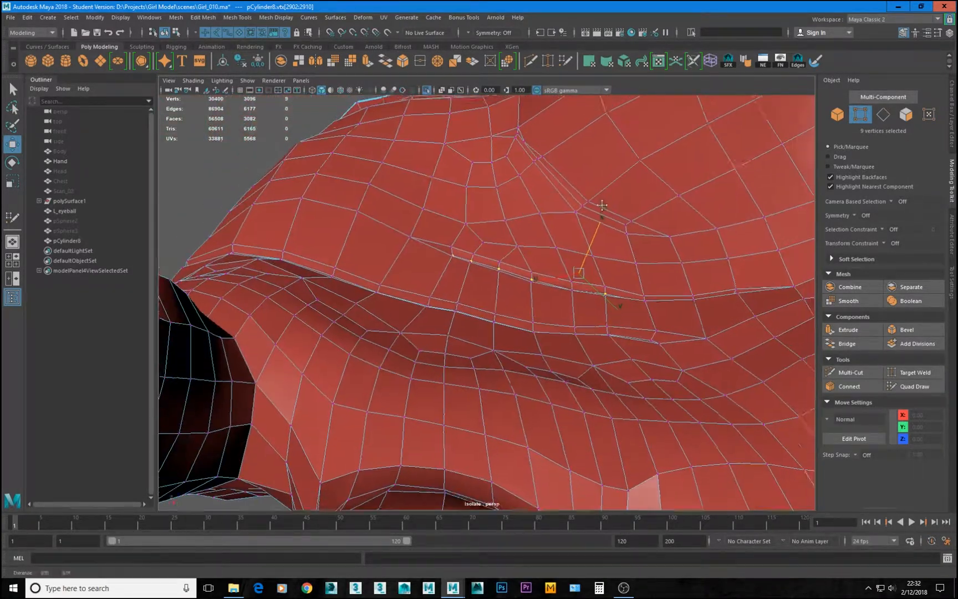
pyautogui.keyDown('alt'); pyautogui.moveTo(556, 178); pyautogui.dragTo(482, 241, button='middle'); pyautogui.keyUp('alt')
pyautogui.keyDown('alt'); pyautogui.moveTo(481, 242); pyautogui.dragTo(488, 242, button='right'); pyautogui.keyUp('alt')
# Step: Select the middle-row vertices of the crease bordering the thumb mound and shift them along their normals
pyautogui.click(466, 169)
pyautogui.keyDown('alt'); pyautogui.moveTo(466, 170); pyautogui.dragTo(414, 206); pyautogui.keyUp('alt')
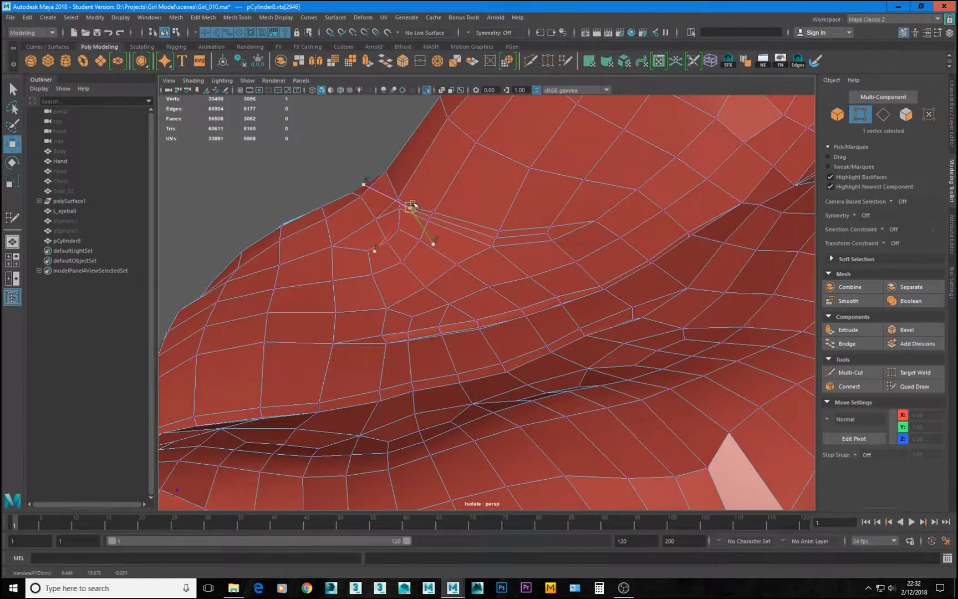
pyautogui.press('f')
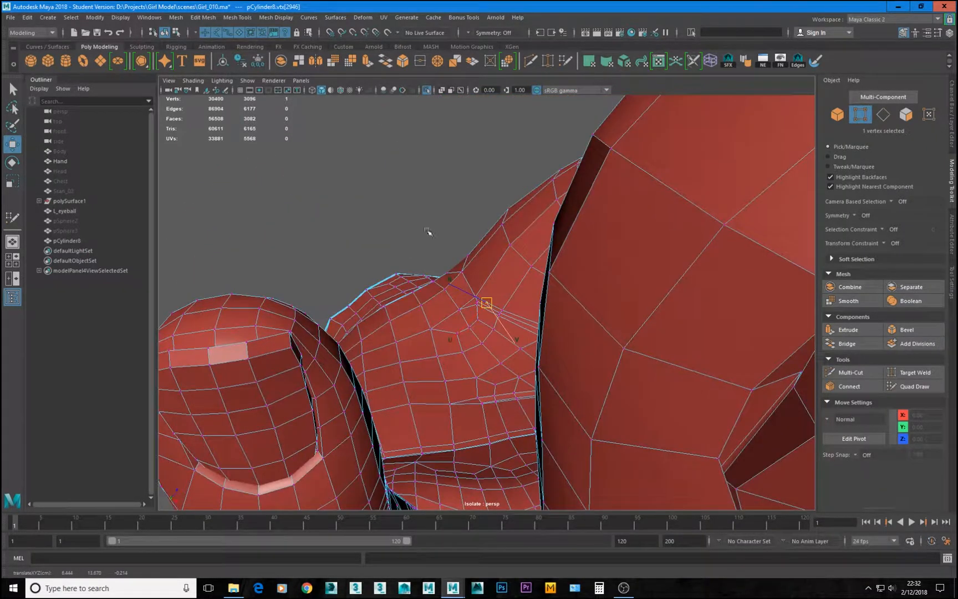
pyautogui.keyDown('alt'); pyautogui.moveTo(449, 278); pyautogui.dragTo(586, 354, button='right'); pyautogui.keyUp('alt')
pyautogui.click(631, 351)
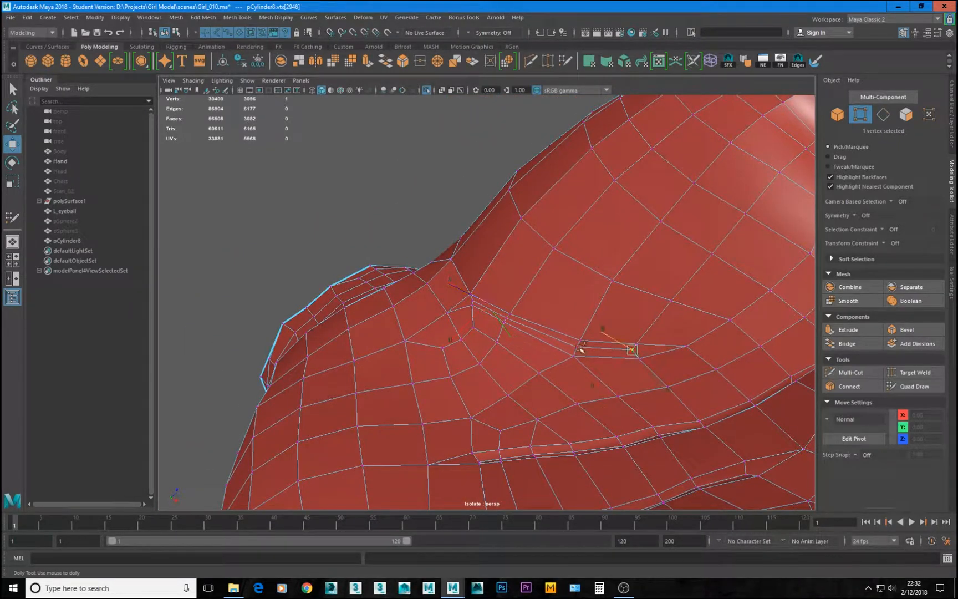
pyautogui.keyDown('shift'); pyautogui.doubleClick(581, 349); pyautogui.keyUp('shift')
pyautogui.moveTo(625, 370); pyautogui.dragTo(631, 367, button='middle')
pyautogui.keyDown('alt'); pyautogui.moveTo(699, 346); pyautogui.dragTo(610, 294); pyautogui.keyUp('alt')
# Step: Return to object mode and check the creases with the smooth preview, switching it off when finished
pyautogui.moveTo(571, 210); pyautogui.dragTo(613, 171, button='right')
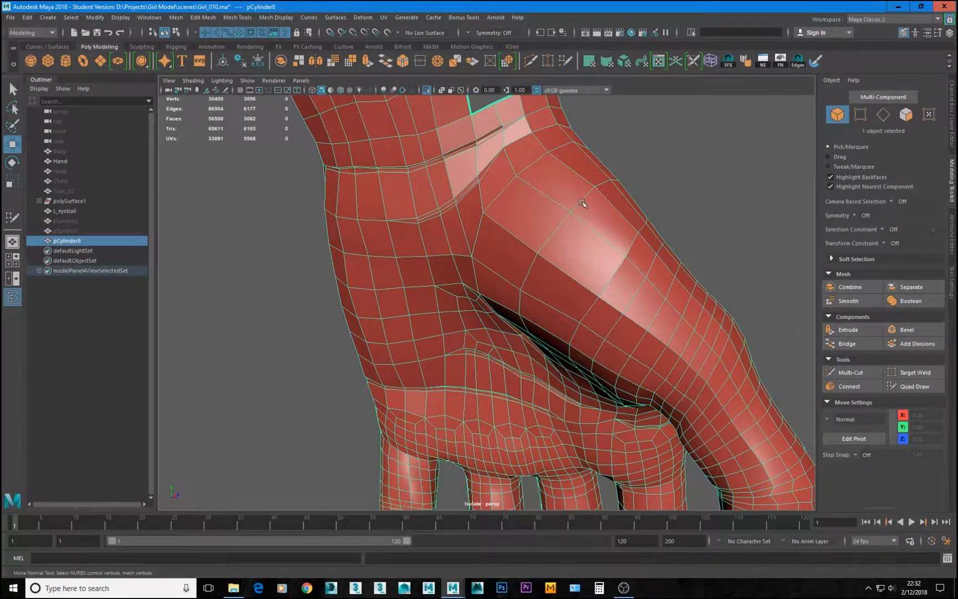
pyautogui.press('3')
pyautogui.click(716, 214)
pyautogui.keyDown('alt'); pyautogui.moveTo(715, 214); pyautogui.dragTo(618, 189, button='right'); pyautogui.keyUp('alt')
pyautogui.keyDown('alt'); pyautogui.moveTo(618, 190); pyautogui.dragTo(488, 197); pyautogui.keyUp('alt')
pyautogui.scroll(5, 399, 176)
pyautogui.click(387, 163)
pyautogui.press('1')
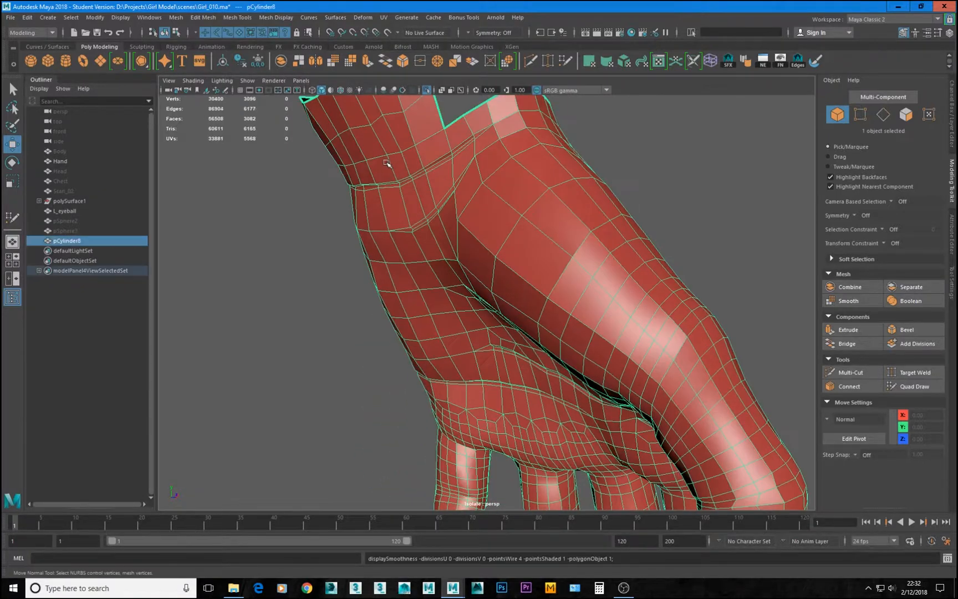
# Step: Make the scanned hand live and insert Quad Draw edge loops above and below the wrist crease
pyautogui.keyDown('alt'); pyautogui.moveTo(413, 173); pyautogui.dragTo(484, 251, button='middle'); pyautogui.keyUp('alt')
pyautogui.keyDown('alt'); pyautogui.moveTo(484, 251); pyautogui.dragTo(594, 241); pyautogui.keyUp('alt')
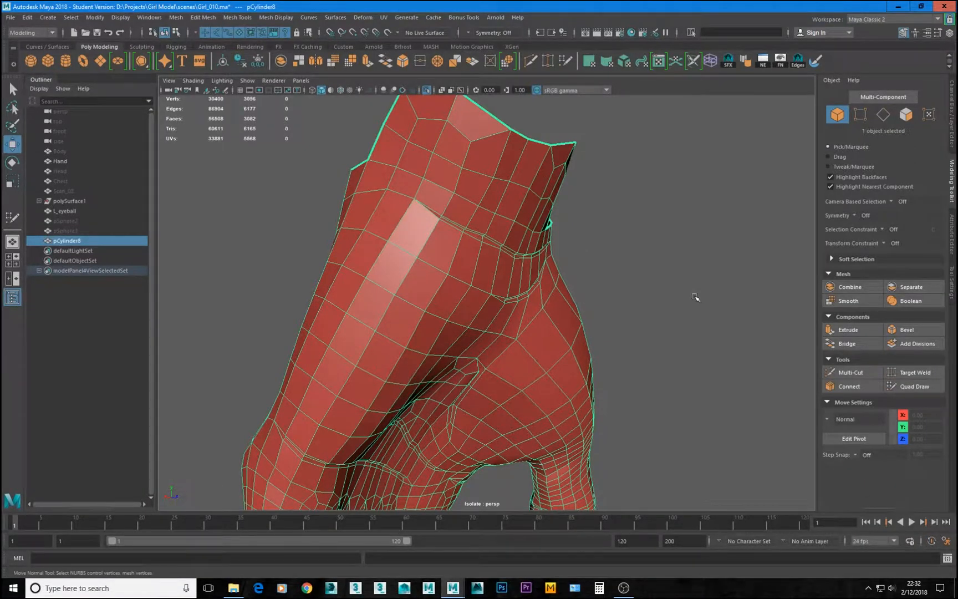
pyautogui.click(387, 32)
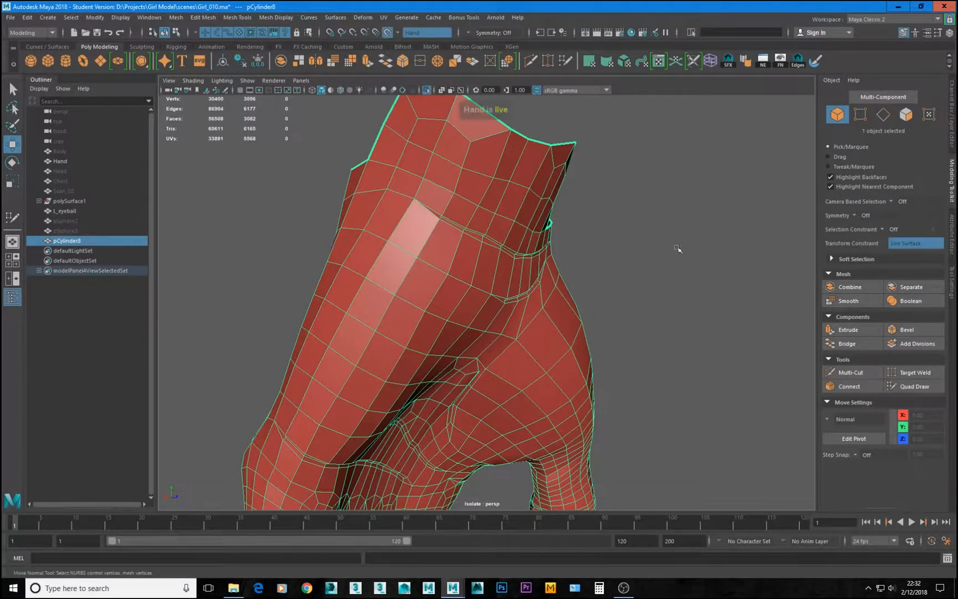
pyautogui.click(918, 386)
pyautogui.keyDown('alt'); pyautogui.moveTo(599, 282); pyautogui.dragTo(499, 261); pyautogui.keyUp('alt')
pyautogui.keyDown('alt'); pyautogui.moveTo(500, 261); pyautogui.dragTo(443, 244, button='middle'); pyautogui.keyUp('alt')
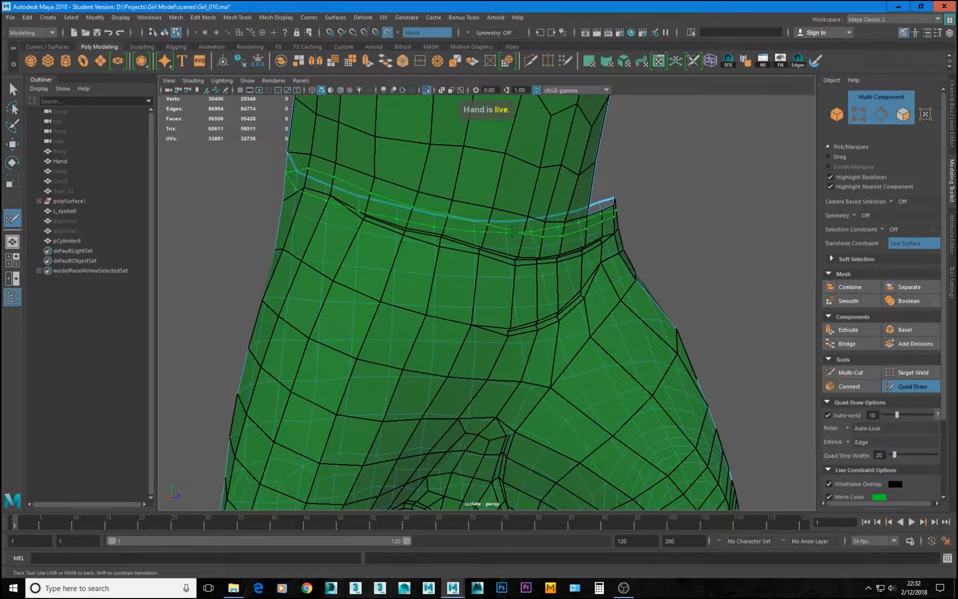
pyautogui.moveTo(479, 246)
pyautogui.keyDown('alt'); pyautogui.mouseDown()
pyautogui.moveTo(454, 248)
pyautogui.moveTo(543, 253)
pyautogui.moveTo(507, 277)
pyautogui.moveTo(487, 321)
pyautogui.moveTo(522, 305)
pyautogui.mouseUp(); pyautogui.keyUp('alt')
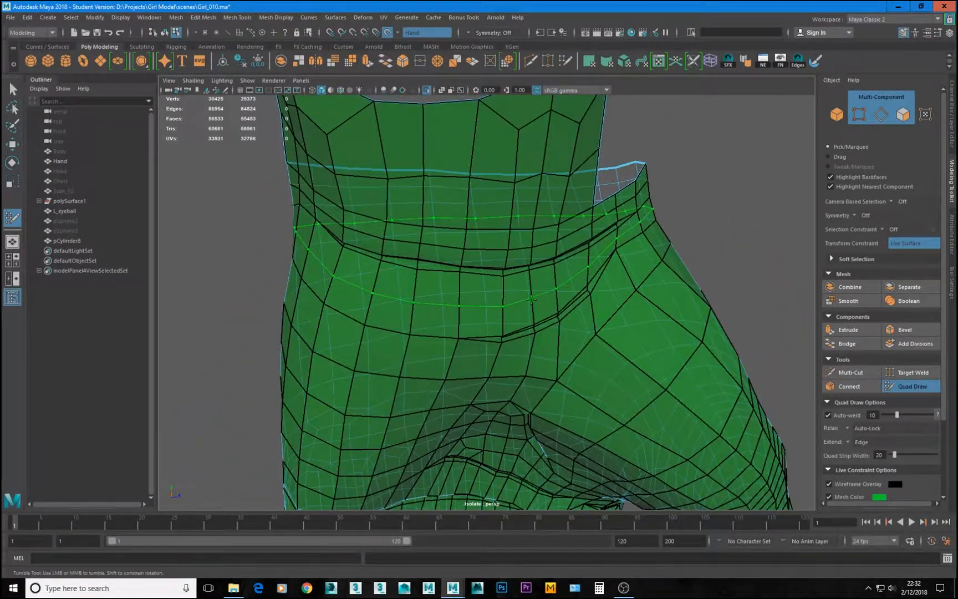
pyautogui.keyDown('ctrl'); pyautogui.click(531, 299); pyautogui.keyUp('ctrl')
pyautogui.keyDown('alt'); pyautogui.moveTo(545, 353); pyautogui.dragTo(602, 349); pyautogui.keyUp('alt')
pyautogui.keyDown('alt'); pyautogui.moveTo(466, 255); pyautogui.dragTo(636, 242); pyautogui.keyUp('alt')
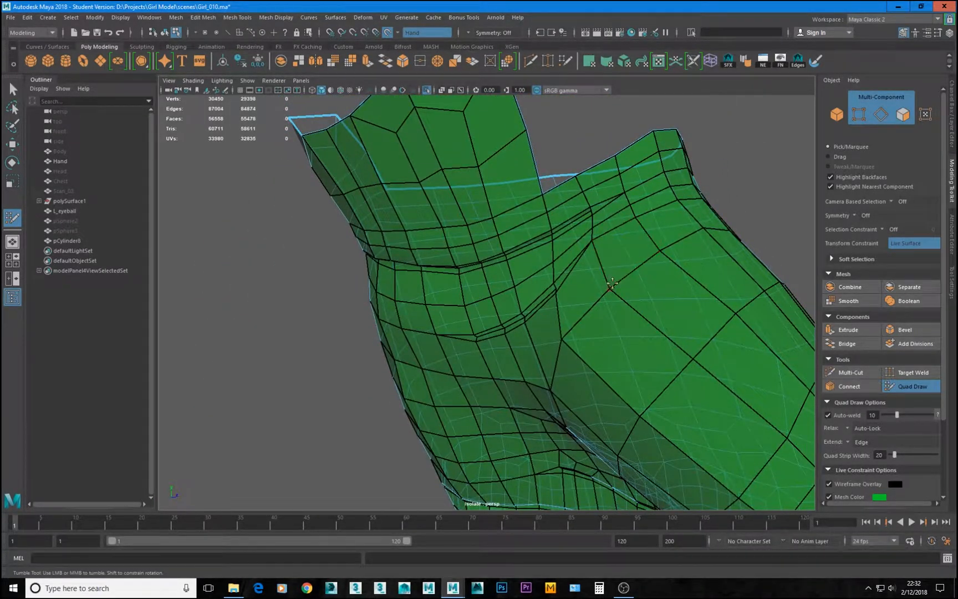
pyautogui.keyDown('alt'); pyautogui.moveTo(606, 278); pyautogui.dragTo(601, 328); pyautogui.keyUp('alt')
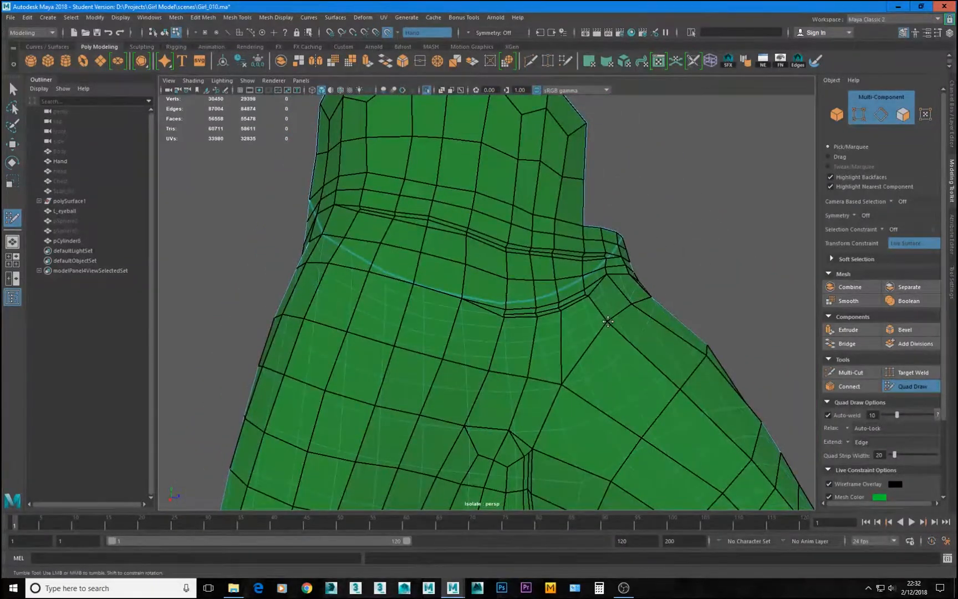
pyautogui.moveTo(677, 314)
pyautogui.keyDown('alt'); pyautogui.mouseDown()
pyautogui.moveTo(634, 331)
pyautogui.moveTo(686, 325)
pyautogui.mouseUp(); pyautogui.keyUp('alt')
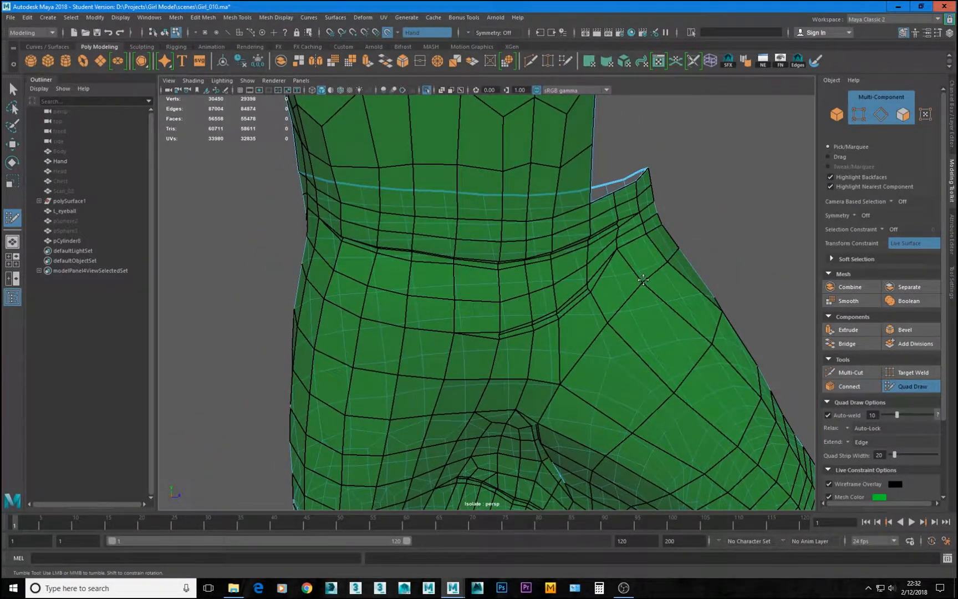
pyautogui.keyDown('alt'); pyautogui.moveTo(647, 279); pyautogui.dragTo(629, 267); pyautogui.keyUp('alt')
pyautogui.scroll(3, 590, 300)
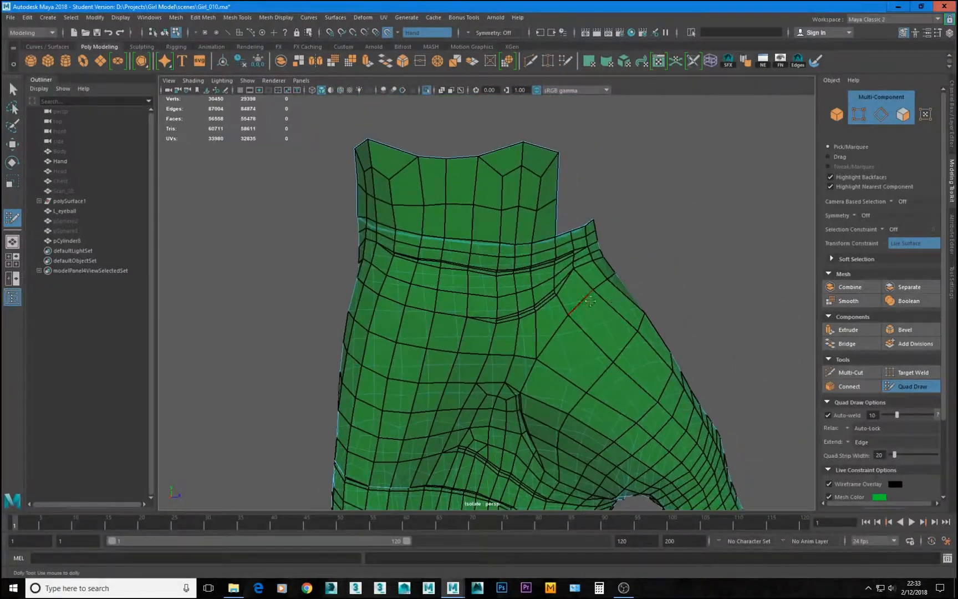
# Step: Leave Quad Draw for object mode and examine the wrist and its creases from several sides with the smooth preview
pyautogui.click(909, 387)
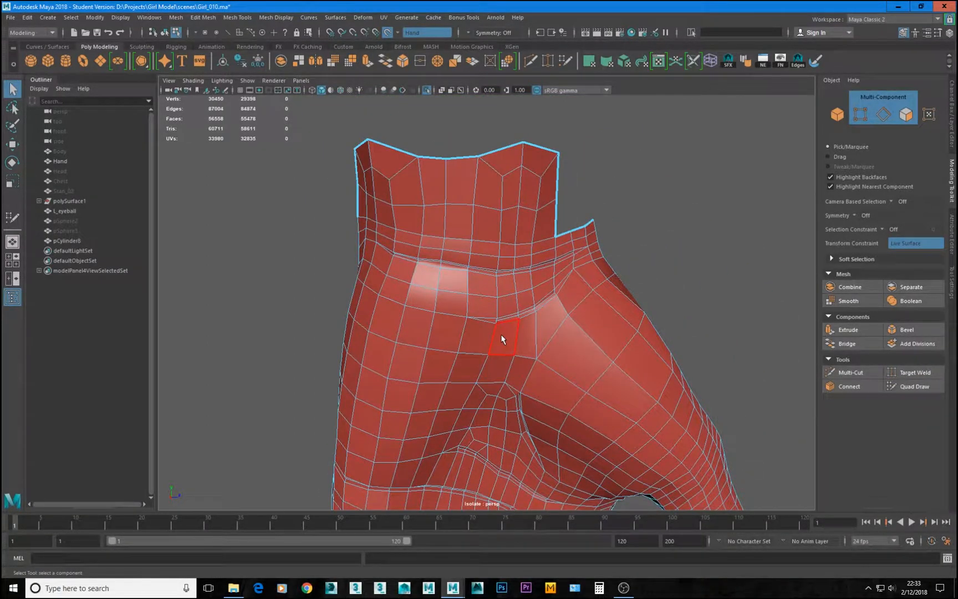
pyautogui.press('F8')
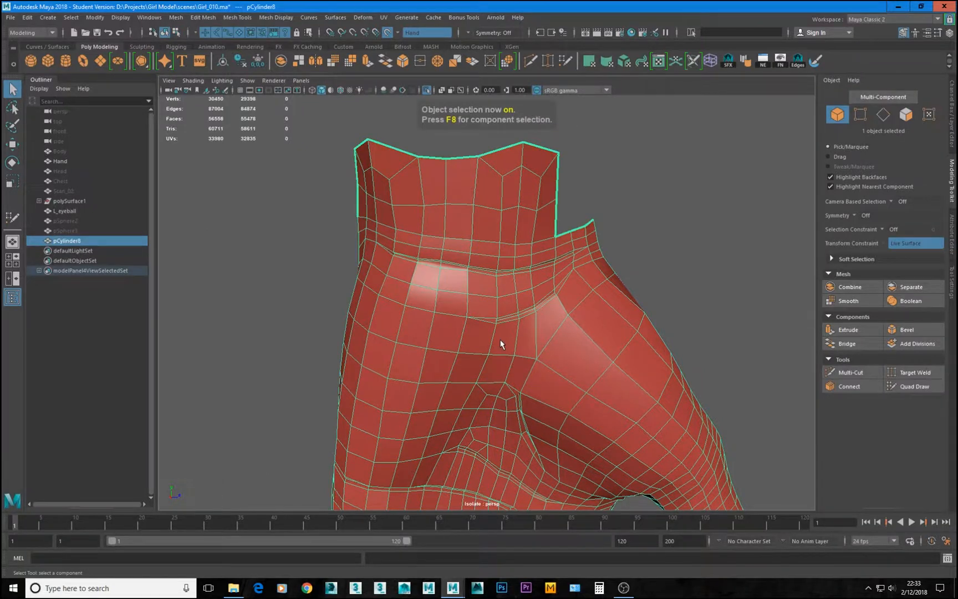
pyautogui.click(676, 289)
pyautogui.keyDown('alt'); pyautogui.moveTo(677, 289); pyautogui.dragTo(306, 242); pyautogui.keyUp('alt')
pyautogui.scroll(5, 487, 237)
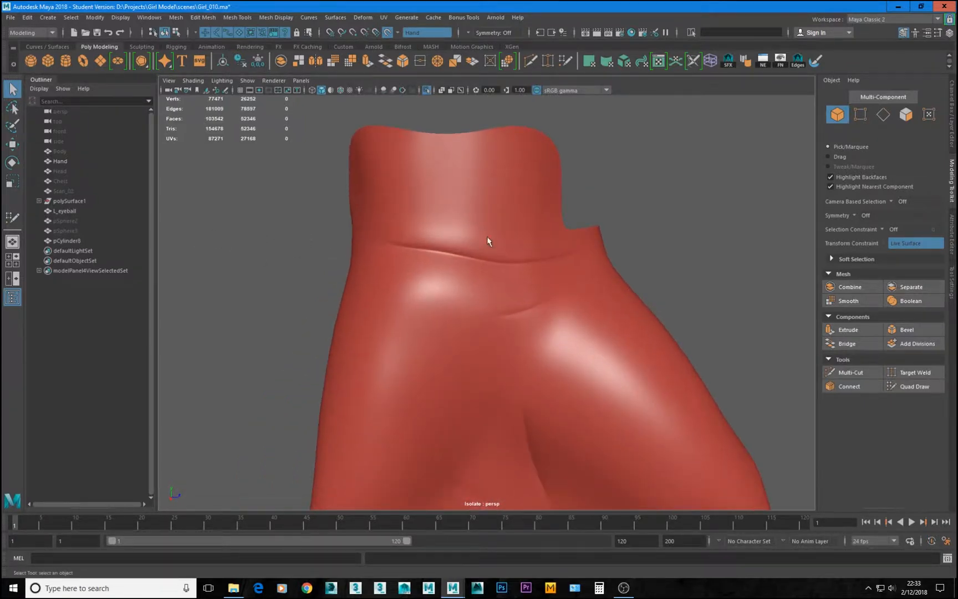
pyautogui.keyDown('alt'); pyautogui.moveTo(487, 239); pyautogui.dragTo(427, 114); pyautogui.keyUp('alt')
pyautogui.keyDown('alt'); pyautogui.moveTo(589, 258); pyautogui.dragTo(520, 167); pyautogui.keyUp('alt')
pyautogui.click(522, 248)
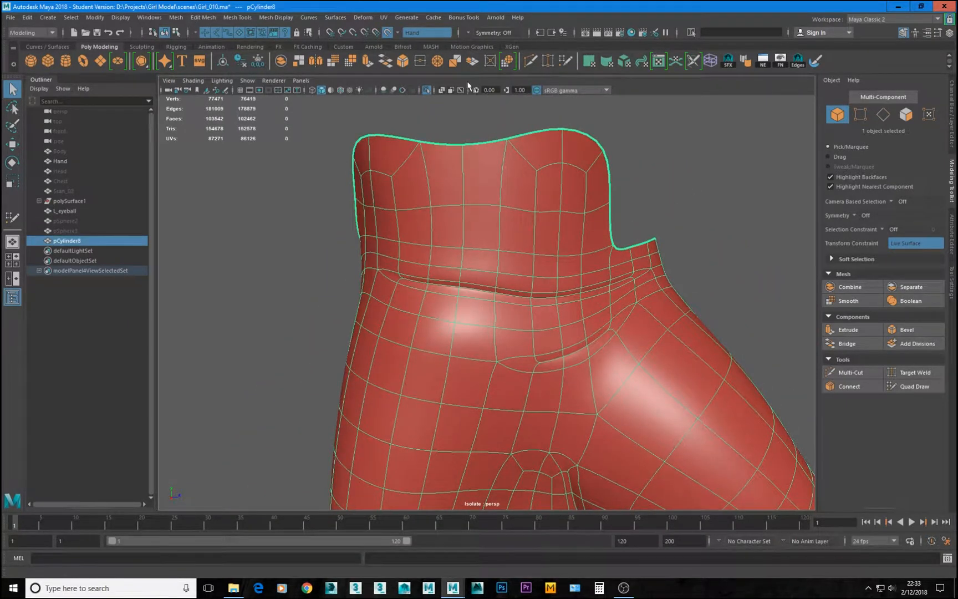
pyautogui.click(277, 158)
pyautogui.keyDown('alt'); pyautogui.moveTo(278, 158); pyautogui.dragTo(419, 271); pyautogui.keyUp('alt')
pyautogui.click(418, 271)
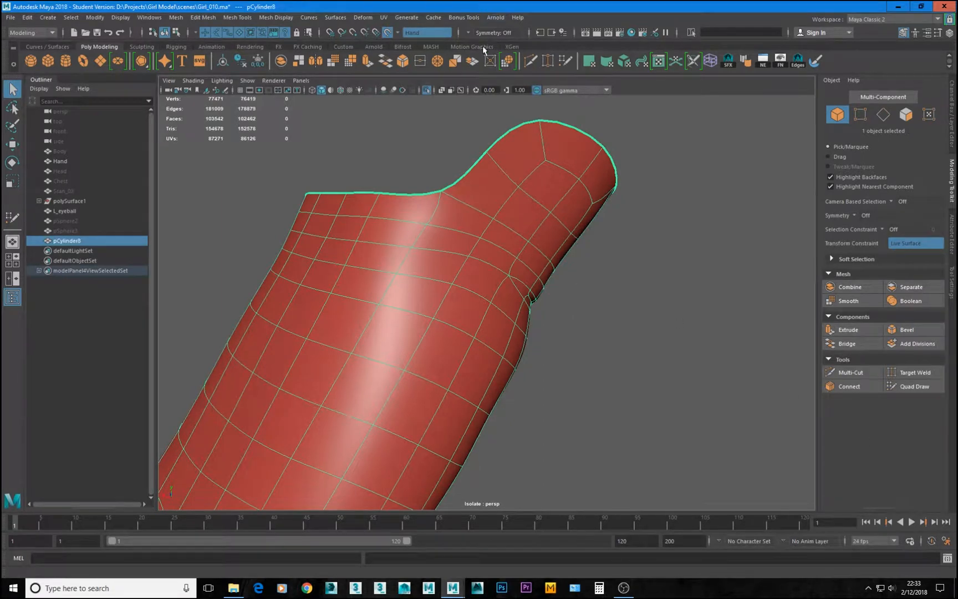
# Step: Resume Quad Draw on the unsmoothed mesh and leave isolation to show the scanned forearm
pyautogui.click(922, 388)
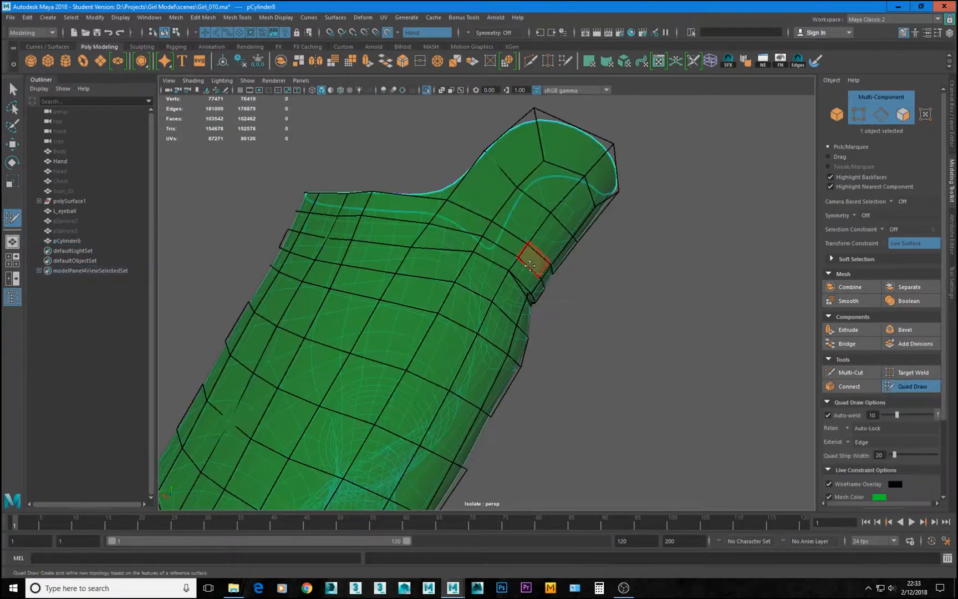
pyautogui.keyDown('alt'); pyautogui.moveTo(530, 266); pyautogui.dragTo(738, 293); pyautogui.keyUp('alt')
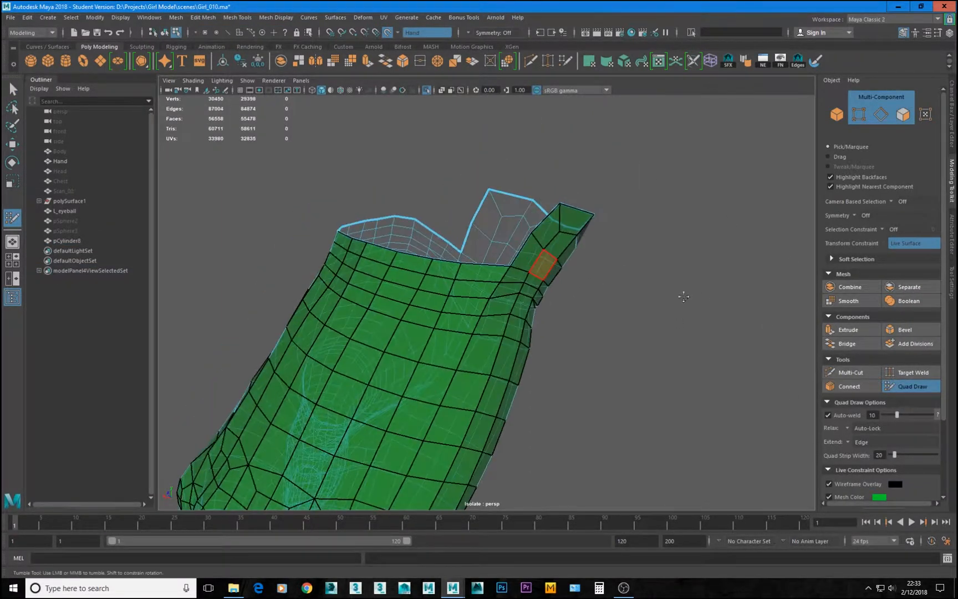
pyautogui.hotkey('ctrl', '1')
pyautogui.keyDown('alt'); pyautogui.moveTo(405, 199); pyautogui.dragTo(533, 327); pyautogui.keyUp('alt')
pyautogui.keyDown('alt'); pyautogui.moveTo(533, 328); pyautogui.dragTo(529, 361, button='right'); pyautogui.keyUp('alt')
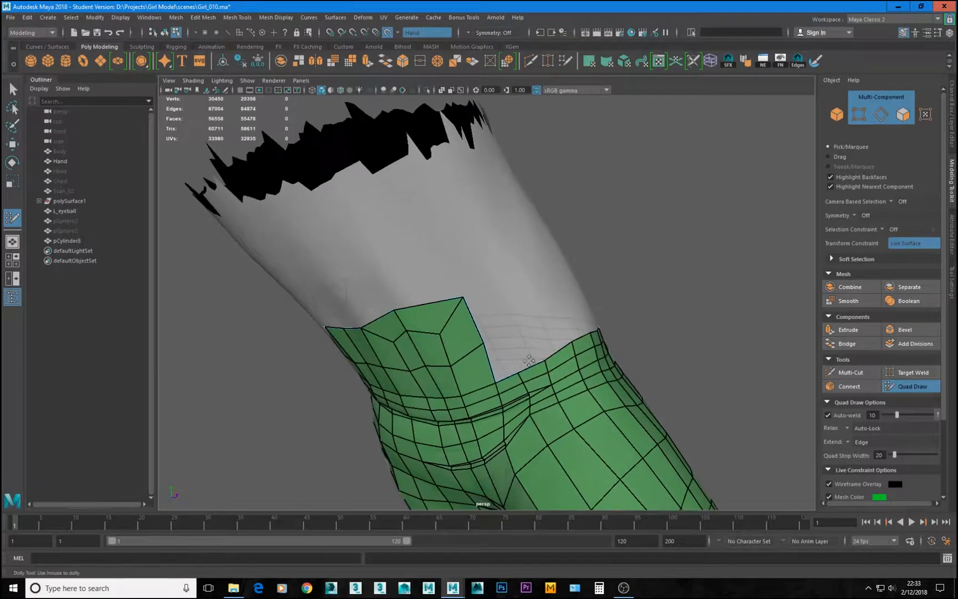
# Step: Extend two rows of quads up the forearm from the wrist's open edge, filling the notch beside the existing forearm patch
pyautogui.moveTo(531, 365); pyautogui.dragTo(509, 283)
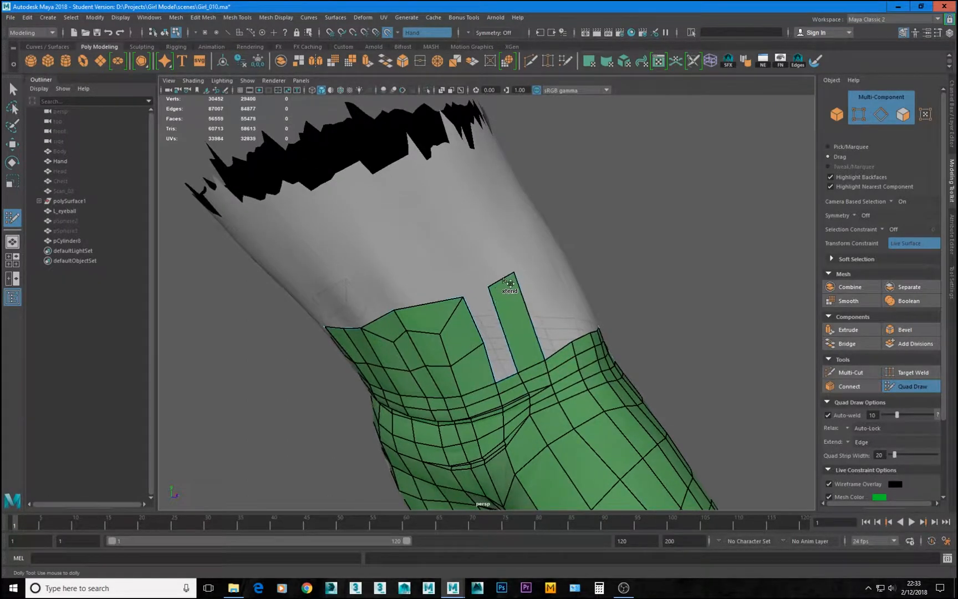
pyautogui.keyDown('ctrl'); pyautogui.click(509, 333); pyautogui.keyUp('ctrl')
pyautogui.press('Tab')
pyautogui.moveTo(477, 323); pyautogui.dragTo(507, 315)
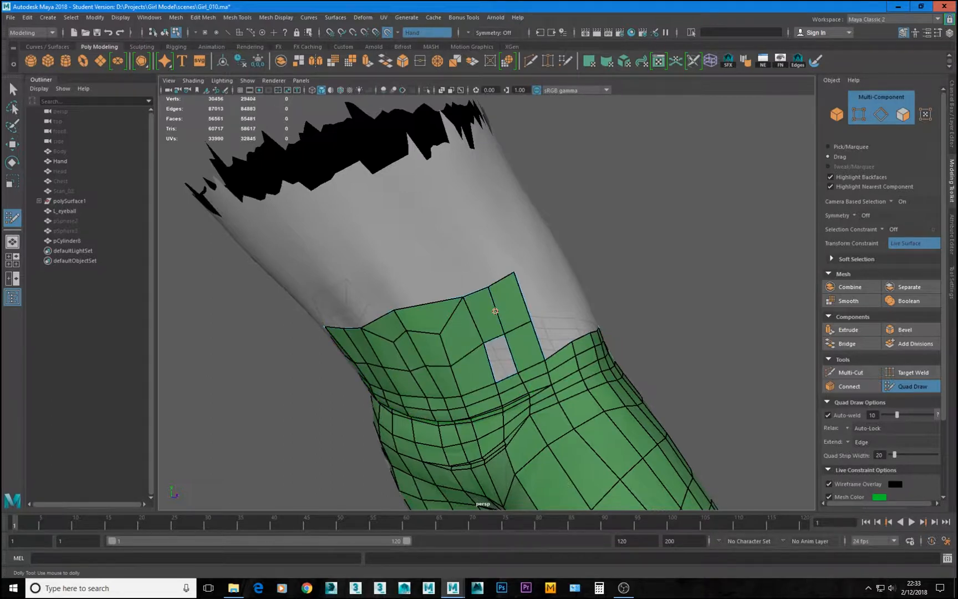
pyautogui.moveTo(490, 369)
pyautogui.mouseDown()
pyautogui.moveTo(533, 331)
pyautogui.moveTo(489, 311)
pyautogui.moveTo(516, 307)
pyautogui.mouseUp()
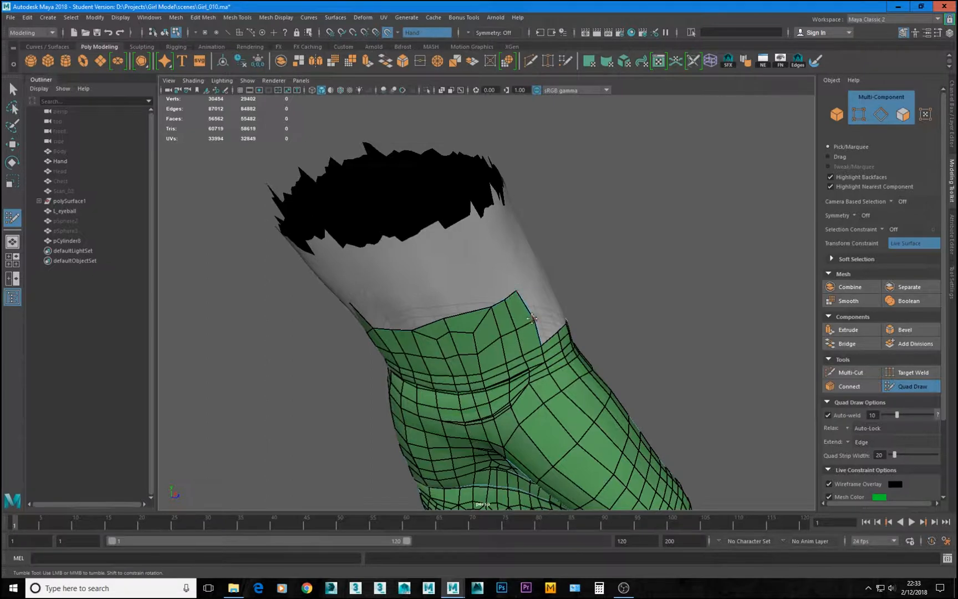
pyautogui.moveTo(528, 320)
pyautogui.keyDown('alt'); pyautogui.mouseDown()
pyautogui.moveTo(541, 325)
pyautogui.moveTo(396, 261)
pyautogui.moveTo(479, 318)
pyautogui.moveTo(537, 331)
pyautogui.mouseUp(); pyautogui.keyUp('alt')
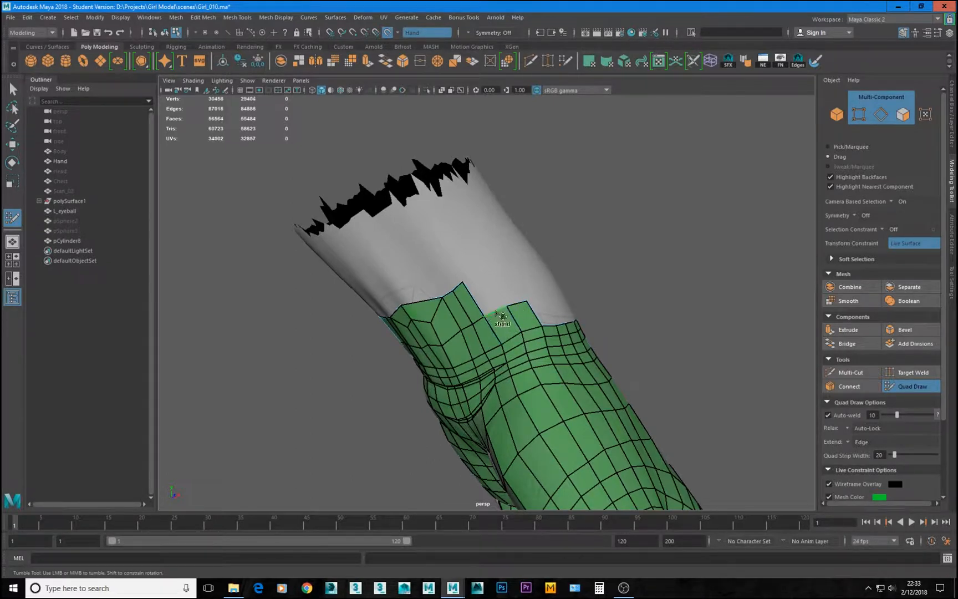
pyautogui.moveTo(518, 305)
pyautogui.mouseDown()
pyautogui.moveTo(494, 269)
pyautogui.moveTo(491, 287)
pyautogui.moveTo(549, 289)
pyautogui.moveTo(528, 273)
pyautogui.mouseUp()
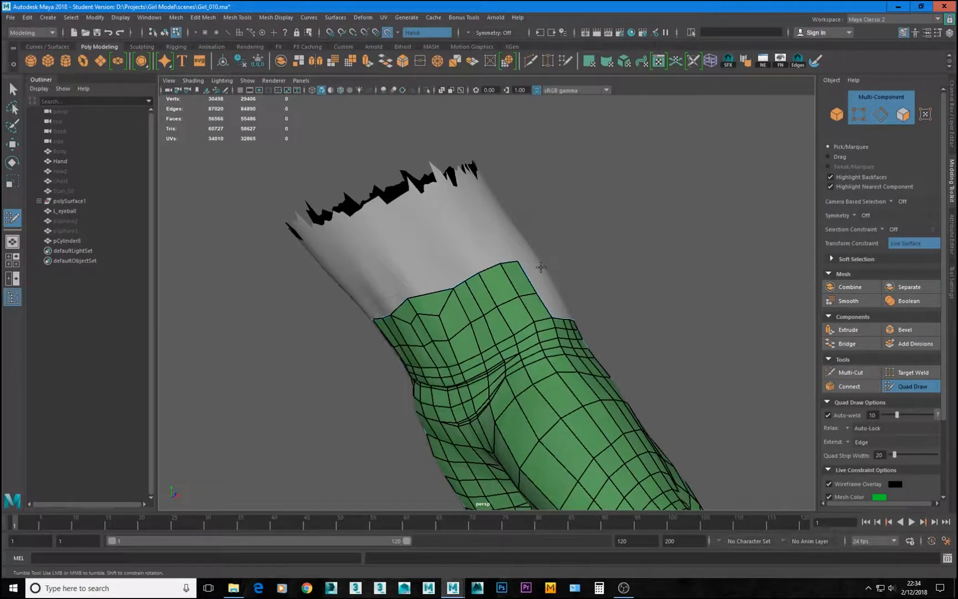
# Step: Examine the forearm border and the edge flow between the new patches and the wrist loops
pyautogui.moveTo(597, 341)
pyautogui.keyDown('alt'); pyautogui.mouseDown()
pyautogui.moveTo(520, 353)
pyautogui.moveTo(501, 343)
pyautogui.moveTo(685, 324)
pyautogui.moveTo(665, 337)
pyautogui.moveTo(552, 305)
pyautogui.moveTo(646, 336)
pyautogui.moveTo(498, 335)
pyautogui.moveTo(465, 315)
pyautogui.moveTo(468, 302)
pyautogui.moveTo(507, 325)
pyautogui.moveTo(413, 353)
pyautogui.moveTo(523, 333)
pyautogui.moveTo(513, 310)
pyautogui.moveTo(556, 332)
pyautogui.moveTo(510, 336)
pyautogui.mouseUp(); pyautogui.keyUp('alt')
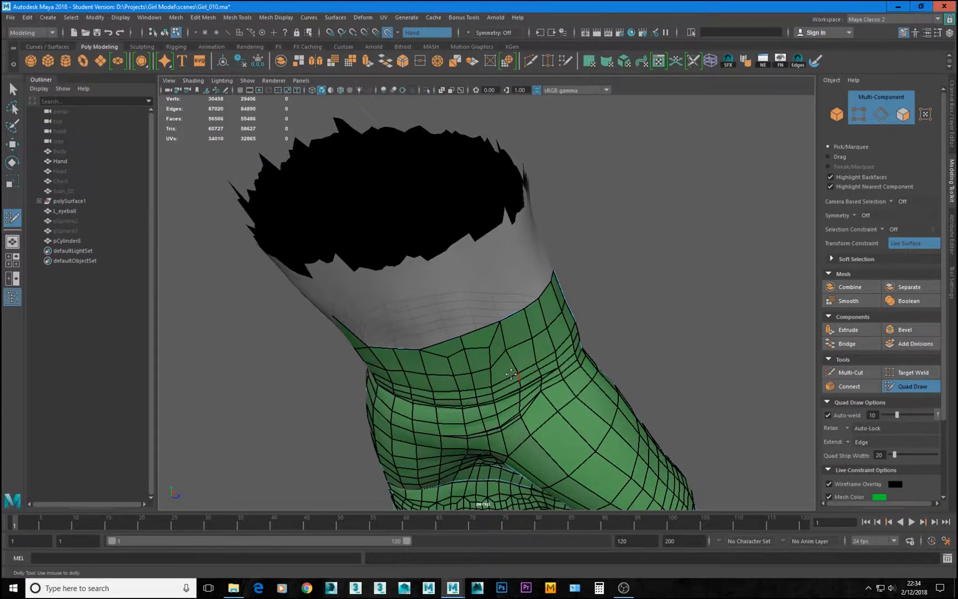
pyautogui.scroll(3, 540, 355)
pyautogui.keyDown('alt'); pyautogui.moveTo(479, 315); pyautogui.dragTo(423, 233); pyautogui.keyUp('alt')
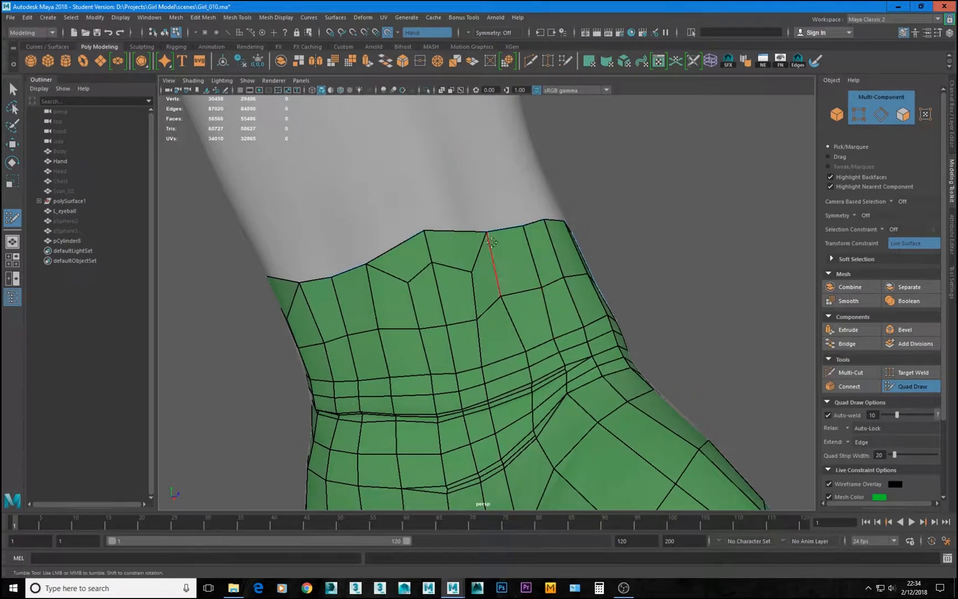
pyautogui.scroll(-5, 492, 242)
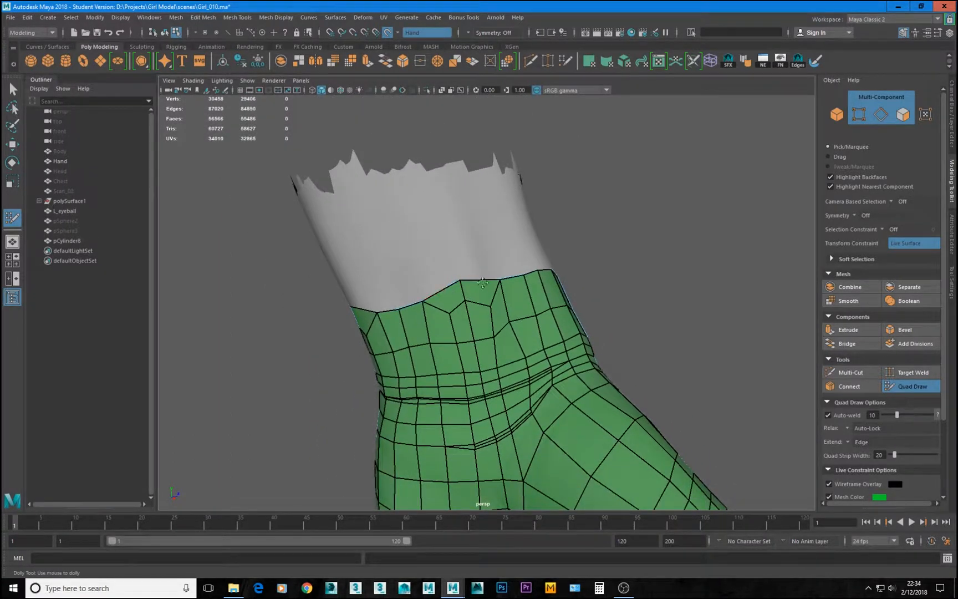
pyautogui.keyDown('alt'); pyautogui.moveTo(483, 284); pyautogui.dragTo(503, 289); pyautogui.keyUp('alt')
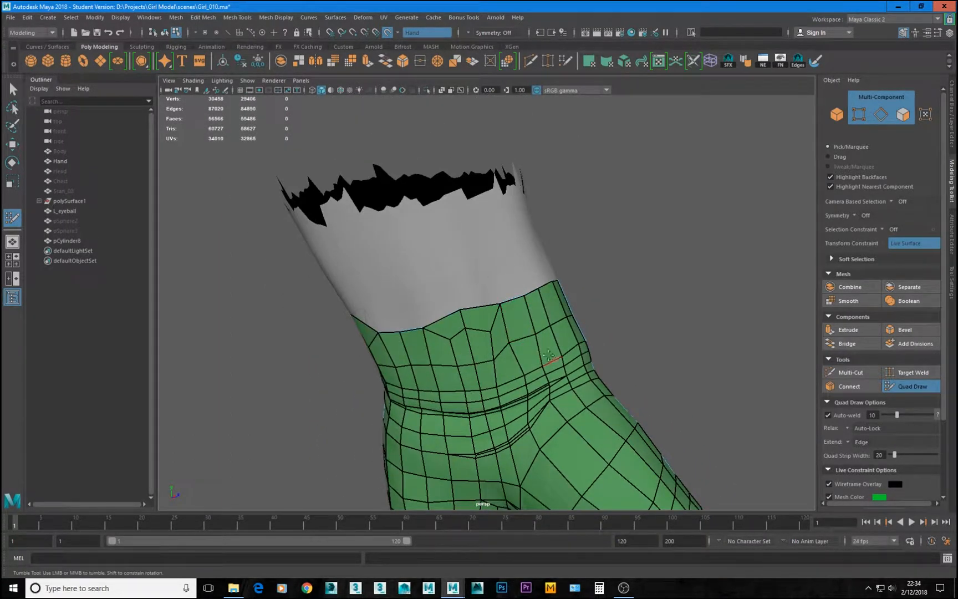
pyautogui.keyDown('alt'); pyautogui.moveTo(548, 355); pyautogui.dragTo(499, 322); pyautogui.keyUp('alt')
pyautogui.scroll(4, 497, 312)
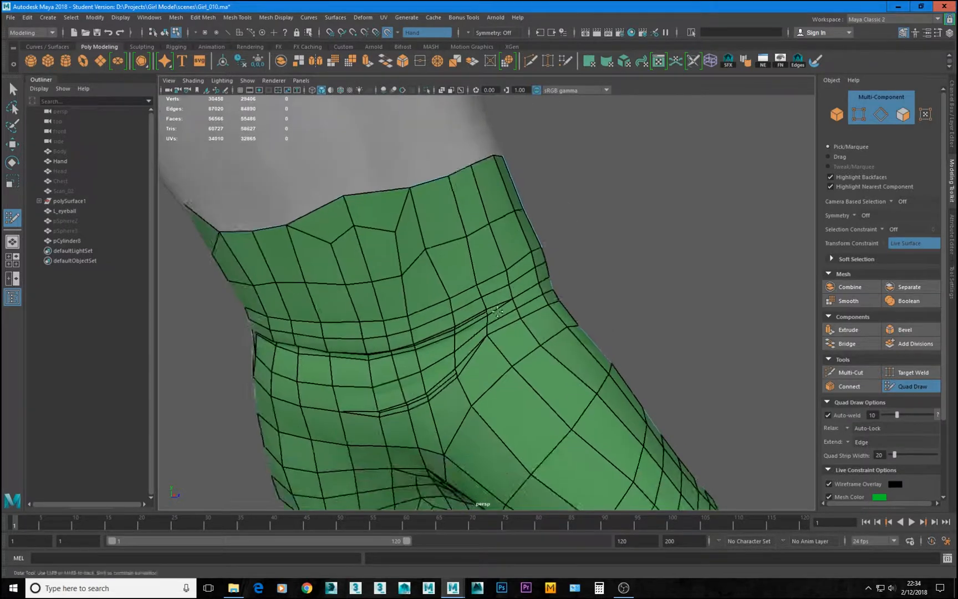
# Step: Reposition the tightly spaced crease vertex on the palm side of the wrist to open up the pinched loops
pyautogui.scroll(3, 498, 312)
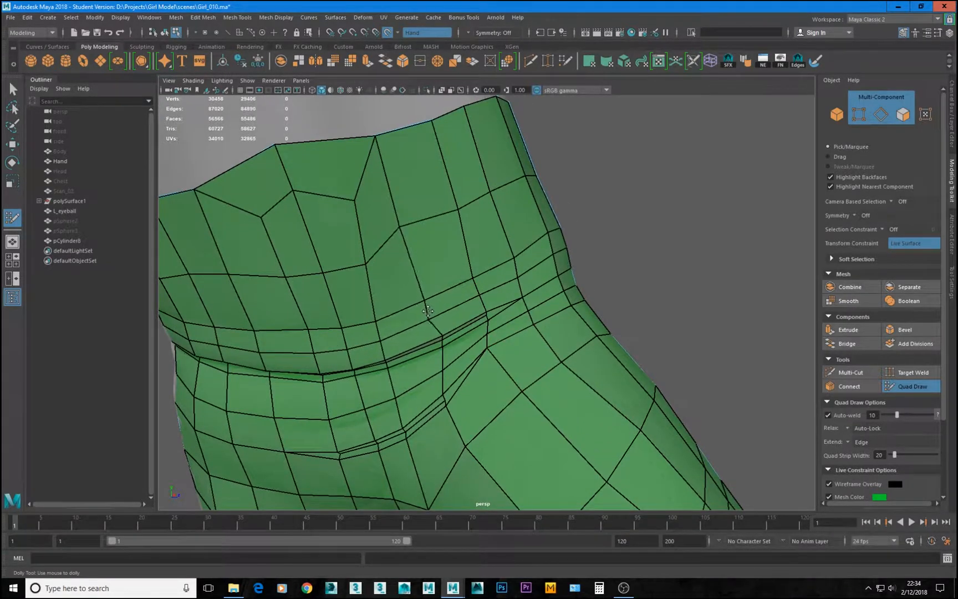
pyautogui.keyDown('alt'); pyautogui.moveTo(435, 337); pyautogui.dragTo(516, 347); pyautogui.keyUp('alt')
pyautogui.scroll(4, 519, 347)
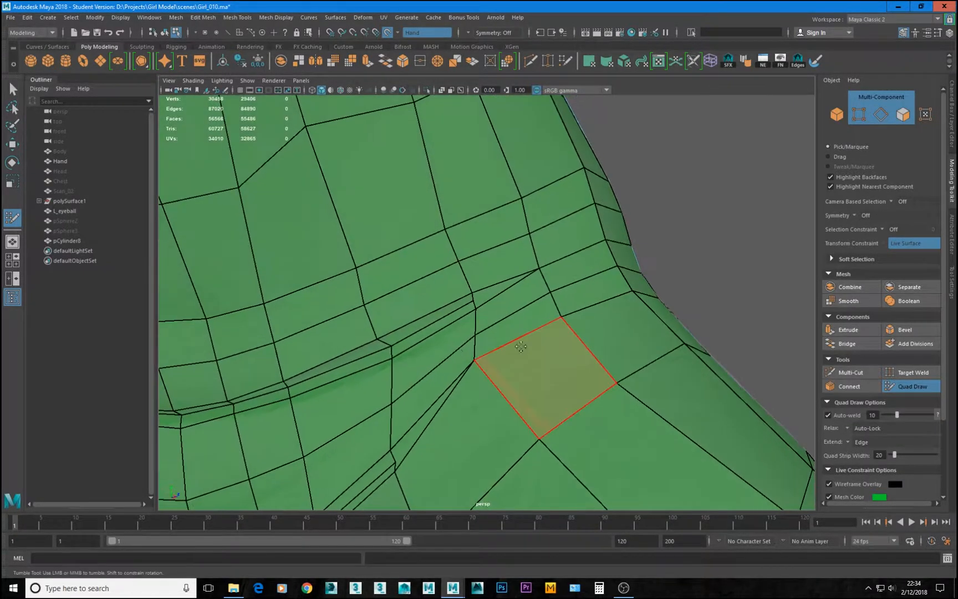
pyautogui.moveTo(383, 342)
pyautogui.mouseDown()
pyautogui.moveTo(385, 353)
pyautogui.moveTo(383, 343)
pyautogui.mouseUp()
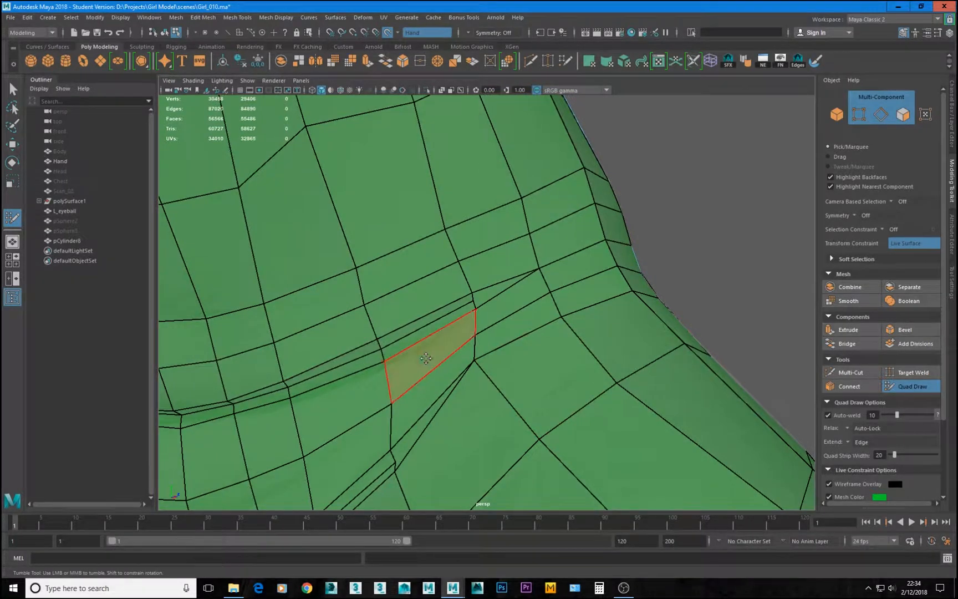
pyautogui.scroll(-5, 388, 344)
pyautogui.keyDown('alt'); pyautogui.moveTo(385, 311); pyautogui.dragTo(471, 259, button='right'); pyautogui.keyUp('alt')
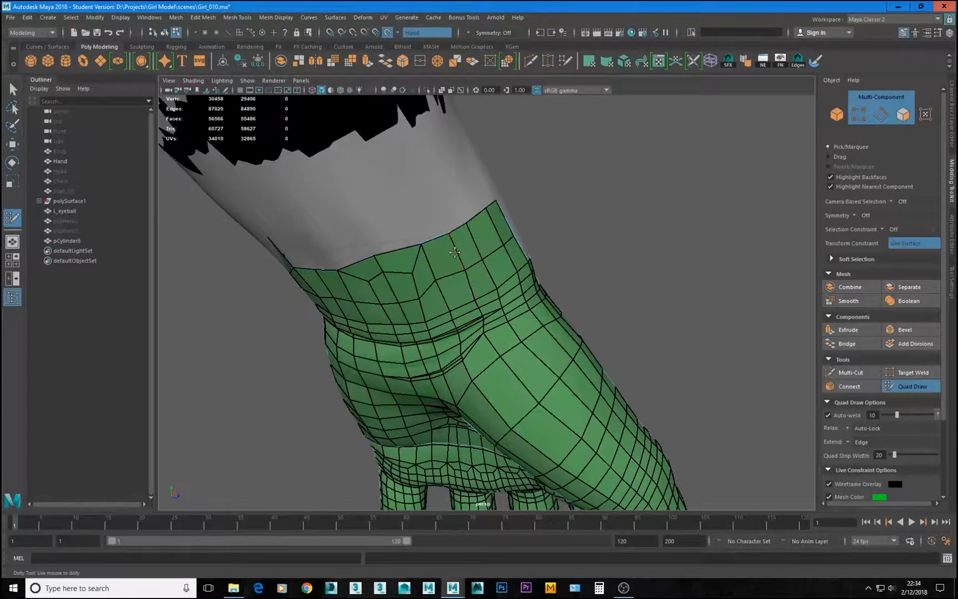
# Step: Extend two more rows of quads up the forearm along the thumb side of the wrist with Quad Draw
pyautogui.keyDown('alt'); pyautogui.moveTo(473, 275); pyautogui.dragTo(581, 208); pyautogui.keyUp('alt')
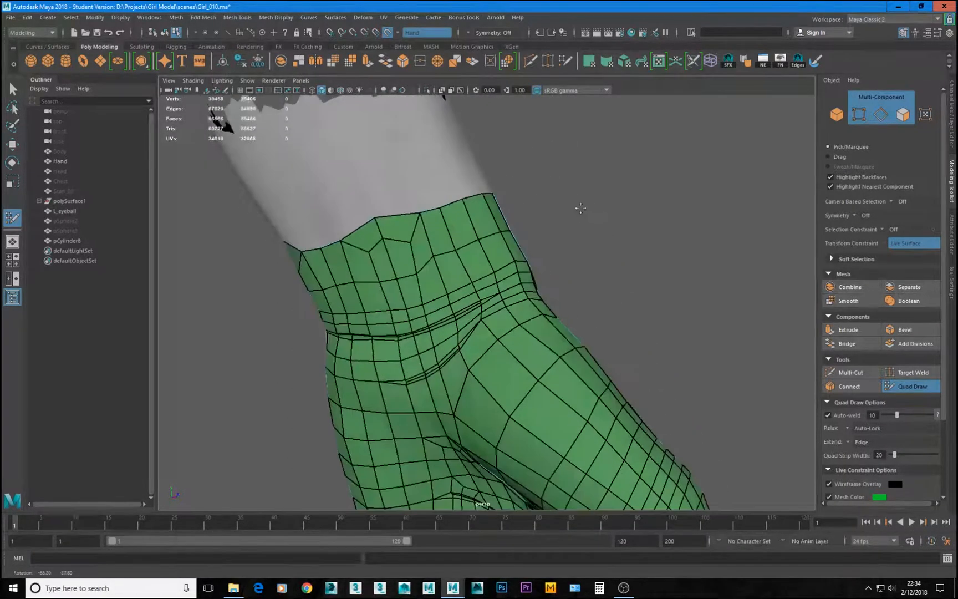
pyautogui.moveTo(385, 228)
pyautogui.keyDown('alt'); pyautogui.mouseDown()
pyautogui.moveTo(402, 272)
pyautogui.moveTo(459, 302)
pyautogui.moveTo(513, 352)
pyautogui.moveTo(557, 293)
pyautogui.moveTo(560, 303)
pyautogui.moveTo(535, 246)
pyautogui.mouseUp(); pyautogui.keyUp('alt')
pyautogui.moveTo(509, 344)
pyautogui.mouseDown()
pyautogui.moveTo(491, 244)
pyautogui.moveTo(488, 251)
pyautogui.moveTo(529, 234)
pyautogui.moveTo(478, 248)
pyautogui.mouseUp()
pyautogui.scroll(1, 502, 305)
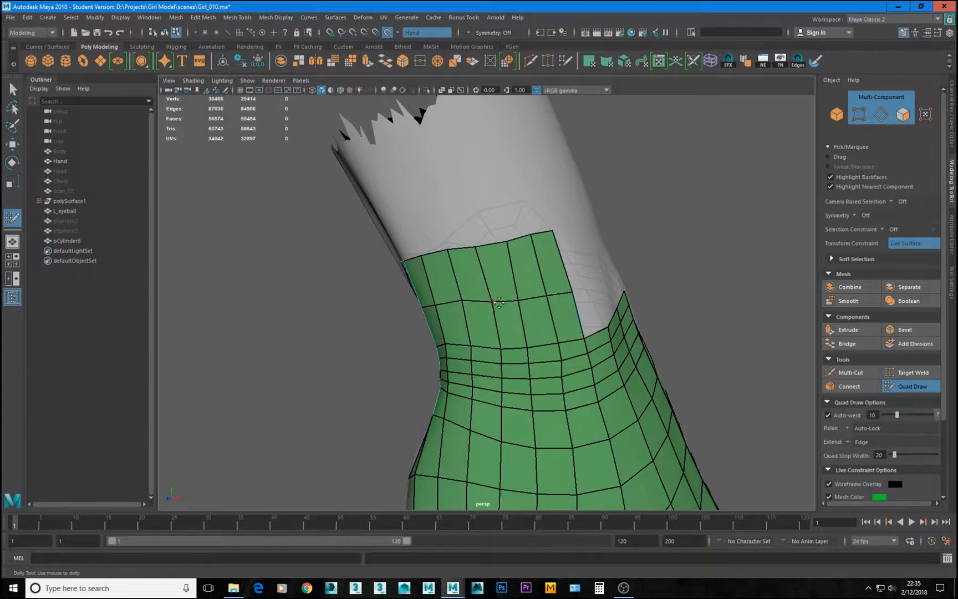
pyautogui.moveTo(500, 300); pyautogui.dragTo(500, 299)
# Step: Add two more two-quad columns beside the forearm patch on the back of the wrist and weld their shared corner
pyautogui.keyDown('alt'); pyautogui.moveTo(557, 294); pyautogui.dragTo(603, 353); pyautogui.keyUp('alt')
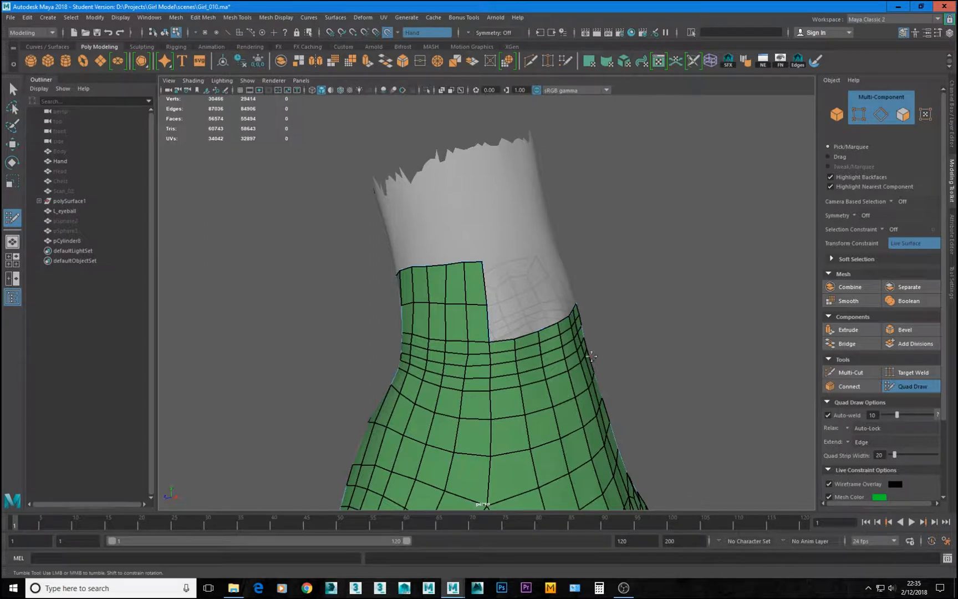
pyautogui.keyDown('alt'); pyautogui.moveTo(522, 359); pyautogui.dragTo(479, 355); pyautogui.keyUp('alt')
pyautogui.keyDown('alt'); pyautogui.moveTo(488, 358); pyautogui.dragTo(555, 377, button='right'); pyautogui.keyUp('alt')
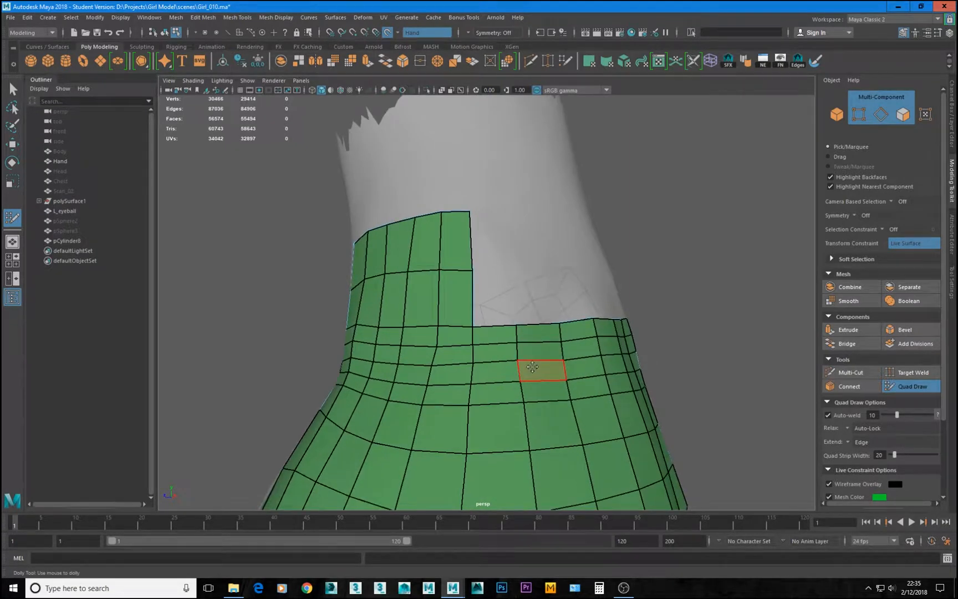
pyautogui.moveTo(509, 329)
pyautogui.keyDown('alt'); pyautogui.mouseDown()
pyautogui.moveTo(500, 346)
pyautogui.moveTo(512, 222)
pyautogui.mouseUp(); pyautogui.keyUp('alt')
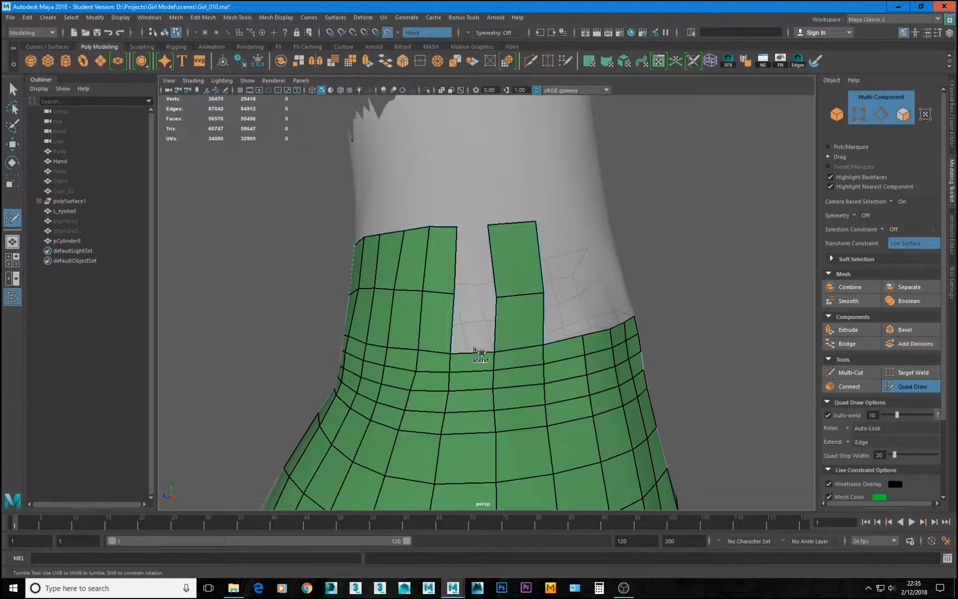
pyautogui.moveTo(480, 351)
pyautogui.mouseDown()
pyautogui.moveTo(477, 289)
pyautogui.moveTo(487, 256)
pyautogui.moveTo(476, 229)
pyautogui.mouseUp()
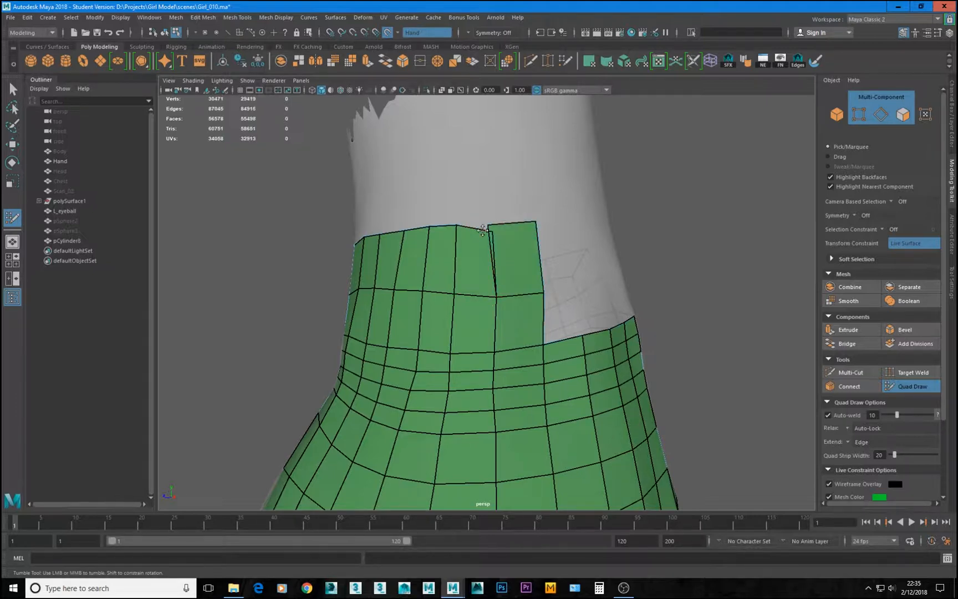
pyautogui.moveTo(492, 231); pyautogui.dragTo(489, 226)
# Step: Lower three vertices of the forearm border, extend two quads above them, and weld their outer corners into the border to reduce the columns
pyautogui.moveTo(481, 339)
pyautogui.keyDown('alt'); pyautogui.mouseDown()
pyautogui.moveTo(510, 360)
pyautogui.moveTo(485, 350)
pyautogui.mouseUp(); pyautogui.keyUp('alt')
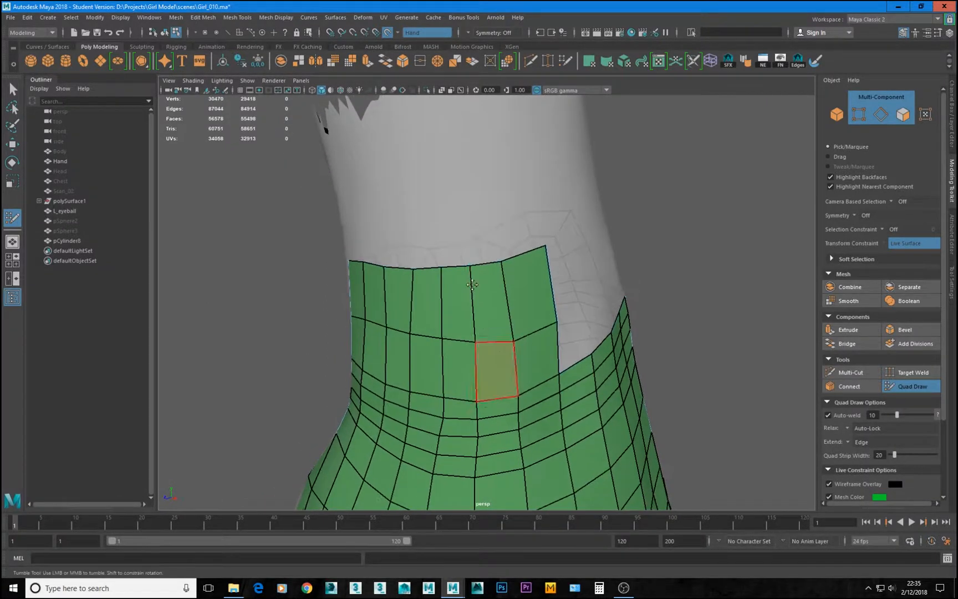
pyautogui.moveTo(463, 266); pyautogui.dragTo(464, 302)
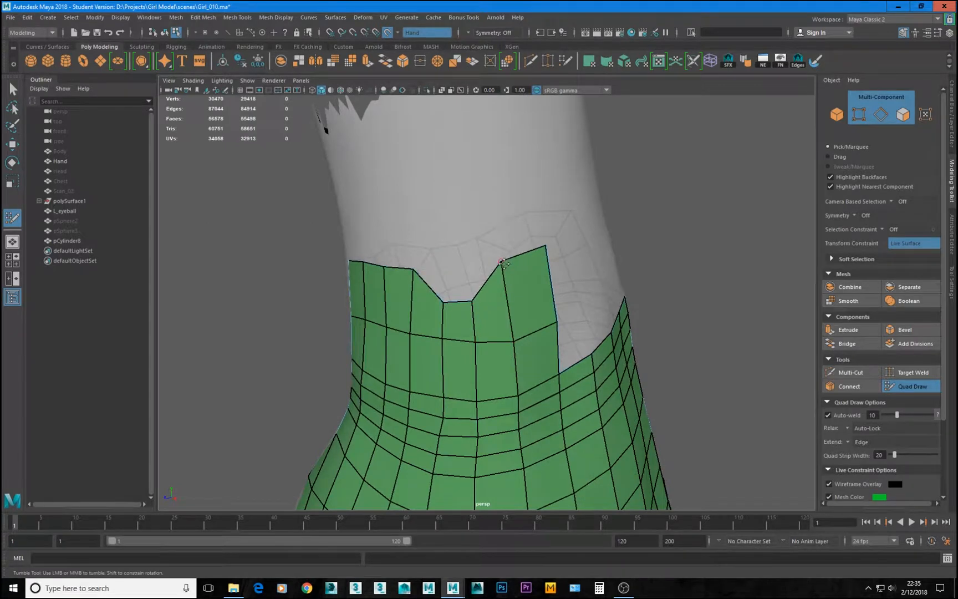
pyautogui.moveTo(503, 262); pyautogui.dragTo(508, 304)
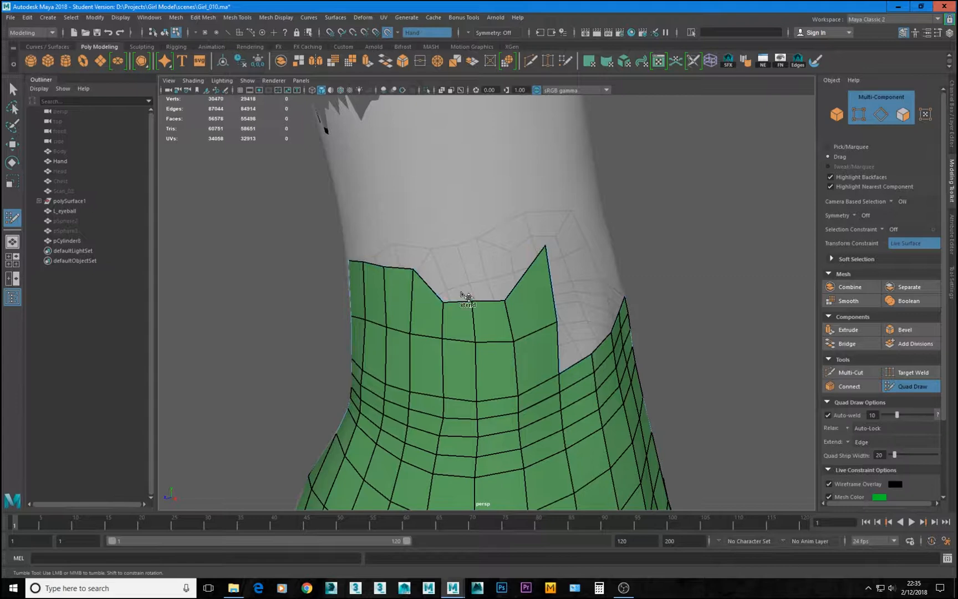
pyautogui.keyDown('shift'); pyautogui.click(463, 295); pyautogui.keyUp('shift')
pyautogui.keyDown('shift'); pyautogui.click(490, 289); pyautogui.keyUp('shift')
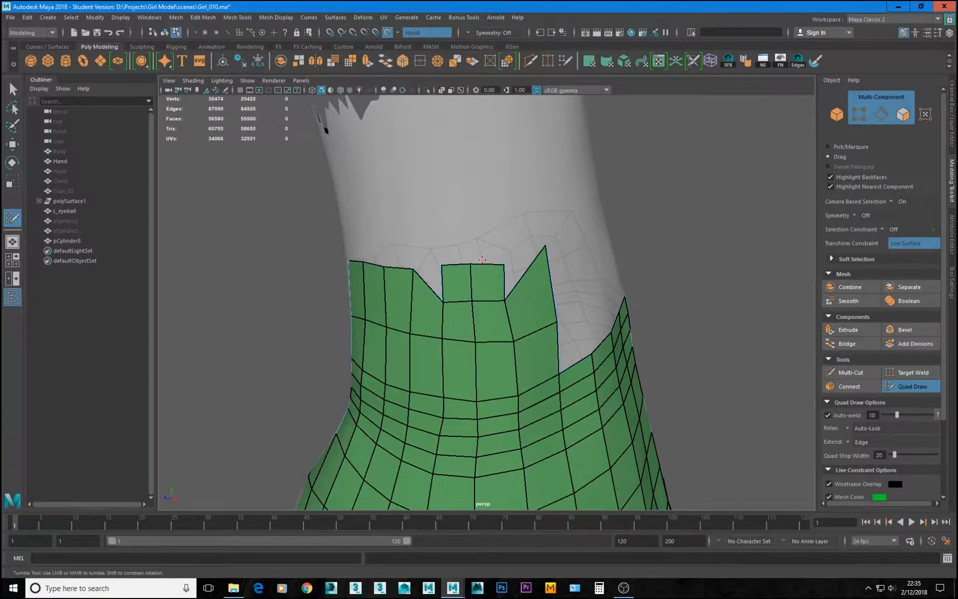
pyautogui.moveTo(504, 262); pyautogui.dragTo(539, 260)
pyautogui.moveTo(443, 302); pyautogui.dragTo(441, 265)
# Step: Shift the vertices along the forearm patch's open side edge to even out the width of its last column
pyautogui.keyDown('alt'); pyautogui.moveTo(617, 339); pyautogui.dragTo(584, 334); pyautogui.keyUp('alt')
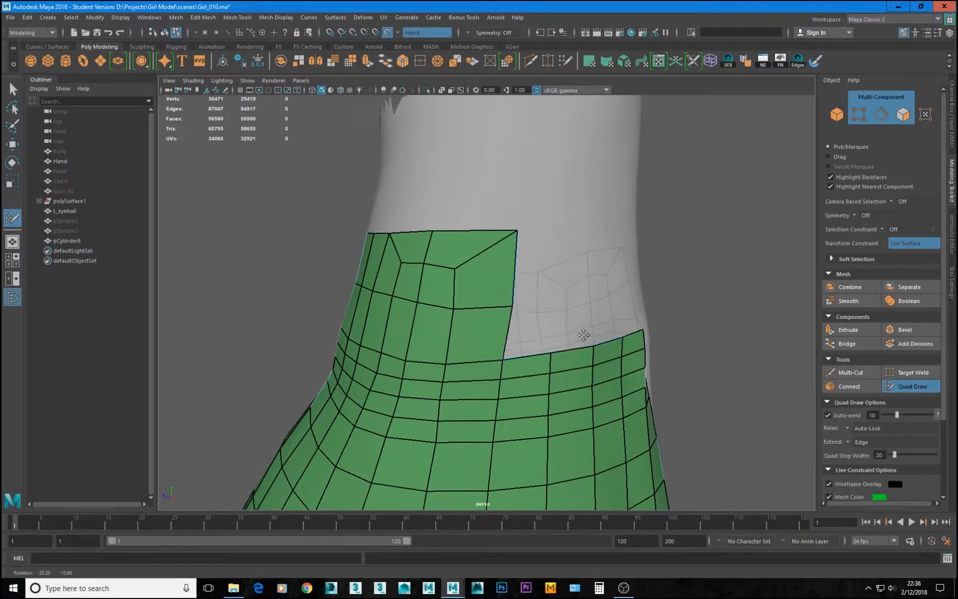
pyautogui.moveTo(507, 334); pyautogui.dragTo(495, 335)
pyautogui.moveTo(507, 269); pyautogui.dragTo(486, 262)
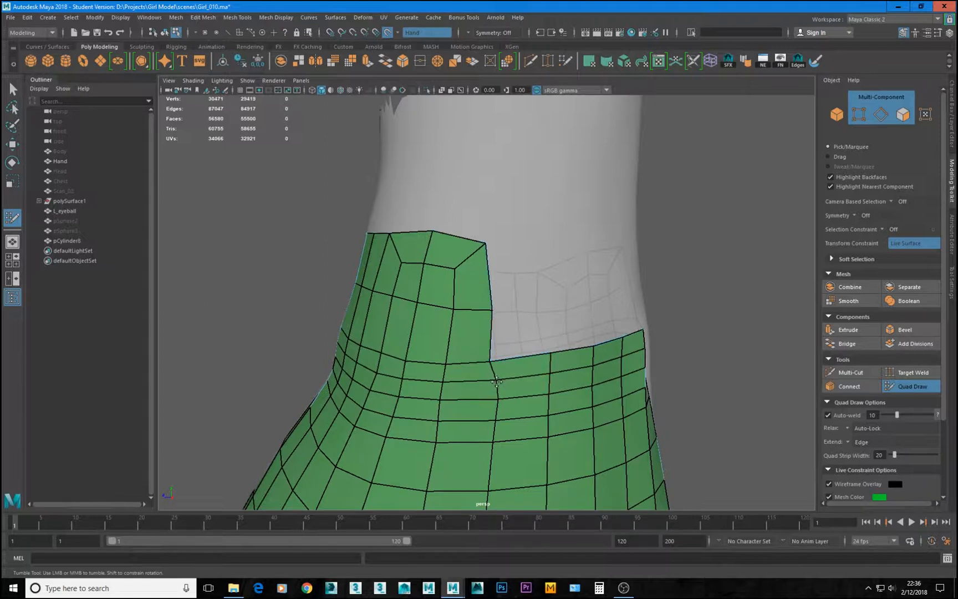
pyautogui.moveTo(488, 363); pyautogui.dragTo(493, 361)
# Step: Fill the remaining forearm gap with two rows of quads and weld them to the neighbouring patches to close the border
pyautogui.moveTo(497, 401)
pyautogui.keyDown('alt'); pyautogui.mouseDown()
pyautogui.moveTo(471, 279)
pyautogui.moveTo(505, 306)
pyautogui.moveTo(425, 329)
pyautogui.moveTo(332, 299)
pyautogui.moveTo(547, 328)
pyautogui.moveTo(444, 326)
pyautogui.mouseUp(); pyautogui.keyUp('alt')
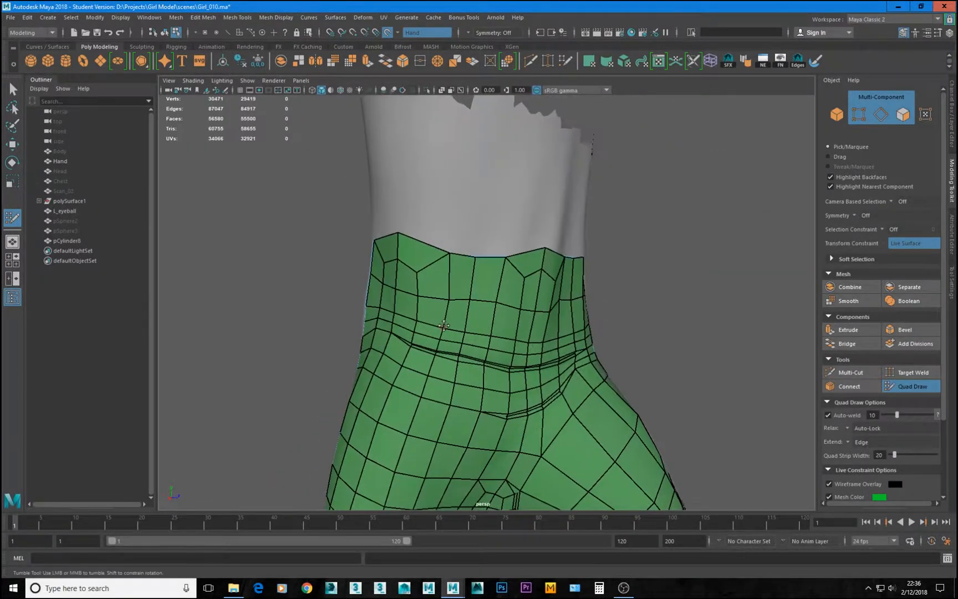
pyautogui.moveTo(513, 317)
pyautogui.keyDown('alt'); pyautogui.mouseDown()
pyautogui.moveTo(605, 310)
pyautogui.moveTo(424, 298)
pyautogui.moveTo(432, 326)
pyautogui.mouseUp(); pyautogui.keyUp('alt')
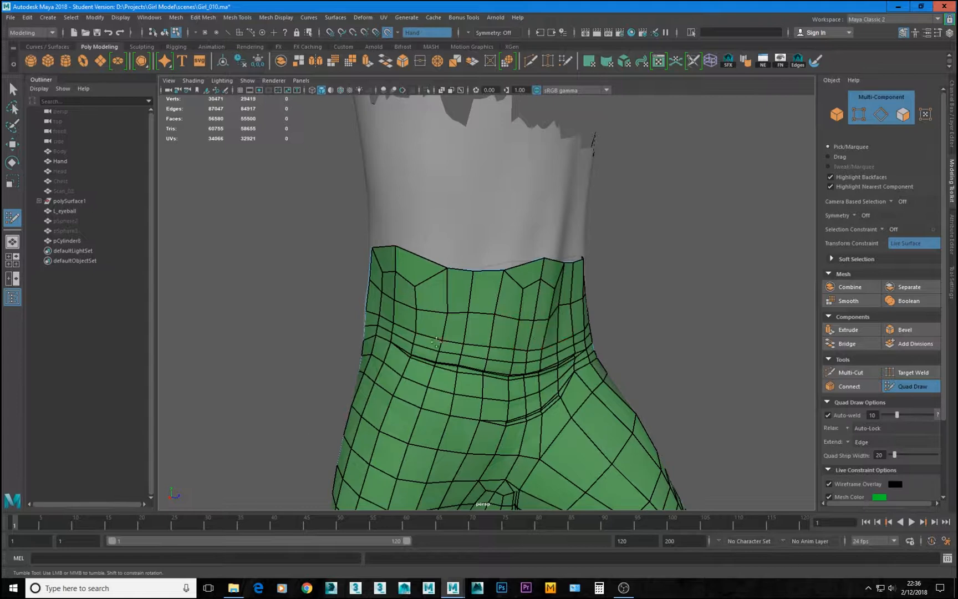
pyautogui.moveTo(437, 342)
pyautogui.keyDown('alt'); pyautogui.mouseDown()
pyautogui.moveTo(526, 368)
pyautogui.moveTo(480, 358)
pyautogui.moveTo(472, 328)
pyautogui.moveTo(457, 321)
pyautogui.moveTo(488, 314)
pyautogui.moveTo(476, 330)
pyautogui.moveTo(499, 337)
pyautogui.mouseUp(); pyautogui.keyUp('alt')
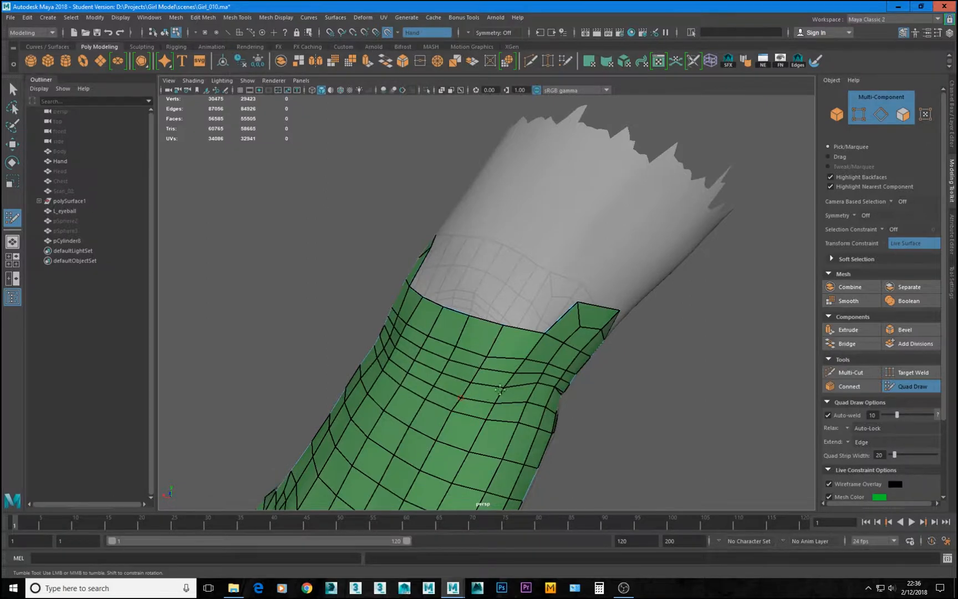
pyautogui.moveTo(500, 390)
pyautogui.keyDown('alt'); pyautogui.mouseDown()
pyautogui.moveTo(442, 314)
pyautogui.moveTo(491, 277)
pyautogui.mouseUp(); pyautogui.keyUp('alt')
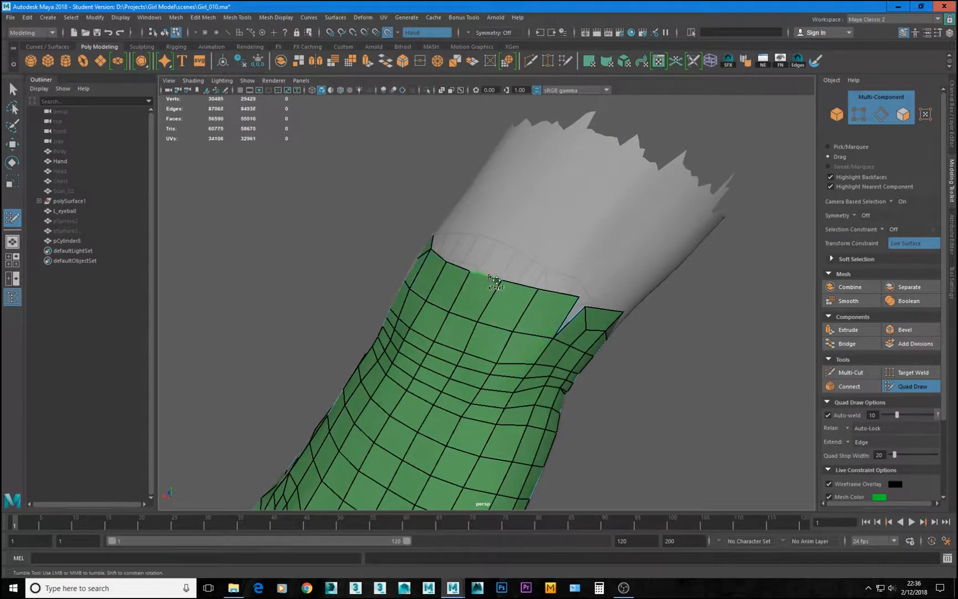
pyautogui.moveTo(578, 294)
pyautogui.mouseDown()
pyautogui.moveTo(586, 306)
pyautogui.moveTo(534, 310)
pyautogui.mouseUp()
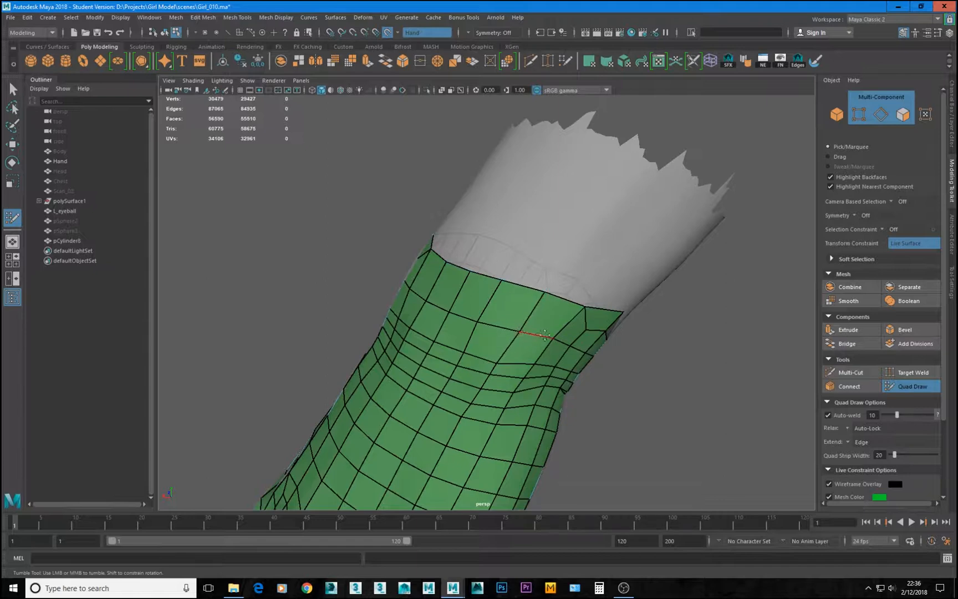
# Step: Leave Quad Draw, isolate the hand mesh, and select the complete edge loop around the forearm opening
pyautogui.keyDown('alt'); pyautogui.moveTo(484, 319); pyautogui.dragTo(546, 332); pyautogui.keyUp('alt')
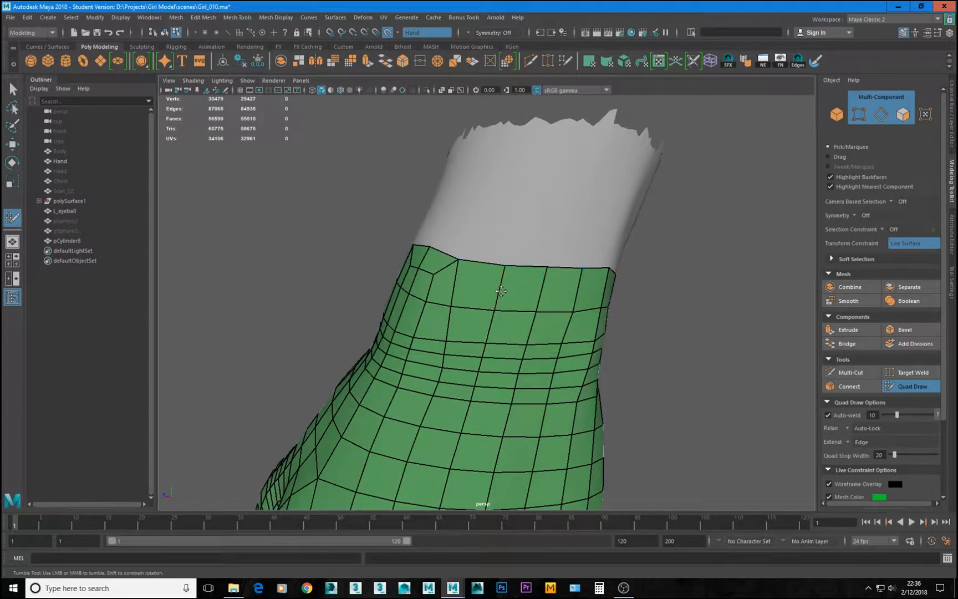
pyautogui.keyDown('alt'); pyautogui.moveTo(551, 325); pyautogui.dragTo(146, 325); pyautogui.keyUp('alt')
pyautogui.keyDown('alt'); pyautogui.moveTo(437, 282); pyautogui.dragTo(486, 293); pyautogui.keyUp('alt')
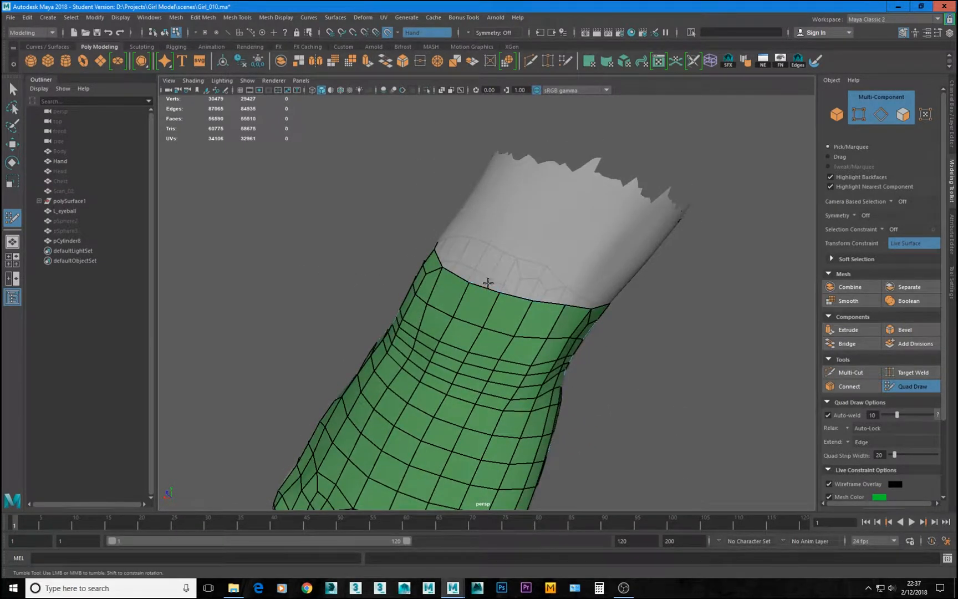
pyautogui.press('w')
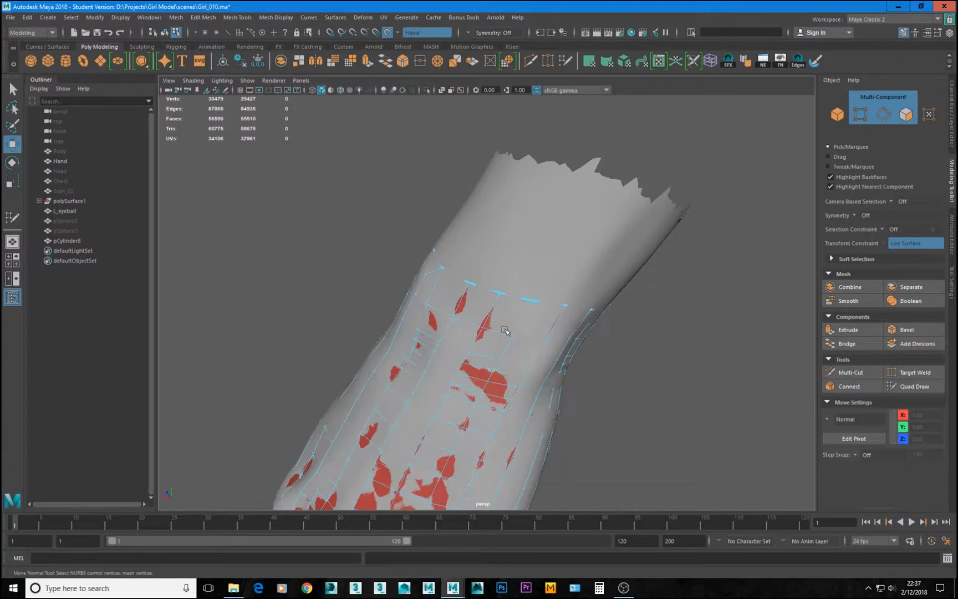
pyautogui.click(914, 386)
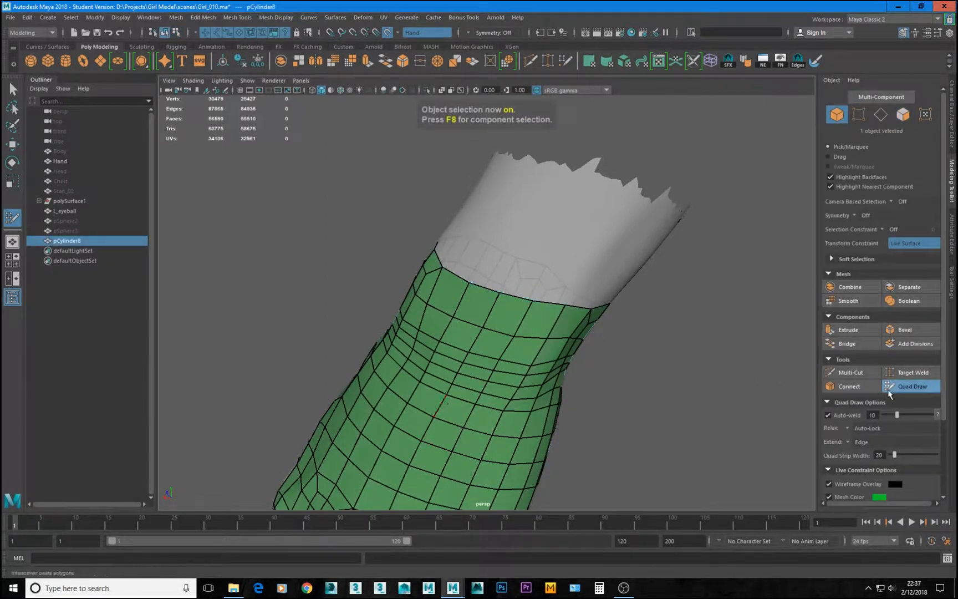
pyautogui.click(889, 391)
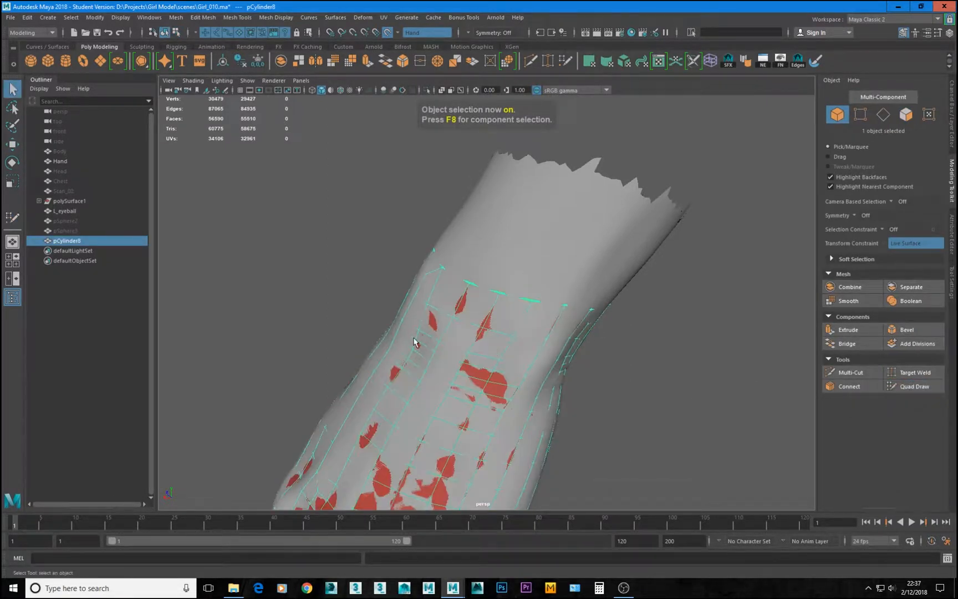
pyautogui.press('F8')
pyautogui.press('F8')
pyautogui.hotkey('ctrl', '1')
pyautogui.press('F10')
pyautogui.doubleClick(484, 285)
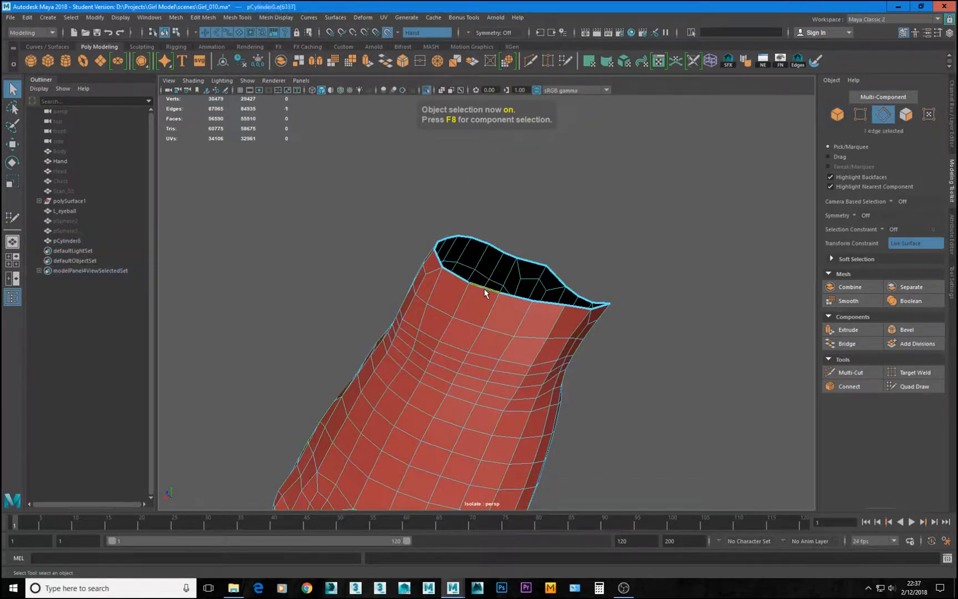
# Step: Examine the forearm's open border and the wrist topology from several sides on the isolated mesh
pyautogui.keyDown('alt'); pyautogui.moveTo(350, 299); pyautogui.dragTo(403, 282); pyautogui.keyUp('alt')
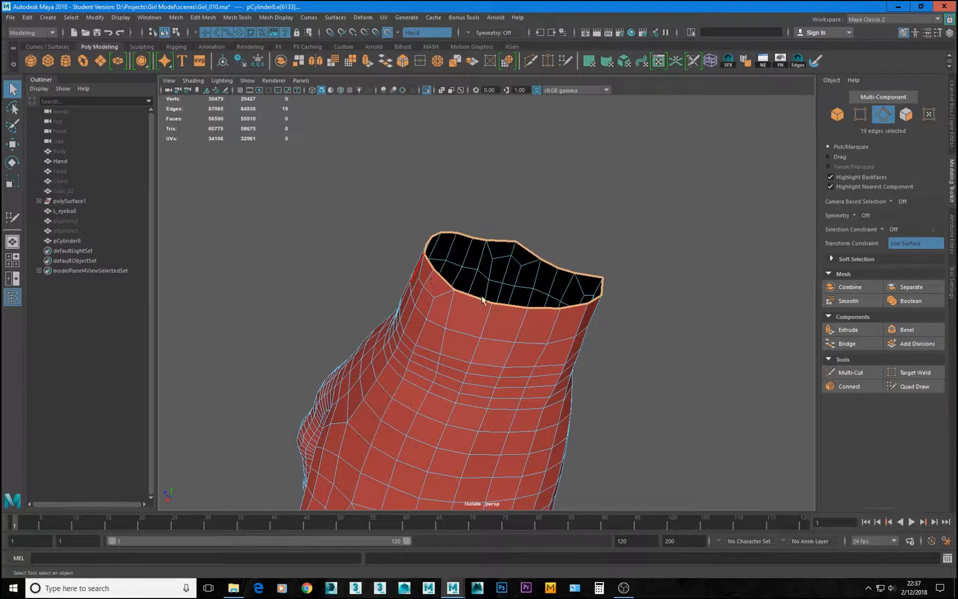
pyautogui.keyDown('alt'); pyautogui.moveTo(669, 254); pyautogui.dragTo(403, 175); pyautogui.keyUp('alt')
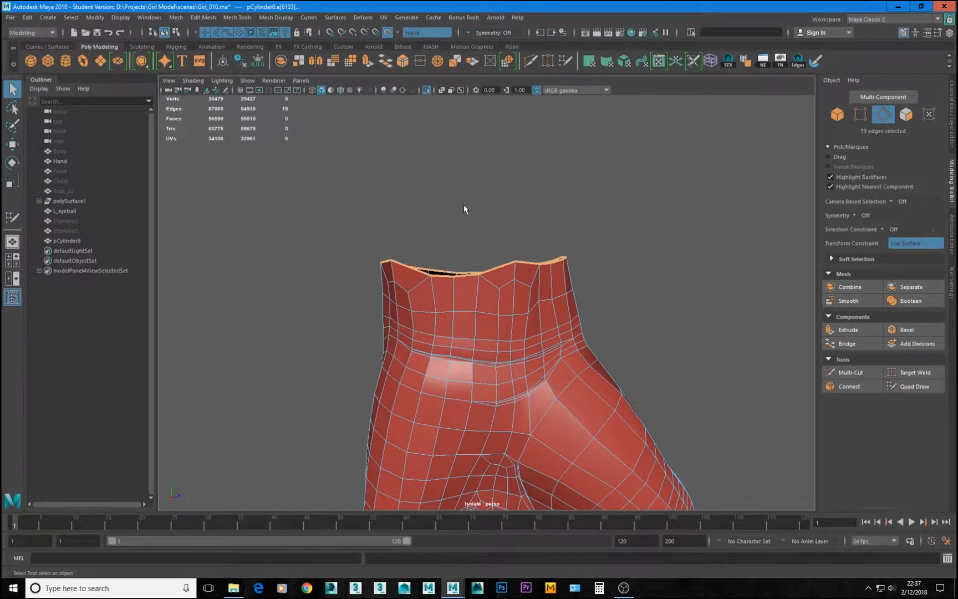
pyautogui.keyDown('alt'); pyautogui.moveTo(465, 326); pyautogui.dragTo(521, 345); pyautogui.keyUp('alt')
pyautogui.click(571, 286)
pyautogui.press('w')
pyautogui.press('w')
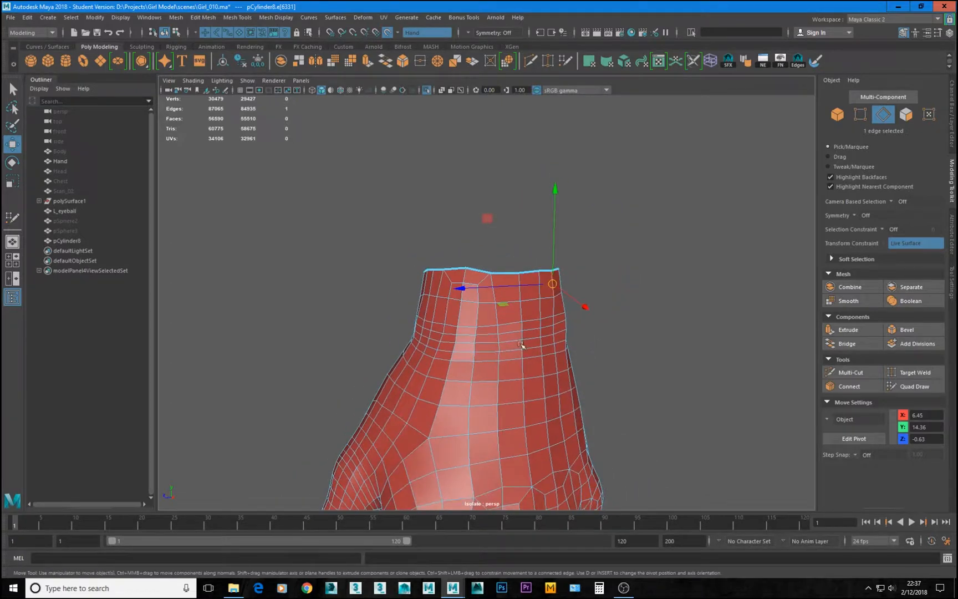
# Step: Leave isolation, unhide the pSphere2 body mesh, and isolate it together with the pCylinder8 hand mesh
pyautogui.hotkey('ctrl', '1')
pyautogui.scroll(-2, 512, 321)
pyautogui.press('F8')
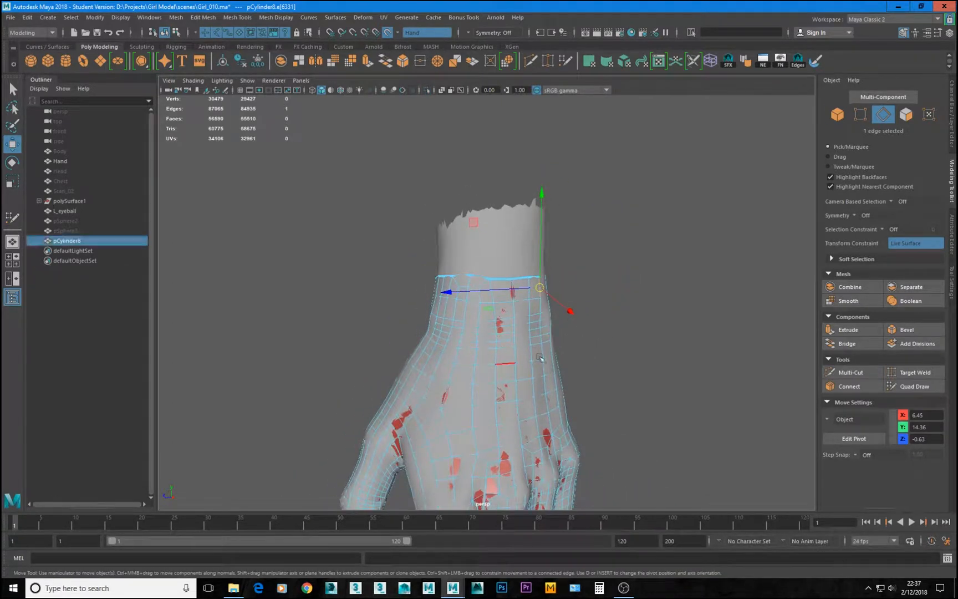
pyautogui.keyDown('ctrl'); pyautogui.click(72, 221); pyautogui.keyUp('ctrl')
pyautogui.hotkey('shift', 'h')
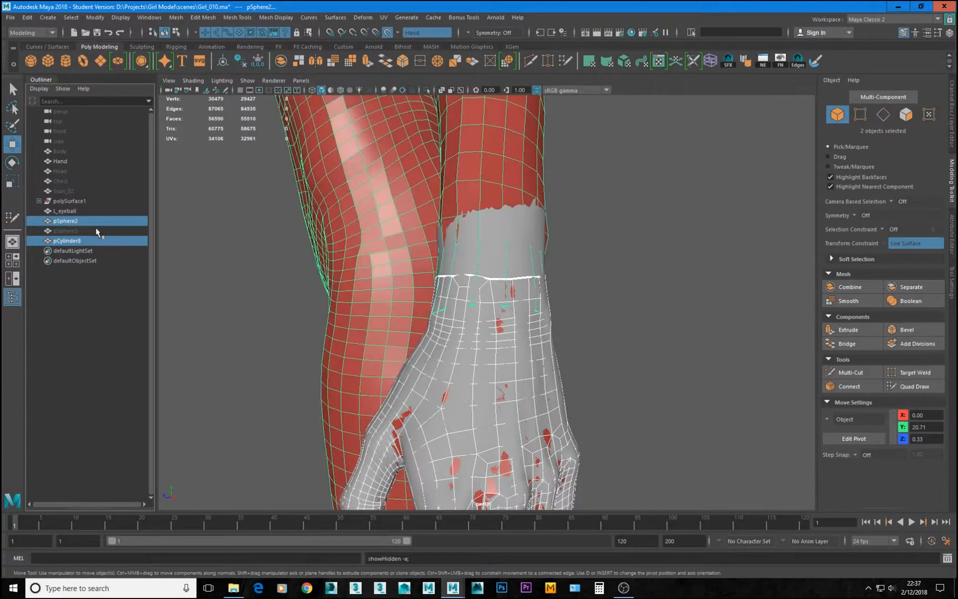
pyautogui.hotkey('ctrl', '1')
pyautogui.keyDown('ctrl'); pyautogui.click(183, 247); pyautogui.keyUp('ctrl')
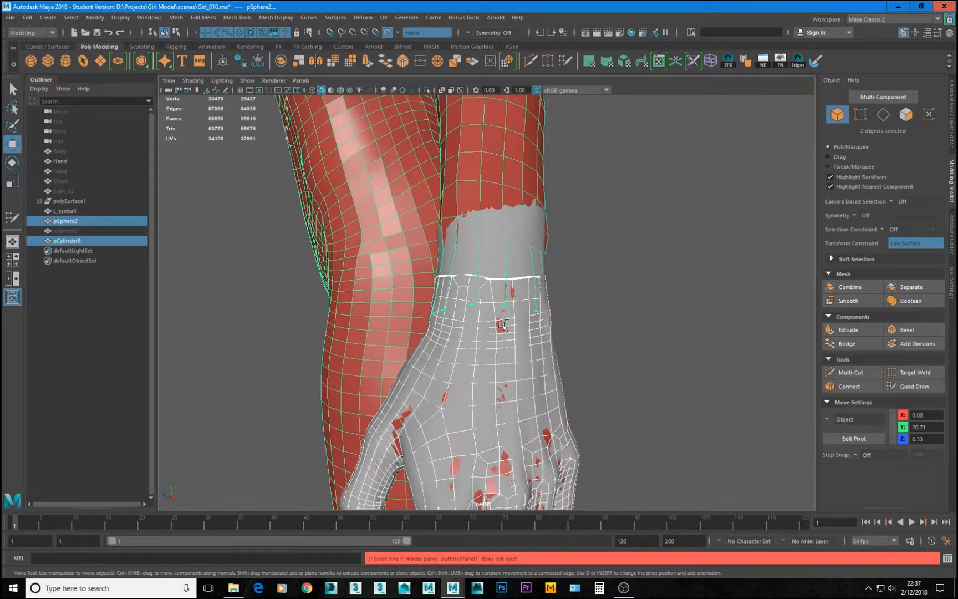
pyautogui.hotkey('ctrl', '1')
pyautogui.moveTo(495, 251)
pyautogui.keyDown('alt'); pyautogui.mouseDown()
pyautogui.moveTo(437, 284)
pyautogui.moveTo(393, 284)
pyautogui.moveTo(616, 315)
pyautogui.moveTo(684, 312)
pyautogui.moveTo(747, 295)
pyautogui.moveTo(777, 267)
pyautogui.moveTo(621, 321)
pyautogui.moveTo(442, 310)
pyautogui.moveTo(348, 280)
pyautogui.moveTo(484, 262)
pyautogui.mouseUp(); pyautogui.keyUp('alt')
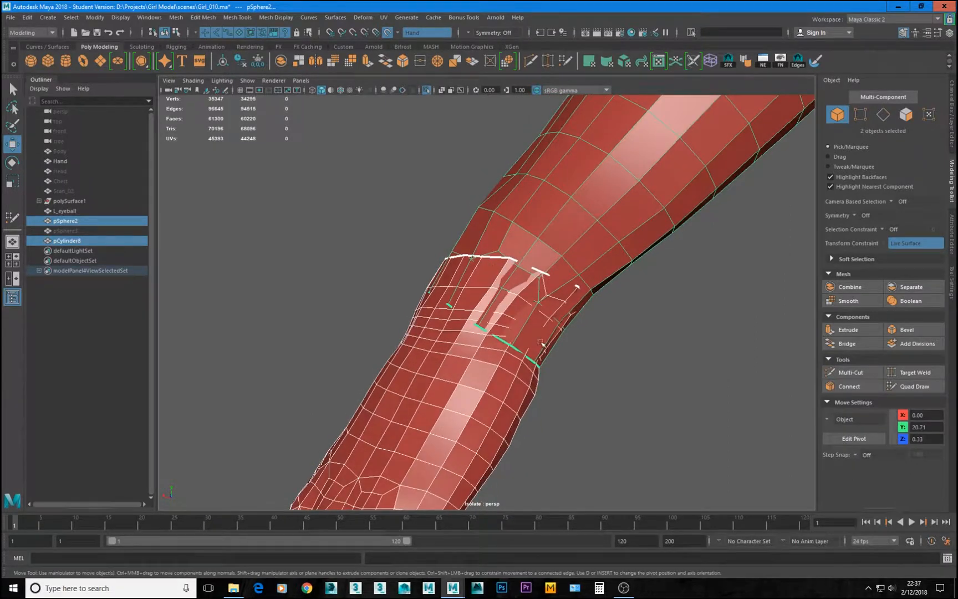
# Step: Delete the ring of faces at the wrist end of the pSphere2 arm and turn off the live Hand surface
pyautogui.moveTo(543, 342); pyautogui.dragTo(549, 356, button='right')
pyautogui.click(550, 323)
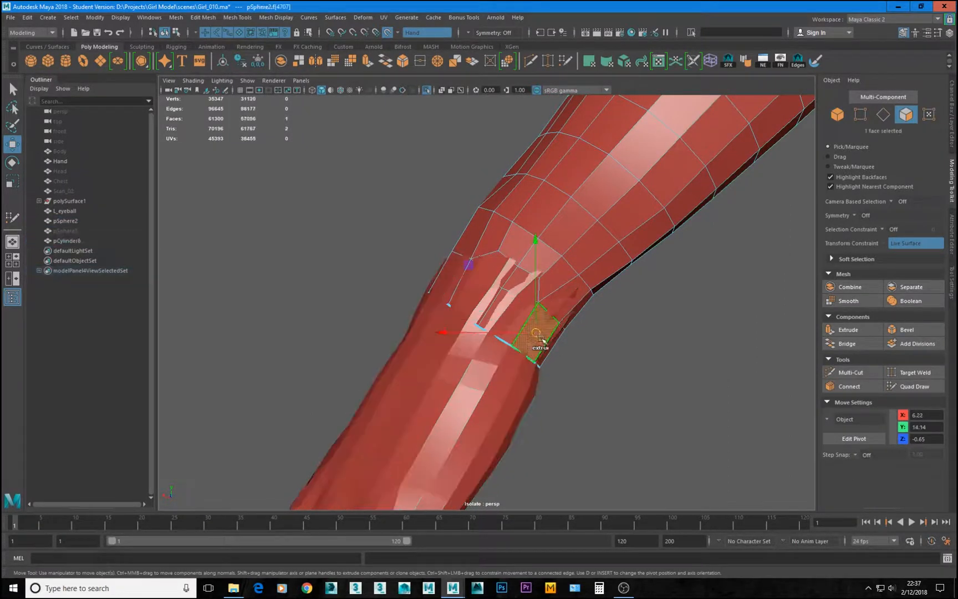
pyautogui.doubleClick(516, 317)
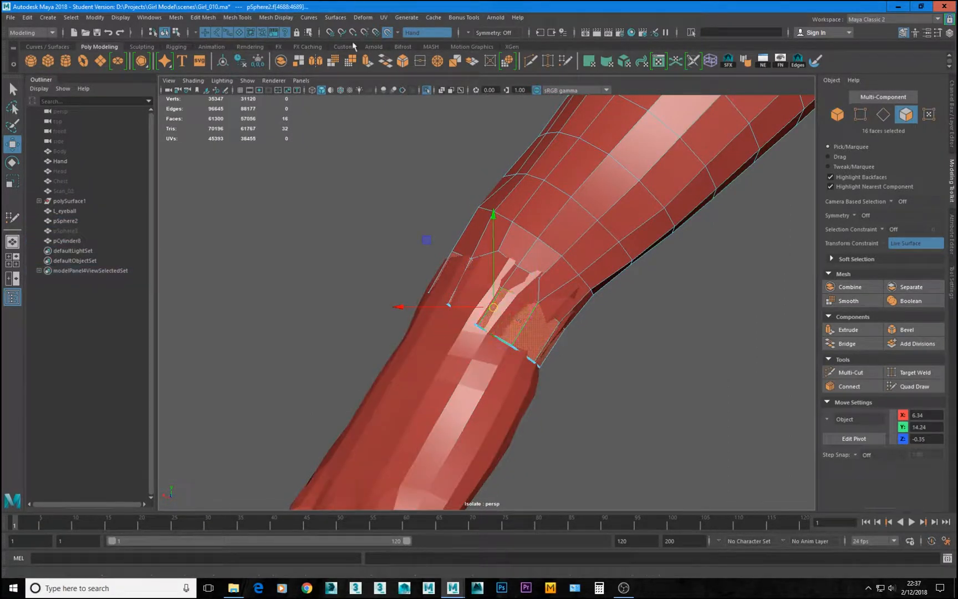
pyautogui.click(388, 33)
pyautogui.keyDown('alt'); pyautogui.moveTo(491, 263); pyautogui.dragTo(262, 288); pyautogui.keyUp('alt')
pyautogui.press('Delete')
pyautogui.press('F8')
# Step: Isolate the pSphere2 body mesh on its own and examine the topology around the arm's open end
pyautogui.click(509, 339)
pyautogui.click(514, 262)
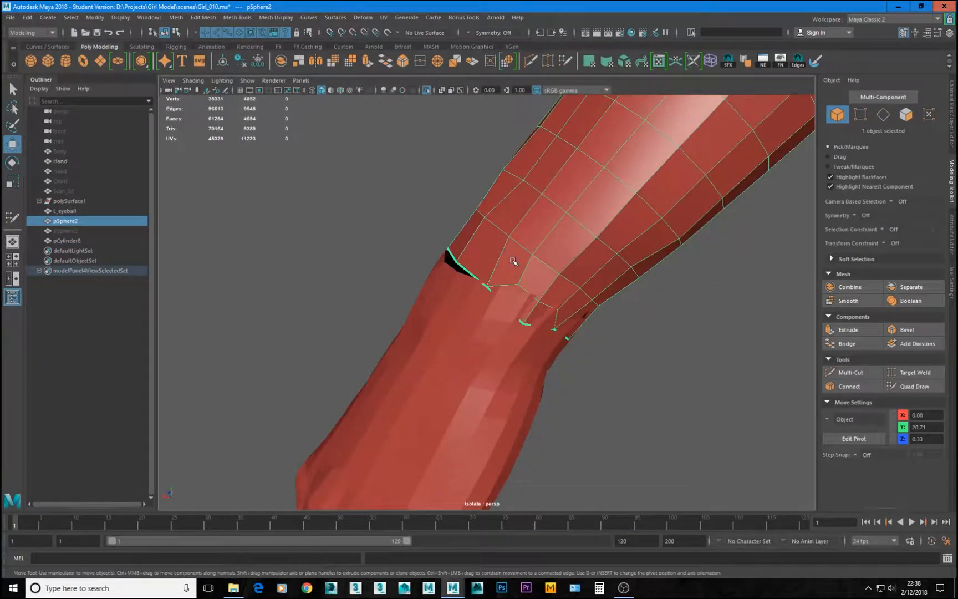
pyautogui.moveTo(507, 251); pyautogui.dragTo(507, 278, button='right')
pyautogui.keyDown('alt'); pyautogui.moveTo(513, 267); pyautogui.dragTo(496, 251); pyautogui.keyUp('alt')
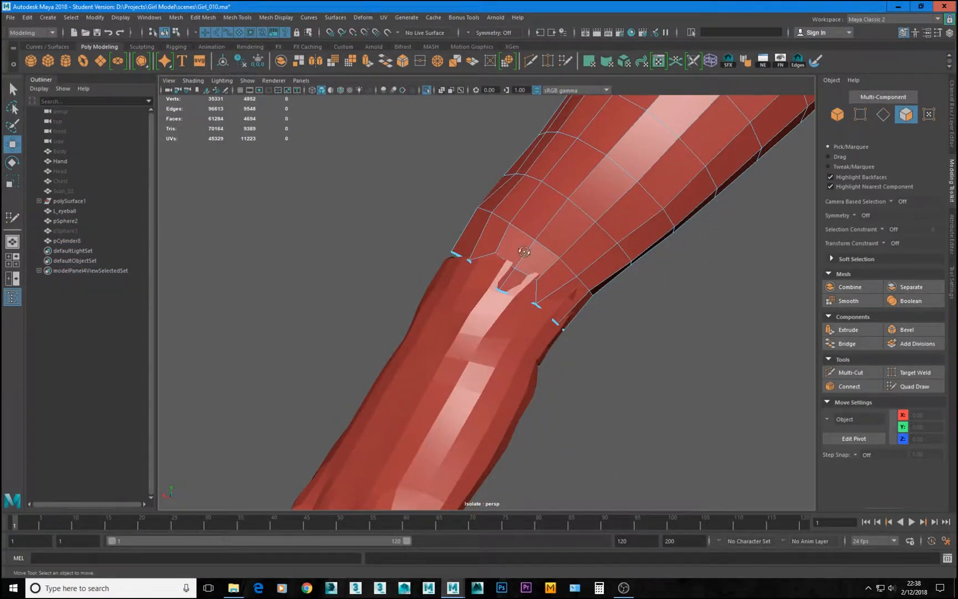
pyautogui.keyDown('alt'); pyautogui.moveTo(524, 251); pyautogui.dragTo(533, 204); pyautogui.keyUp('alt')
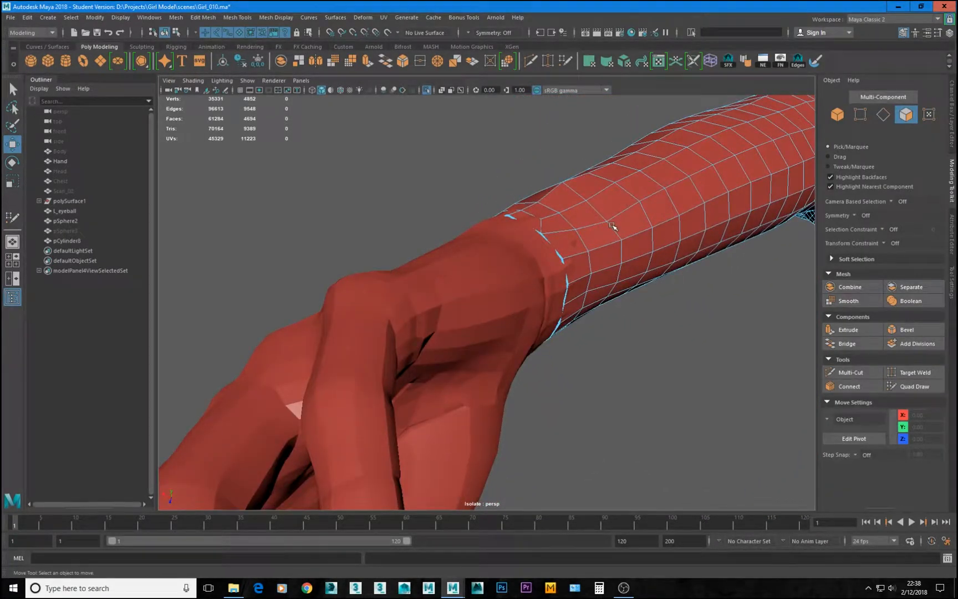
pyautogui.click(589, 216)
pyautogui.hotkey('ctrl', '1')
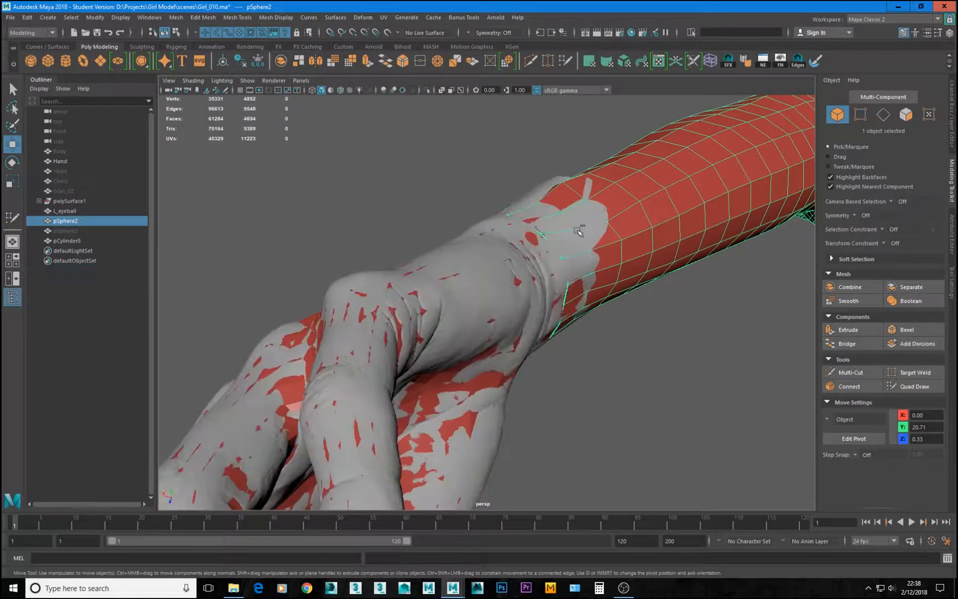
pyautogui.hotkey('ctrl', '1')
pyautogui.moveTo(578, 232)
pyautogui.keyDown('alt'); pyautogui.mouseDown()
pyautogui.moveTo(579, 258)
pyautogui.moveTo(569, 219)
pyautogui.mouseUp(); pyautogui.keyUp('alt')
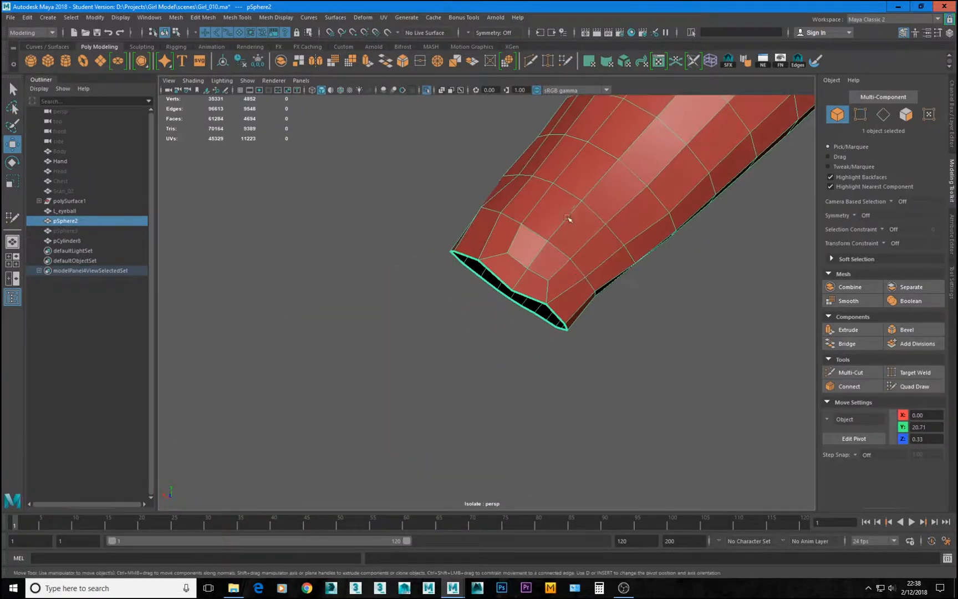
pyautogui.keyDown('alt'); pyautogui.moveTo(518, 281); pyautogui.dragTo(525, 259); pyautogui.keyUp('alt')
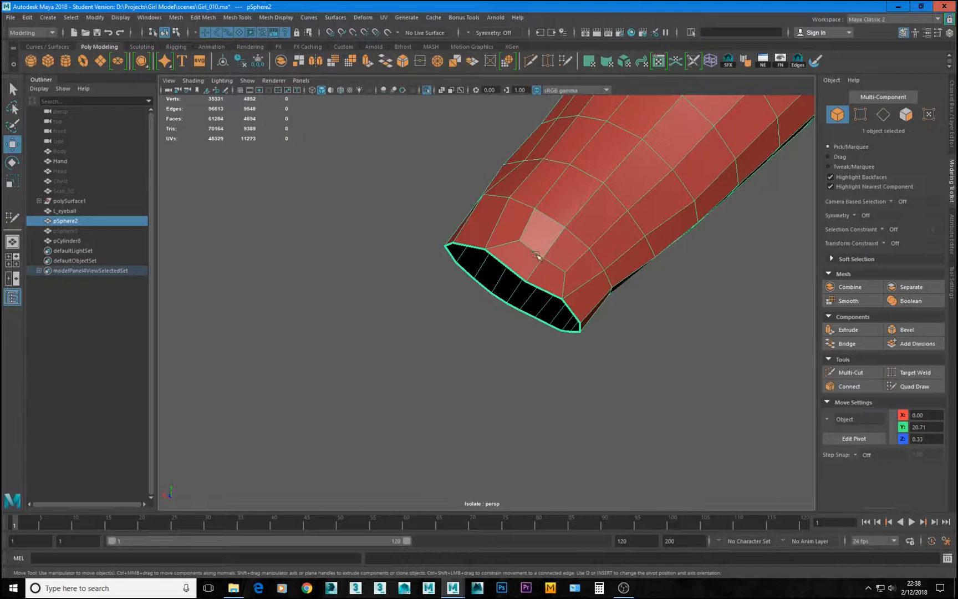
pyautogui.keyDown('alt'); pyautogui.moveTo(663, 176); pyautogui.dragTo(590, 250); pyautogui.keyUp('alt')
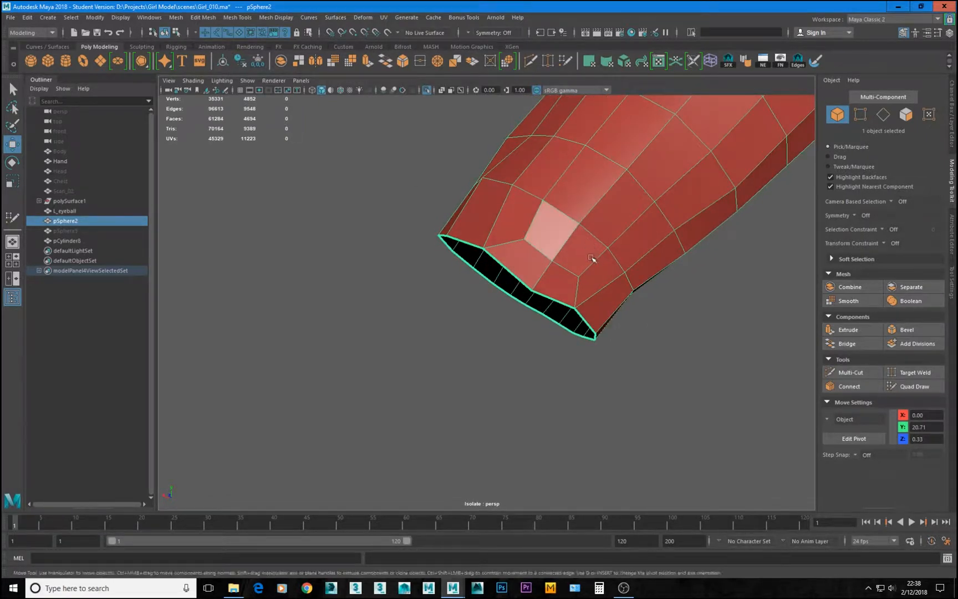
pyautogui.keyDown('alt'); pyautogui.moveTo(513, 246); pyautogui.dragTo(542, 242); pyautogui.keyUp('alt')
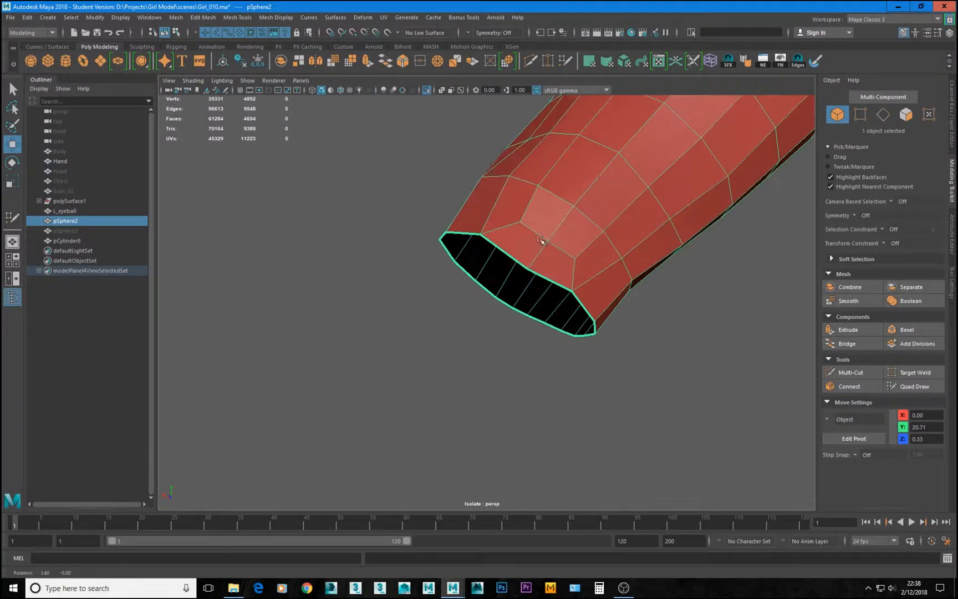
# Step: Cut two new edges with Multi-Cut from the irregular vertices near the arm's end to its open border
pyautogui.click(537, 61)
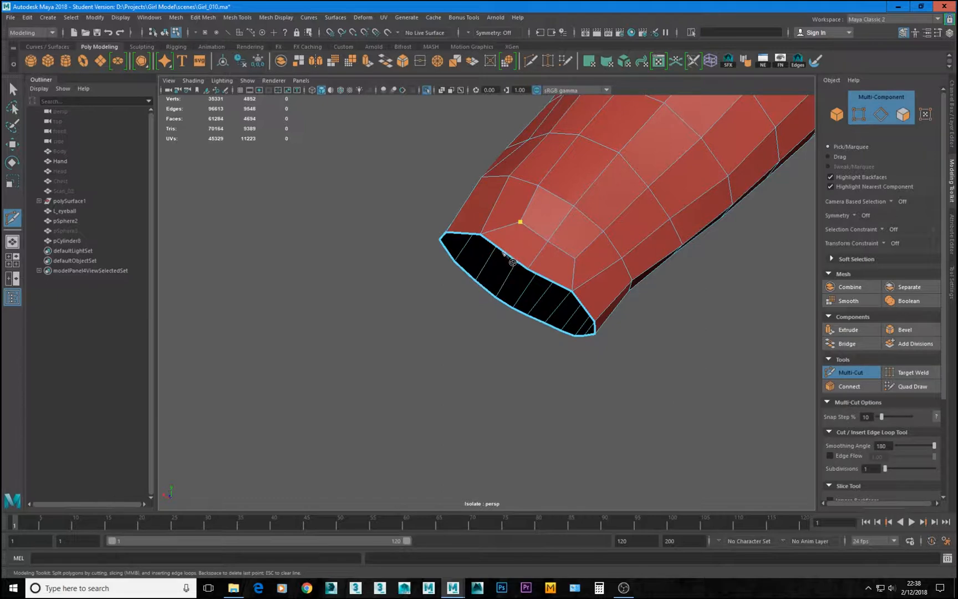
pyautogui.keyDown('alt'); pyautogui.moveTo(504, 252); pyautogui.dragTo(515, 285); pyautogui.keyUp('alt')
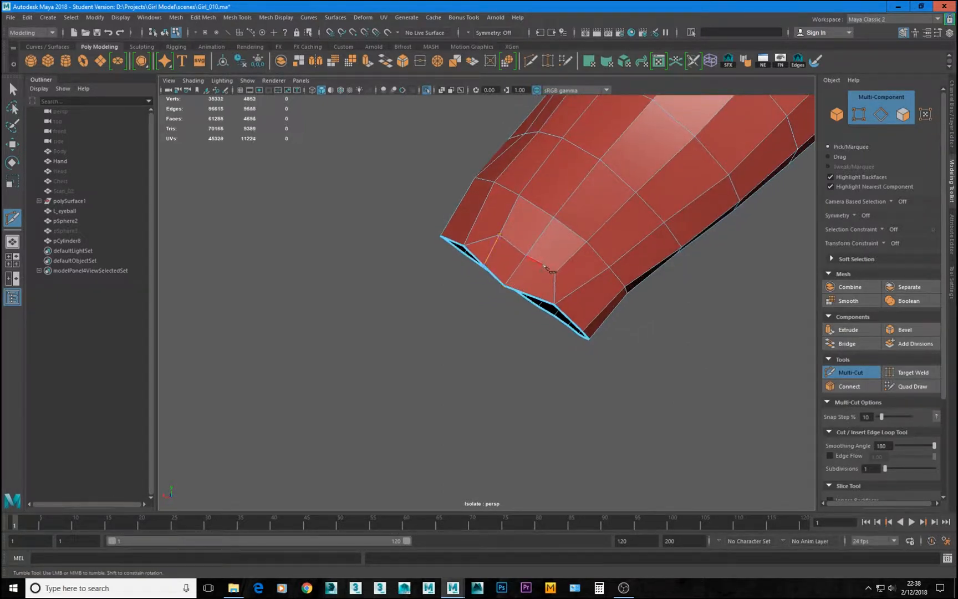
pyautogui.keyDown('alt'); pyautogui.moveTo(571, 282); pyautogui.dragTo(504, 289); pyautogui.keyUp('alt')
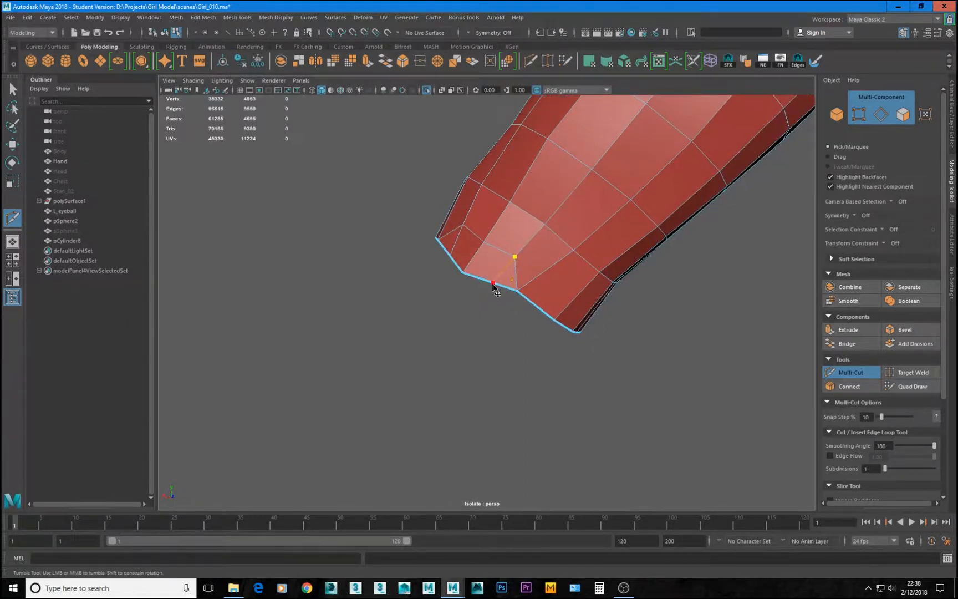
pyautogui.click(506, 275)
pyautogui.press('Return')
# Step: Delete the redundant edges beside the new cuts and select the complete border loop of the arm opening
pyautogui.press('w')
pyautogui.doubleClick(516, 276)
pyautogui.keyDown('shift'); pyautogui.moveTo(565, 220); pyautogui.dragTo(547, 232, button='right'); pyautogui.keyUp('shift')
pyautogui.keyDown('alt'); pyautogui.moveTo(546, 231); pyautogui.dragTo(445, 265); pyautogui.keyUp('alt')
pyautogui.doubleClick(520, 266)
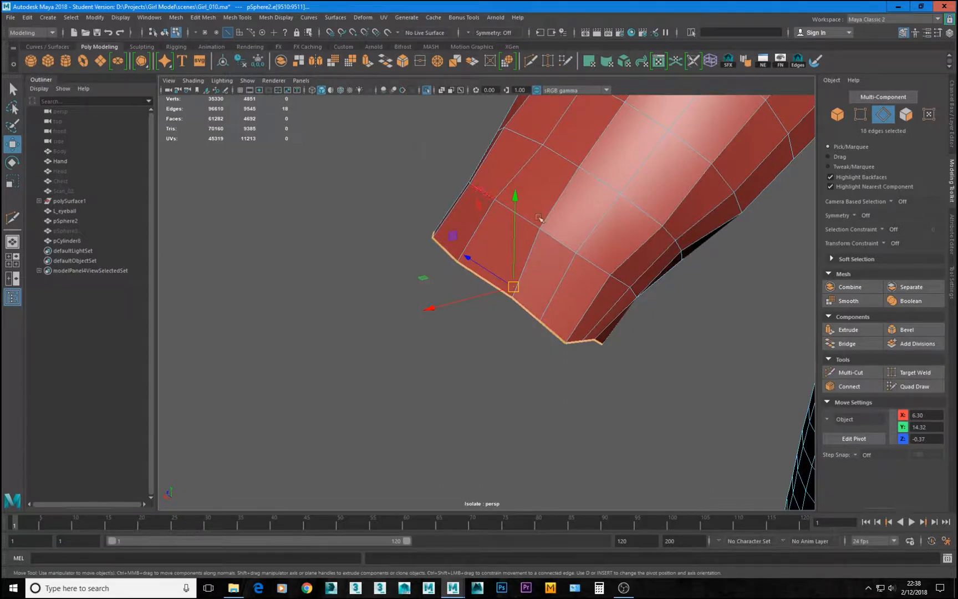
# Step: Move individual vertices along the arm's open border to straighten the rim and even out their spacing
pyautogui.press('F9')
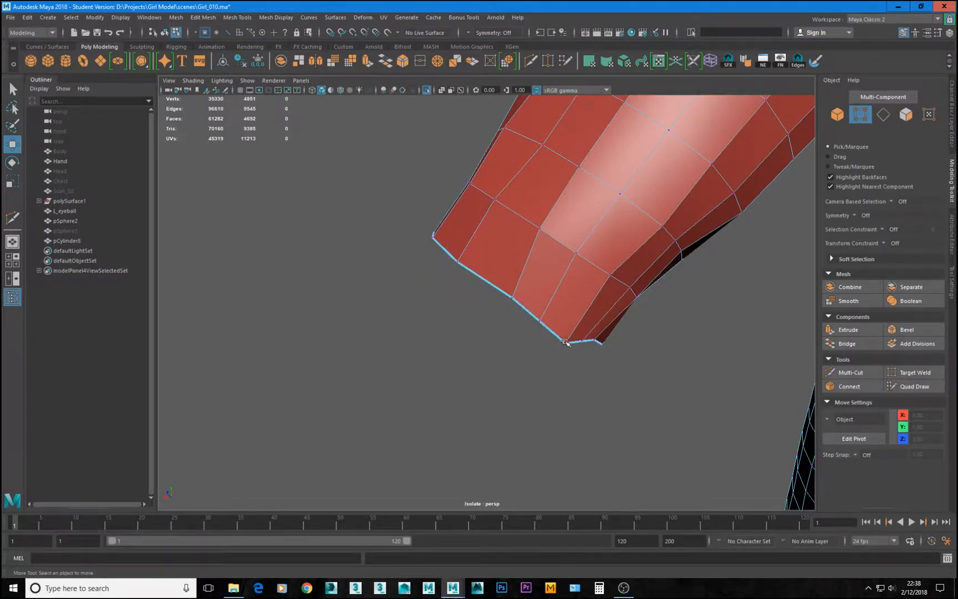
pyautogui.click(566, 342)
pyautogui.moveTo(573, 344); pyautogui.dragTo(543, 328)
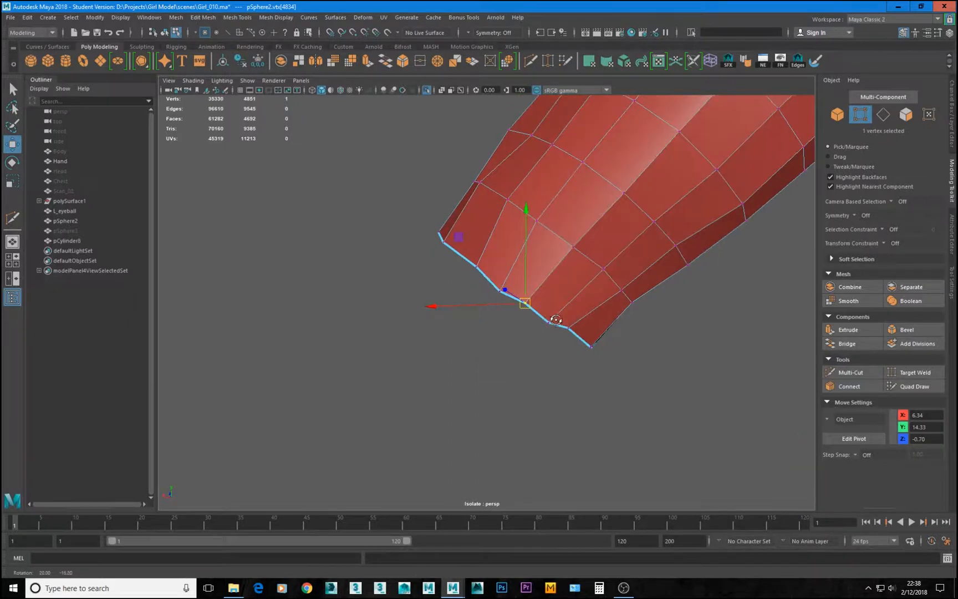
pyautogui.doubleClick(550, 323)
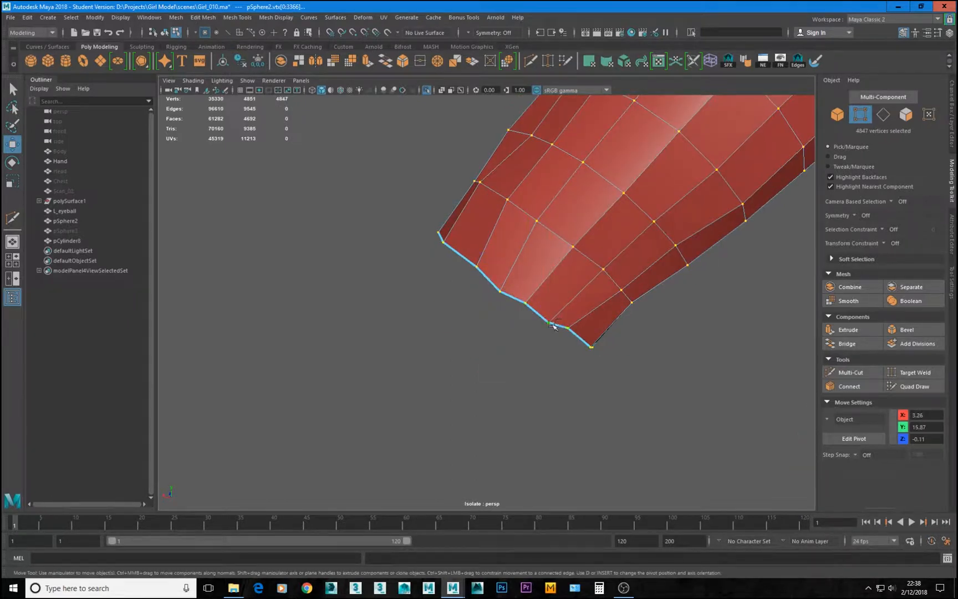
pyautogui.click(547, 322)
pyautogui.moveTo(548, 322); pyautogui.dragTo(551, 316)
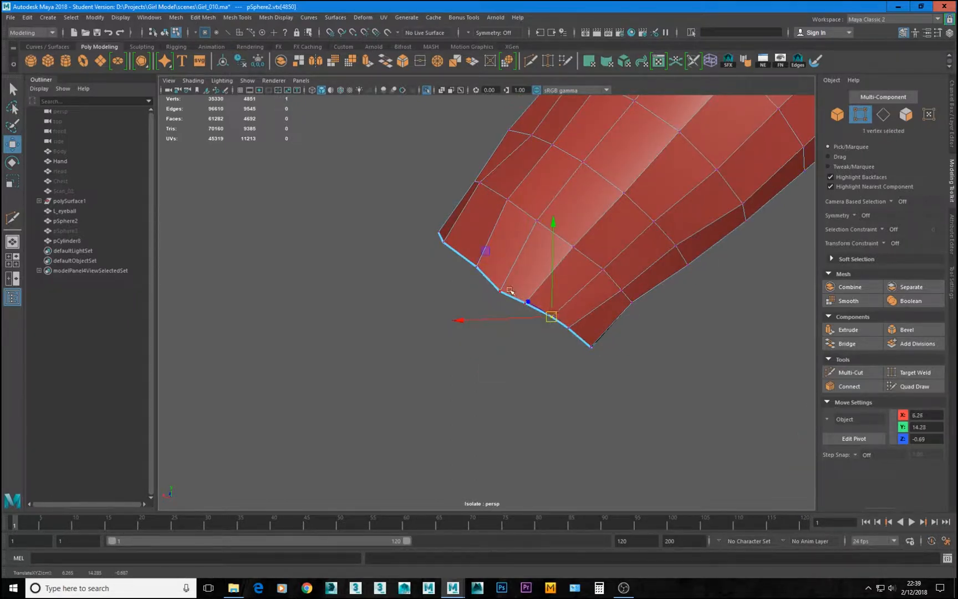
pyautogui.click(501, 291)
# Step: Leave isolation and hide the Hand scan mesh
pyautogui.keyDown('alt'); pyautogui.moveTo(503, 290); pyautogui.dragTo(918, 279); pyautogui.keyUp('alt')
pyautogui.keyDown('alt'); pyautogui.moveTo(536, 229); pyautogui.dragTo(407, 192); pyautogui.keyUp('alt')
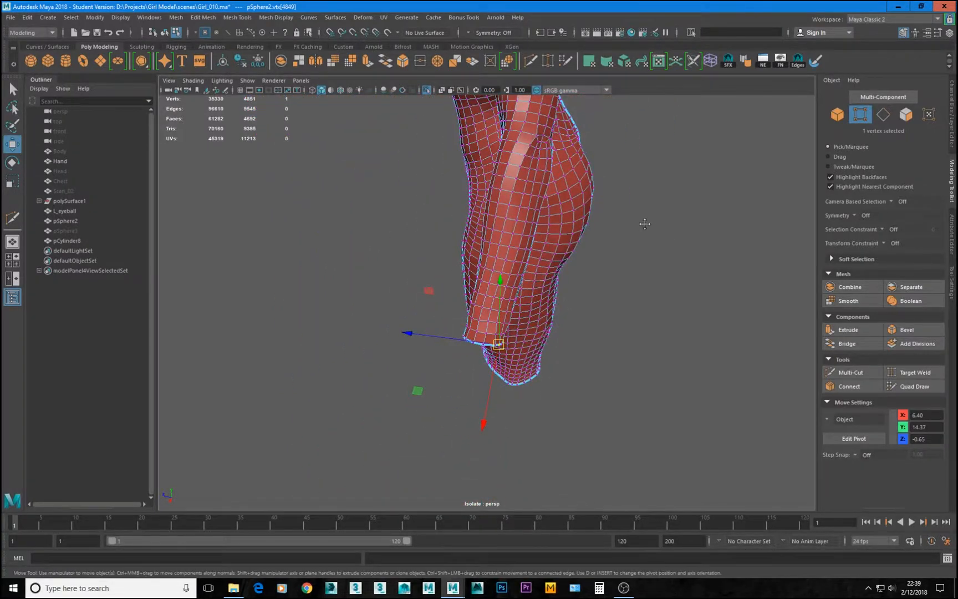
pyautogui.keyDown('alt'); pyautogui.moveTo(644, 222); pyautogui.dragTo(618, 208); pyautogui.keyUp('alt')
pyautogui.keyDown('alt'); pyautogui.moveTo(630, 207); pyautogui.dragTo(616, 292); pyautogui.keyUp('alt')
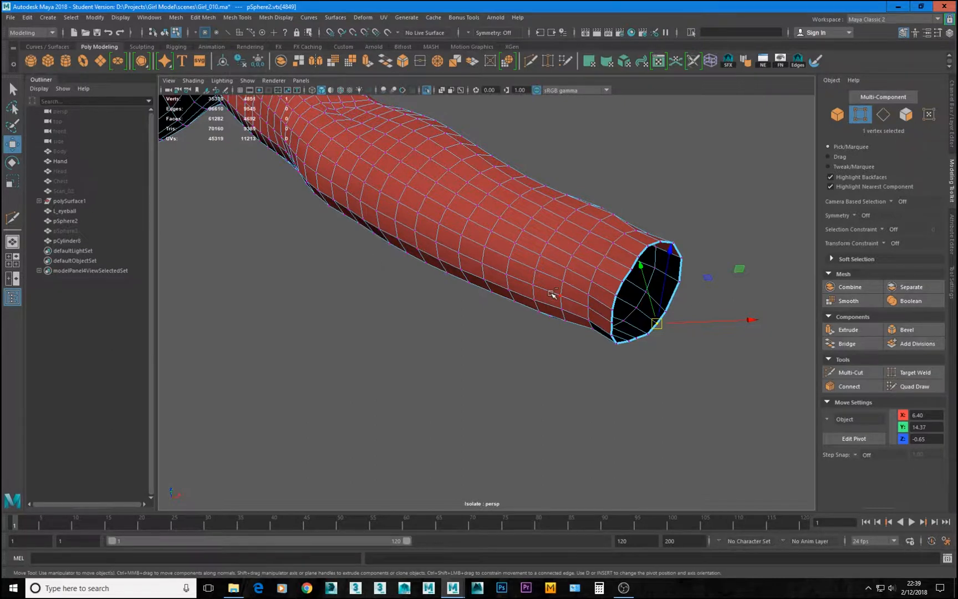
pyautogui.hotkey('ctrl', '1')
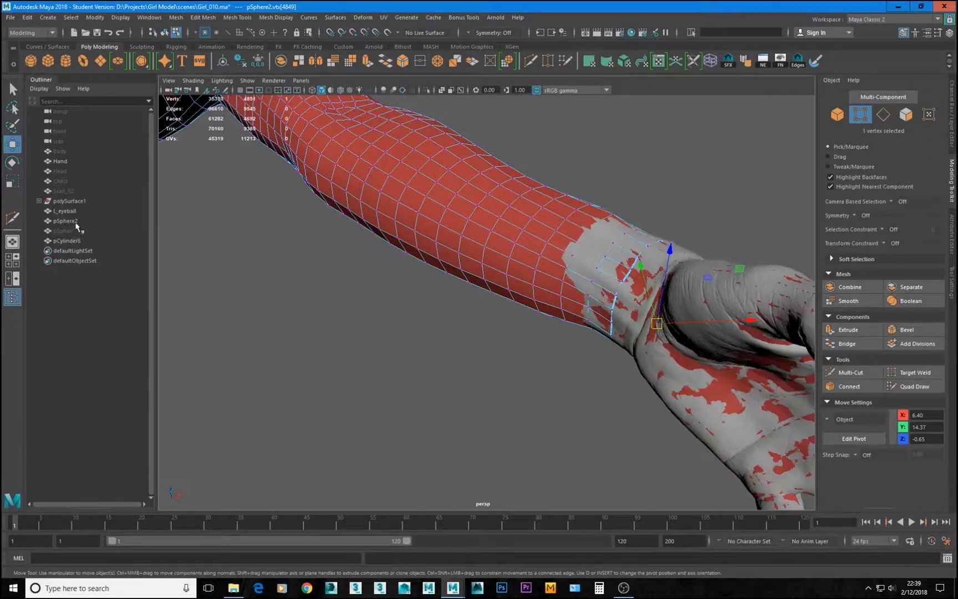
pyautogui.click(61, 160)
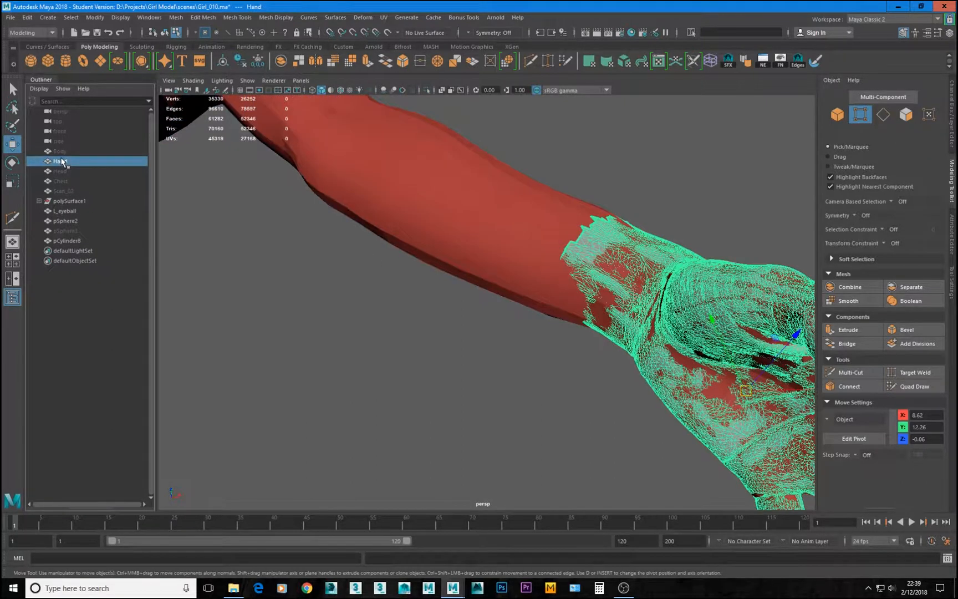
pyautogui.hotkey('ctrl', 'h')
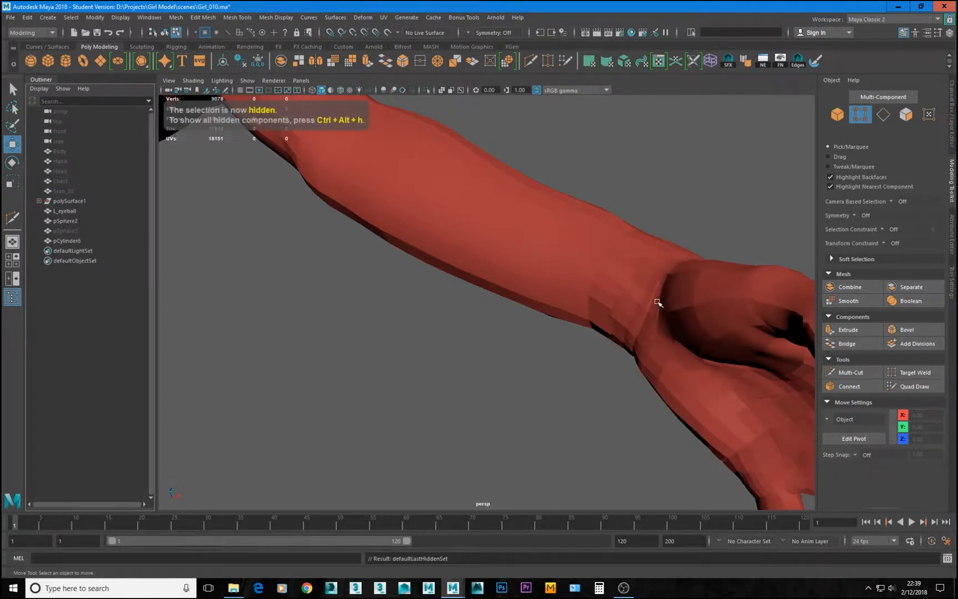
# Step: Select the last ring of faces around the pSphere2 arm's open end and delete it
pyautogui.keyDown('alt'); pyautogui.moveTo(658, 303); pyautogui.dragTo(476, 284); pyautogui.keyUp('alt')
pyautogui.click(384, 297)
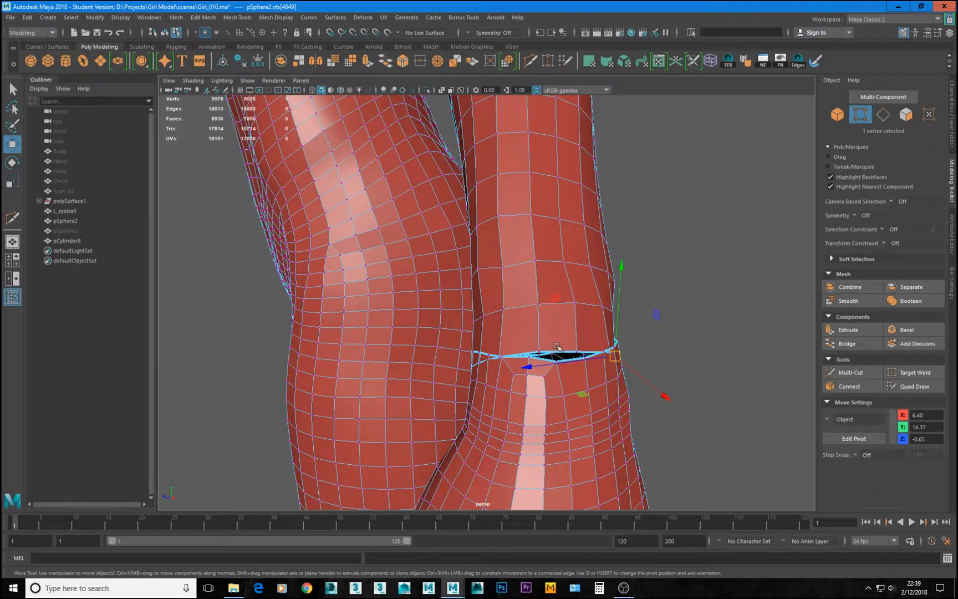
pyautogui.keyDown('alt'); pyautogui.moveTo(557, 348); pyautogui.dragTo(339, 290); pyautogui.keyUp('alt')
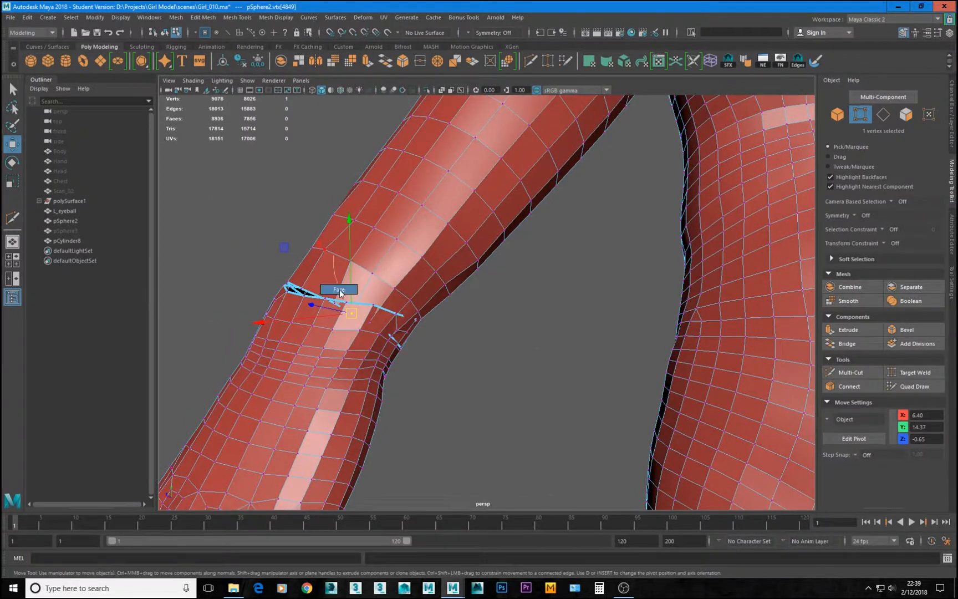
pyautogui.moveTo(339, 290); pyautogui.dragTo(340, 290, button='right')
pyautogui.click(328, 276)
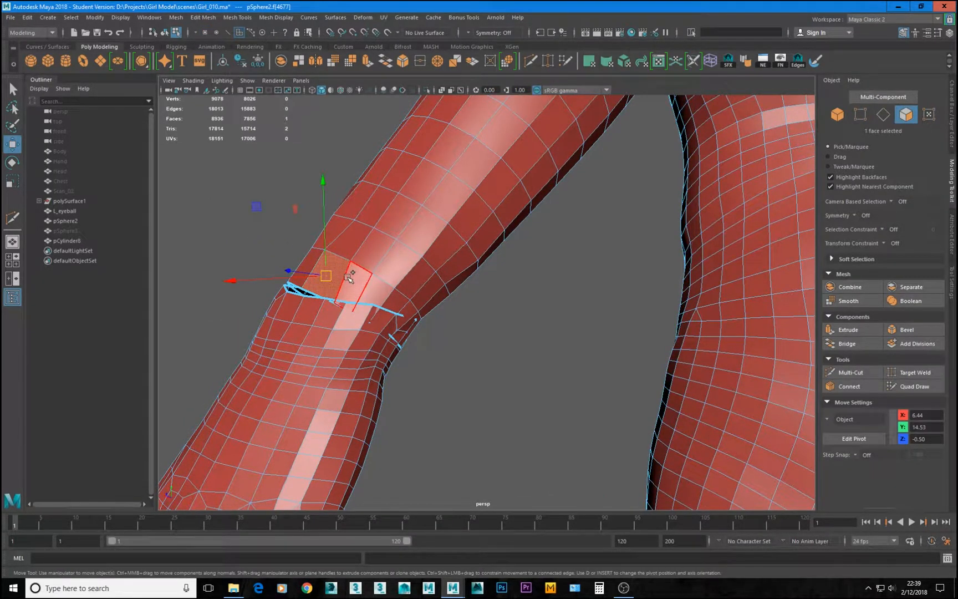
pyautogui.keyDown('shift'); pyautogui.doubleClick(350, 278); pyautogui.keyUp('shift')
pyautogui.keyDown('alt'); pyautogui.moveTo(350, 278); pyautogui.dragTo(585, 279); pyautogui.keyUp('alt')
pyautogui.press('Delete')
# Step: Combine the pCylinder8 hand mesh and the pSphere2 body mesh into one object and display its channel attributes
pyautogui.click(649, 328)
pyautogui.keyDown('shift'); pyautogui.click(589, 243); pyautogui.keyUp('shift')
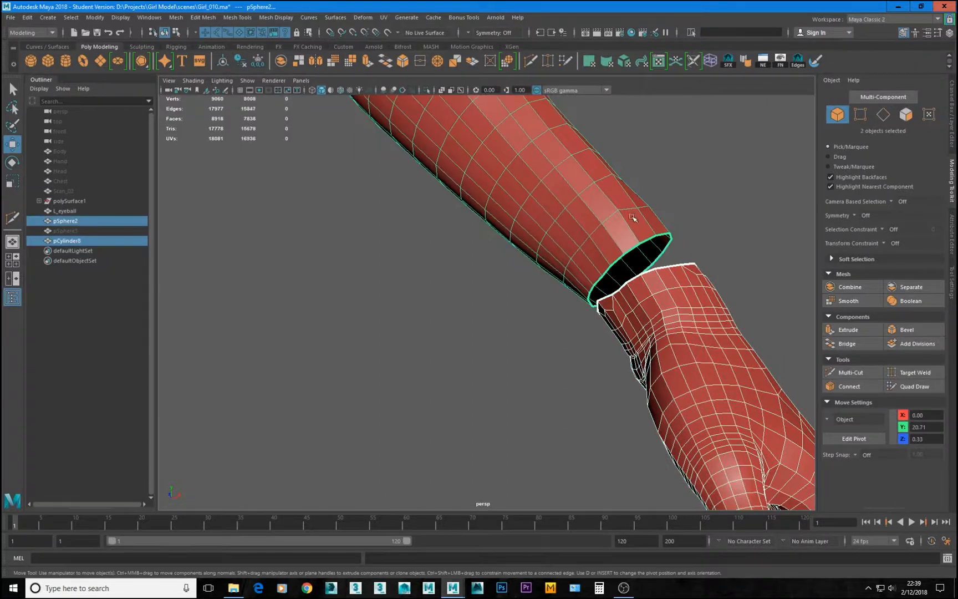
pyautogui.keyDown('shift'); pyautogui.moveTo(639, 205); pyautogui.dragTo(624, 386, button='right'); pyautogui.keyUp('shift')
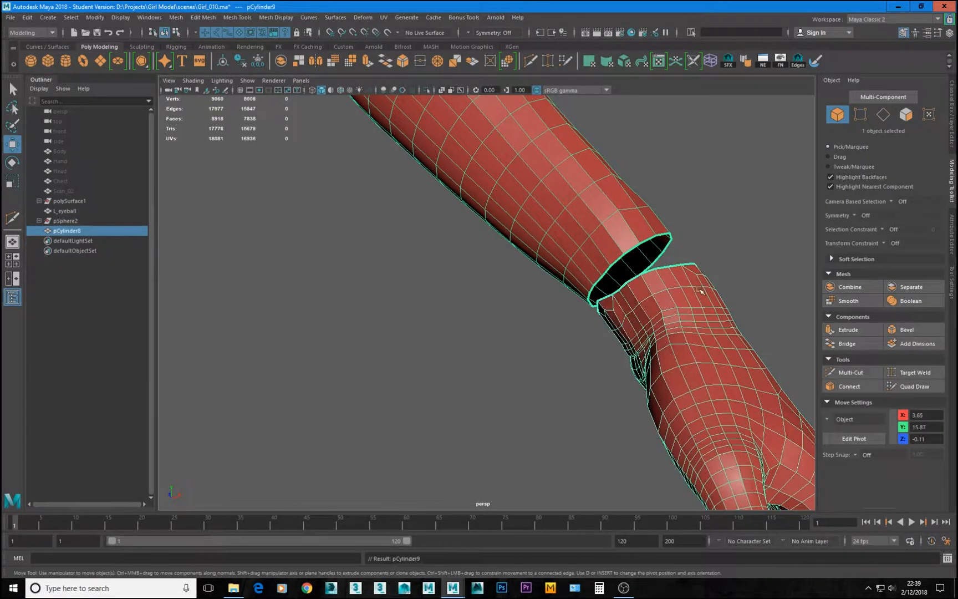
pyautogui.keyDown('alt'); pyautogui.moveTo(657, 281); pyautogui.dragTo(721, 233); pyautogui.keyUp('alt')
pyautogui.click(954, 126)
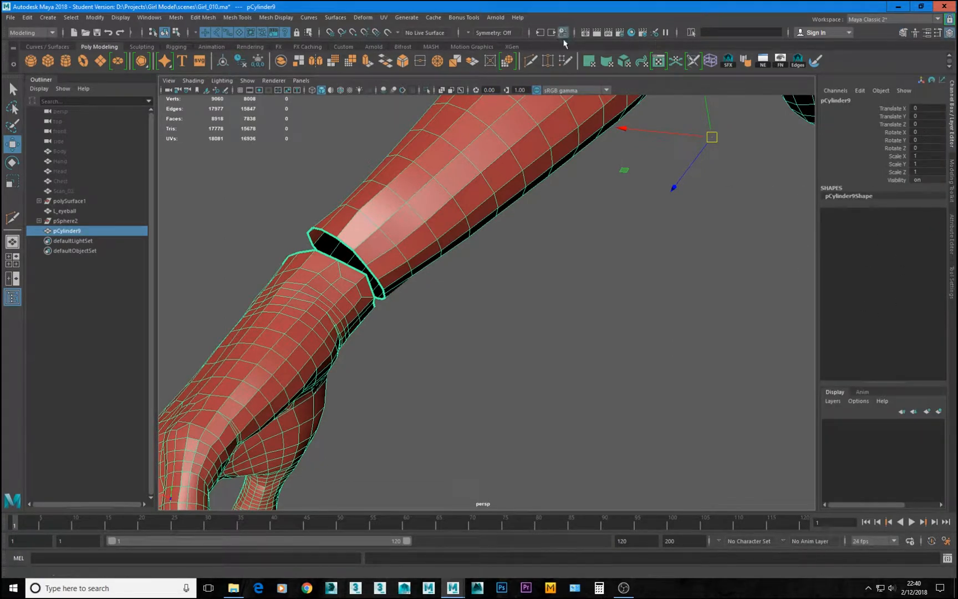
# Step: Bridge one border edge of the hand's forearm opening to the facing border edge of the arm
pyautogui.keyDown('alt'); pyautogui.moveTo(537, 227); pyautogui.dragTo(363, 330); pyautogui.keyUp('alt')
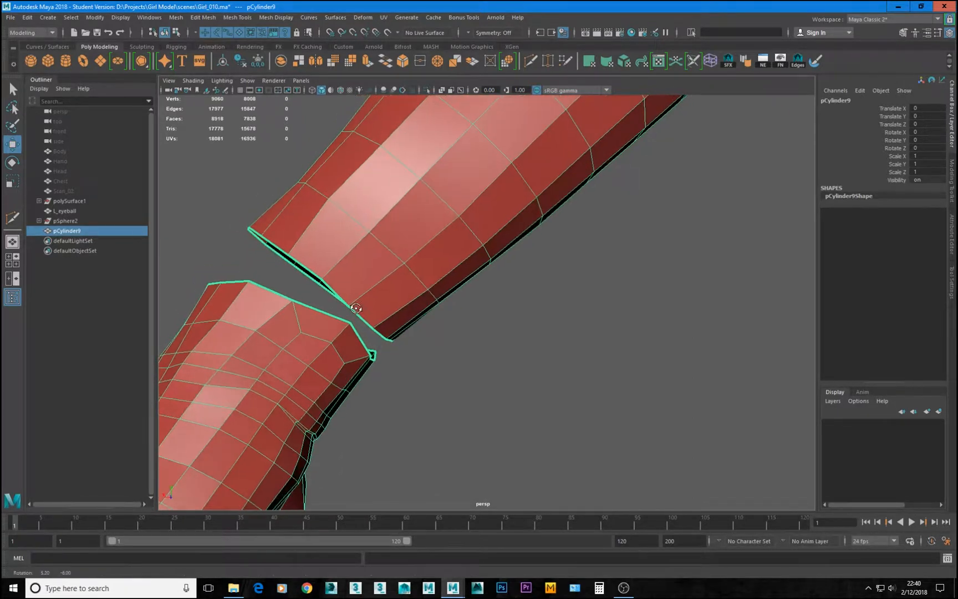
pyautogui.moveTo(320, 316); pyautogui.dragTo(321, 297, button='right')
pyautogui.click(327, 314)
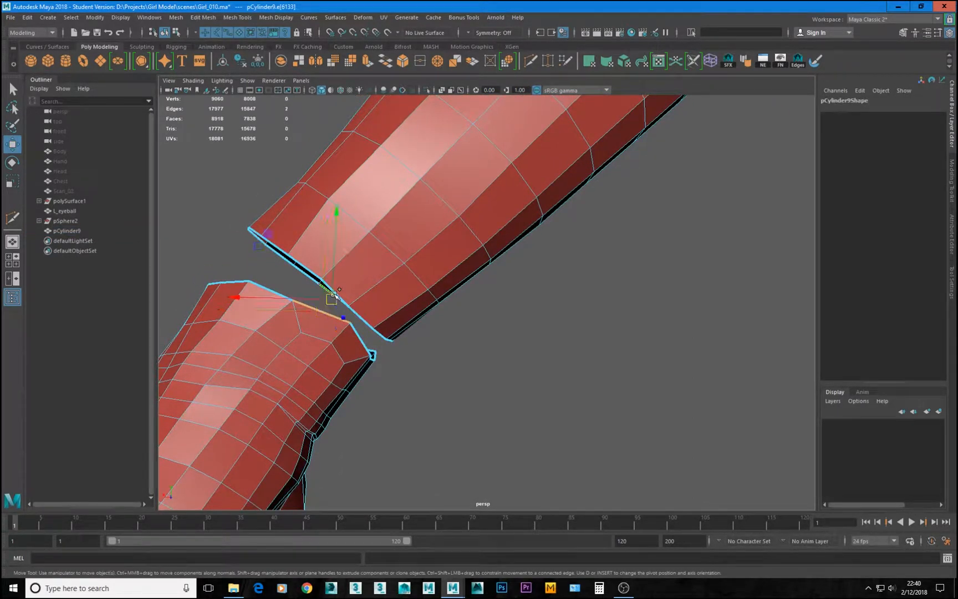
pyautogui.keyDown('alt'); pyautogui.moveTo(335, 294); pyautogui.dragTo(350, 300); pyautogui.keyUp('alt')
pyautogui.hotkey('ctrl', 'z')
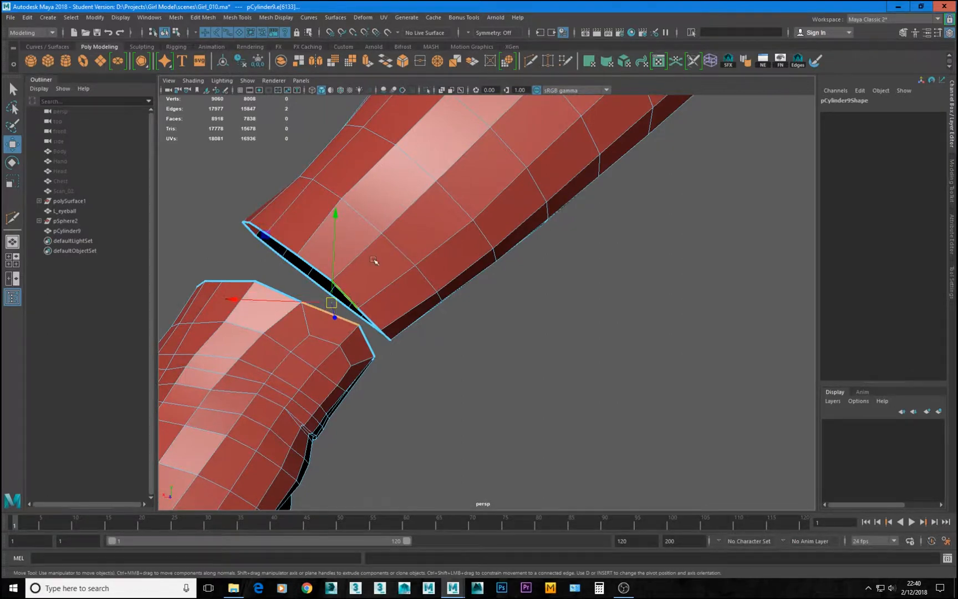
pyautogui.keyDown('alt'); pyautogui.moveTo(374, 261); pyautogui.dragTo(396, 252); pyautogui.keyUp('alt')
pyautogui.keyDown('shift'); pyautogui.moveTo(444, 302); pyautogui.dragTo(418, 423, button='right'); pyautogui.keyUp('shift')
# Step: Move the arm-border vertex at the corner of the new bridge face along the rim to widen that face
pyautogui.keyDown('alt'); pyautogui.moveTo(417, 407); pyautogui.dragTo(346, 316); pyautogui.keyUp('alt')
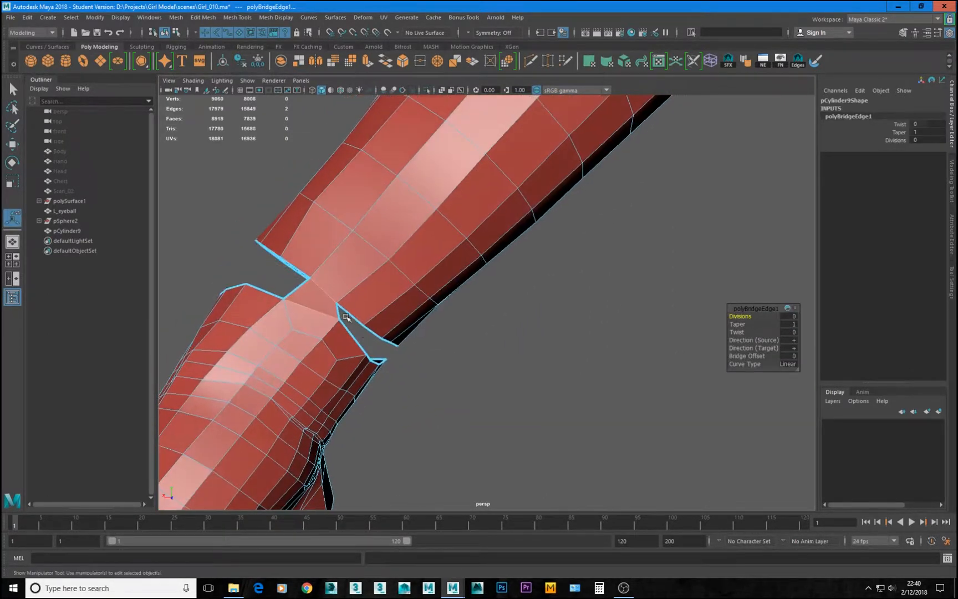
pyautogui.press('q')
pyautogui.press('F9')
pyautogui.click(338, 305)
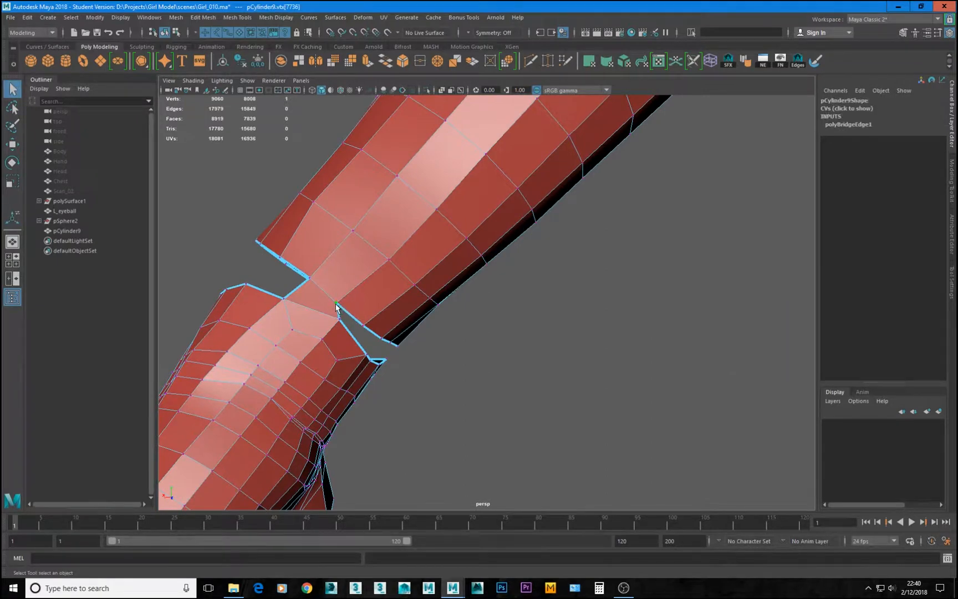
pyautogui.press('w')
pyautogui.moveTo(338, 305); pyautogui.dragTo(352, 306)
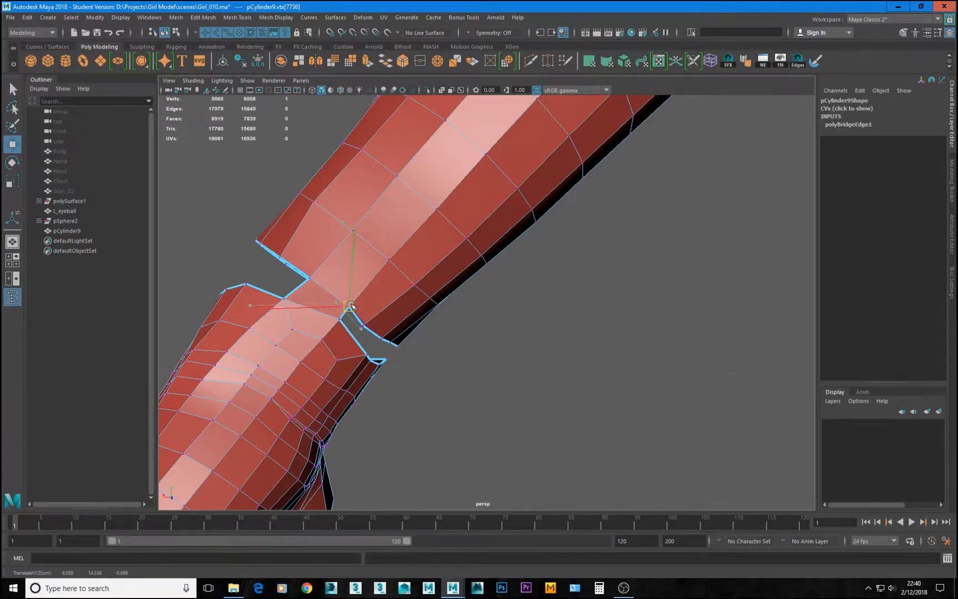
# Step: Adjust the border edge and vertices beside the first bridge face on the hand and arm rims to even out the gap
pyautogui.click(372, 333)
pyautogui.keyDown('alt'); pyautogui.moveTo(370, 332); pyautogui.dragTo(416, 353); pyautogui.keyUp('alt')
pyautogui.scroll(2, 383, 391)
pyautogui.press('F10')
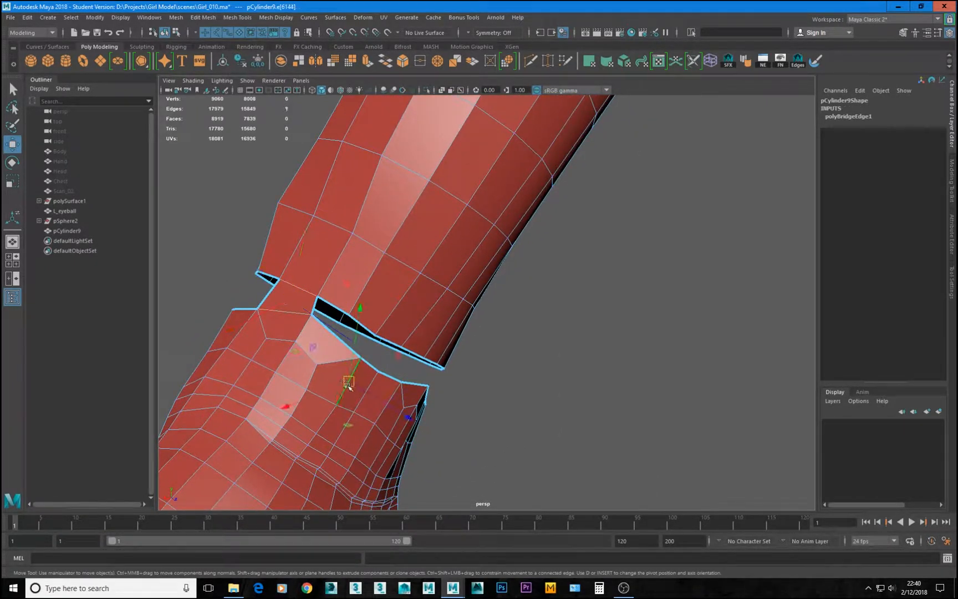
pyautogui.moveTo(349, 385); pyautogui.dragTo(342, 381)
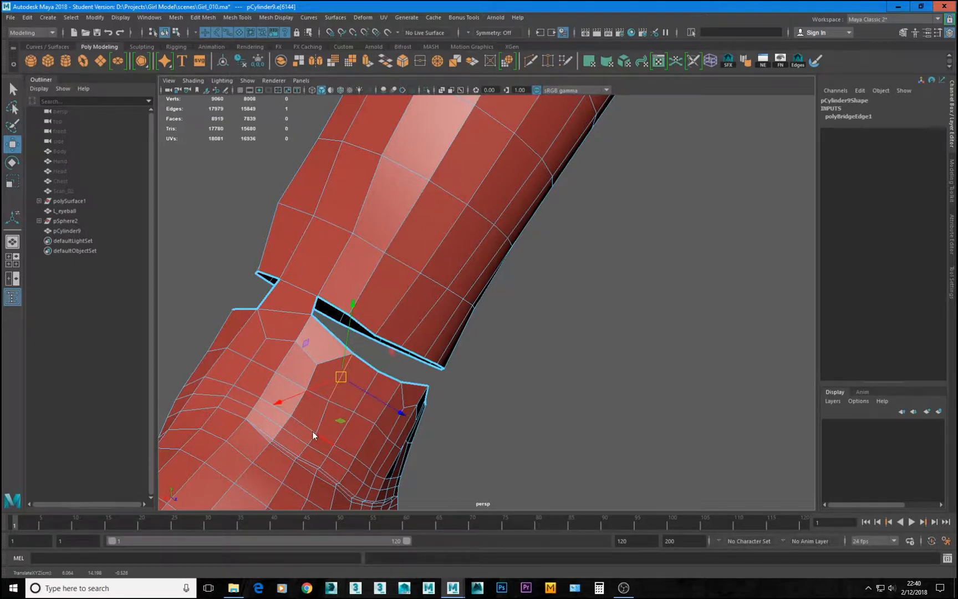
pyautogui.press('F9')
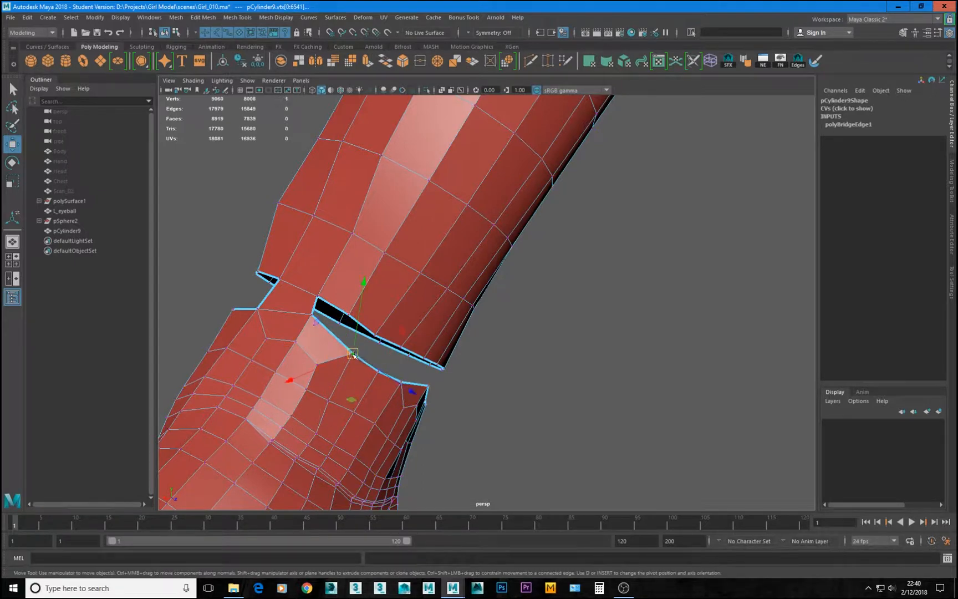
pyautogui.click(352, 354)
pyautogui.moveTo(350, 352); pyautogui.dragTo(347, 349)
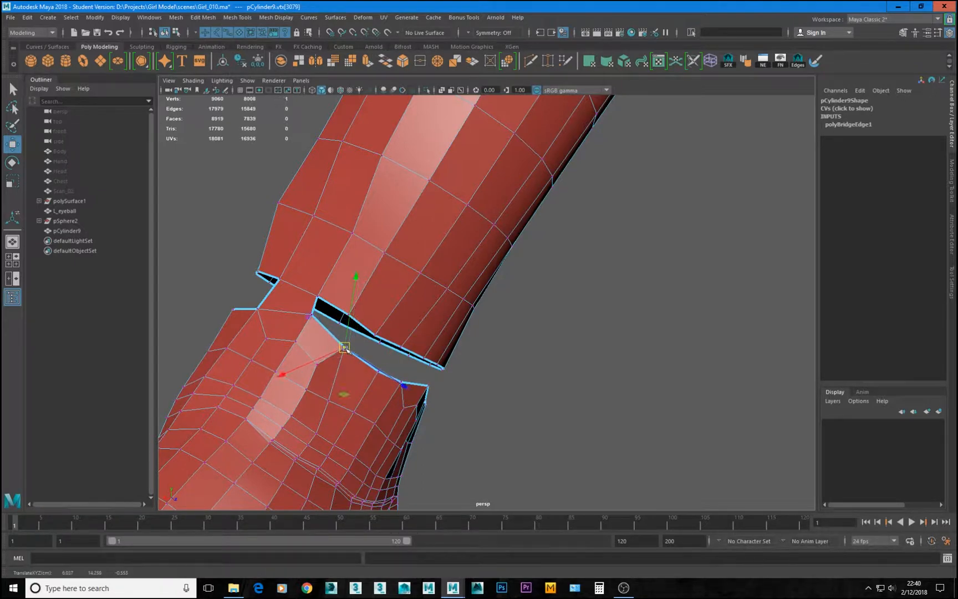
pyautogui.click(352, 321)
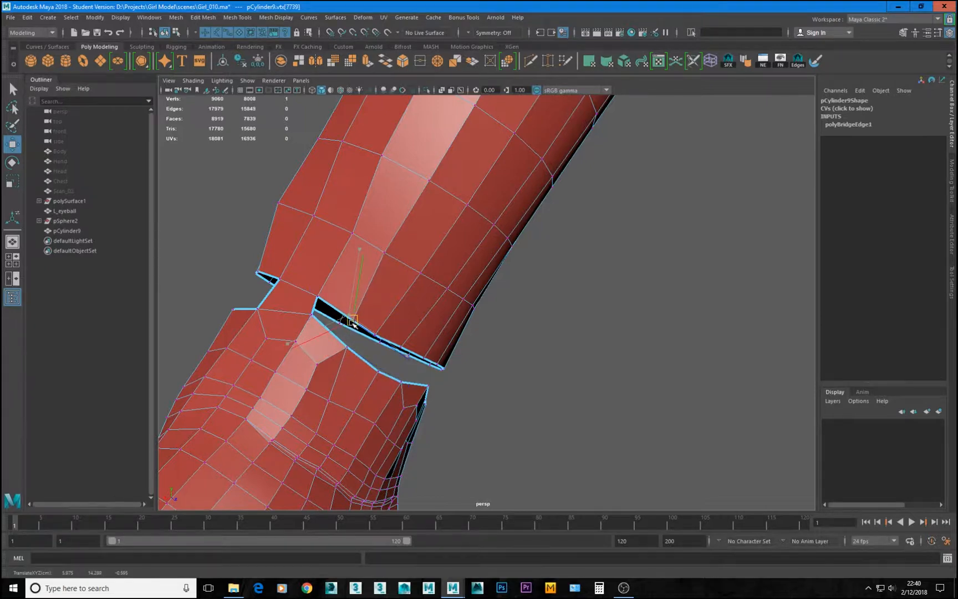
# Step: Bridge the next hand border edge beside the existing bridge face to the facing arm border edge
pyautogui.keyDown('alt'); pyautogui.moveTo(343, 375); pyautogui.dragTo(306, 423); pyautogui.keyUp('alt')
pyautogui.click(328, 319)
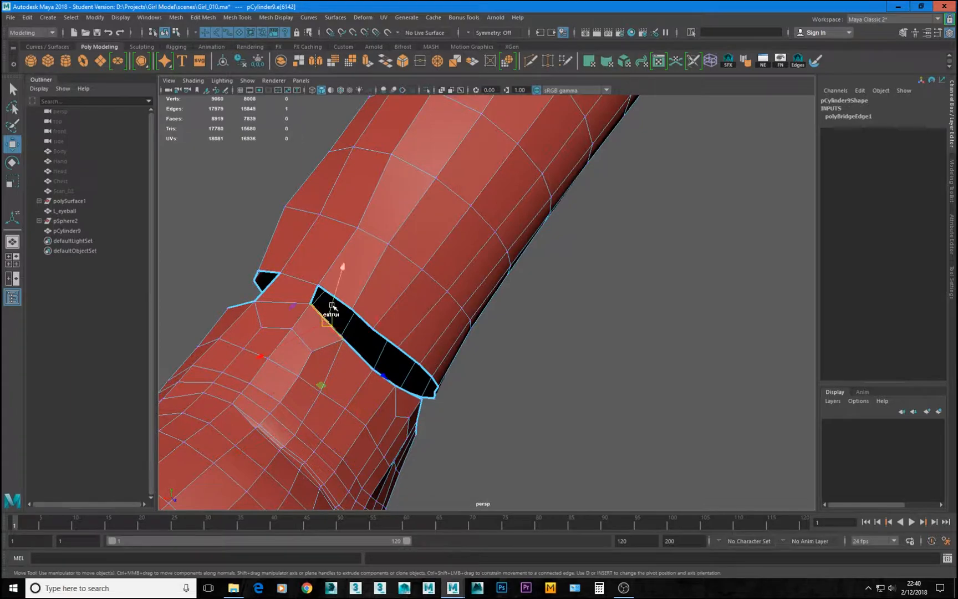
pyautogui.keyDown('shift'); pyautogui.moveTo(395, 301); pyautogui.dragTo(388, 422, button='right'); pyautogui.keyUp('shift')
pyautogui.keyDown('alt'); pyautogui.moveTo(388, 423); pyautogui.dragTo(314, 243); pyautogui.keyUp('alt')
pyautogui.press('q')
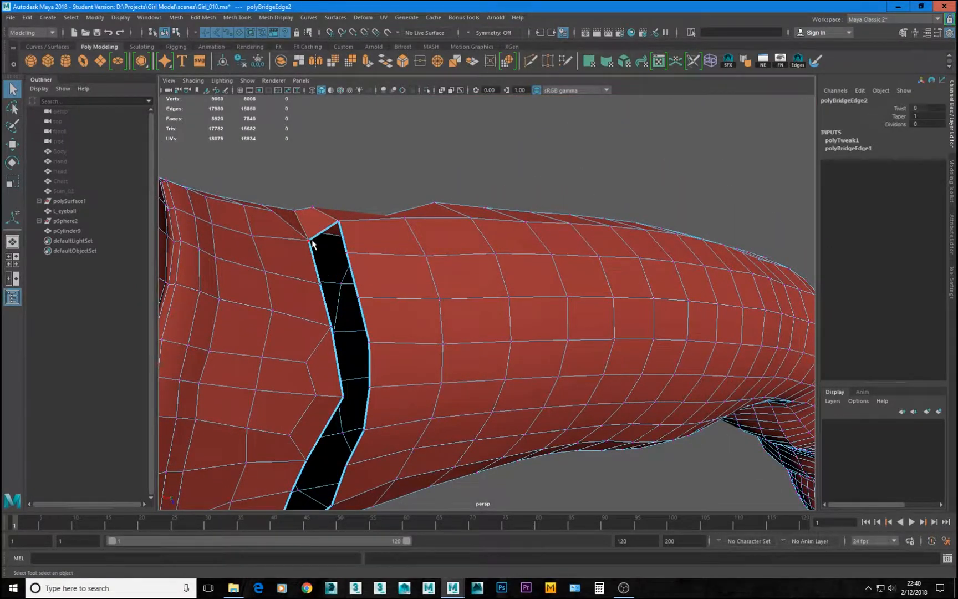
# Step: Reposition the hand-border vertex at the corner of the second bridge face and nudge the seam edge where the bridge meets the arm
pyautogui.click(312, 241)
pyautogui.press('w')
pyautogui.moveTo(311, 242); pyautogui.dragTo(366, 355)
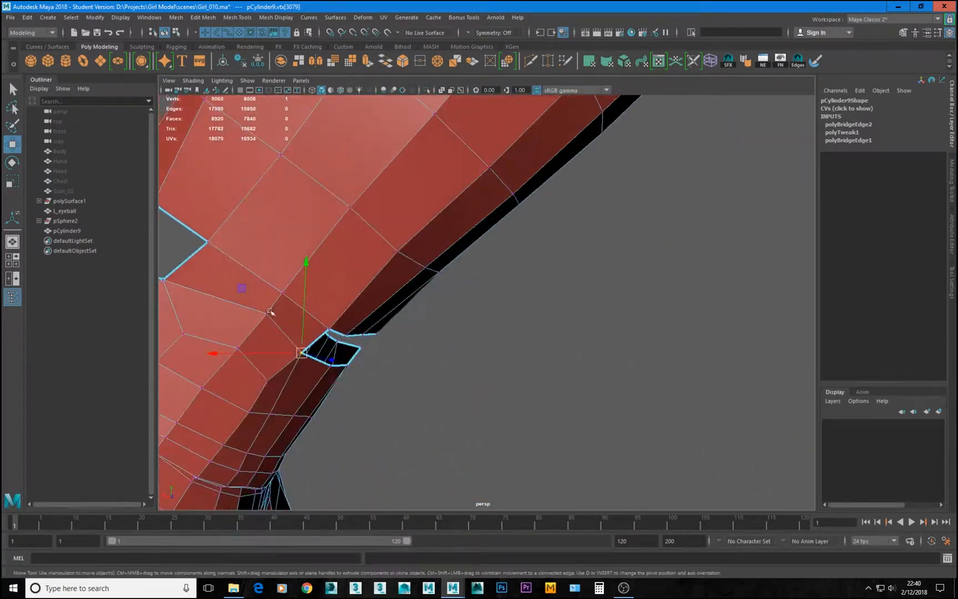
pyautogui.press('F10')
pyautogui.click(302, 321)
pyautogui.click(292, 298)
pyautogui.keyDown('alt'); pyautogui.moveTo(293, 298); pyautogui.dragTo(226, 289); pyautogui.keyUp('alt')
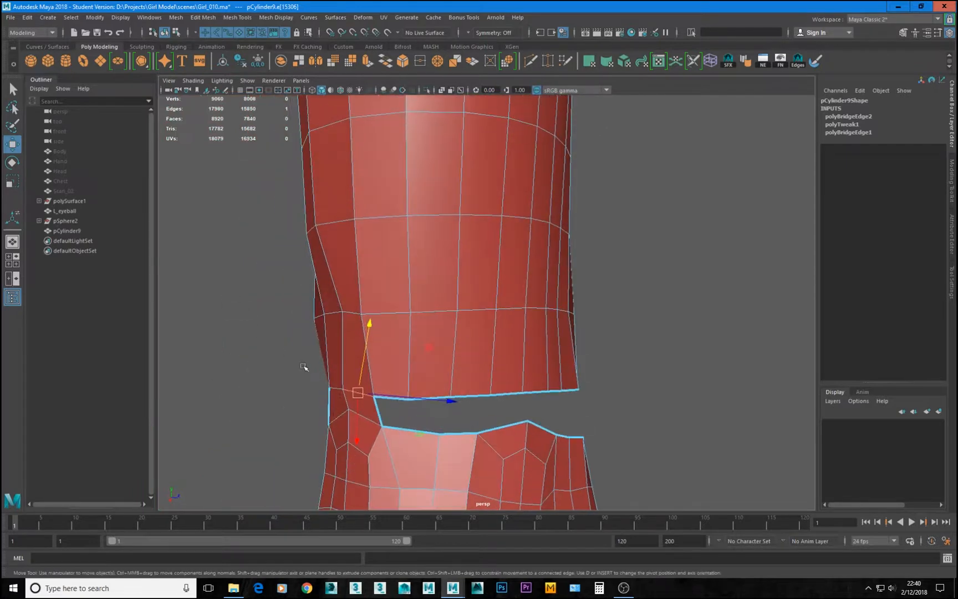
pyautogui.moveTo(359, 390); pyautogui.dragTo(360, 387)
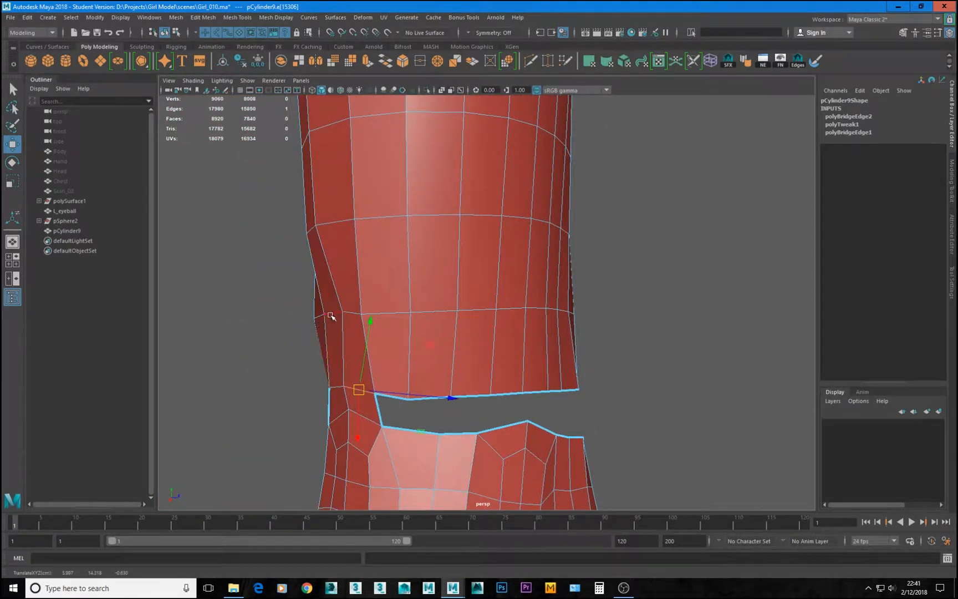
# Step: Move the arm vertices one row above the bridged faces outward to smooth the forearm's silhouette
pyautogui.click(331, 317)
pyautogui.moveTo(332, 317); pyautogui.dragTo(322, 316)
pyautogui.keyDown('alt'); pyautogui.moveTo(397, 358); pyautogui.dragTo(511, 400); pyautogui.keyUp('alt')
pyautogui.click(444, 270)
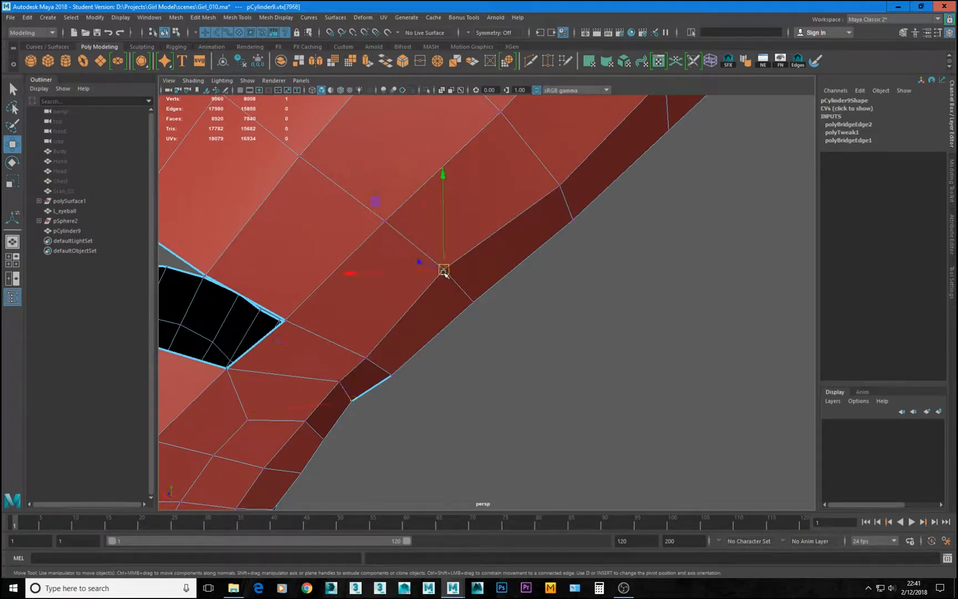
pyautogui.moveTo(444, 270); pyautogui.dragTo(455, 281)
pyautogui.scroll(-3, 452, 273)
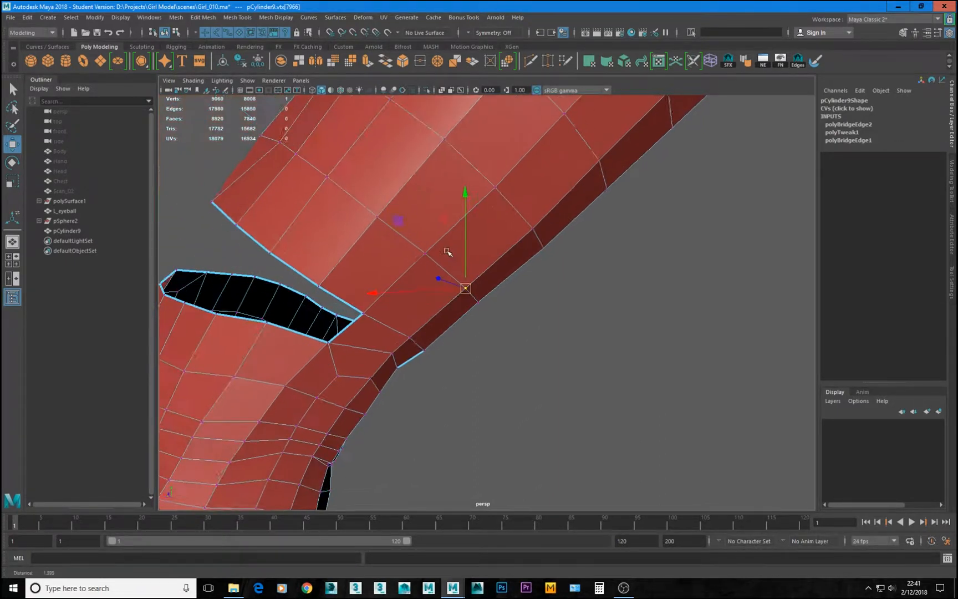
# Step: Bridge the hand and arm border edges on the other side of the first bridge face
pyautogui.keyDown('alt'); pyautogui.moveTo(557, 260); pyautogui.dragTo(494, 227); pyautogui.keyUp('alt')
pyautogui.keyDown('alt'); pyautogui.moveTo(440, 276); pyautogui.dragTo(379, 277); pyautogui.keyUp('alt')
pyautogui.keyDown('alt'); pyautogui.moveTo(446, 360); pyautogui.dragTo(473, 298, button='middle'); pyautogui.keyUp('alt')
pyautogui.keyDown('alt'); pyautogui.moveTo(472, 297); pyautogui.dragTo(527, 333); pyautogui.keyUp('alt')
pyautogui.keyDown('alt'); pyautogui.moveTo(383, 227); pyautogui.dragTo(404, 223); pyautogui.keyUp('alt')
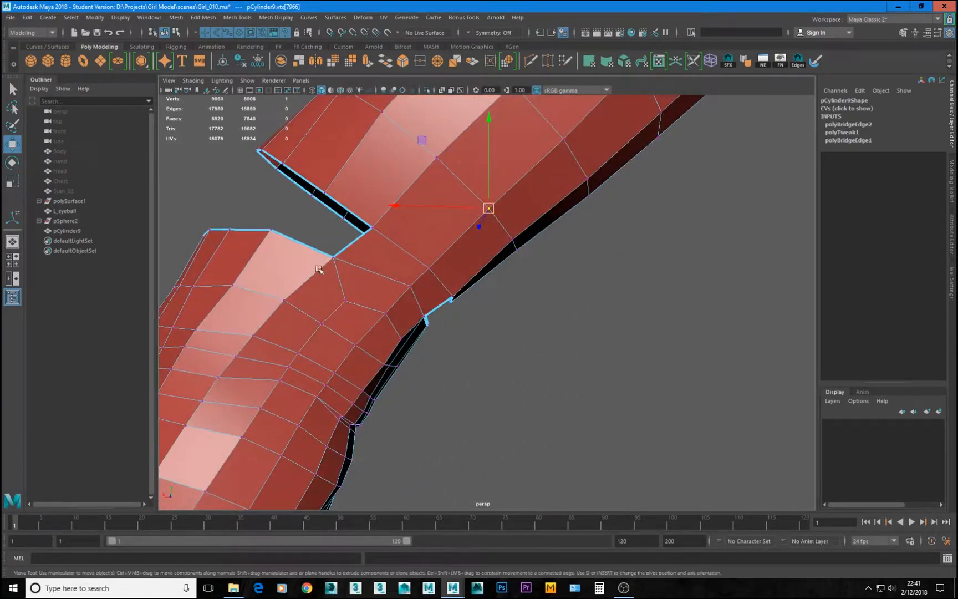
pyautogui.moveTo(320, 268); pyautogui.dragTo(314, 253, button='right')
pyautogui.click(311, 248)
pyautogui.keyDown('shift'); pyautogui.click(350, 213); pyautogui.keyUp('shift')
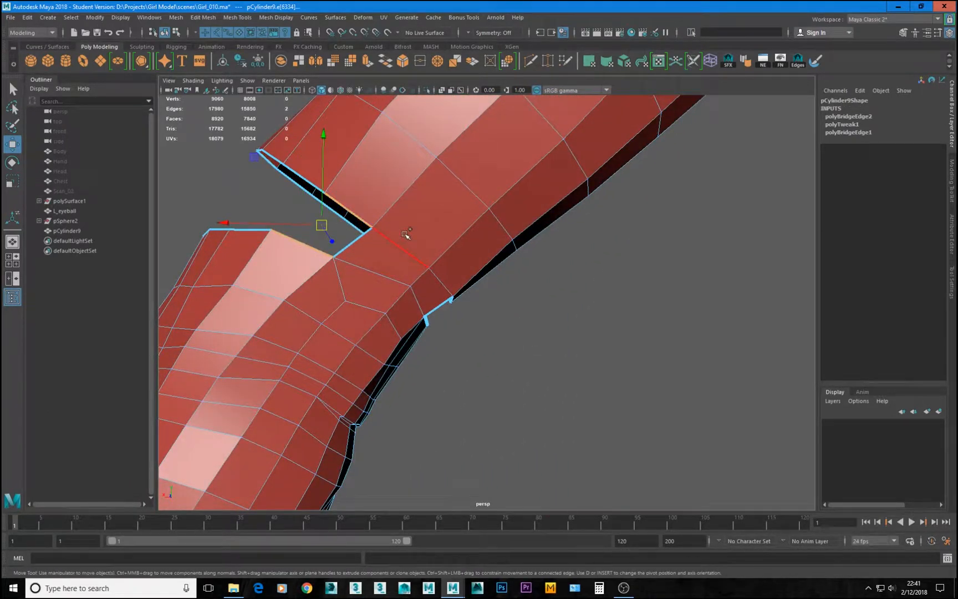
pyautogui.keyDown('shift'); pyautogui.moveTo(416, 224); pyautogui.dragTo(397, 334, button='right'); pyautogui.keyUp('shift')
# Step: Move the hand-border vertex at the corner of the third bridge face, checking the shape in smooth preview
pyautogui.scroll(-5, 338, 280)
pyautogui.keyDown('alt'); pyautogui.moveTo(338, 280); pyautogui.dragTo(416, 298); pyautogui.keyUp('alt')
pyautogui.scroll(3, 541, 342)
pyautogui.press('q')
pyautogui.moveTo(429, 294); pyautogui.dragTo(409, 287, button='right')
pyautogui.click(406, 289)
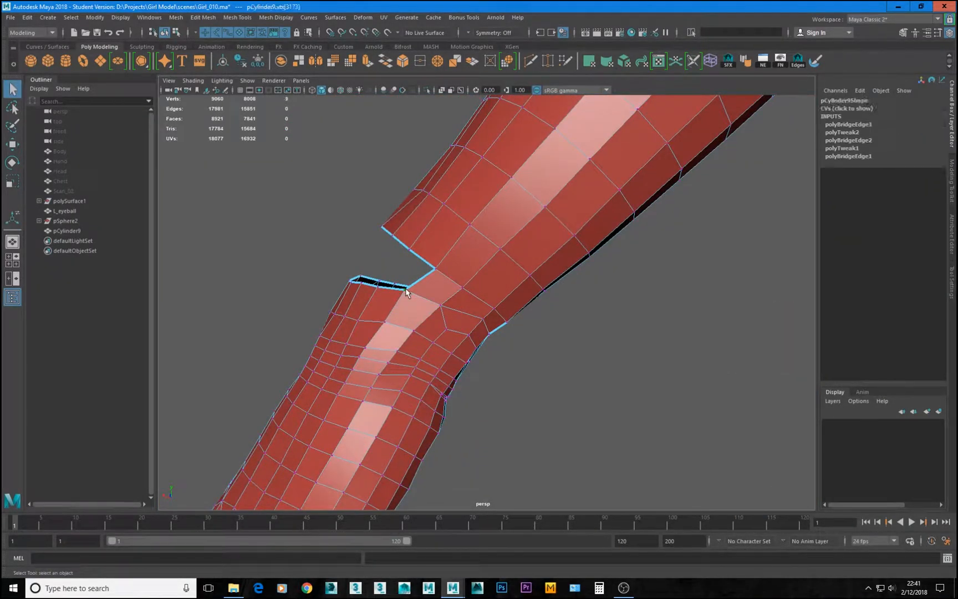
pyautogui.press('2')
pyautogui.press('w')
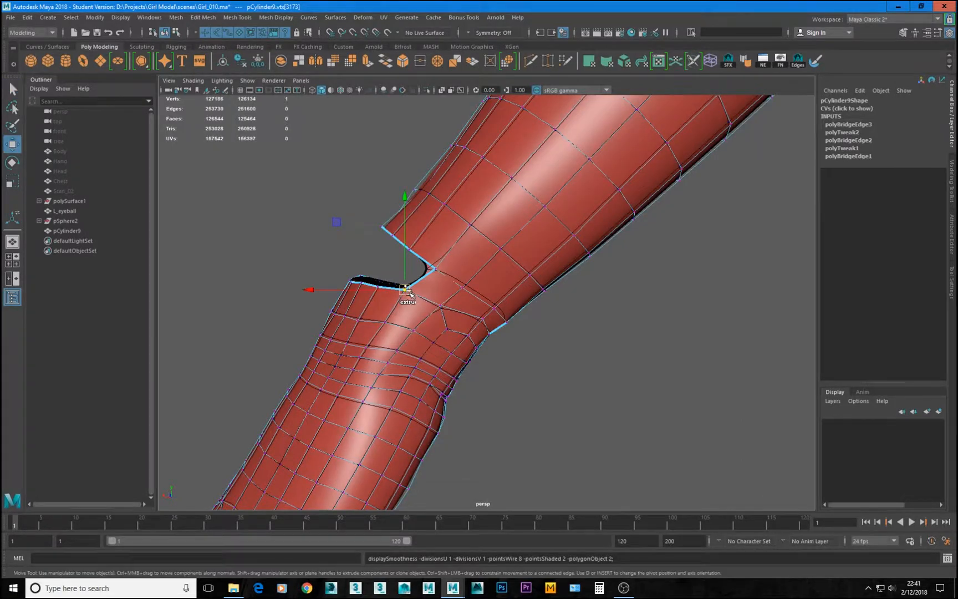
pyautogui.press('1')
pyautogui.moveTo(408, 292); pyautogui.dragTo(420, 335)
# Step: Bridge the next three hand border edges to the three facing arm border edges
pyautogui.scroll(3, 420, 361)
pyautogui.keyDown('shift'); pyautogui.click(427, 326); pyautogui.keyUp('shift')
pyautogui.click(432, 330)
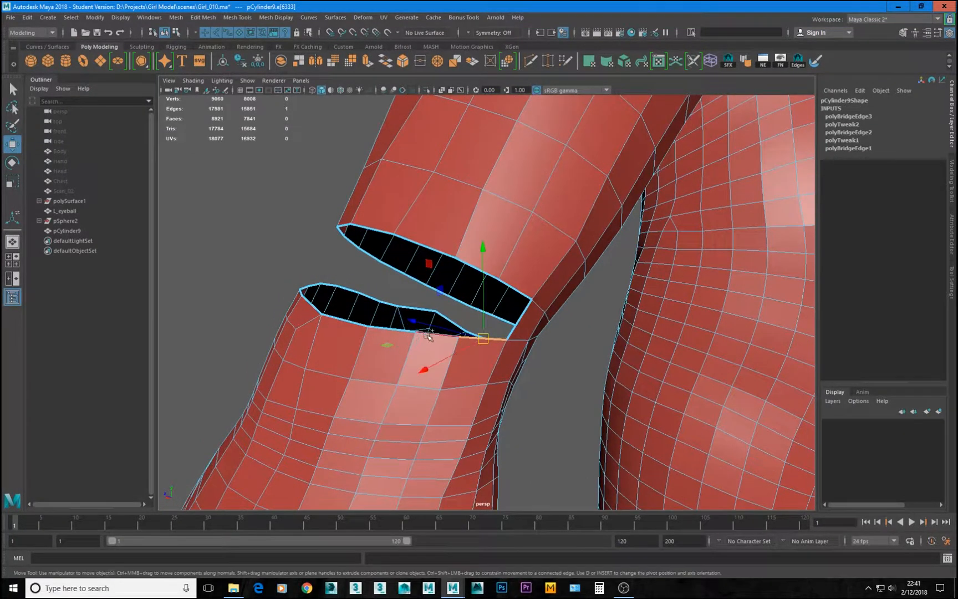
pyautogui.keyDown('shift'); pyautogui.click(428, 333); pyautogui.keyUp('shift')
pyautogui.keyDown('shift'); pyautogui.click(398, 331); pyautogui.keyUp('shift')
pyautogui.keyDown('shift'); pyautogui.click(506, 285); pyautogui.keyUp('shift')
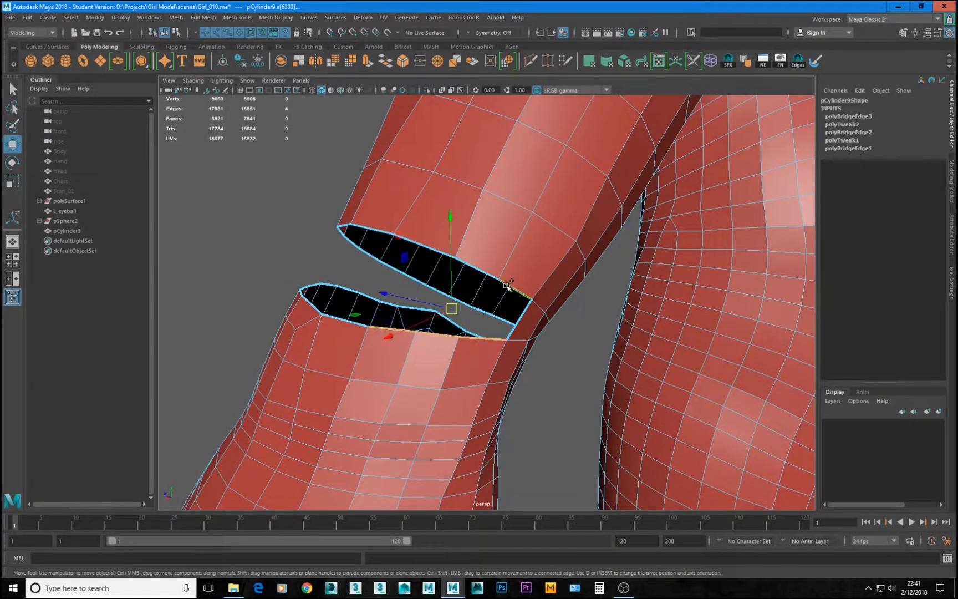
pyautogui.keyDown('shift'); pyautogui.click(476, 269); pyautogui.keyUp('shift')
pyautogui.keyDown('shift'); pyautogui.click(437, 252); pyautogui.keyUp('shift')
pyautogui.keyDown('shift'); pyautogui.rightClick(584, 244); pyautogui.keyUp('shift')
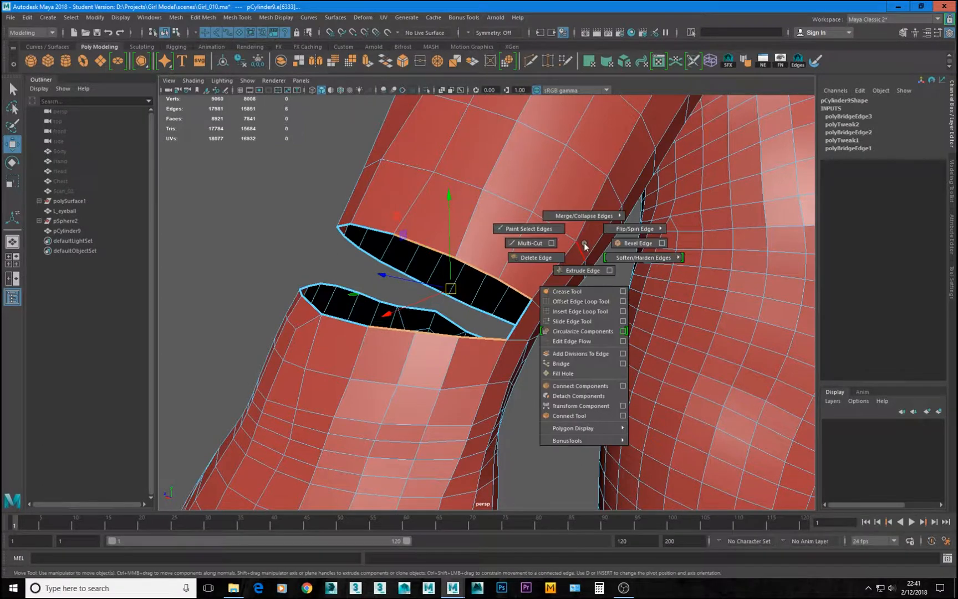
pyautogui.click(561, 363)
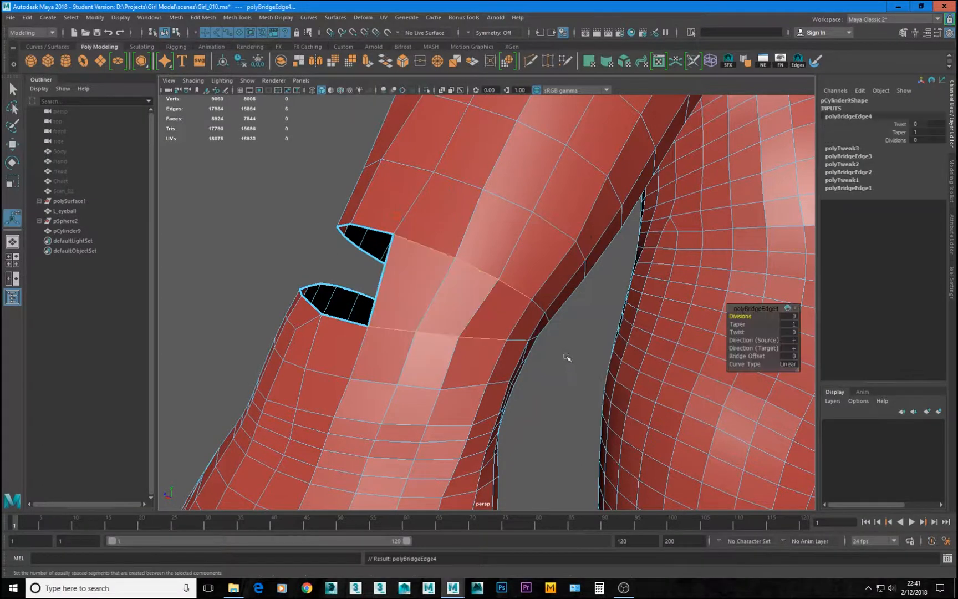
# Step: Tweak the vertices along the seams of the three new bridge faces and the arm edge above the gap's corner to even the topology
pyautogui.keyDown('alt'); pyautogui.moveTo(394, 290); pyautogui.dragTo(492, 253); pyautogui.keyUp('alt')
pyautogui.press('q')
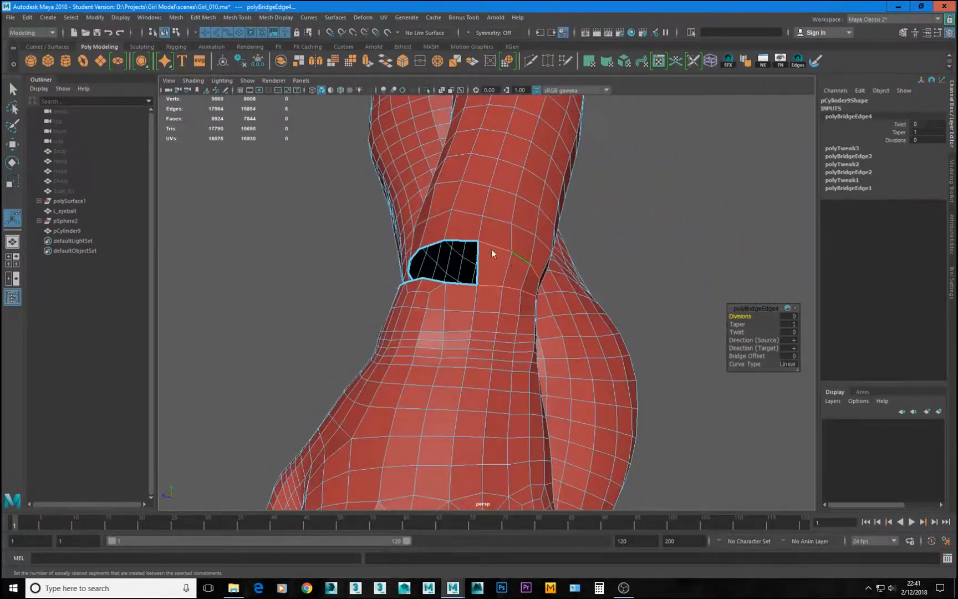
pyautogui.click(511, 251)
pyautogui.press('w')
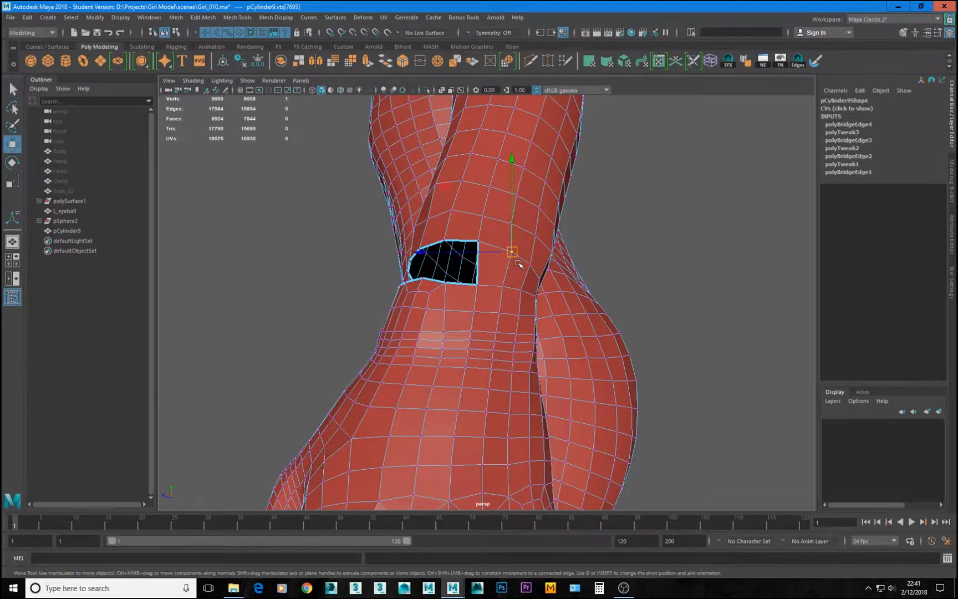
pyautogui.keyDown('alt'); pyautogui.moveTo(508, 253); pyautogui.dragTo(508, 299); pyautogui.keyUp('alt')
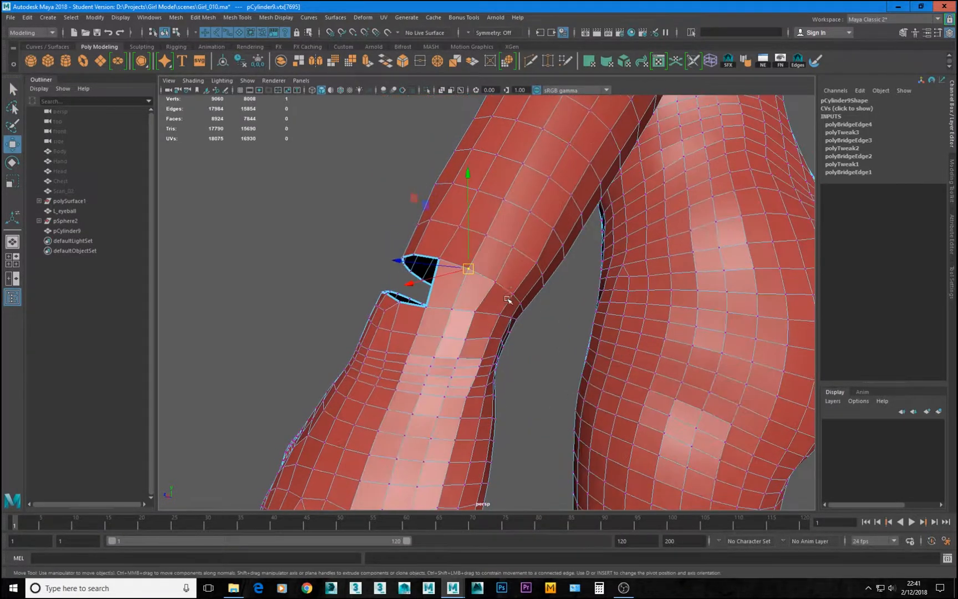
pyautogui.click(476, 314)
pyautogui.click(494, 281)
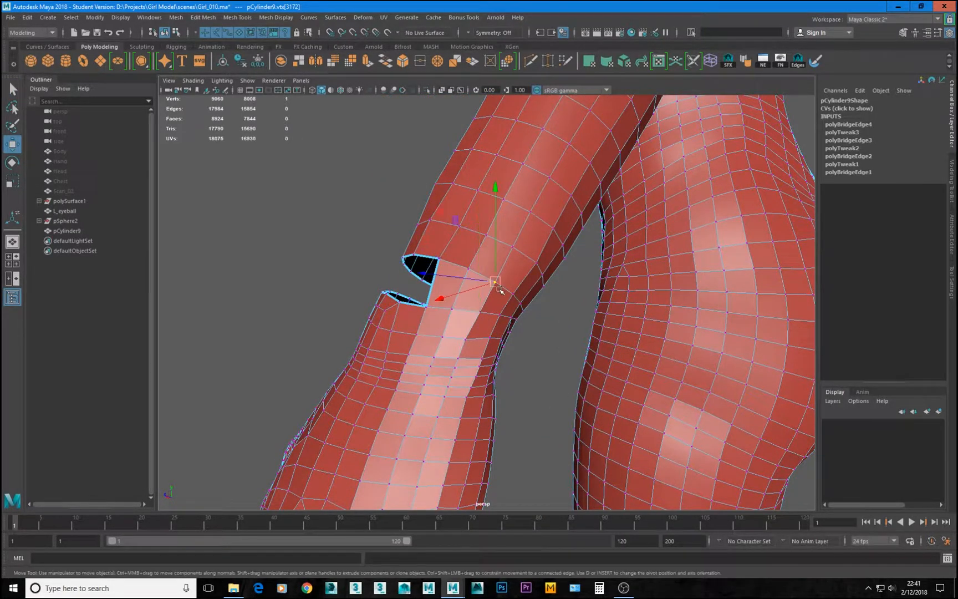
pyautogui.click(481, 313)
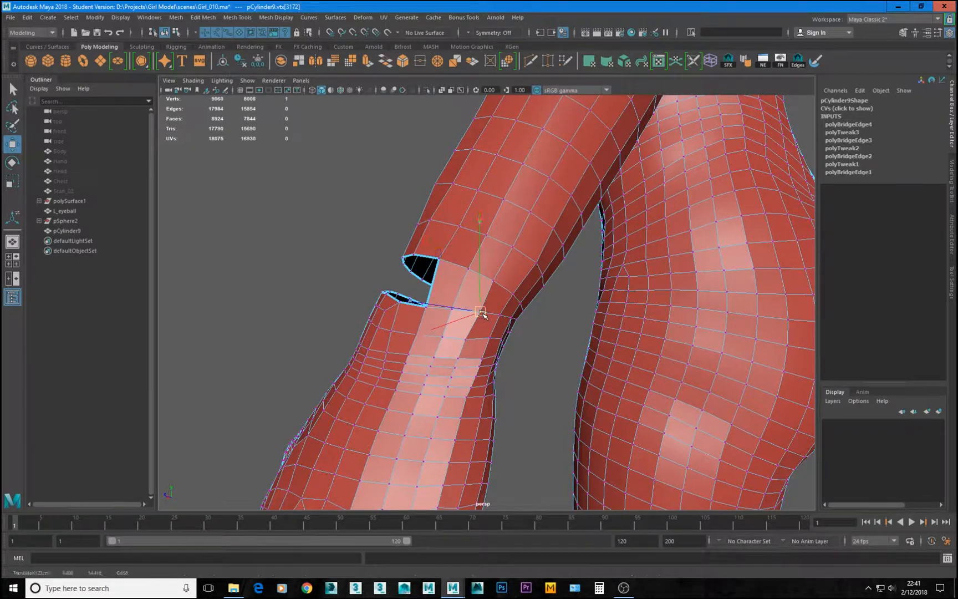
pyautogui.keyDown('alt'); pyautogui.moveTo(477, 313); pyautogui.dragTo(493, 303); pyautogui.keyUp('alt')
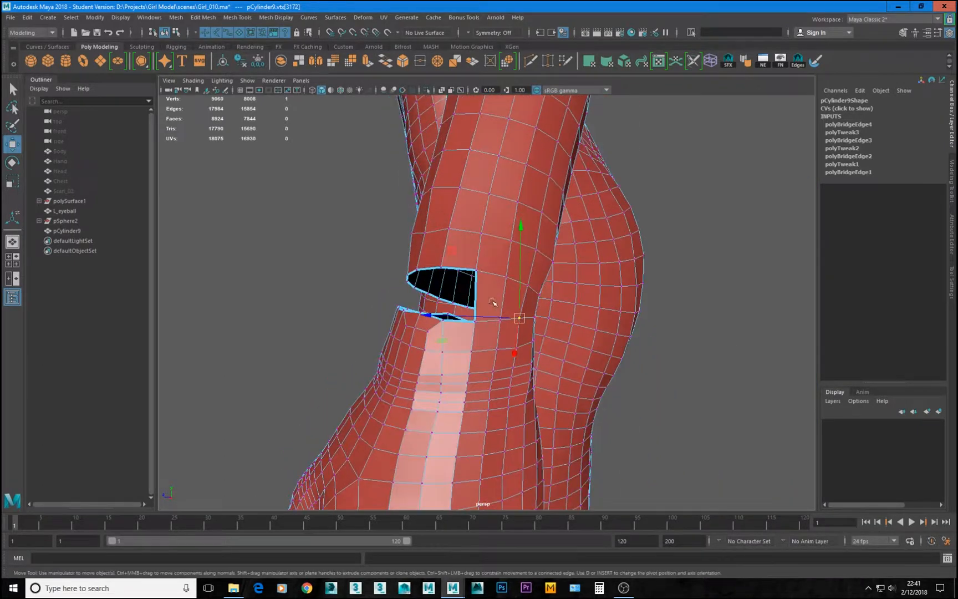
pyautogui.press('F10')
pyautogui.click(482, 251)
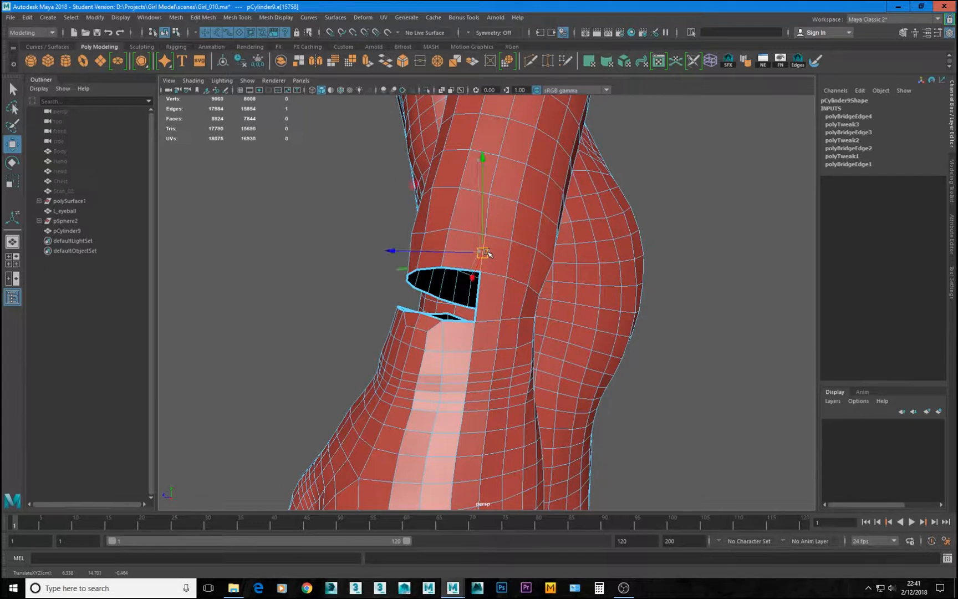
pyautogui.keyDown('alt'); pyautogui.moveTo(487, 253); pyautogui.dragTo(506, 348); pyautogui.keyUp('alt')
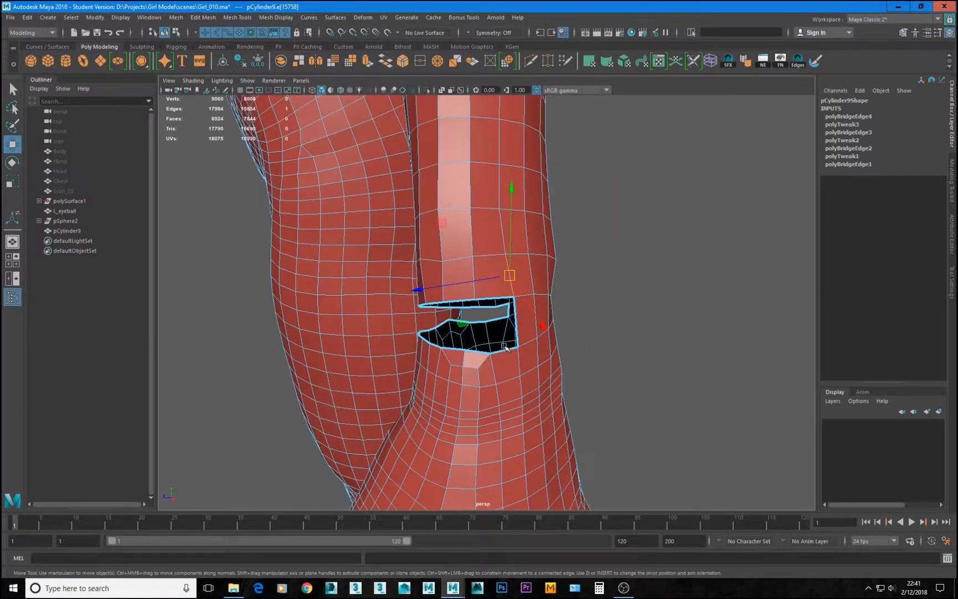
# Step: Bridge the next single pair of hand and arm border edges beside the three-face bridge
pyautogui.click(499, 353)
pyautogui.keyDown('shift'); pyautogui.click(491, 301); pyautogui.keyUp('shift')
pyautogui.keyDown('shift'); pyautogui.rightClick(532, 221); pyautogui.keyUp('shift')
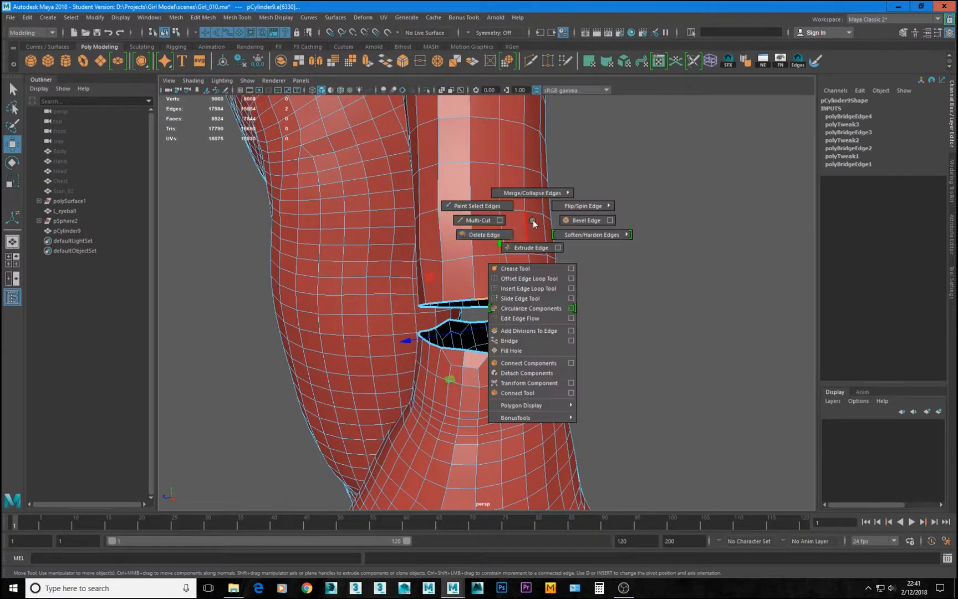
pyautogui.click(491, 234)
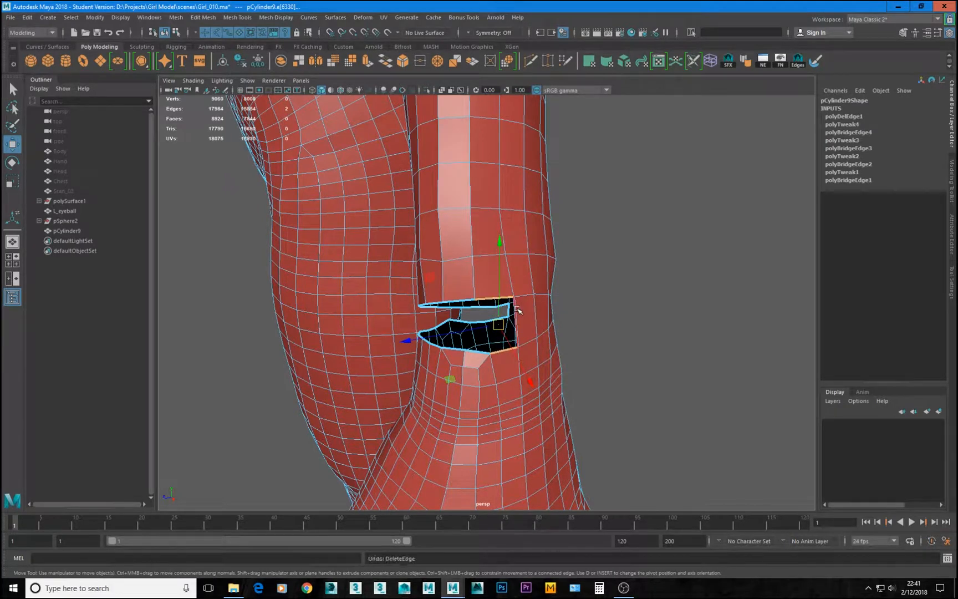
pyautogui.keyDown('shift'); pyautogui.moveTo(519, 309); pyautogui.dragTo(499, 389, button='right'); pyautogui.keyUp('shift')
pyautogui.keyDown('alt'); pyautogui.moveTo(499, 388); pyautogui.dragTo(514, 305); pyautogui.keyUp('alt')
# Step: Select the arm-border vertex at the corner of the latest bridge face and examine the remaining gap from all around the wrist
pyautogui.moveTo(521, 279); pyautogui.dragTo(484, 279, button='right')
pyautogui.click(497, 286)
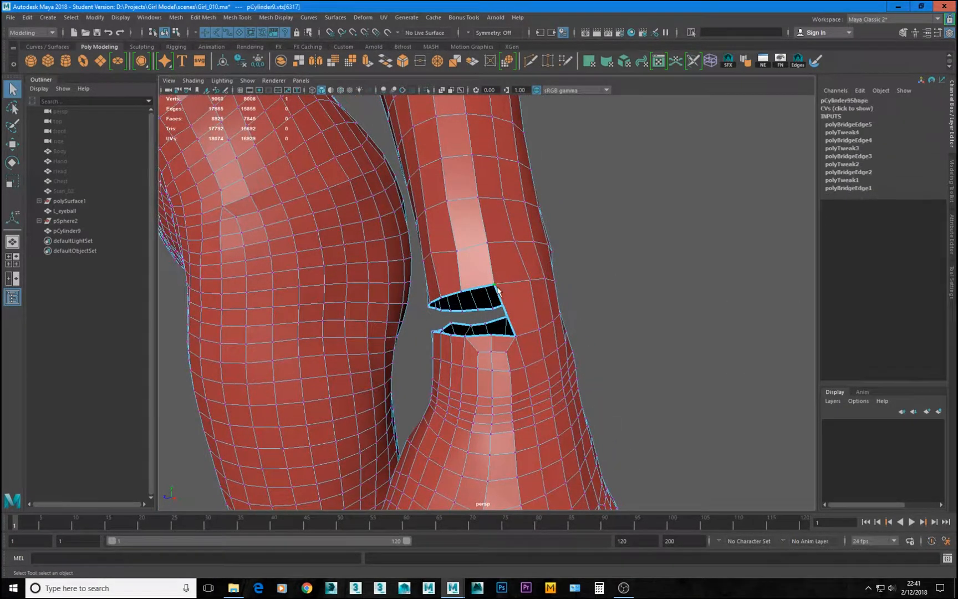
pyautogui.press('w')
pyautogui.keyDown('alt'); pyautogui.moveTo(502, 298); pyautogui.dragTo(555, 348); pyautogui.keyUp('alt')
pyautogui.keyDown('alt'); pyautogui.moveTo(555, 348); pyautogui.dragTo(581, 325, button='right'); pyautogui.keyUp('alt')
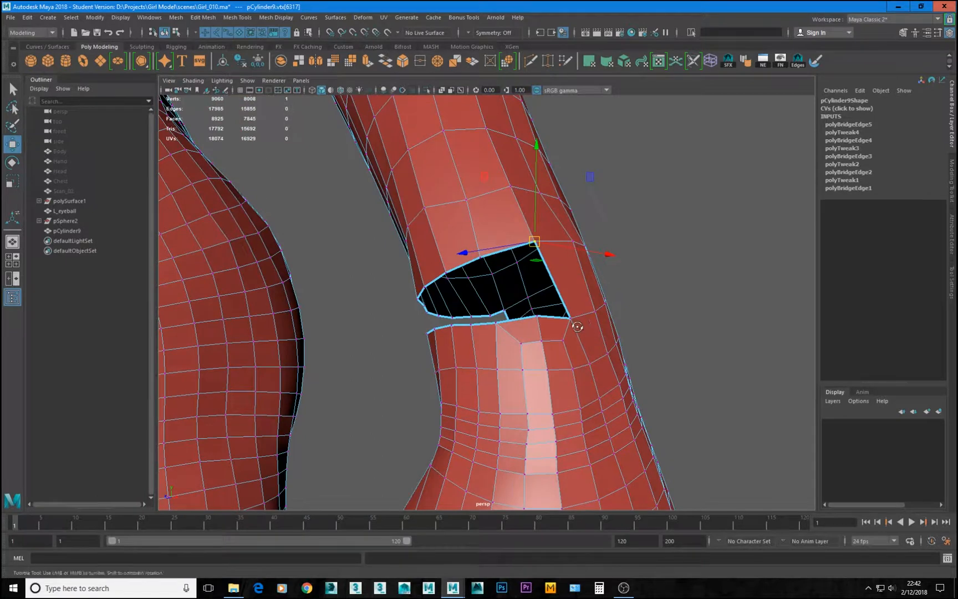
pyautogui.keyDown('alt'); pyautogui.moveTo(528, 330); pyautogui.dragTo(533, 283); pyautogui.keyUp('alt')
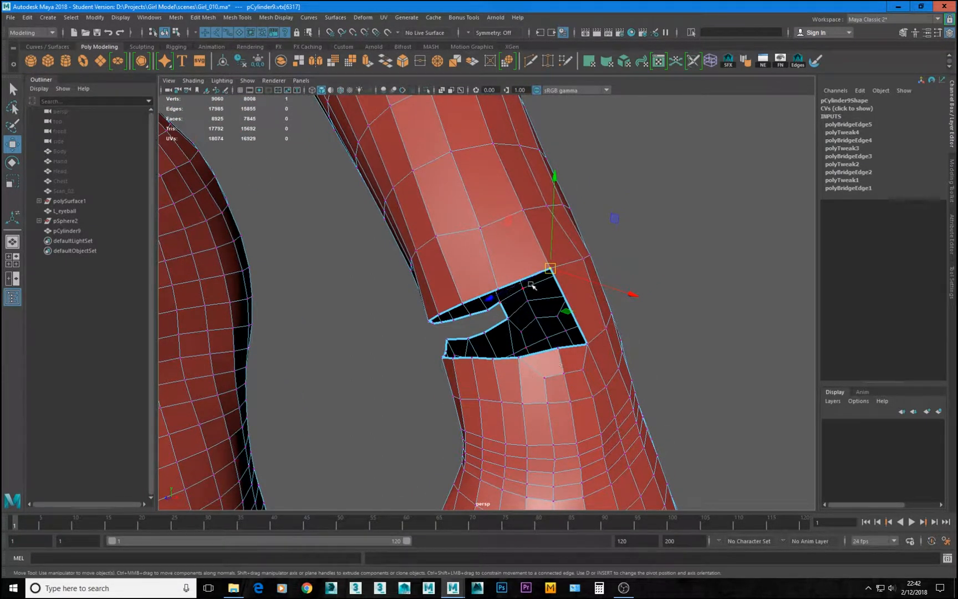
pyautogui.keyDown('alt'); pyautogui.moveTo(528, 358); pyautogui.dragTo(530, 251); pyautogui.keyUp('alt')
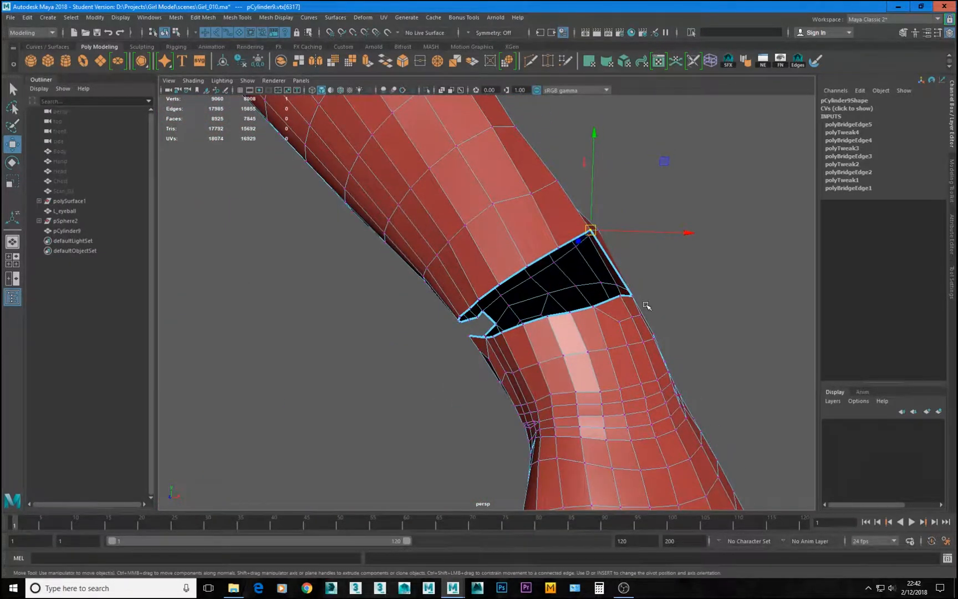
pyautogui.keyDown('alt'); pyautogui.moveTo(628, 315); pyautogui.dragTo(474, 250); pyautogui.keyUp('alt')
pyautogui.keyDown('alt'); pyautogui.moveTo(499, 247); pyautogui.dragTo(562, 293, button='middle'); pyautogui.keyUp('alt')
pyautogui.keyDown('alt'); pyautogui.moveTo(562, 293); pyautogui.dragTo(597, 278, button='right'); pyautogui.keyUp('alt')
pyautogui.keyDown('alt'); pyautogui.moveTo(597, 278); pyautogui.dragTo(543, 295, button='middle'); pyautogui.keyUp('alt')
pyautogui.keyDown('alt'); pyautogui.moveTo(488, 272); pyautogui.dragTo(499, 268, button='right'); pyautogui.keyUp('alt')
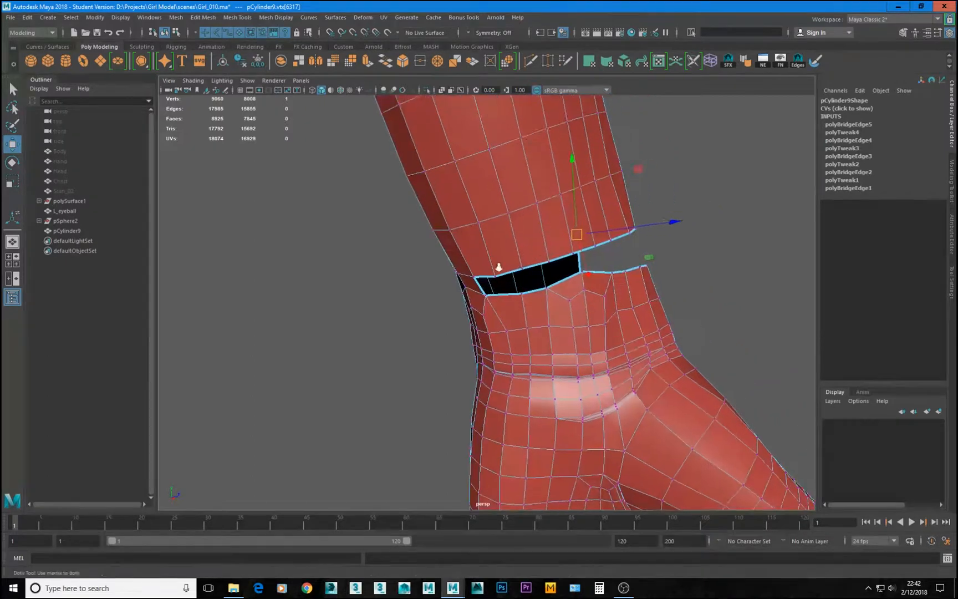
# Step: Tweak the arm-border vertex beside the gap's corner and the seam vertex on the far side of the wrist to even the spacing
pyautogui.keyDown('alt'); pyautogui.moveTo(499, 268); pyautogui.dragTo(544, 247); pyautogui.keyUp('alt')
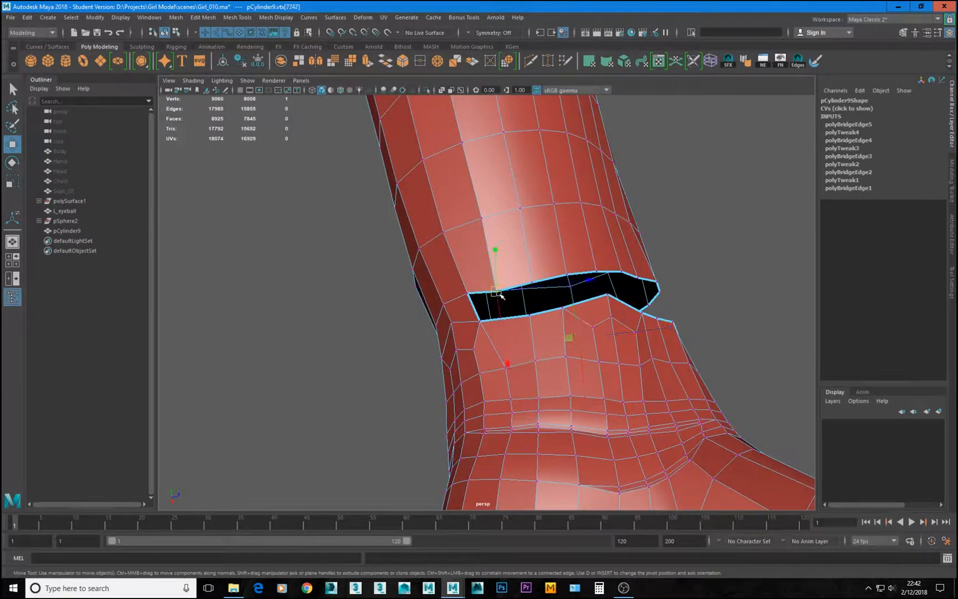
pyautogui.moveTo(502, 296); pyautogui.dragTo(597, 297)
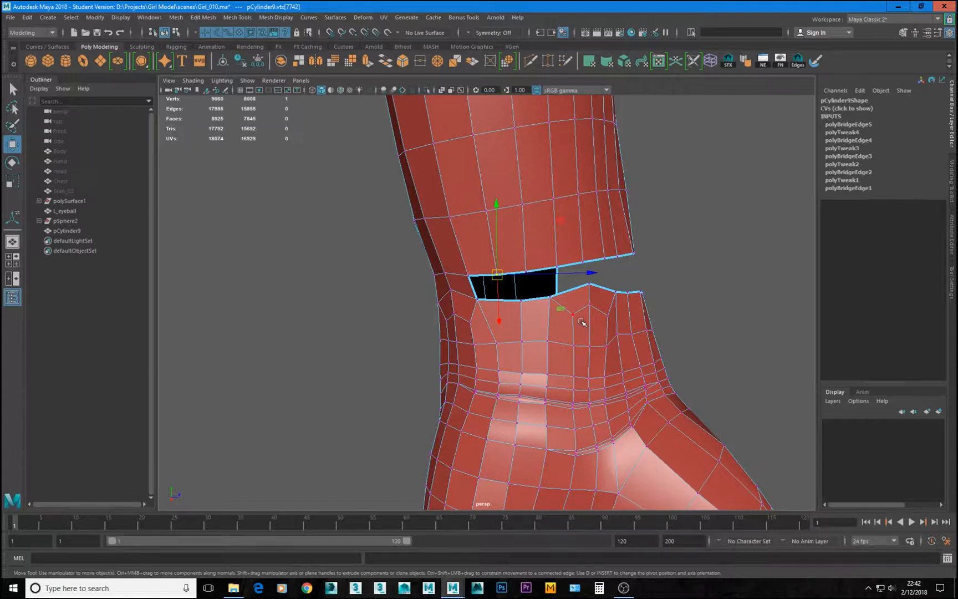
pyautogui.keyDown('alt'); pyautogui.moveTo(511, 290); pyautogui.dragTo(678, 326); pyautogui.keyUp('alt')
pyautogui.keyDown('alt'); pyautogui.moveTo(621, 307); pyautogui.dragTo(486, 253); pyautogui.keyUp('alt')
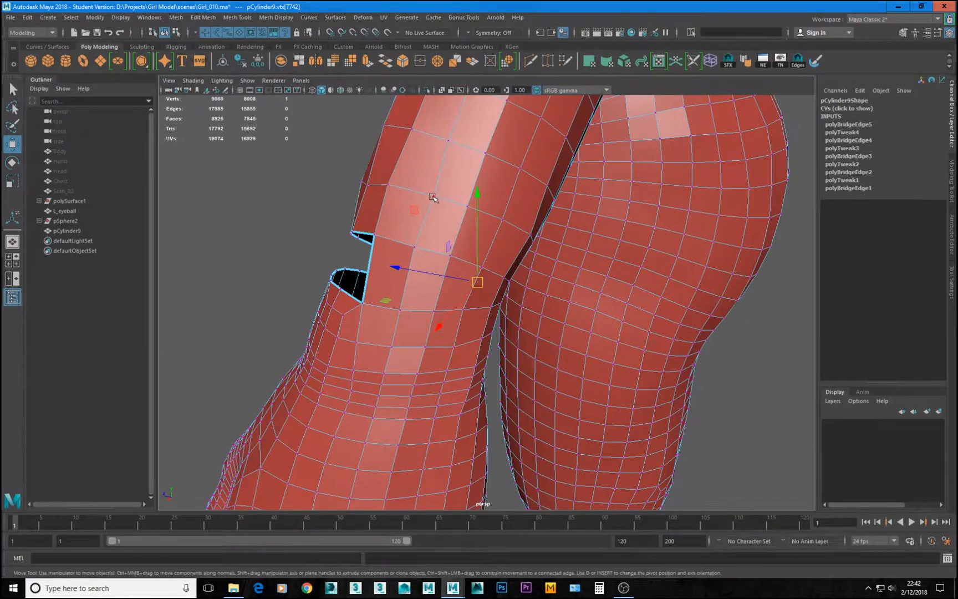
pyautogui.click(433, 196)
pyautogui.click(414, 244)
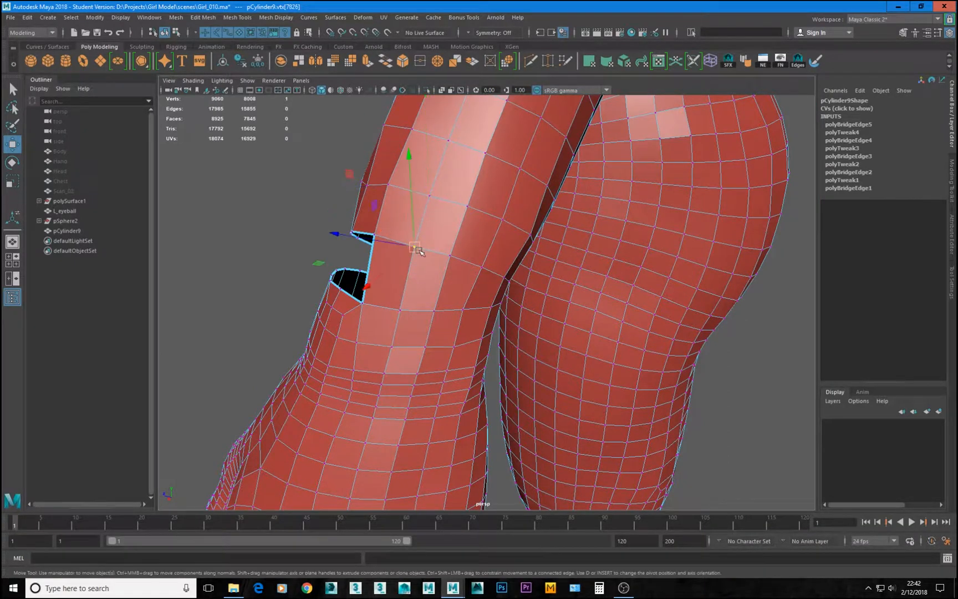
pyautogui.keyDown('alt'); pyautogui.moveTo(343, 234); pyautogui.dragTo(351, 243); pyautogui.keyUp('alt')
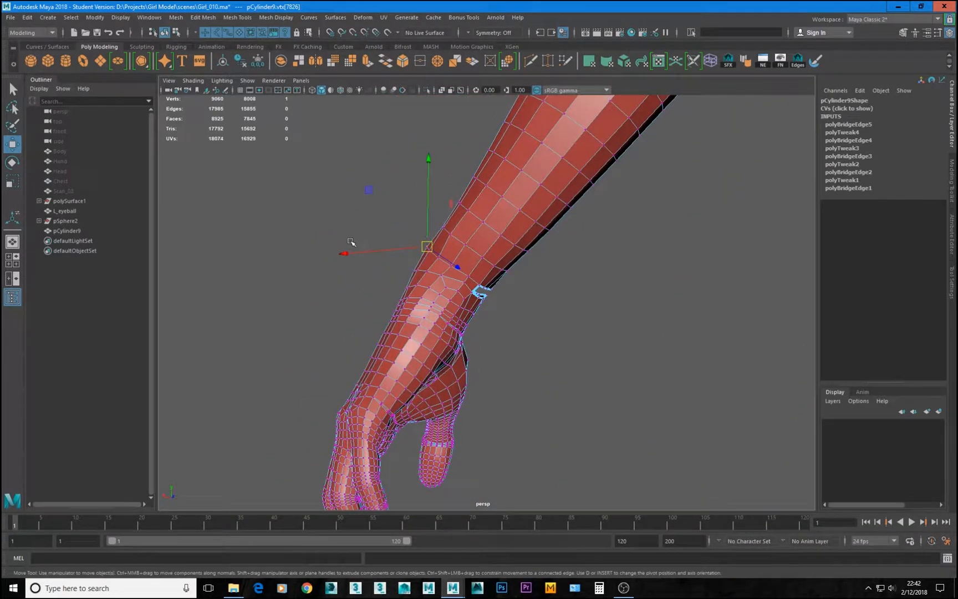
pyautogui.keyDown('alt'); pyautogui.moveTo(513, 297); pyautogui.dragTo(471, 315); pyautogui.keyUp('alt')
pyautogui.scroll(5, 605, 320)
pyautogui.keyDown('alt'); pyautogui.moveTo(603, 310); pyautogui.dragTo(513, 332); pyautogui.keyUp('alt')
# Step: Bridge the hand border edge at the gap's corner to the facing arm border edge
pyautogui.hotkey('ctrl', 'F10')
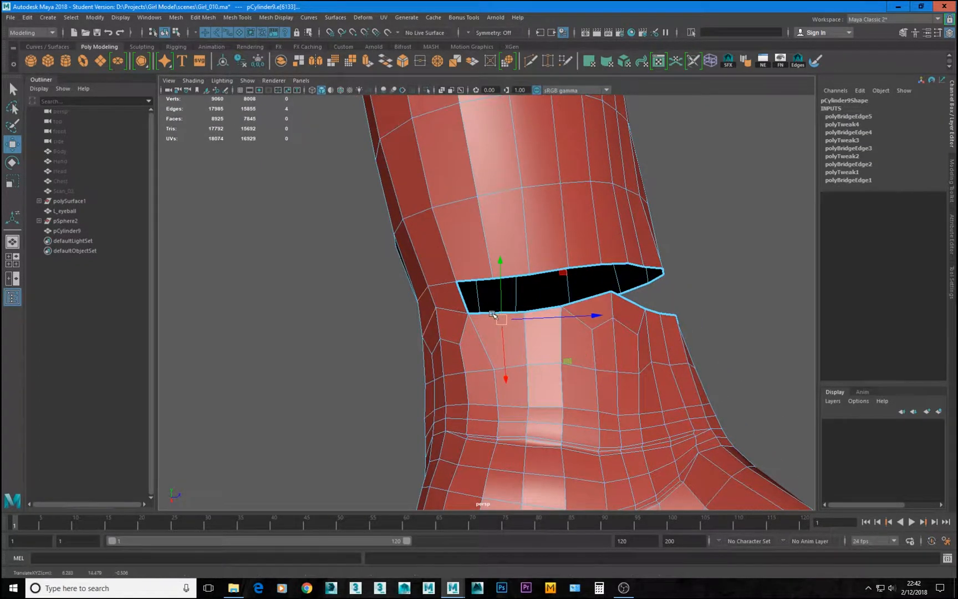
pyautogui.click(483, 312)
pyautogui.keyDown('shift'); pyautogui.click(482, 282); pyautogui.keyUp('shift')
pyautogui.keyDown('shift'); pyautogui.moveTo(488, 295); pyautogui.dragTo(538, 383, button='right'); pyautogui.keyUp('shift')
pyautogui.keyDown('alt'); pyautogui.moveTo(538, 383); pyautogui.dragTo(522, 333); pyautogui.keyUp('alt')
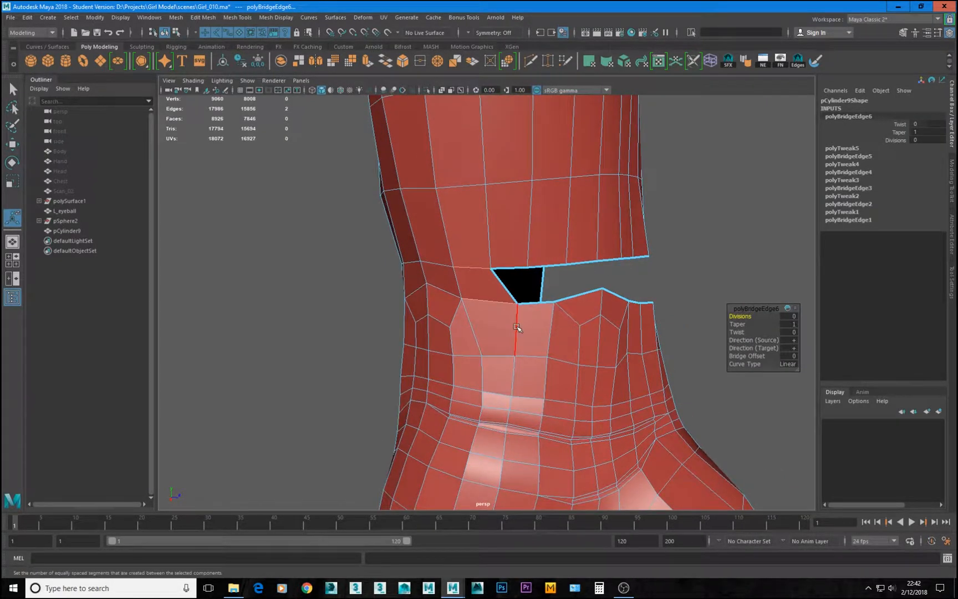
# Step: Shift the arm and hand border vertices at the new face's corner and the hand vertex one row below to even the spacing
pyautogui.click(512, 269)
pyautogui.press('w')
pyautogui.moveTo(541, 272); pyautogui.dragTo(553, 285)
pyautogui.press('F9')
pyautogui.click(510, 304)
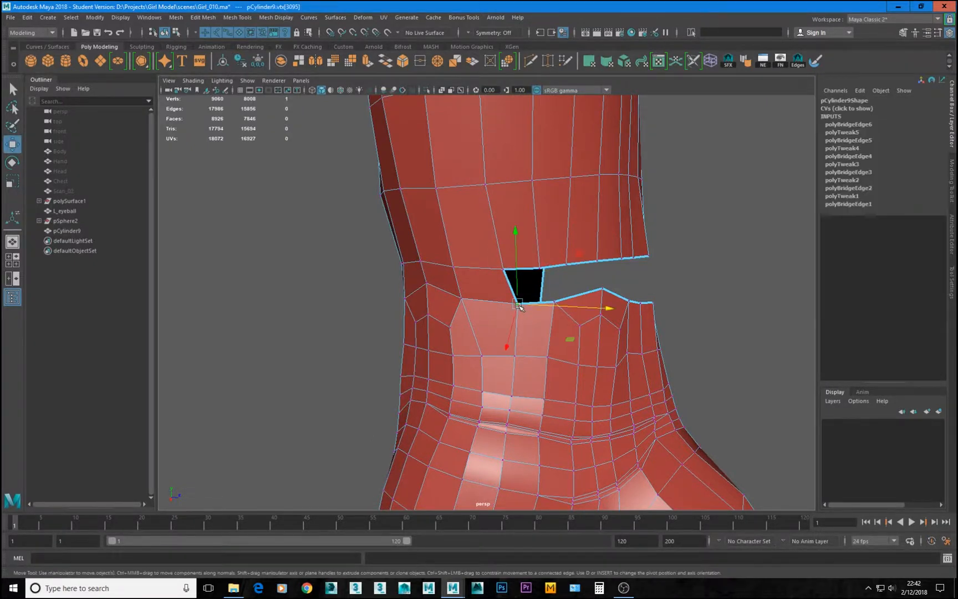
pyautogui.click(516, 356)
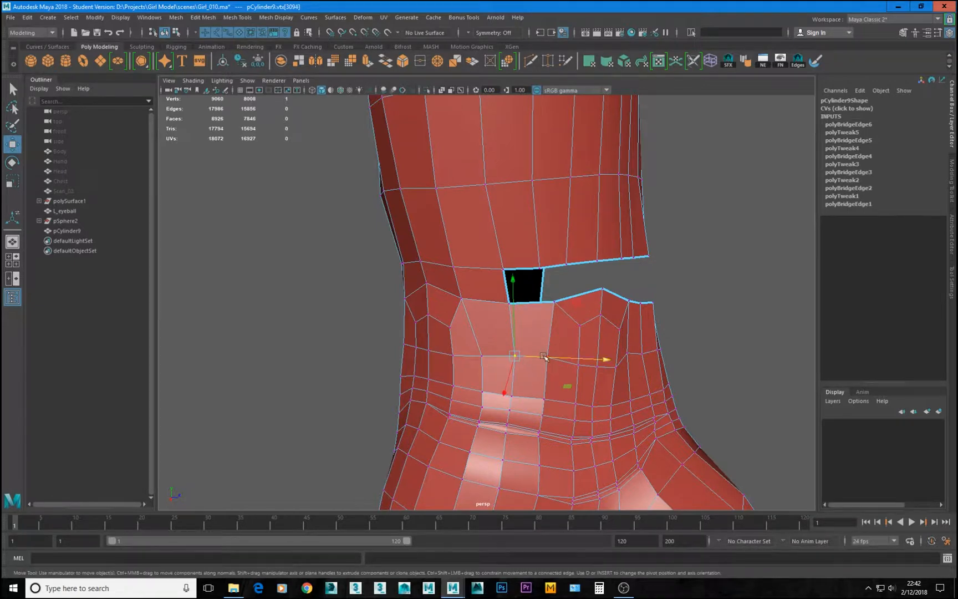
pyautogui.moveTo(546, 358); pyautogui.dragTo(544, 358)
# Step: Bridge the next hand and arm border edge pair beside the corner just adjusted
pyautogui.press('F10')
pyautogui.click(536, 303)
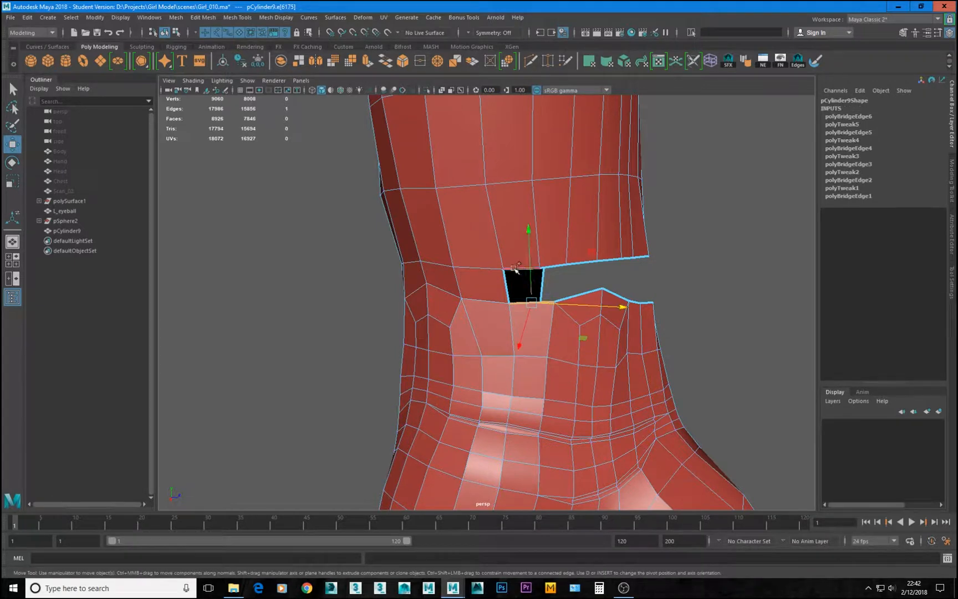
pyautogui.keyDown('shift'); pyautogui.click(516, 270); pyautogui.keyUp('shift')
pyautogui.keyDown('shift'); pyautogui.moveTo(553, 215); pyautogui.dragTo(537, 330, button='right'); pyautogui.keyUp('shift')
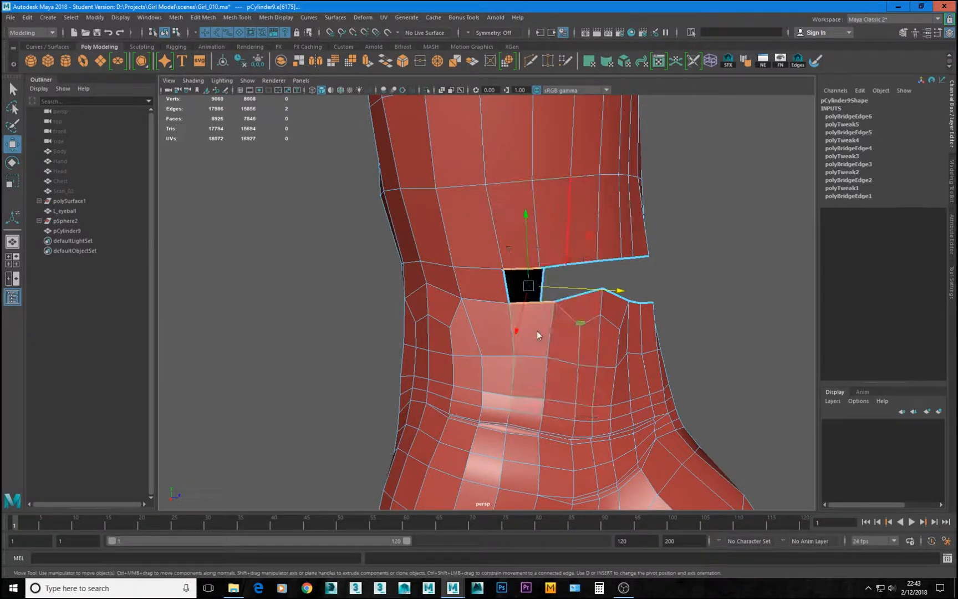
pyautogui.moveTo(537, 330)
pyautogui.keyDown('alt'); pyautogui.mouseDown()
pyautogui.moveTo(586, 289)
pyautogui.moveTo(653, 349)
pyautogui.moveTo(548, 332)
pyautogui.moveTo(556, 333)
pyautogui.mouseUp(); pyautogui.keyUp('alt')
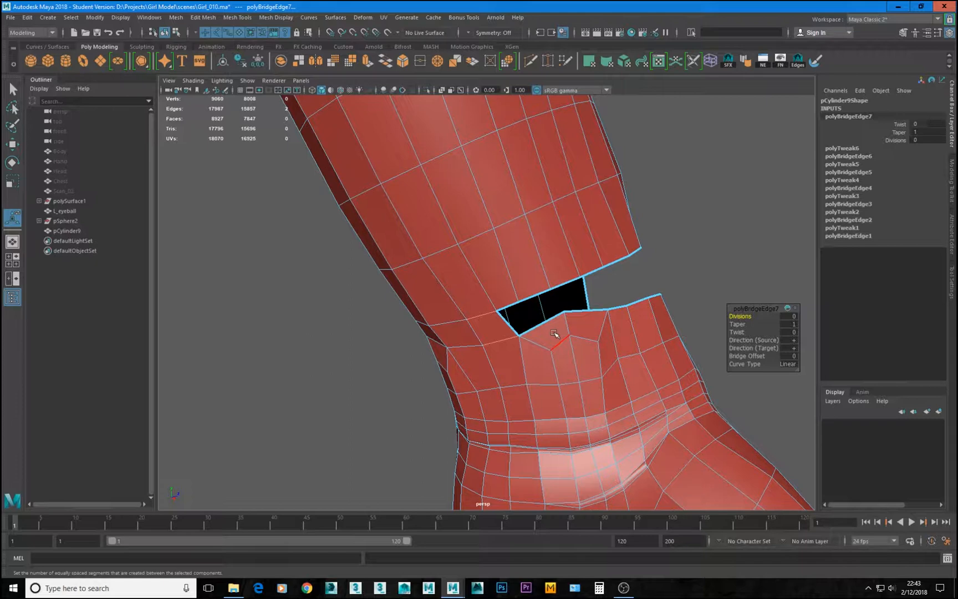
# Step: Nudge the arm border edge above the gap, the edge one row higher and the neighbouring border vertex to even the arm's columns
pyautogui.click(546, 294)
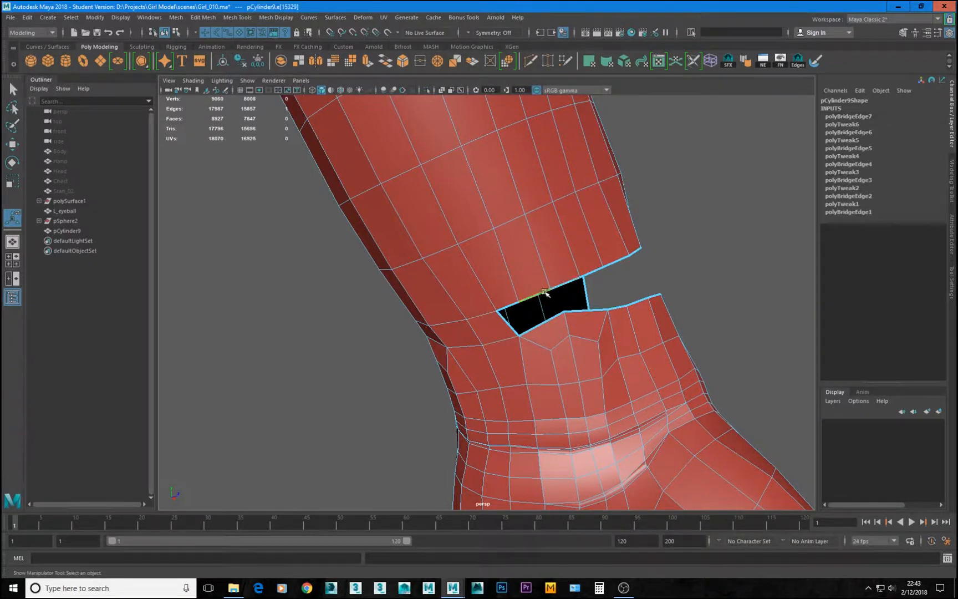
pyautogui.press('w')
pyautogui.keyDown('shift'); pyautogui.moveTo(556, 289); pyautogui.dragTo(564, 293); pyautogui.keyUp('shift')
pyautogui.click(508, 218)
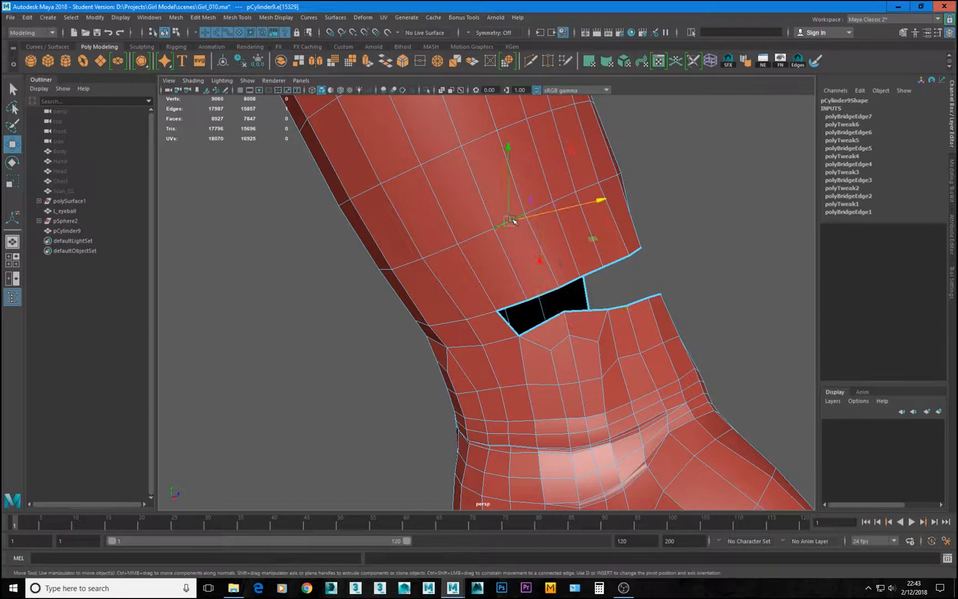
pyautogui.moveTo(554, 215); pyautogui.dragTo(558, 214)
pyautogui.click(581, 277)
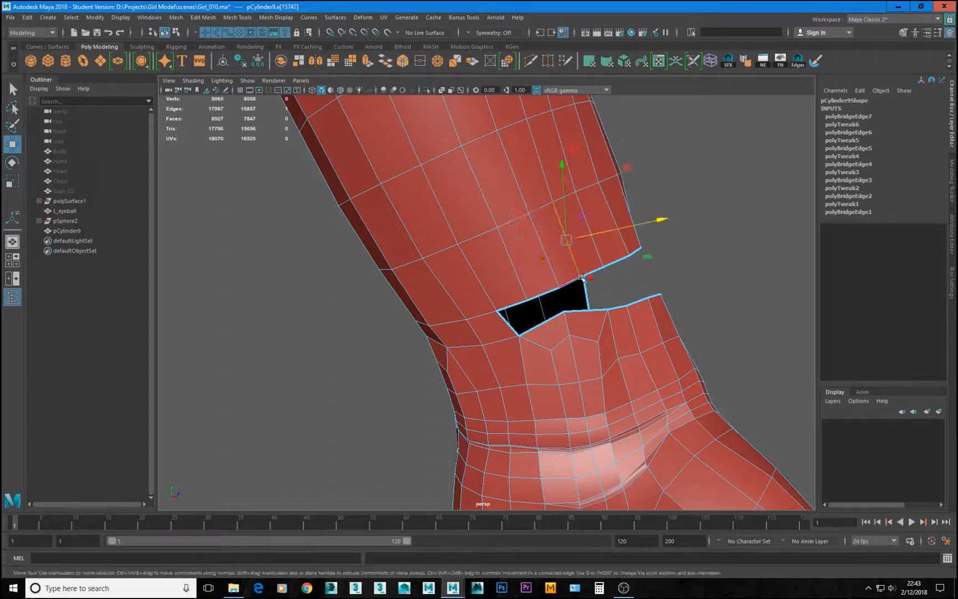
pyautogui.moveTo(577, 277); pyautogui.dragTo(544, 277, button='right')
pyautogui.click(580, 277)
pyautogui.moveTo(591, 275); pyautogui.dragTo(595, 274)
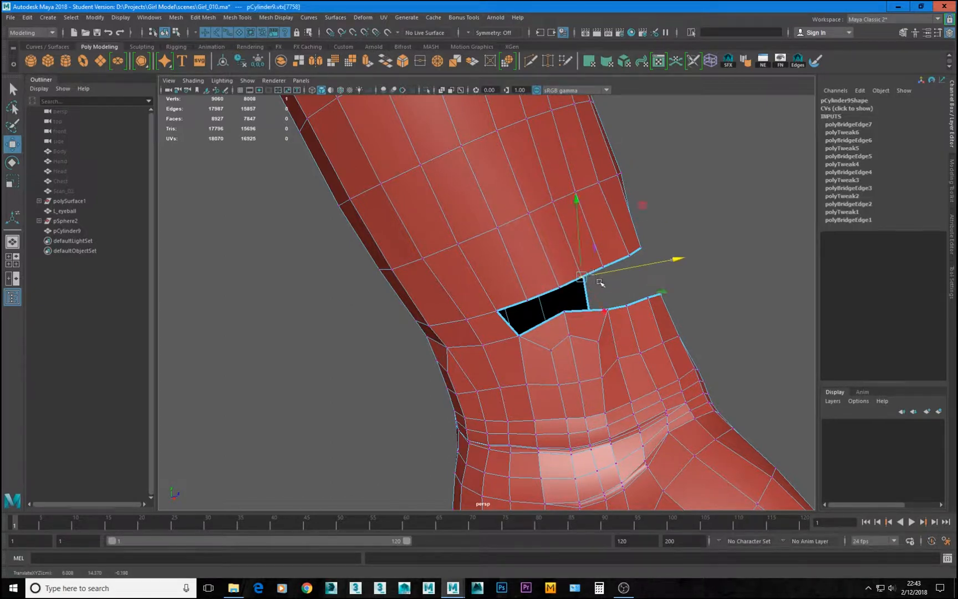
# Step: Bridge one facing edge pair midway along the open border, splitting the remaining opening into two gaps
pyautogui.scroll(-3, 586, 342)
pyautogui.moveTo(584, 343)
pyautogui.keyDown('alt'); pyautogui.mouseDown()
pyautogui.moveTo(522, 367)
pyautogui.moveTo(427, 383)
pyautogui.moveTo(539, 342)
pyautogui.moveTo(498, 368)
pyautogui.moveTo(597, 357)
pyautogui.moveTo(630, 299)
pyautogui.moveTo(652, 312)
pyautogui.mouseUp(); pyautogui.keyUp('alt')
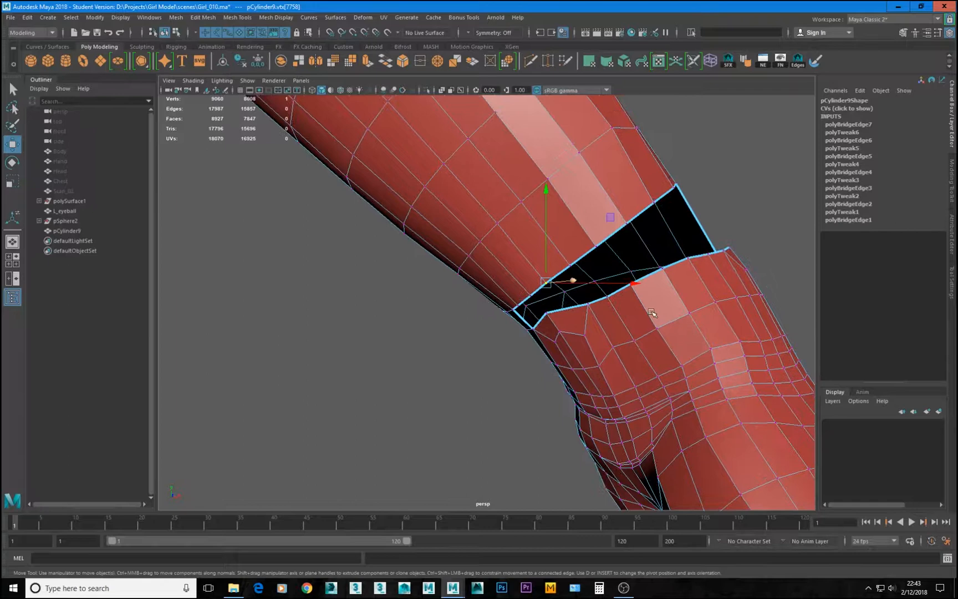
pyautogui.moveTo(614, 238); pyautogui.dragTo(608, 203, button='right')
pyautogui.click(615, 232)
pyautogui.keyDown('shift'); pyautogui.click(642, 276); pyautogui.keyUp('shift')
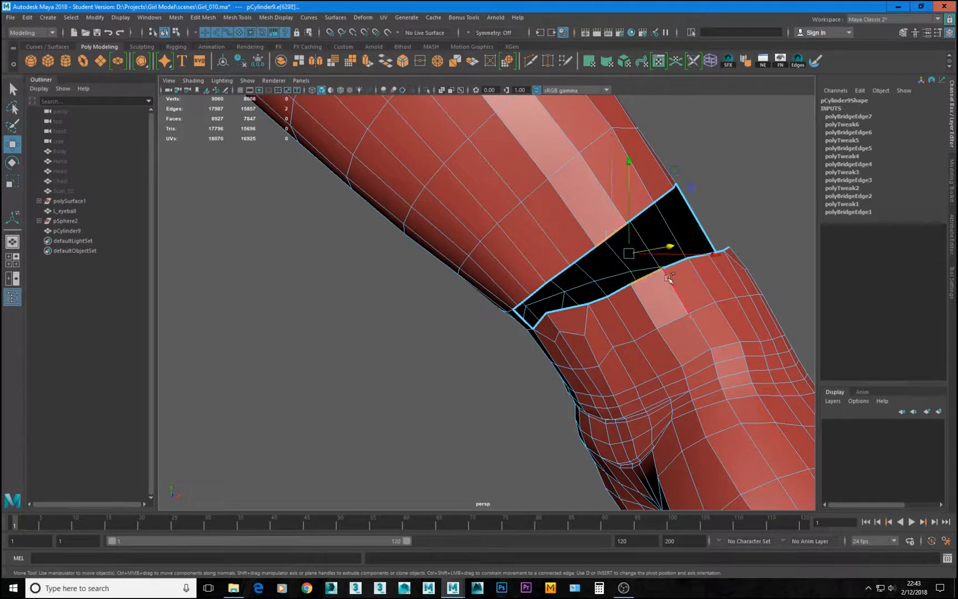
pyautogui.keyDown('shift'); pyautogui.moveTo(668, 289); pyautogui.dragTo(648, 412, button='right'); pyautogui.keyUp('shift')
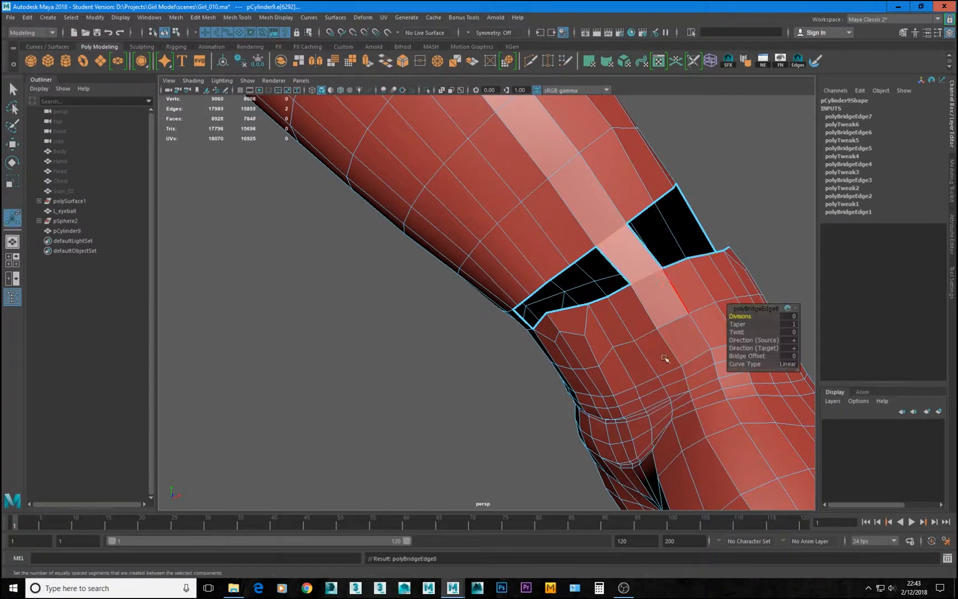
# Step: Bridge the arm and hand border edges directly beside the new middle face, on the wider gap's side
pyautogui.keyDown('alt'); pyautogui.moveTo(713, 350); pyautogui.dragTo(665, 328); pyautogui.keyUp('alt')
pyautogui.click(584, 268)
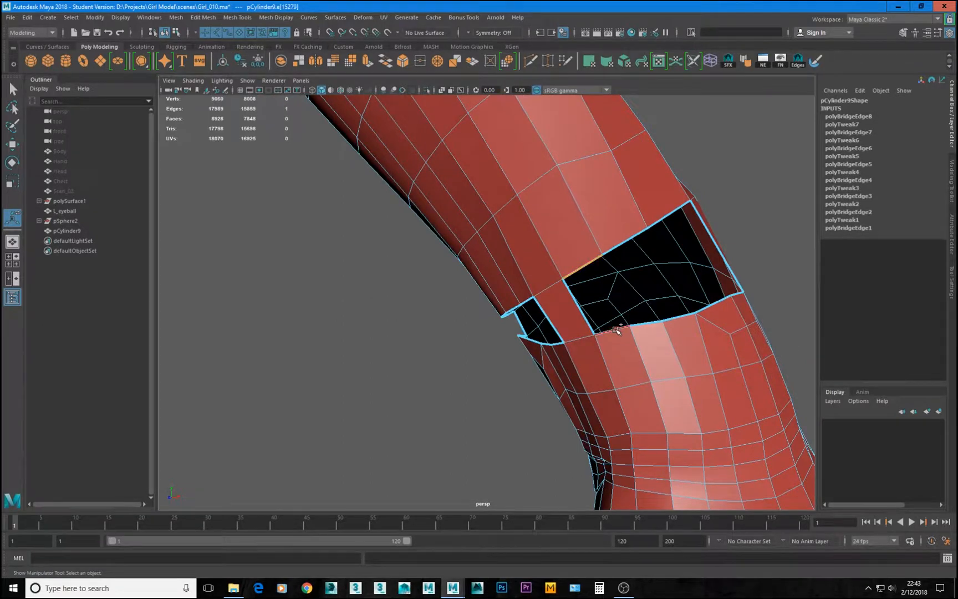
pyautogui.keyDown('shift'); pyautogui.moveTo(675, 384); pyautogui.dragTo(660, 516, button='right'); pyautogui.keyUp('shift')
pyautogui.keyDown('alt'); pyautogui.moveTo(666, 350); pyautogui.dragTo(643, 367); pyautogui.keyUp('alt')
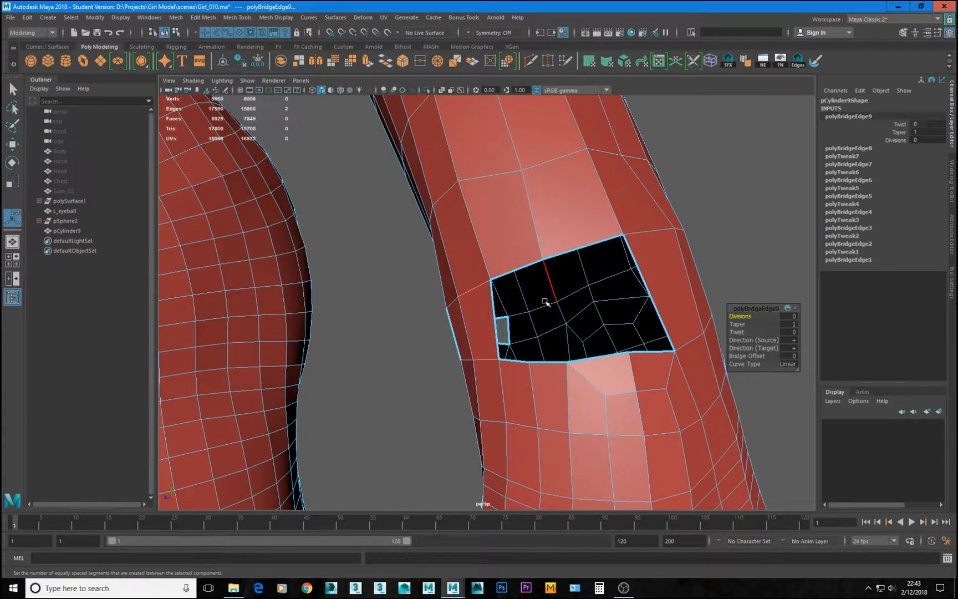
# Step: Bridge the arm and hand border edges at the narrower gap's end, next to the middle bridge faces
pyautogui.keyDown('alt'); pyautogui.moveTo(549, 299); pyautogui.dragTo(618, 299); pyautogui.keyUp('alt')
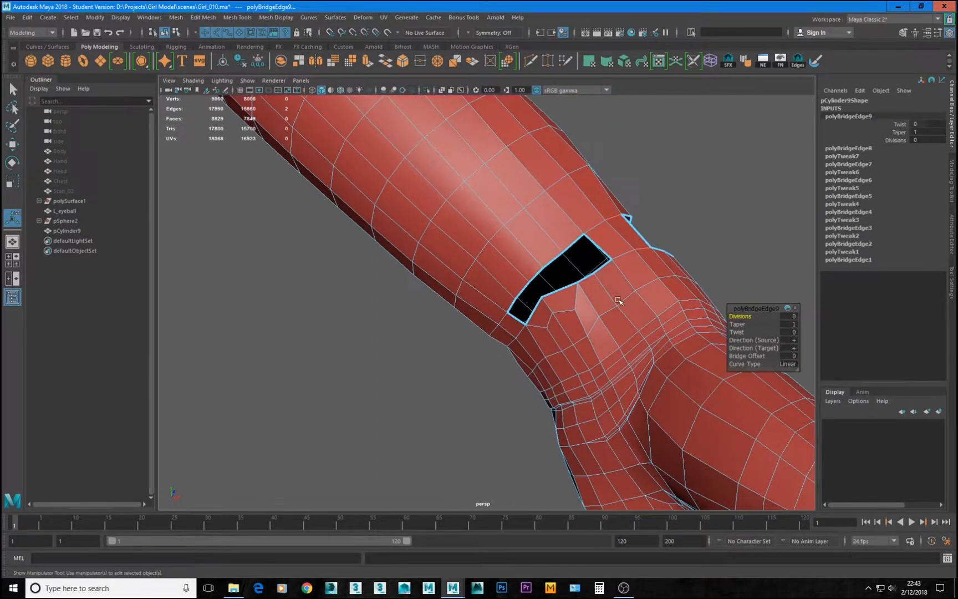
pyautogui.click(607, 269)
pyautogui.keyDown('shift'); pyautogui.moveTo(577, 240); pyautogui.dragTo(580, 336, button='right'); pyautogui.keyUp('shift')
pyautogui.keyDown('alt'); pyautogui.moveTo(582, 247); pyautogui.dragTo(589, 332); pyautogui.keyUp('alt')
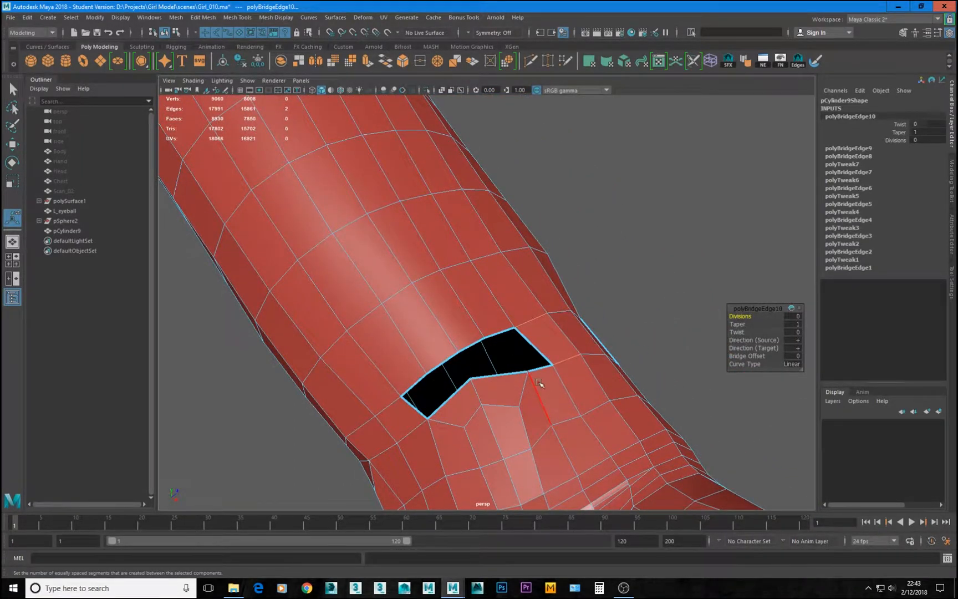
# Step: Bridge the middle hand border edge of the wider gap to the arm border edge facing it
pyautogui.keyDown('alt'); pyautogui.moveTo(538, 382); pyautogui.dragTo(585, 374); pyautogui.keyUp('alt')
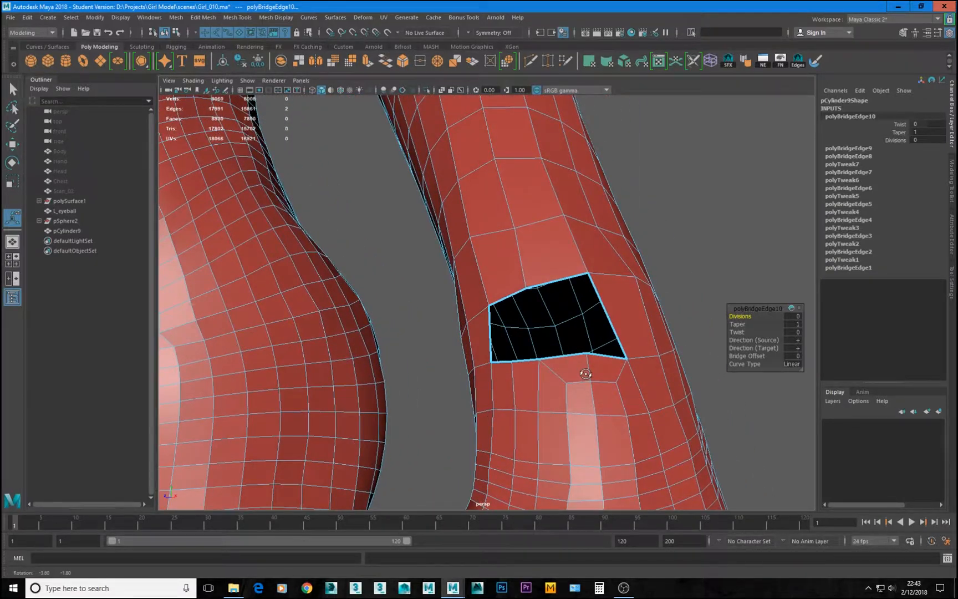
pyautogui.click(563, 356)
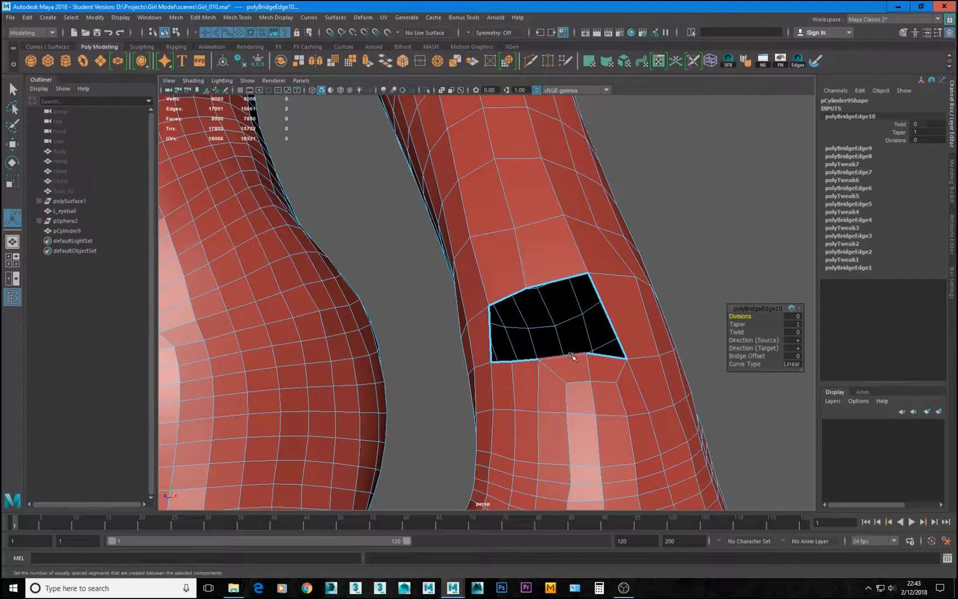
pyautogui.keyDown('shift'); pyautogui.click(568, 279); pyautogui.keyUp('shift')
pyautogui.keyDown('shift'); pyautogui.moveTo(572, 245); pyautogui.dragTo(558, 364, button='right'); pyautogui.keyUp('shift')
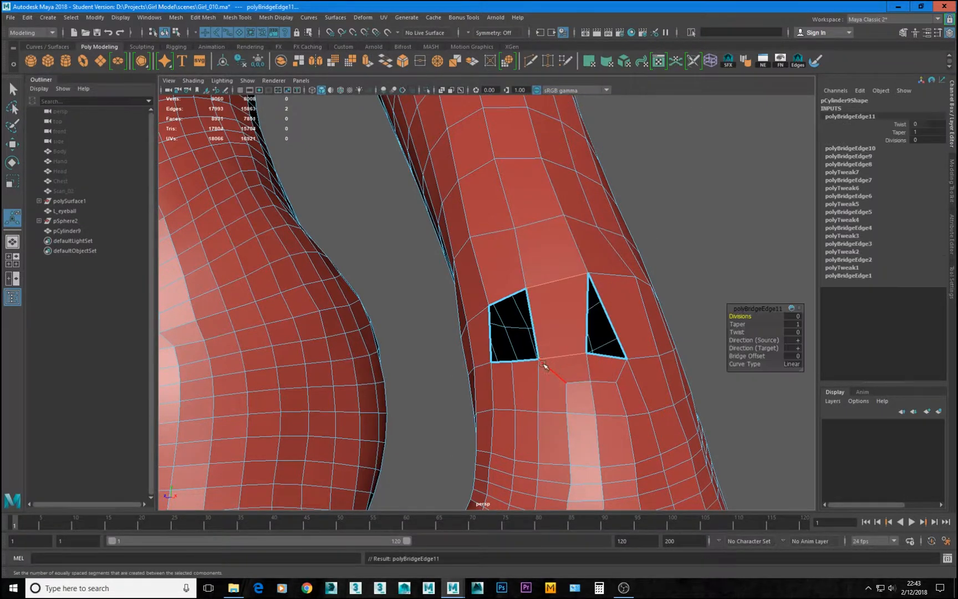
# Step: Adjust the arm seam vertex beside the triangular hole and the two arm vertices one row above to even the columns
pyautogui.keyDown('alt'); pyautogui.moveTo(544, 364); pyautogui.dragTo(491, 364); pyautogui.keyUp('alt')
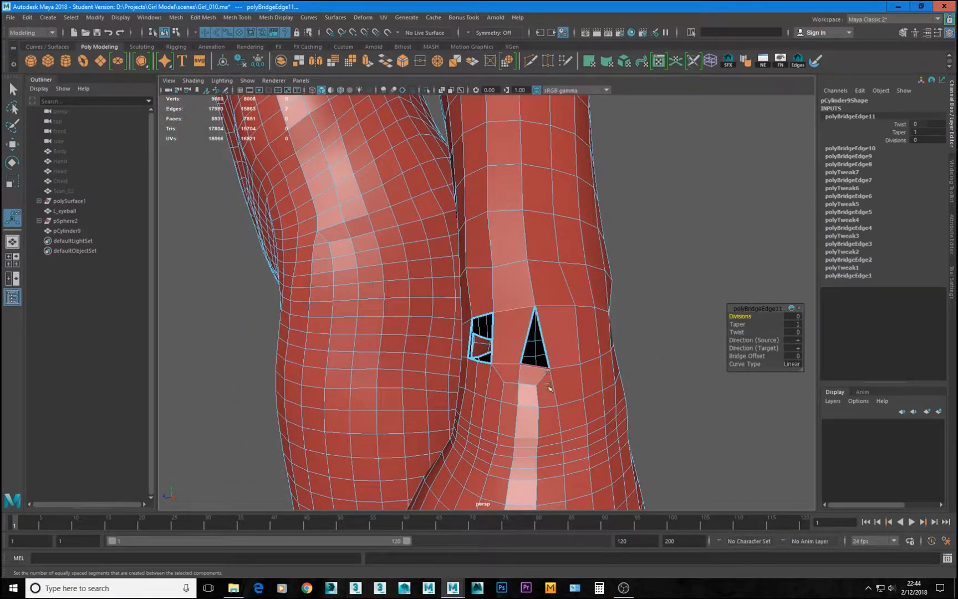
pyautogui.keyDown('alt'); pyautogui.moveTo(548, 388); pyautogui.dragTo(519, 348); pyautogui.keyUp('alt')
pyautogui.press('q')
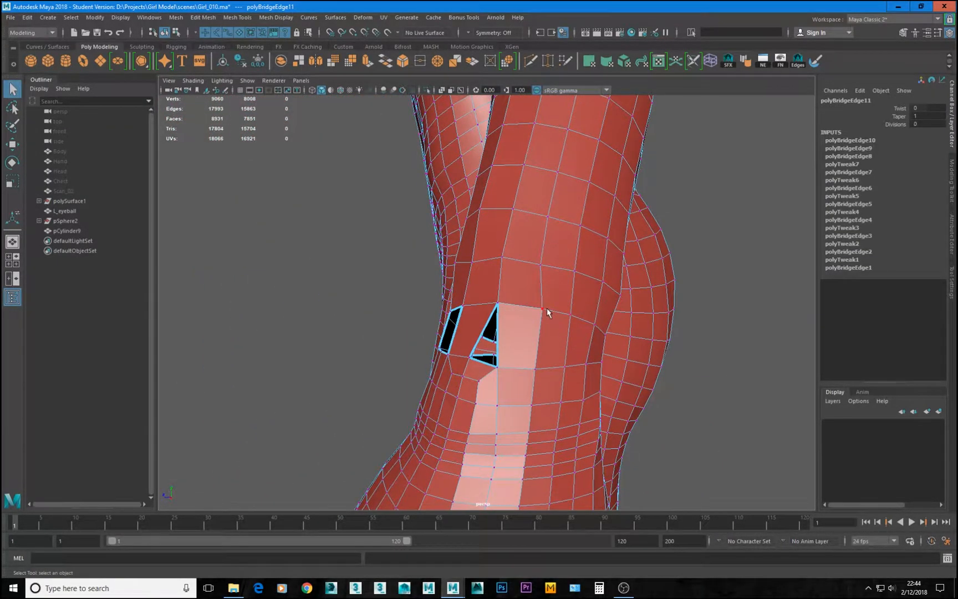
pyautogui.click(546, 308)
pyautogui.press('w')
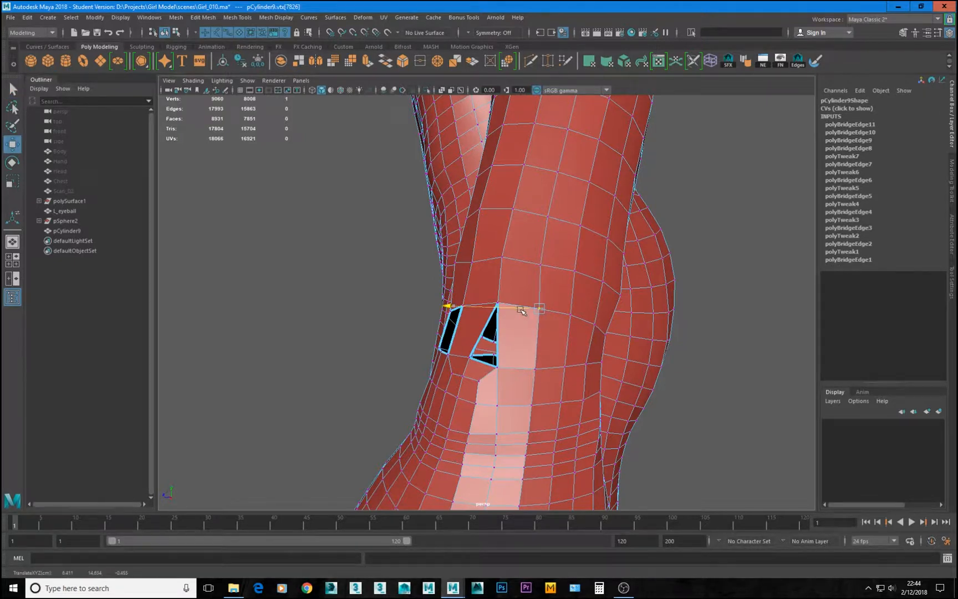
pyautogui.click(502, 257)
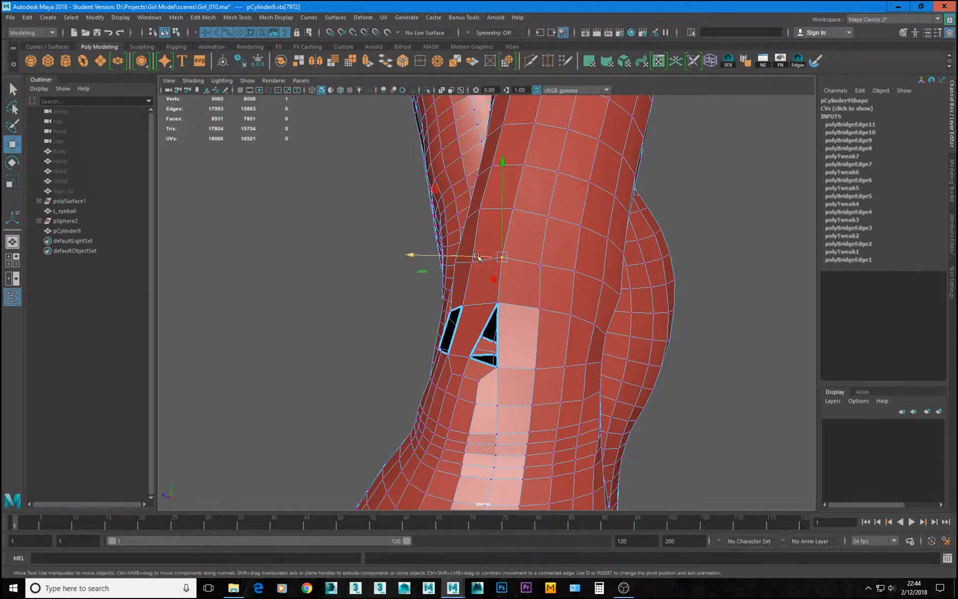
pyautogui.moveTo(478, 258); pyautogui.dragTo(480, 257)
pyautogui.click(532, 266)
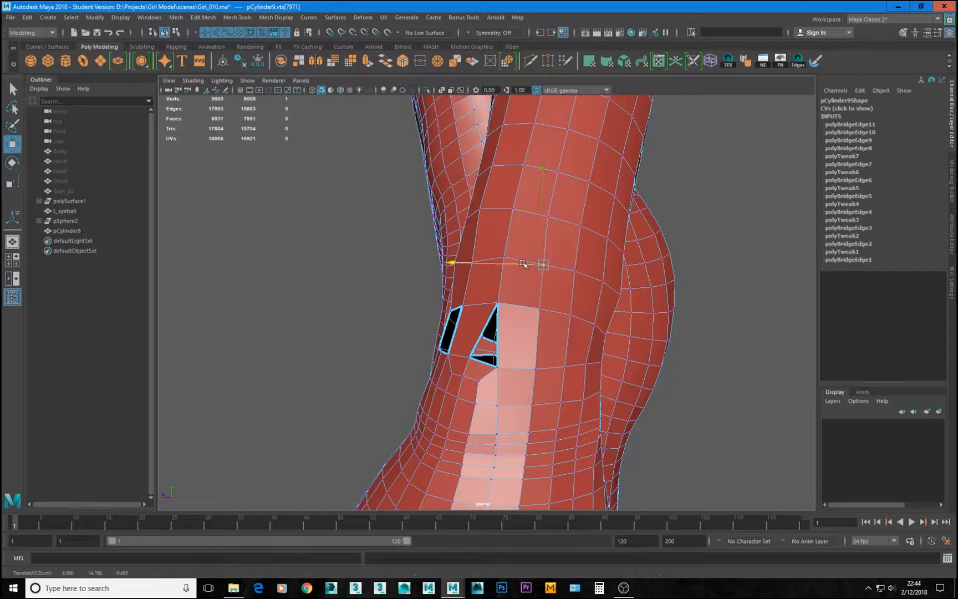
# Step: Examine the remaining narrow gap between arm and hand from several angles and distances
pyautogui.keyDown('alt'); pyautogui.moveTo(543, 288); pyautogui.dragTo(683, 262); pyautogui.keyUp('alt')
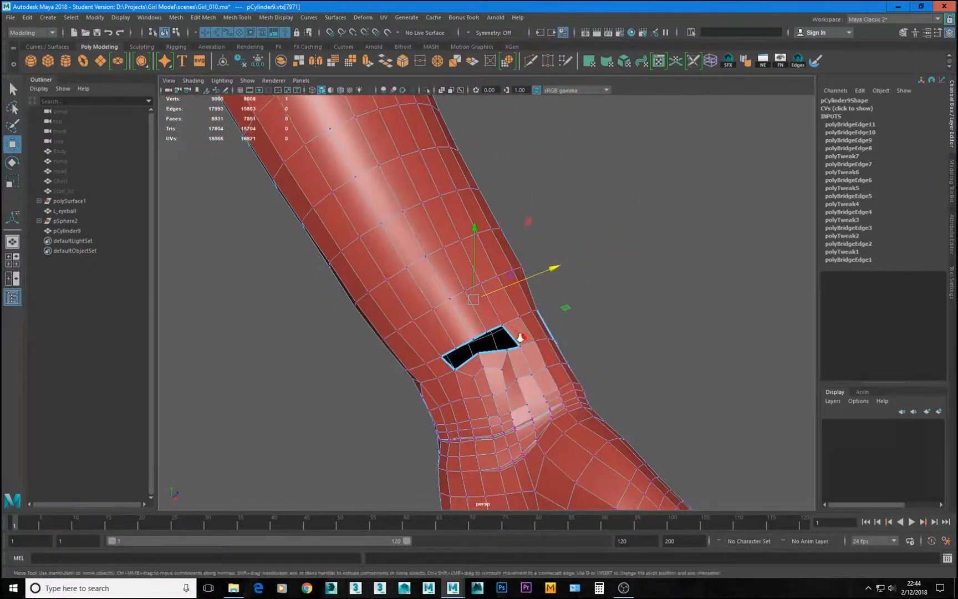
pyautogui.keyDown('alt'); pyautogui.moveTo(517, 336); pyautogui.dragTo(527, 413, button='right'); pyautogui.keyUp('alt')
pyautogui.keyDown('alt'); pyautogui.moveTo(526, 412); pyautogui.dragTo(530, 339, button='middle'); pyautogui.keyUp('alt')
pyautogui.keyDown('alt'); pyautogui.moveTo(505, 340); pyautogui.dragTo(521, 331); pyautogui.keyUp('alt')
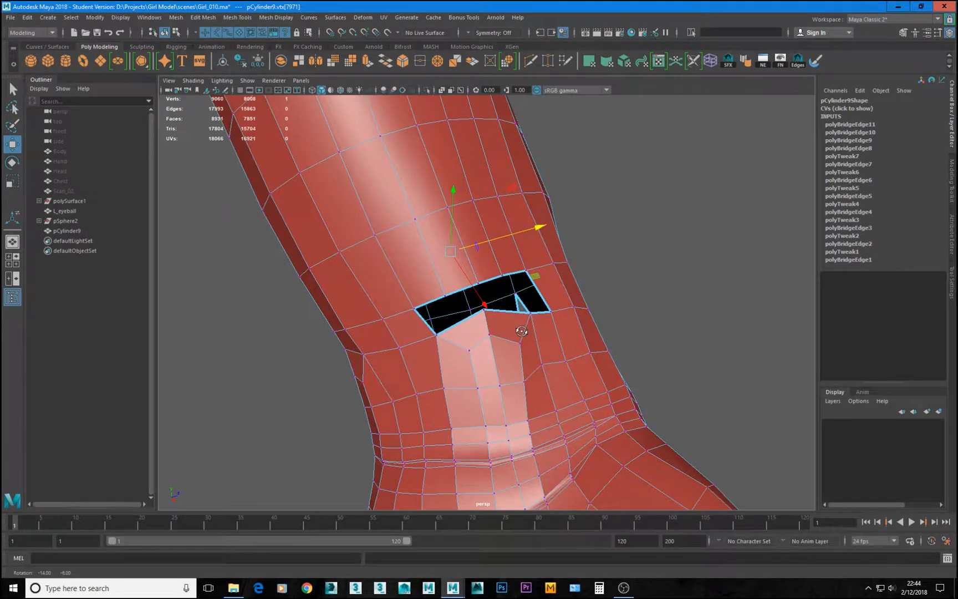
pyautogui.keyDown('alt'); pyautogui.moveTo(533, 395); pyautogui.dragTo(427, 388, button='right'); pyautogui.keyUp('alt')
pyautogui.keyDown('alt'); pyautogui.moveTo(427, 388); pyautogui.dragTo(403, 353); pyautogui.keyUp('alt')
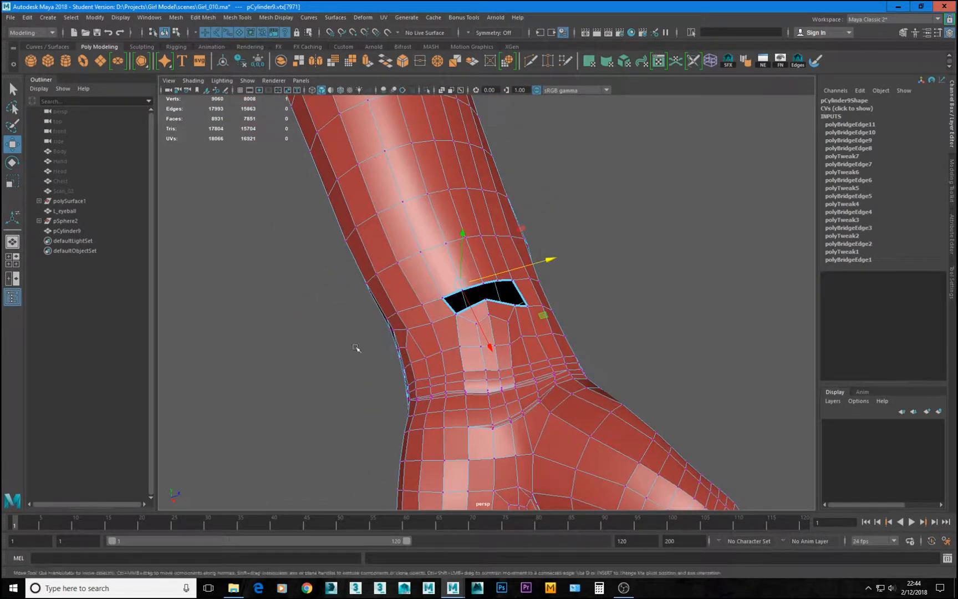
pyautogui.keyDown('alt'); pyautogui.moveTo(357, 348); pyautogui.dragTo(482, 388, button='right'); pyautogui.keyUp('alt')
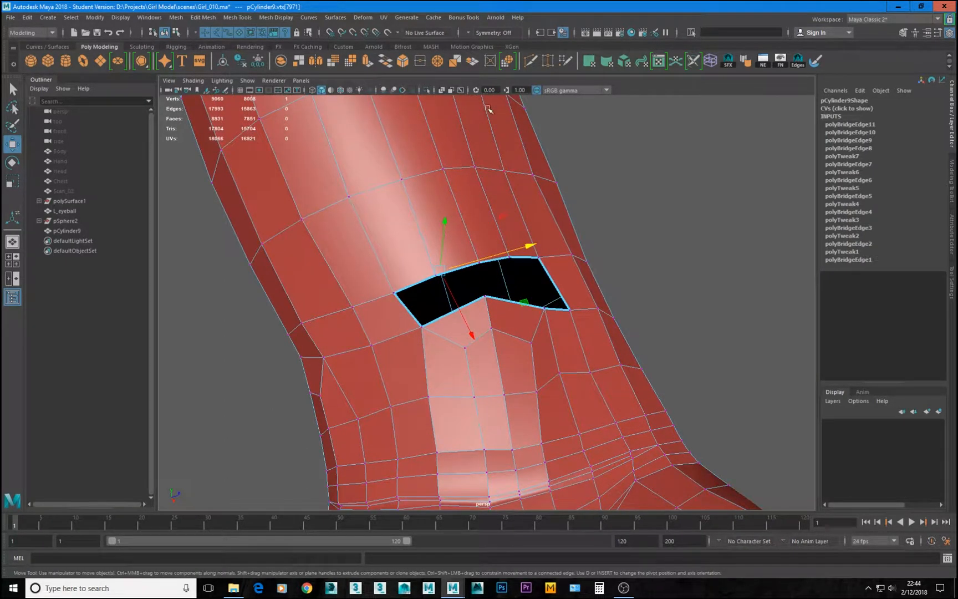
# Step: Cut a new edge line with Multi-Cut from the arm vertex at the gap's corner down through the hand rows to the wrist loops
pyautogui.click(529, 61)
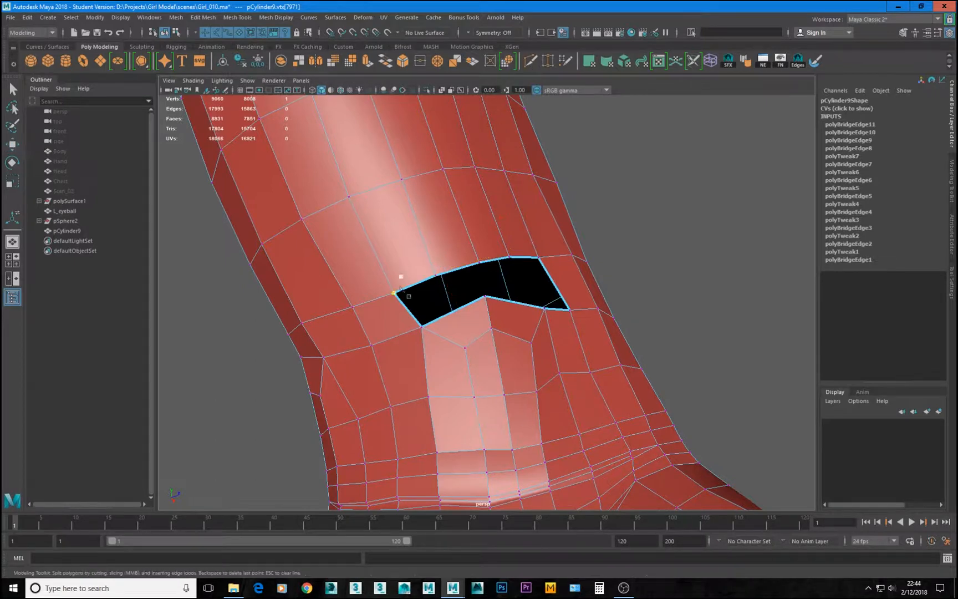
pyautogui.click(394, 293)
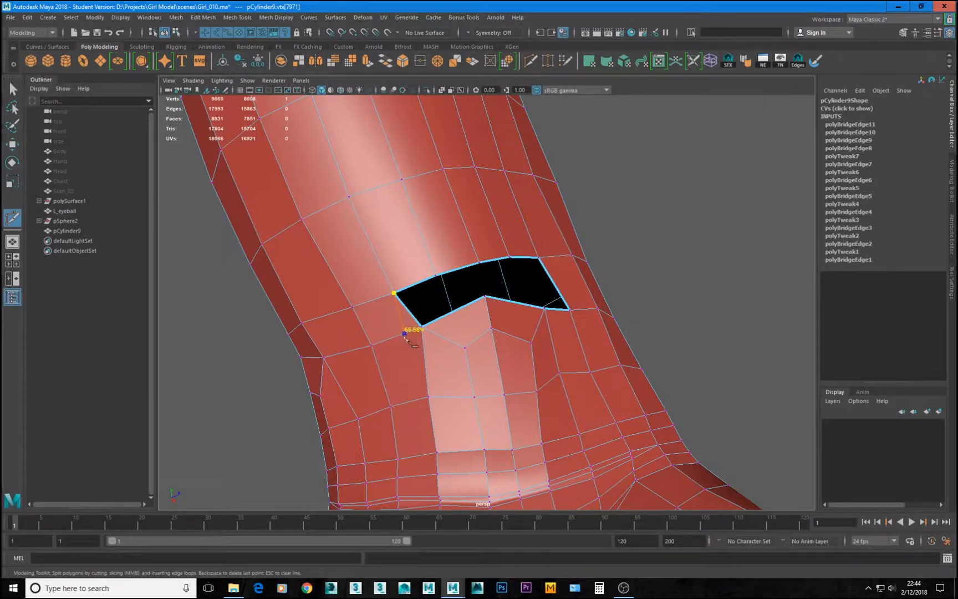
pyautogui.click(405, 341)
pyautogui.keyDown('alt'); pyautogui.moveTo(404, 340); pyautogui.dragTo(426, 292, button='middle'); pyautogui.keyUp('alt')
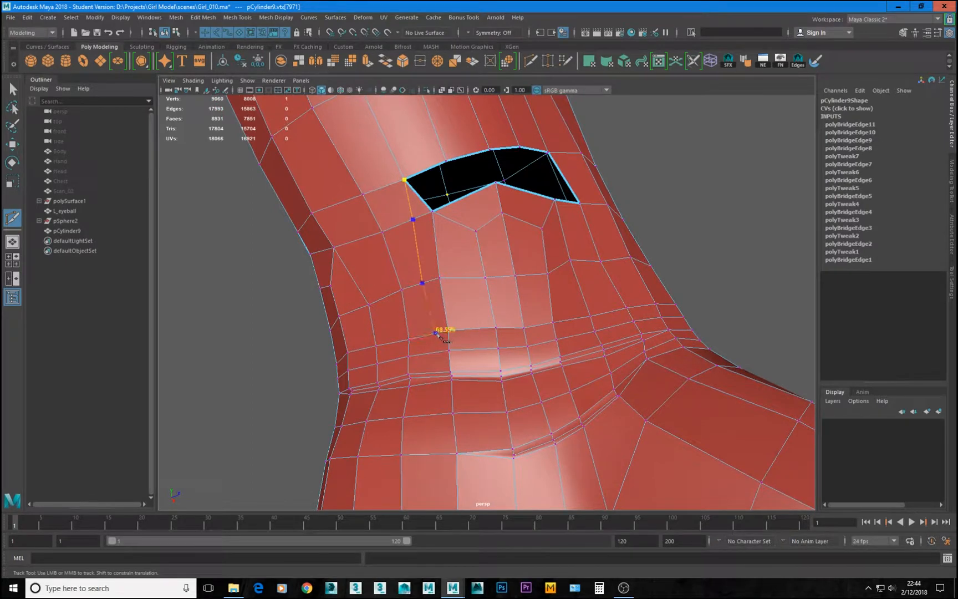
pyautogui.click(449, 350)
pyautogui.press('Return')
pyautogui.keyDown('alt'); pyautogui.moveTo(456, 240); pyautogui.dragTo(465, 259); pyautogui.keyUp('alt')
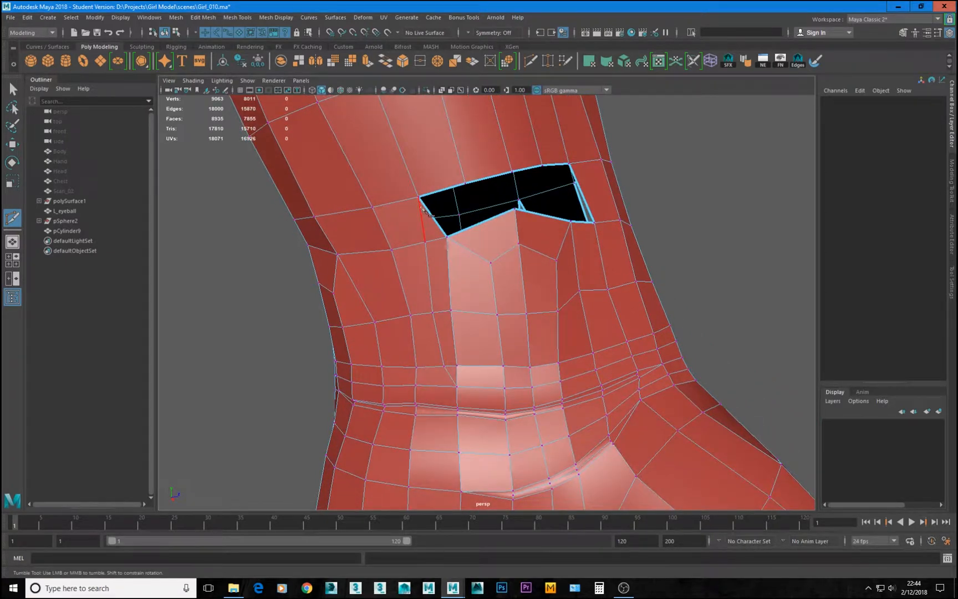
# Step: Delete the small triangular face between the new edge line and the end of the gap
pyautogui.press('s')
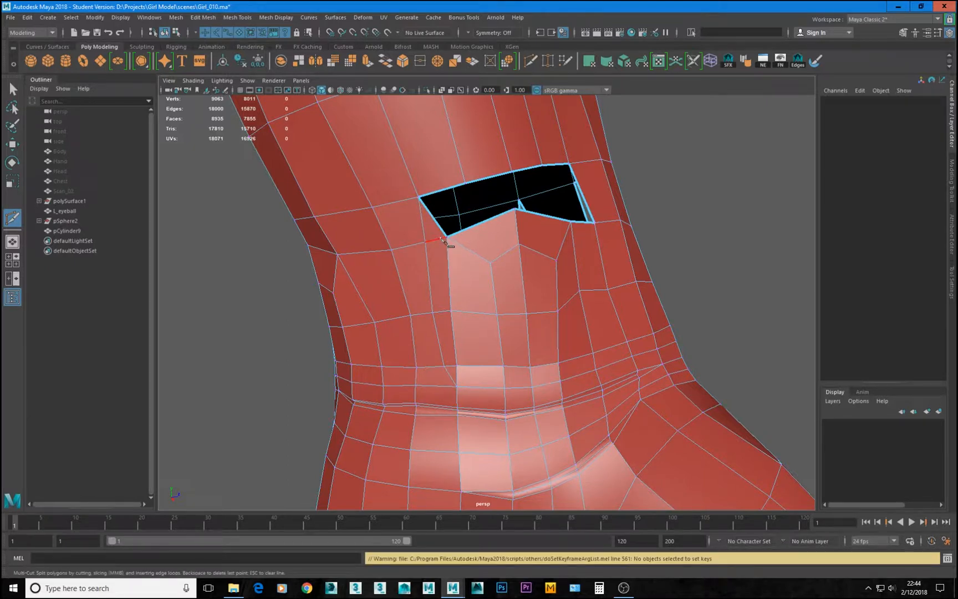
pyautogui.press('w')
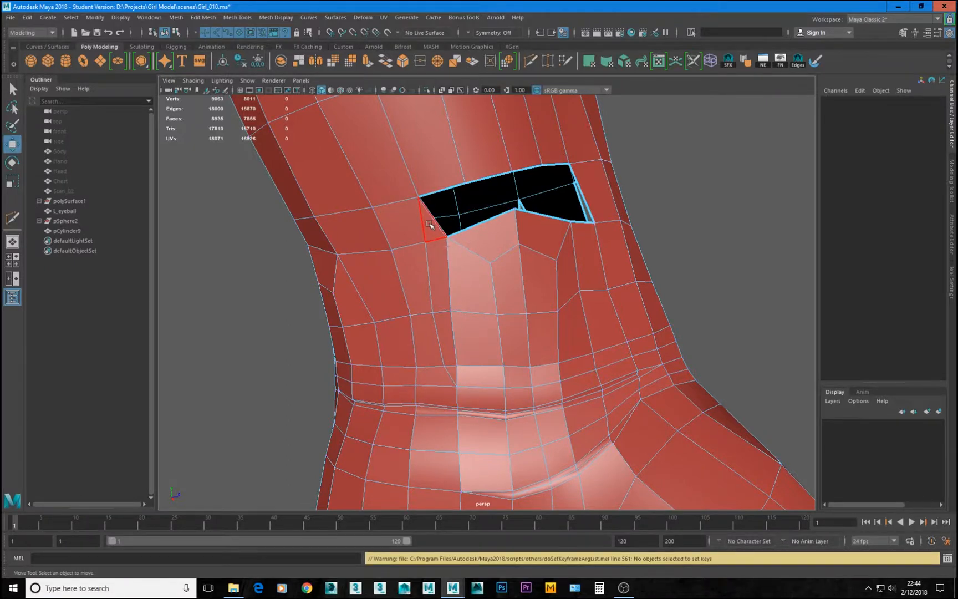
pyautogui.click(431, 225)
pyautogui.press('Delete')
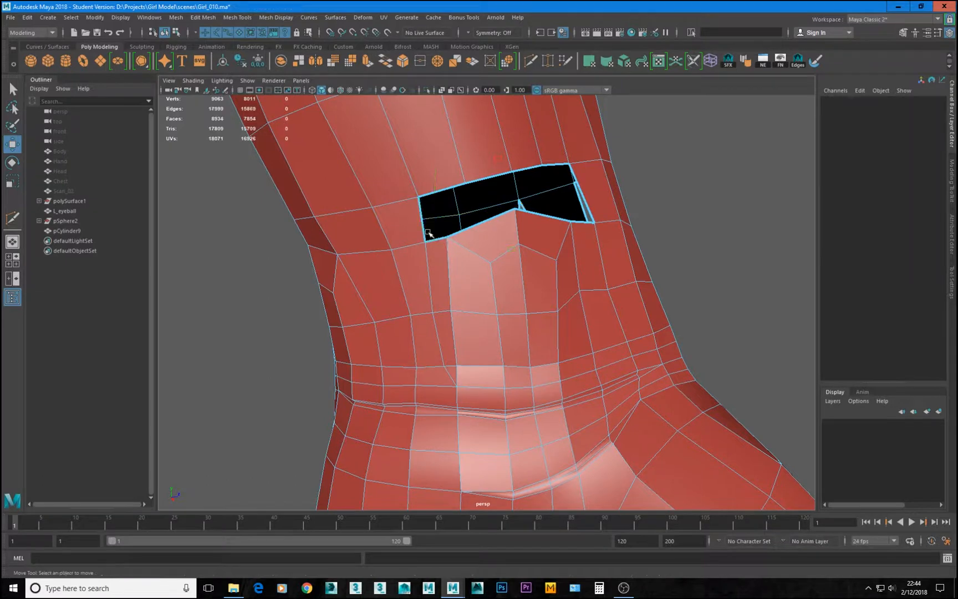
# Step: Bridge the arm border edge at the enlarged end of the gap to the short hand border edge facing it
pyautogui.click(440, 191)
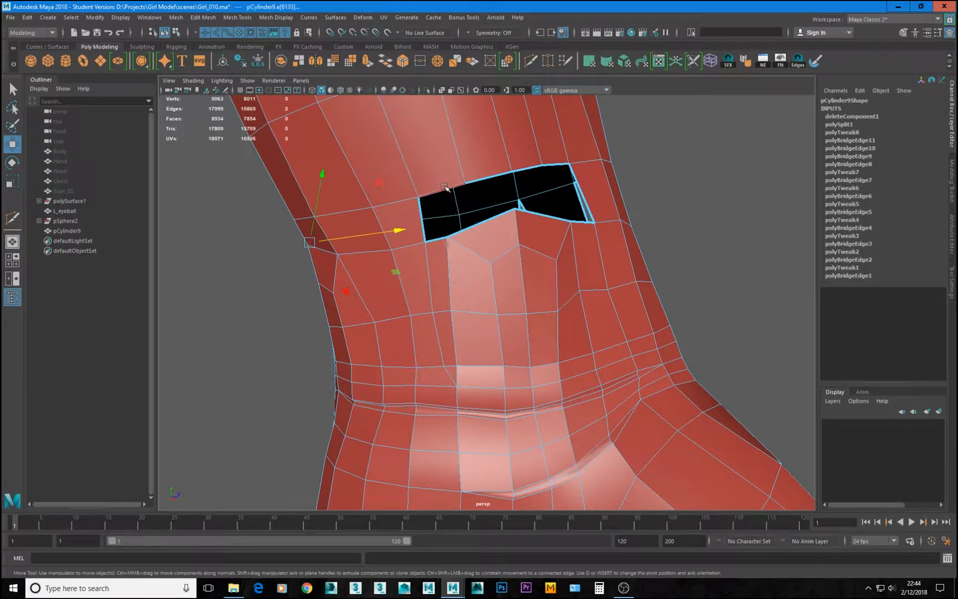
pyautogui.keyDown('shift'); pyautogui.click(440, 239); pyautogui.keyUp('shift')
pyautogui.keyDown('shift'); pyautogui.moveTo(487, 244); pyautogui.dragTo(461, 366, button='right'); pyautogui.keyUp('shift')
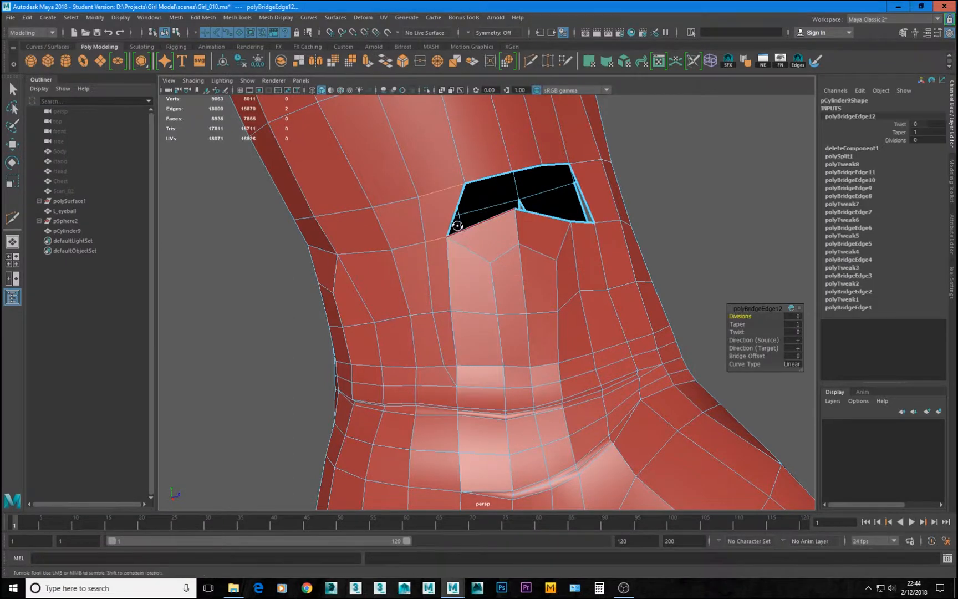
pyautogui.keyDown('alt'); pyautogui.moveTo(460, 367); pyautogui.dragTo(461, 235); pyautogui.keyUp('alt')
# Step: Straighten the column below the gap's corner by moving its upper edge and wrist-row vertex, and adjust the neighbouring arm seam vertex
pyautogui.press('w')
pyautogui.click(453, 285)
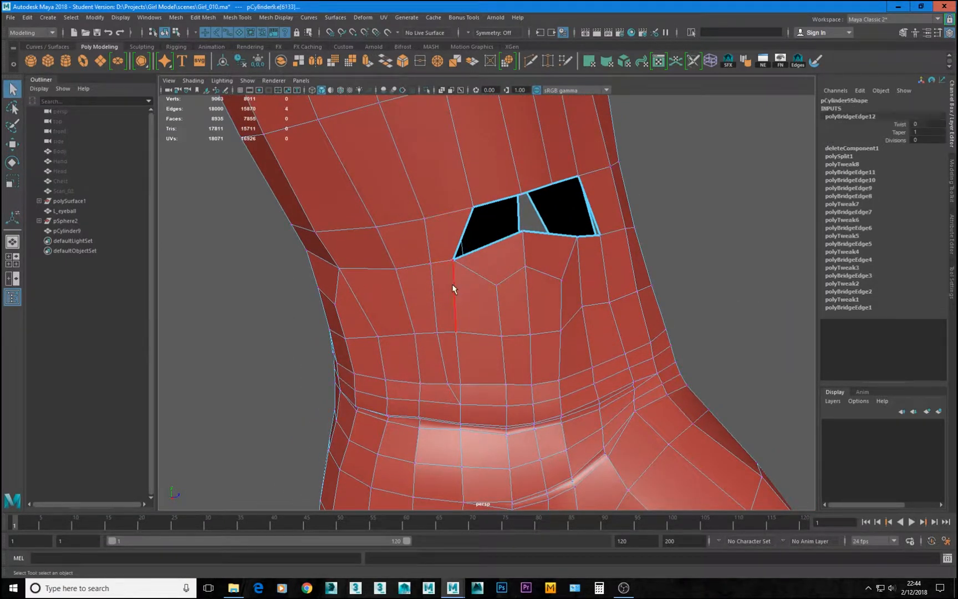
pyautogui.keyDown('shift'); pyautogui.moveTo(484, 293); pyautogui.dragTo(495, 319); pyautogui.keyUp('shift')
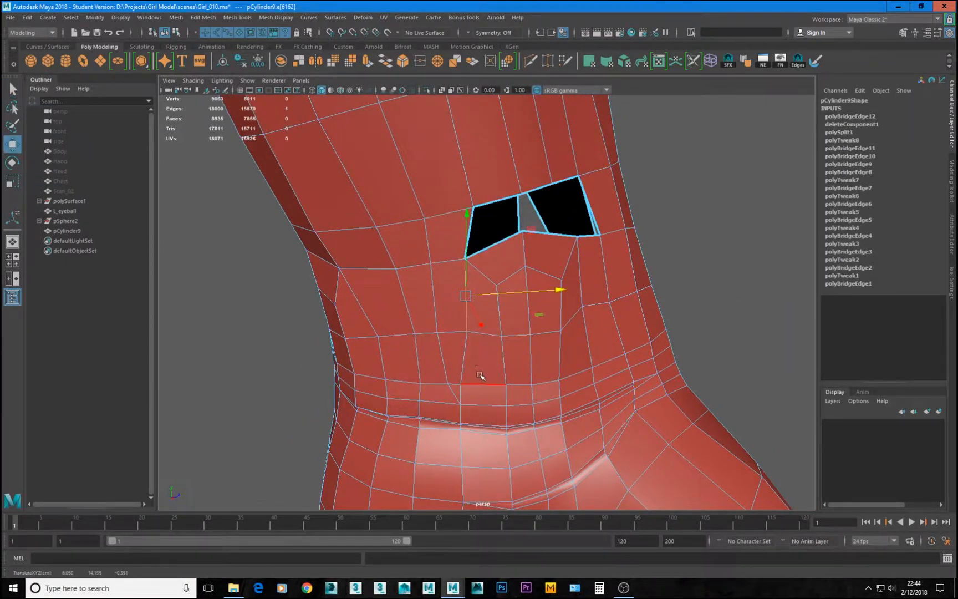
pyautogui.press('F9')
pyautogui.click(465, 386)
pyautogui.moveTo(491, 387); pyautogui.dragTo(499, 385)
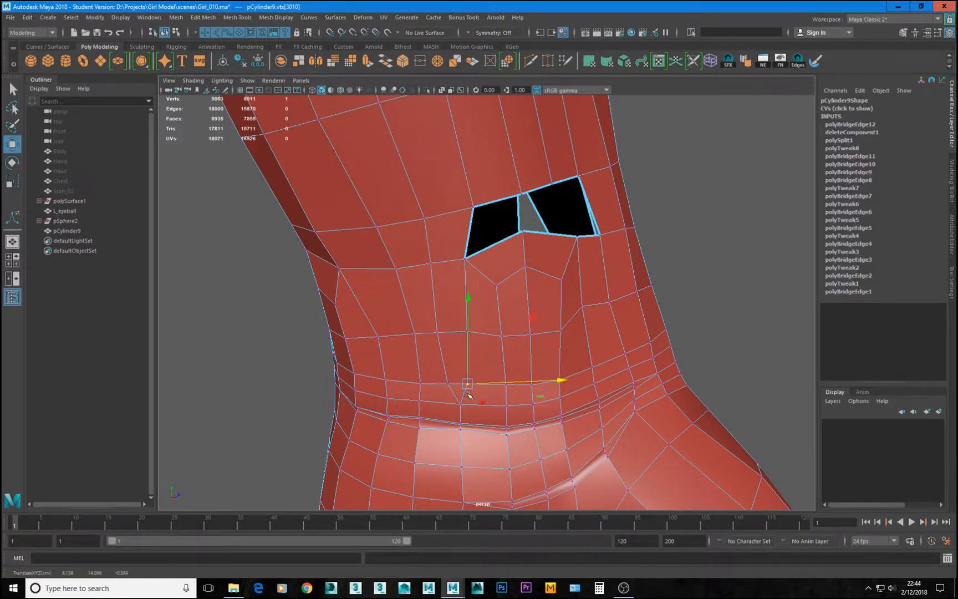
pyautogui.click(427, 221)
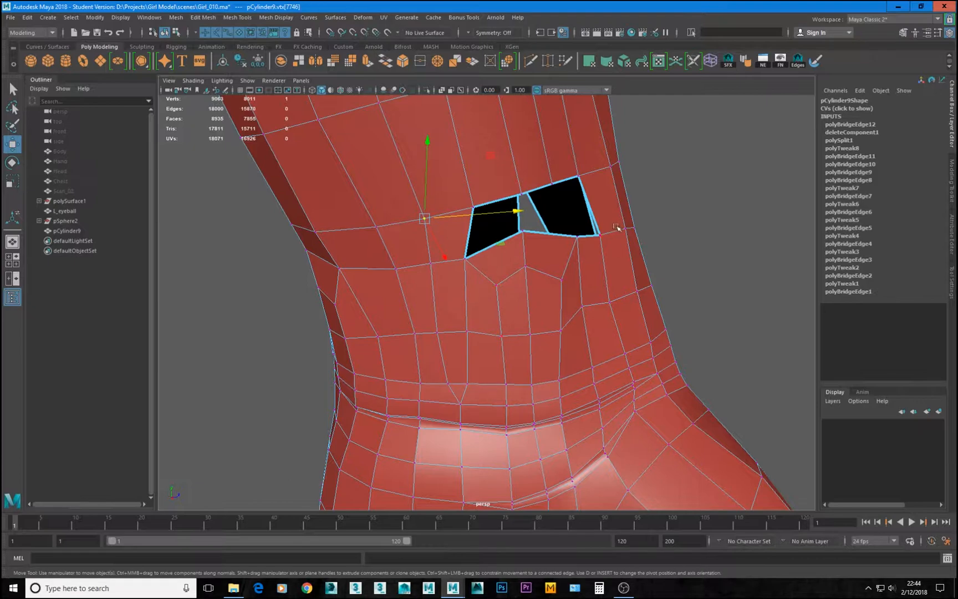
pyautogui.keyDown('alt'); pyautogui.moveTo(617, 227); pyautogui.dragTo(442, 303); pyautogui.keyUp('alt')
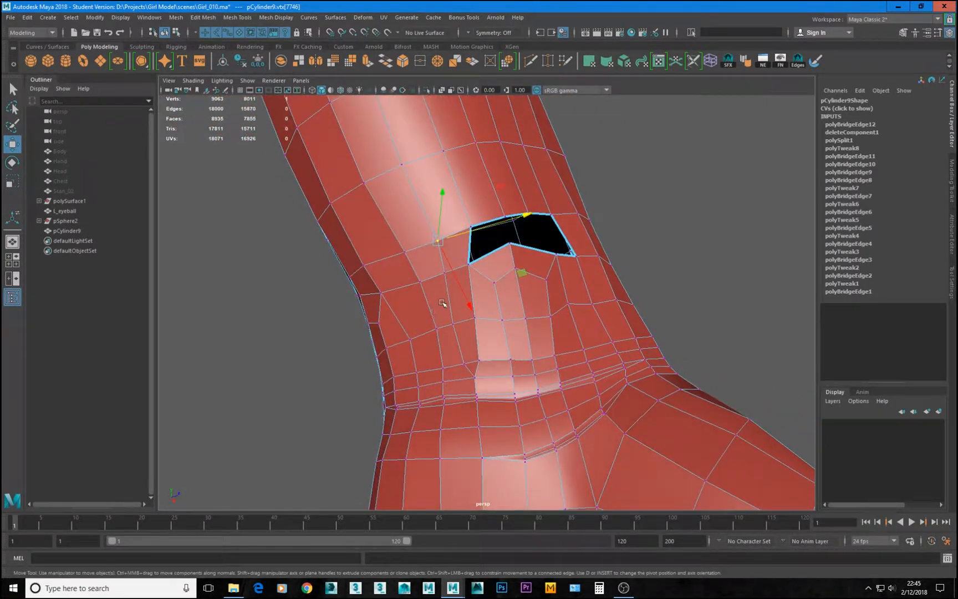
pyautogui.keyDown('alt'); pyautogui.moveTo(513, 231); pyautogui.dragTo(477, 272); pyautogui.keyUp('alt')
# Step: Bridge the remaining arm border edges to the facing hand border edges until this gap is closed
pyautogui.moveTo(478, 275); pyautogui.dragTo(477, 254, button='right')
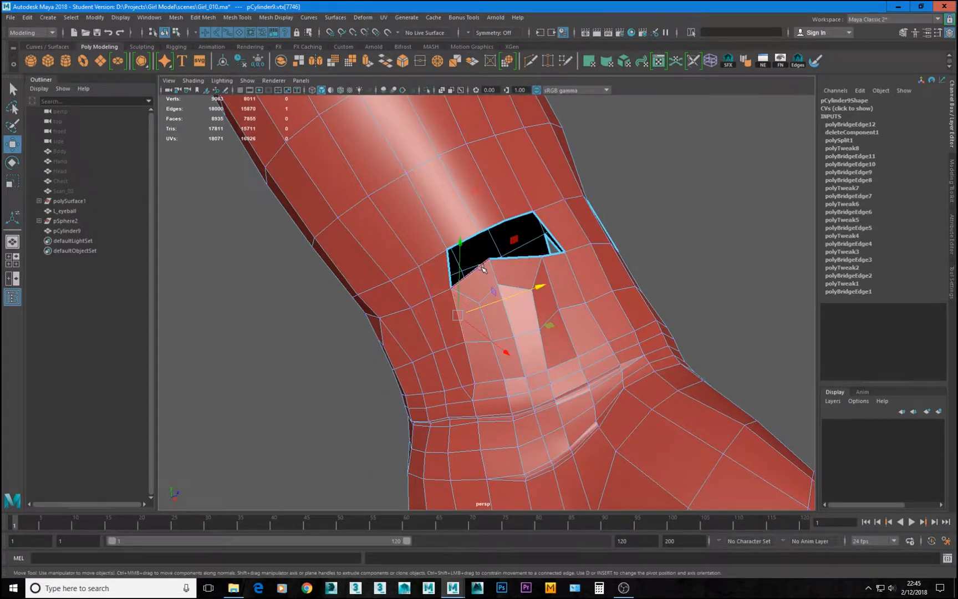
pyautogui.click(471, 272)
pyautogui.keyDown('shift'); pyautogui.click(462, 244); pyautogui.keyUp('shift')
pyautogui.keyDown('shift'); pyautogui.moveTo(511, 202); pyautogui.dragTo(495, 327, button='right'); pyautogui.keyUp('shift')
pyautogui.moveTo(495, 327)
pyautogui.keyDown('alt'); pyautogui.mouseDown()
pyautogui.moveTo(497, 306)
pyautogui.moveTo(507, 329)
pyautogui.moveTo(483, 342)
pyautogui.mouseUp(); pyautogui.keyUp('alt')
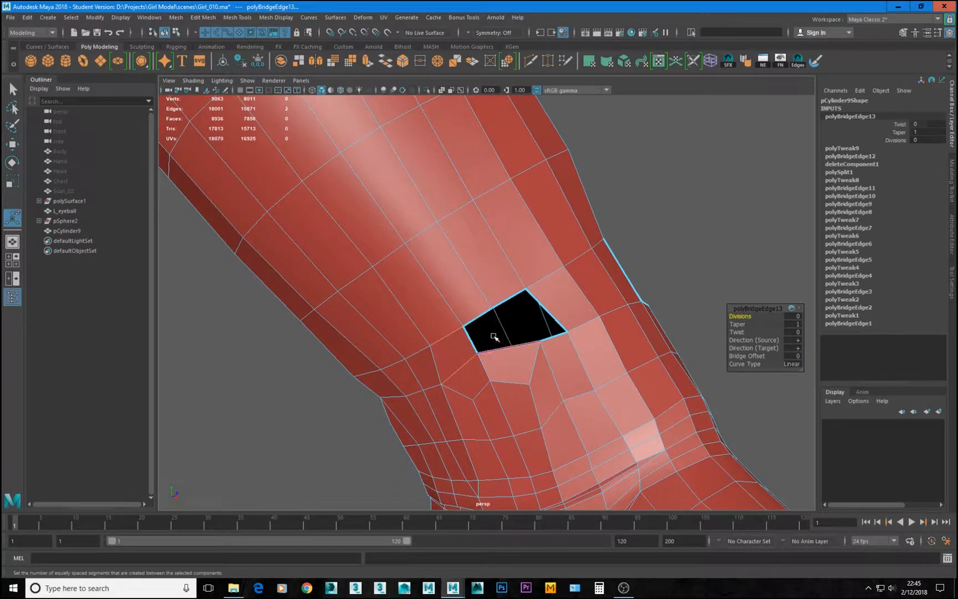
pyautogui.click(506, 305)
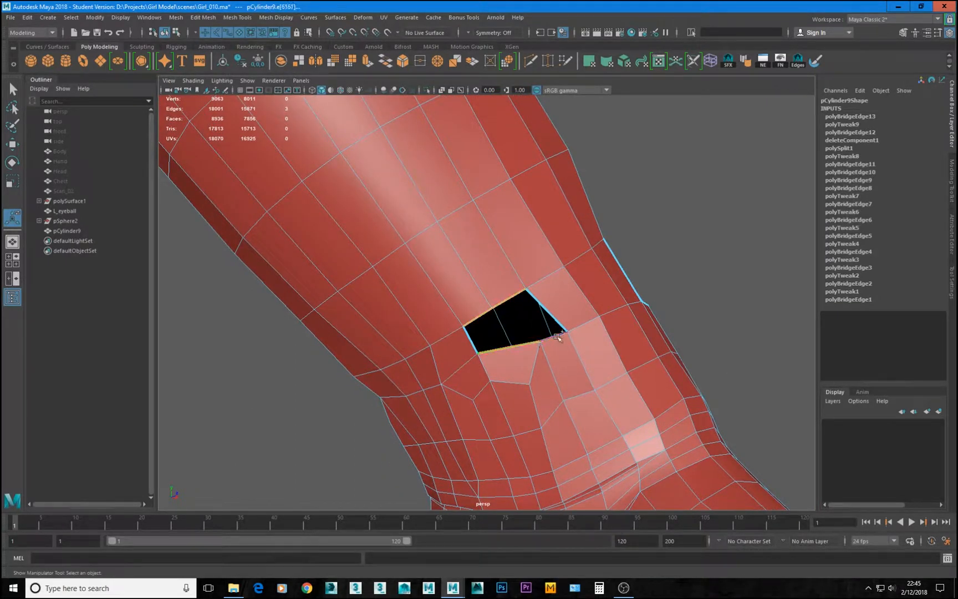
pyautogui.keyDown('shift'); pyautogui.moveTo(596, 289); pyautogui.dragTo(576, 402, button='right'); pyautogui.keyUp('shift')
# Step: Move the hand seam vertex where the new bridge faces meet, and the vertex directly below it, to even their surrounding faces
pyautogui.press('F9')
pyautogui.click(540, 344)
pyautogui.press('w')
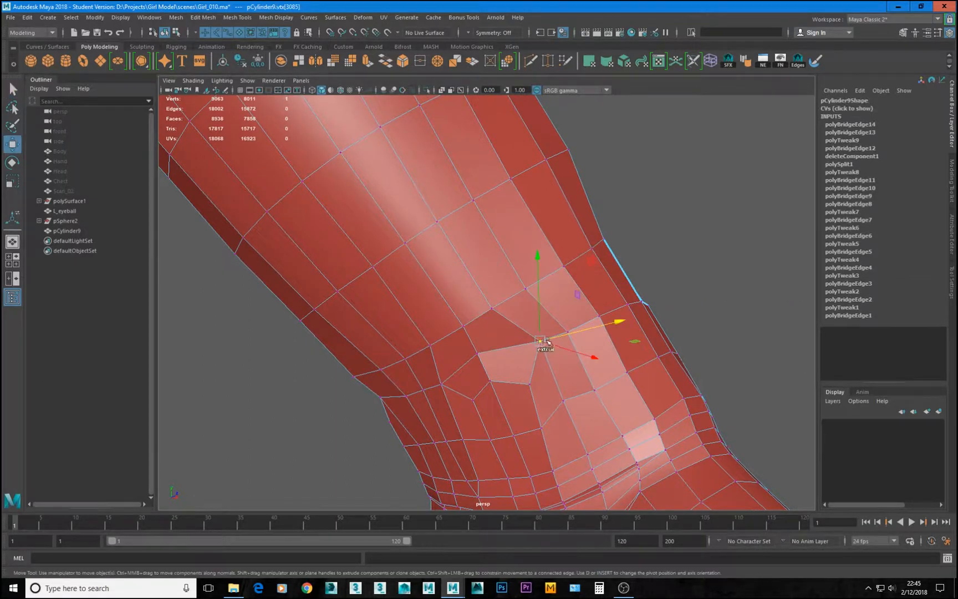
pyautogui.moveTo(541, 345); pyautogui.dragTo(523, 386)
pyautogui.click(532, 386)
# Step: Adjust the next seam vertex along the row and the two hand vertices below it to even the columns
pyautogui.click(568, 333)
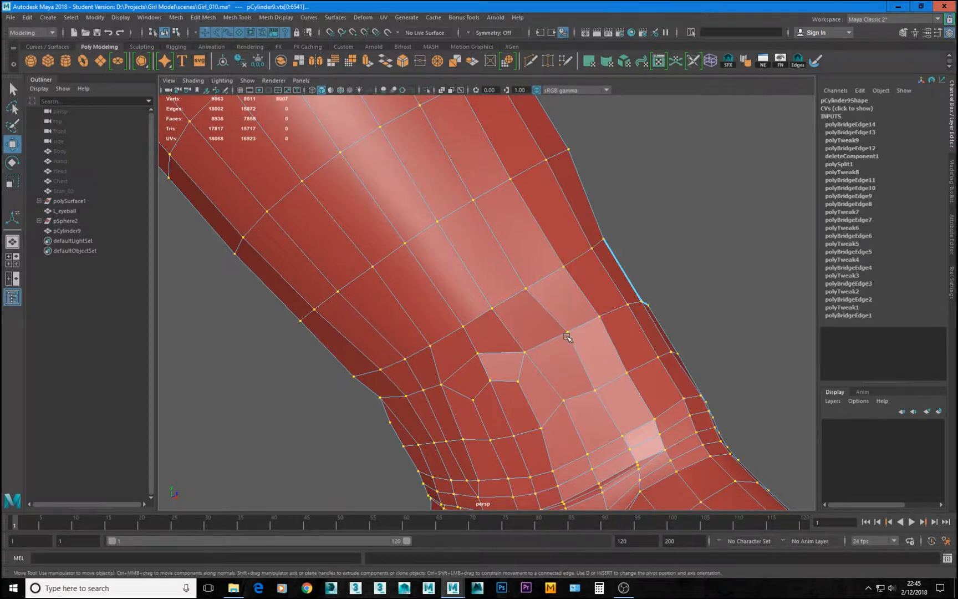
pyautogui.moveTo(567, 332); pyautogui.dragTo(563, 336)
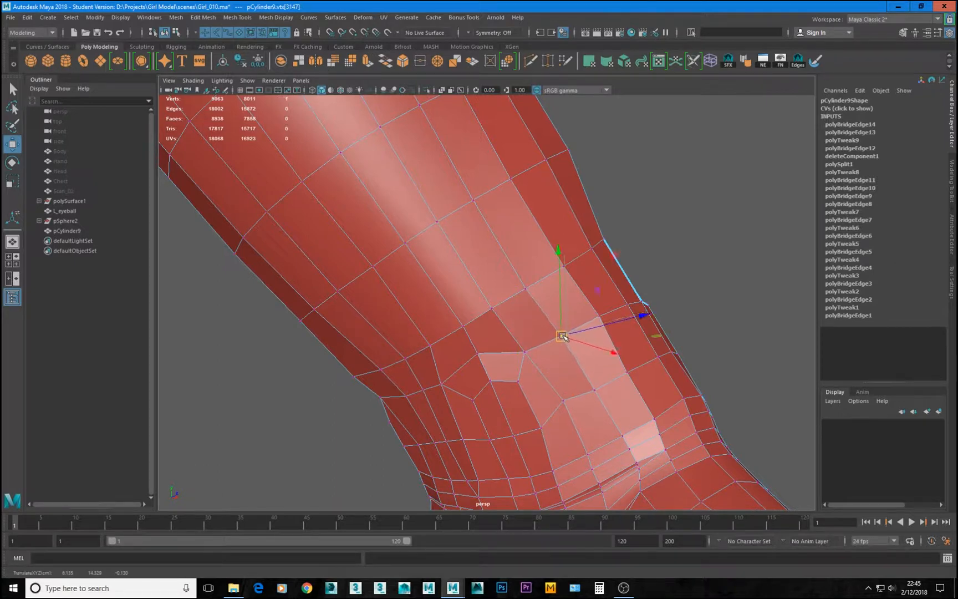
pyautogui.click(562, 403)
pyautogui.moveTo(562, 400); pyautogui.dragTo(603, 393)
pyautogui.click(594, 390)
# Step: Adjust three neighbouring vertices of the arm seam row and the hand vertex just below them to smooth the join
pyautogui.keyDown('alt'); pyautogui.moveTo(603, 383); pyautogui.dragTo(510, 336, button='right'); pyautogui.keyUp('alt')
pyautogui.keyDown('alt'); pyautogui.moveTo(509, 336); pyautogui.dragTo(466, 313); pyautogui.keyUp('alt')
pyautogui.click(452, 312)
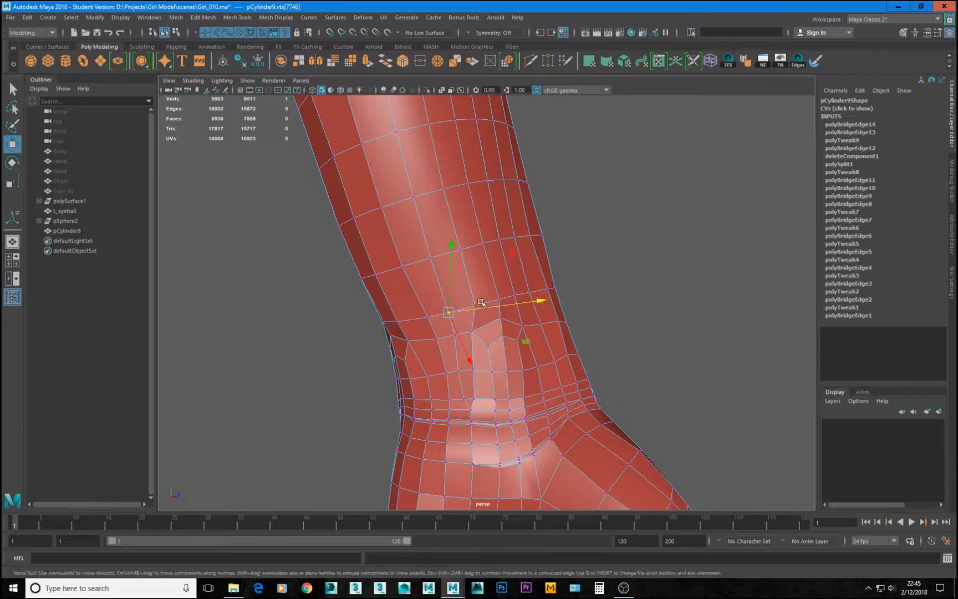
pyautogui.click(473, 305)
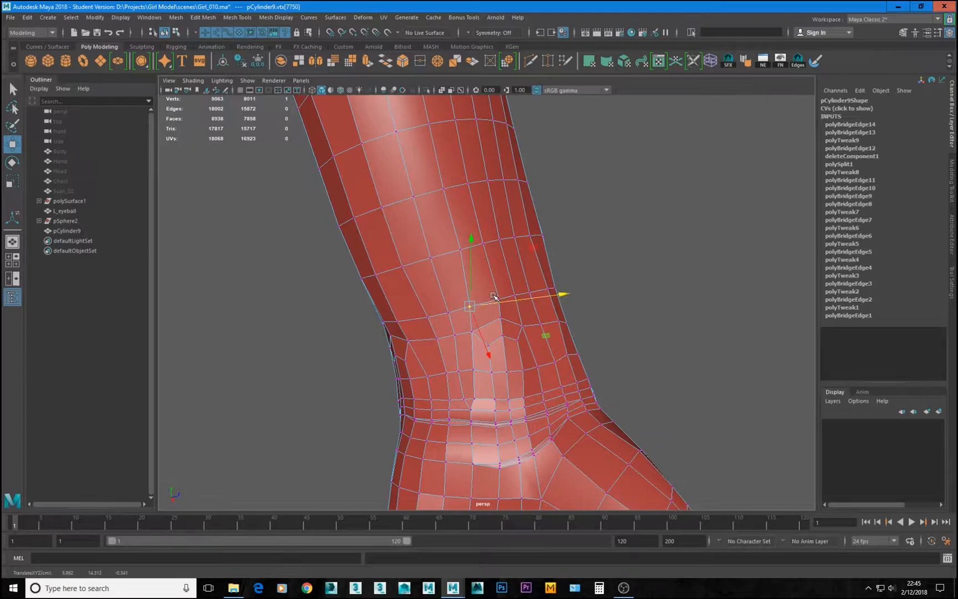
pyautogui.click(500, 302)
pyautogui.keyDown('alt'); pyautogui.moveTo(512, 311); pyautogui.dragTo(464, 318, button='middle'); pyautogui.keyUp('alt')
pyautogui.scroll(3, 385, 189)
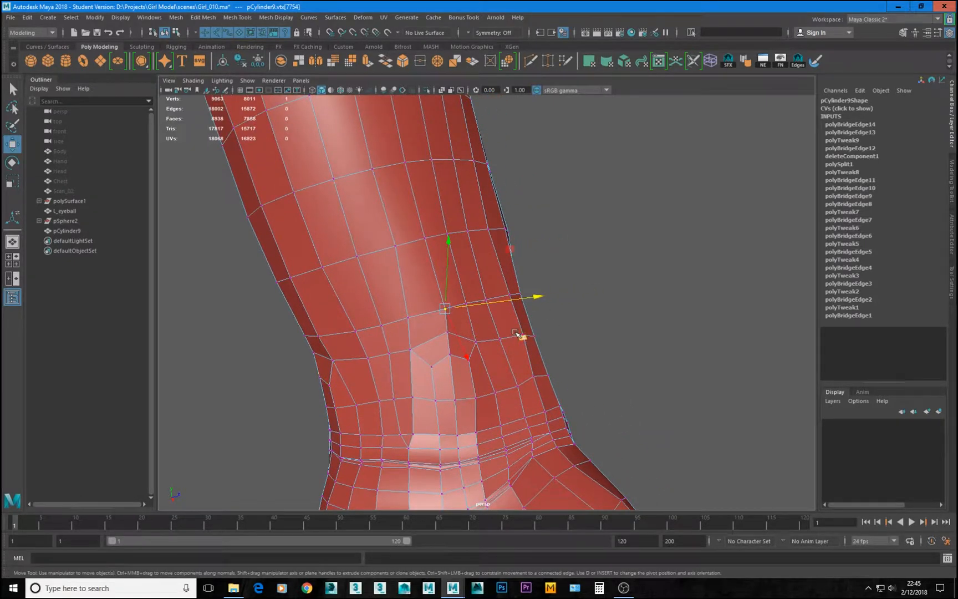
pyautogui.keyDown('alt'); pyautogui.moveTo(515, 329); pyautogui.dragTo(498, 304); pyautogui.keyUp('alt')
pyautogui.click(453, 327)
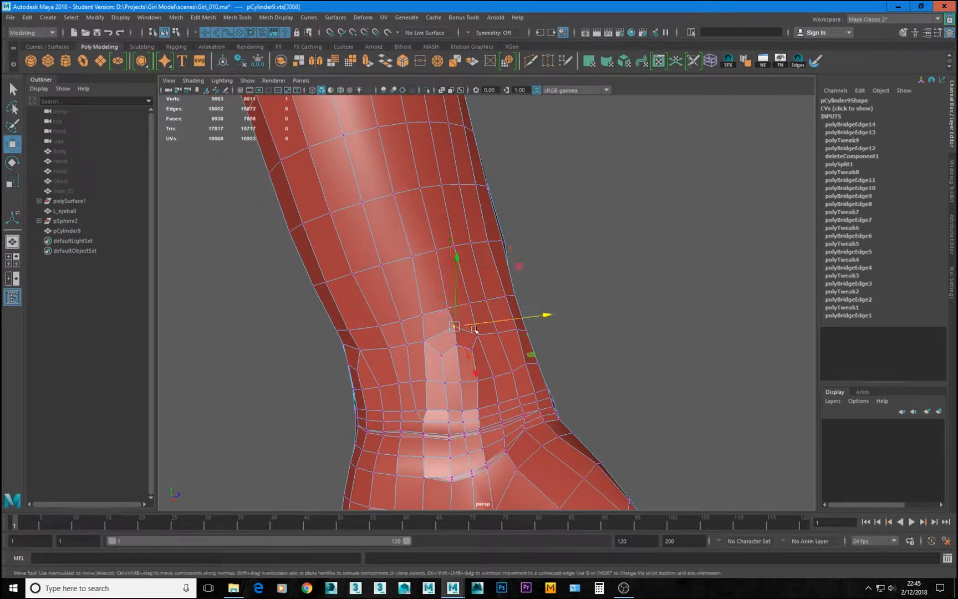
# Step: Delete the bridge face between the quadrilateral and triangular holes on the other side of the arm, merging them into one opening
pyautogui.keyDown('alt'); pyautogui.moveTo(472, 342); pyautogui.dragTo(516, 321); pyautogui.keyUp('alt')
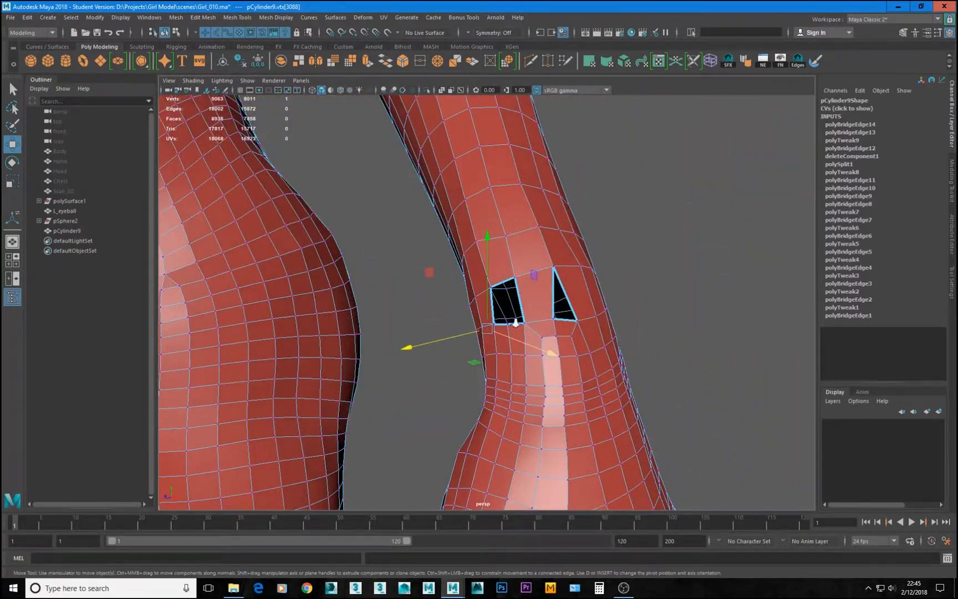
pyautogui.keyDown('alt'); pyautogui.moveTo(516, 322); pyautogui.dragTo(617, 356, button='right'); pyautogui.keyUp('alt')
pyautogui.keyDown('alt'); pyautogui.moveTo(568, 280); pyautogui.dragTo(565, 318, button='middle'); pyautogui.keyUp('alt')
pyautogui.keyDown('alt'); pyautogui.moveTo(513, 312); pyautogui.dragTo(535, 316, button='right'); pyautogui.keyUp('alt')
pyautogui.keyDown('alt'); pyautogui.moveTo(535, 317); pyautogui.dragTo(552, 321); pyautogui.keyUp('alt')
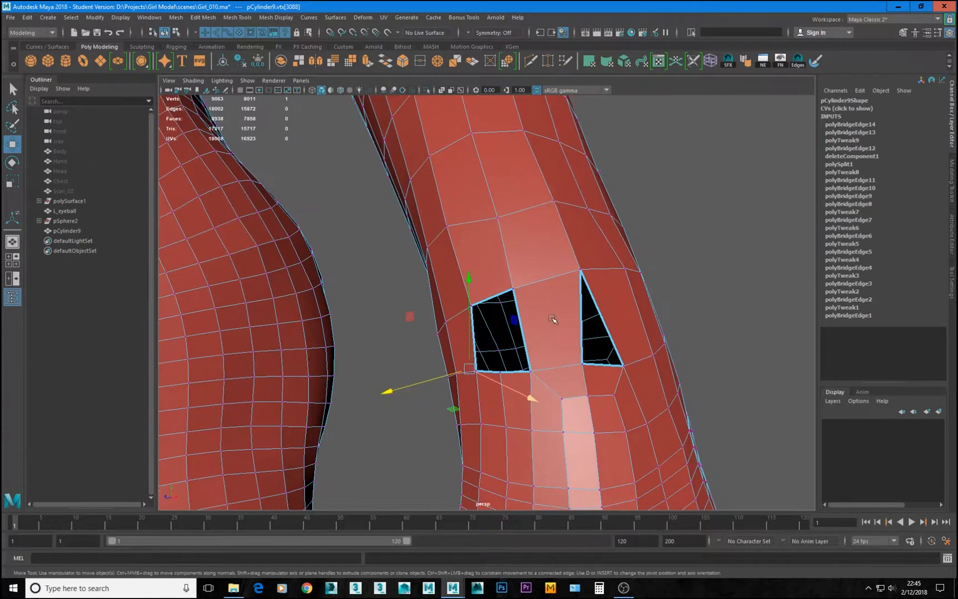
pyautogui.press('F11')
pyautogui.click(554, 318)
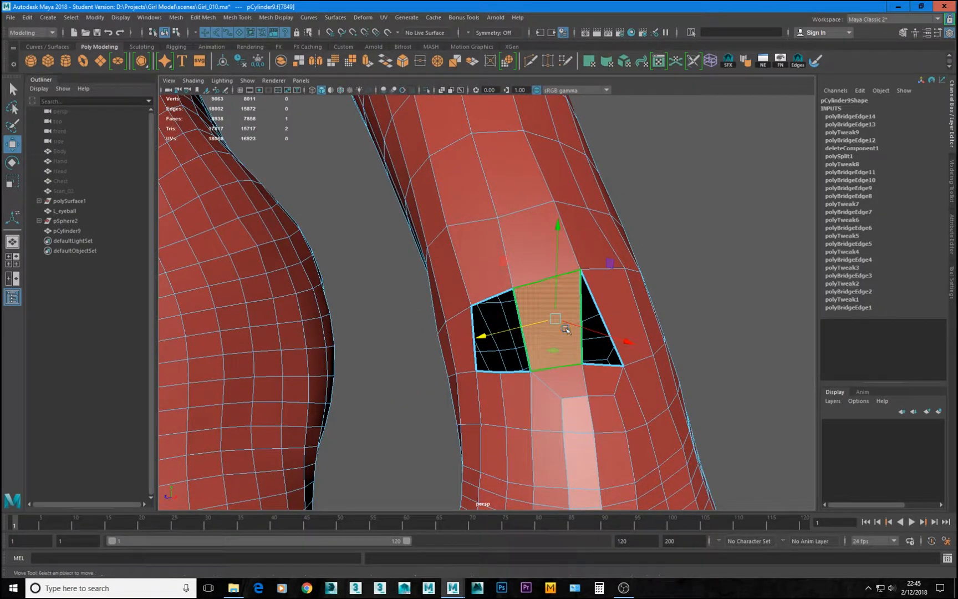
pyautogui.press('Delete')
# Step: Adjust the middle arm border vertex of the merged opening and the arm vertex one row above it
pyautogui.keyDown('alt'); pyautogui.moveTo(555, 325); pyautogui.dragTo(779, 276); pyautogui.keyUp('alt')
pyautogui.keyDown('alt'); pyautogui.moveTo(576, 318); pyautogui.dragTo(510, 360); pyautogui.keyUp('alt')
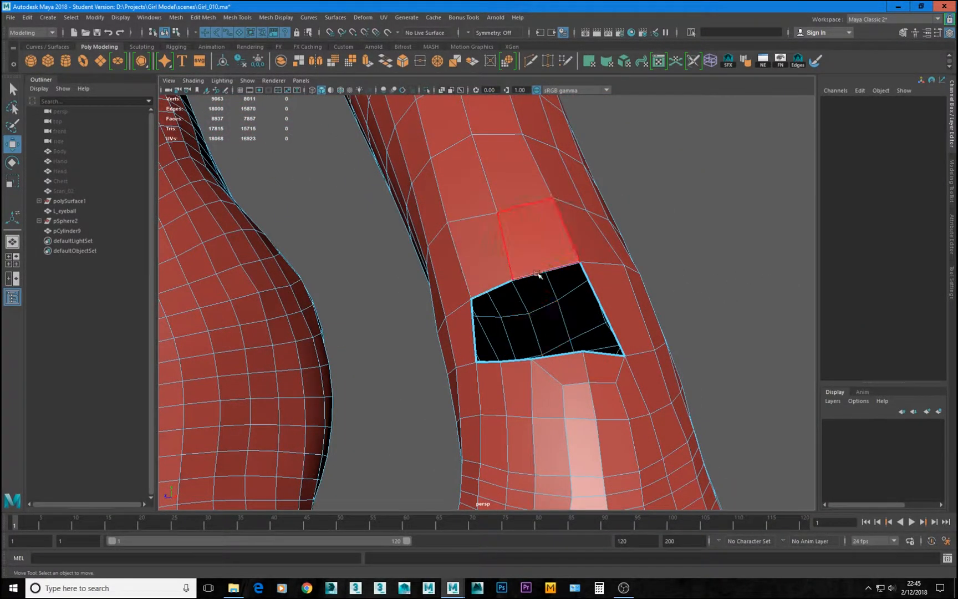
pyautogui.keyDown('alt'); pyautogui.moveTo(605, 357); pyautogui.dragTo(524, 297); pyautogui.keyUp('alt')
pyautogui.click(526, 297)
pyautogui.click(502, 220)
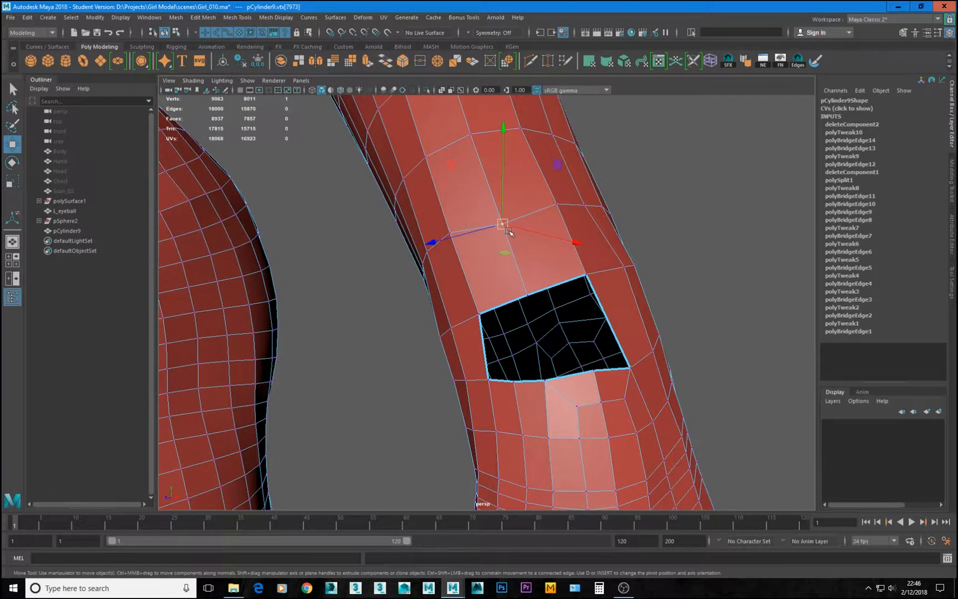
pyautogui.keyDown('alt'); pyautogui.moveTo(560, 261); pyautogui.dragTo(539, 297); pyautogui.keyUp('alt')
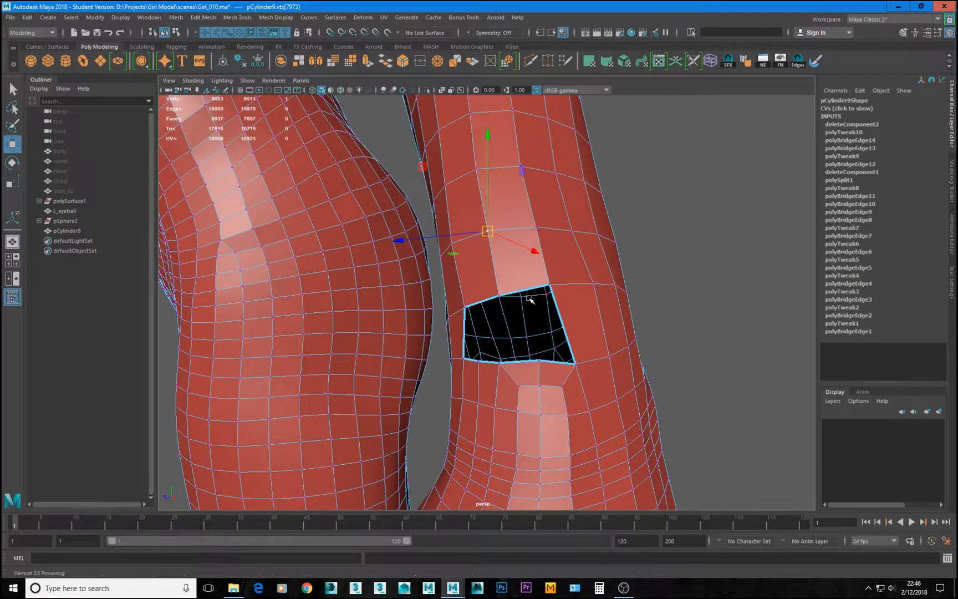
pyautogui.keyDown('alt'); pyautogui.moveTo(531, 300); pyautogui.dragTo(578, 325); pyautogui.keyUp('alt')
pyautogui.scroll(4, 538, 332)
pyautogui.keyDown('alt'); pyautogui.moveTo(622, 326); pyautogui.dragTo(472, 297, button='right'); pyautogui.keyUp('alt')
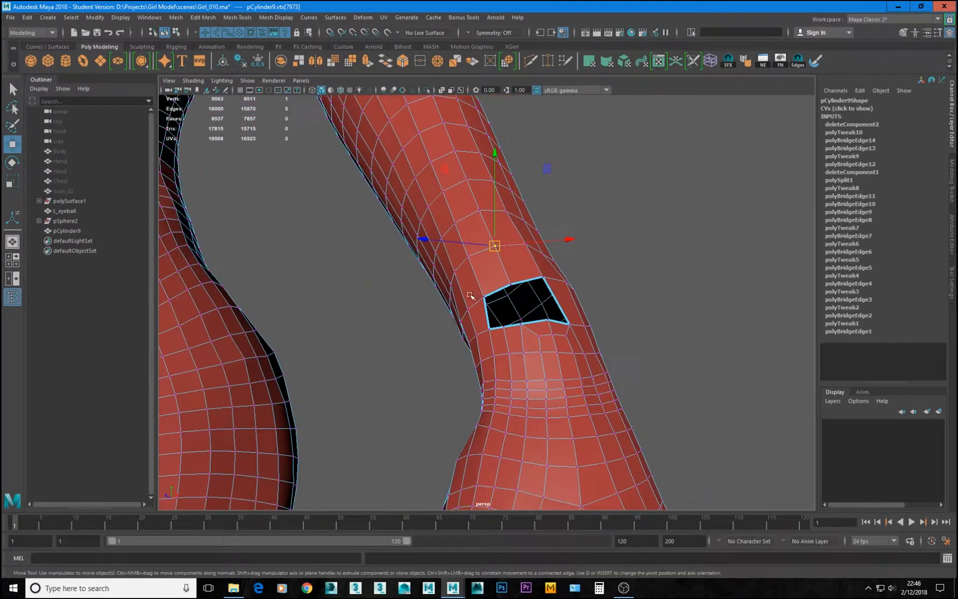
pyautogui.keyDown('alt'); pyautogui.moveTo(524, 296); pyautogui.dragTo(521, 312); pyautogui.keyUp('alt')
pyautogui.keyDown('alt'); pyautogui.moveTo(521, 312); pyautogui.dragTo(591, 345, button='right'); pyautogui.keyUp('alt')
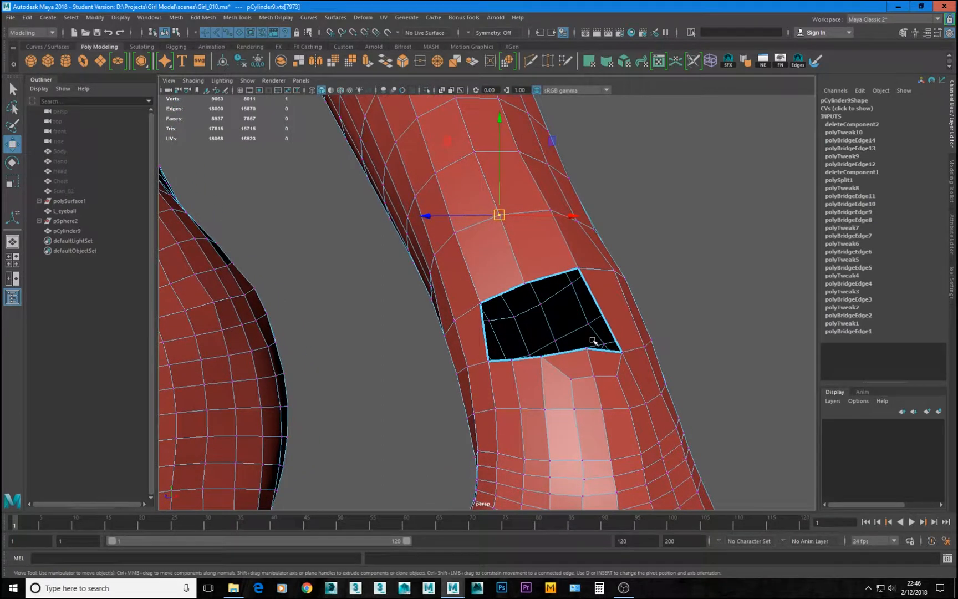
# Step: Fill the merged opening between arm and hand with a single face using Fill Hole
pyautogui.click(551, 275)
pyautogui.click(549, 278)
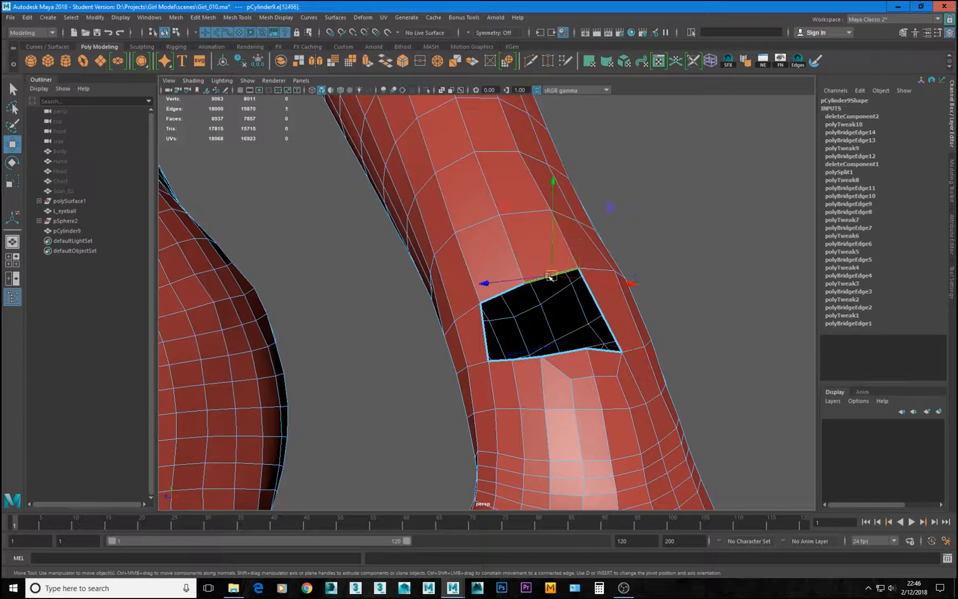
pyautogui.keyDown('shift'); pyautogui.rightClick(548, 278); pyautogui.keyUp('shift')
pyautogui.keyDown('shift'); pyautogui.moveTo(548, 277); pyautogui.dragTo(541, 403, button='right'); pyautogui.keyUp('shift')
pyautogui.moveTo(559, 352)
pyautogui.keyDown('alt'); pyautogui.mouseDown()
pyautogui.moveTo(588, 328)
pyautogui.moveTo(549, 343)
pyautogui.mouseUp(); pyautogui.keyUp('alt')
# Step: Cut the filled face with Multi-Cut, from the middle arm border vertex down to the facing hand vertex
pyautogui.click(548, 61)
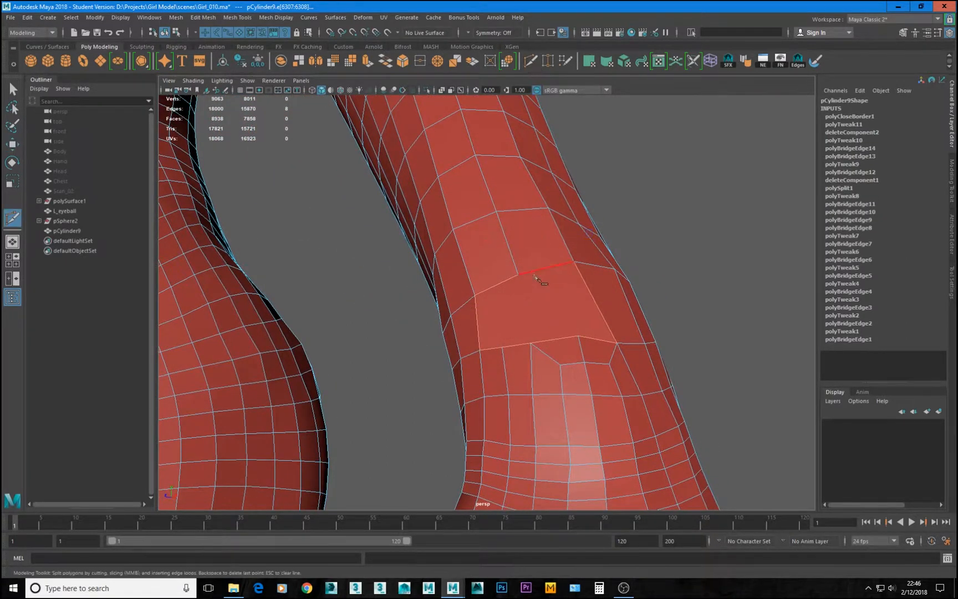
pyautogui.click(518, 274)
pyautogui.click(531, 344)
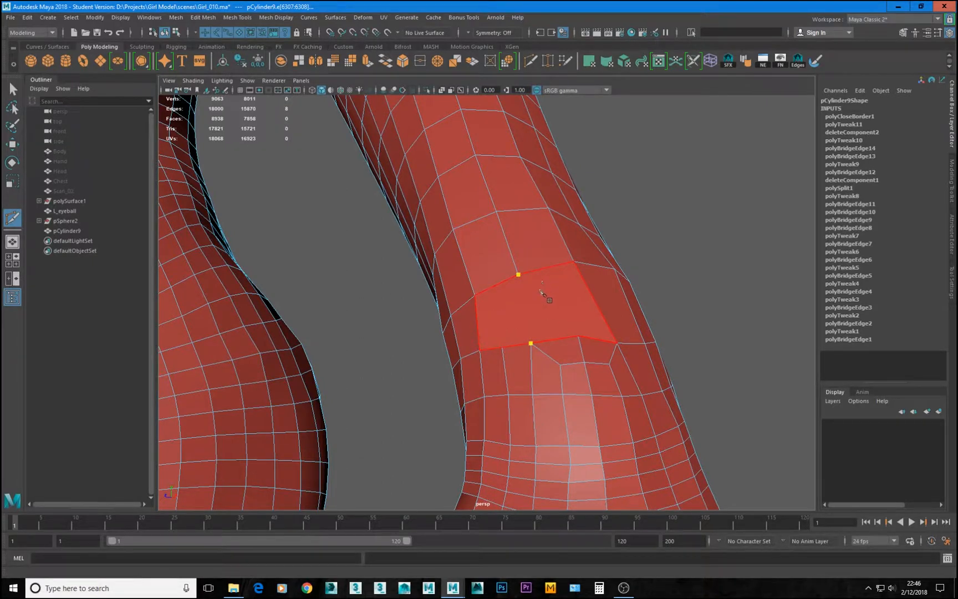
pyautogui.press('Return')
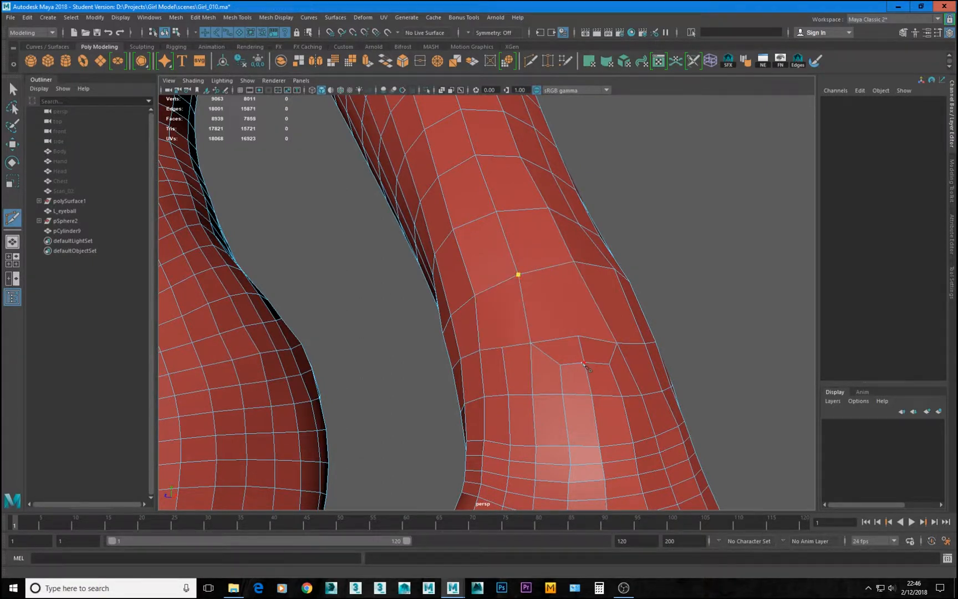
# Step: Cut a narrow inverted-U edge path with Multi-Cut from one hand seam vertex up the forearm and back down to the neighbouring seam vertex
pyautogui.keyDown('alt'); pyautogui.moveTo(587, 376); pyautogui.dragTo(544, 351); pyautogui.keyUp('alt')
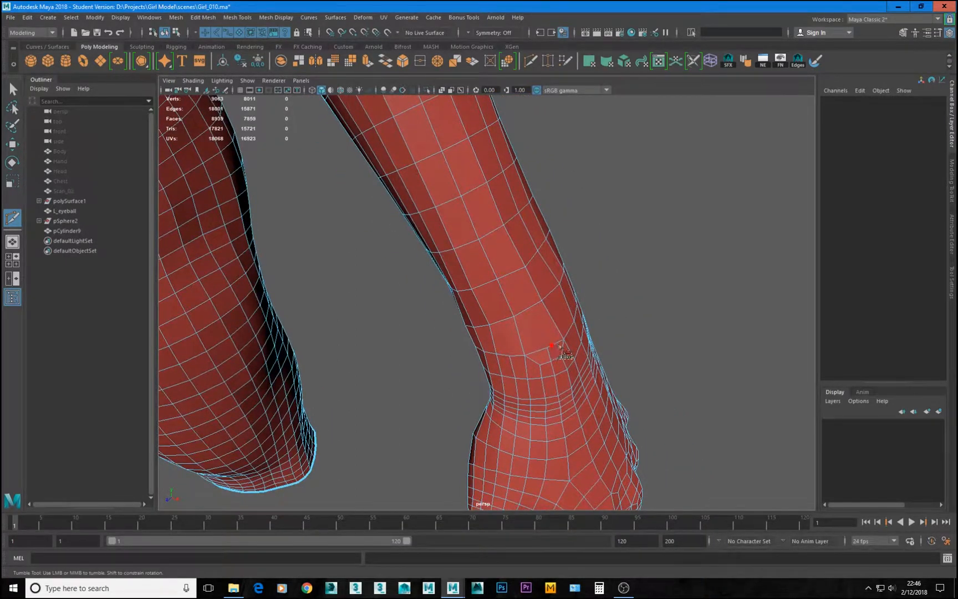
pyautogui.click(547, 347)
pyautogui.click(447, 168)
pyautogui.click(467, 244)
pyautogui.click(483, 285)
pyautogui.click(501, 320)
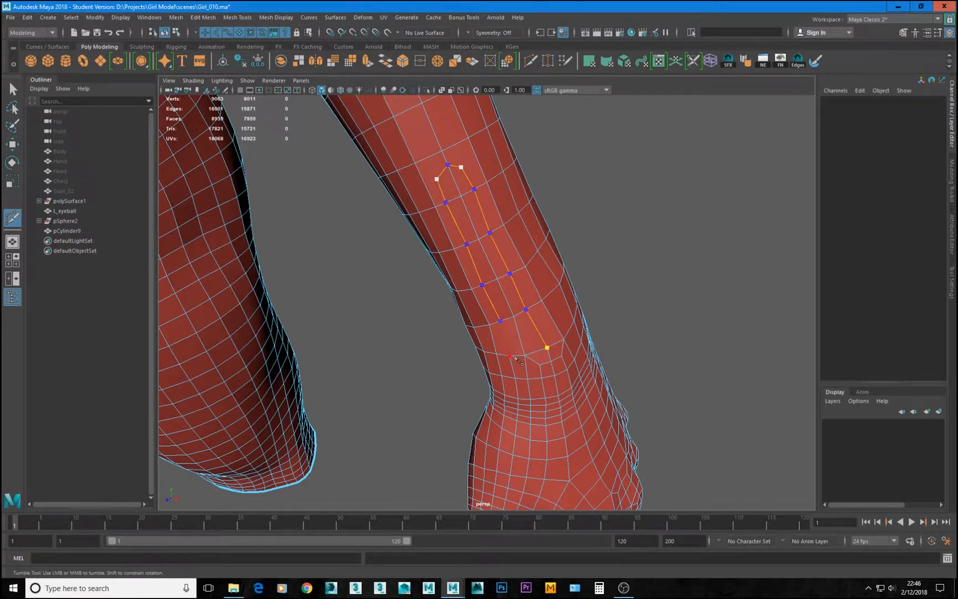
pyautogui.click(510, 355)
pyautogui.press('Return')
# Step: Cut two short edges joining the upper corners of the inverted-U path to the adjacent arm vertices
pyautogui.keyDown('alt'); pyautogui.moveTo(506, 347); pyautogui.dragTo(366, 218, button='middle'); pyautogui.keyUp('alt')
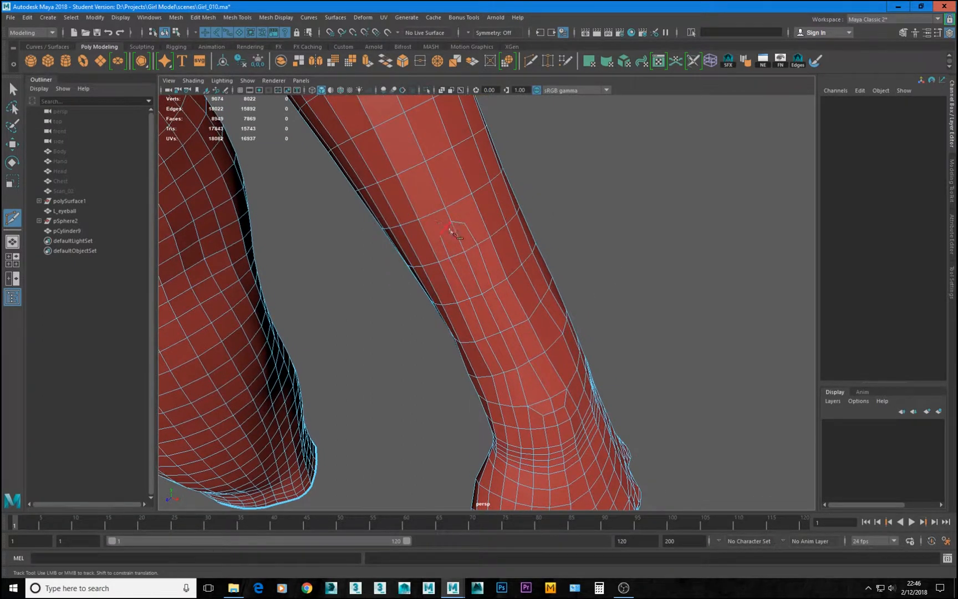
pyautogui.click(420, 219)
pyautogui.press('Return')
pyautogui.click(464, 223)
pyautogui.click(471, 194)
pyautogui.press('Return')
pyautogui.click(490, 181)
pyautogui.press('w')
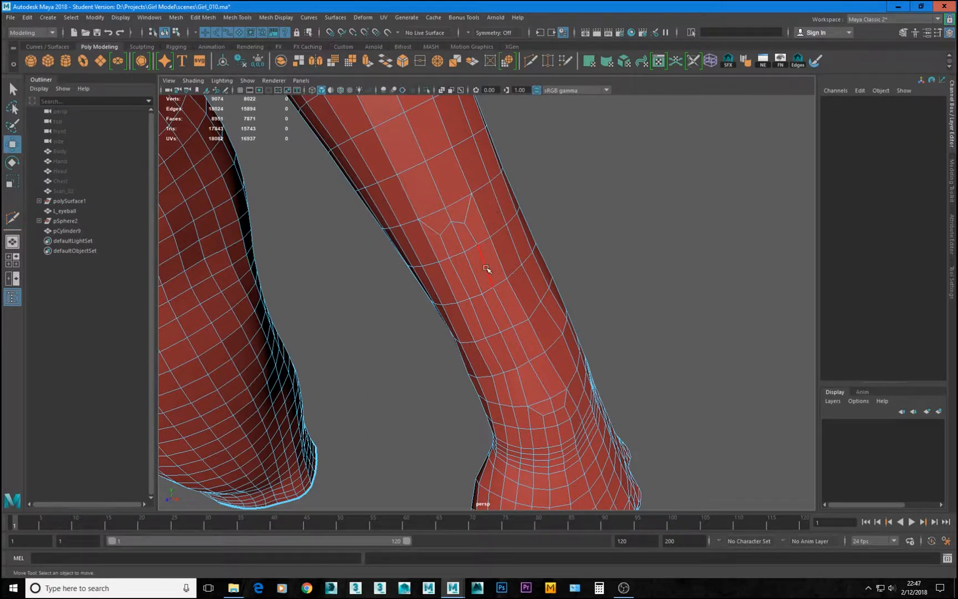
# Step: Select the joined body mesh pCylinder9 and display it in smooth preview
pyautogui.click(487, 268)
pyautogui.scroll(-3, 590, 245)
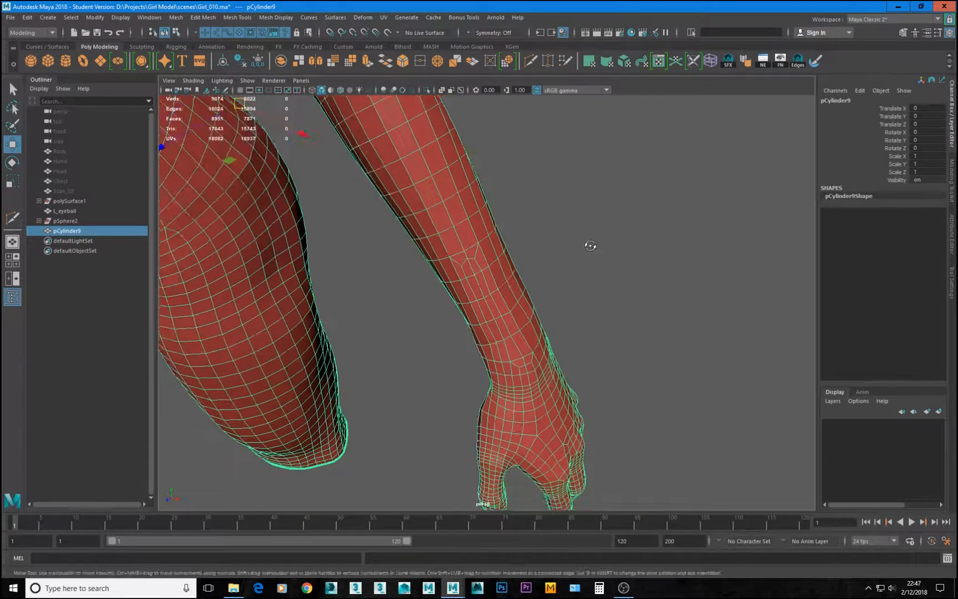
pyautogui.keyDown('alt'); pyautogui.moveTo(591, 246); pyautogui.dragTo(577, 299); pyautogui.keyUp('alt')
pyautogui.keyDown('alt'); pyautogui.moveTo(577, 299); pyautogui.dragTo(638, 328, button='right'); pyautogui.keyUp('alt')
pyautogui.keyDown('alt'); pyautogui.moveTo(585, 306); pyautogui.dragTo(614, 211, button='middle'); pyautogui.keyUp('alt')
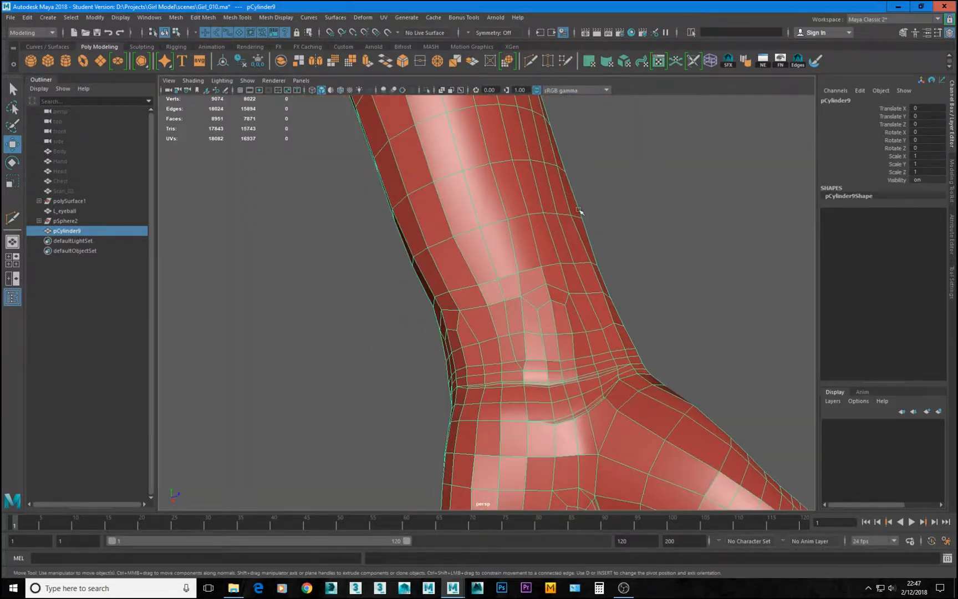
pyautogui.scroll(-5, 539, 295)
pyautogui.keyDown('alt'); pyautogui.moveTo(499, 325); pyautogui.dragTo(534, 307); pyautogui.keyUp('alt')
pyautogui.press('3')
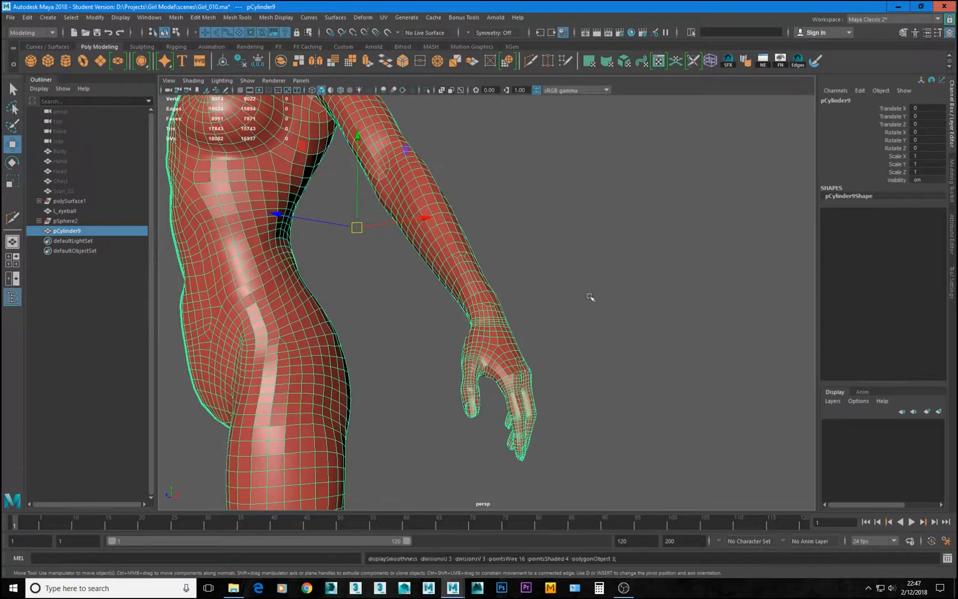
# Step: Examine the smoothed half body, arm and hand from several angles and distances
pyautogui.click(649, 276)
pyautogui.keyDown('alt'); pyautogui.moveTo(647, 274); pyautogui.dragTo(611, 314); pyautogui.keyUp('alt')
pyautogui.keyDown('alt'); pyautogui.moveTo(676, 334); pyautogui.dragTo(384, 266, button='right'); pyautogui.keyUp('alt')
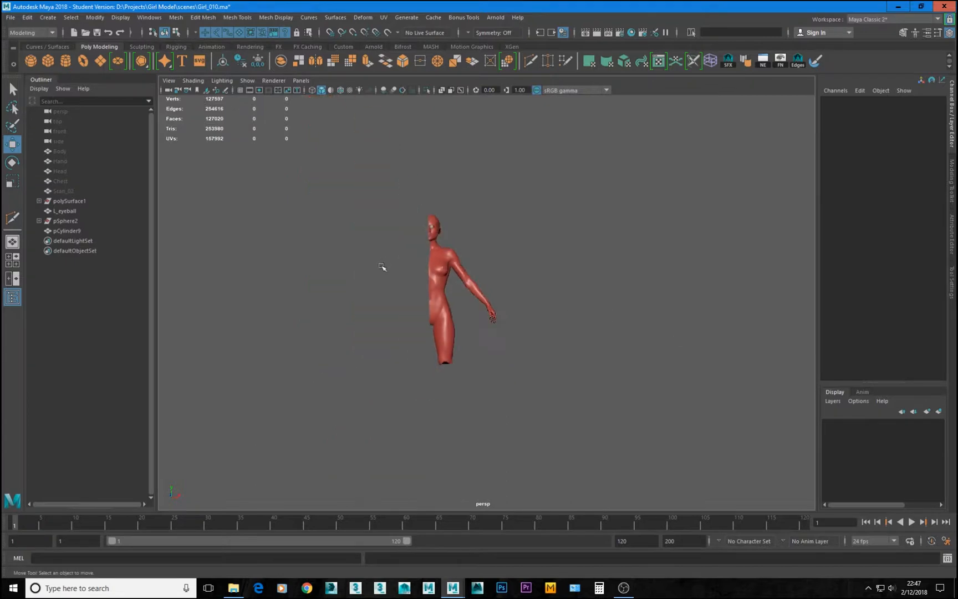
pyautogui.keyDown('alt'); pyautogui.moveTo(384, 300); pyautogui.dragTo(415, 318); pyautogui.keyUp('alt')
pyautogui.keyDown('alt'); pyautogui.moveTo(391, 313); pyautogui.dragTo(957, 417, button='right'); pyautogui.keyUp('alt')
pyautogui.keyDown('alt'); pyautogui.moveTo(771, 383); pyautogui.dragTo(582, 372); pyautogui.keyUp('alt')
pyautogui.keyDown('alt'); pyautogui.moveTo(588, 364); pyautogui.dragTo(374, 296, button='right'); pyautogui.keyUp('alt')
pyautogui.keyDown('alt'); pyautogui.moveTo(555, 325); pyautogui.dragTo(585, 338); pyautogui.keyUp('alt')
pyautogui.keyDown('alt'); pyautogui.moveTo(585, 358); pyautogui.dragTo(735, 377, button='right'); pyautogui.keyUp('alt')
pyautogui.keyDown('alt'); pyautogui.moveTo(530, 366); pyautogui.dragTo(667, 380); pyautogui.keyUp('alt')
pyautogui.keyDown('alt'); pyautogui.moveTo(667, 380); pyautogui.dragTo(466, 361, button='right'); pyautogui.keyUp('alt')
pyautogui.keyDown('alt'); pyautogui.moveTo(466, 361); pyautogui.dragTo(530, 353); pyautogui.keyUp('alt')
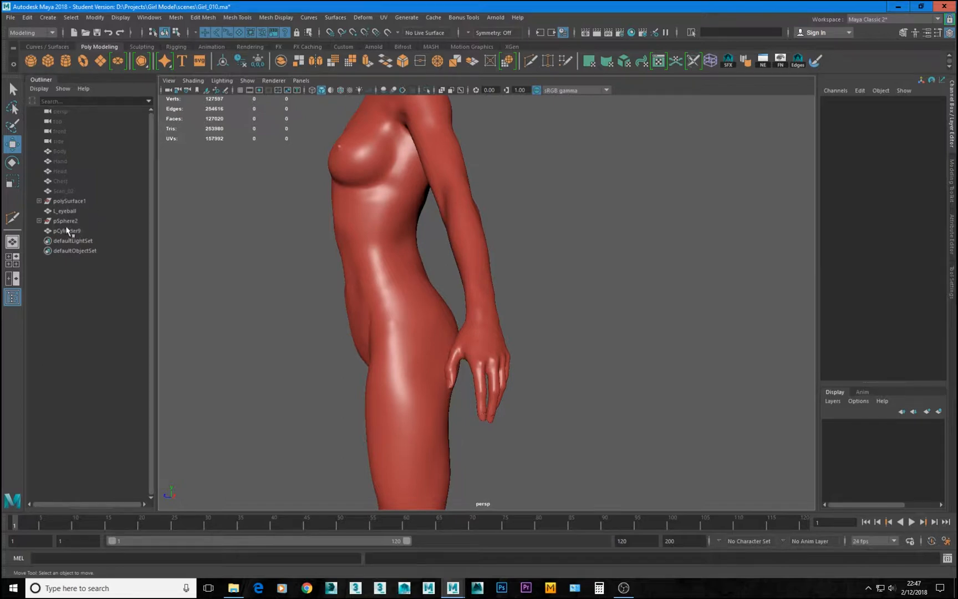
# Step: Delete the leftover groups pSphere2 and polySurface1 from the scene
pyautogui.click(70, 201)
pyautogui.click(431, 309)
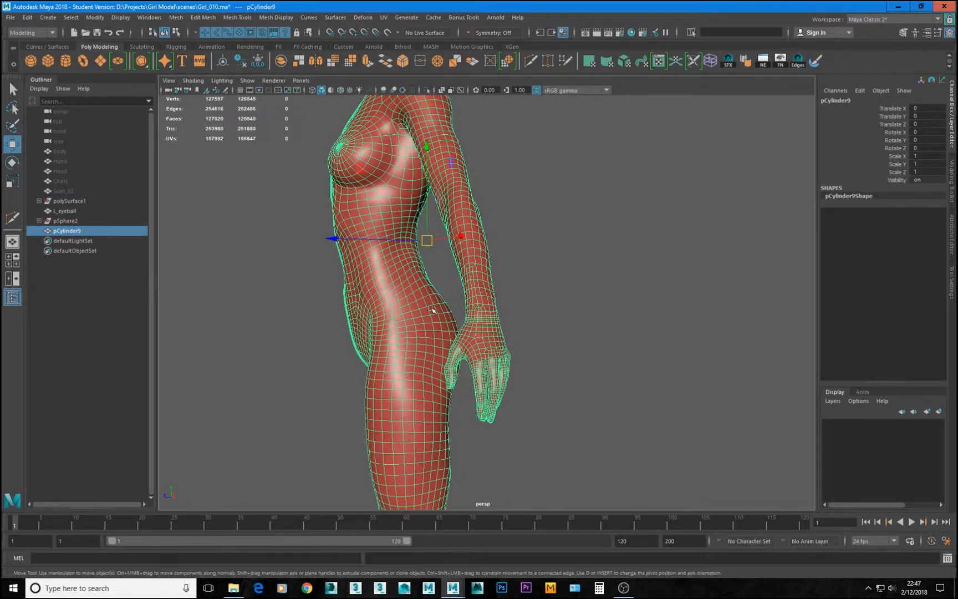
pyautogui.click(74, 223)
pyautogui.keyDown('alt'); pyautogui.moveTo(577, 290); pyautogui.dragTo(509, 286, button='right'); pyautogui.keyUp('alt')
pyautogui.keyDown('alt'); pyautogui.moveTo(510, 286); pyautogui.dragTo(562, 359, button='middle'); pyautogui.keyUp('alt')
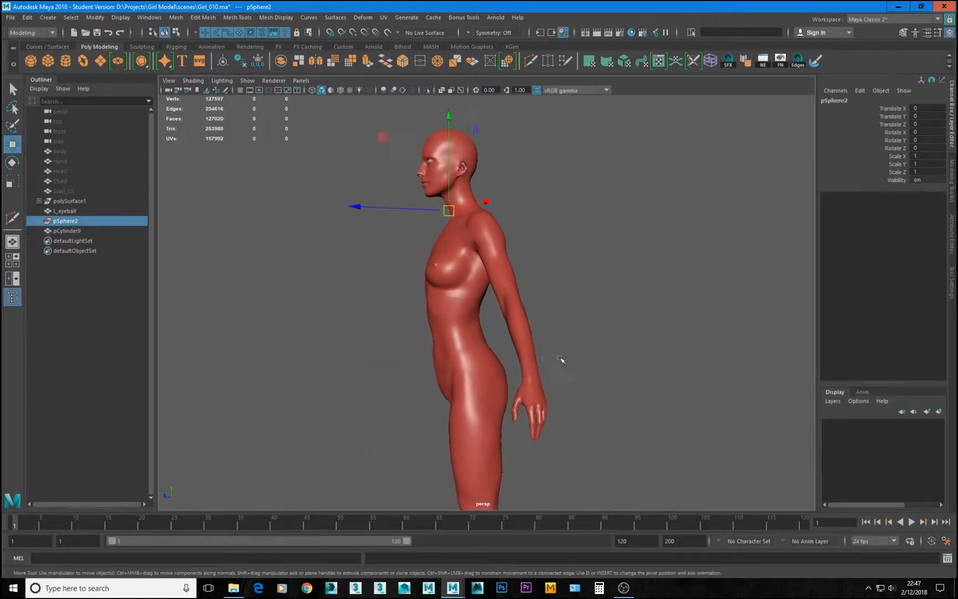
pyautogui.press('Delete')
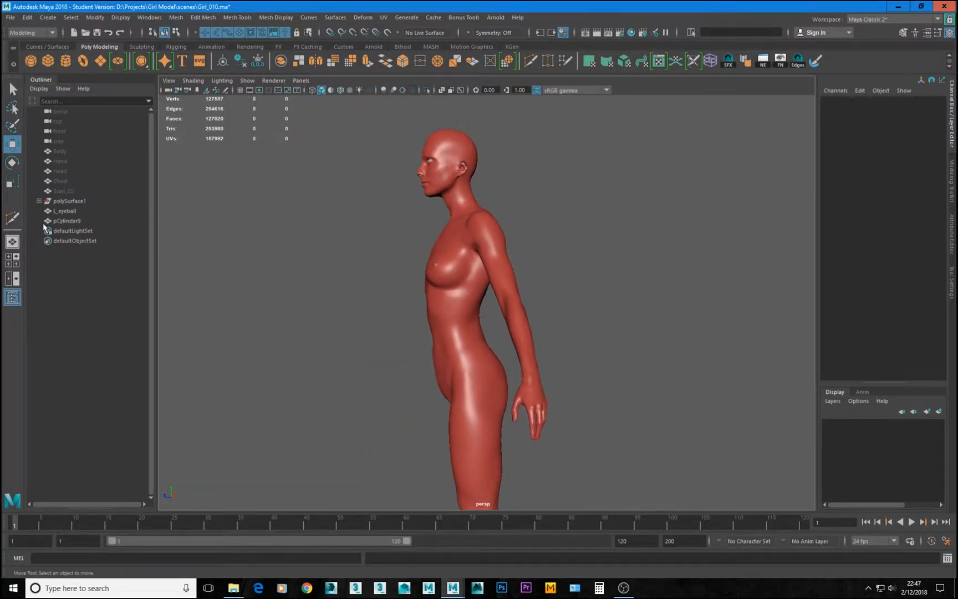
pyautogui.click(76, 202)
pyautogui.click(40, 201)
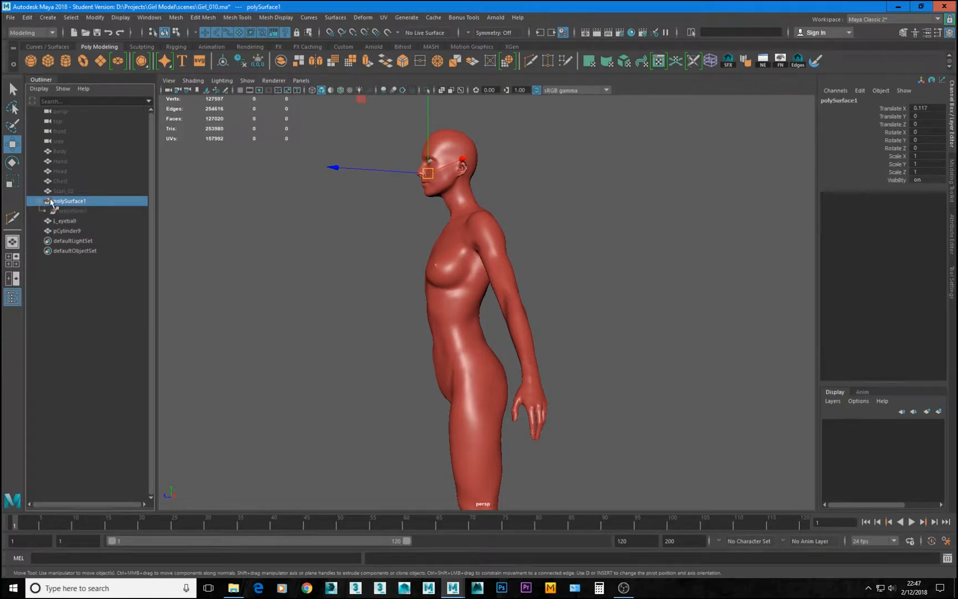
pyautogui.press('Delete')
pyautogui.click(470, 264)
pyautogui.keyDown('alt'); pyautogui.moveTo(405, 266); pyautogui.dragTo(470, 273); pyautogui.keyUp('alt')
pyautogui.hotkey('ctrl', 'shift', 'd')
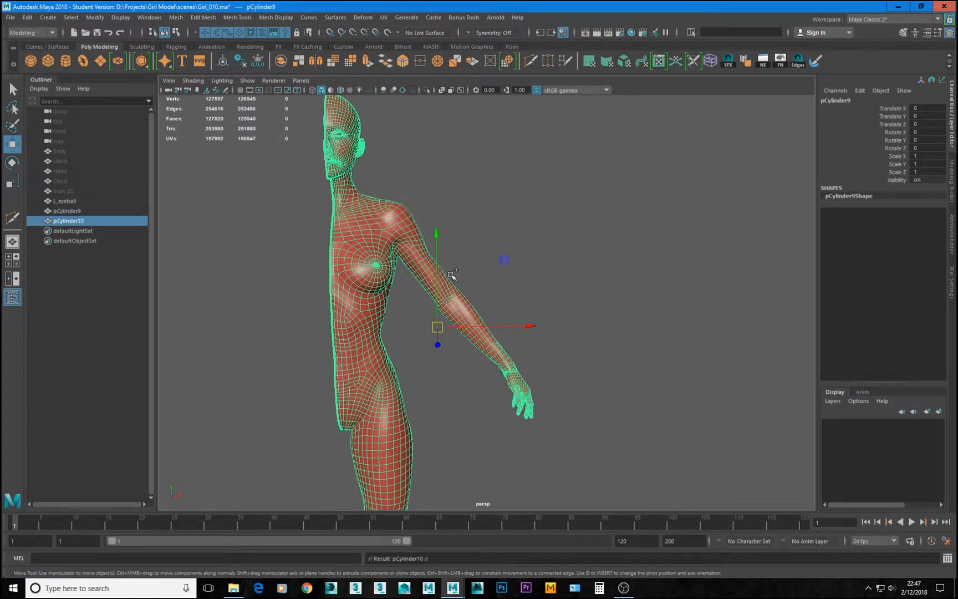
pyautogui.hotkey('ctrl', 'z')
# Step: Snap the half body's pivot horizontally onto the grid's centre line in the front view
pyautogui.scroll(-5, 555, 352)
pyautogui.keyDown('alt'); pyautogui.moveTo(554, 351); pyautogui.dragTo(447, 303); pyautogui.keyUp('alt')
pyautogui.press('space')
pyautogui.press('space')
pyautogui.keyDown('alt'); pyautogui.moveTo(365, 421); pyautogui.dragTo(92, 260, button='right'); pyautogui.keyUp('alt')
pyautogui.keyDown('alt'); pyautogui.moveTo(465, 263); pyautogui.dragTo(454, 344, button='middle'); pyautogui.keyUp('alt')
pyautogui.keyDown('alt'); pyautogui.moveTo(453, 345); pyautogui.dragTo(494, 349, button='right'); pyautogui.keyUp('alt')
pyautogui.press('d')
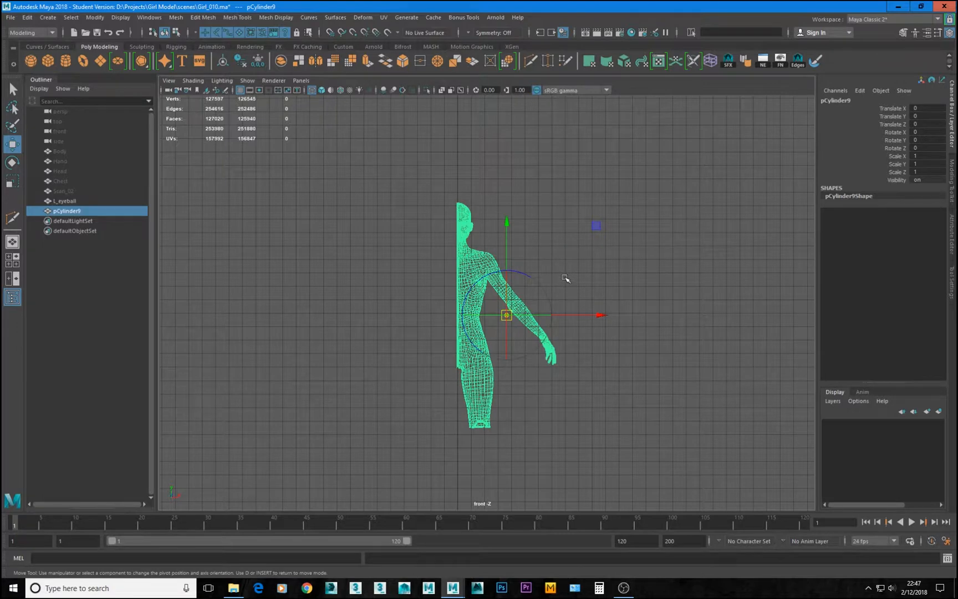
pyautogui.moveTo(601, 316); pyautogui.dragTo(469, 331)
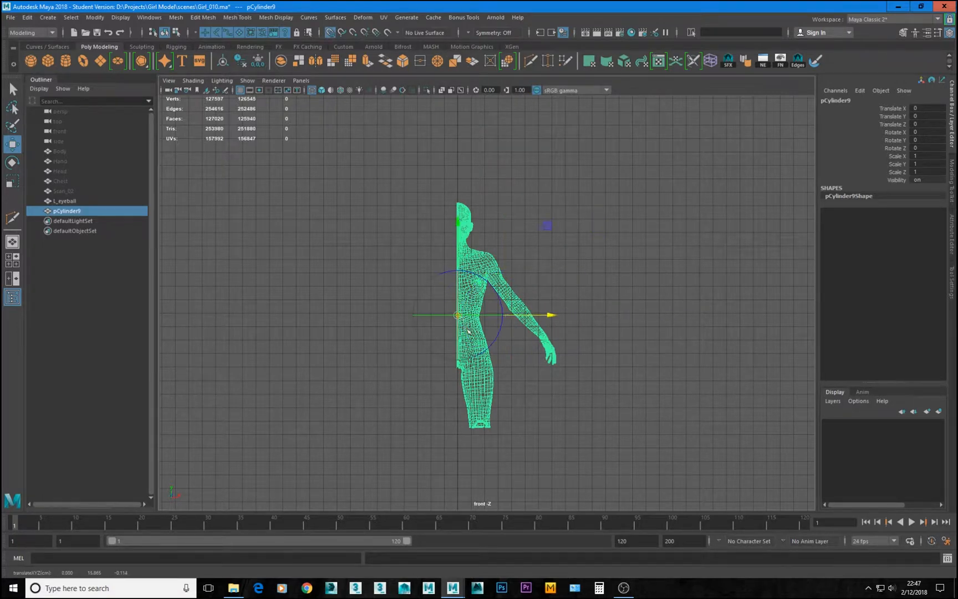
pyautogui.press('d')
# Step: Create a mirrored duplicate of the half body with Scale X -1 and return to the perspective view
pyautogui.hotkey('ctrl', 'shift', 'd')
pyautogui.press('space')
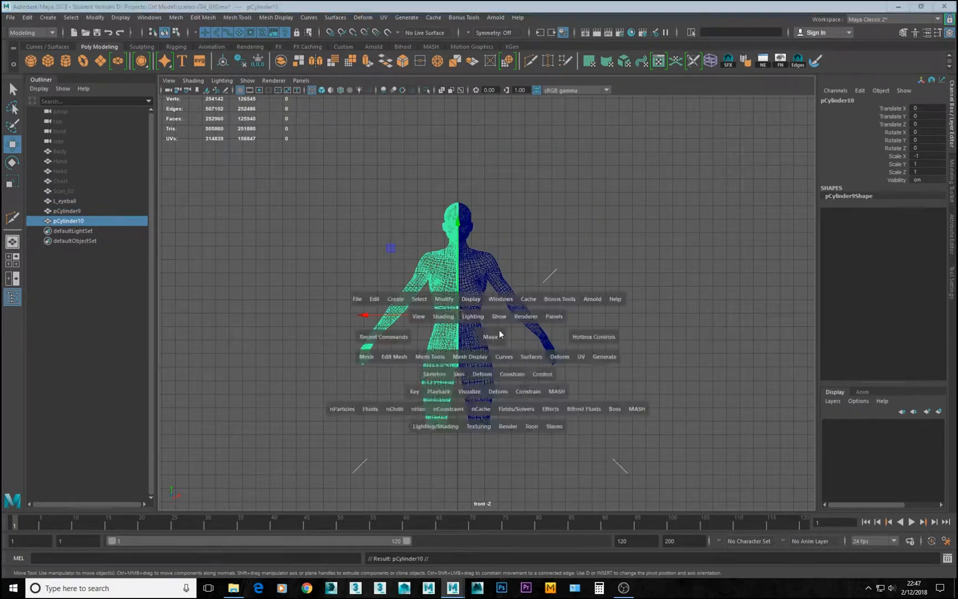
pyautogui.press('space')
pyautogui.keyDown('alt'); pyautogui.moveTo(571, 263); pyautogui.dragTo(616, 272, button='right'); pyautogui.keyUp('alt')
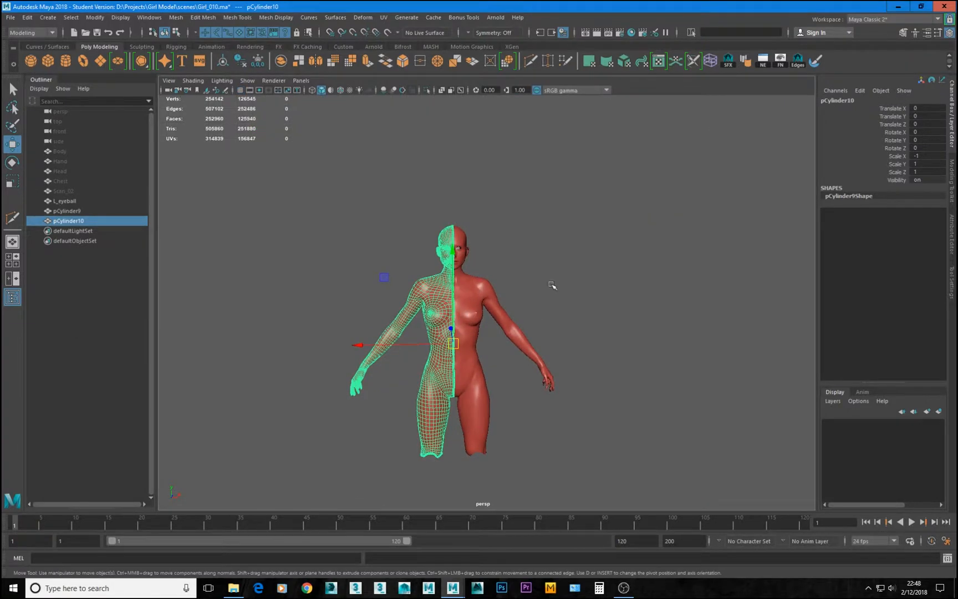
pyautogui.click(552, 285)
# Step: Move L_eyeball along X to a Translate X of about 0.392 so it fills the eye opening
pyautogui.keyDown('alt'); pyautogui.moveTo(418, 386); pyautogui.dragTo(570, 415, button='right'); pyautogui.keyUp('alt')
pyautogui.keyDown('alt'); pyautogui.moveTo(570, 415); pyautogui.dragTo(592, 376, button='middle'); pyautogui.keyUp('alt')
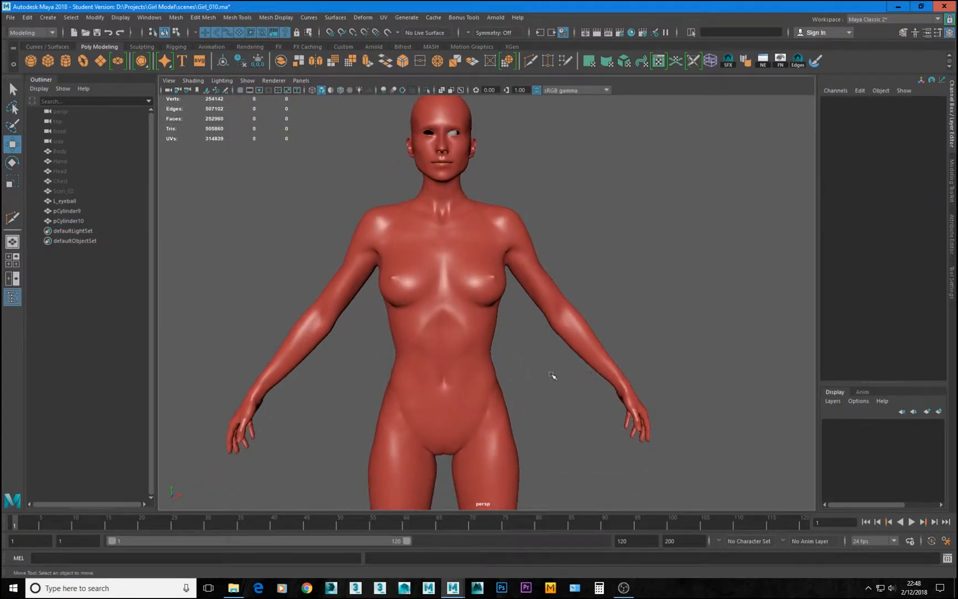
pyautogui.keyDown('alt'); pyautogui.moveTo(552, 375); pyautogui.dragTo(669, 400, button='right'); pyautogui.keyUp('alt')
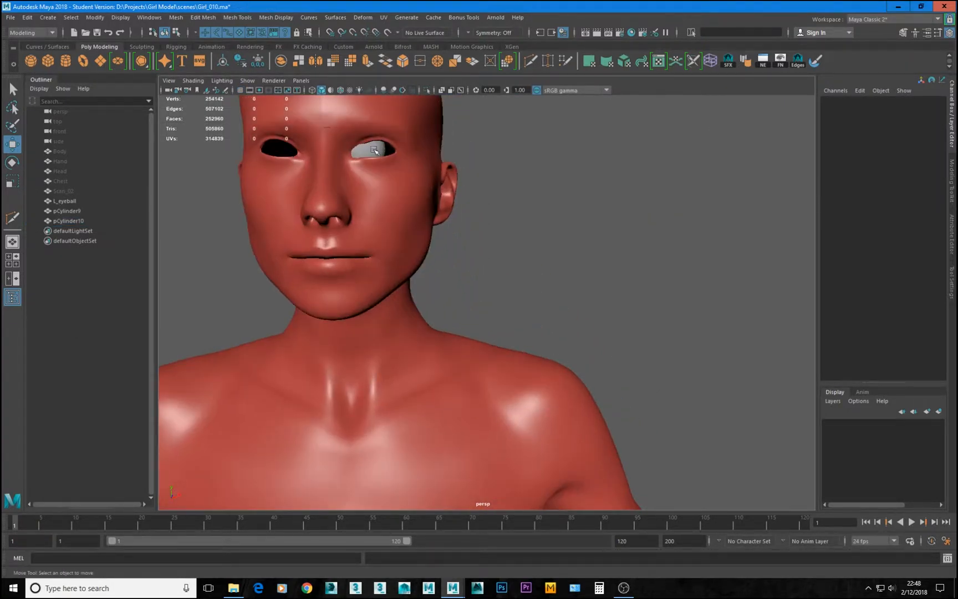
pyautogui.click(374, 150)
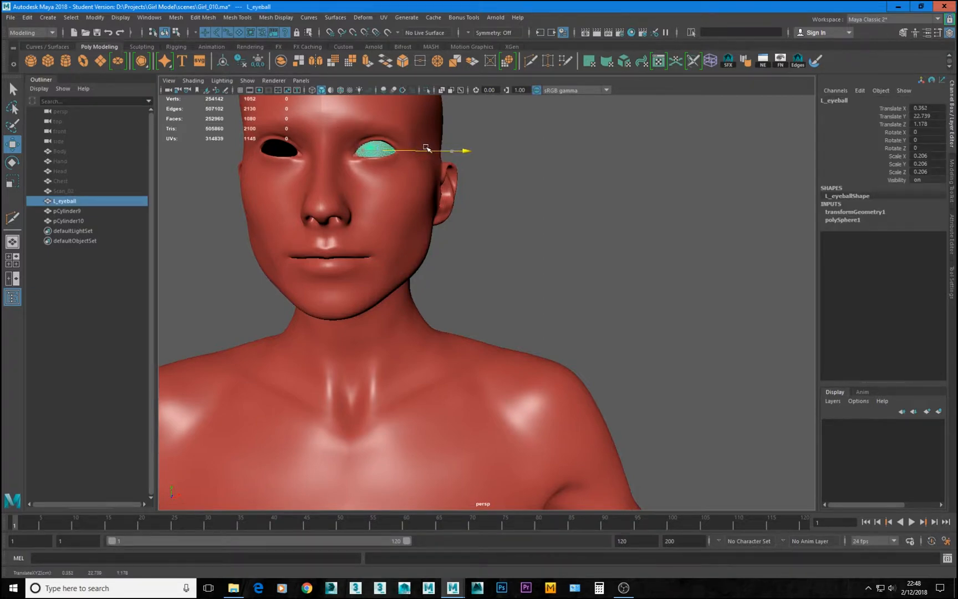
pyautogui.click(704, 352)
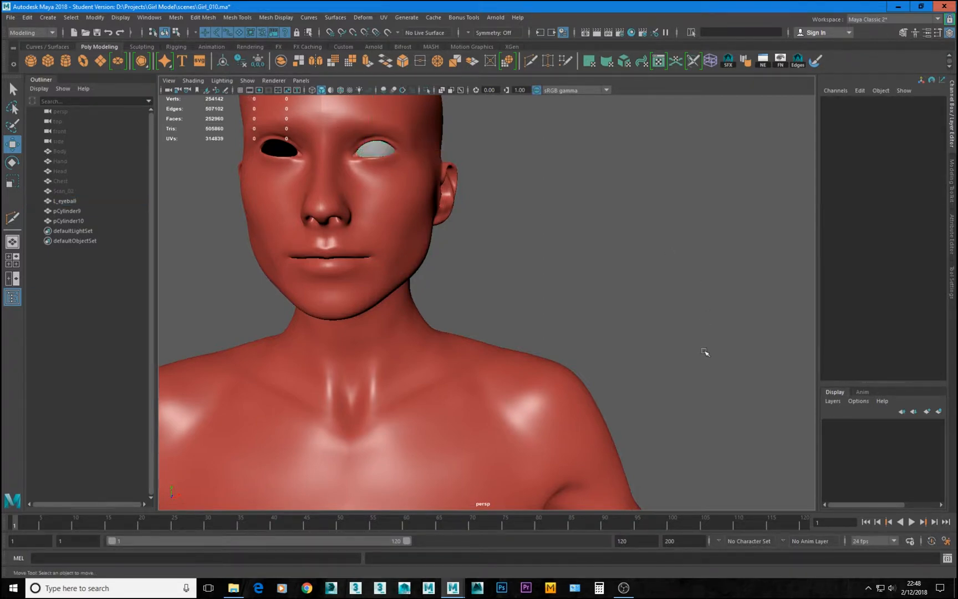
# Step: Examine the mirrored figure's proportions, centre seam and side profile
pyautogui.keyDown('alt'); pyautogui.moveTo(705, 352); pyautogui.dragTo(577, 408, button='right'); pyautogui.keyUp('alt')
pyautogui.keyDown('alt'); pyautogui.moveTo(576, 408); pyautogui.dragTo(584, 179, button='middle'); pyautogui.keyUp('alt')
pyautogui.keyDown('alt'); pyautogui.moveTo(663, 439); pyautogui.dragTo(672, 321, button='middle'); pyautogui.keyUp('alt')
pyautogui.keyDown('alt'); pyautogui.moveTo(672, 322); pyautogui.dragTo(475, 333, button='right'); pyautogui.keyUp('alt')
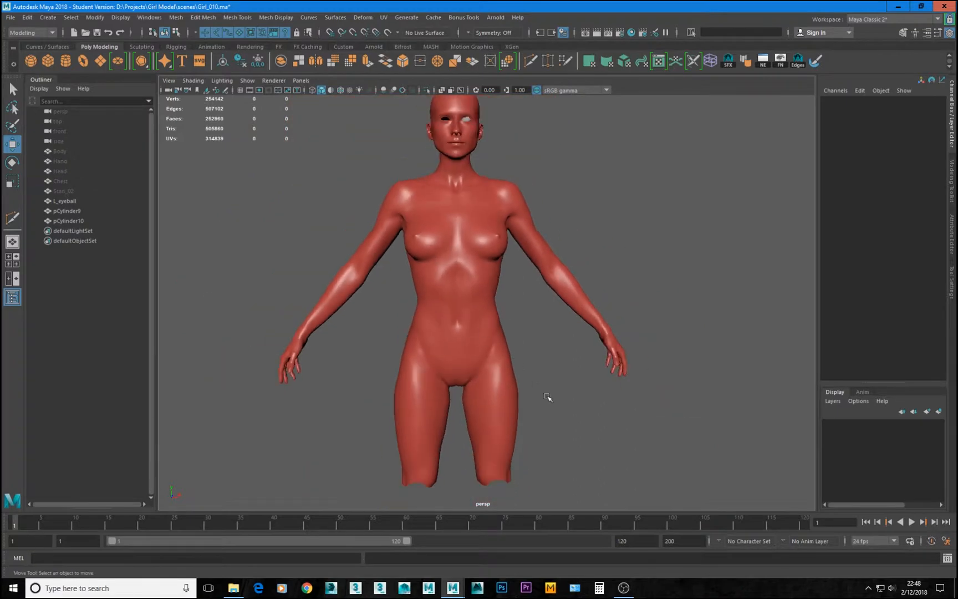
pyautogui.keyDown('alt'); pyautogui.moveTo(548, 404); pyautogui.dragTo(546, 361); pyautogui.keyUp('alt')
pyautogui.click(488, 407)
pyautogui.click(643, 422)
pyautogui.keyDown('alt'); pyautogui.moveTo(644, 421); pyautogui.dragTo(521, 406); pyautogui.keyUp('alt')
pyautogui.keyDown('alt'); pyautogui.moveTo(466, 400); pyautogui.dragTo(574, 349, button='right'); pyautogui.keyUp('alt')
pyautogui.click(574, 349)
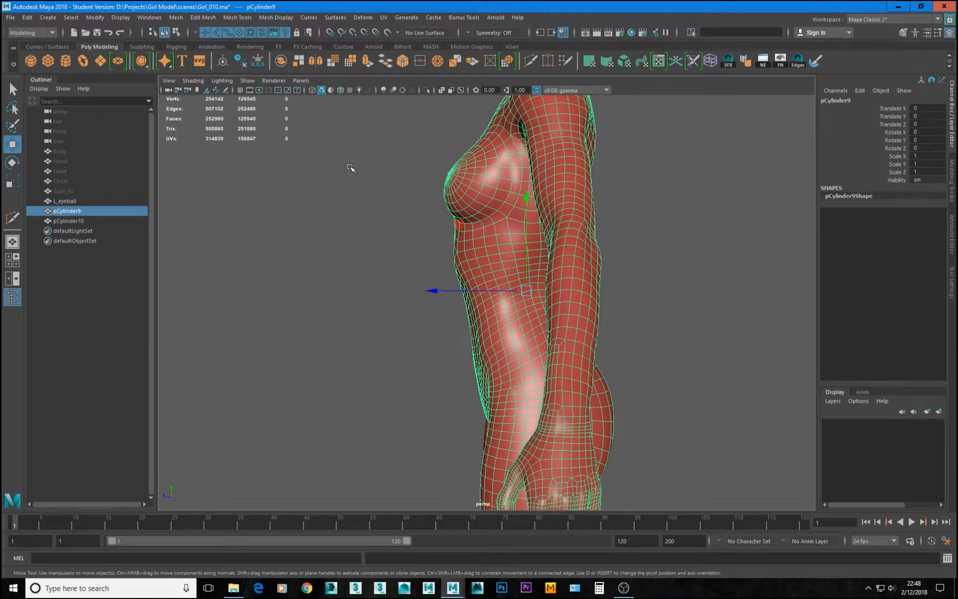
pyautogui.keyDown('alt'); pyautogui.moveTo(472, 272); pyautogui.dragTo(594, 269); pyautogui.keyUp('alt')
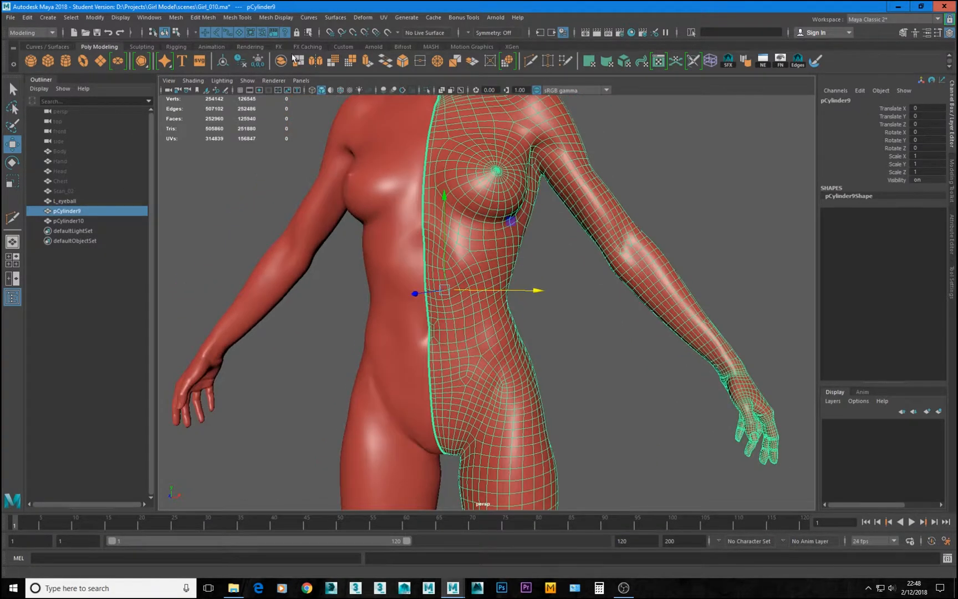
# Step: Unhide the Body scan mesh over the retopologized figure
pyautogui.click(59, 151)
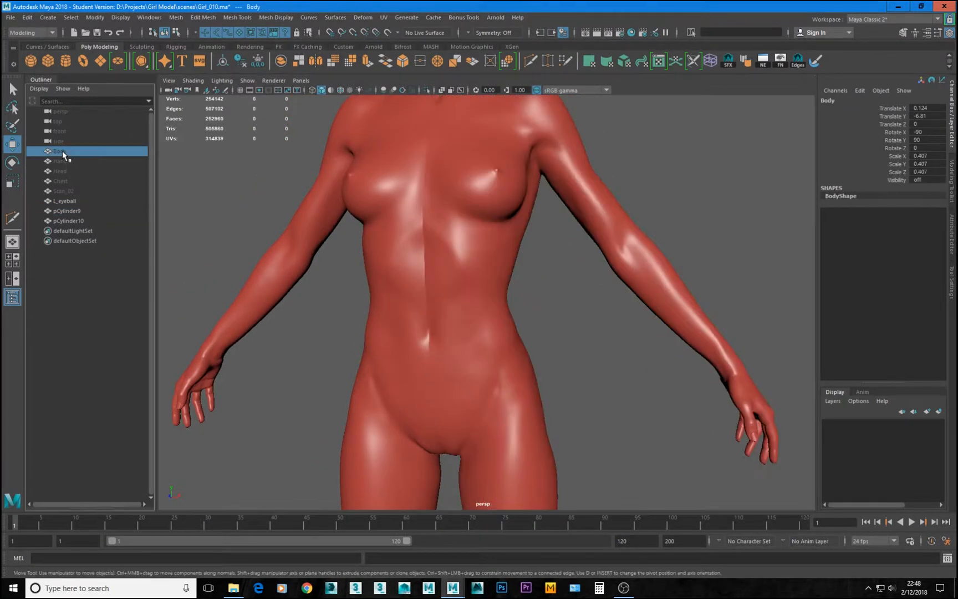
pyautogui.keyDown('alt'); pyautogui.moveTo(564, 290); pyautogui.dragTo(484, 350); pyautogui.keyUp('alt')
pyautogui.keyDown('alt'); pyautogui.moveTo(484, 351); pyautogui.dragTo(546, 385, button='right'); pyautogui.keyUp('alt')
pyautogui.keyDown('alt'); pyautogui.moveTo(546, 385); pyautogui.dragTo(561, 291, button='middle'); pyautogui.keyUp('alt')
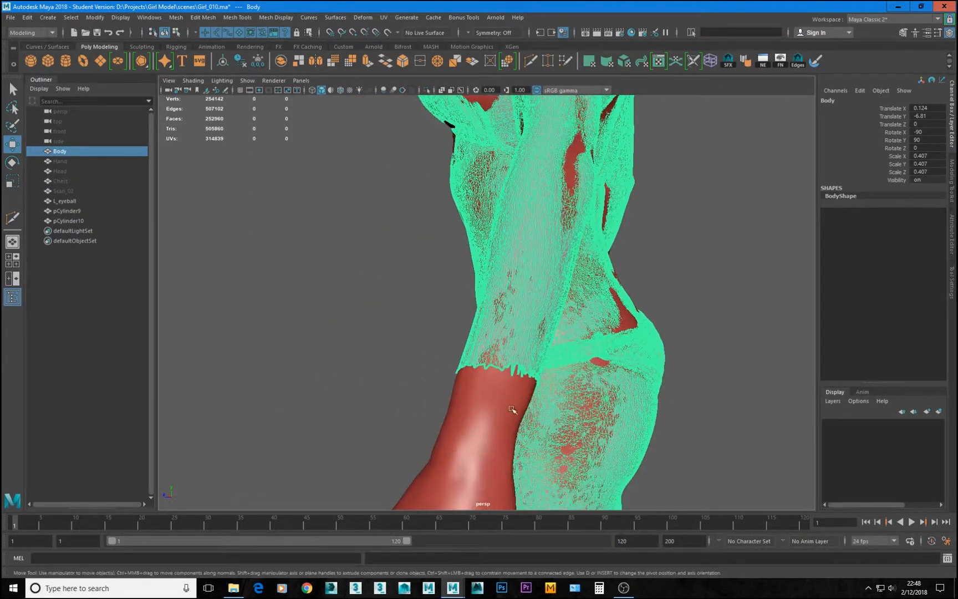
# Step: Compare the Body scan with the retopologized mesh around the forearm, wrist and hand
pyautogui.keyDown('alt'); pyautogui.moveTo(536, 382); pyautogui.dragTo(653, 400); pyautogui.keyUp('alt')
pyautogui.keyDown('alt'); pyautogui.moveTo(652, 400); pyautogui.dragTo(482, 328, button='right'); pyautogui.keyUp('alt')
pyautogui.keyDown('alt'); pyautogui.moveTo(482, 327); pyautogui.dragTo(465, 325); pyautogui.keyUp('alt')
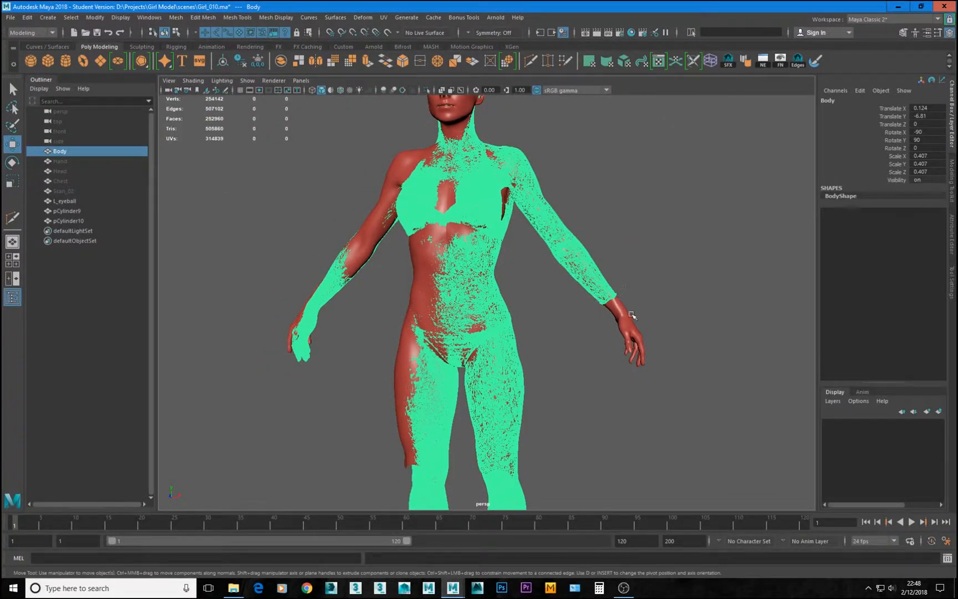
pyautogui.keyDown('alt'); pyautogui.moveTo(580, 319); pyautogui.dragTo(681, 346, button='right'); pyautogui.keyUp('alt')
pyautogui.keyDown('alt'); pyautogui.moveTo(686, 274); pyautogui.dragTo(587, 294); pyautogui.keyUp('alt')
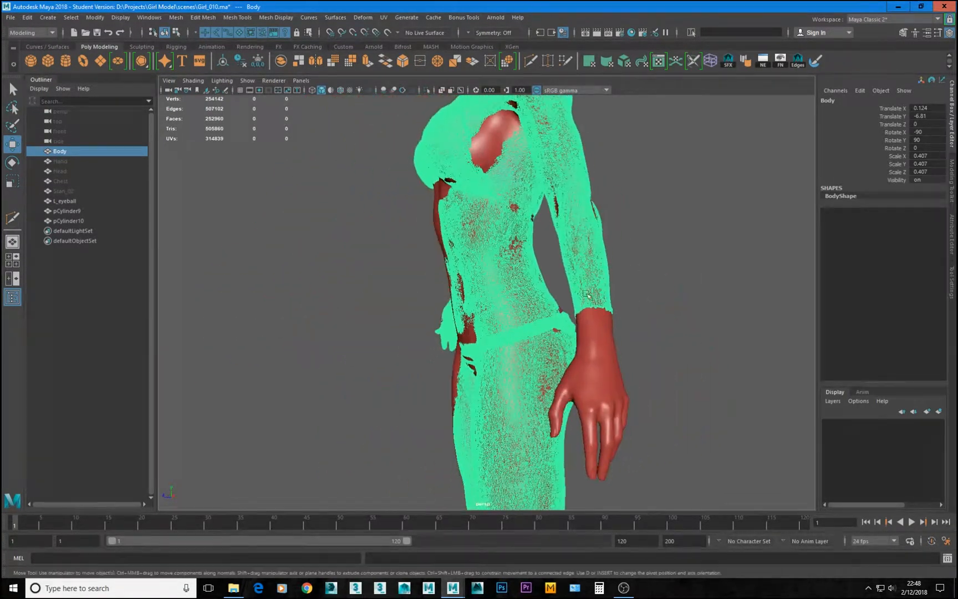
pyautogui.keyDown('alt'); pyautogui.moveTo(587, 354); pyautogui.dragTo(671, 346); pyautogui.keyUp('alt')
pyautogui.keyDown('alt'); pyautogui.moveTo(461, 344); pyautogui.dragTo(605, 355, button='right'); pyautogui.keyUp('alt')
pyautogui.keyDown('alt'); pyautogui.moveTo(633, 330); pyautogui.dragTo(397, 320, button='middle'); pyautogui.keyUp('alt')
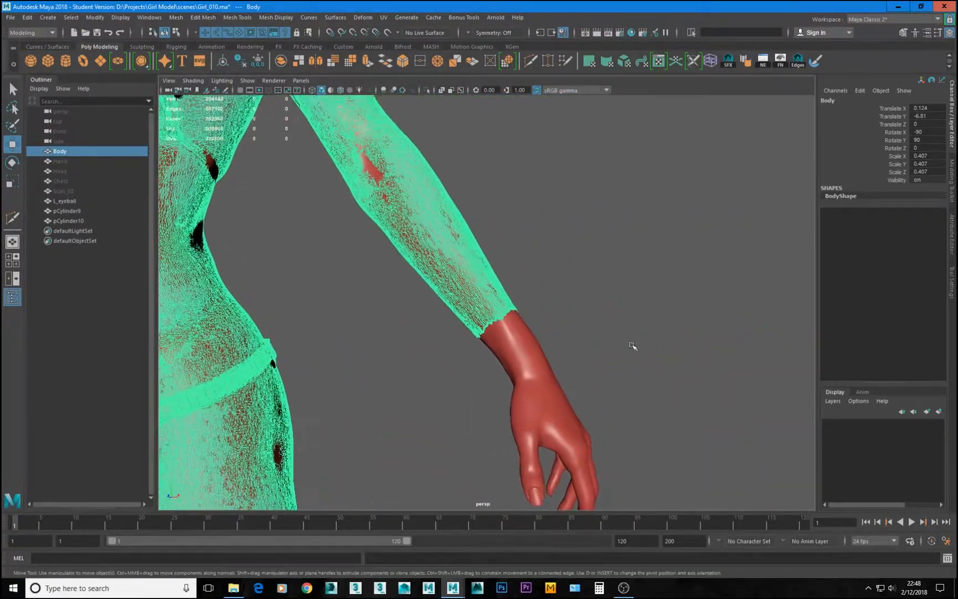
pyautogui.keyDown('alt'); pyautogui.moveTo(633, 346); pyautogui.dragTo(690, 355, button='right'); pyautogui.keyUp('alt')
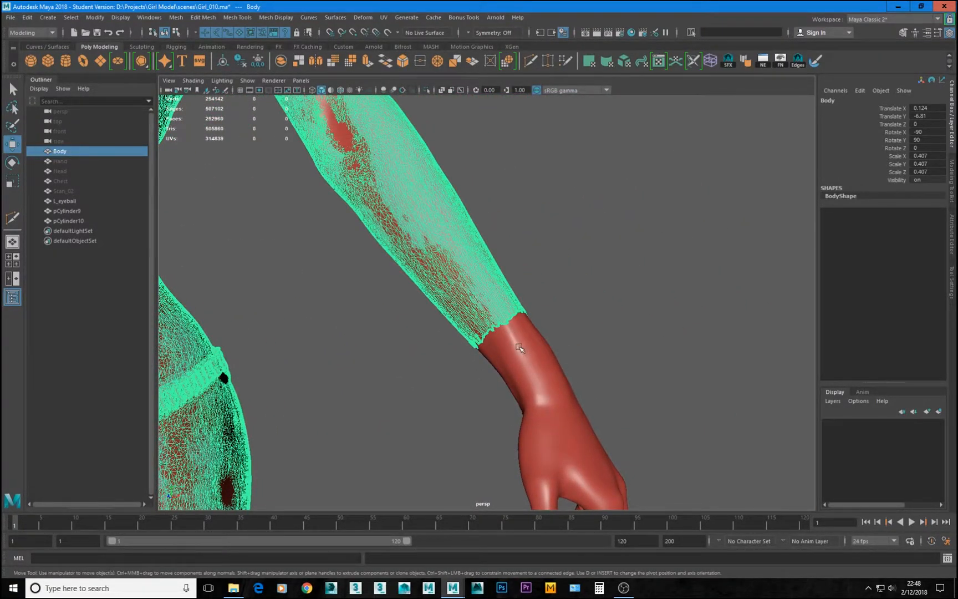
pyautogui.keyDown('alt'); pyautogui.moveTo(520, 347); pyautogui.dragTo(436, 345); pyautogui.keyUp('alt')
pyautogui.keyDown('alt'); pyautogui.moveTo(480, 403); pyautogui.dragTo(416, 396); pyautogui.keyUp('alt')
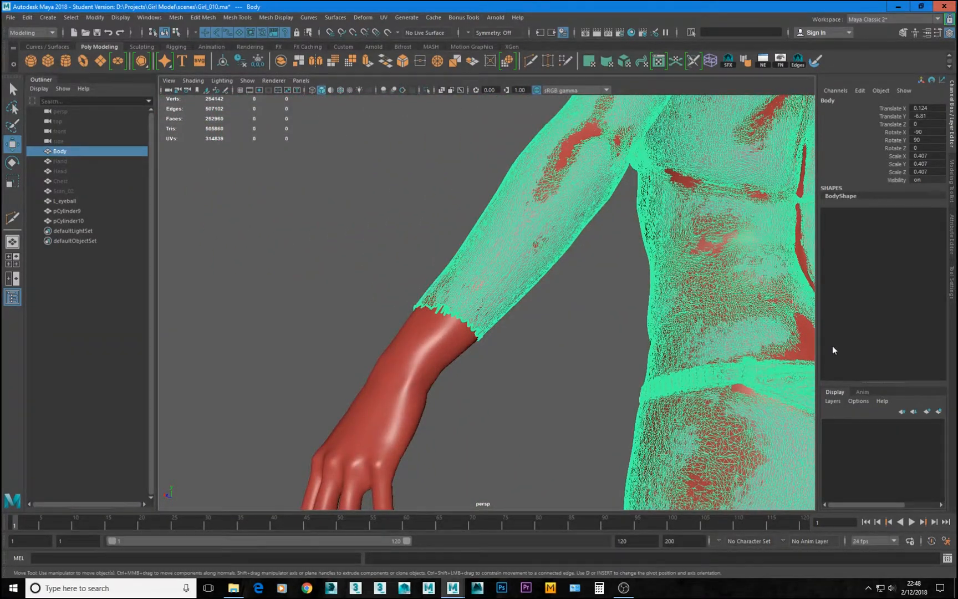
# Step: Hide the Body scan mesh so only the mirrored retopologized figure shows
pyautogui.keyDown('alt'); pyautogui.moveTo(710, 340); pyautogui.dragTo(549, 350, button='right'); pyautogui.keyUp('alt')
pyautogui.keyDown('alt'); pyautogui.moveTo(549, 349); pyautogui.dragTo(593, 355); pyautogui.keyUp('alt')
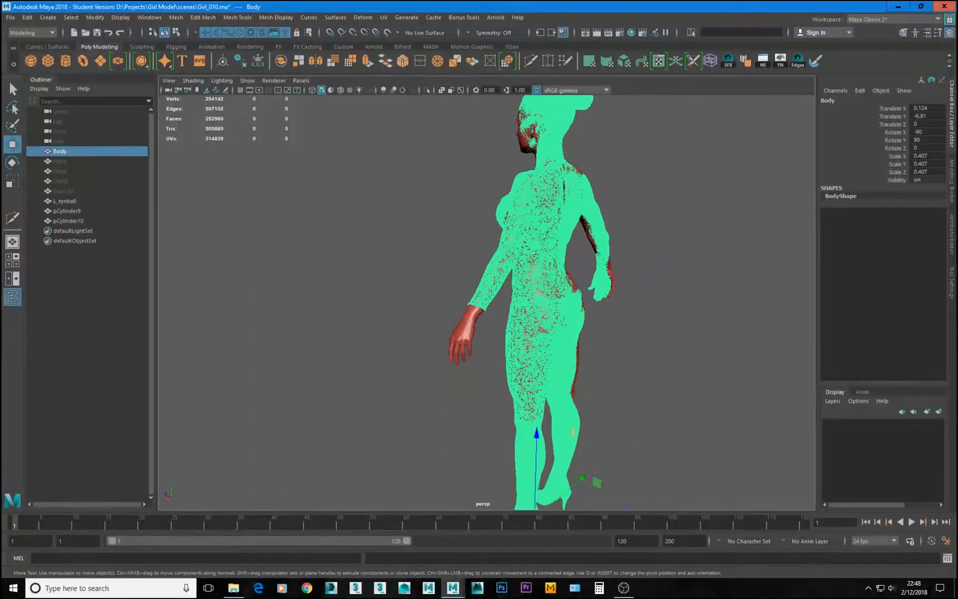
pyautogui.hotkey('ctrl', 'h')
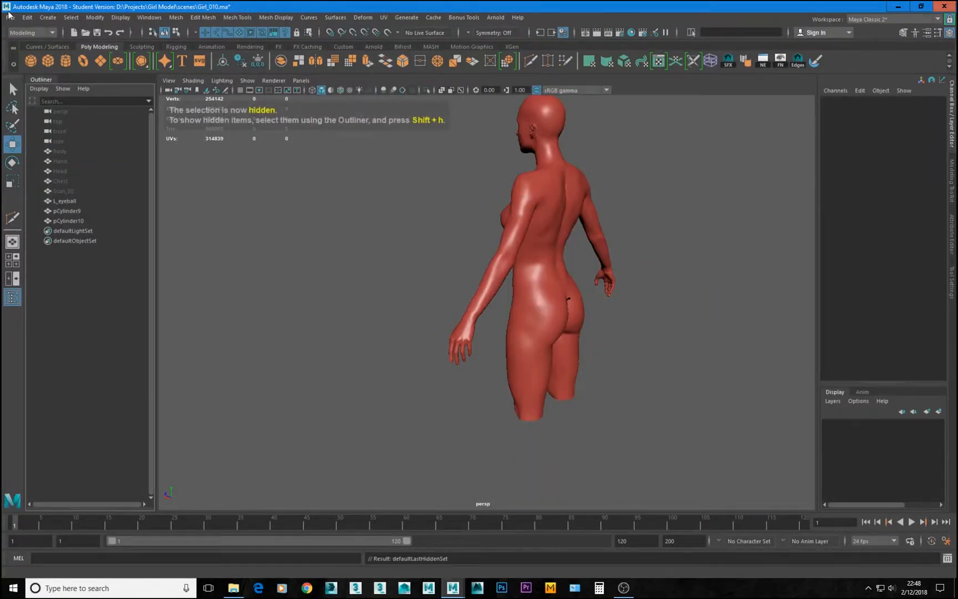
pyautogui.click(11, 17)
pyautogui.click(56, 127)
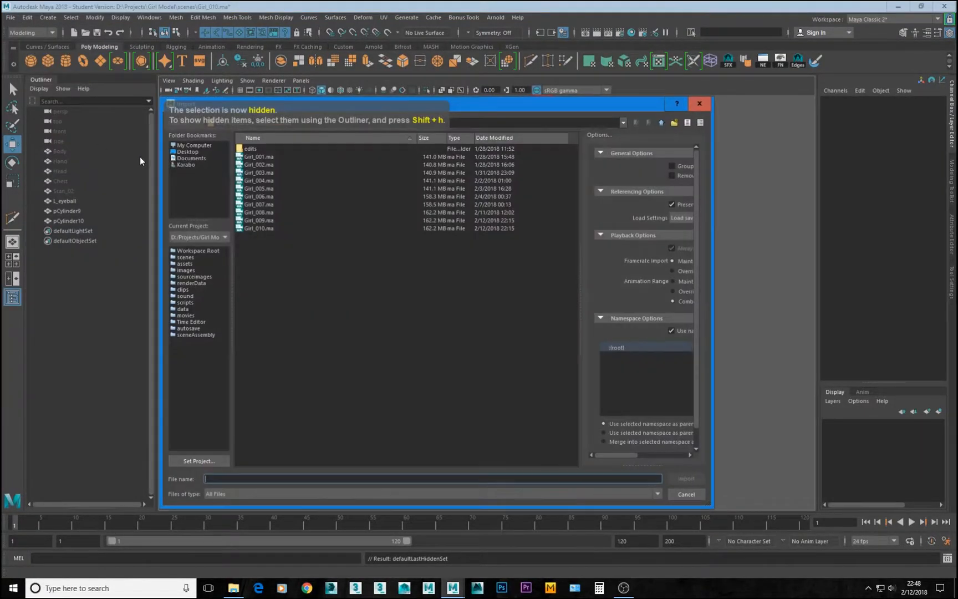
pyautogui.moveTo(532, 106); pyautogui.dragTo(0, 186)
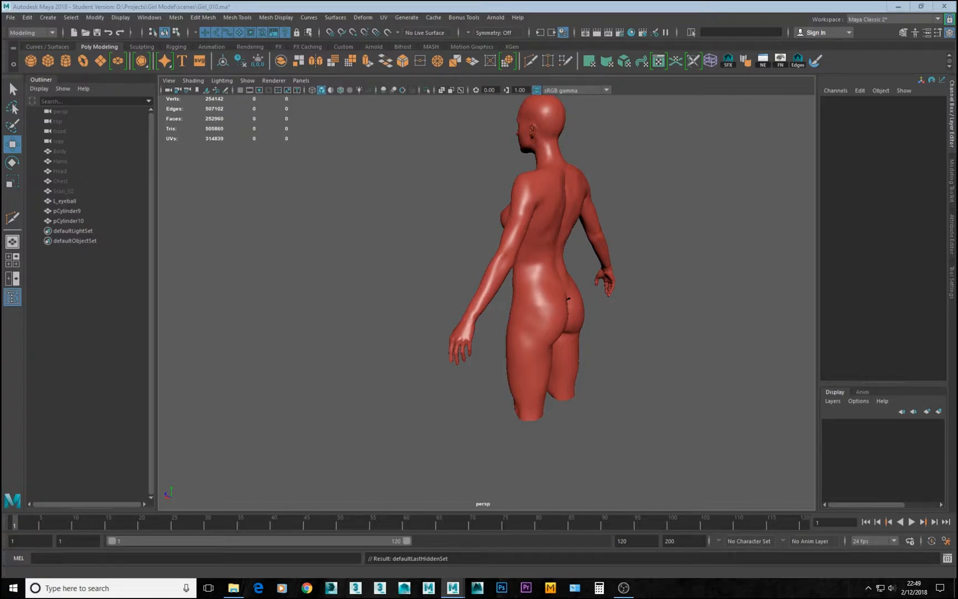
# Step: Open the earlier scene Girl_001.ma, discarding the unsaved changes to Girl_010.ma and accepting the student version notice
pyautogui.click(85, 33)
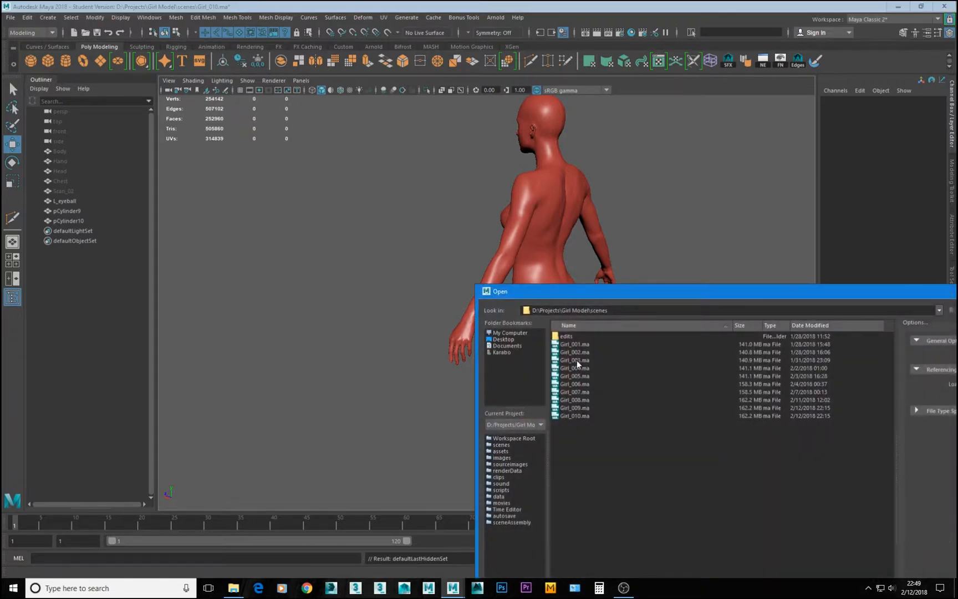
pyautogui.doubleClick(585, 348)
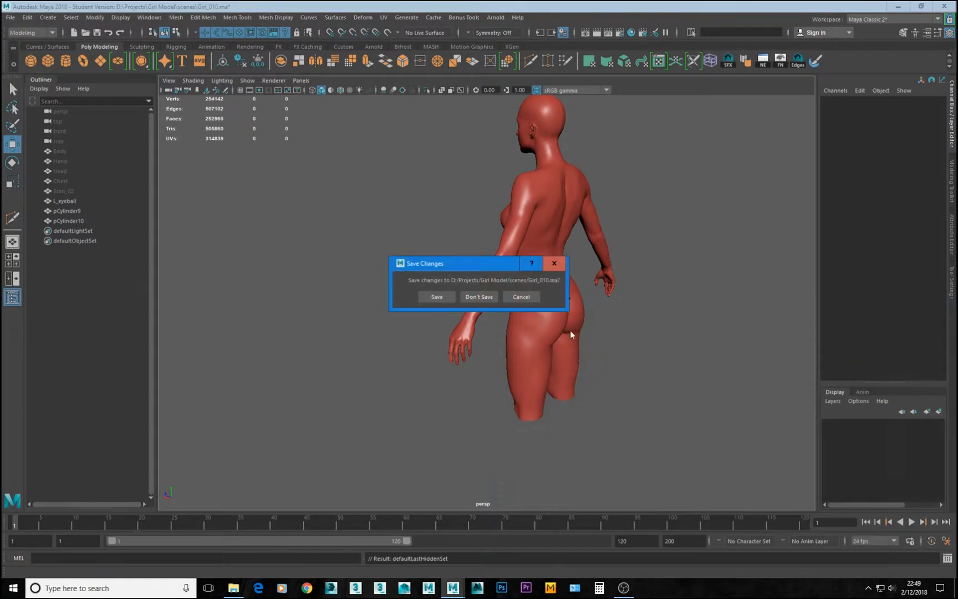
pyautogui.click(474, 297)
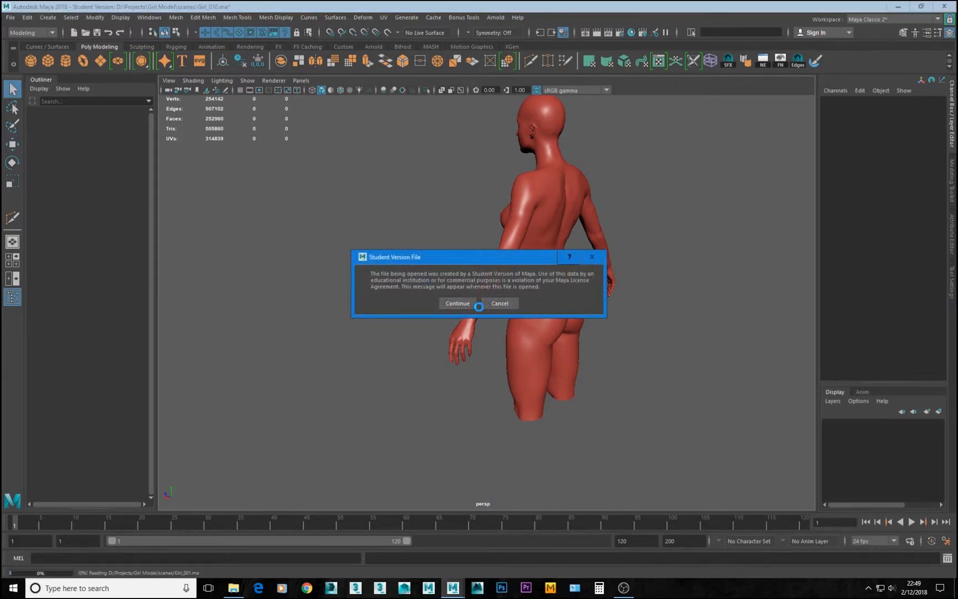
pyautogui.click(499, 305)
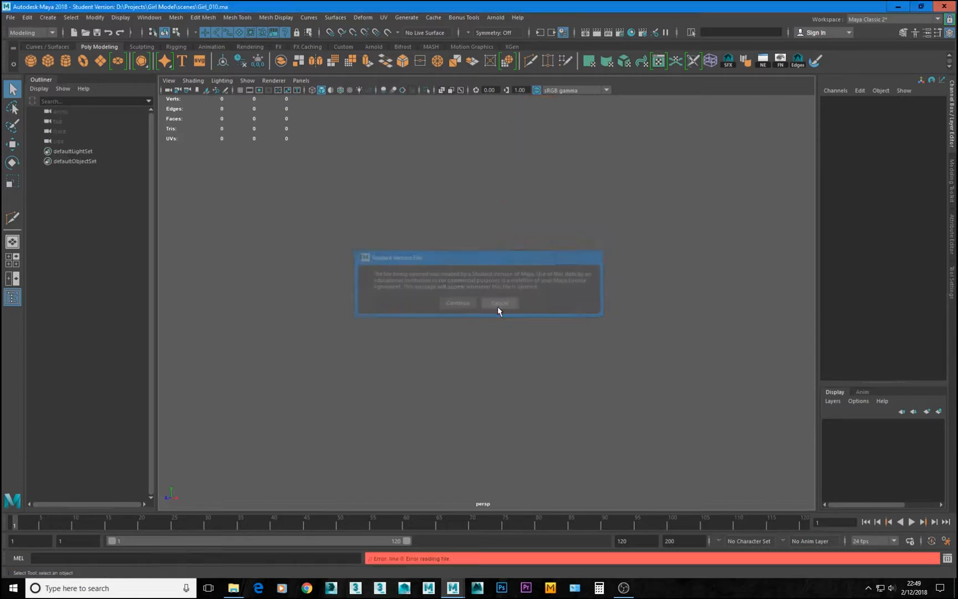
pyautogui.rightClick(87, 34)
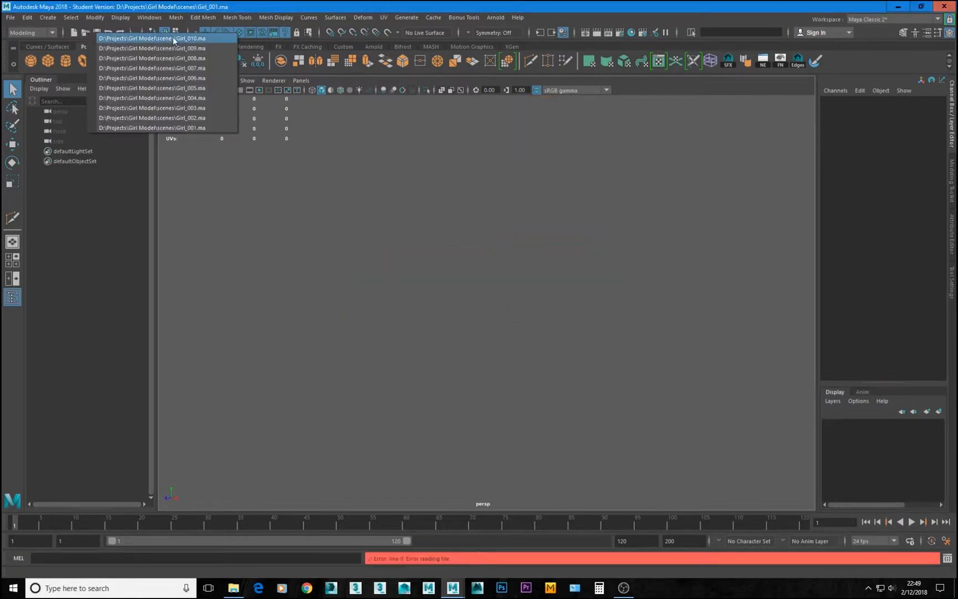
pyautogui.click(180, 128)
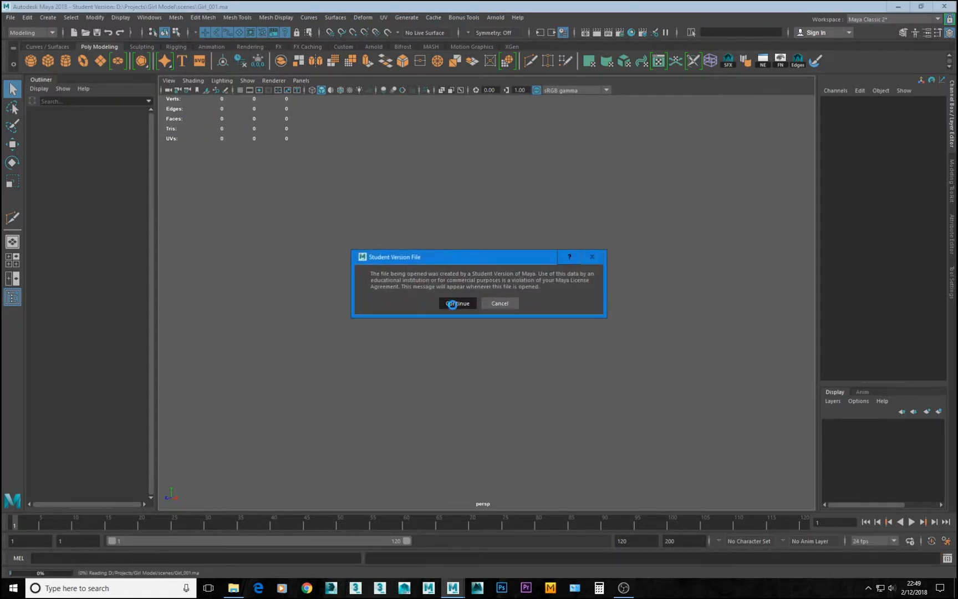
pyautogui.click(456, 303)
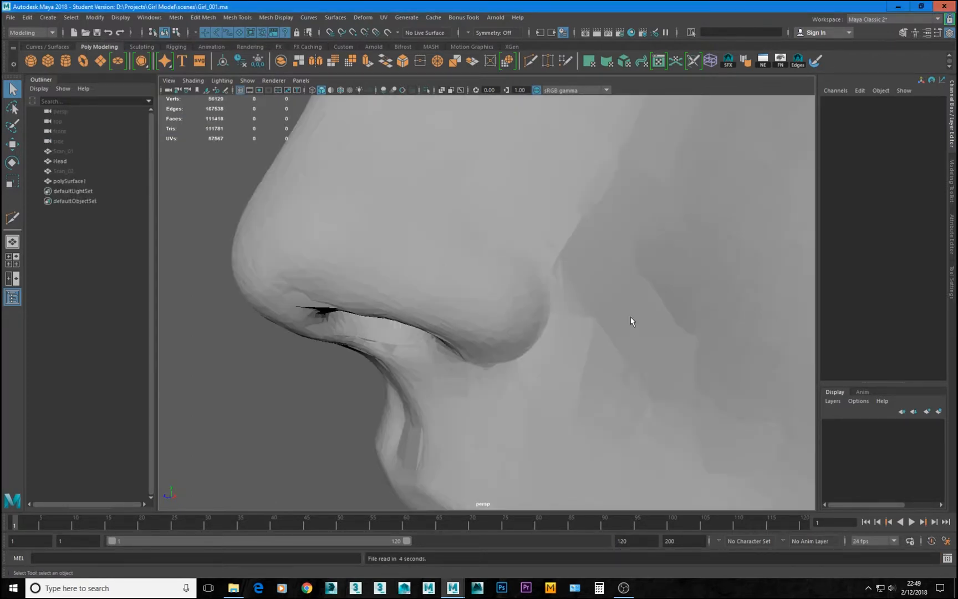
# Step: Unhide the full-body Scan_01 mesh in the scene
pyautogui.scroll(-10, 630, 320)
pyautogui.keyDown('alt'); pyautogui.moveTo(599, 304); pyautogui.dragTo(699, 334); pyautogui.keyUp('alt')
pyautogui.scroll(-5, 699, 334)
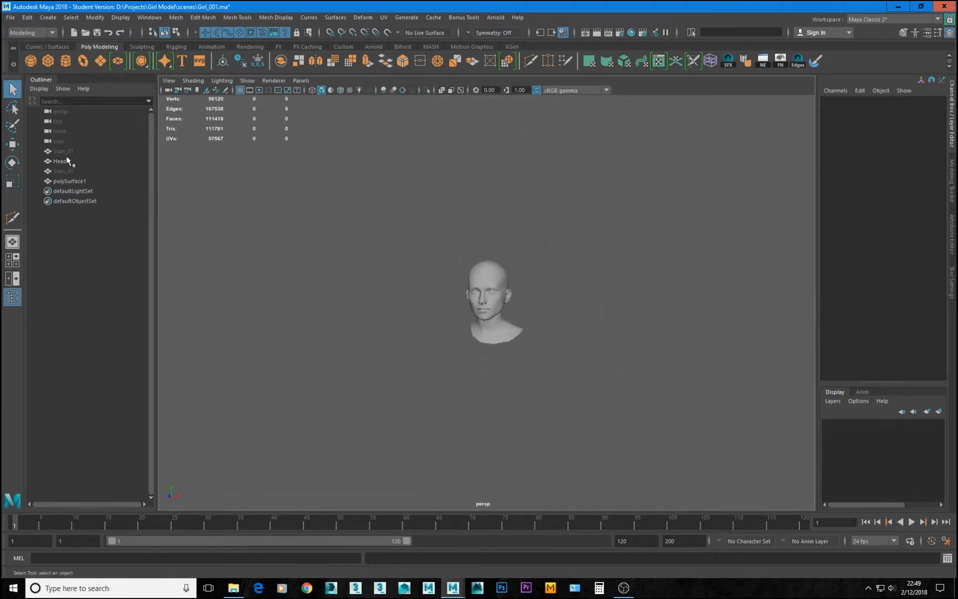
pyautogui.click(67, 152)
pyautogui.hotkey('shift', 'h')
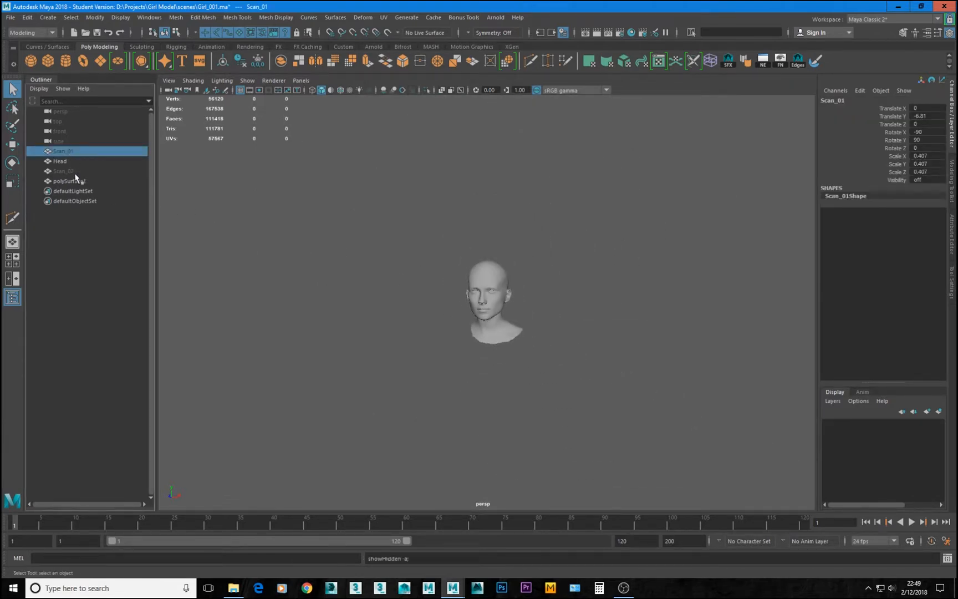
pyautogui.scroll(3, 542, 349)
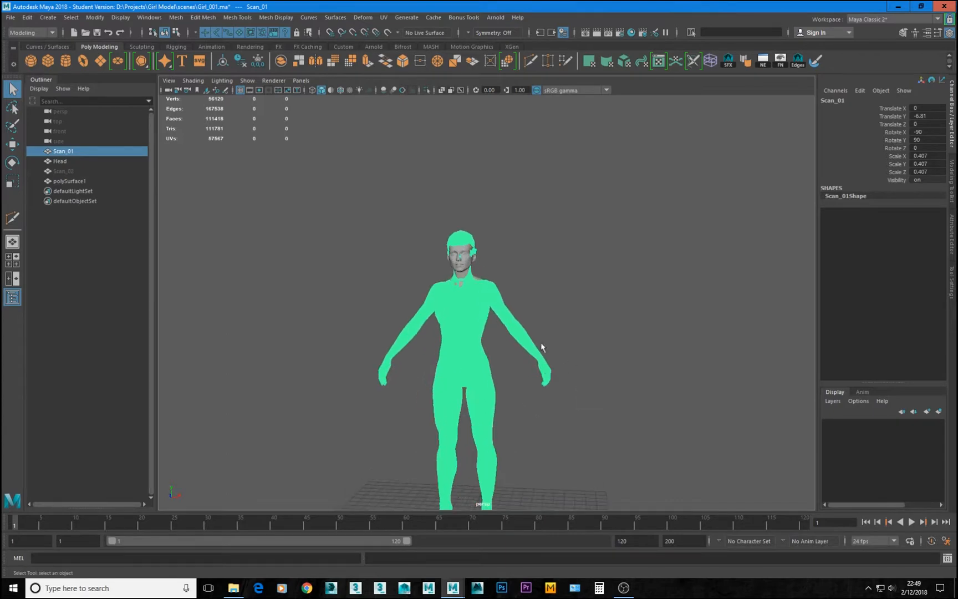
pyautogui.click(10, 17)
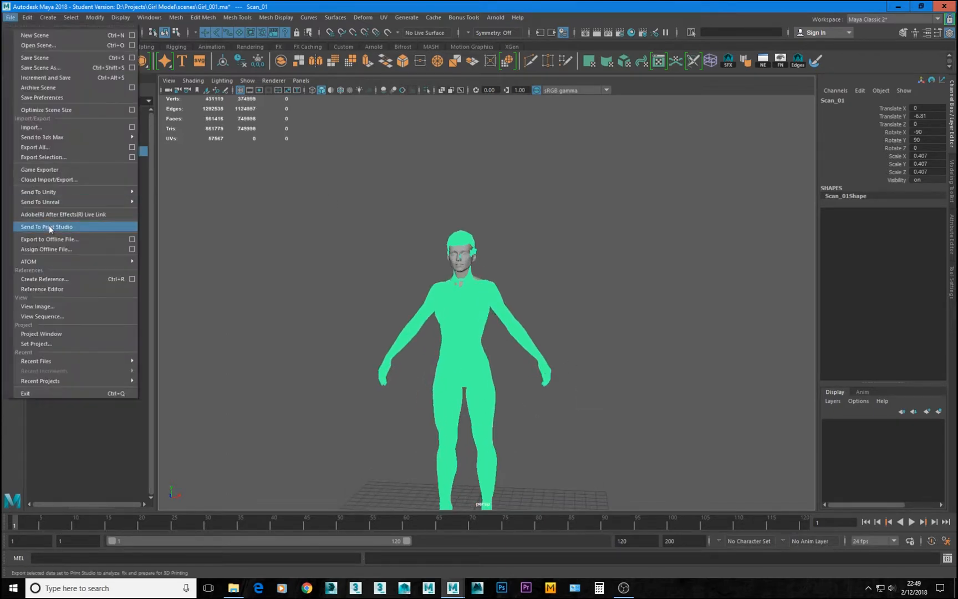
pyautogui.click(34, 67)
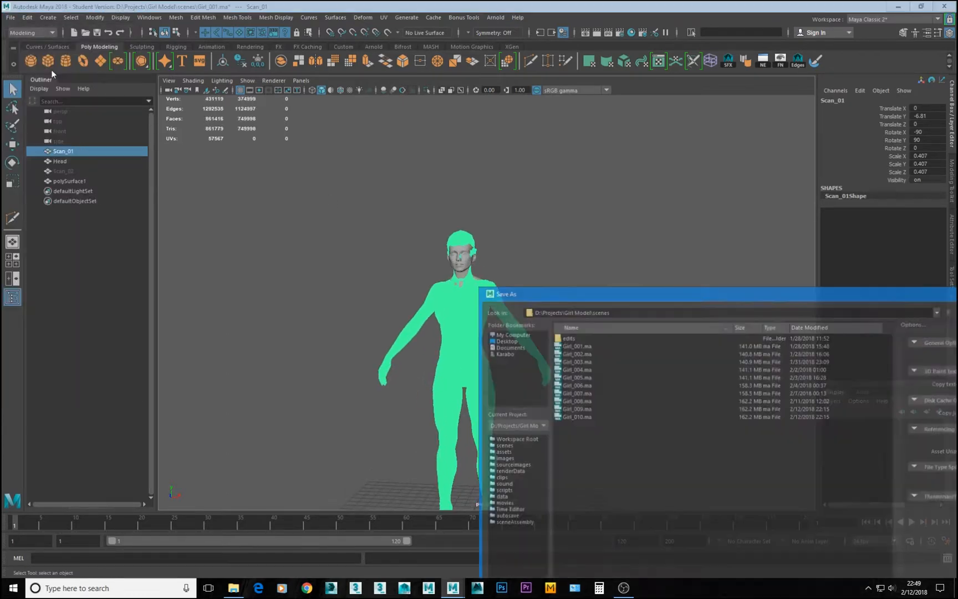
pyautogui.press('Escape')
# Step: Export the selected Scan_01 mesh as a Maya ASCII file named scan in the project's scenes folder
pyautogui.click(10, 17)
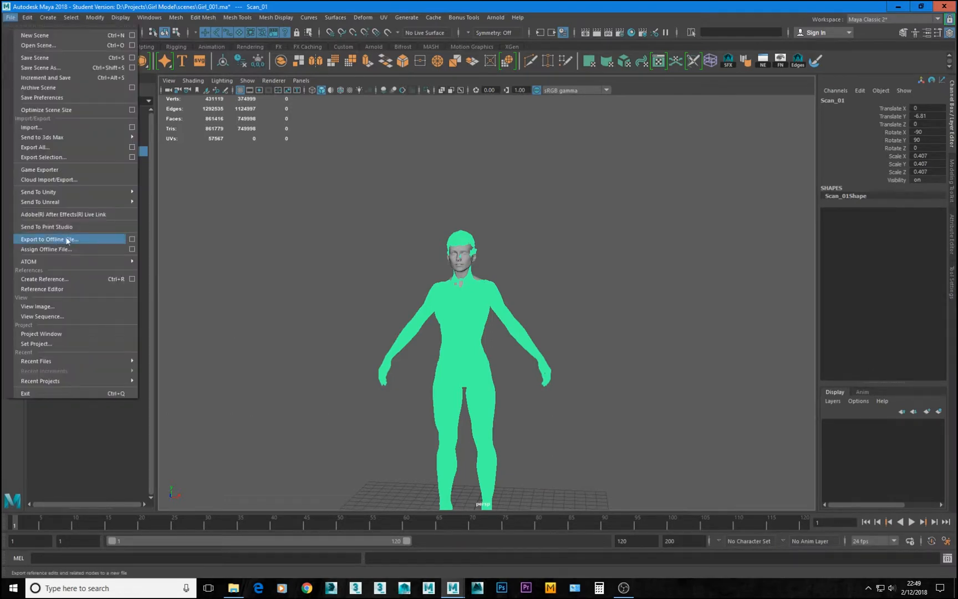
pyautogui.click(65, 158)
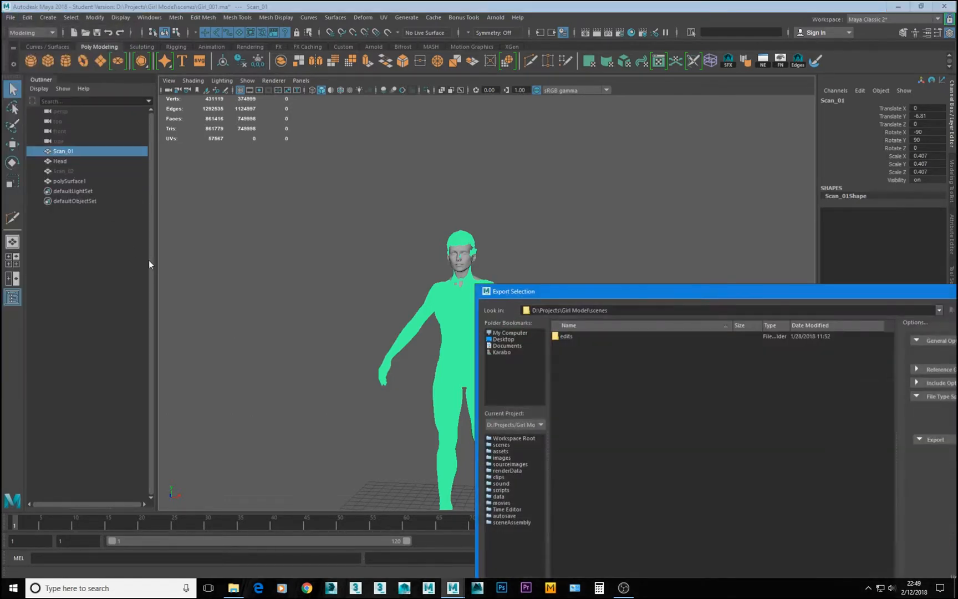
pyautogui.moveTo(587, 295); pyautogui.dragTo(381, 83)
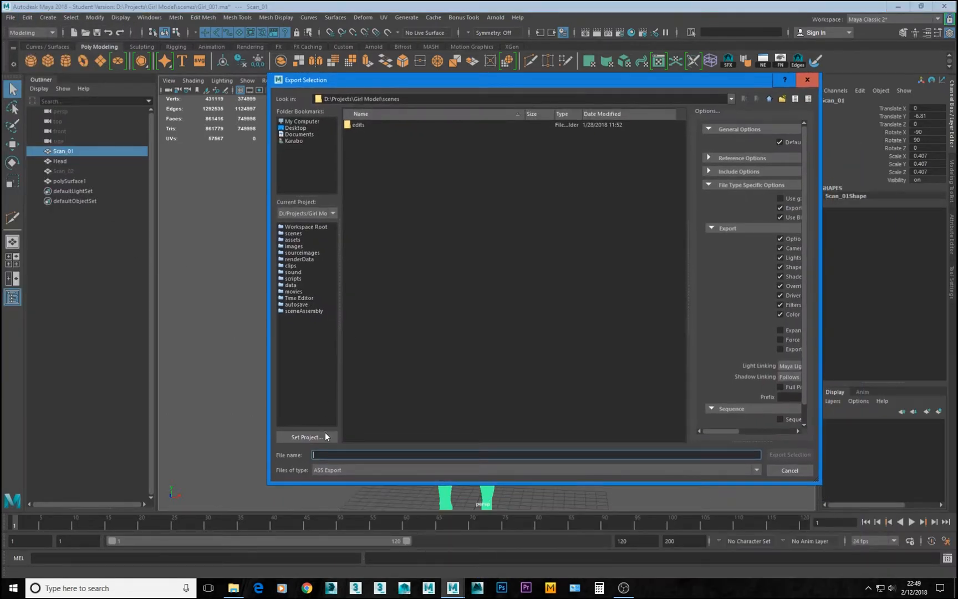
pyautogui.click(344, 470)
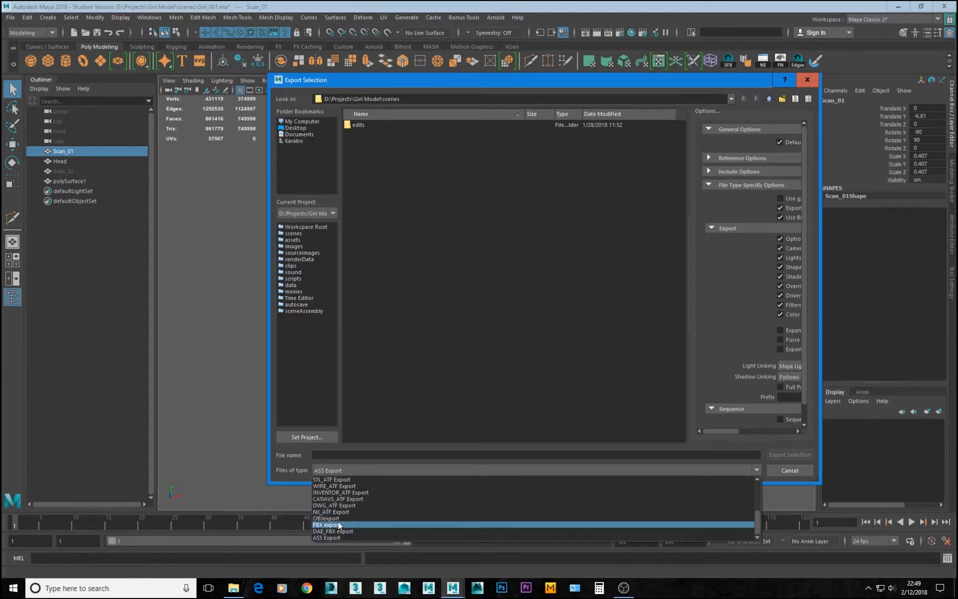
pyautogui.scroll(3, 338, 521)
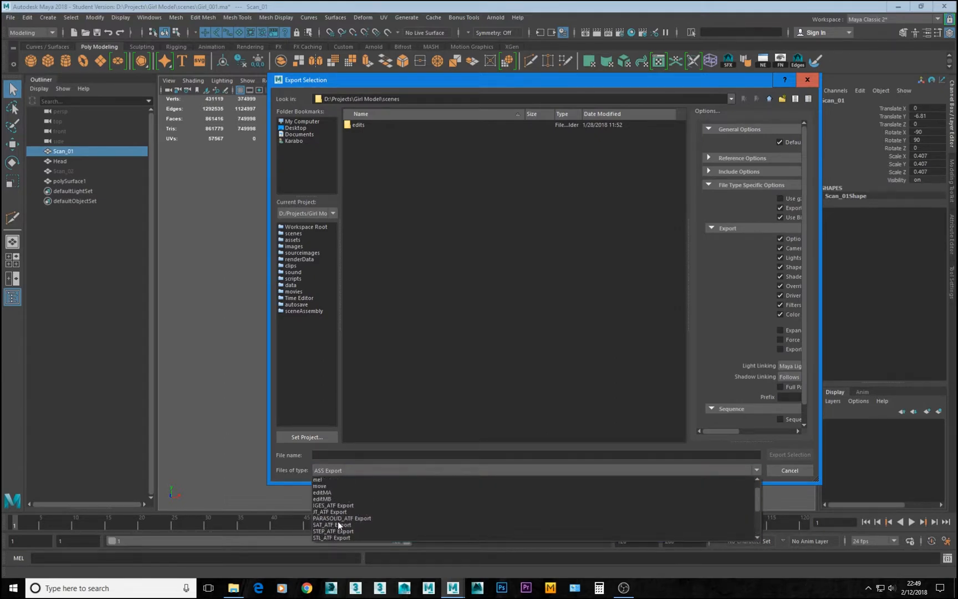
pyautogui.click(345, 481)
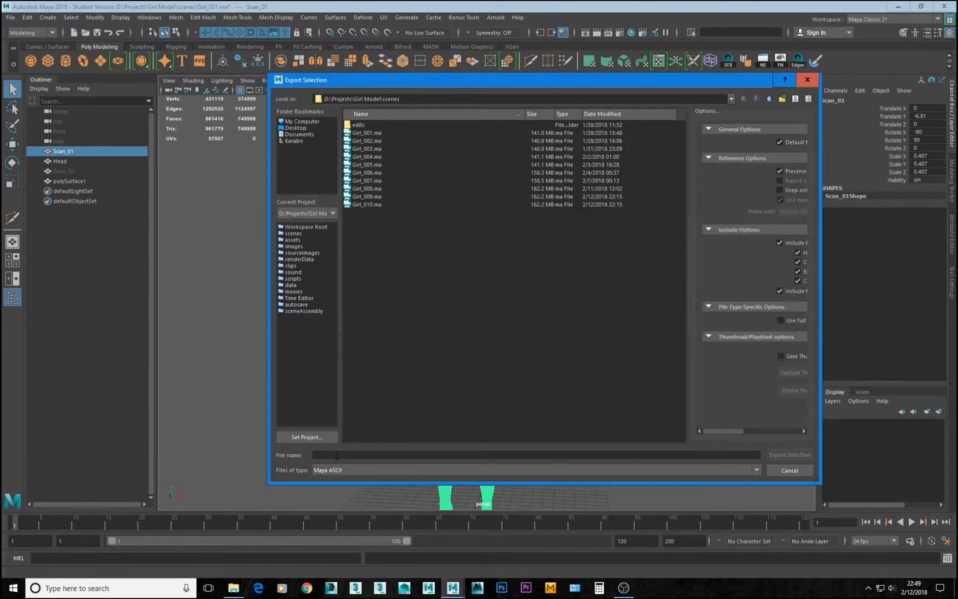
pyautogui.click(336, 455)
pyautogui.write('scan')
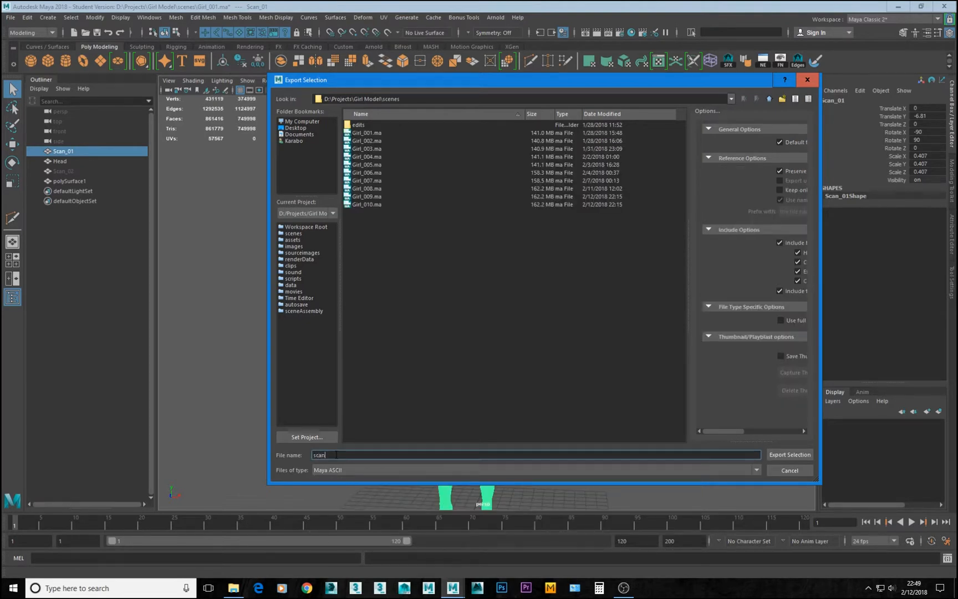
pyautogui.press('Return')
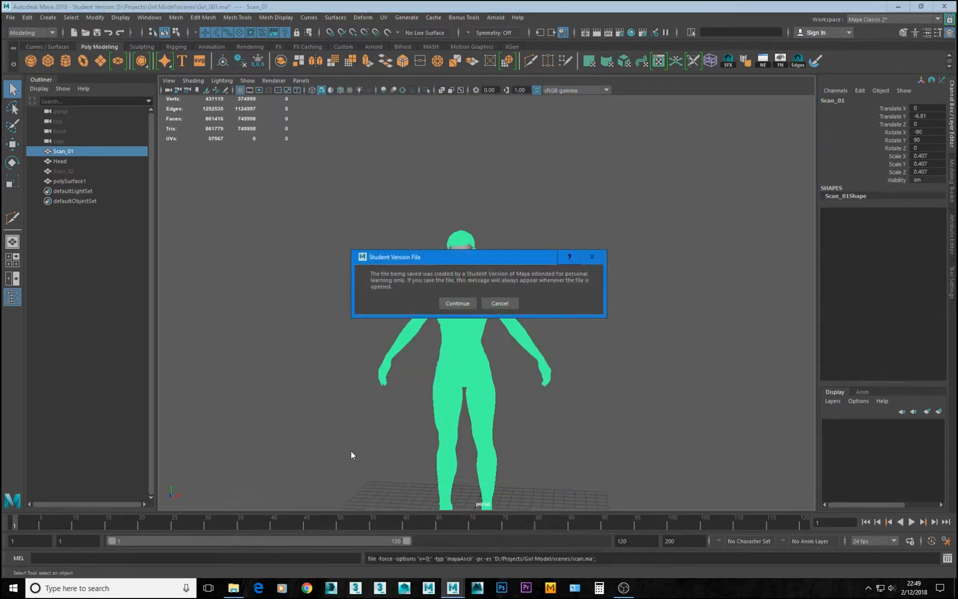
pyautogui.click(456, 302)
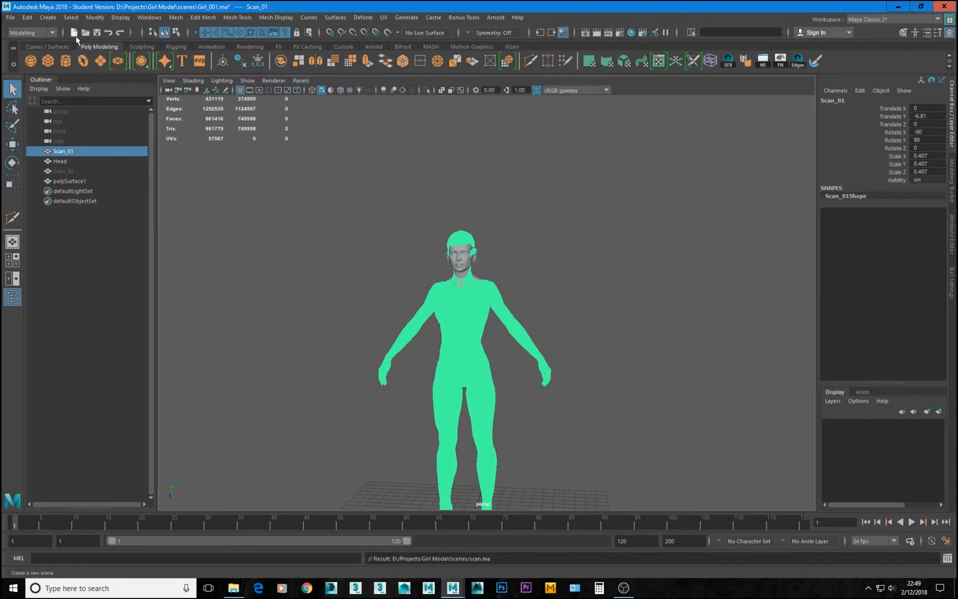
# Step: Reopen Girl_010.ma without saving the changes to Girl_001.ma, accepting the student version notice
pyautogui.rightClick(85, 31)
pyautogui.click(160, 45)
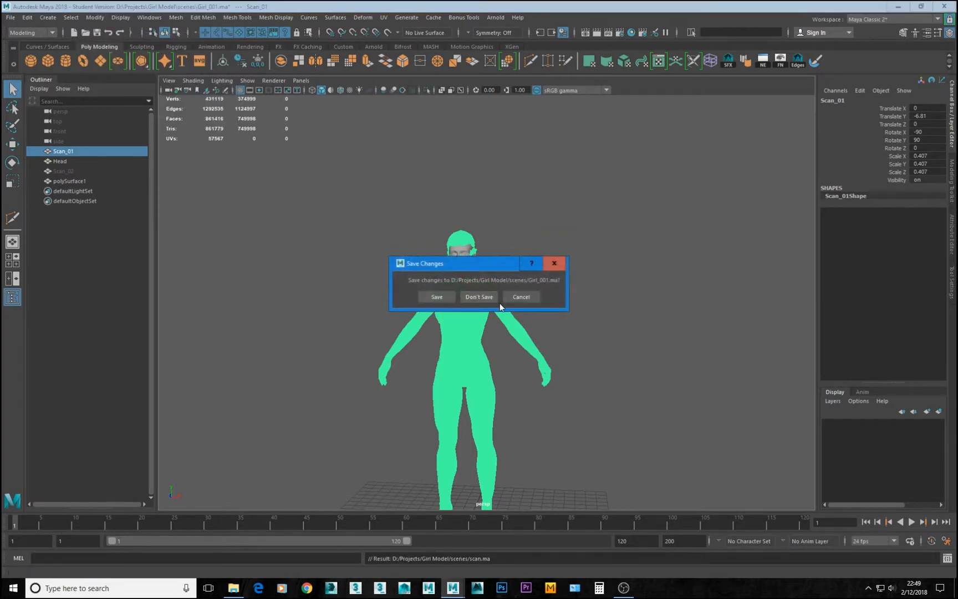
pyautogui.click(479, 296)
pyautogui.click(457, 303)
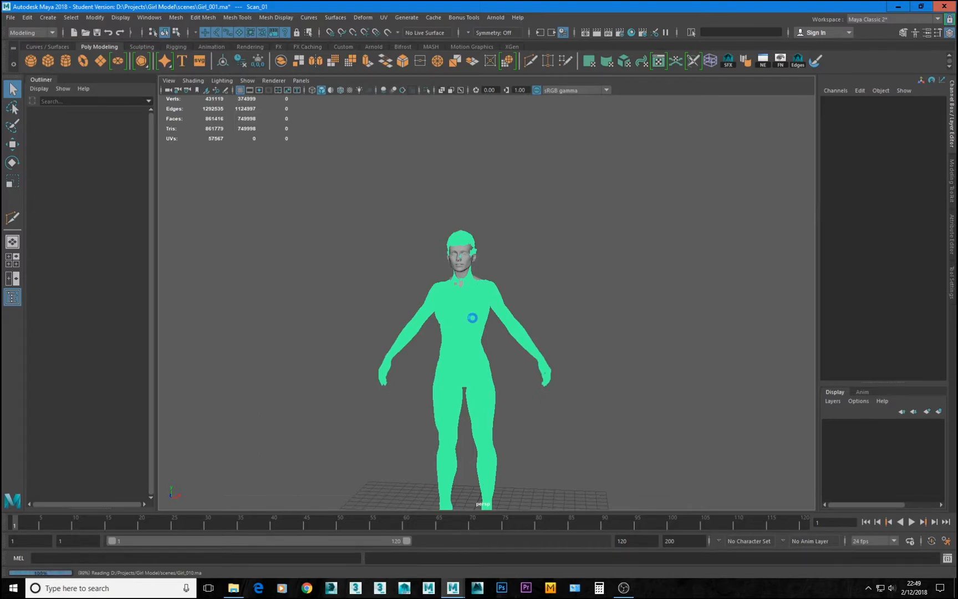
# Step: Examine how the Hand scan overlaps the pSphere2 forearm and the pCylinder8 hand mesh around the wrist
pyautogui.scroll(-5, 476, 318)
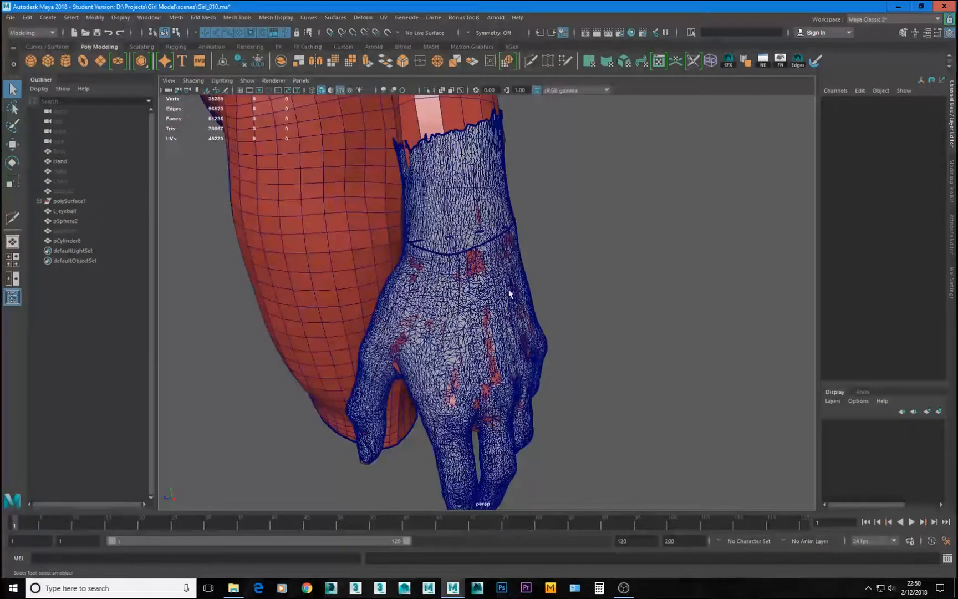
pyautogui.keyDown('alt'); pyautogui.moveTo(509, 295); pyautogui.dragTo(352, 264); pyautogui.keyUp('alt')
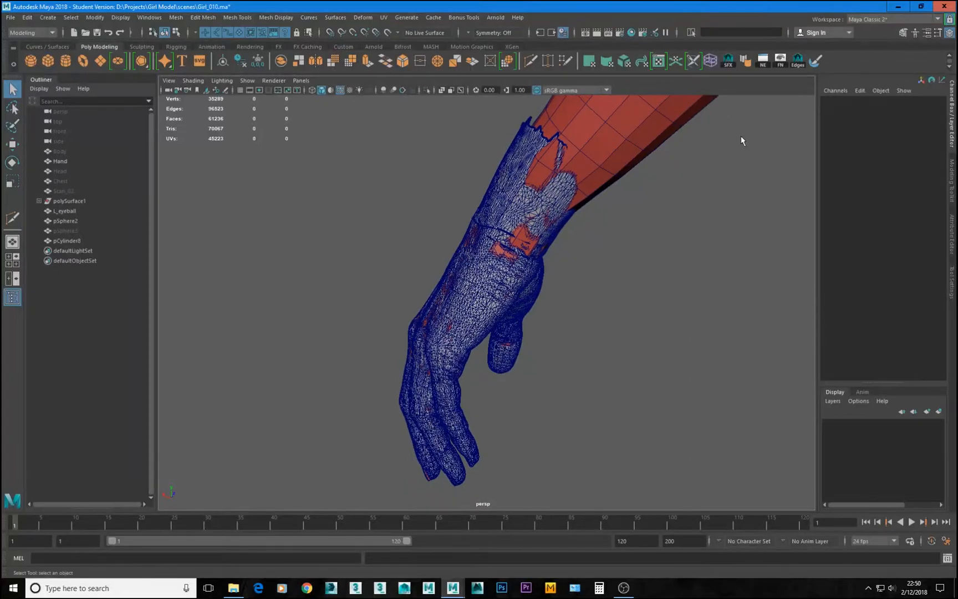
pyautogui.click(639, 112)
pyautogui.keyDown('alt'); pyautogui.moveTo(580, 206); pyautogui.dragTo(740, 203); pyautogui.keyUp('alt')
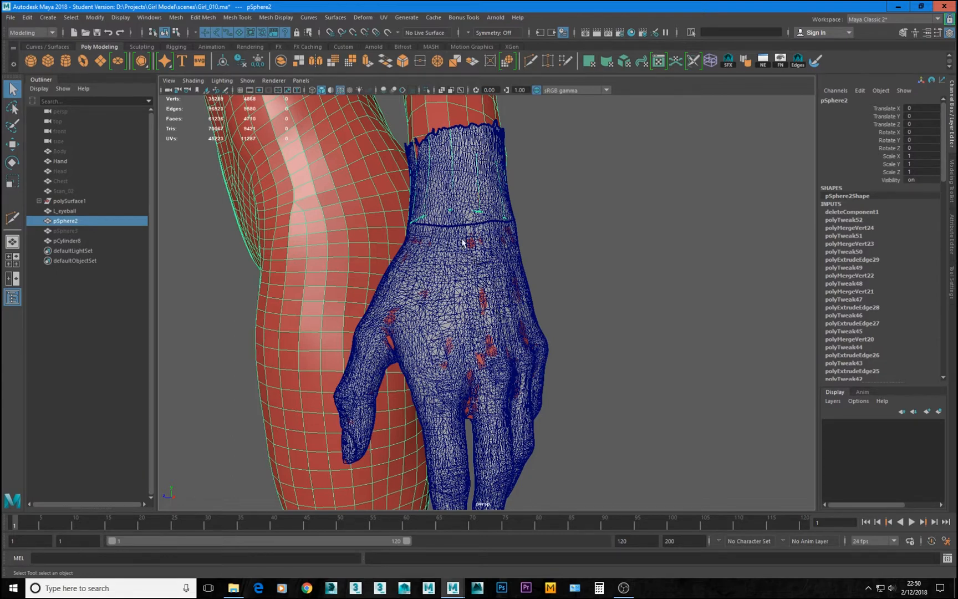
pyautogui.keyDown('alt'); pyautogui.moveTo(463, 242); pyautogui.dragTo(468, 270); pyautogui.keyUp('alt')
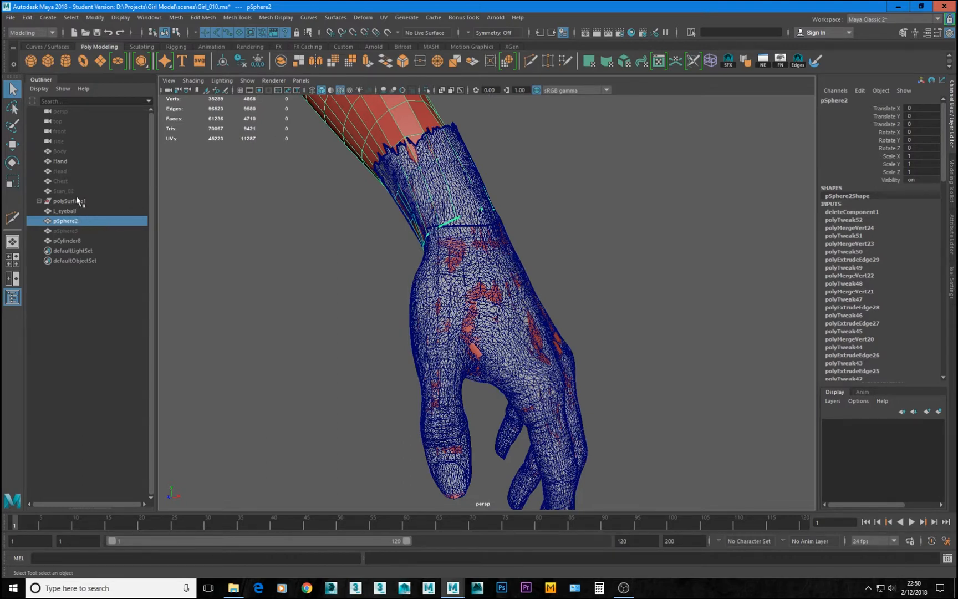
pyautogui.click(76, 240)
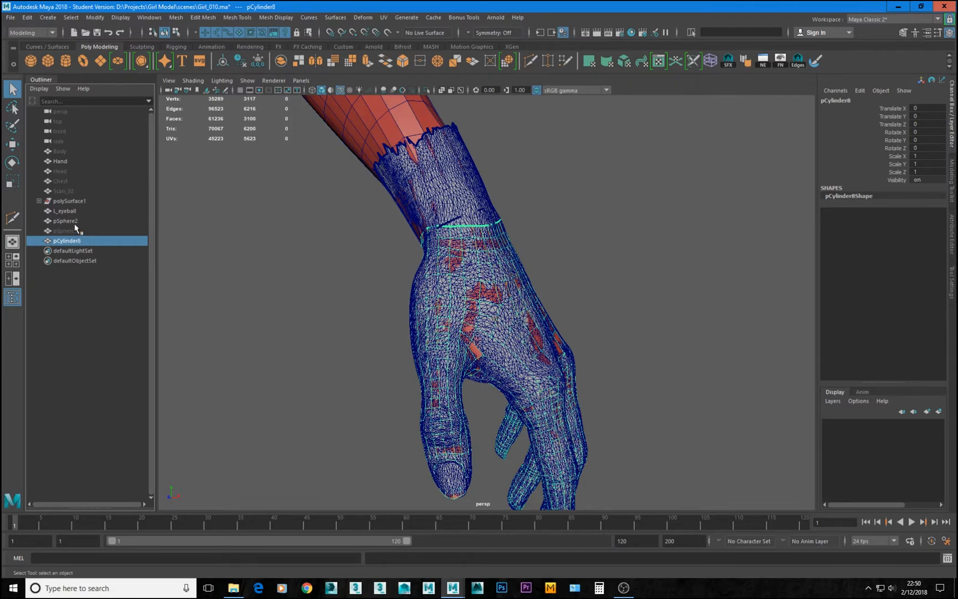
pyautogui.keyDown('alt'); pyautogui.moveTo(603, 284); pyautogui.dragTo(470, 255, button='right'); pyautogui.keyUp('alt')
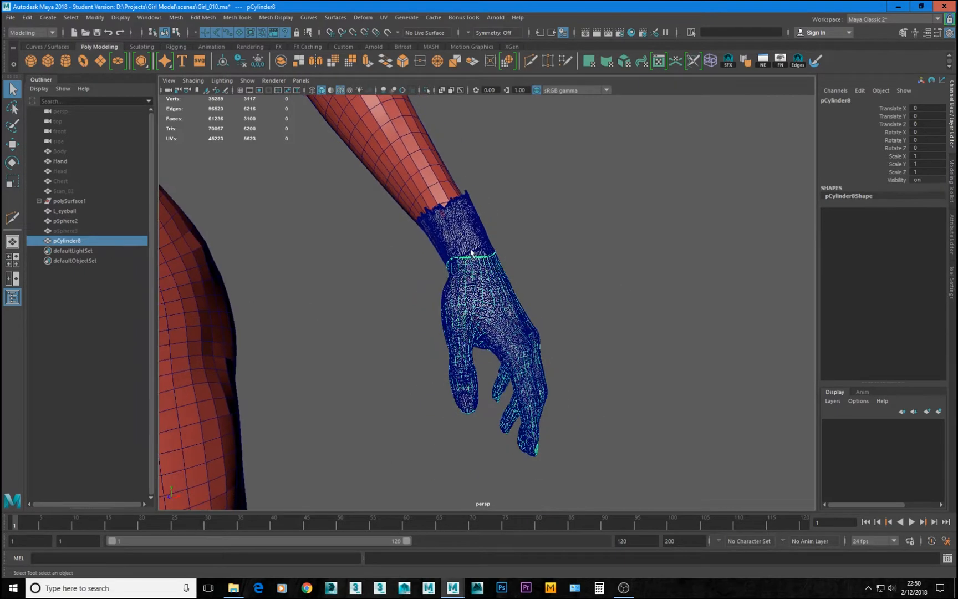
pyautogui.keyDown('alt'); pyautogui.moveTo(471, 255); pyautogui.dragTo(403, 270); pyautogui.keyUp('alt')
pyautogui.keyDown('alt'); pyautogui.moveTo(403, 270); pyautogui.dragTo(448, 282, button='right'); pyautogui.keyUp('alt')
pyautogui.keyDown('alt'); pyautogui.moveTo(448, 282); pyautogui.dragTo(320, 271); pyautogui.keyUp('alt')
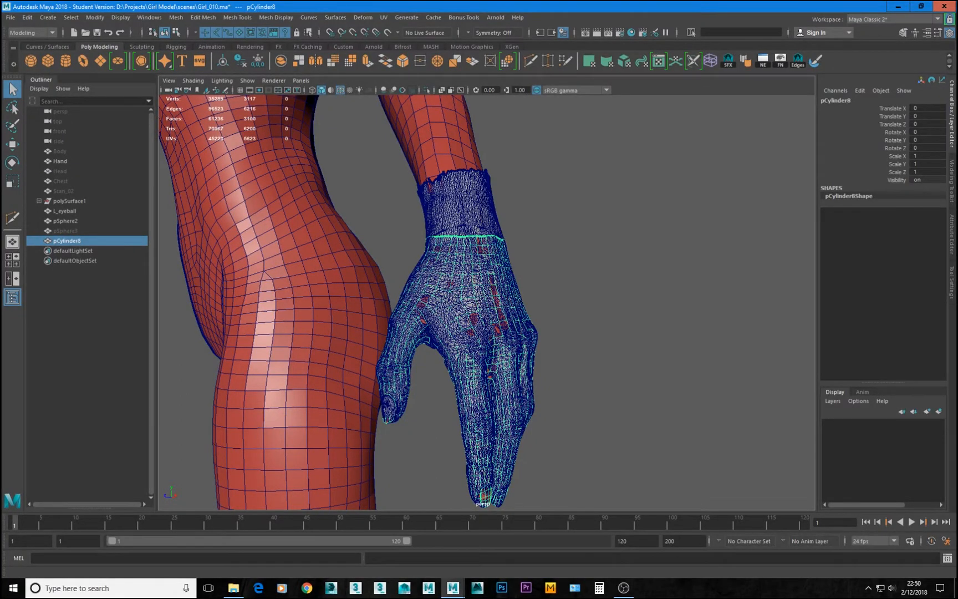
pyautogui.keyDown('alt'); pyautogui.moveTo(734, 333); pyautogui.dragTo(616, 339); pyautogui.keyUp('alt')
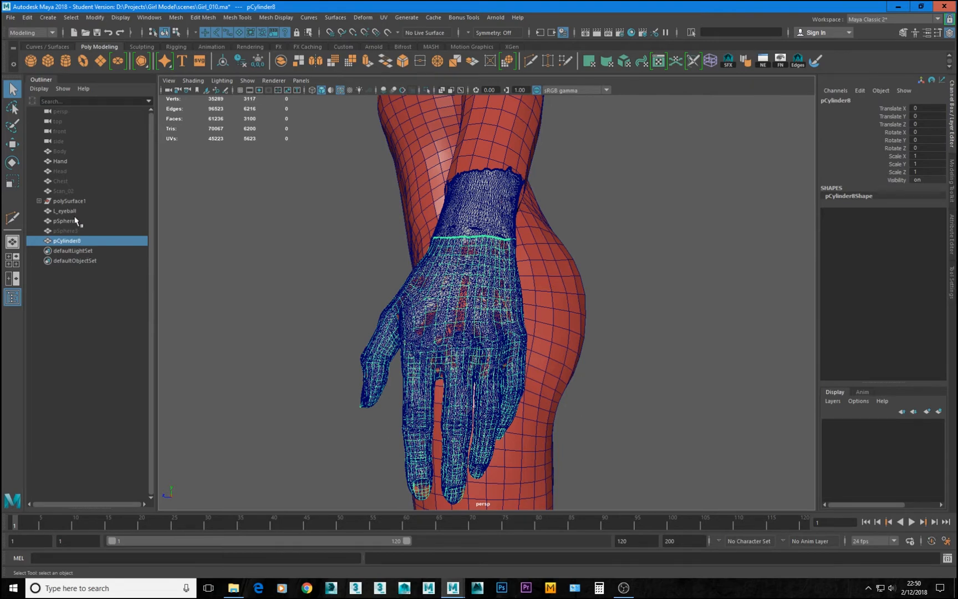
# Step: Hide the Hand scan mesh covering the retopologized hand
pyautogui.keyDown('alt'); pyautogui.moveTo(473, 208); pyautogui.dragTo(22, 259); pyautogui.keyUp('alt')
pyautogui.click(496, 218)
pyautogui.hotkey('ctrl', 'h')
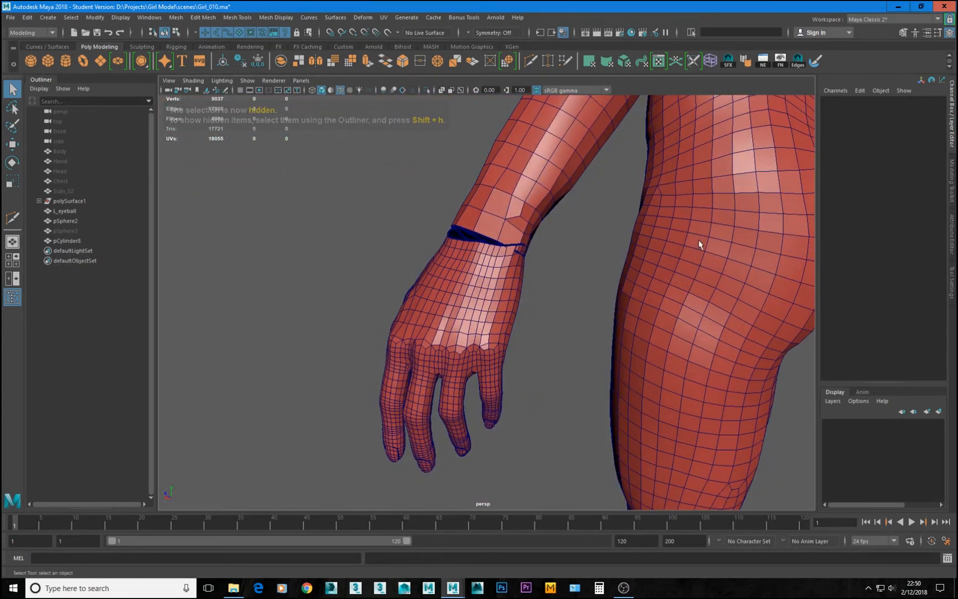
# Step: Inspect the wrist junction between the retopologized hand and forearm meshes
pyautogui.keyDown('alt'); pyautogui.moveTo(524, 228); pyautogui.dragTo(535, 291, button='middle'); pyautogui.keyUp('alt')
pyautogui.keyDown('alt'); pyautogui.moveTo(535, 292); pyautogui.dragTo(562, 329, button='right'); pyautogui.keyUp('alt')
pyautogui.keyDown('alt'); pyautogui.moveTo(563, 330); pyautogui.dragTo(565, 306); pyautogui.keyUp('alt')
pyautogui.hotkey('alt', 'd')
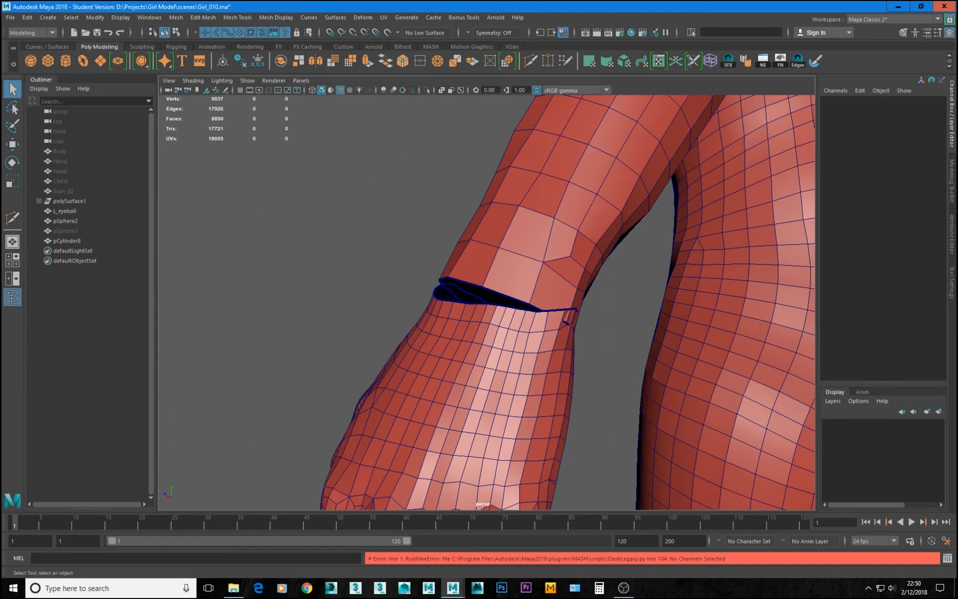
pyautogui.keyDown('alt'); pyautogui.moveTo(593, 295); pyautogui.dragTo(321, 250, button='right'); pyautogui.keyUp('alt')
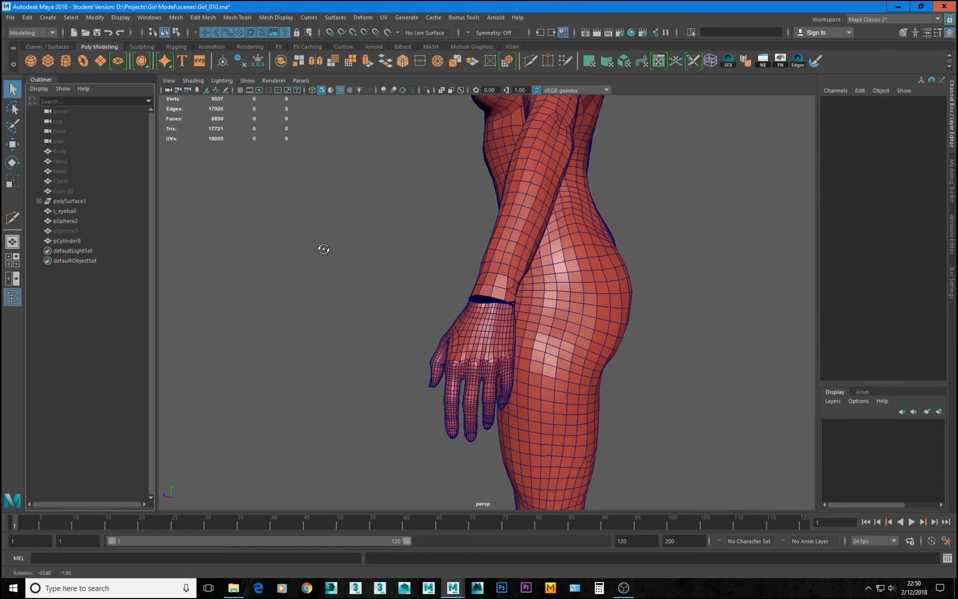